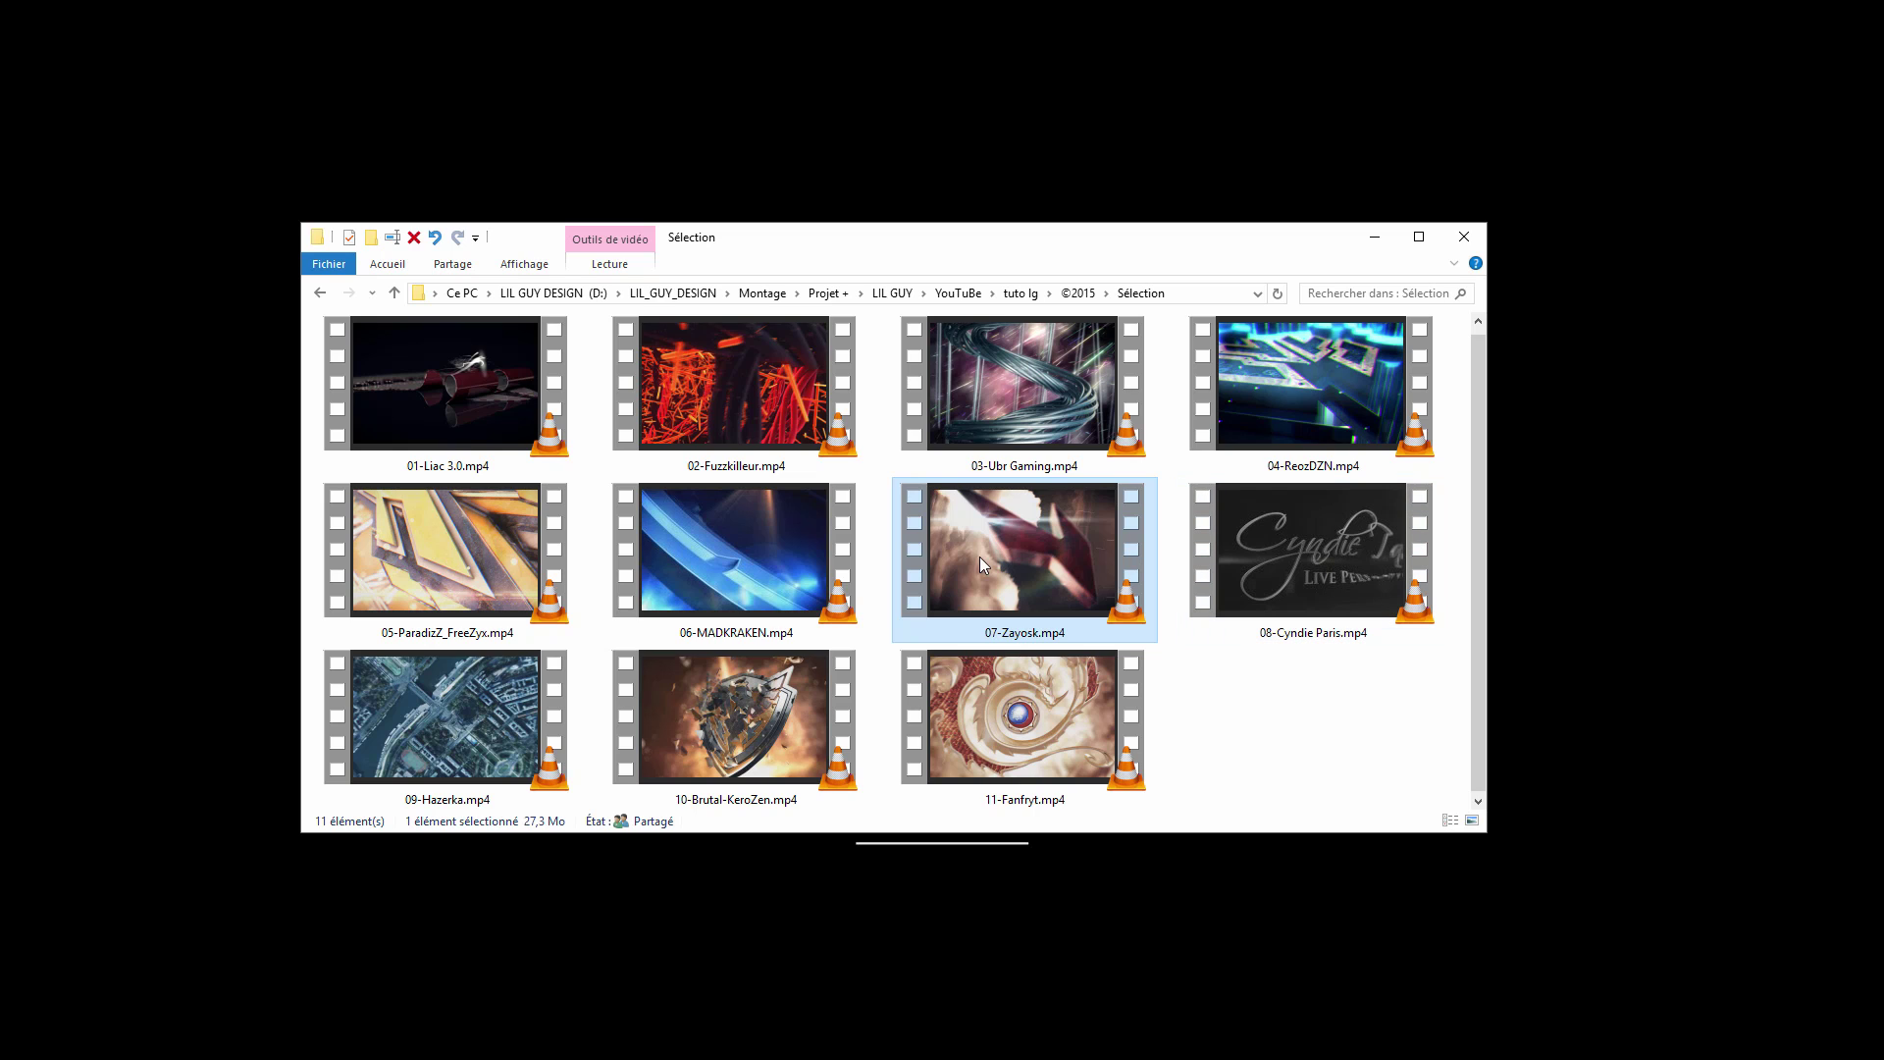
Browse the intro videos in the Sélection folder, finishing on 06-MADKRAKEN.mp4.
click(552, 536)
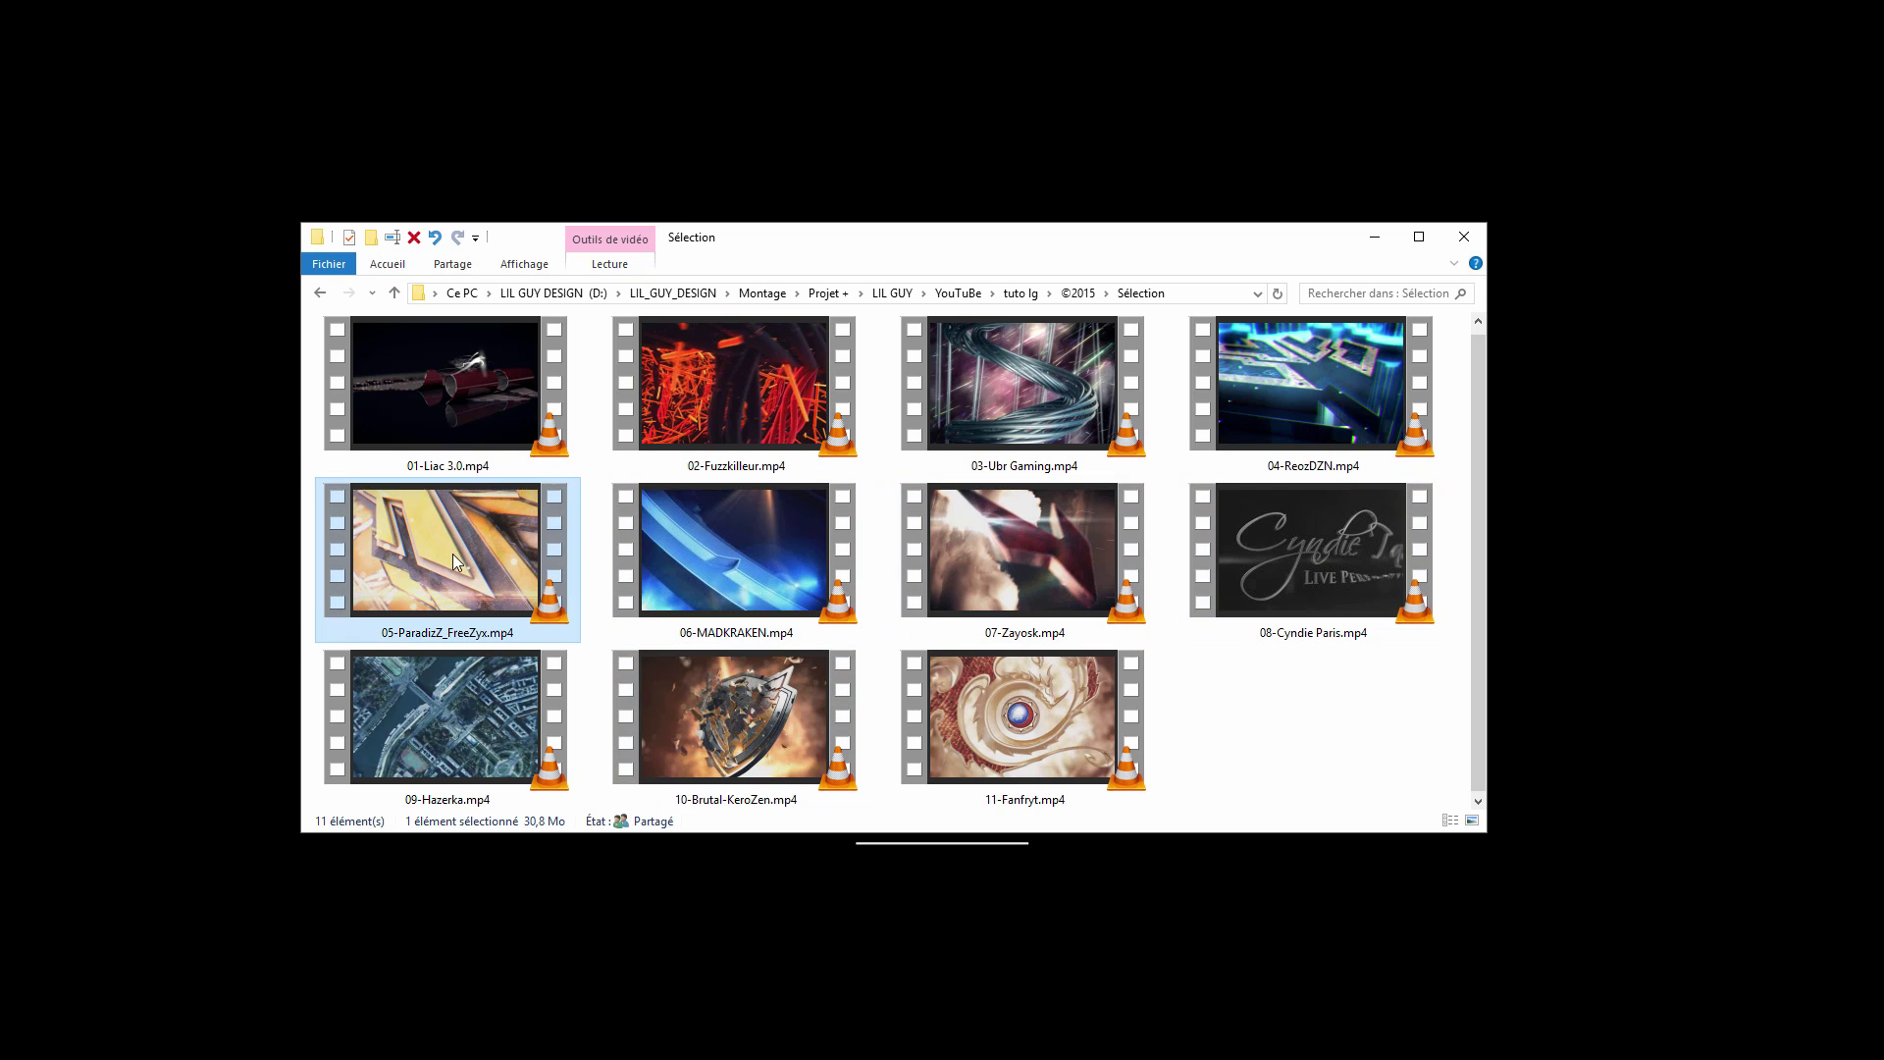
click(745, 548)
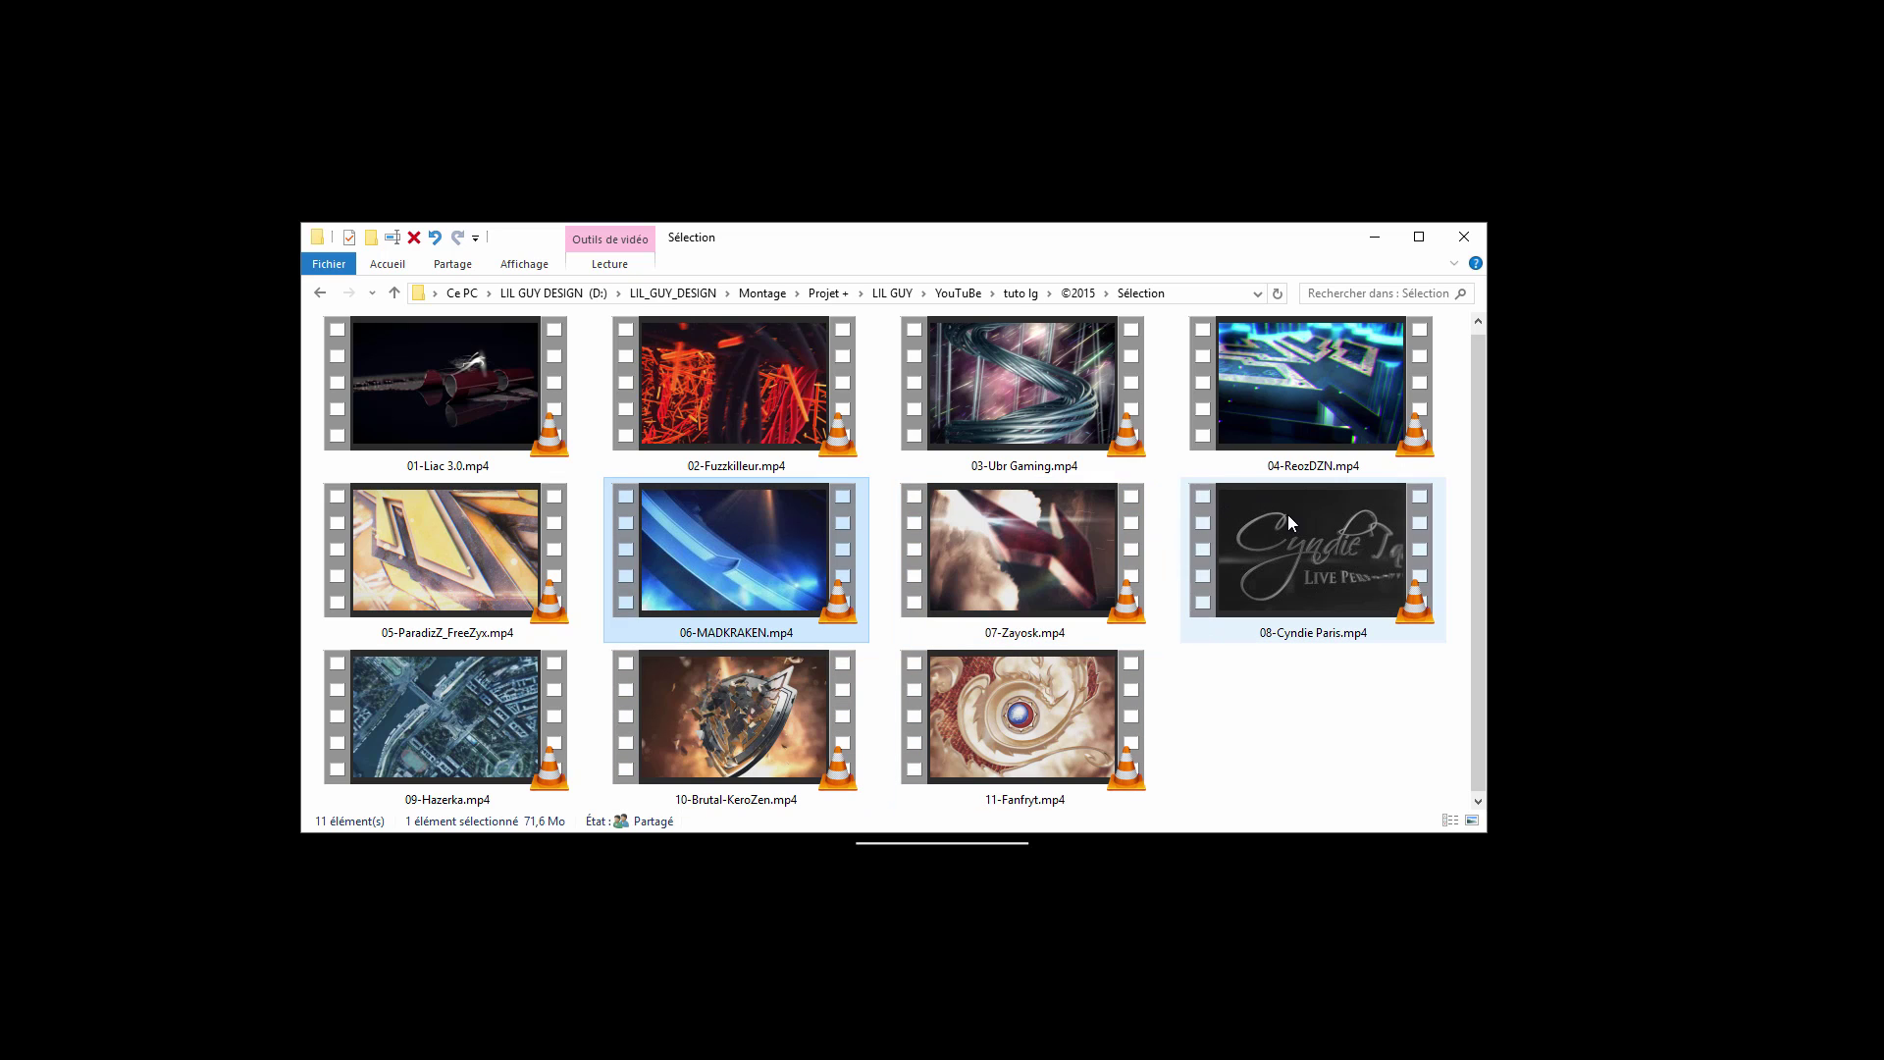
click(1328, 563)
click(726, 749)
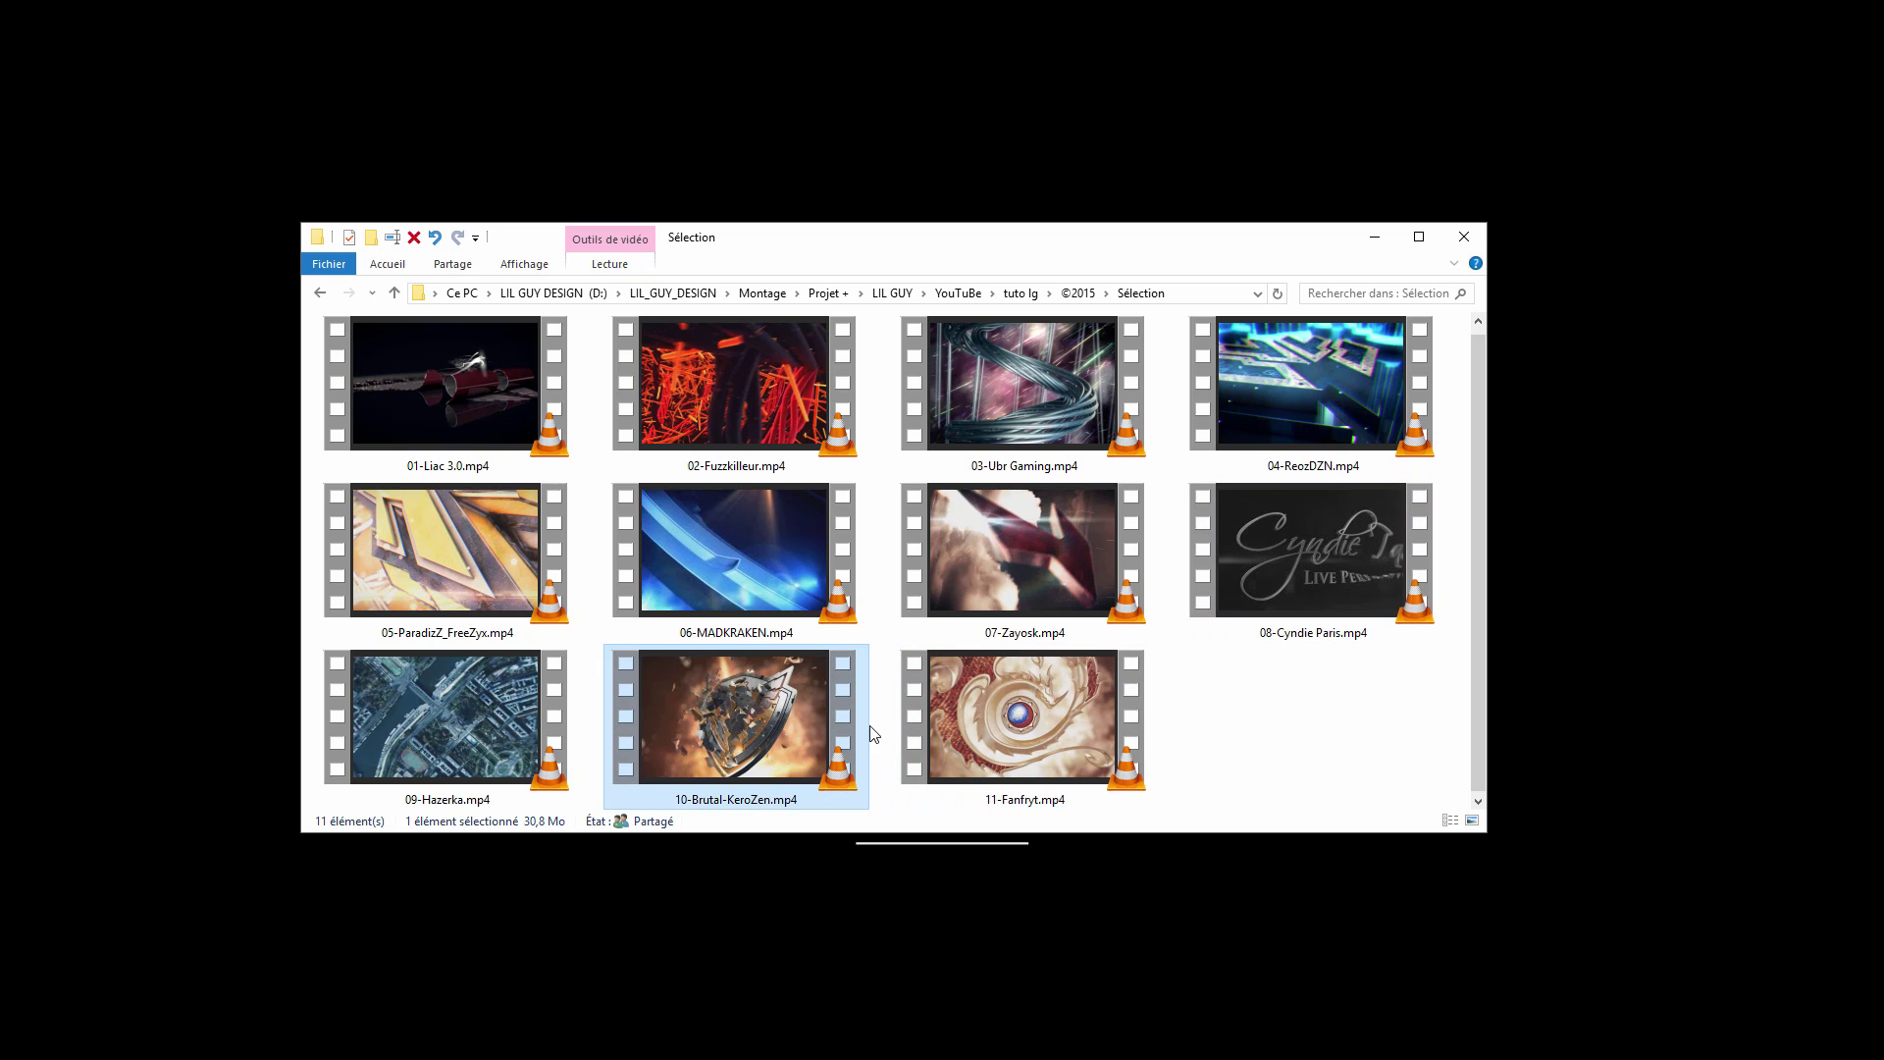
click(980, 692)
click(471, 727)
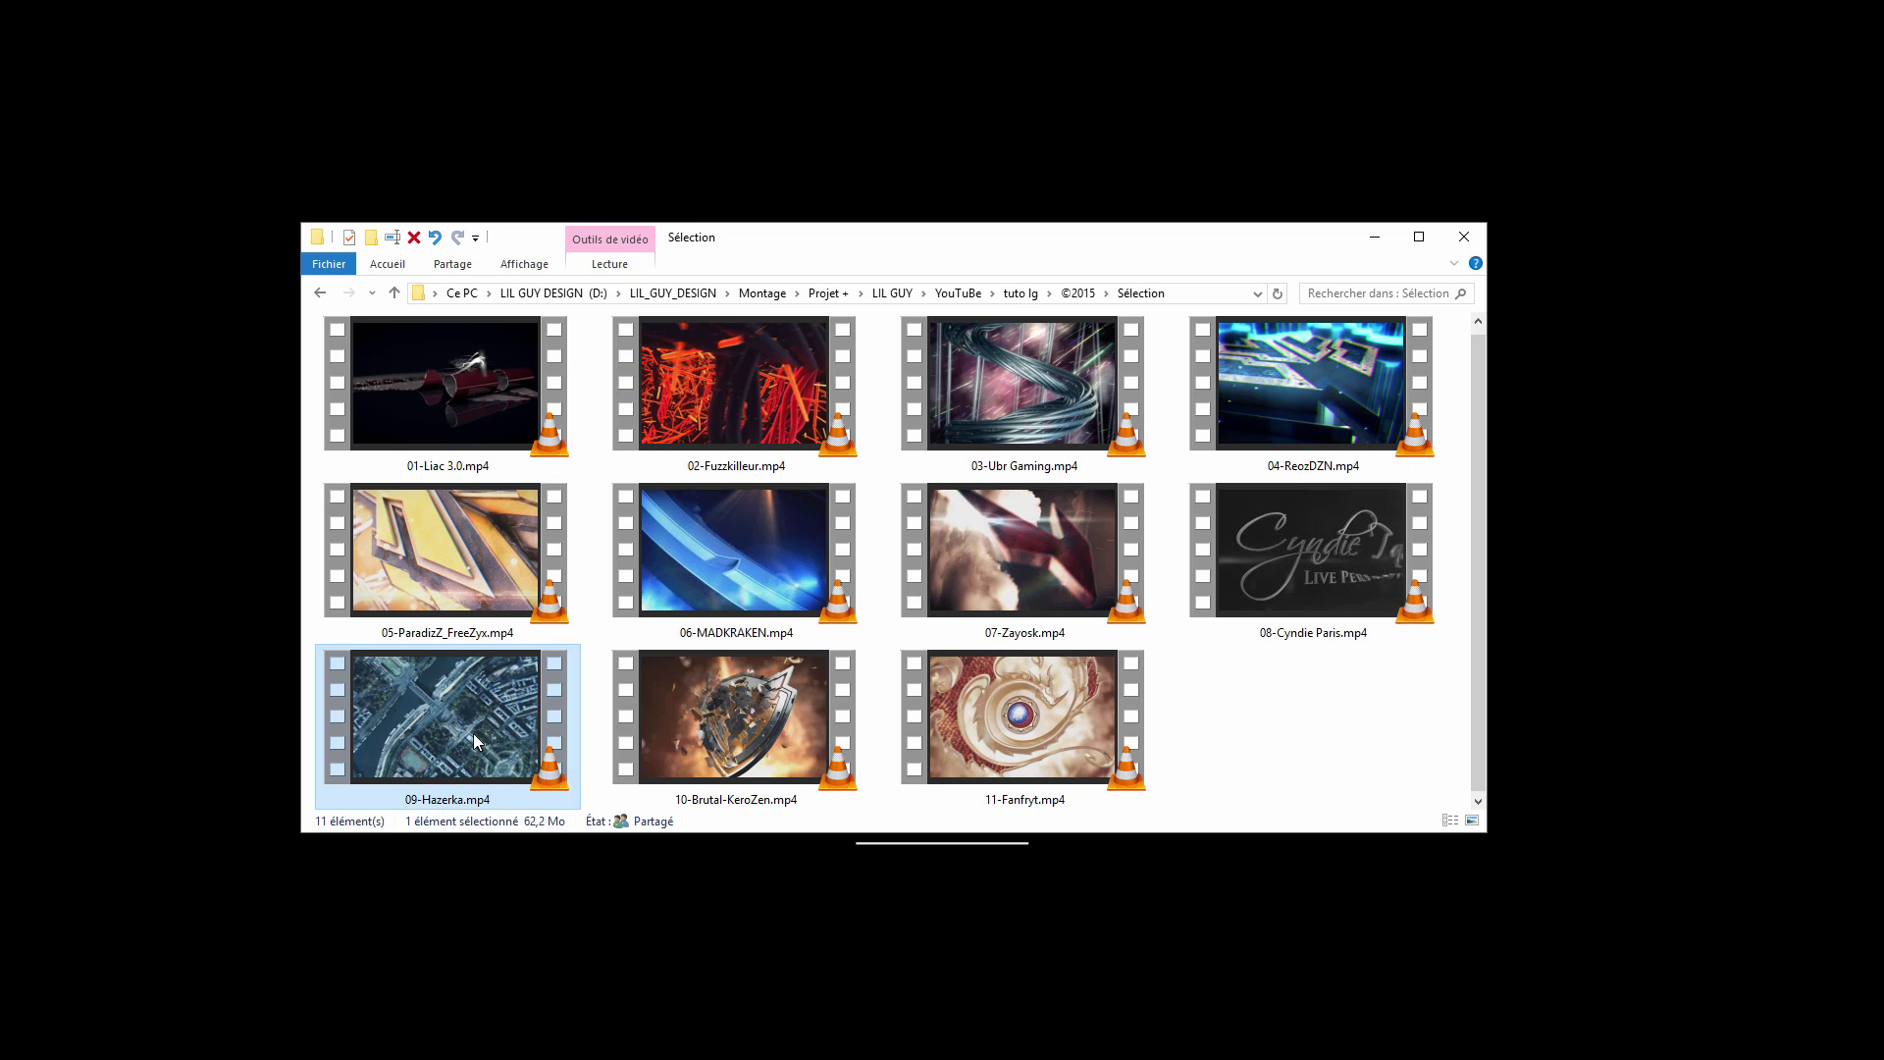
click(1103, 728)
click(787, 729)
click(1011, 729)
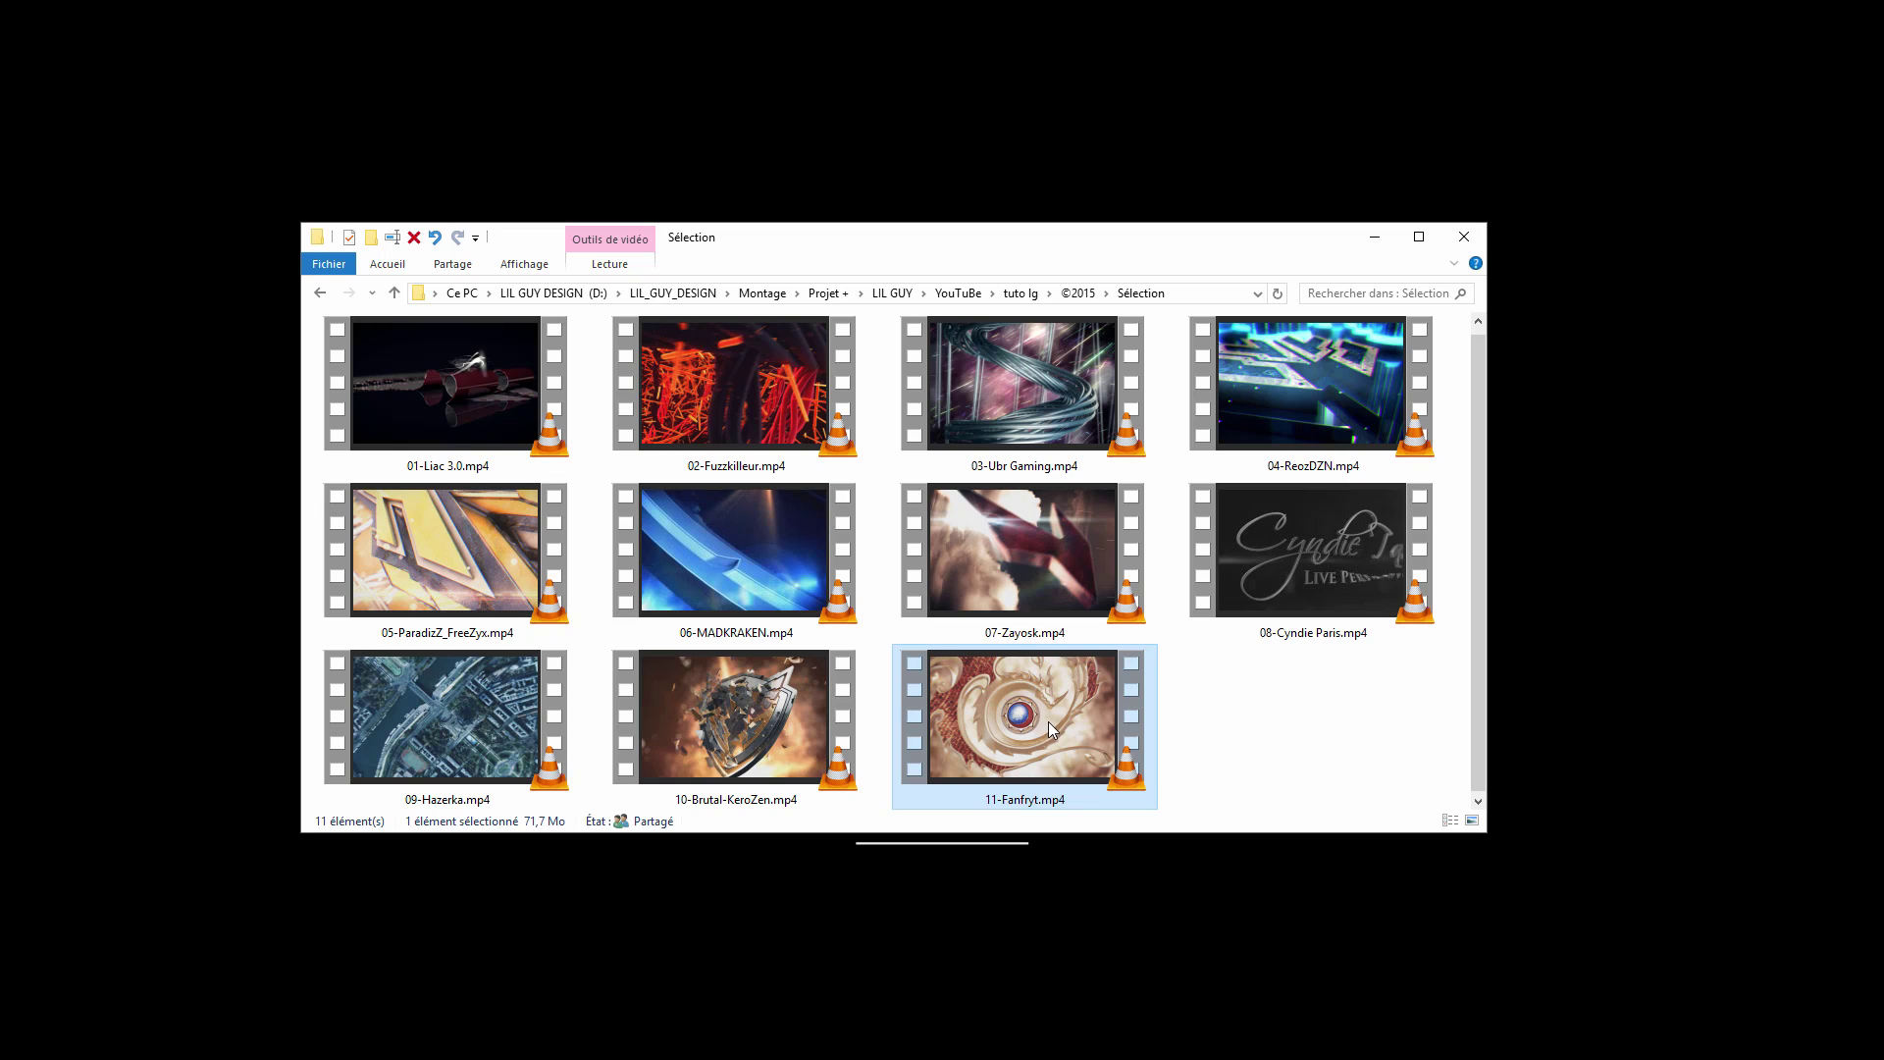
click(729, 537)
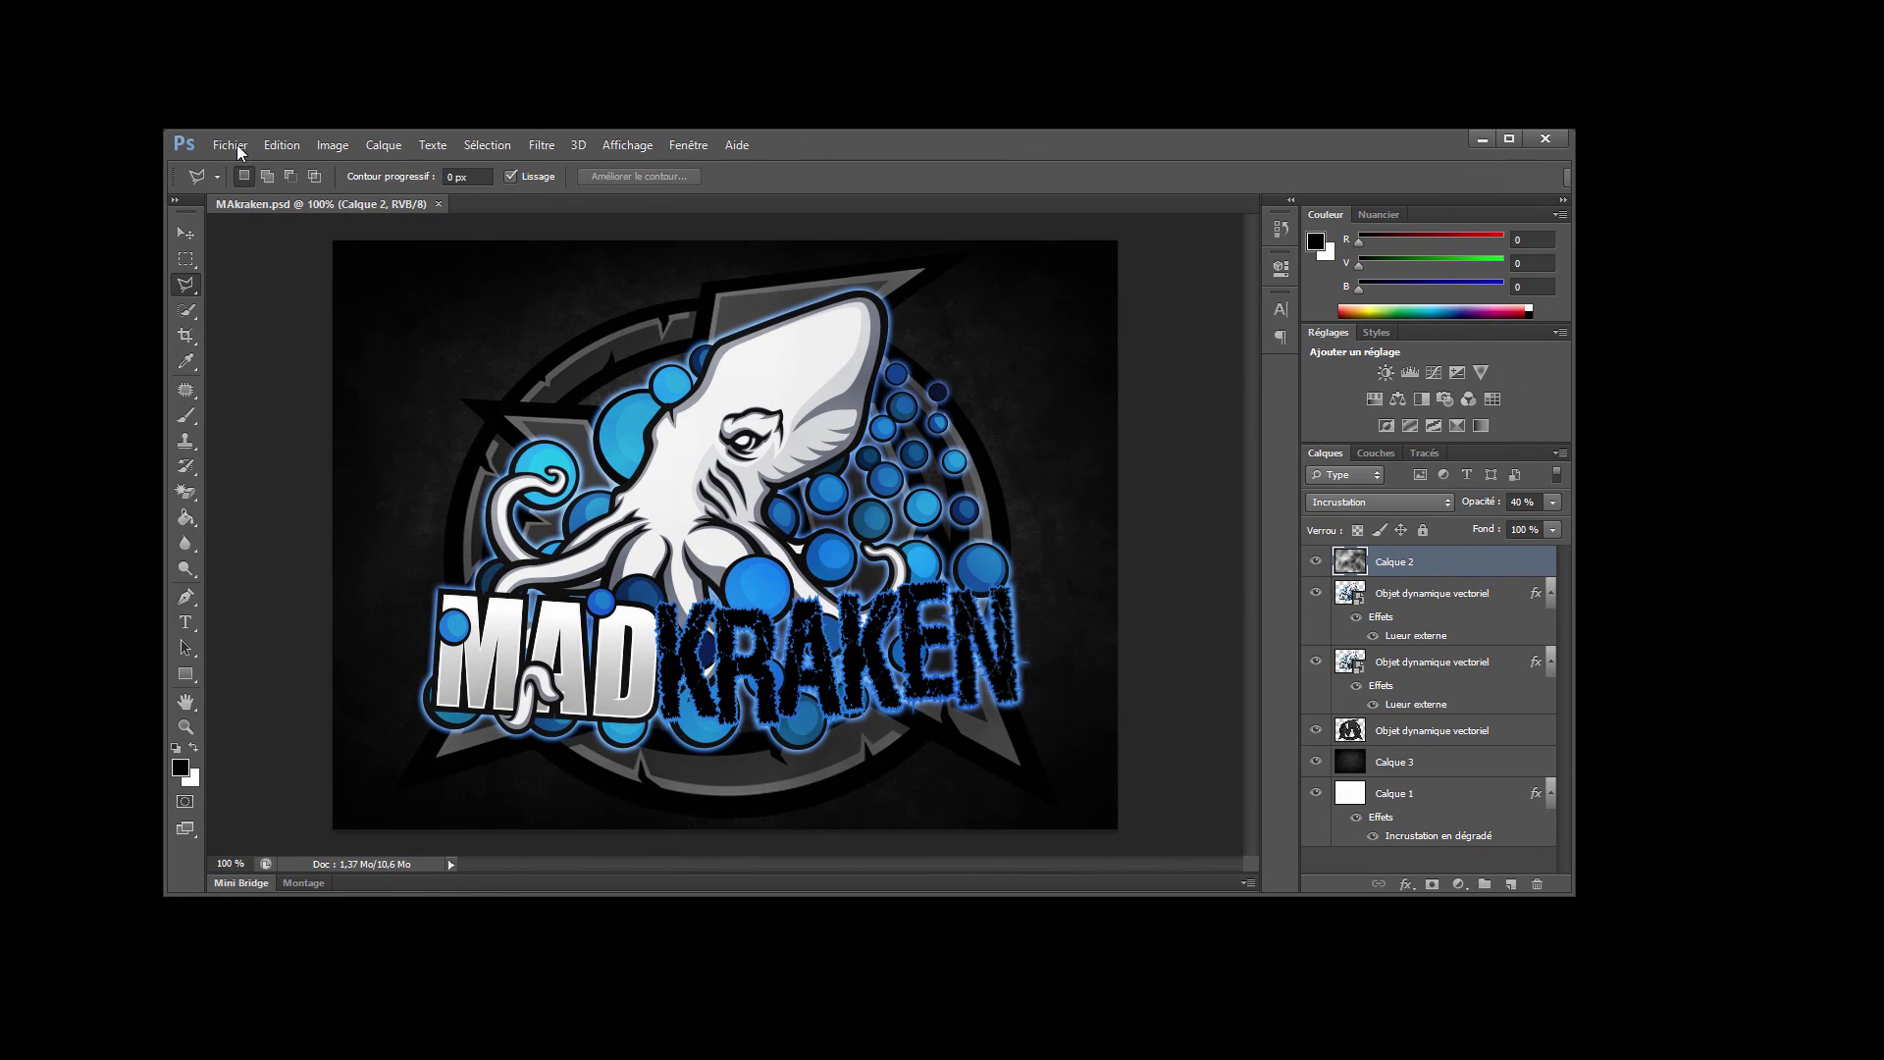
Hide Calque 2 and the upper octopus logo layer, and toggle the lower octopus layer to examine the M emblem.
drag(876, 148, 873, 160)
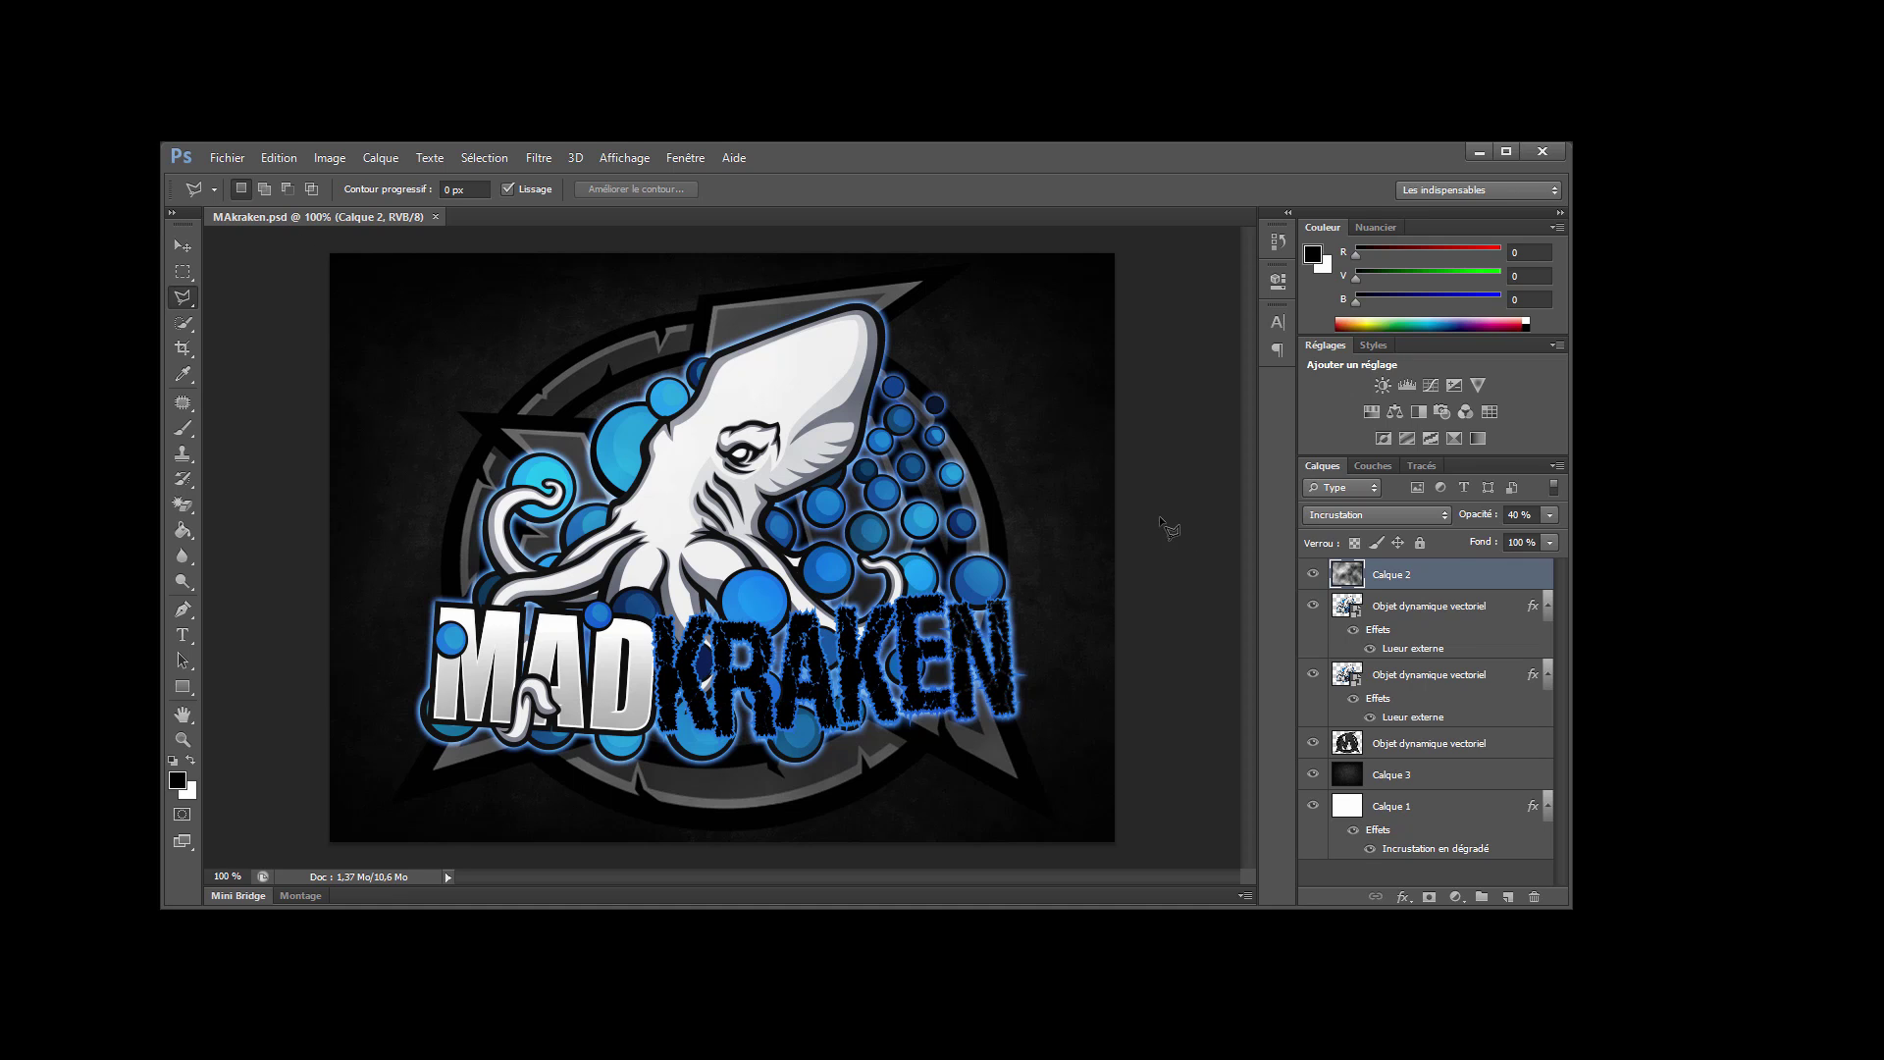
click(1313, 574)
click(1313, 606)
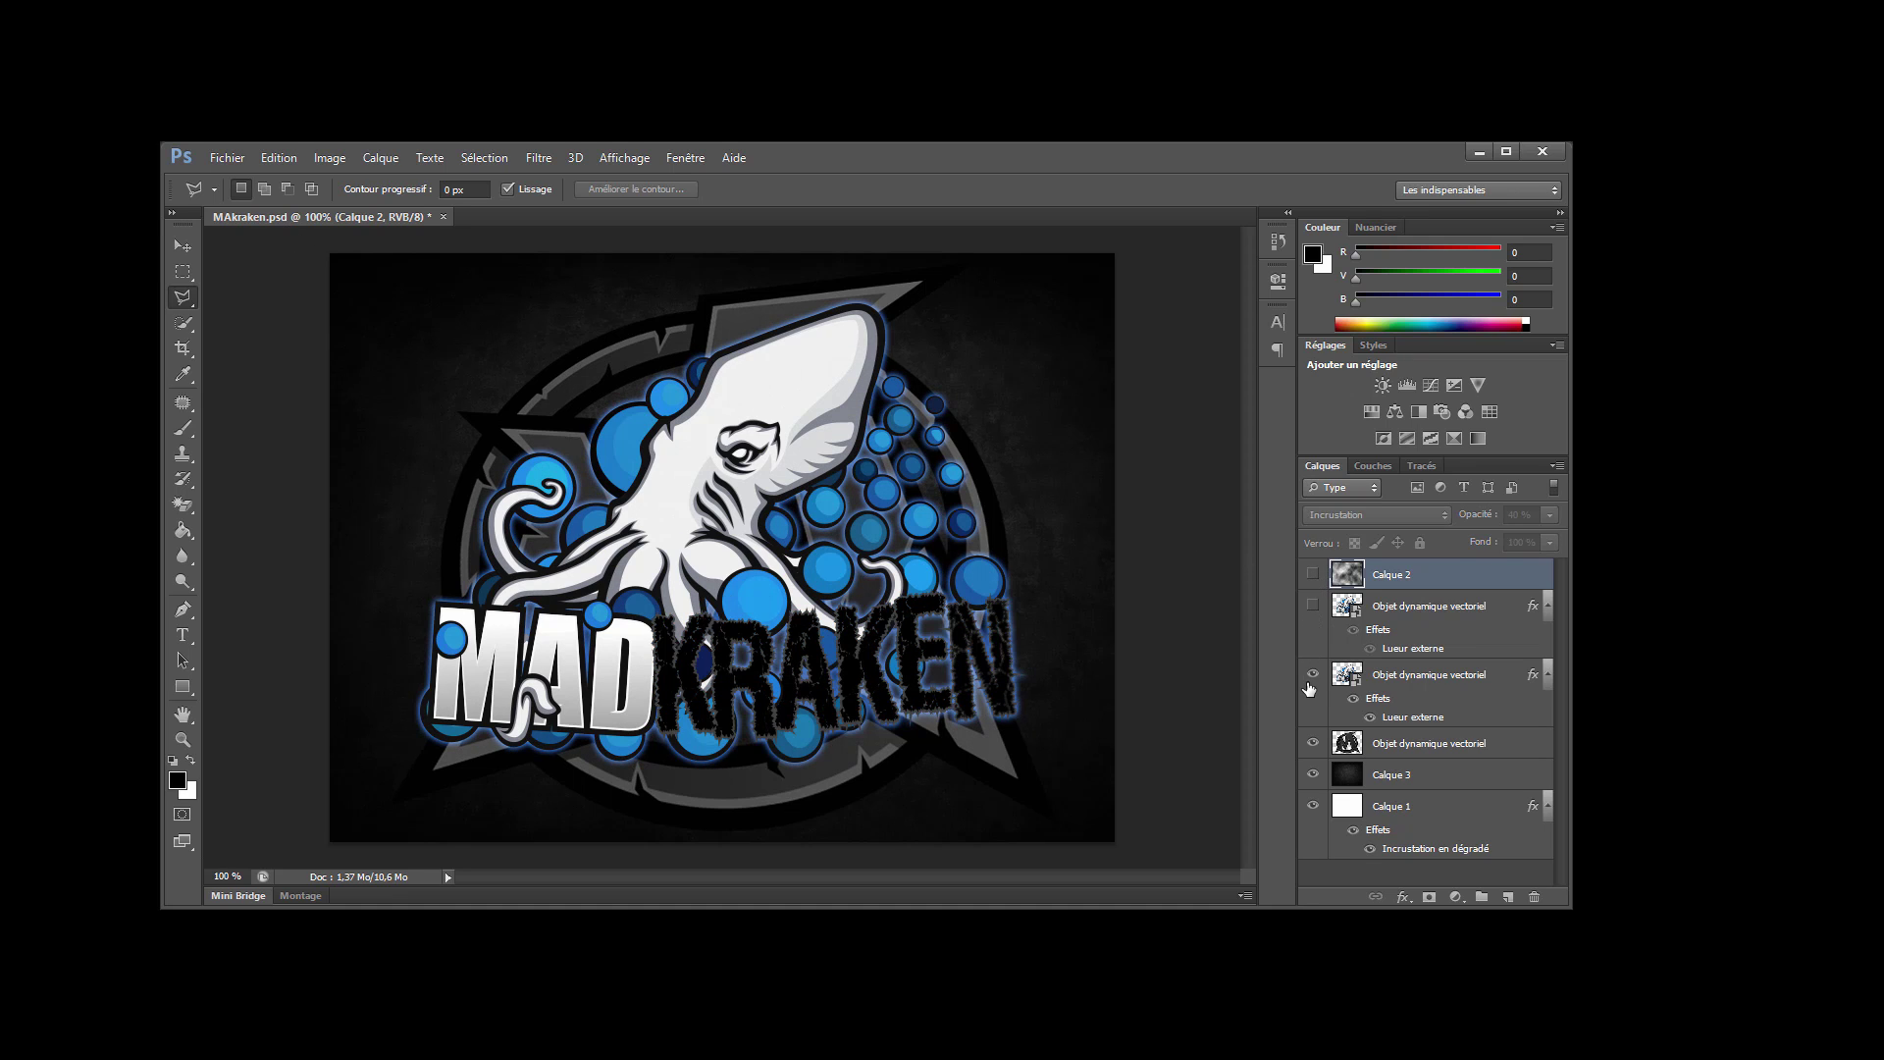
click(1313, 675)
click(1313, 743)
click(1313, 746)
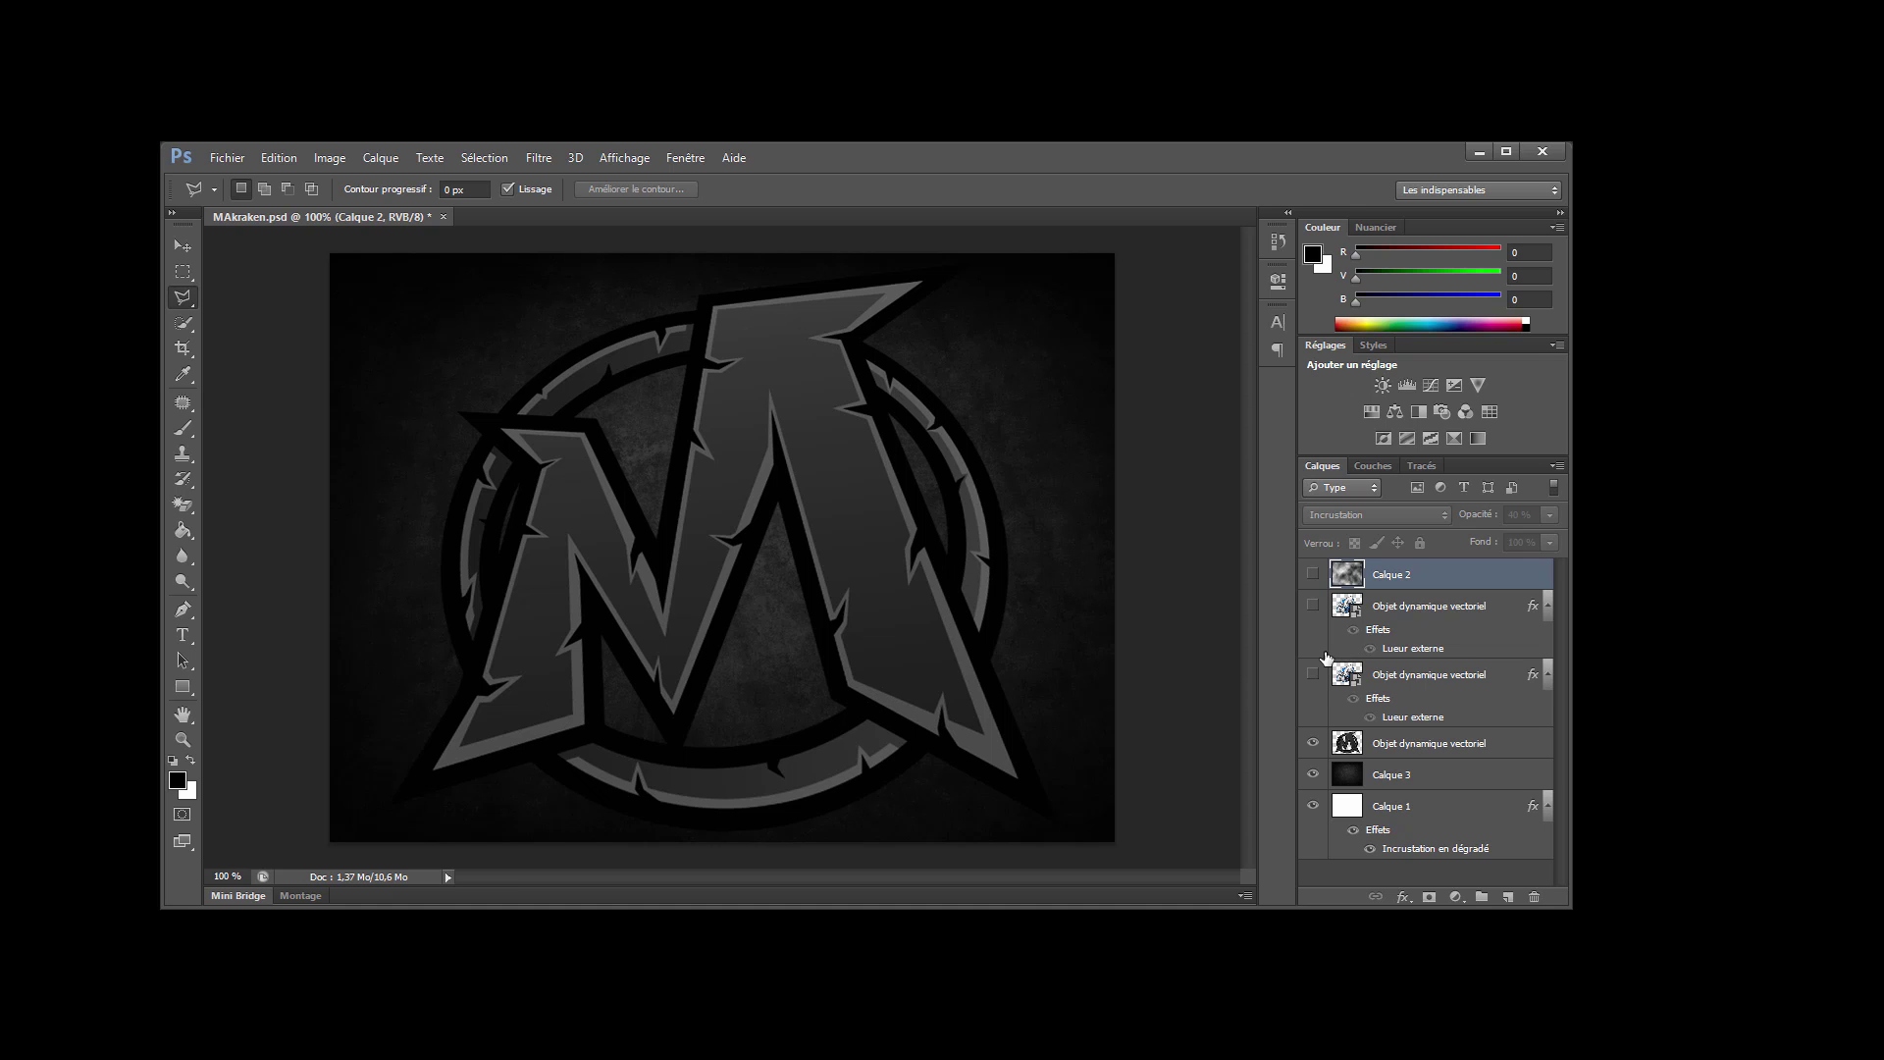
click(1312, 676)
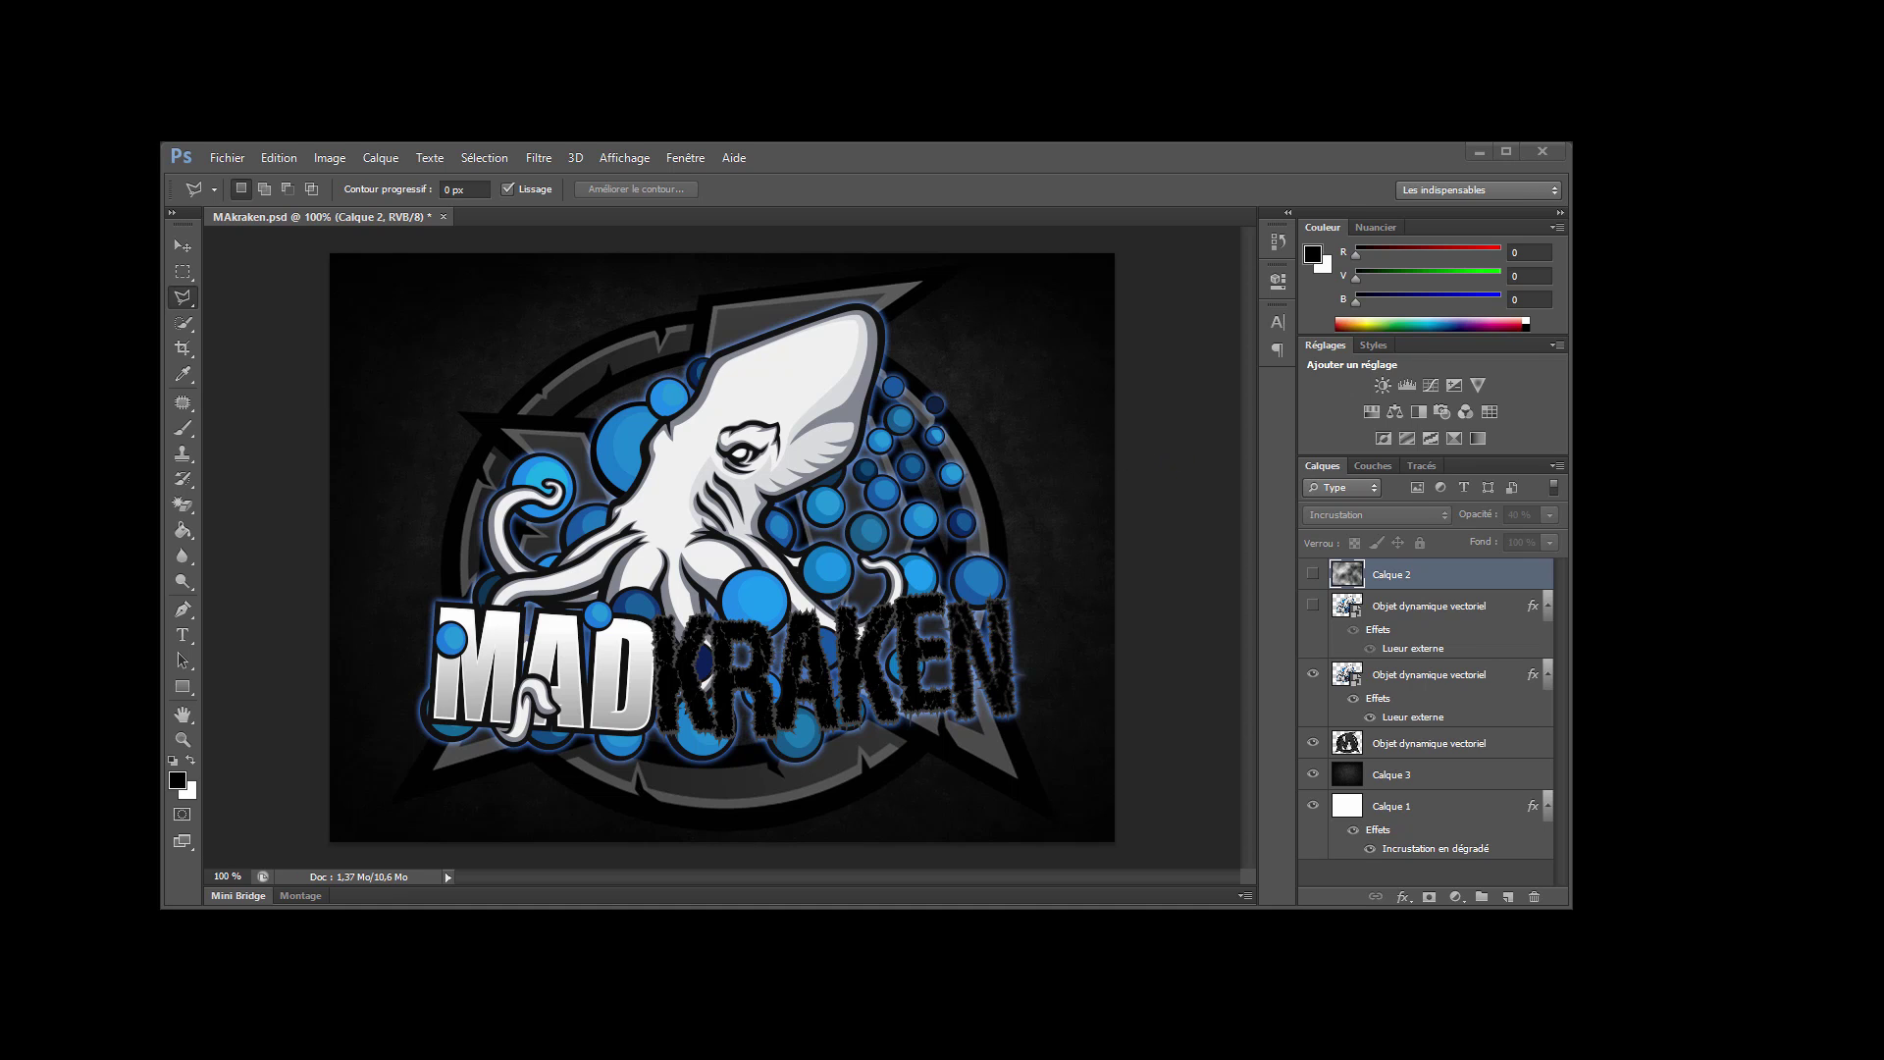
Hide the remaining octopus logo layer and the Calque 3 background texture to isolate the M emblem.
drag(1097, 180, 1795, 282)
click(1316, 679)
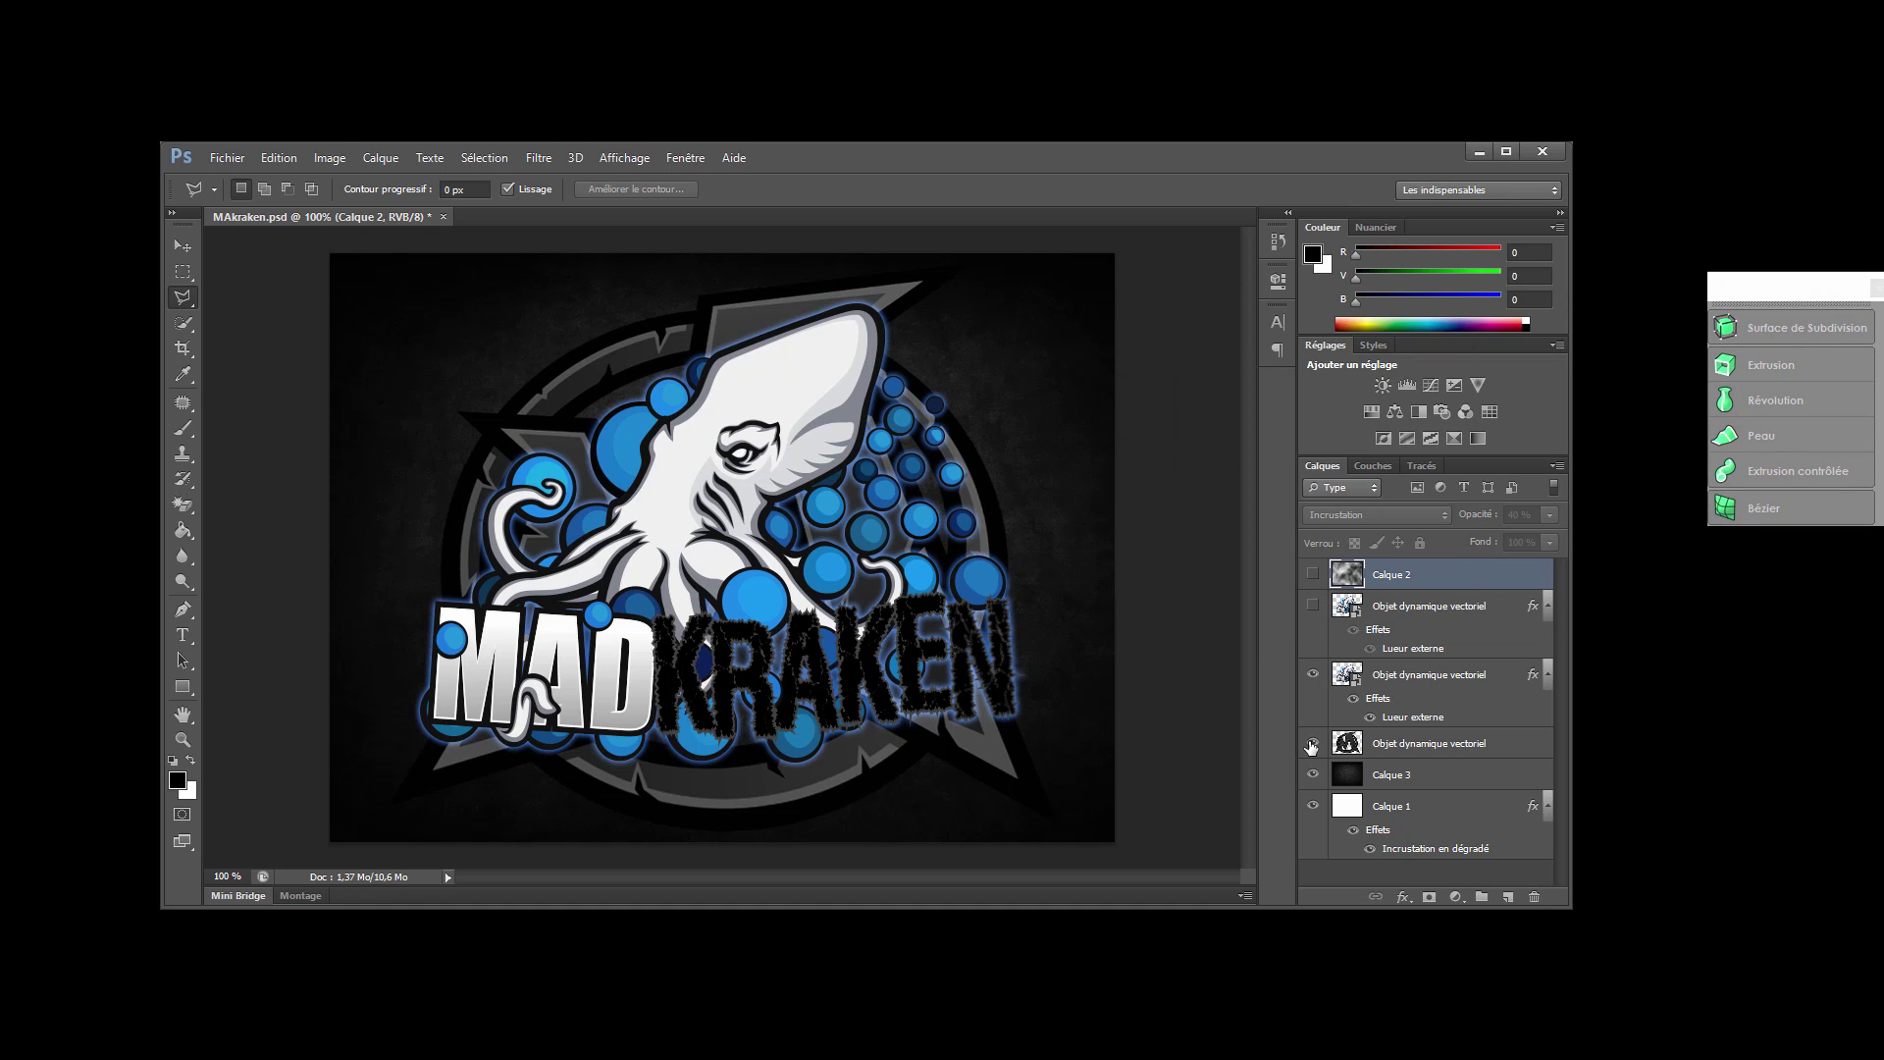
click(1312, 674)
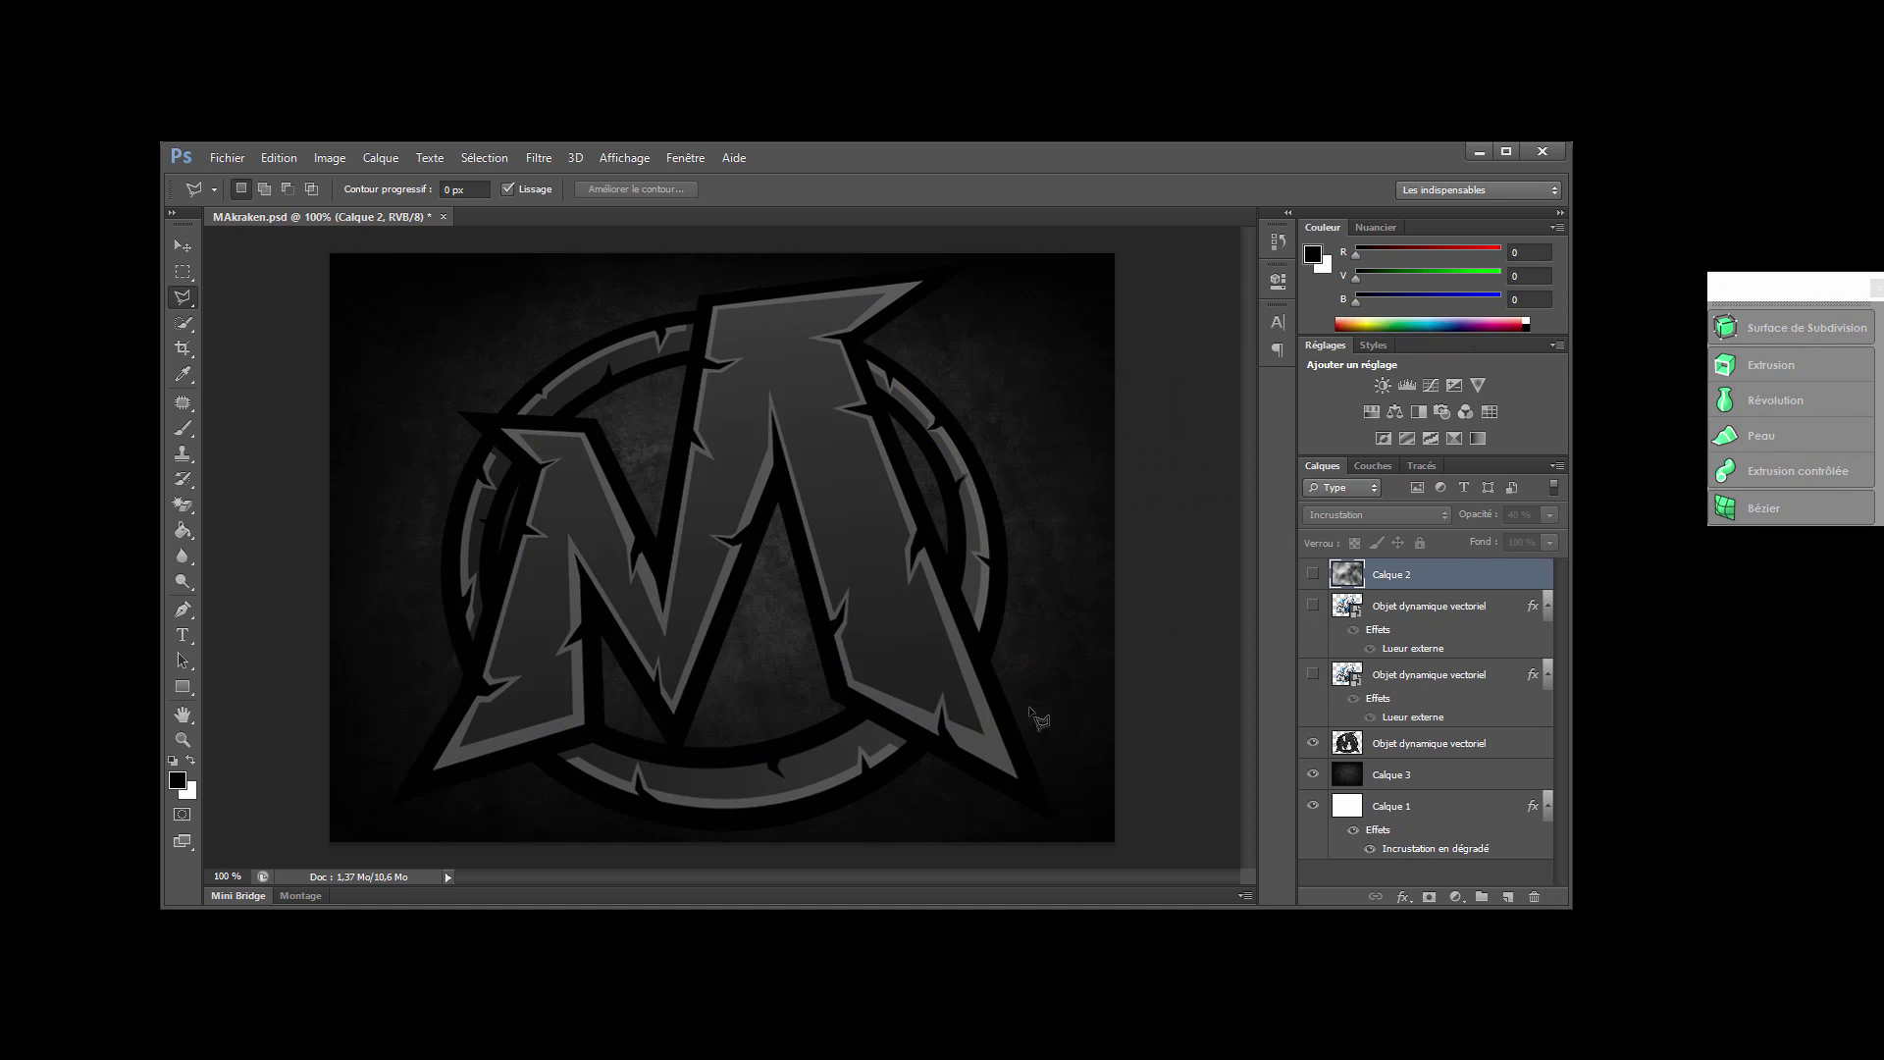
click(1313, 775)
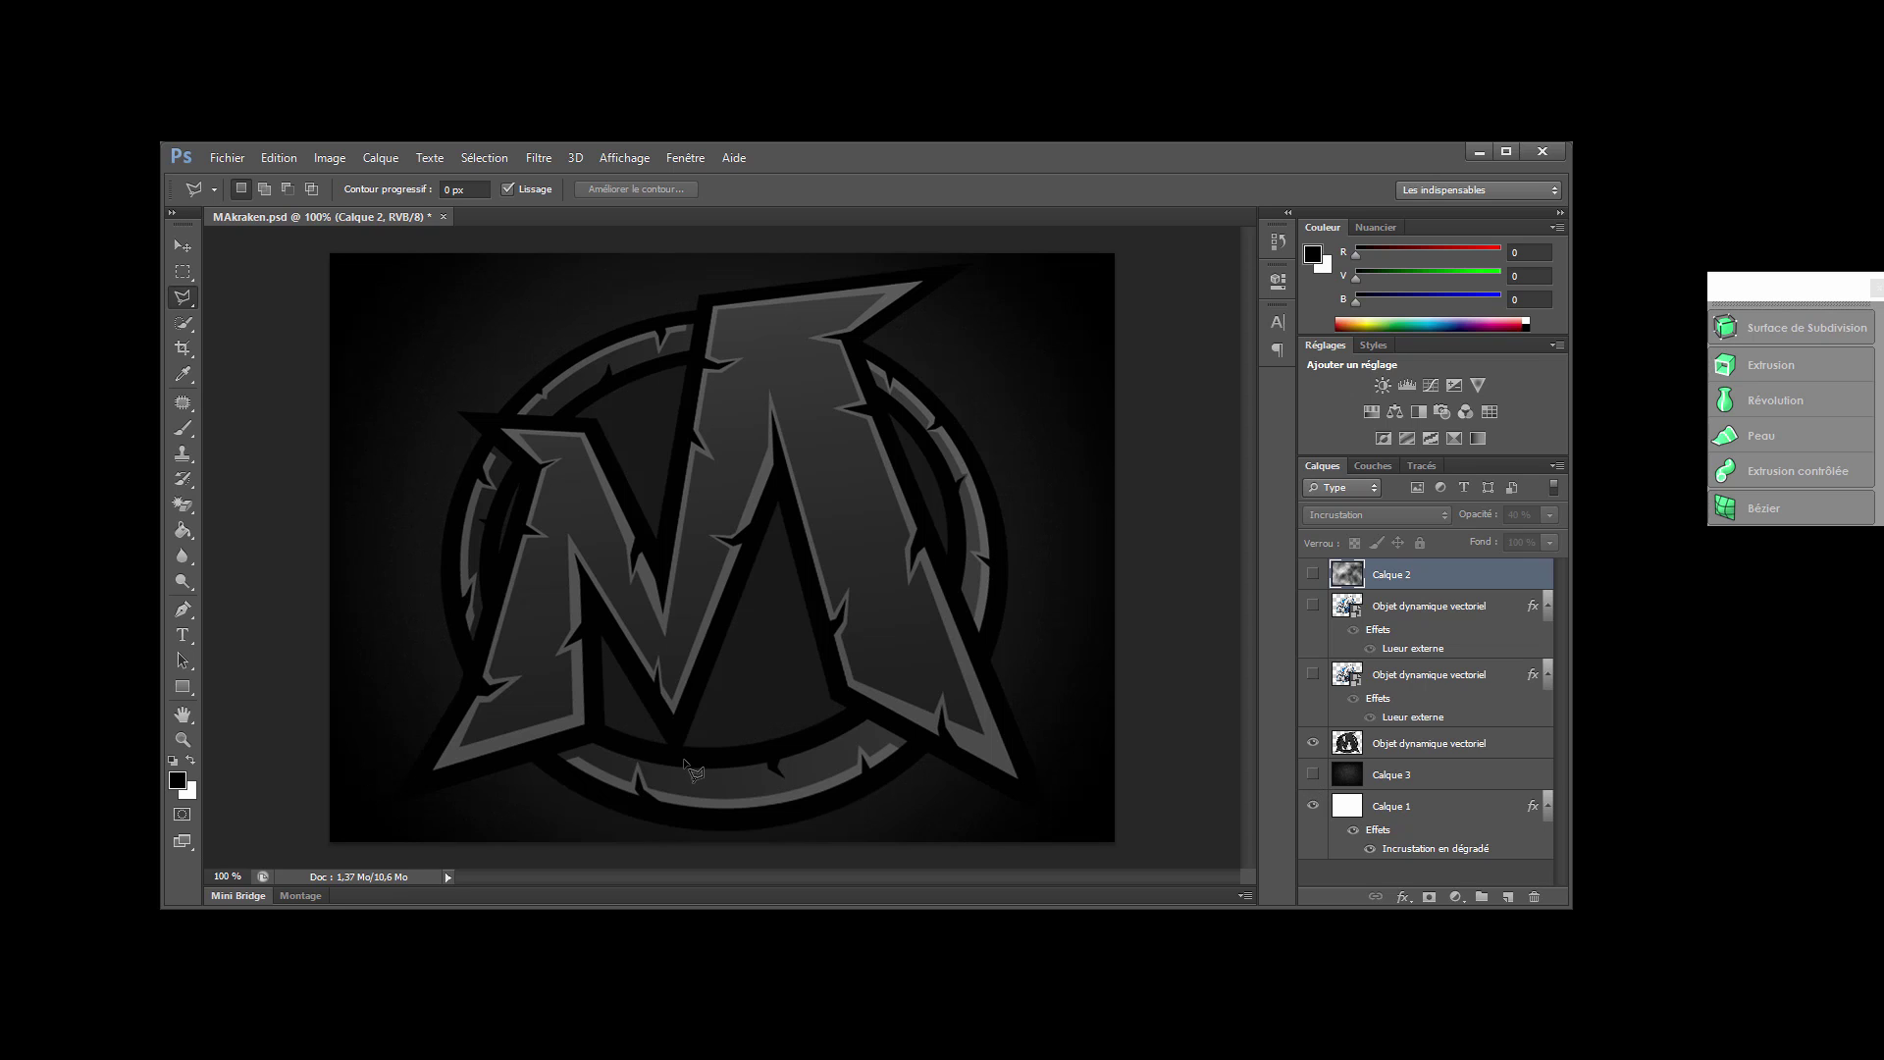
Inspect the notched edges of the M emblem and rename its layer "M+".
alt+scroll(705, 752, up, 2)
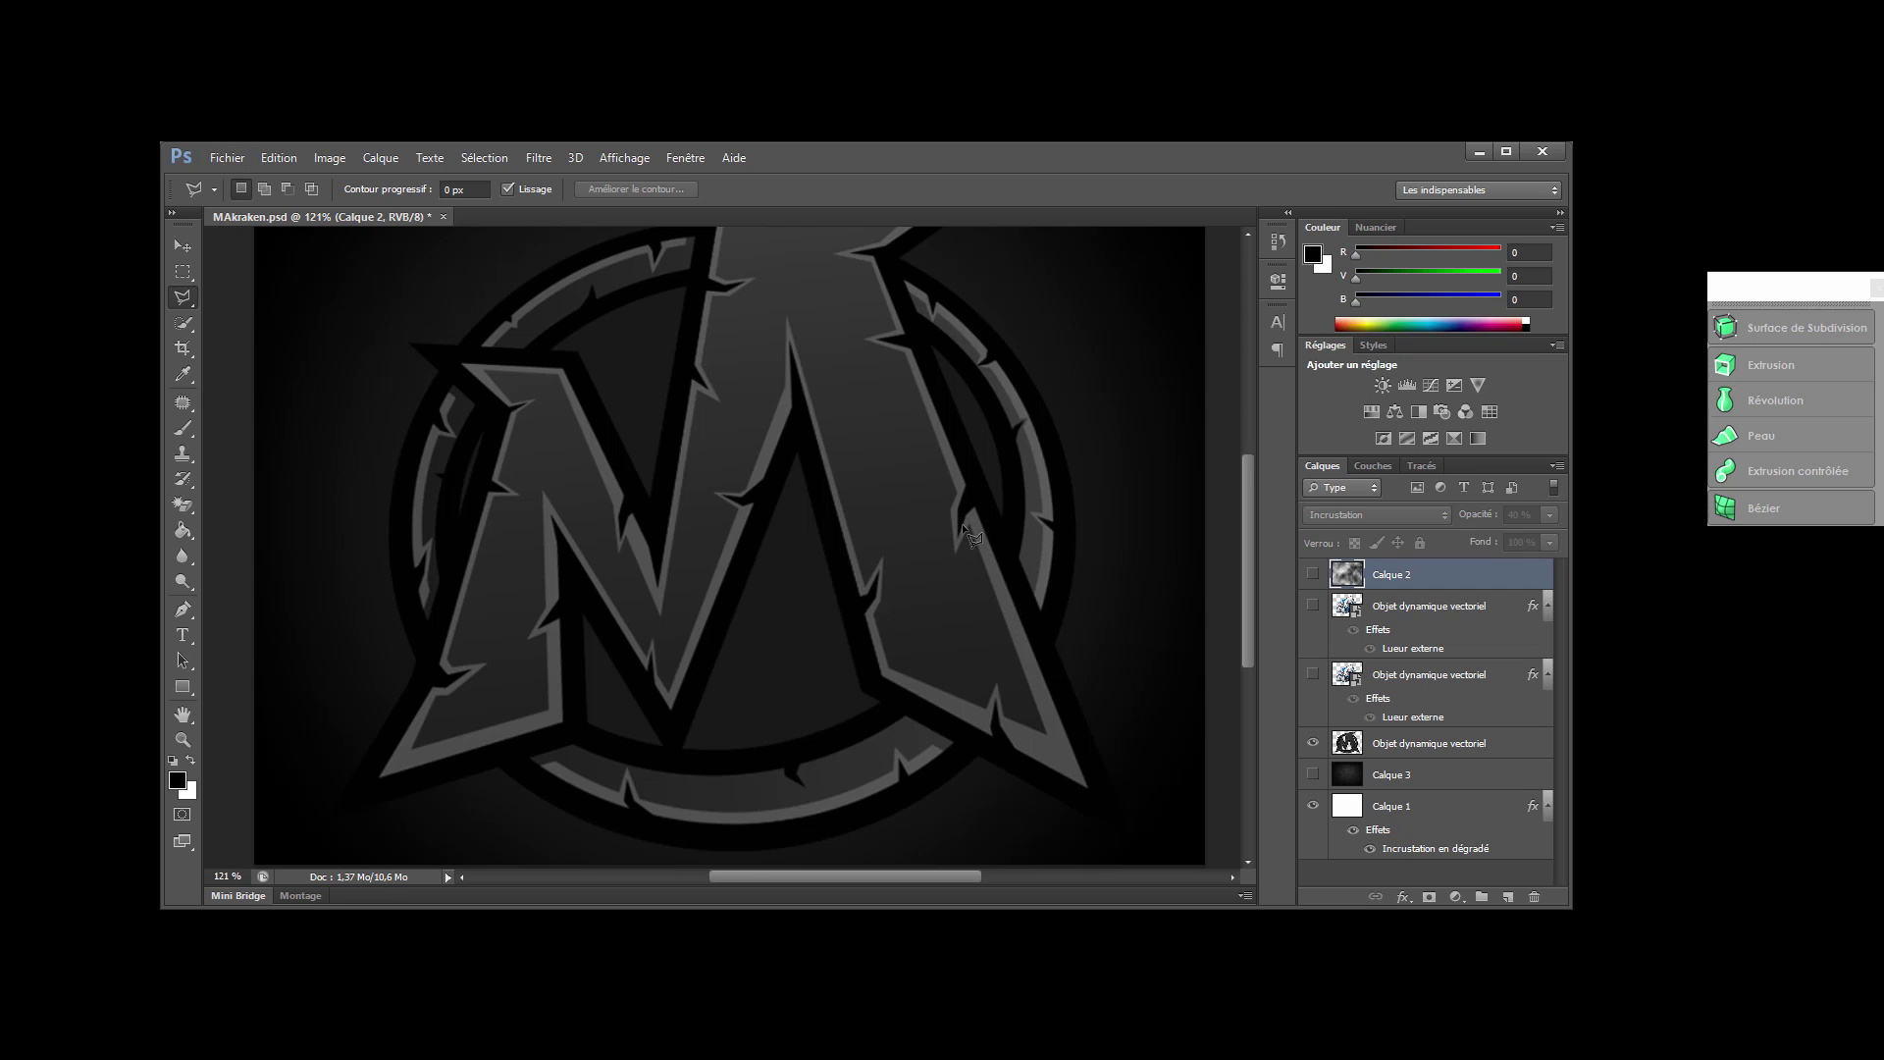
alt+scroll(1007, 577, up, 5)
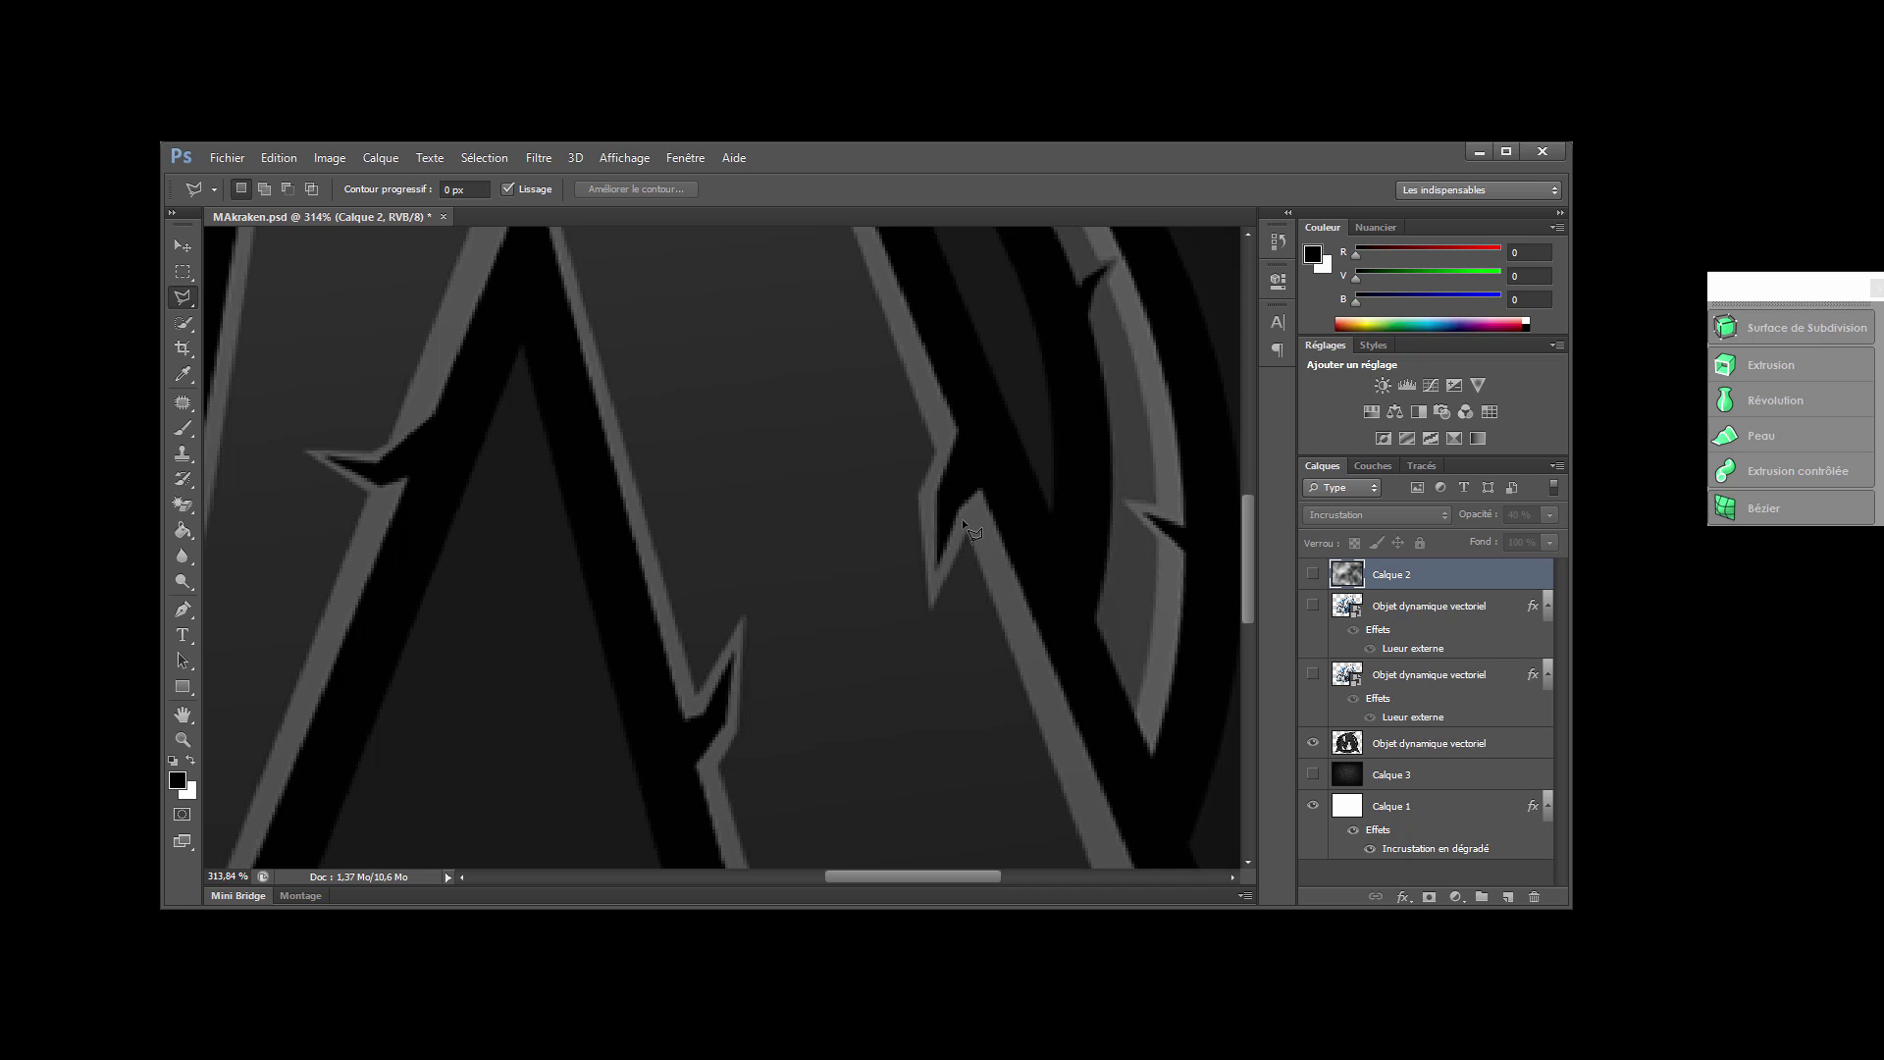
scroll(979, 562, down, 1)
alt+scroll(986, 668, down, 6)
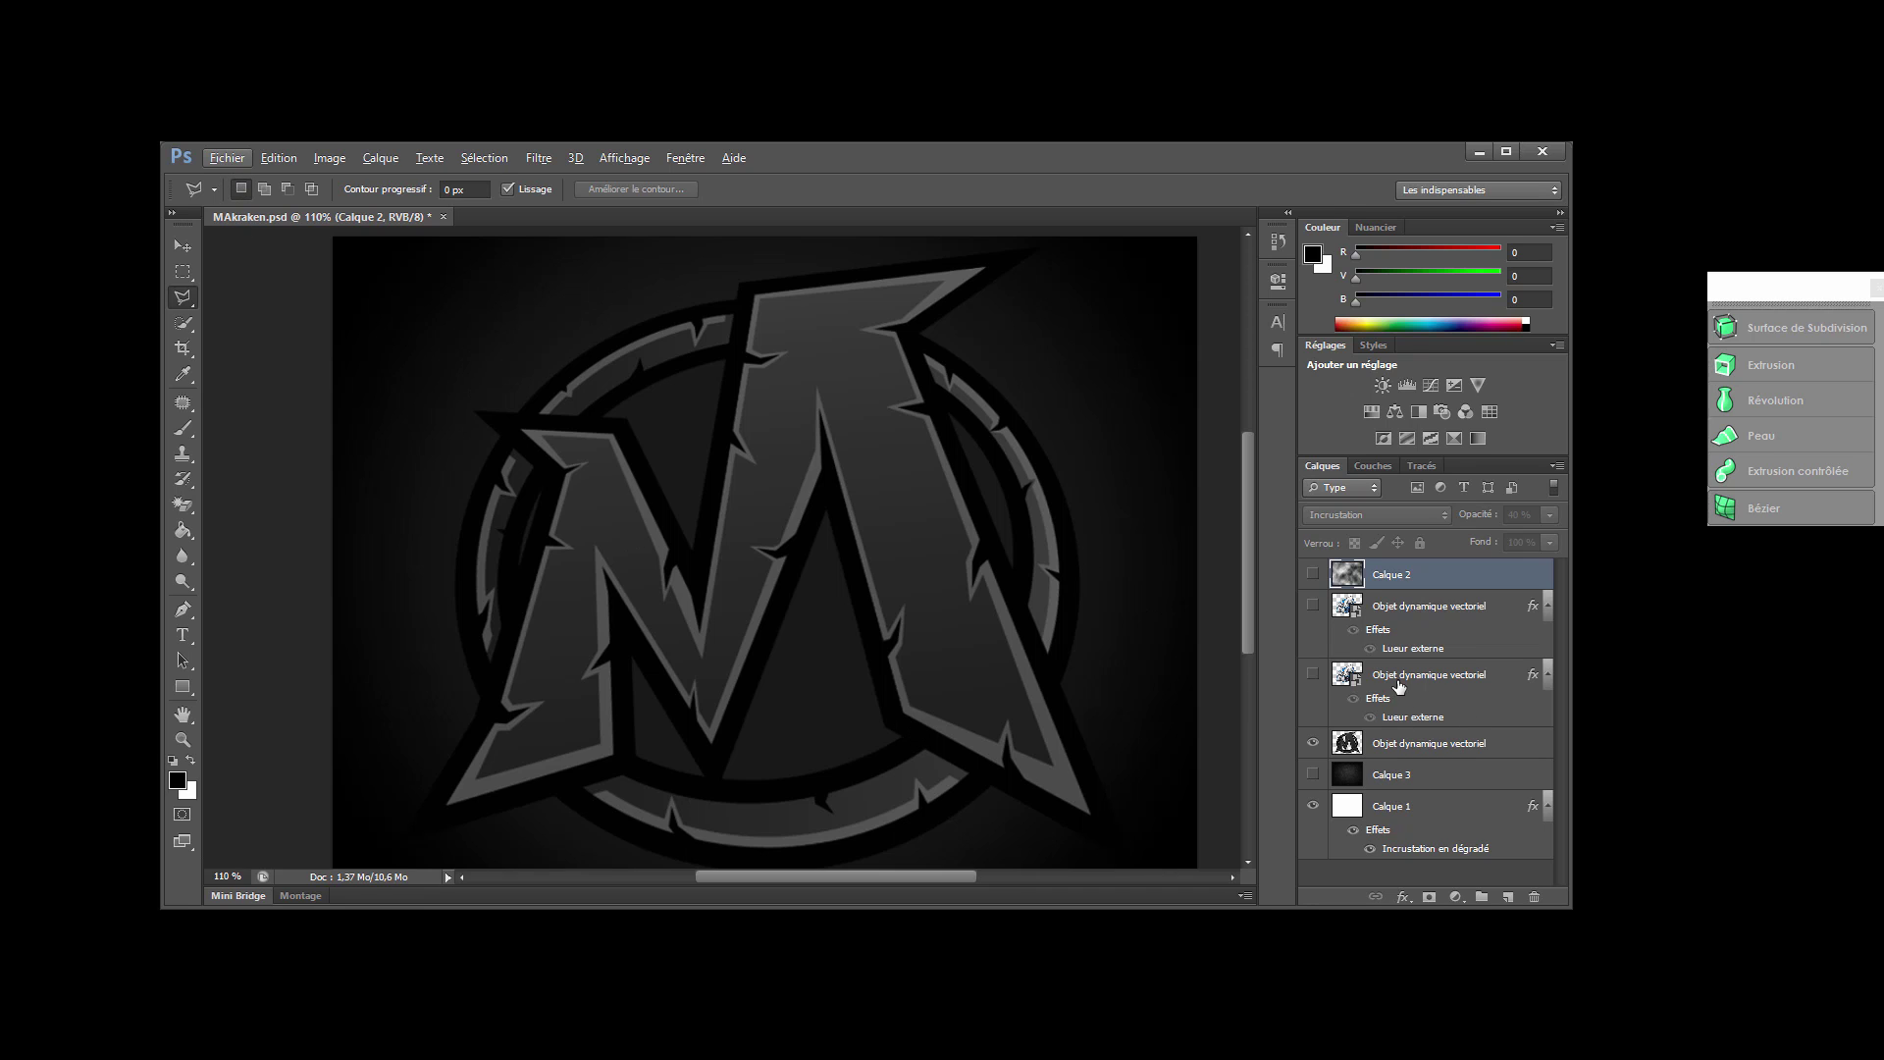
click(1405, 751)
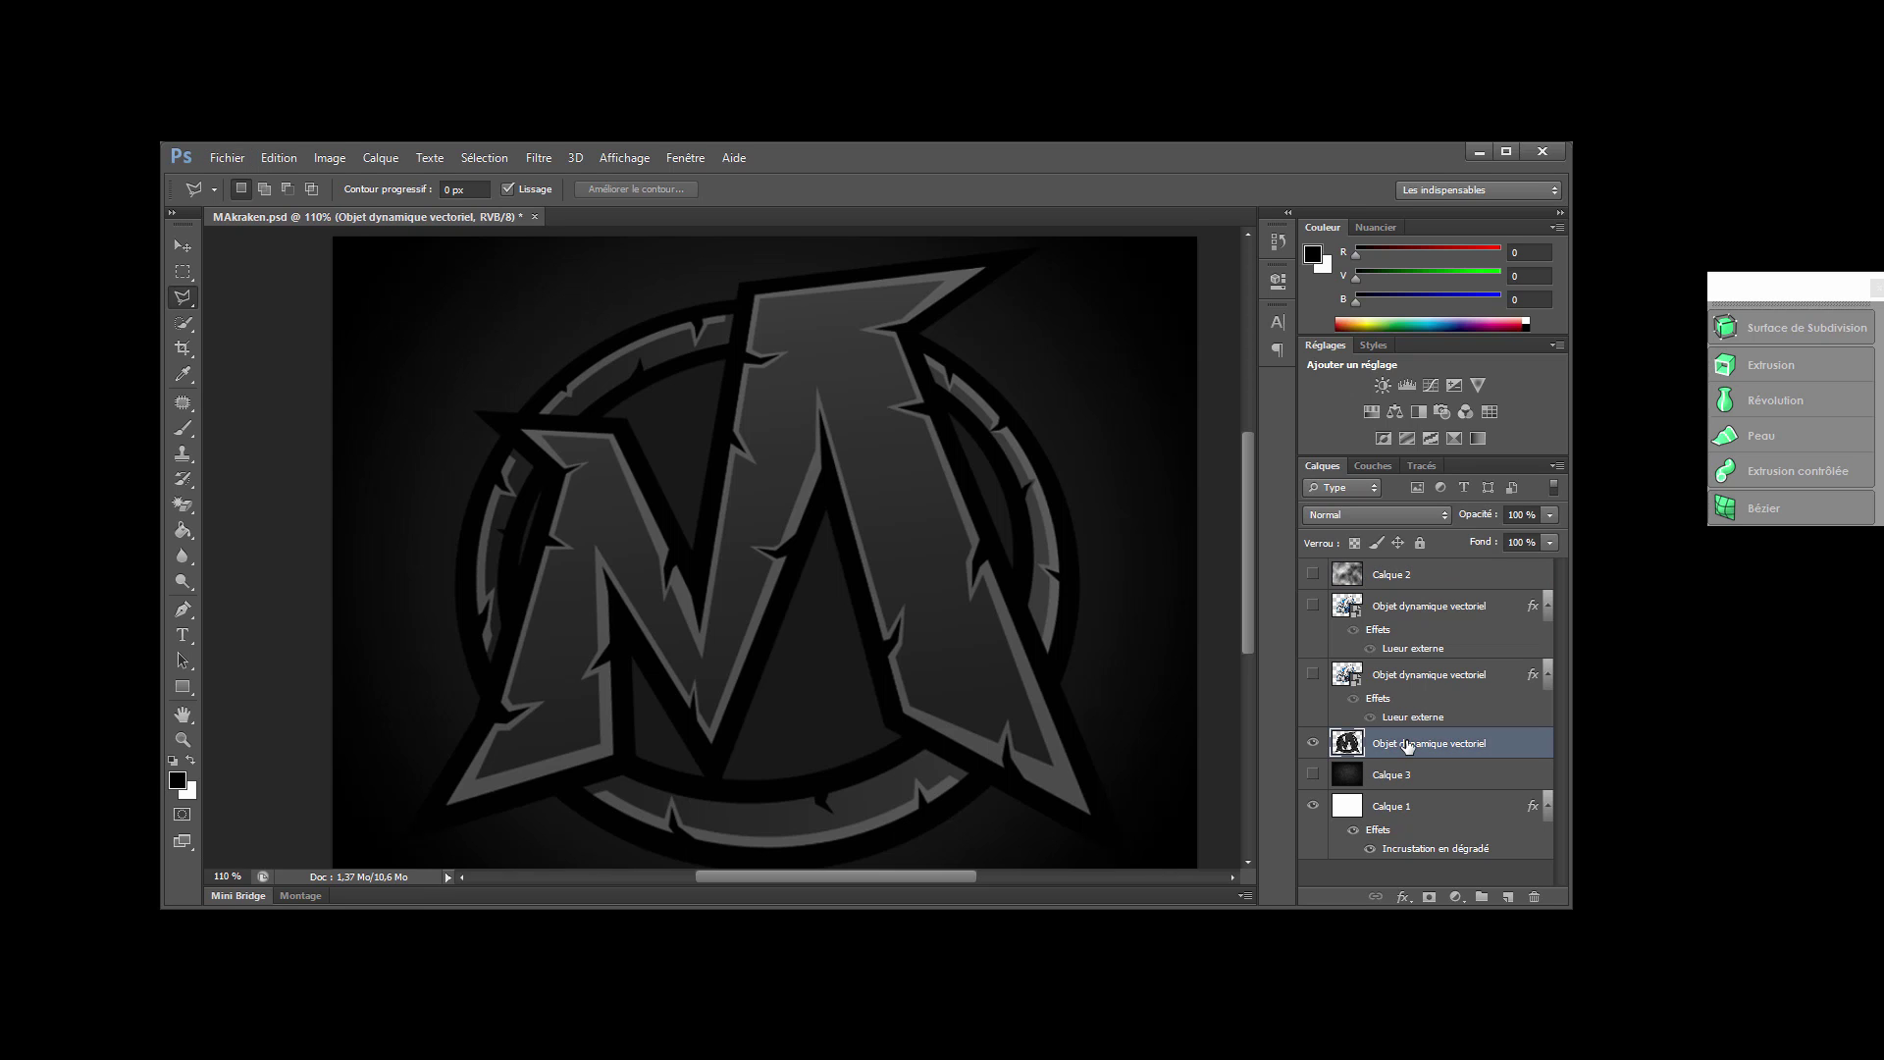
double_click(1441, 743)
text(M+)
Make both octopus logo layers visible and turn off their outer glow effects.
click(1409, 674)
click(1311, 674)
click(1310, 674)
click(1313, 606)
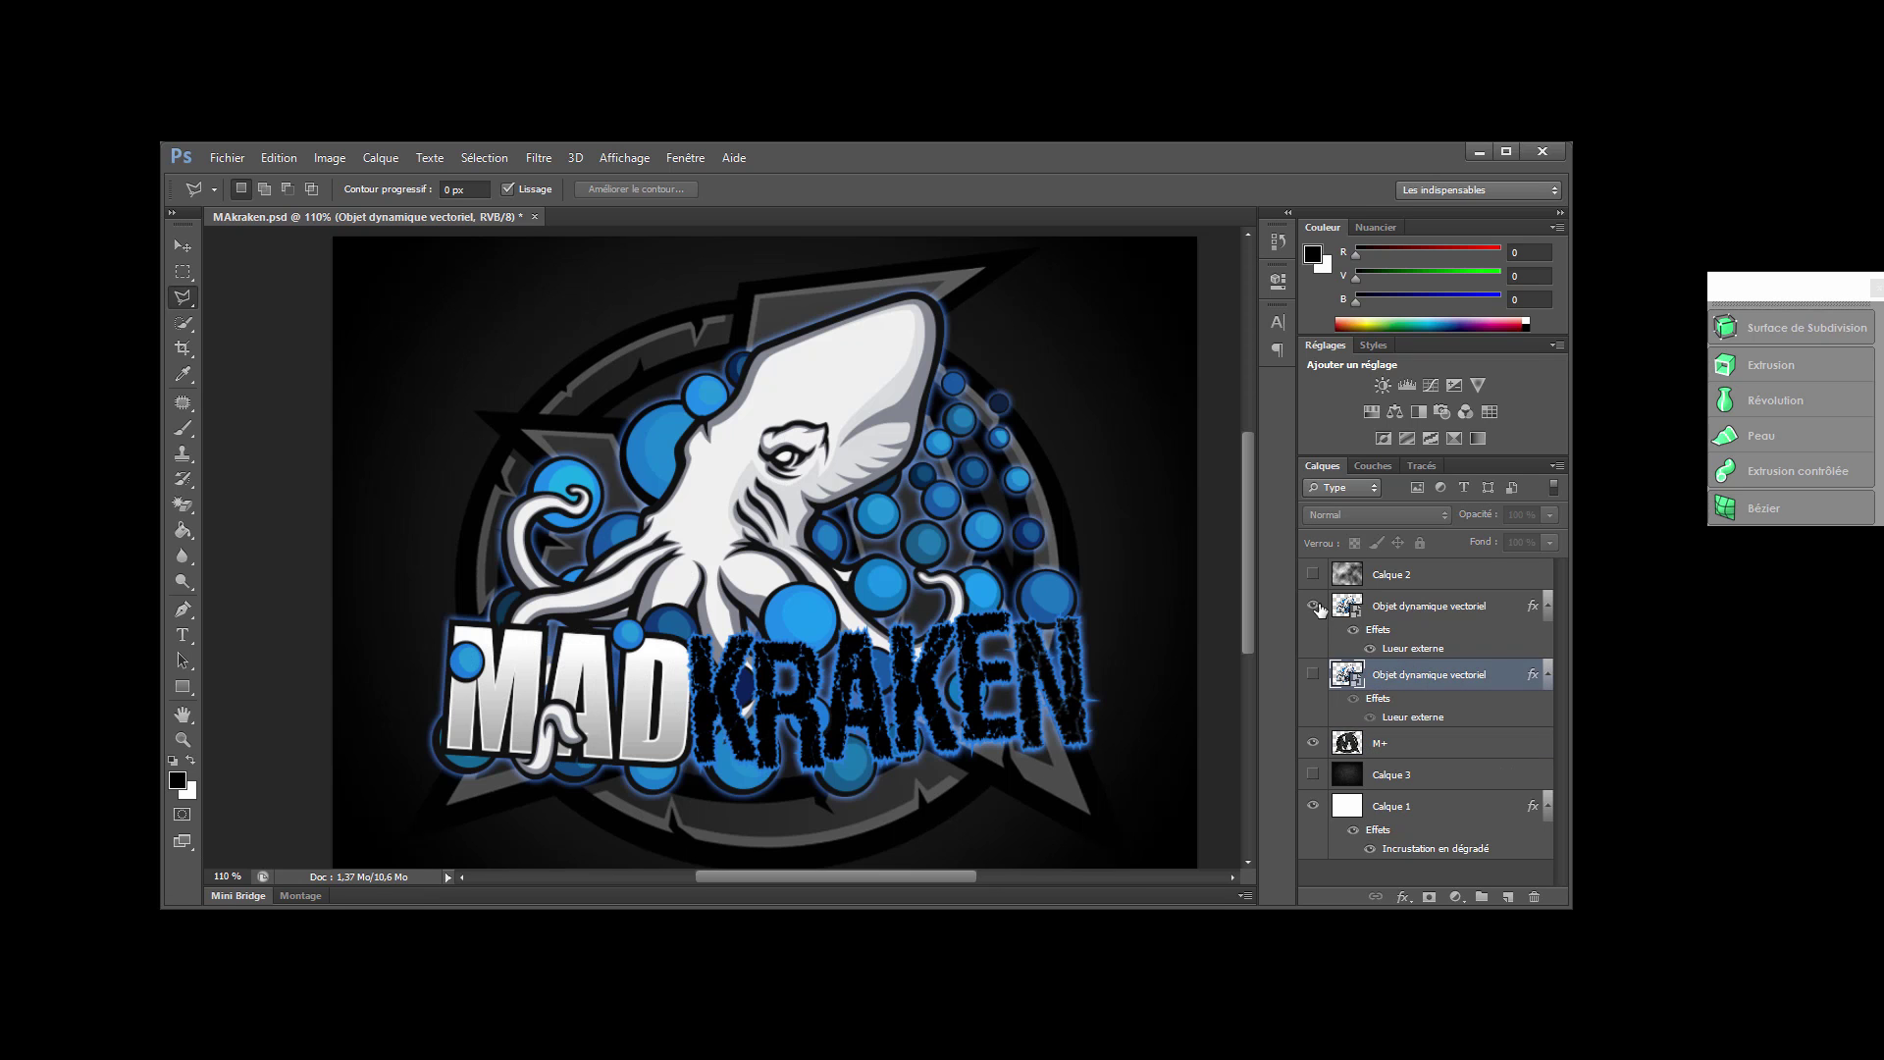
click(1314, 675)
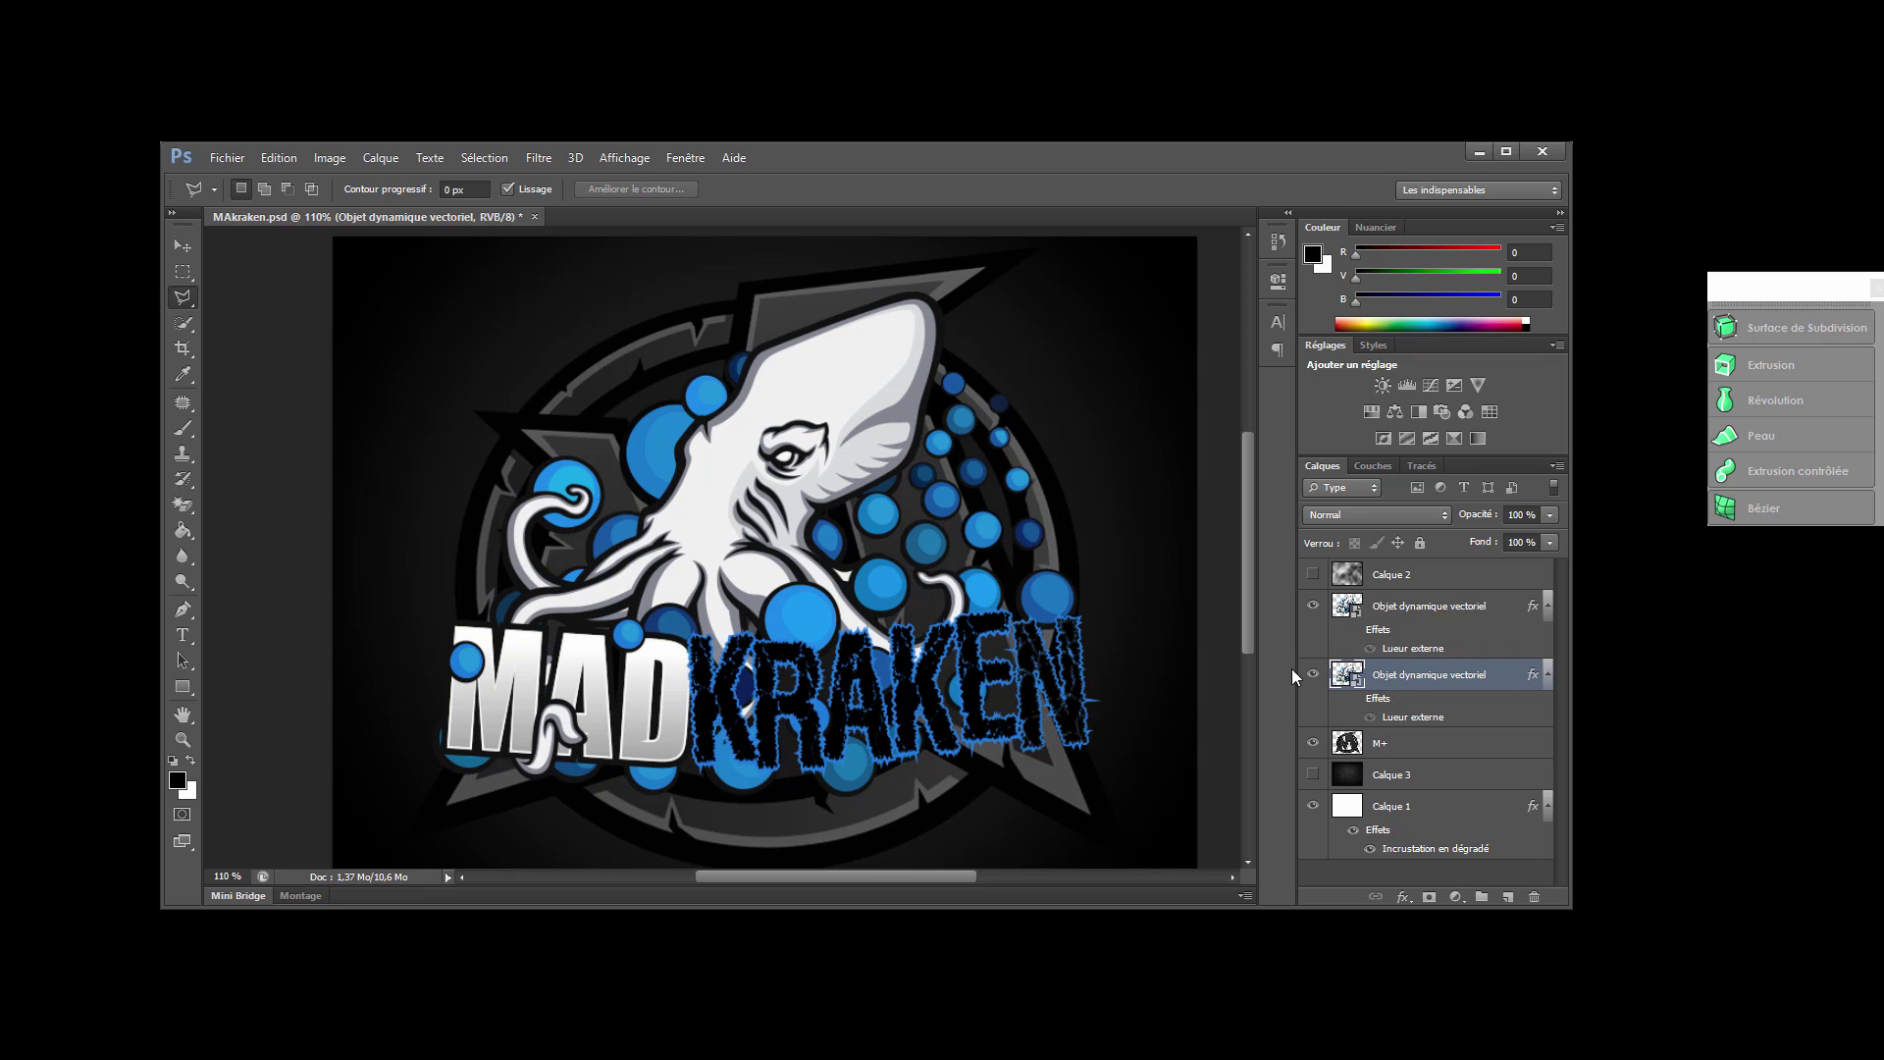
click(1354, 699)
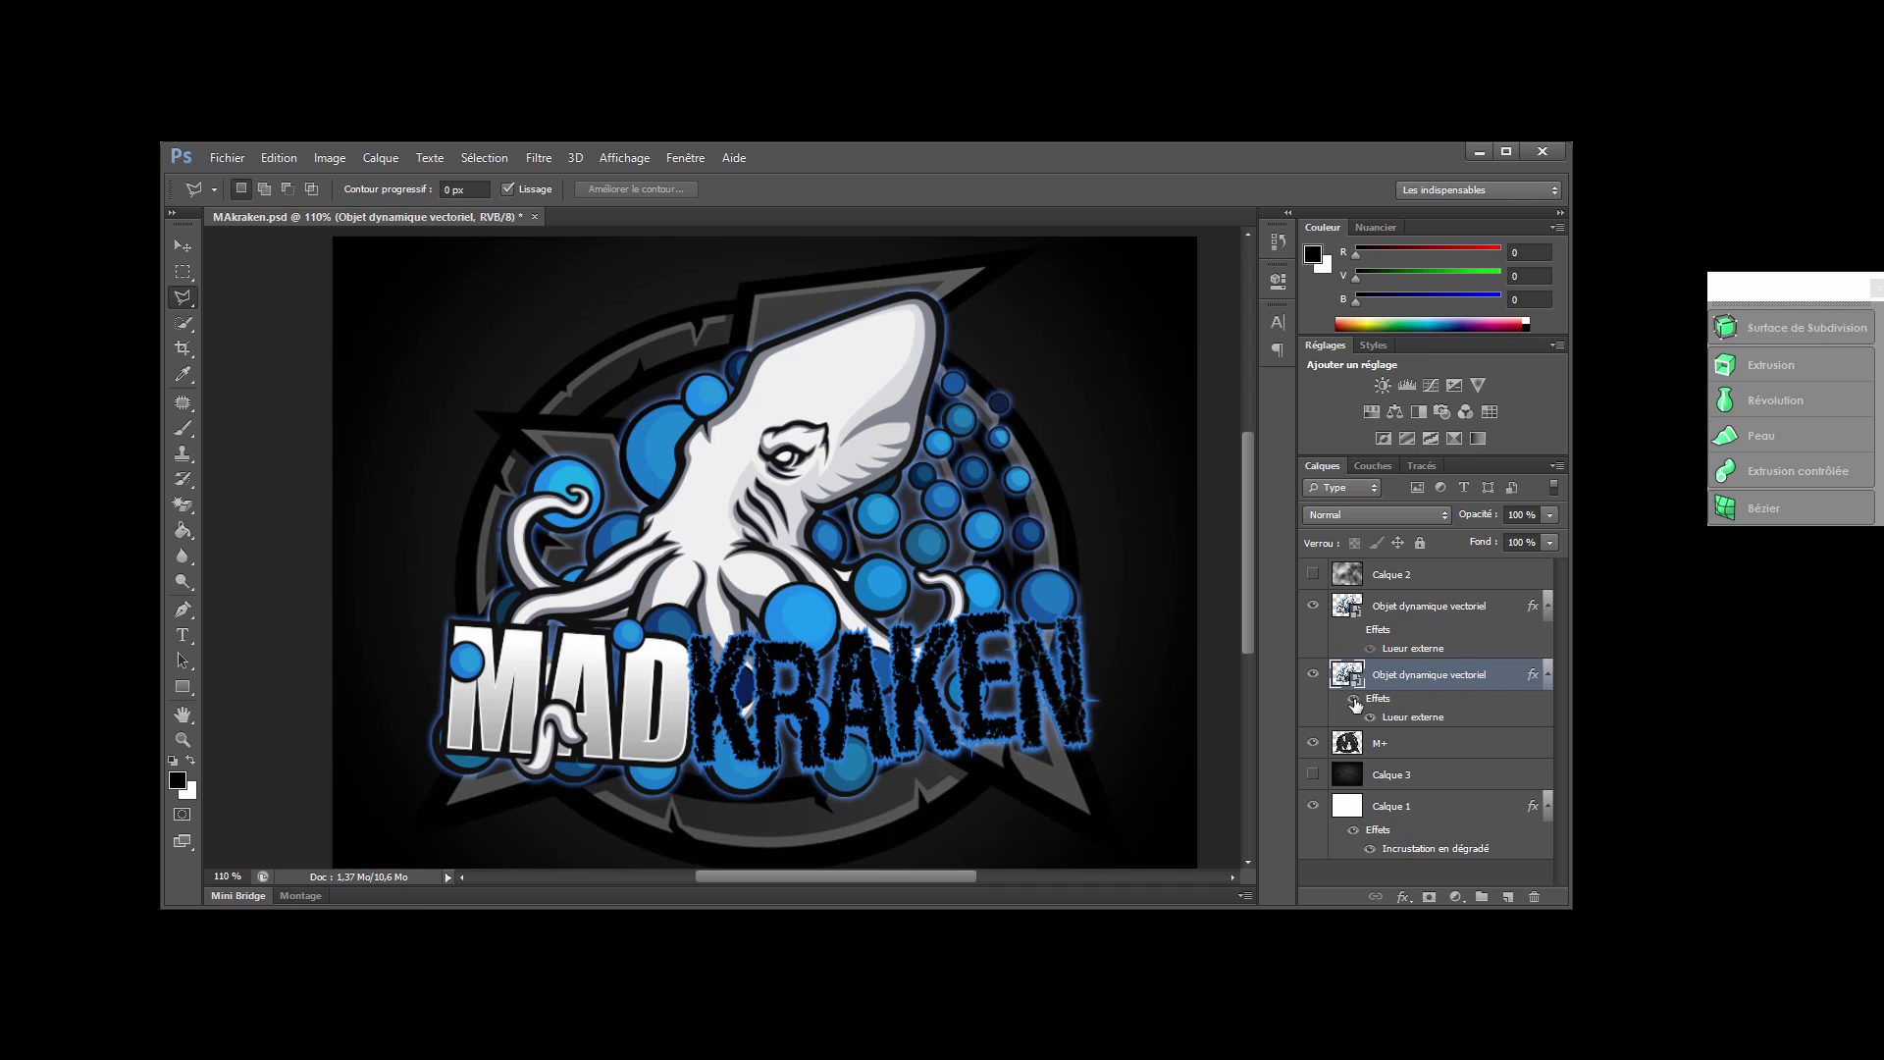
click(1354, 700)
click(1354, 700)
click(1353, 697)
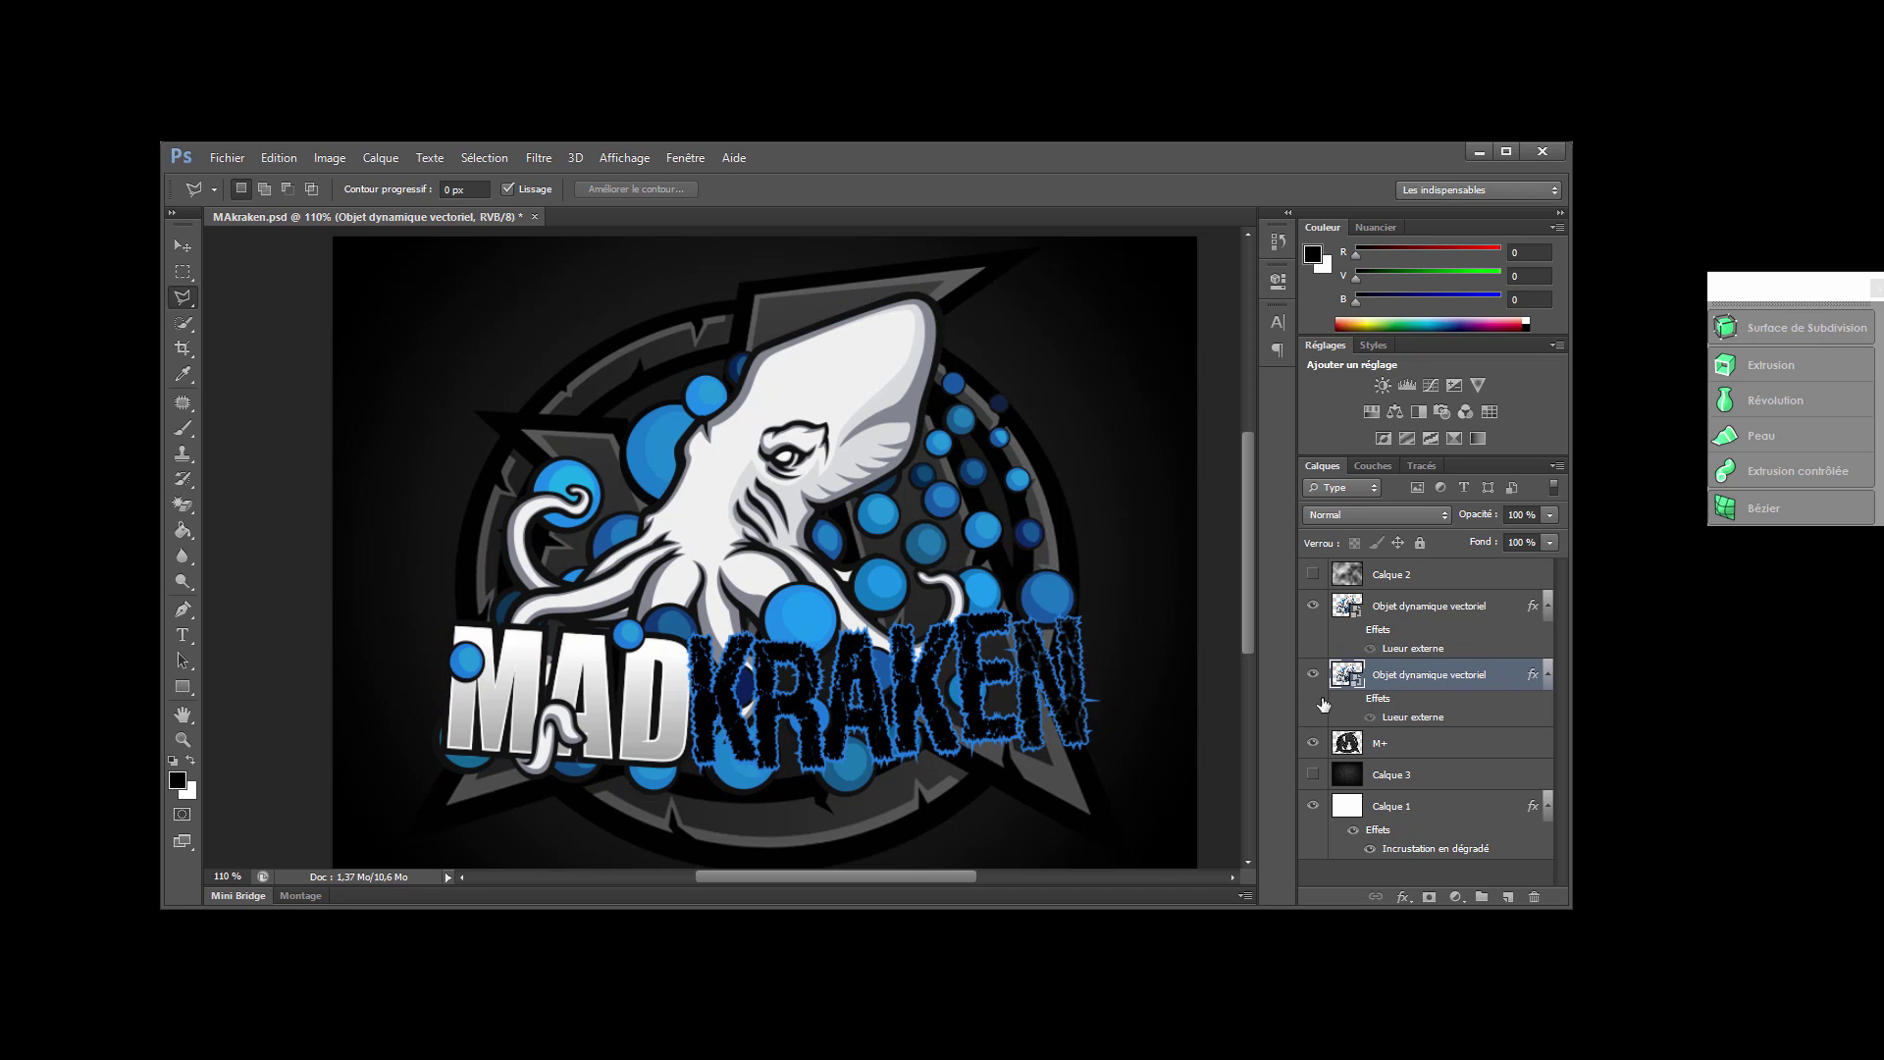
Merge the two octopus logo layers into one and rename the merged layer "2".
ctrl+click(1408, 609)
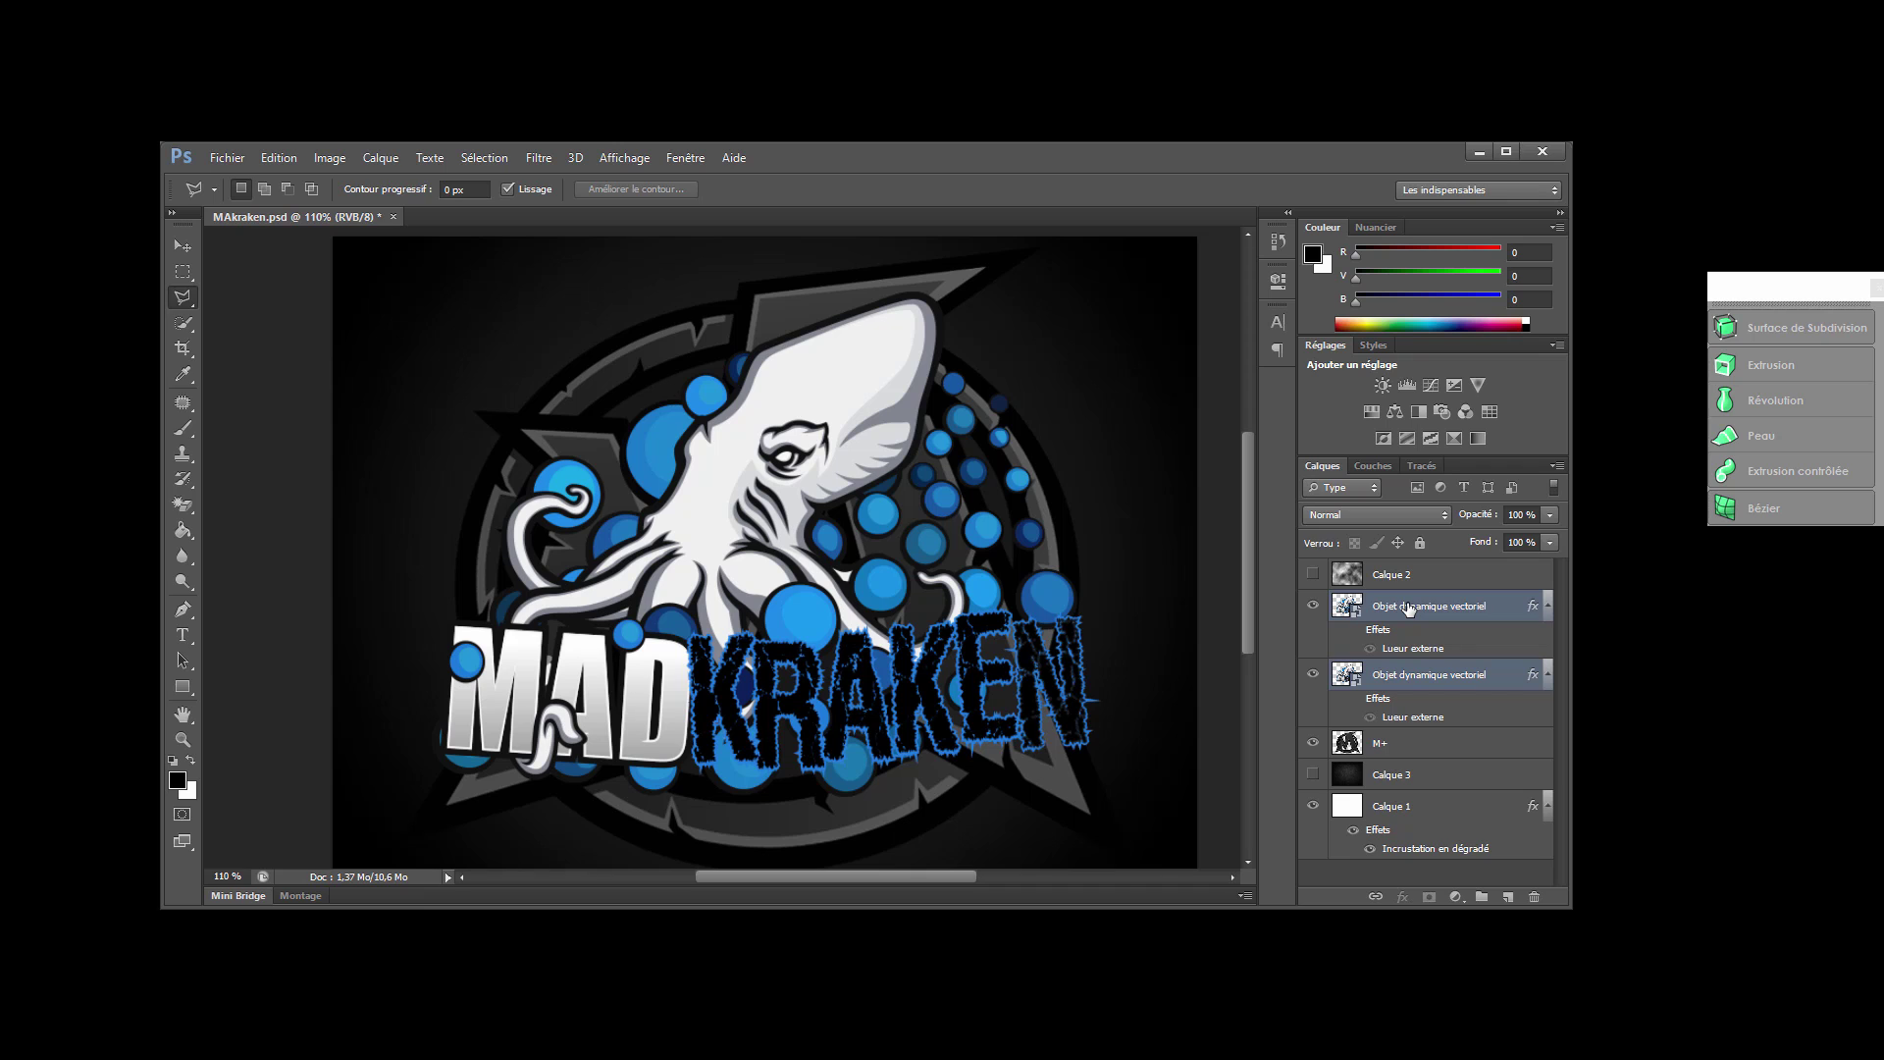
key(ctrl+e)
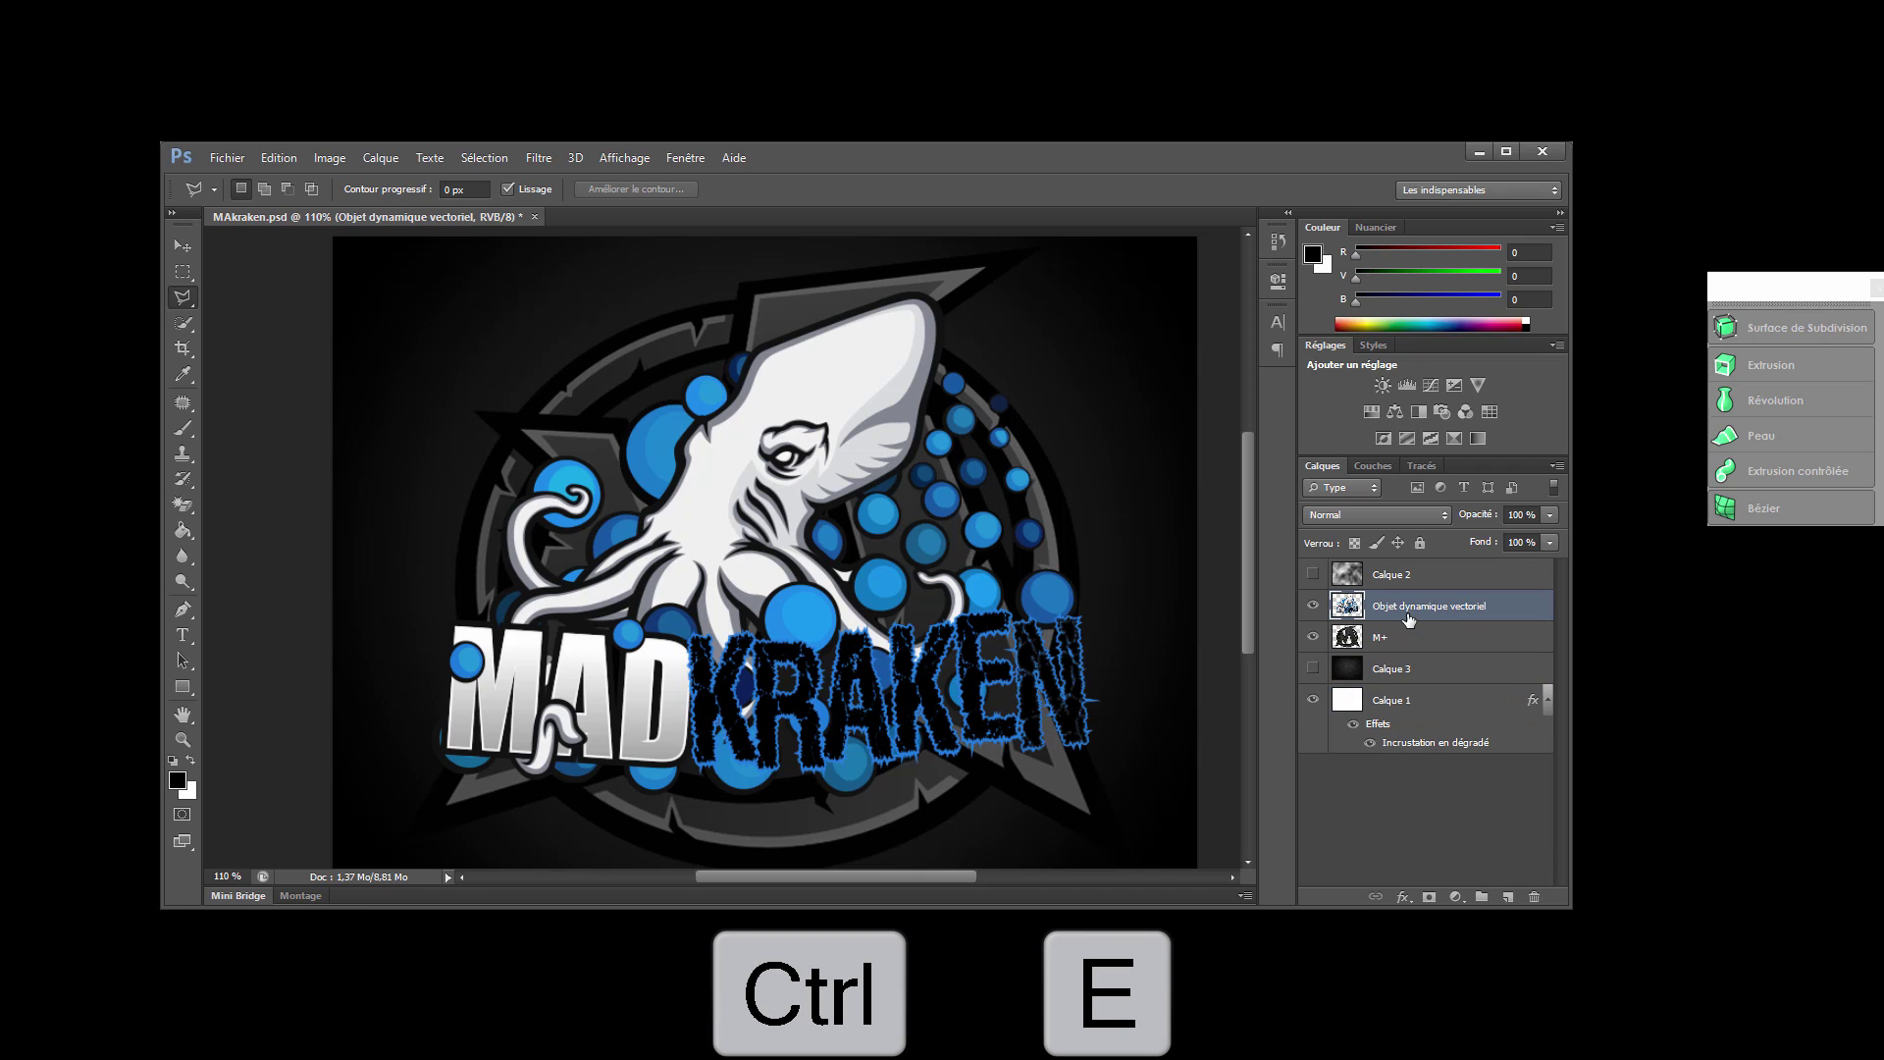
double_click(1409, 609)
text(2)
Delete the layers Calque 3, Calque 1 and Calque 2, keeping only layers 2 and M+.
click(1397, 643)
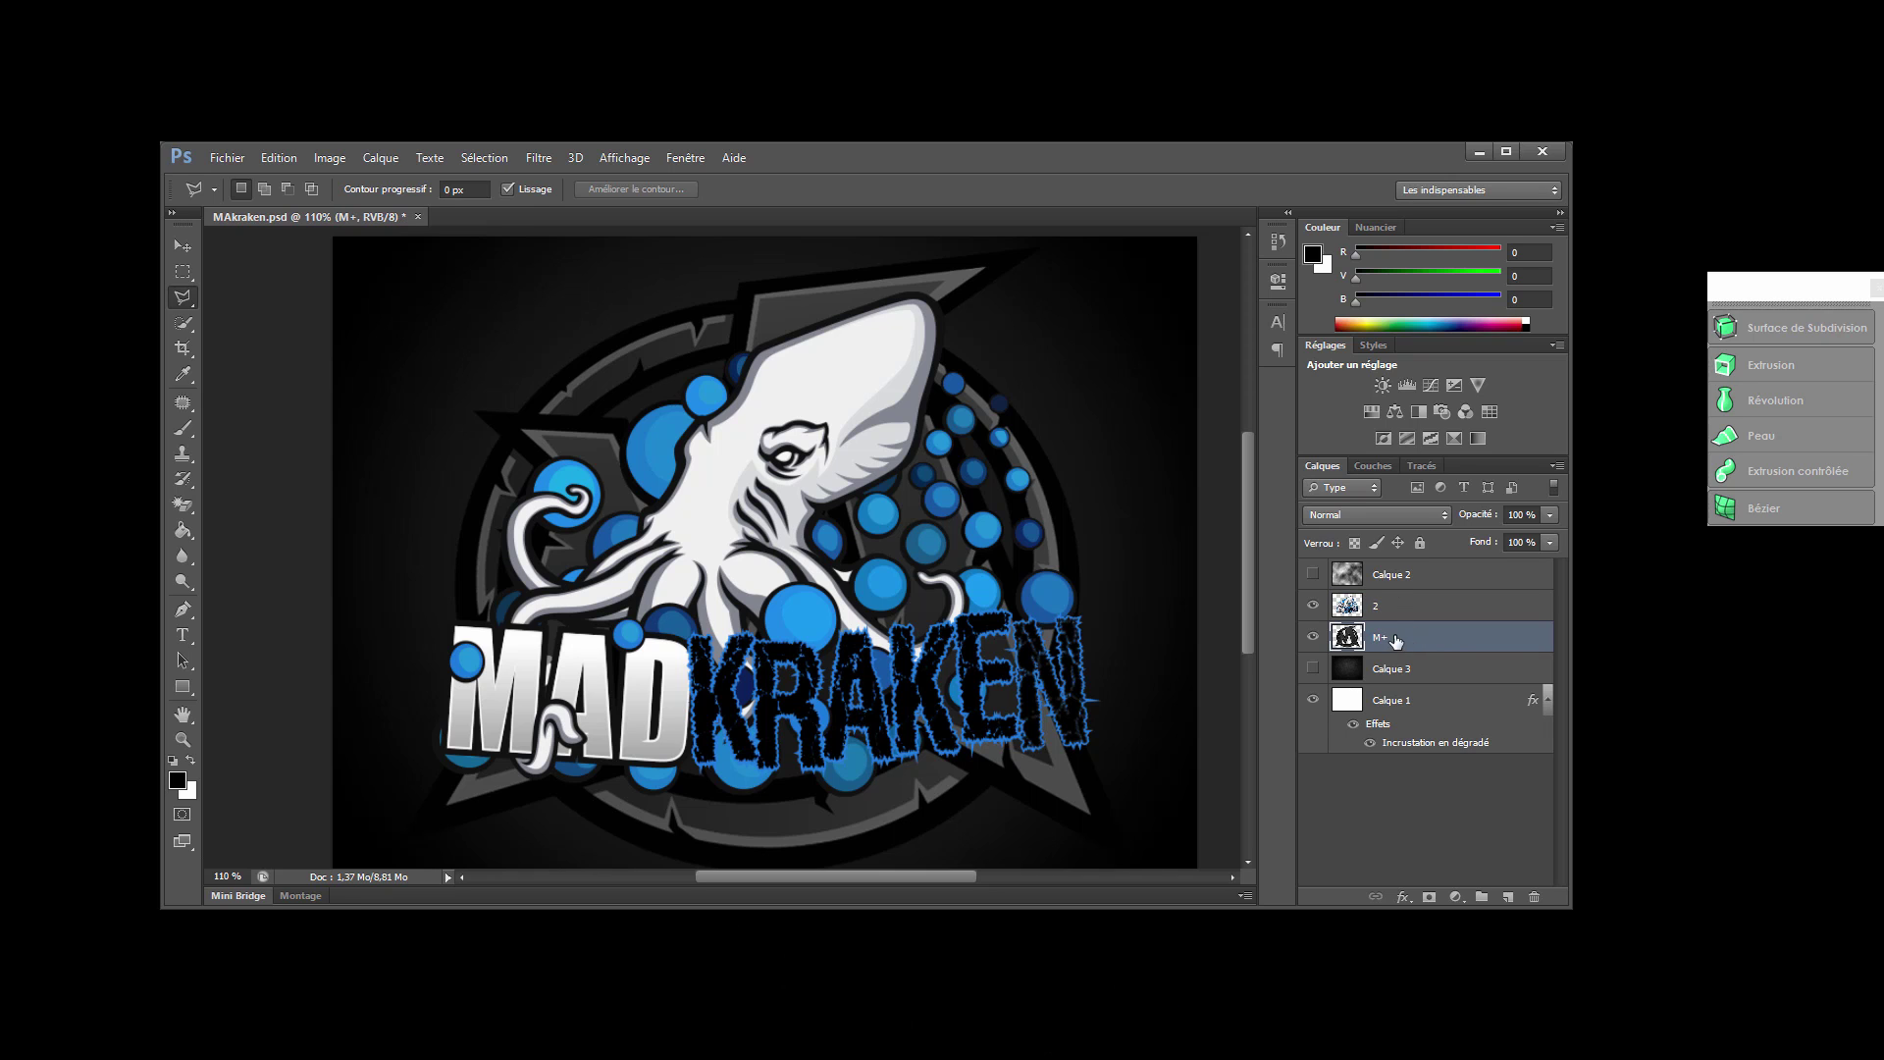
click(1391, 673)
key(Delete)
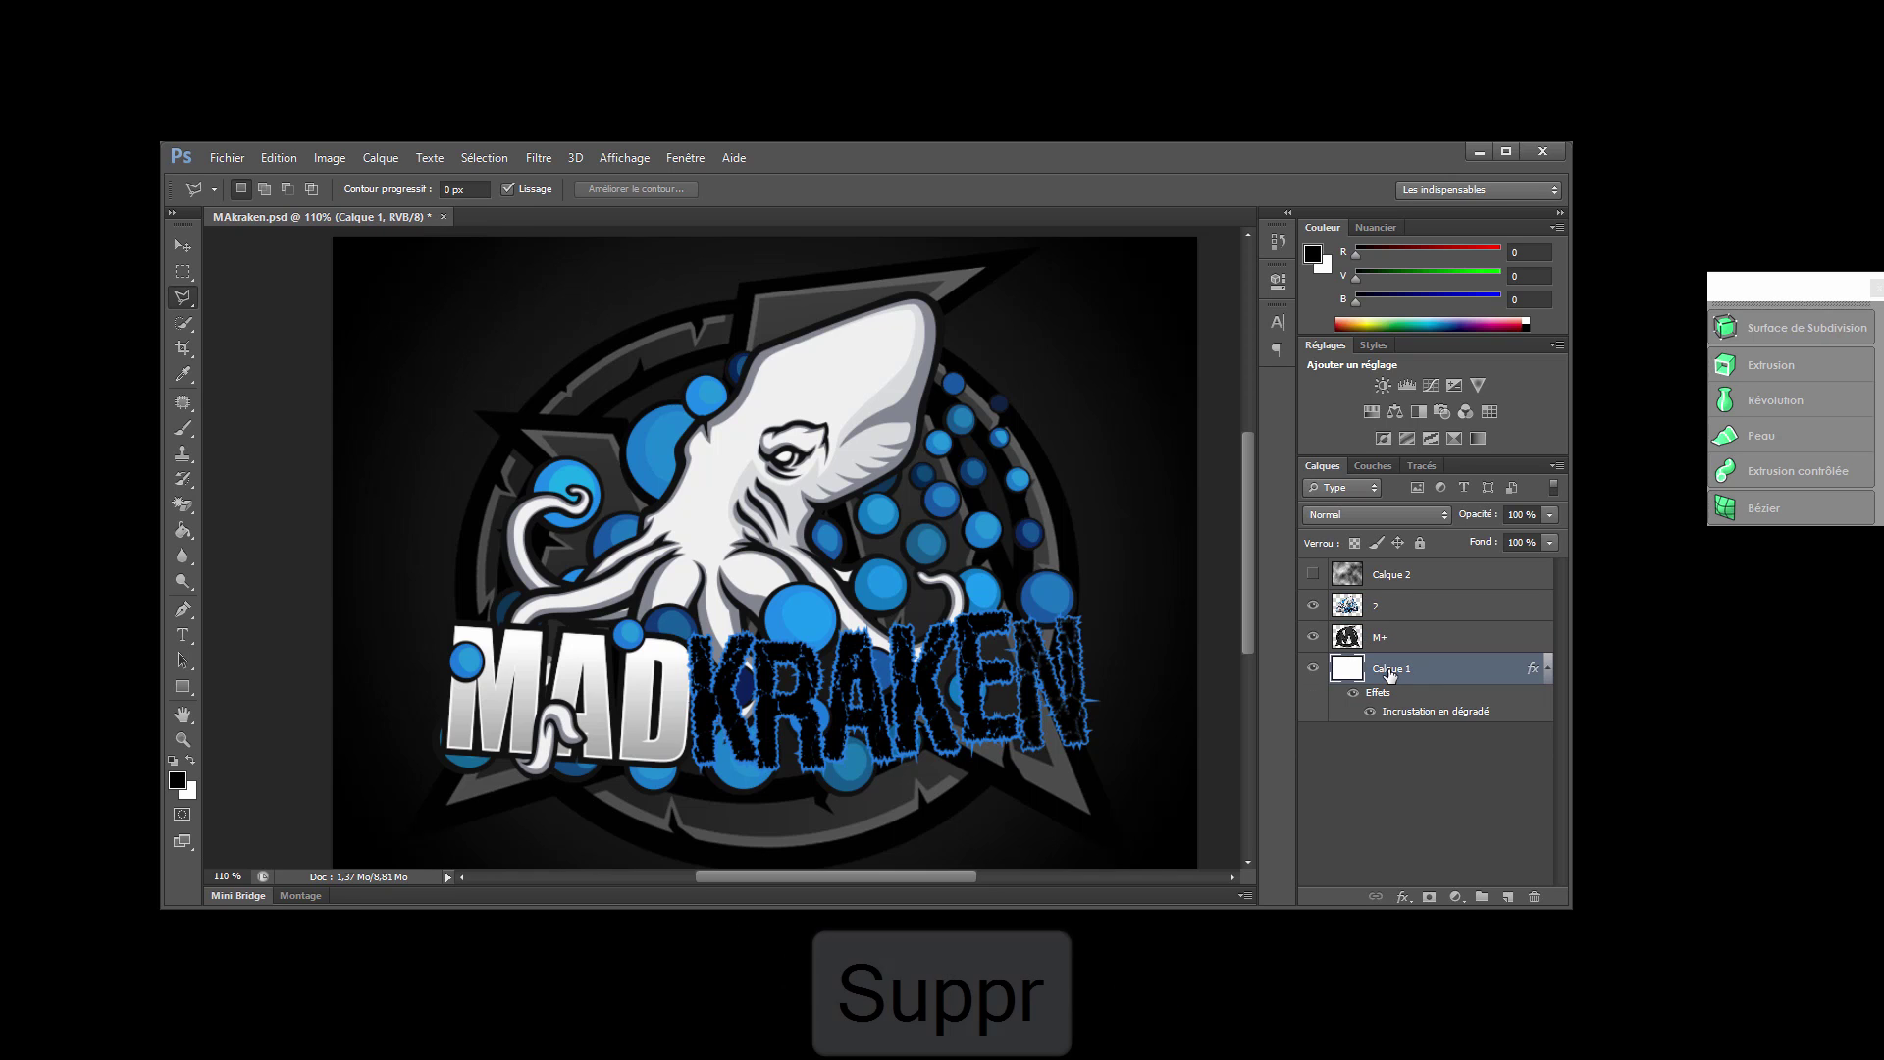
key(Delete)
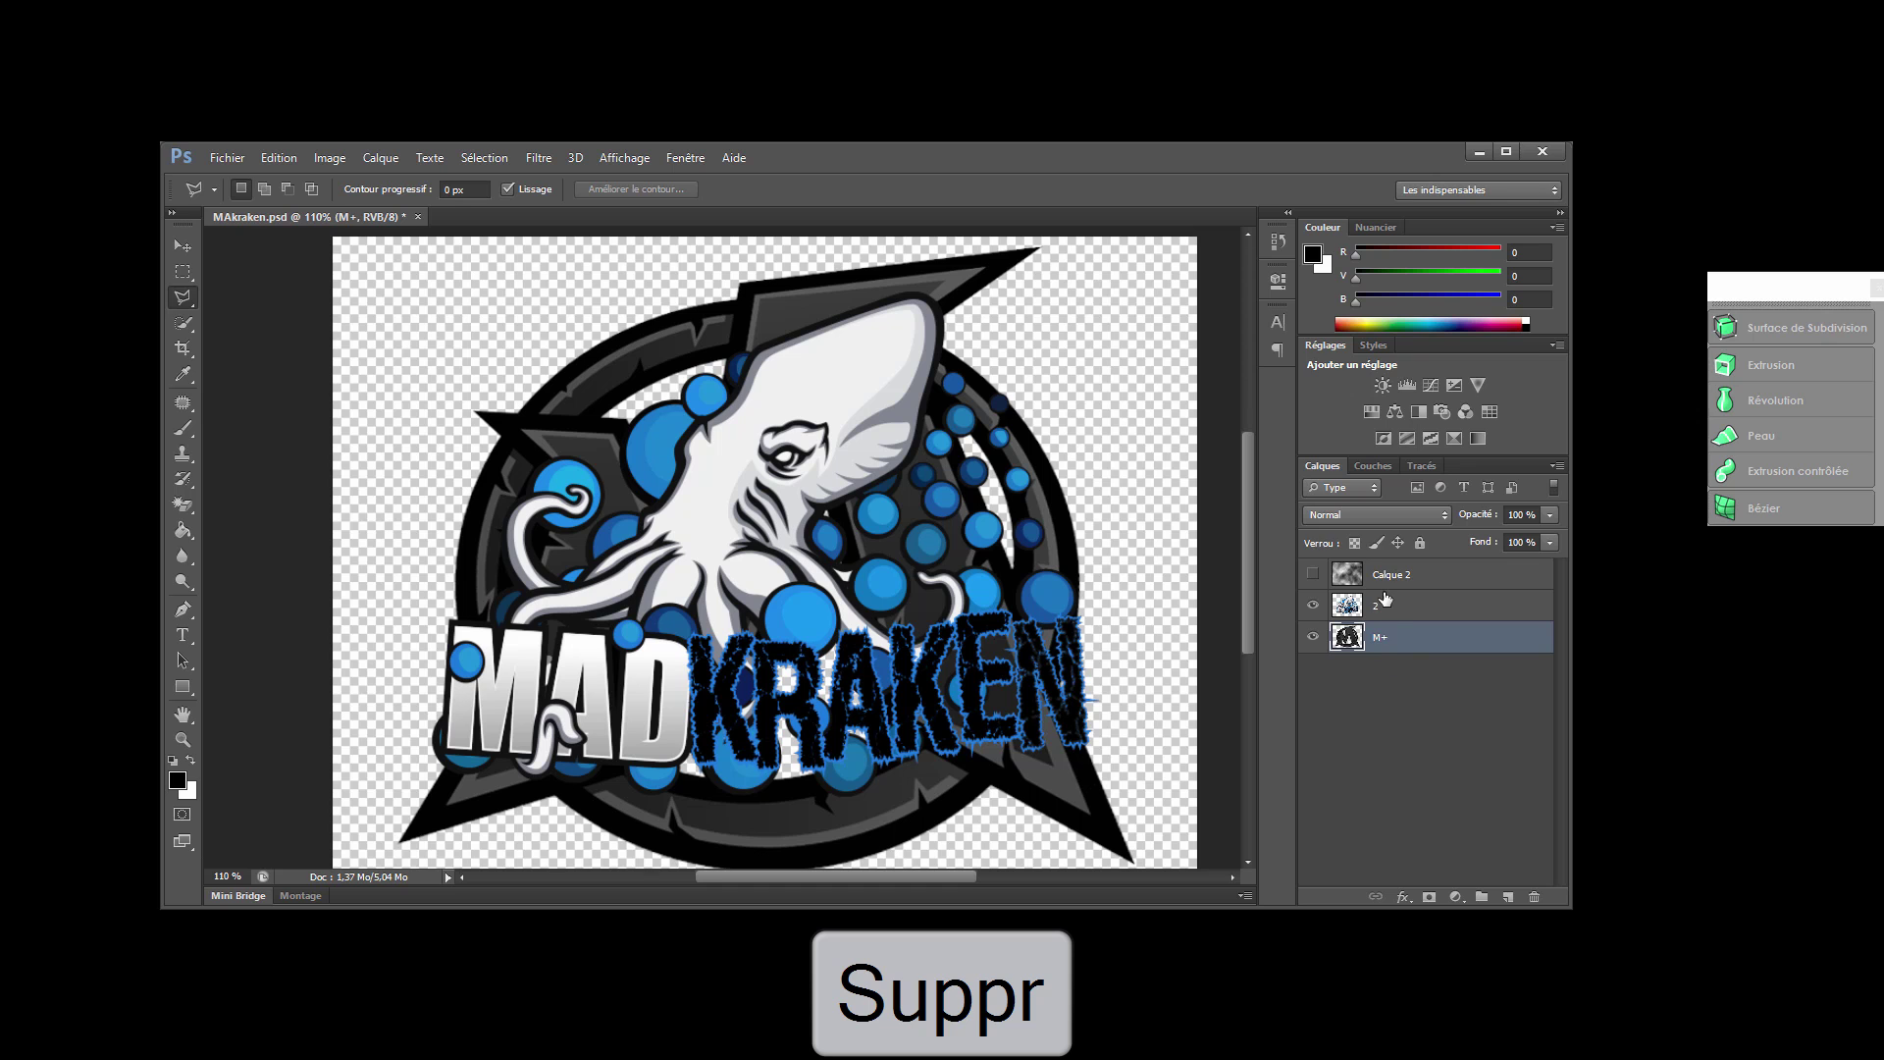
click(1385, 577)
key(Delete)
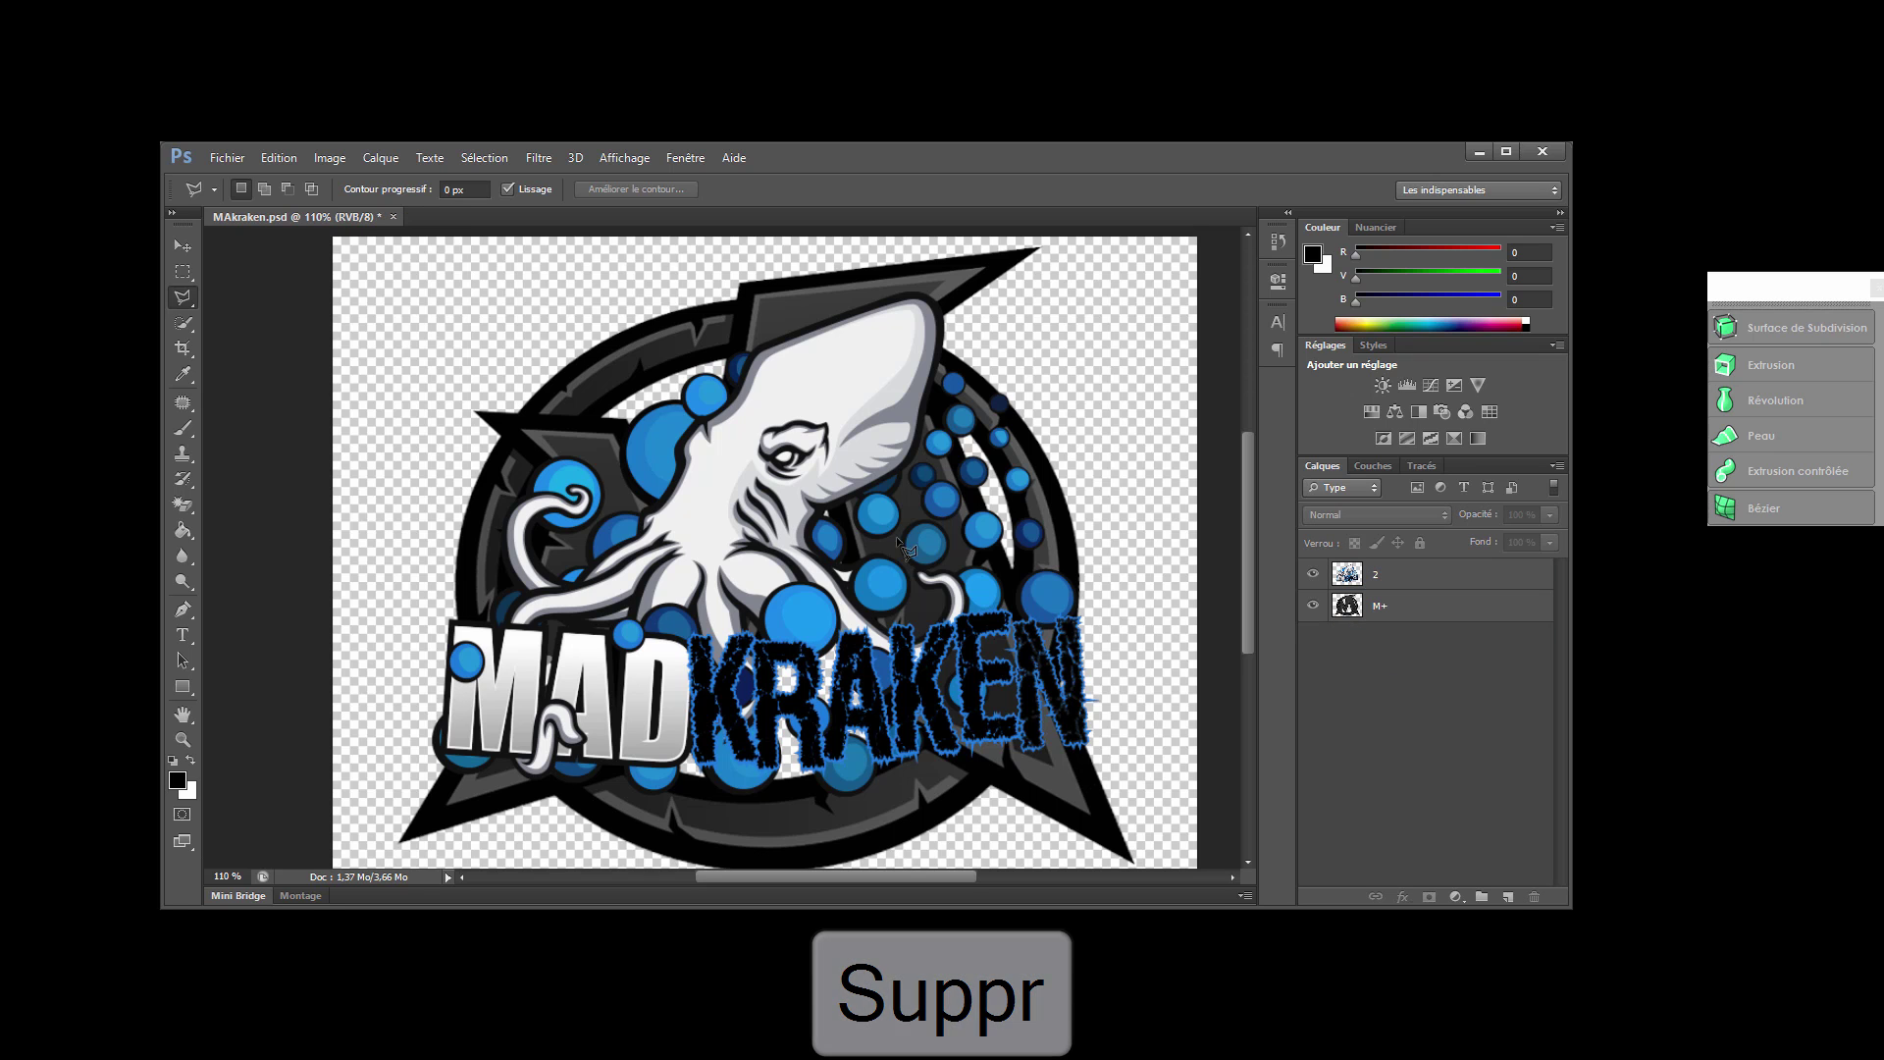
Start saving the document as a new file, and create and open a destination folder named "Tuto".
click(227, 157)
click(334, 393)
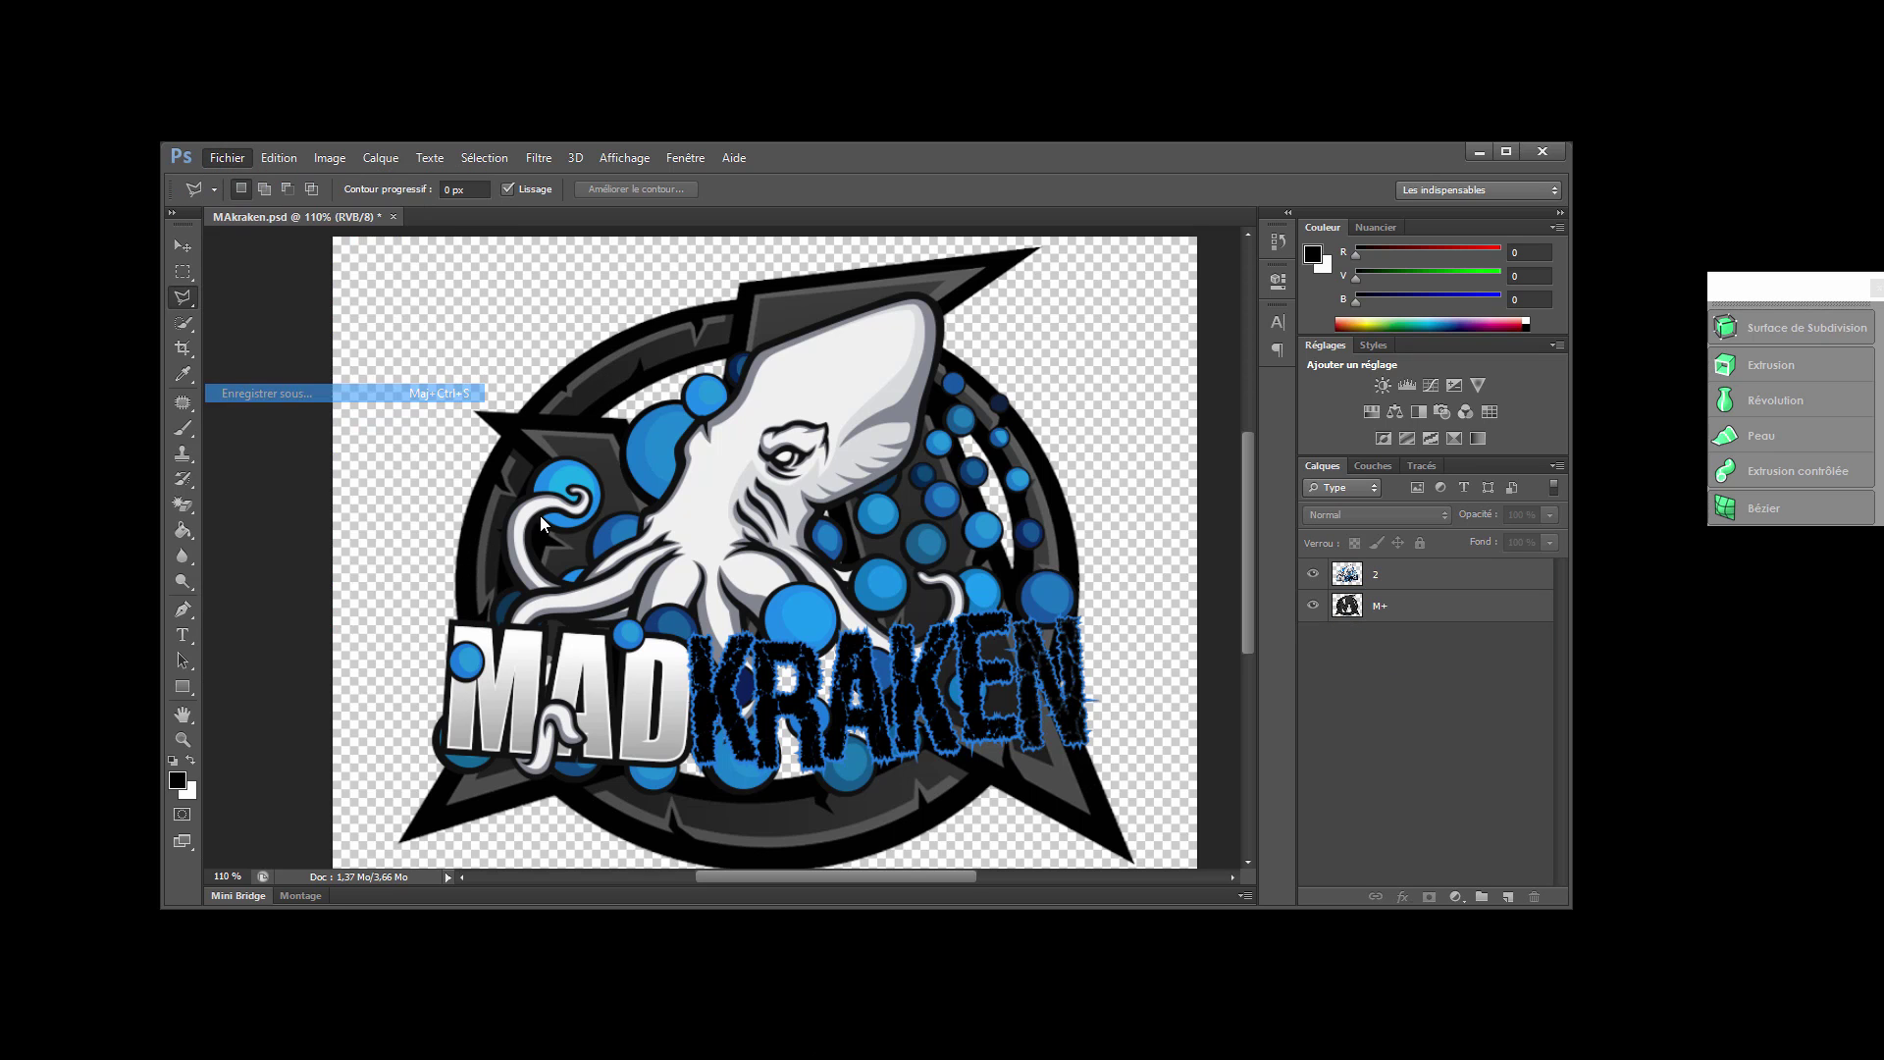
click(838, 585)
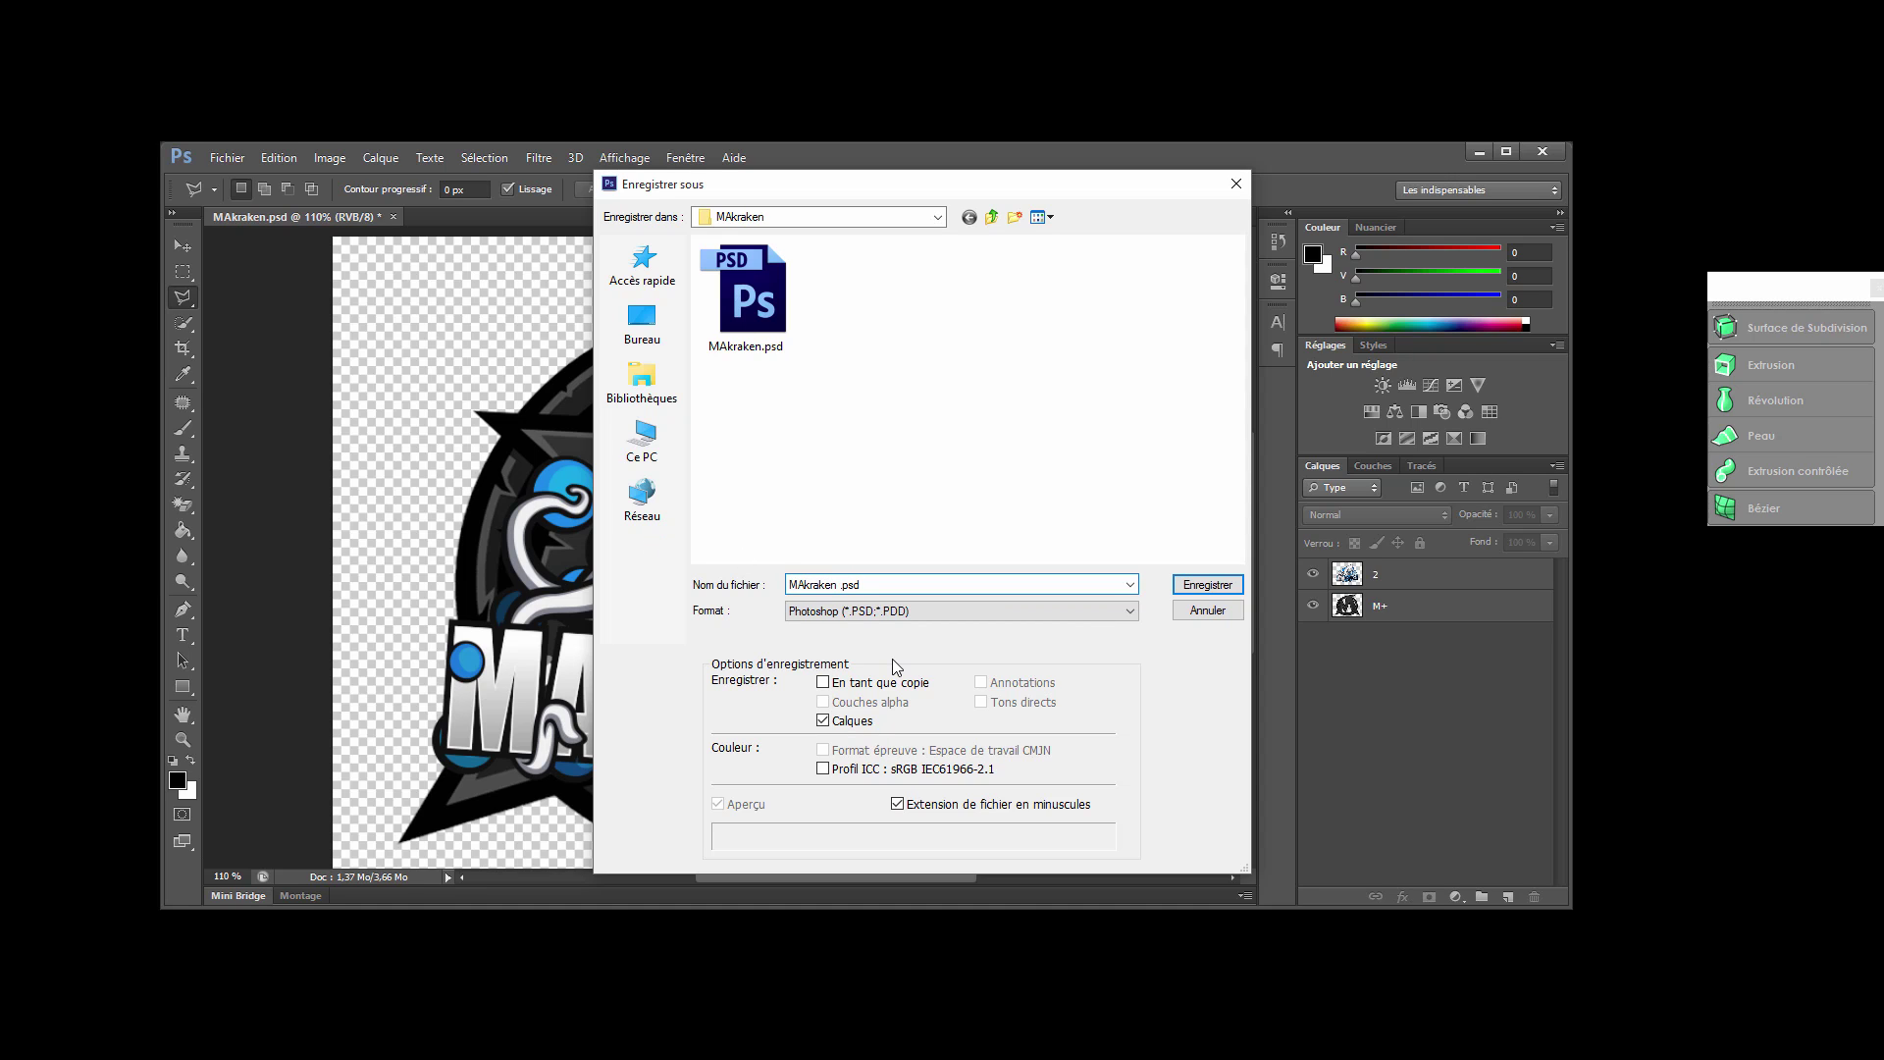
key(Delete)
click(1016, 220)
text(Tuto)
key(Return)
double_click(862, 337)
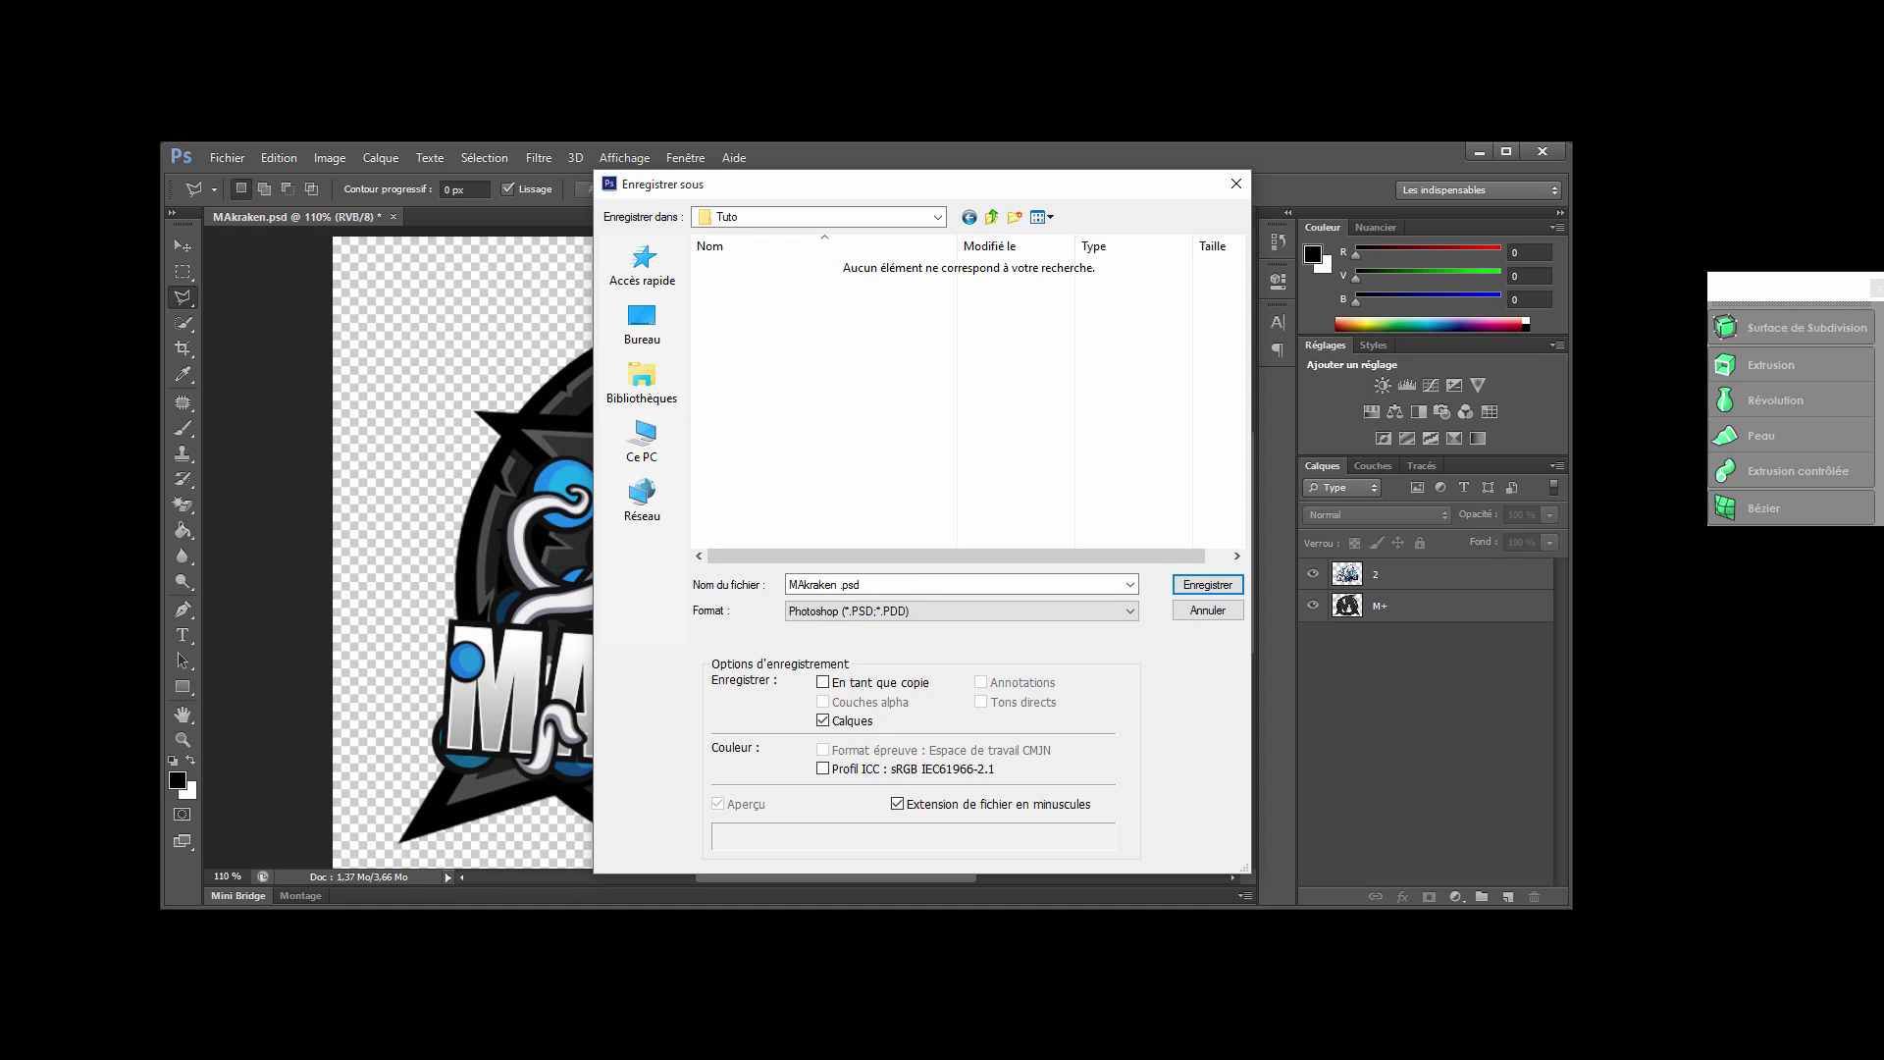
Switch to the browser and widen its window to read the viewer feedback among the YouTube channel's comments.
drag(1883, 143, 838, 56)
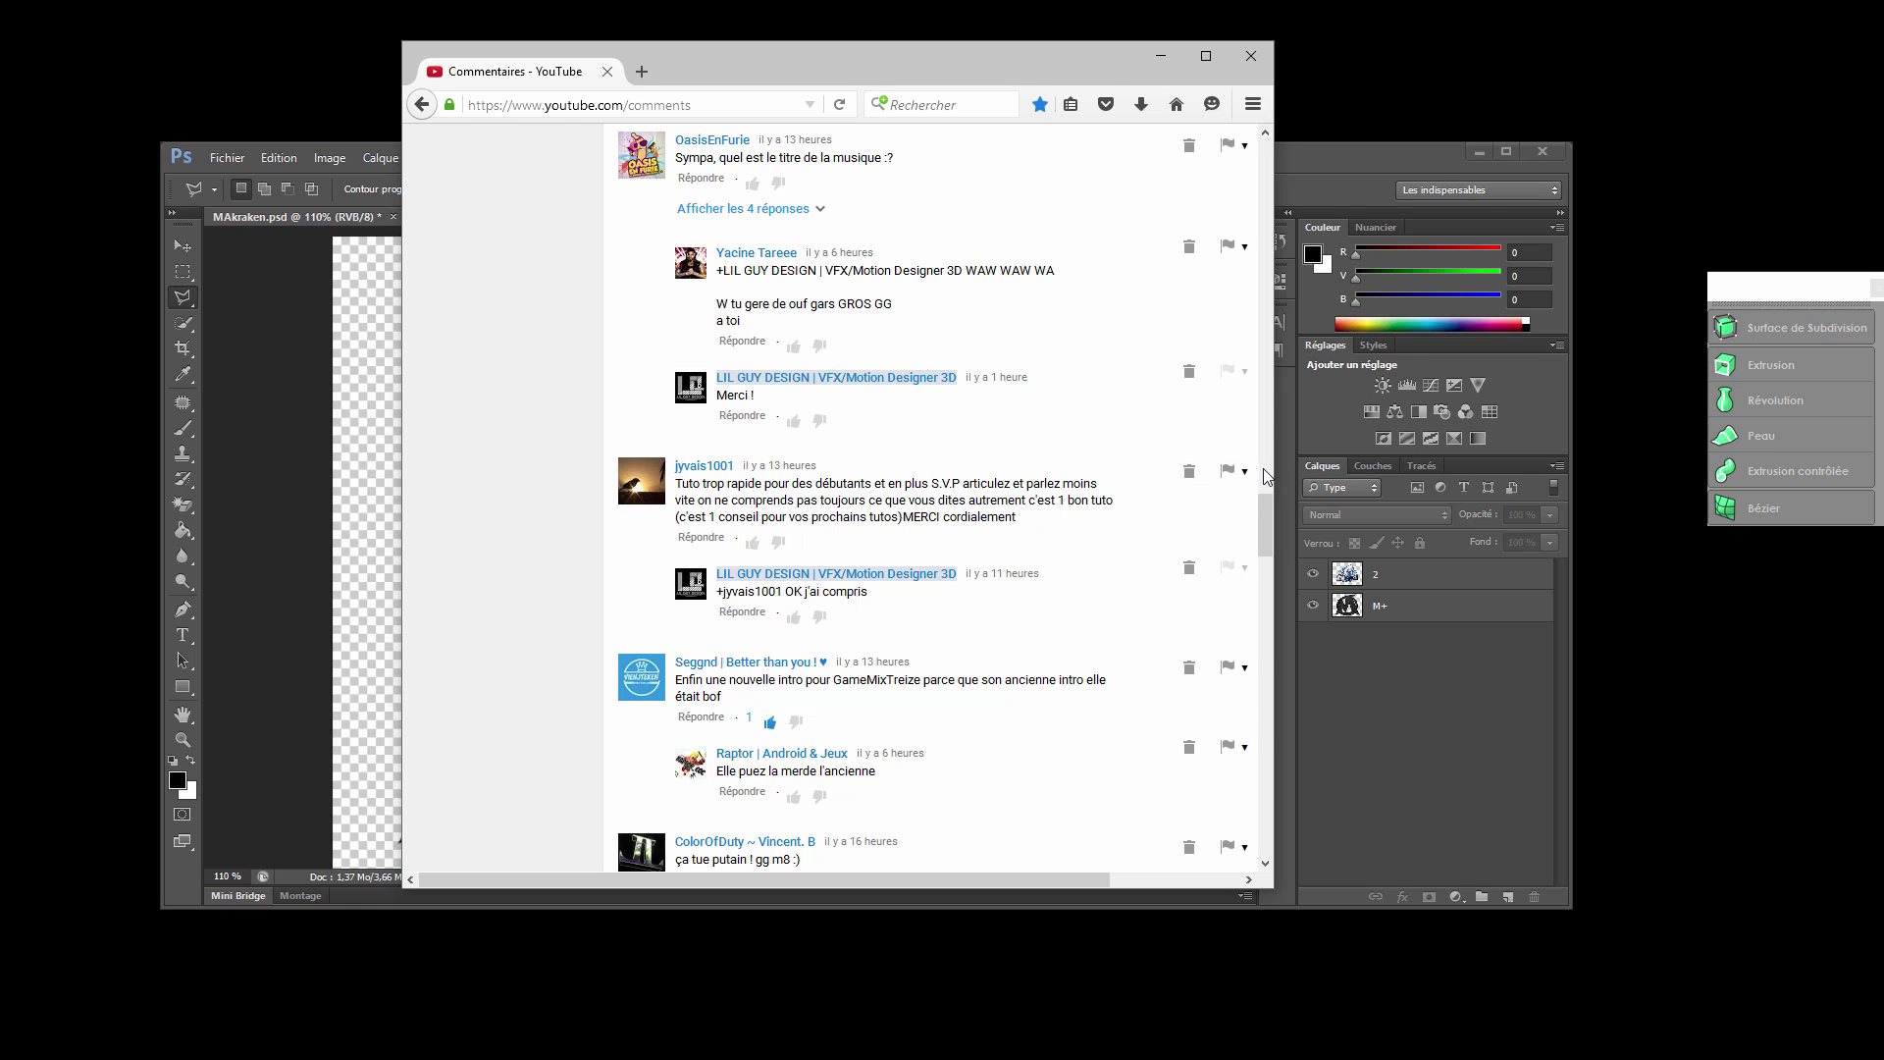
drag(1276, 472, 1588, 472)
scroll(812, 341, up, 2)
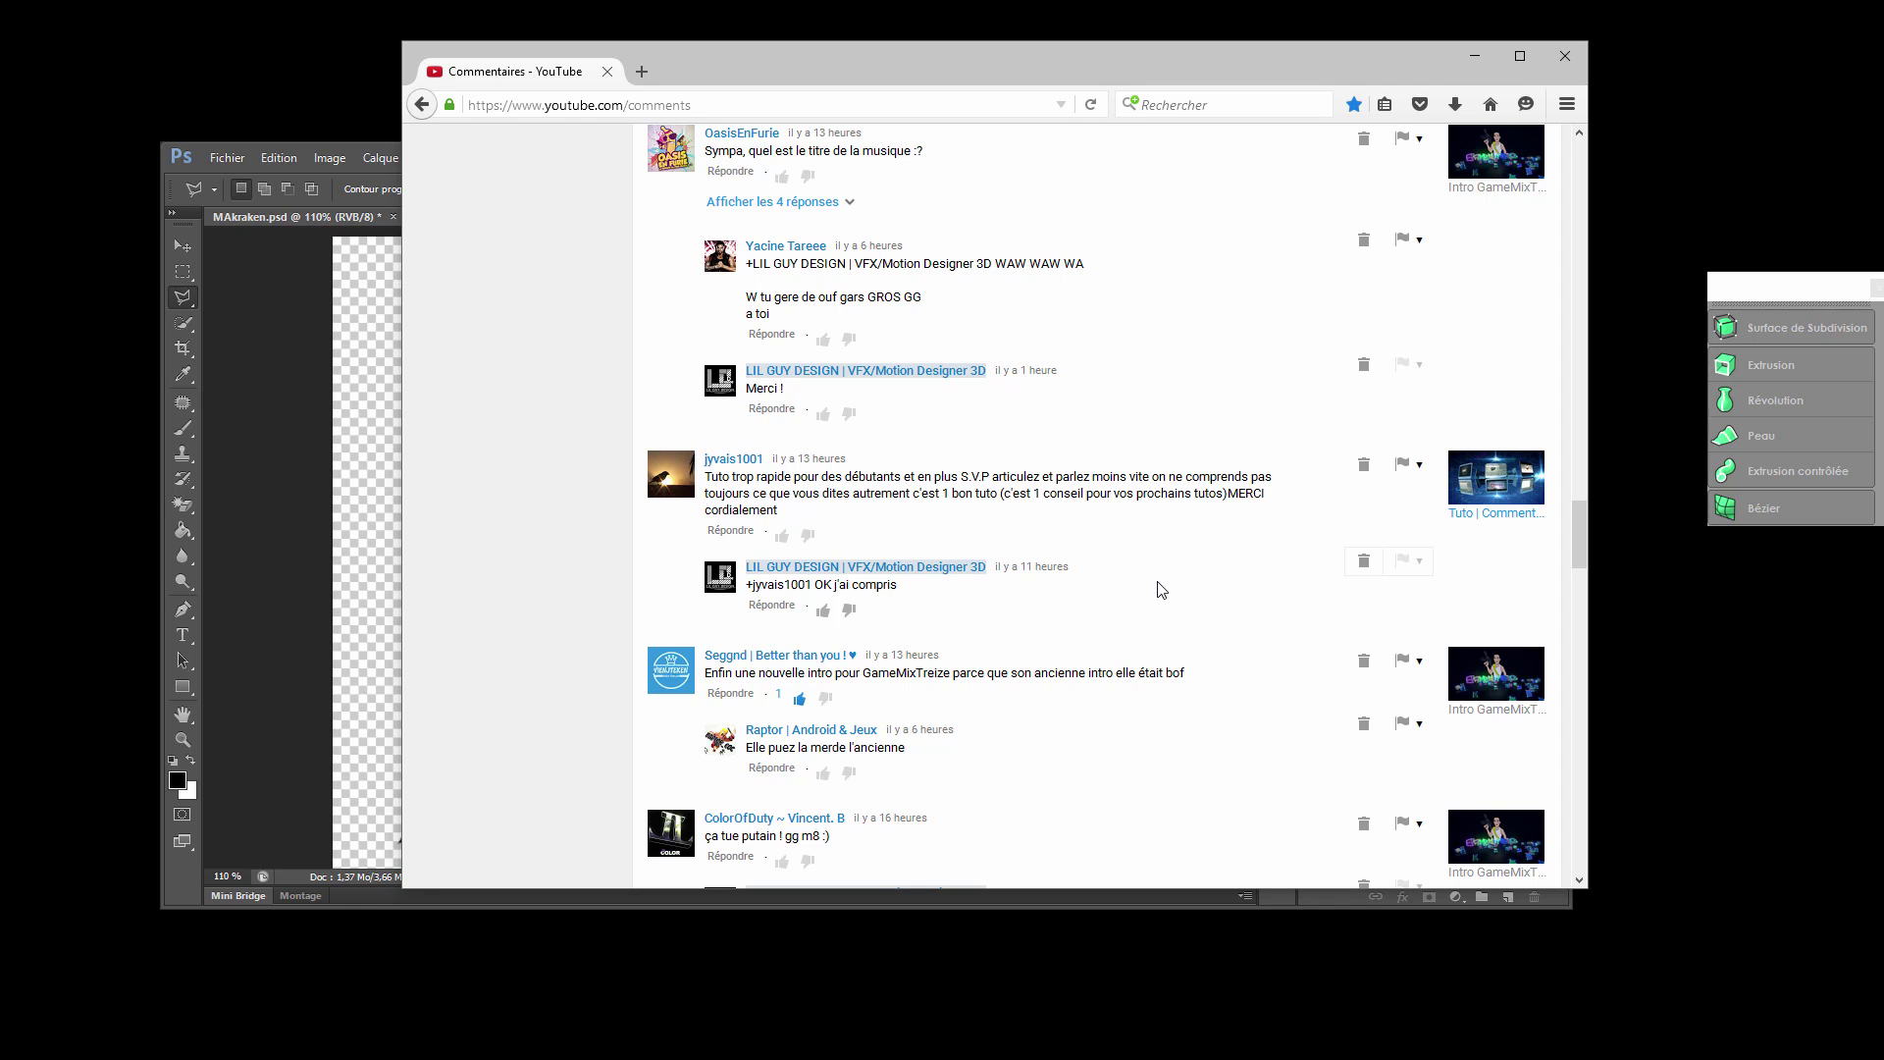
click(1474, 54)
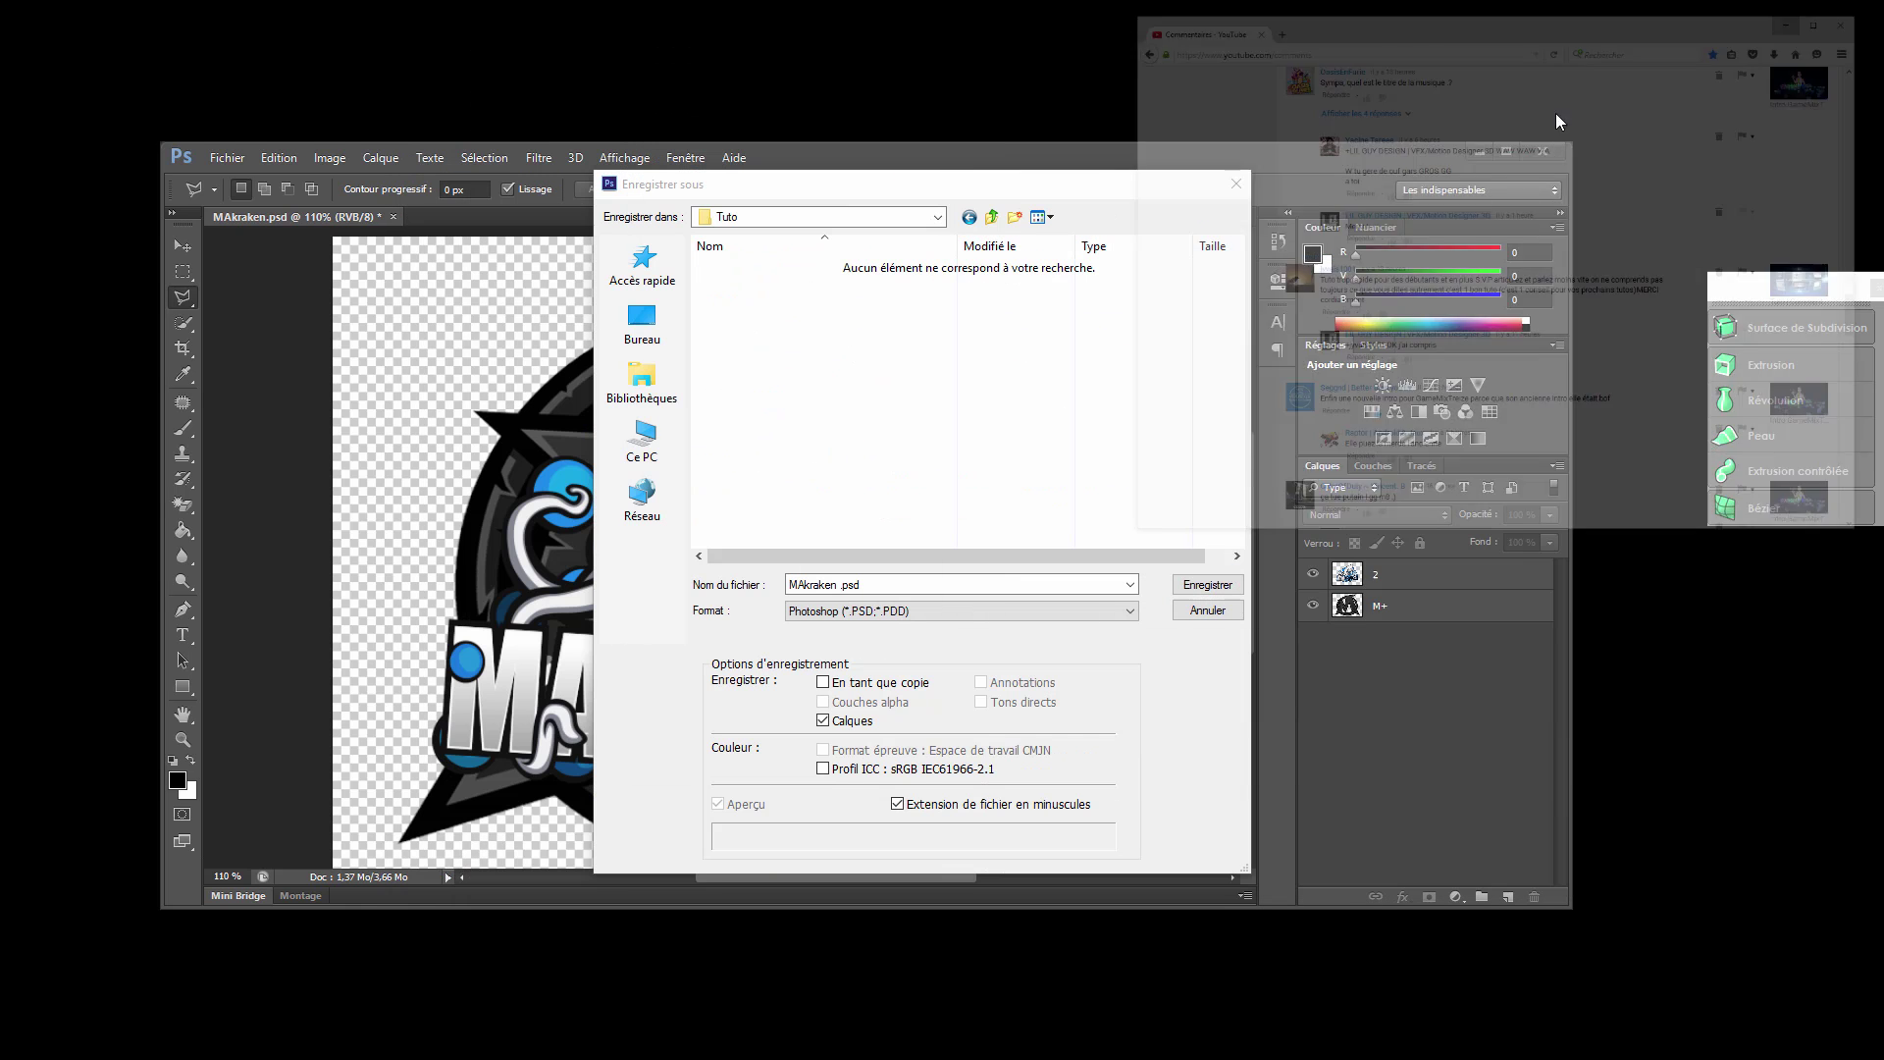
drag(943, 193, 992, 215)
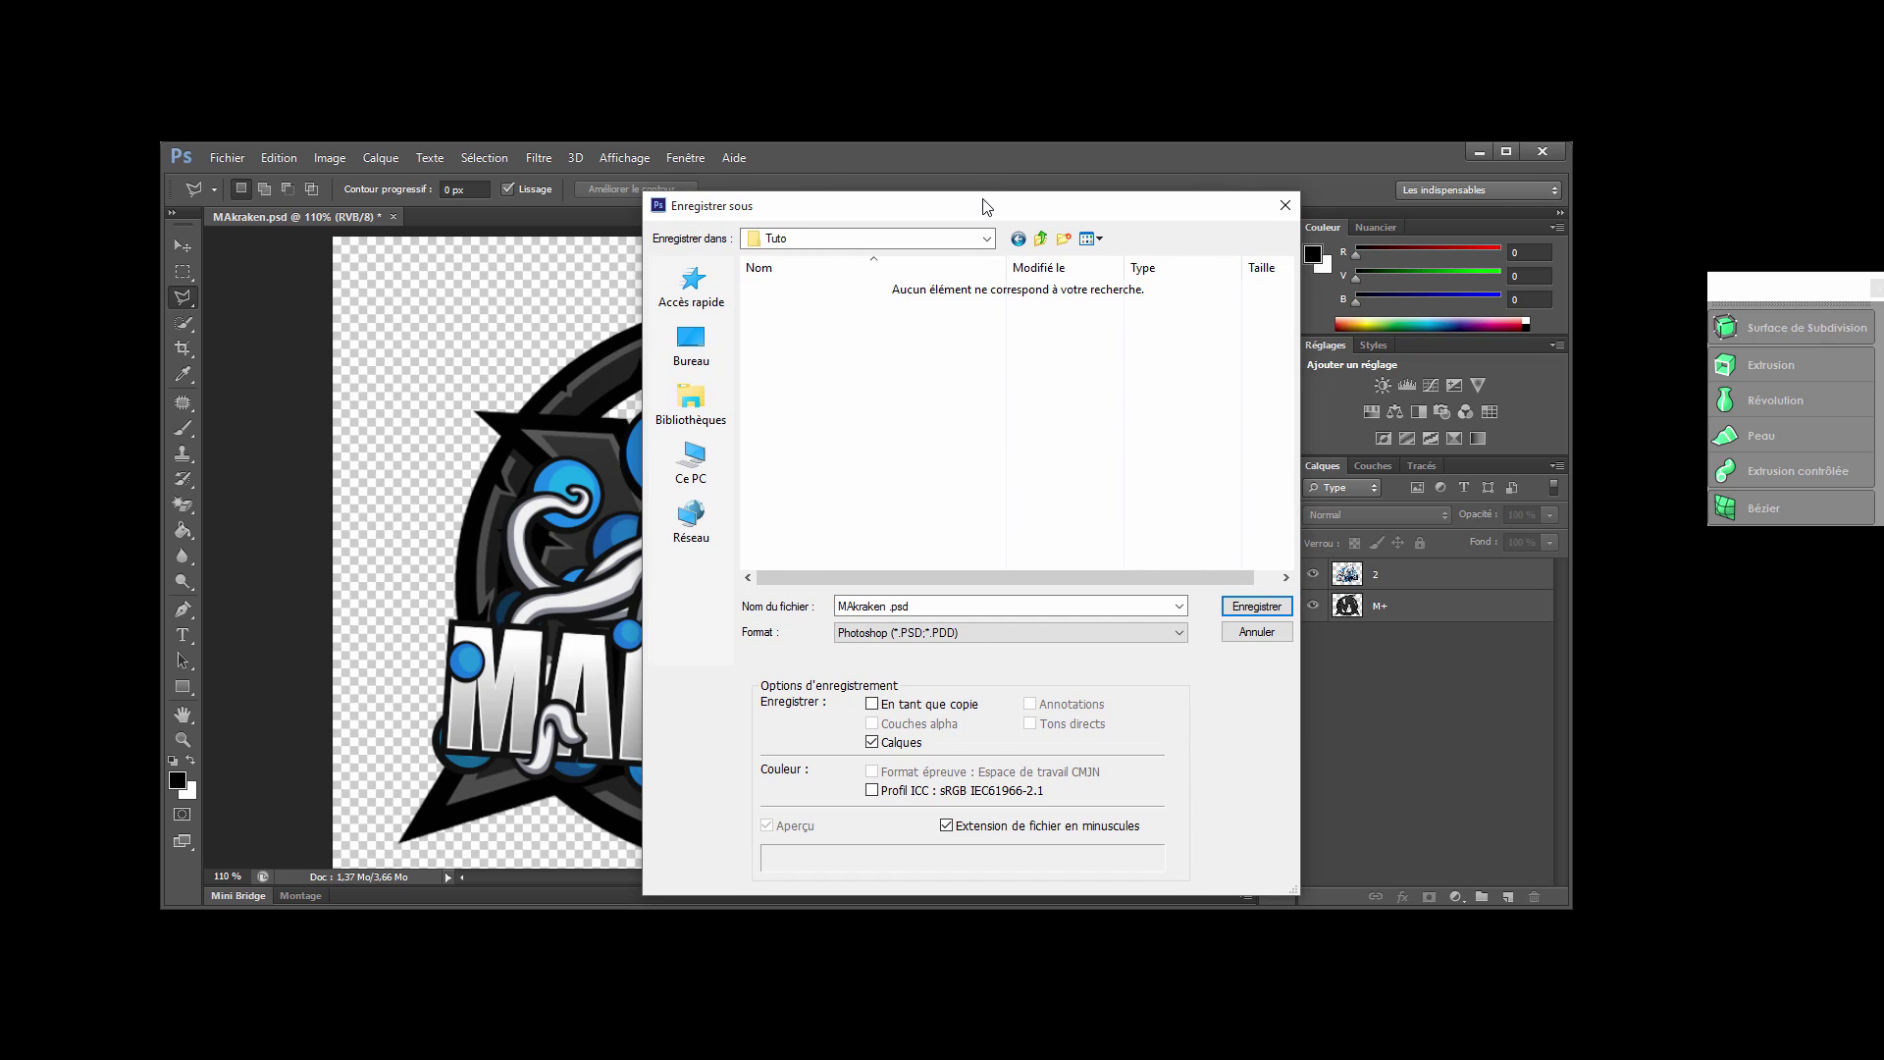
key(alt+Tab)
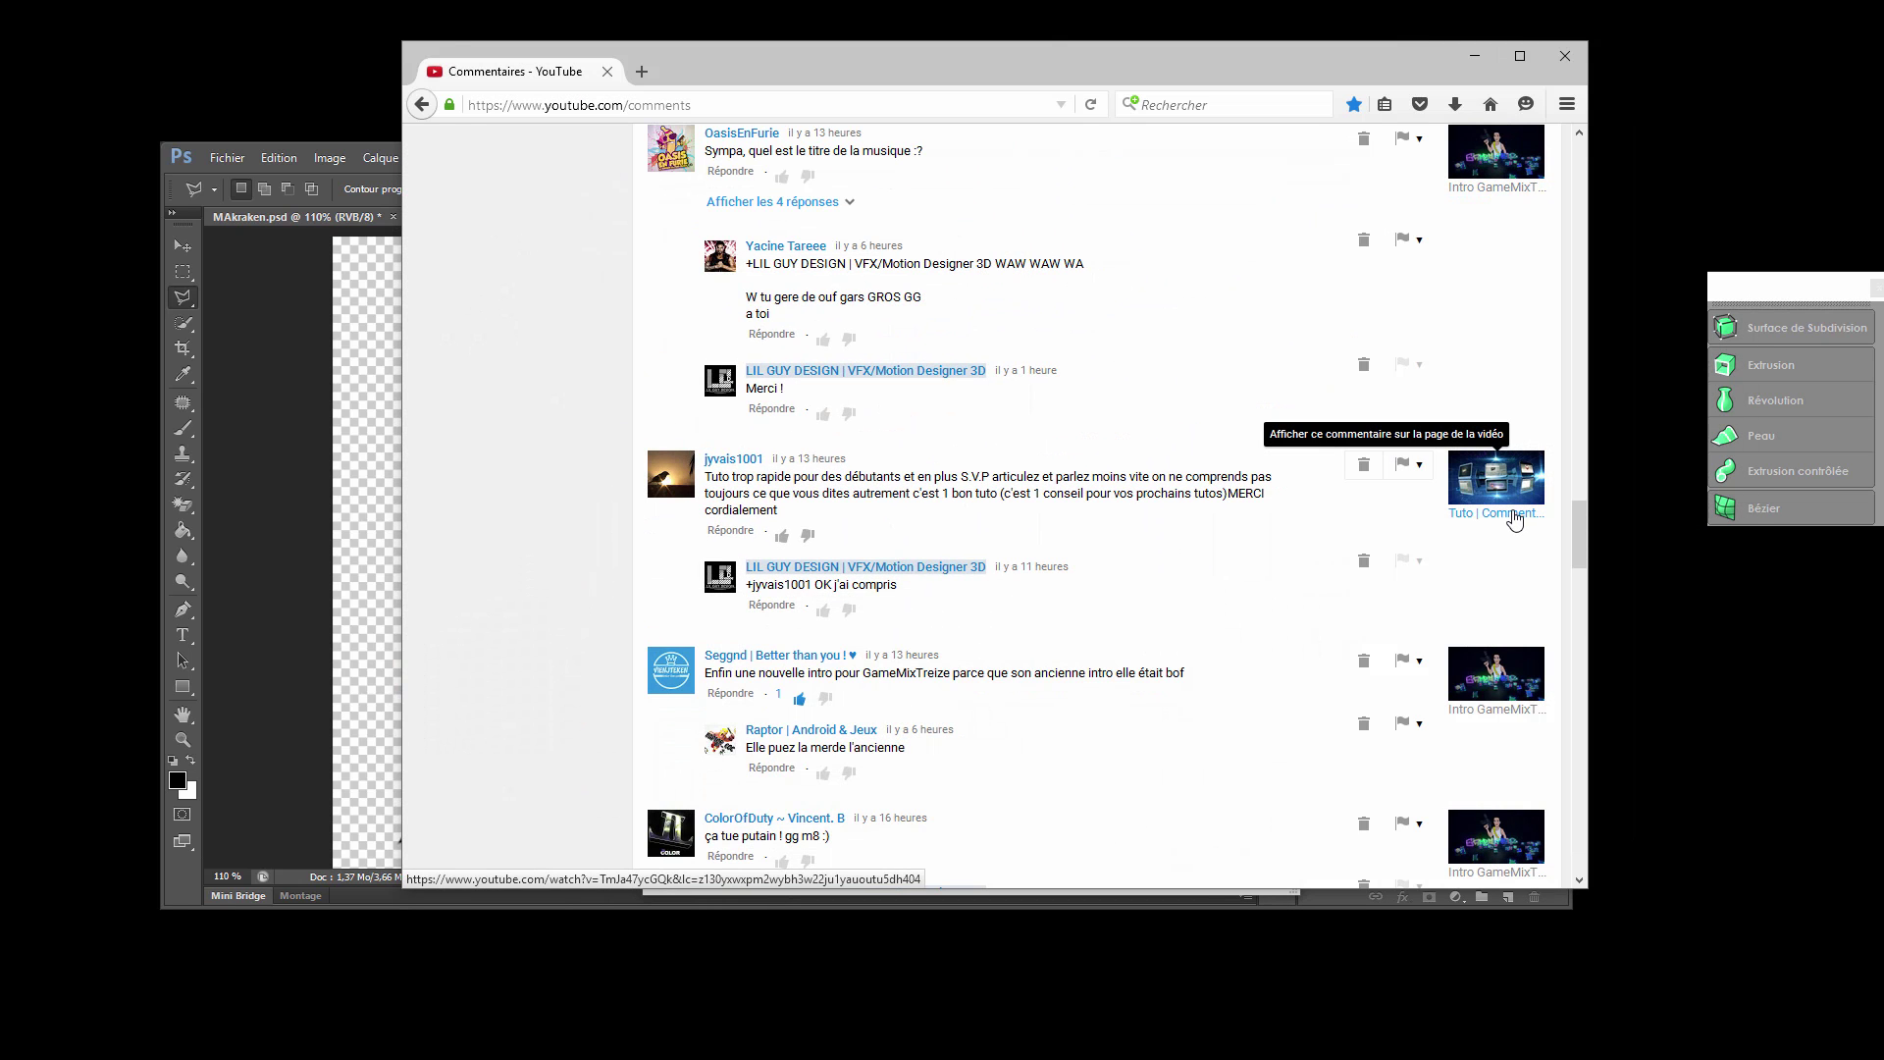
Open the commented tutorial video on YouTube, skip to the following video and open its playback settings.
click(1515, 517)
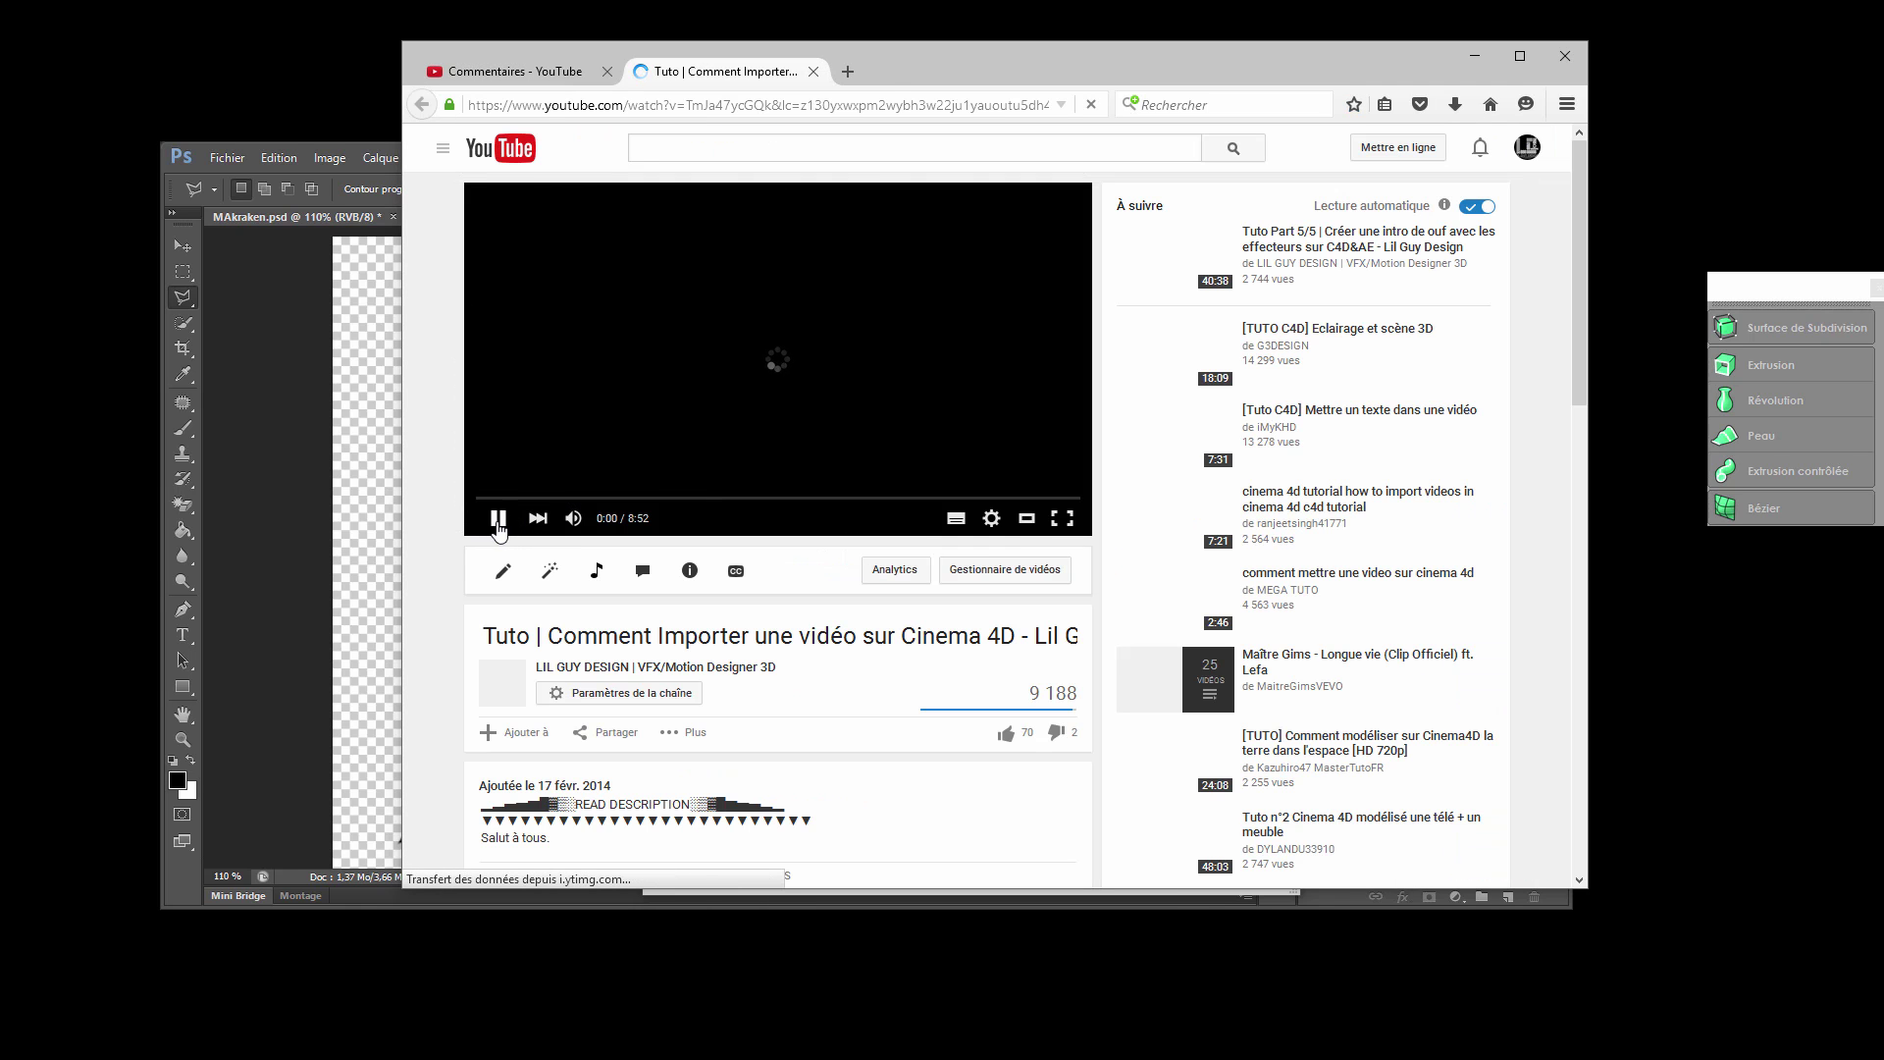
click(494, 518)
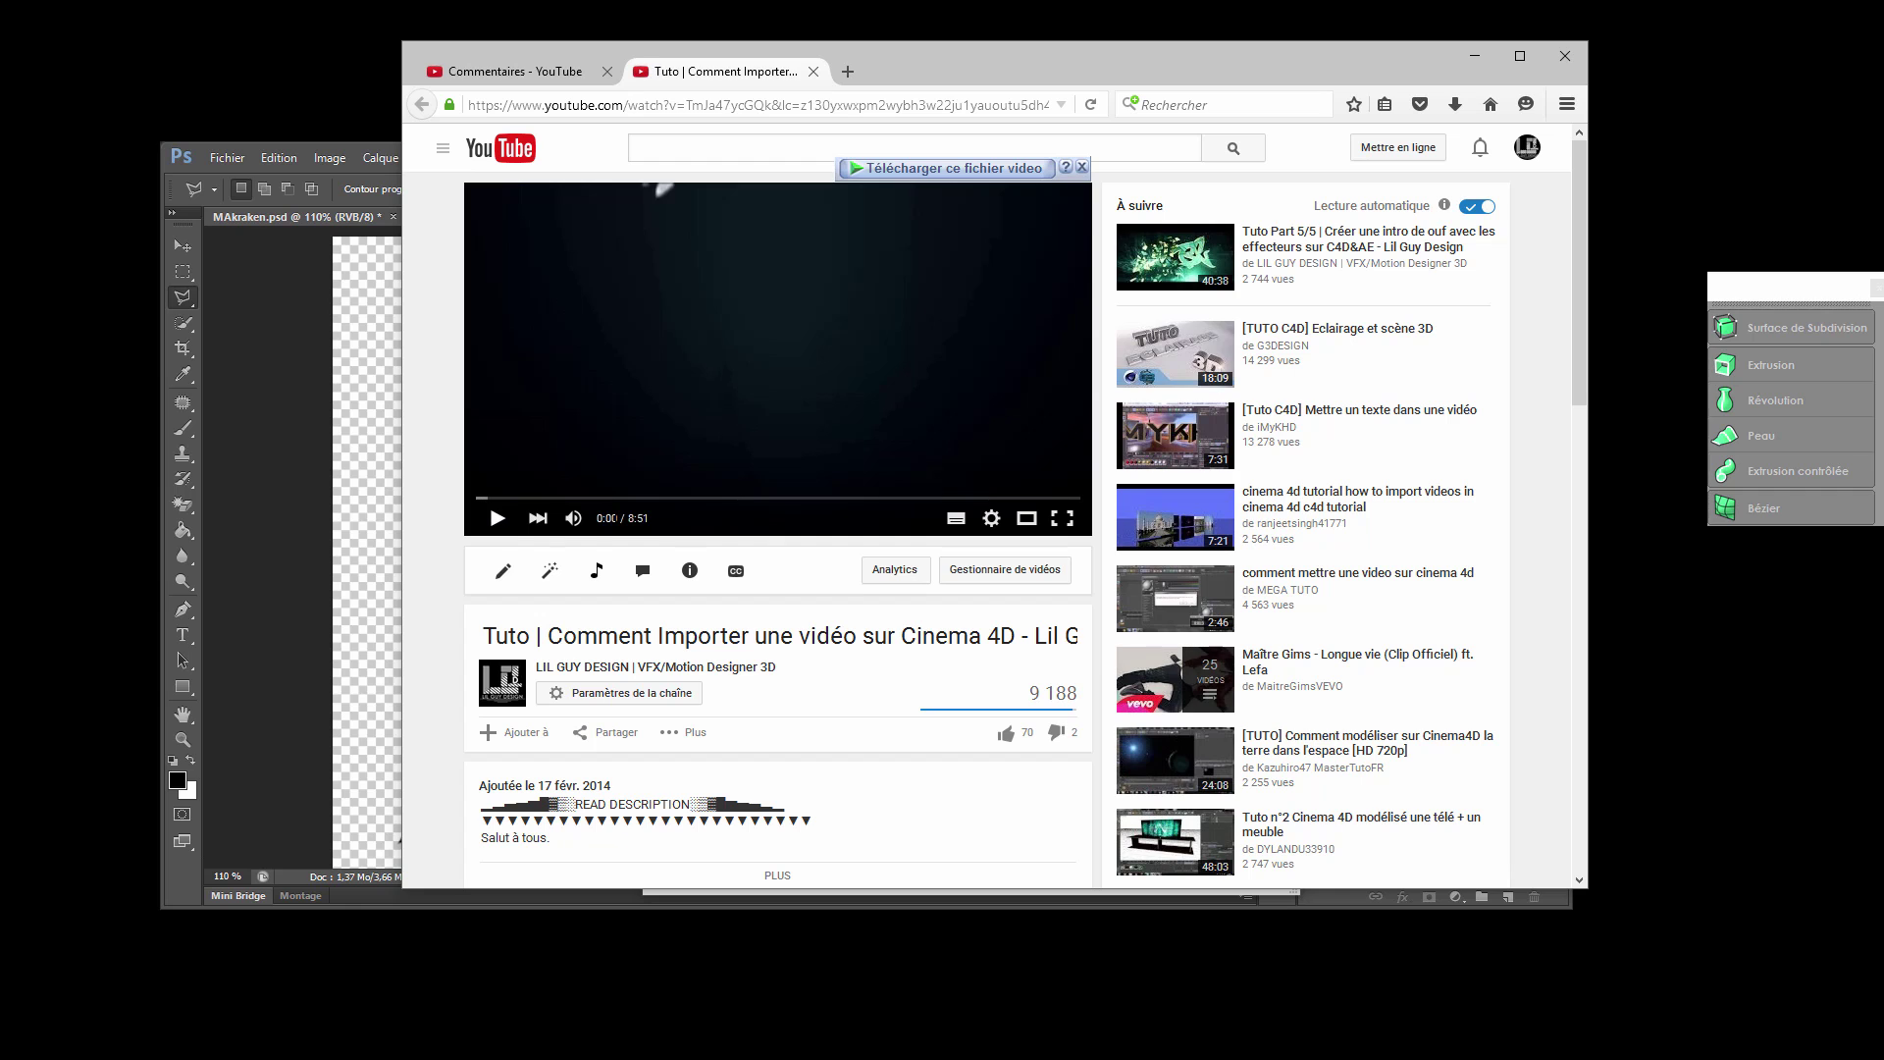
click(539, 519)
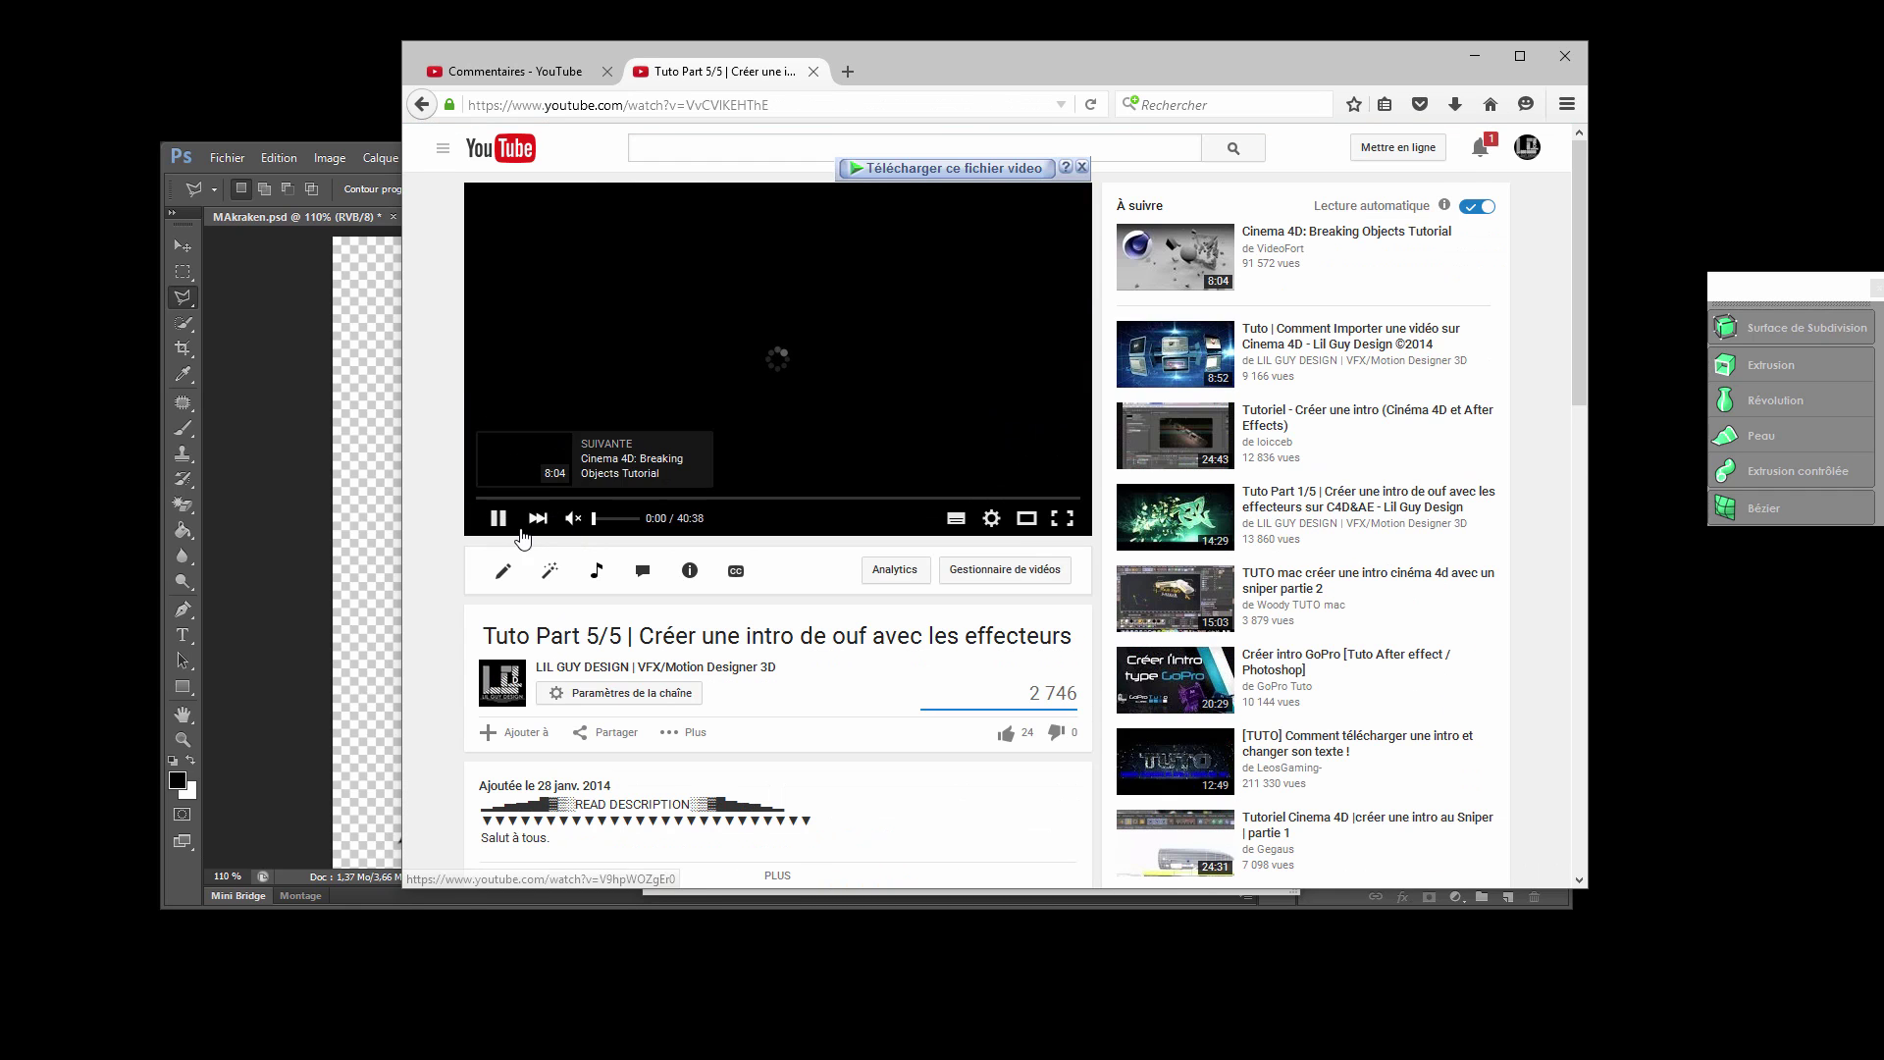
click(991, 518)
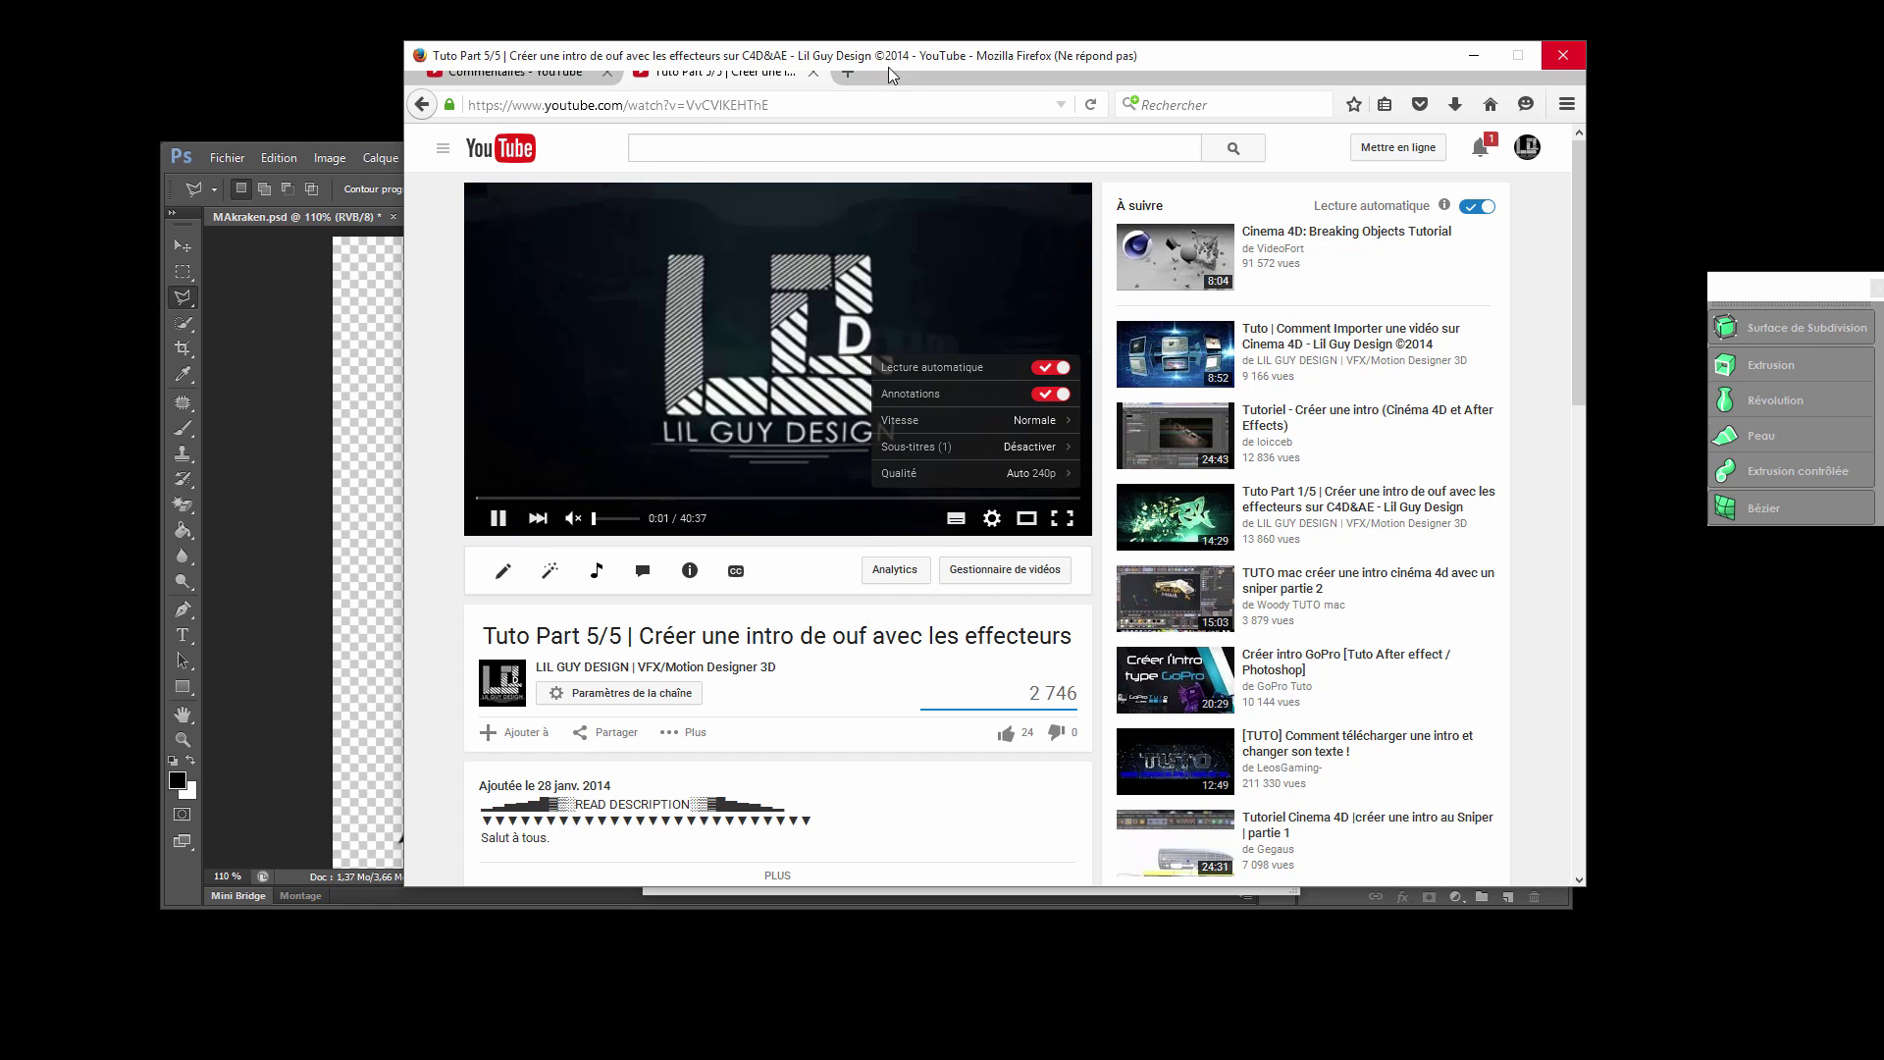
Bring the second browser window with the YouTube home page into view in place of the unresponsive one.
drag(1124, 58, 1059, 92)
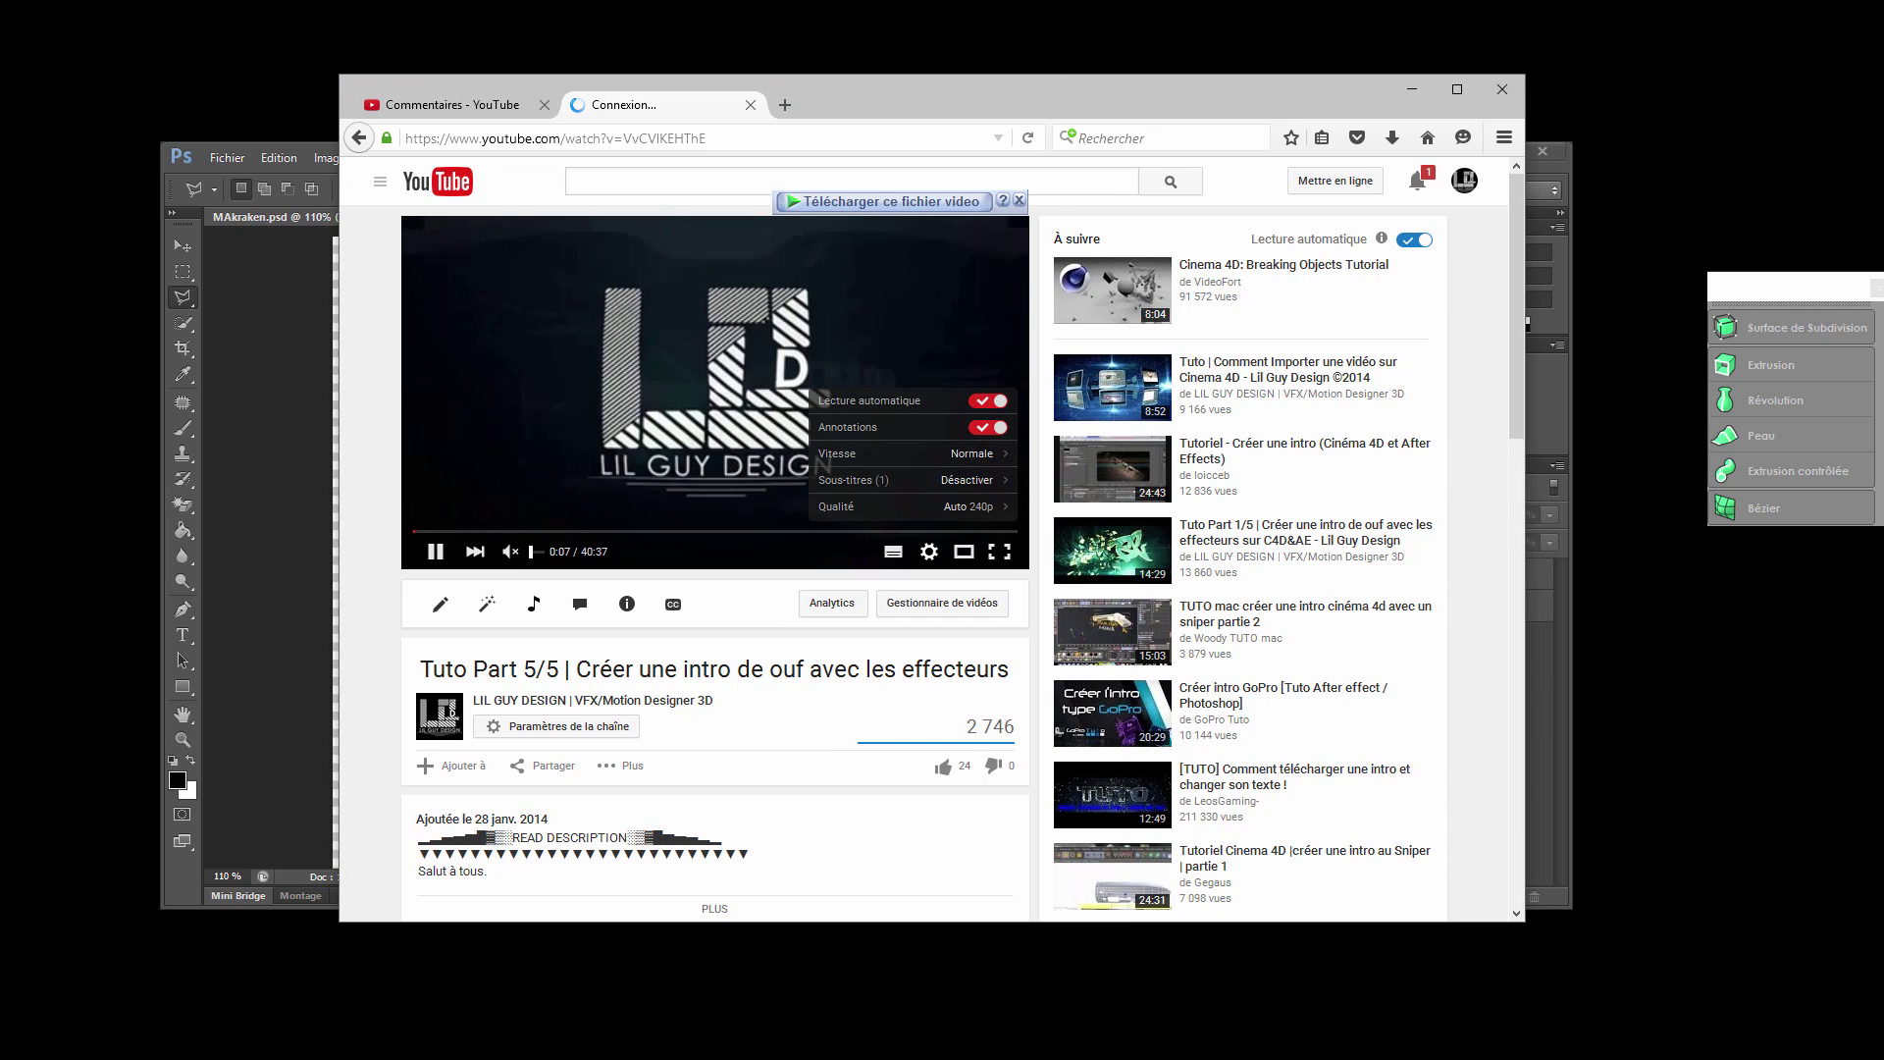
drag(1883, 139, 846, 246)
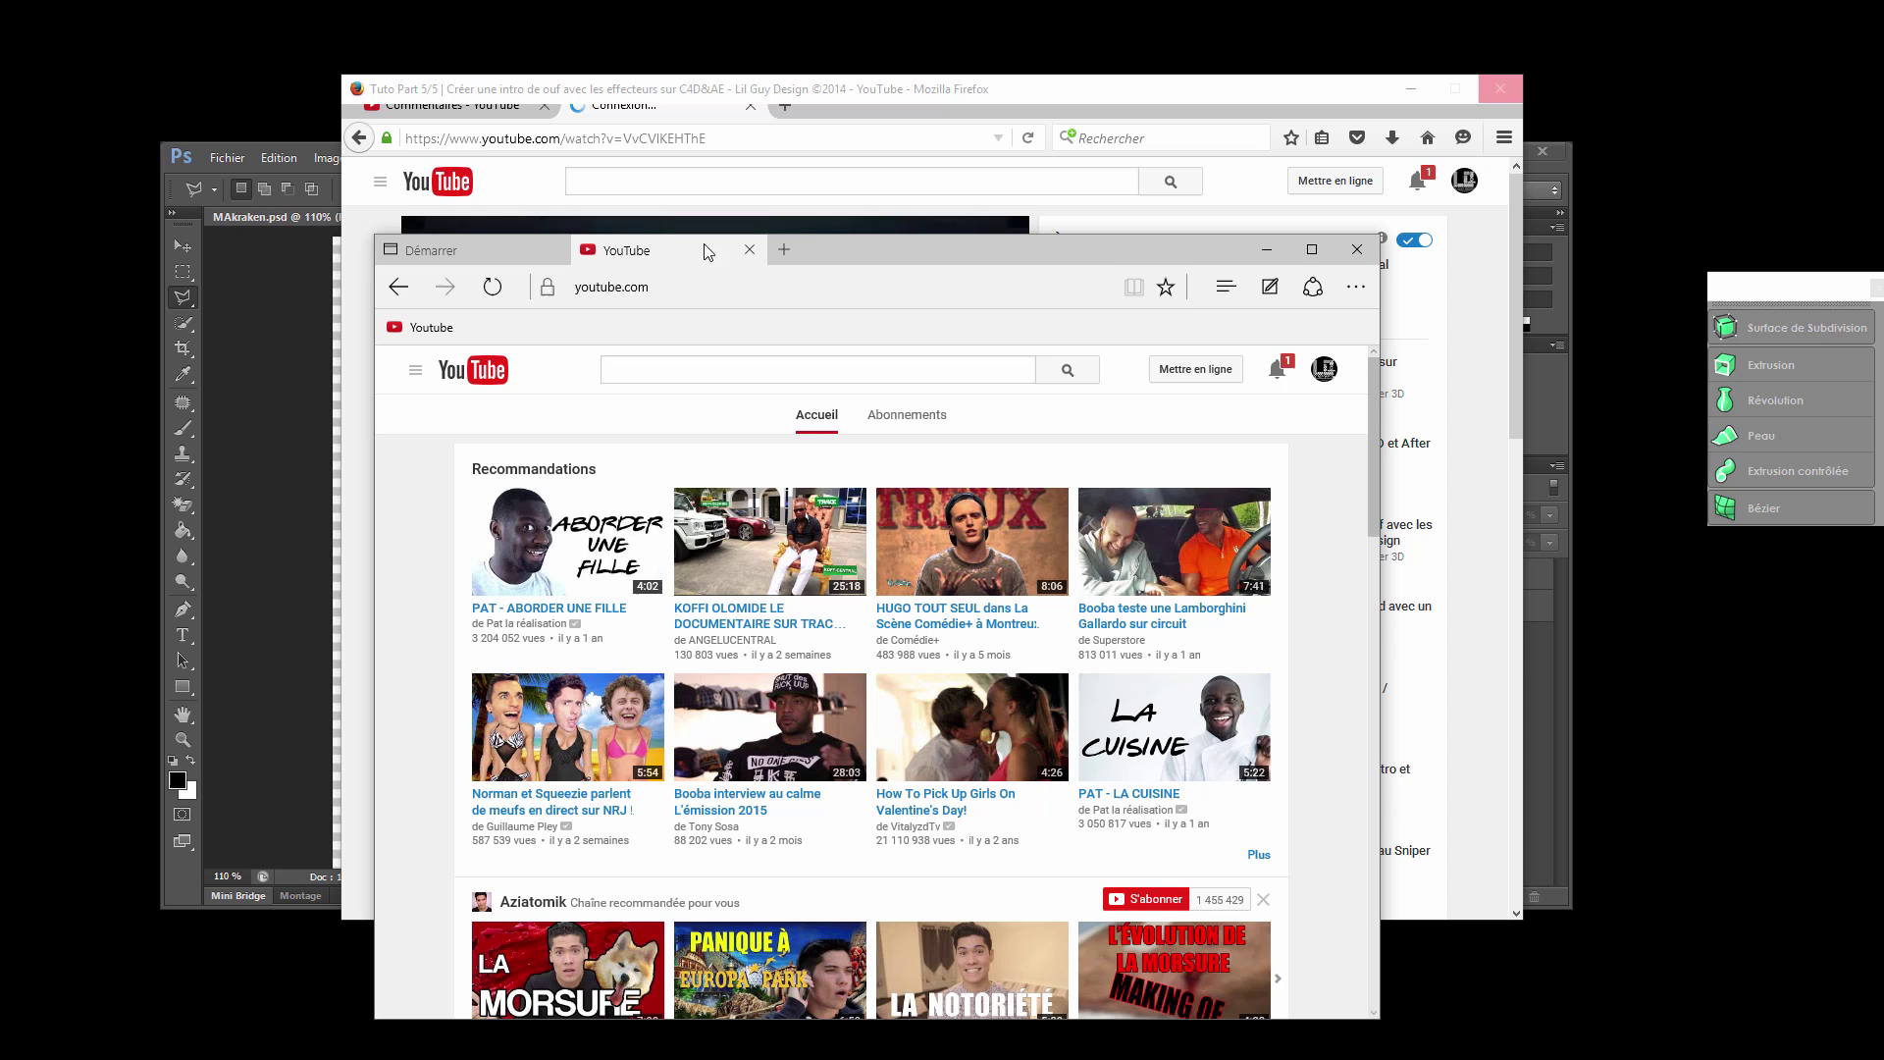
click(679, 292)
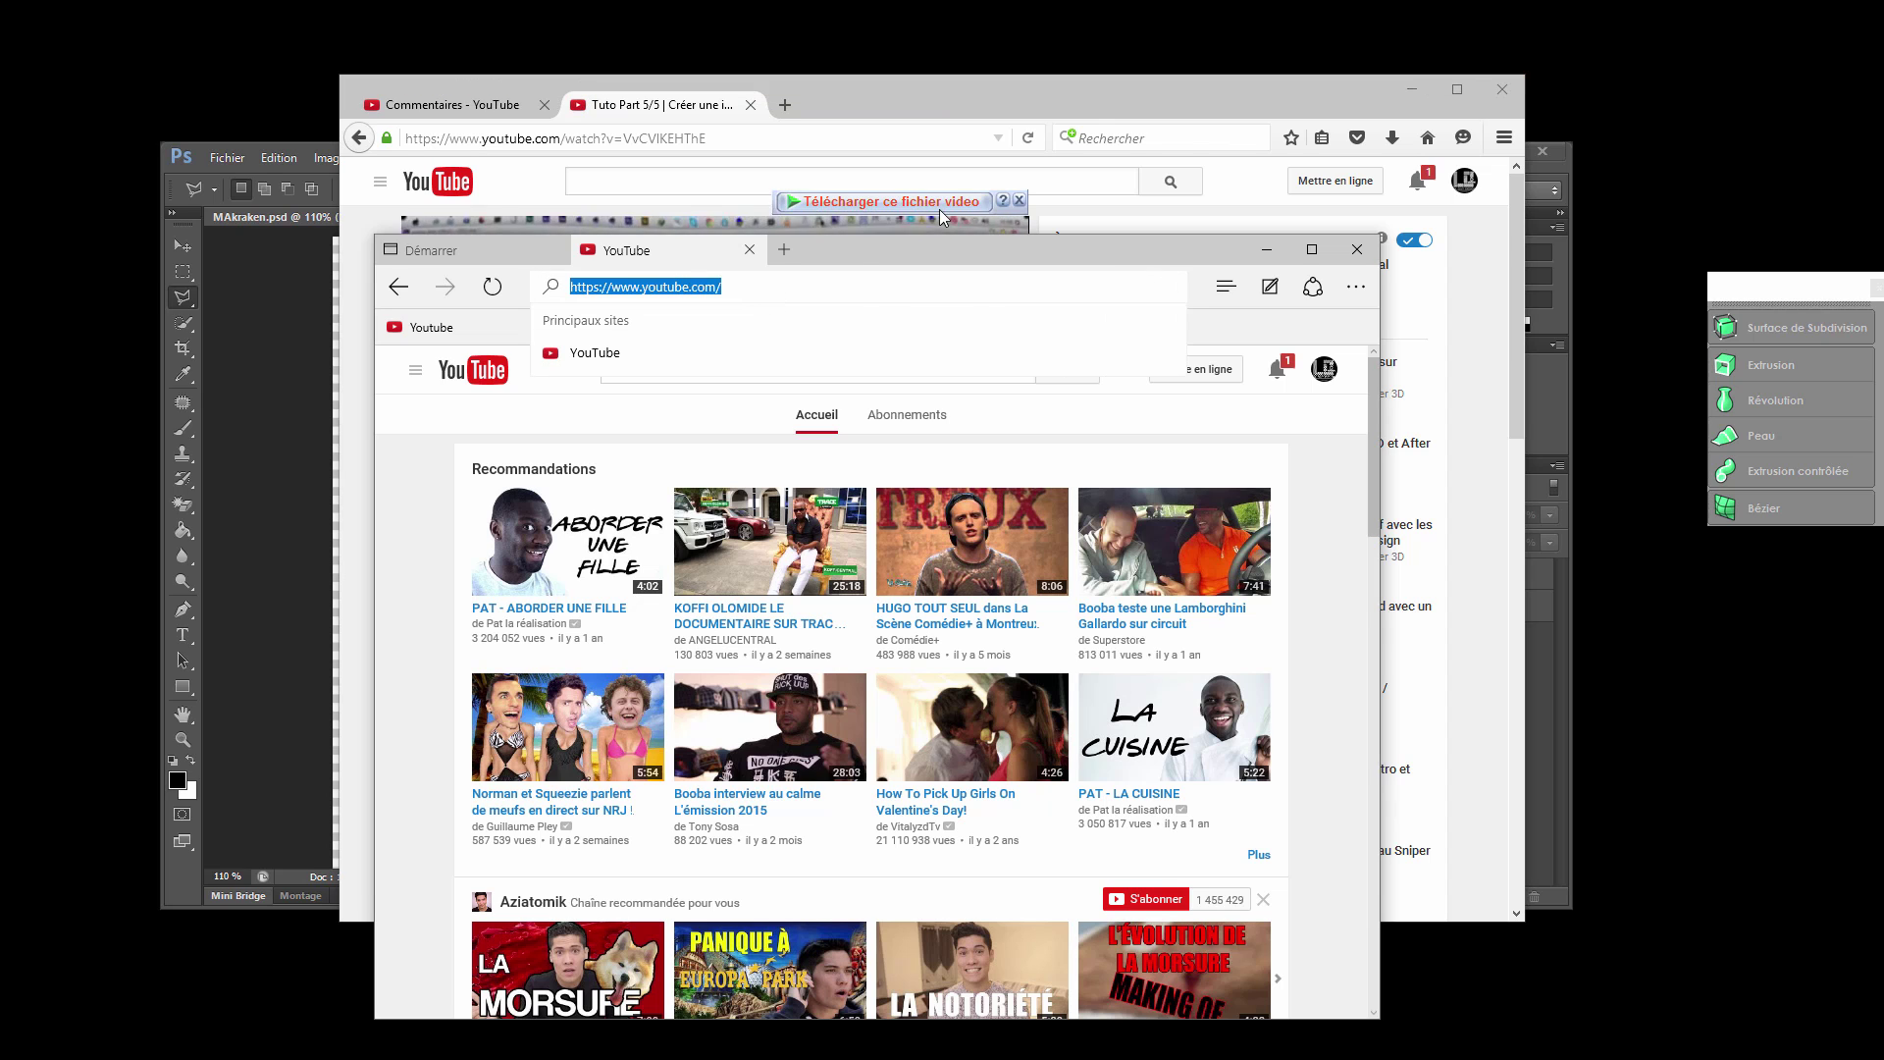
drag(844, 251, 1868, 384)
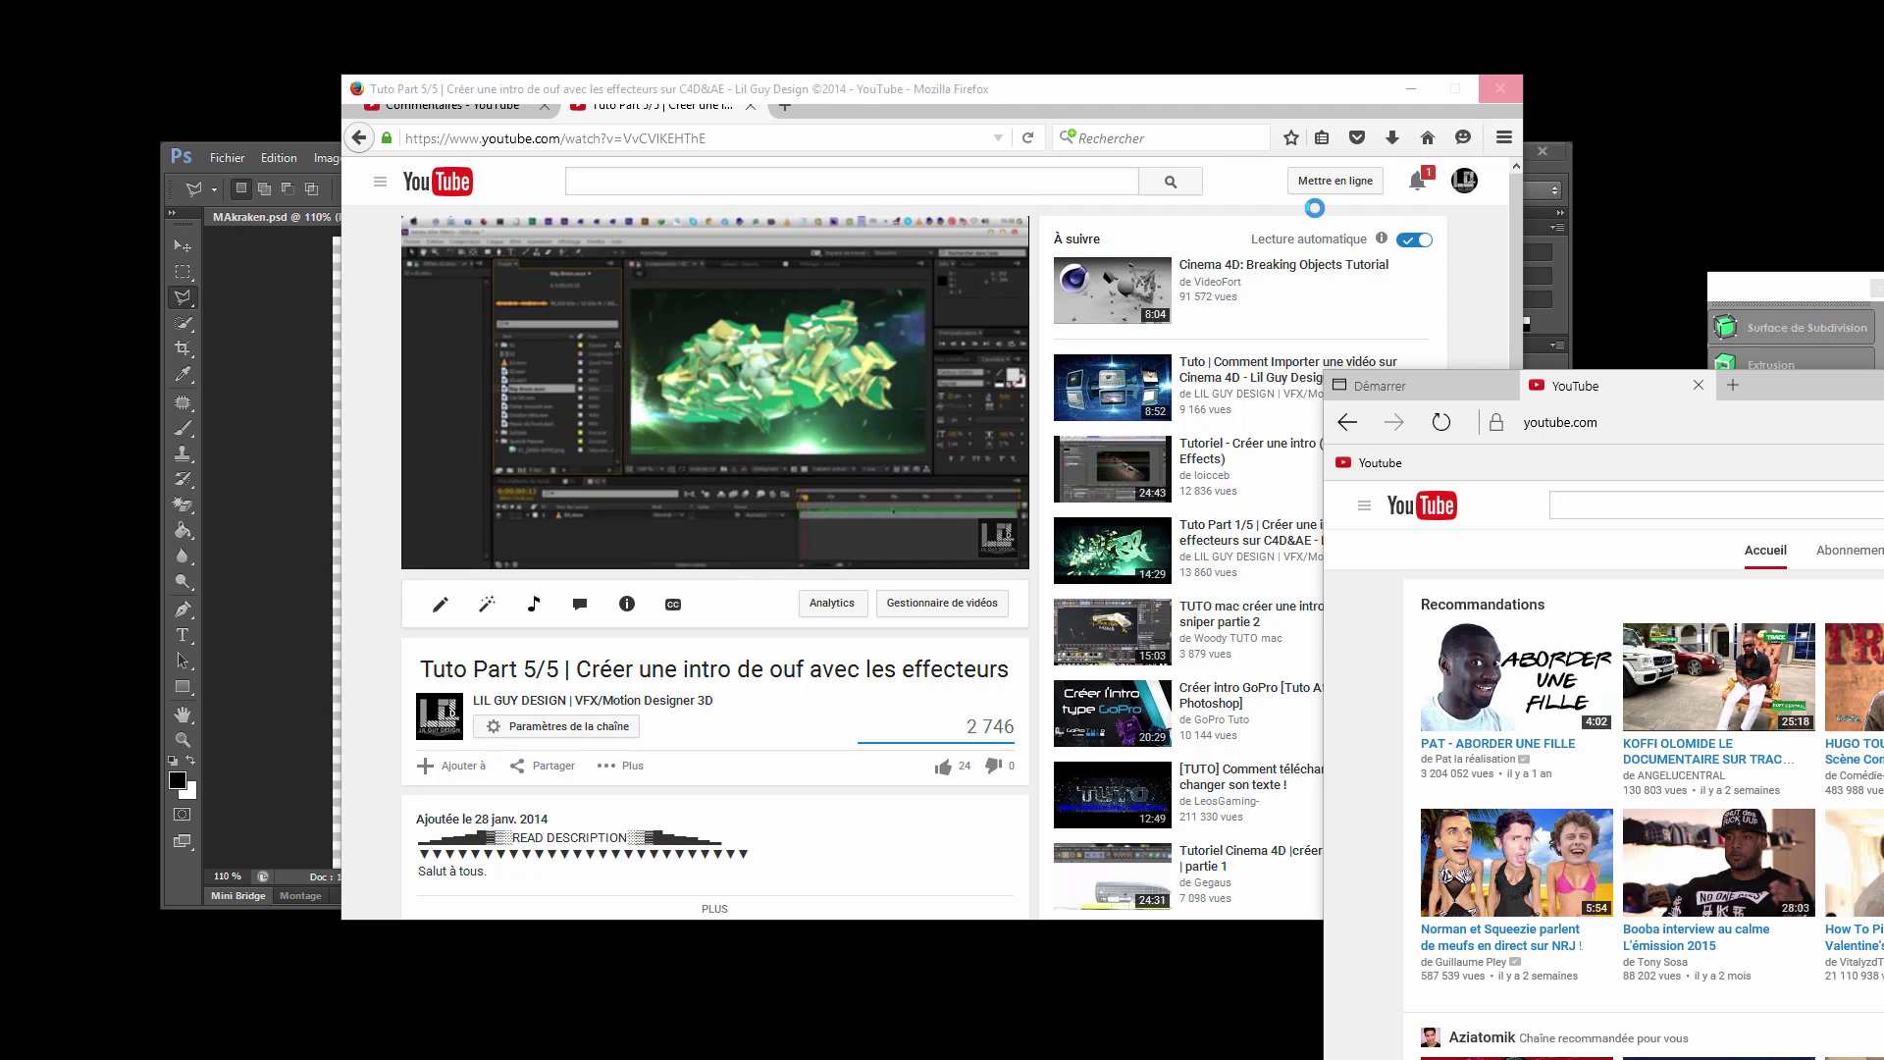
drag(1779, 390, 1562, 385)
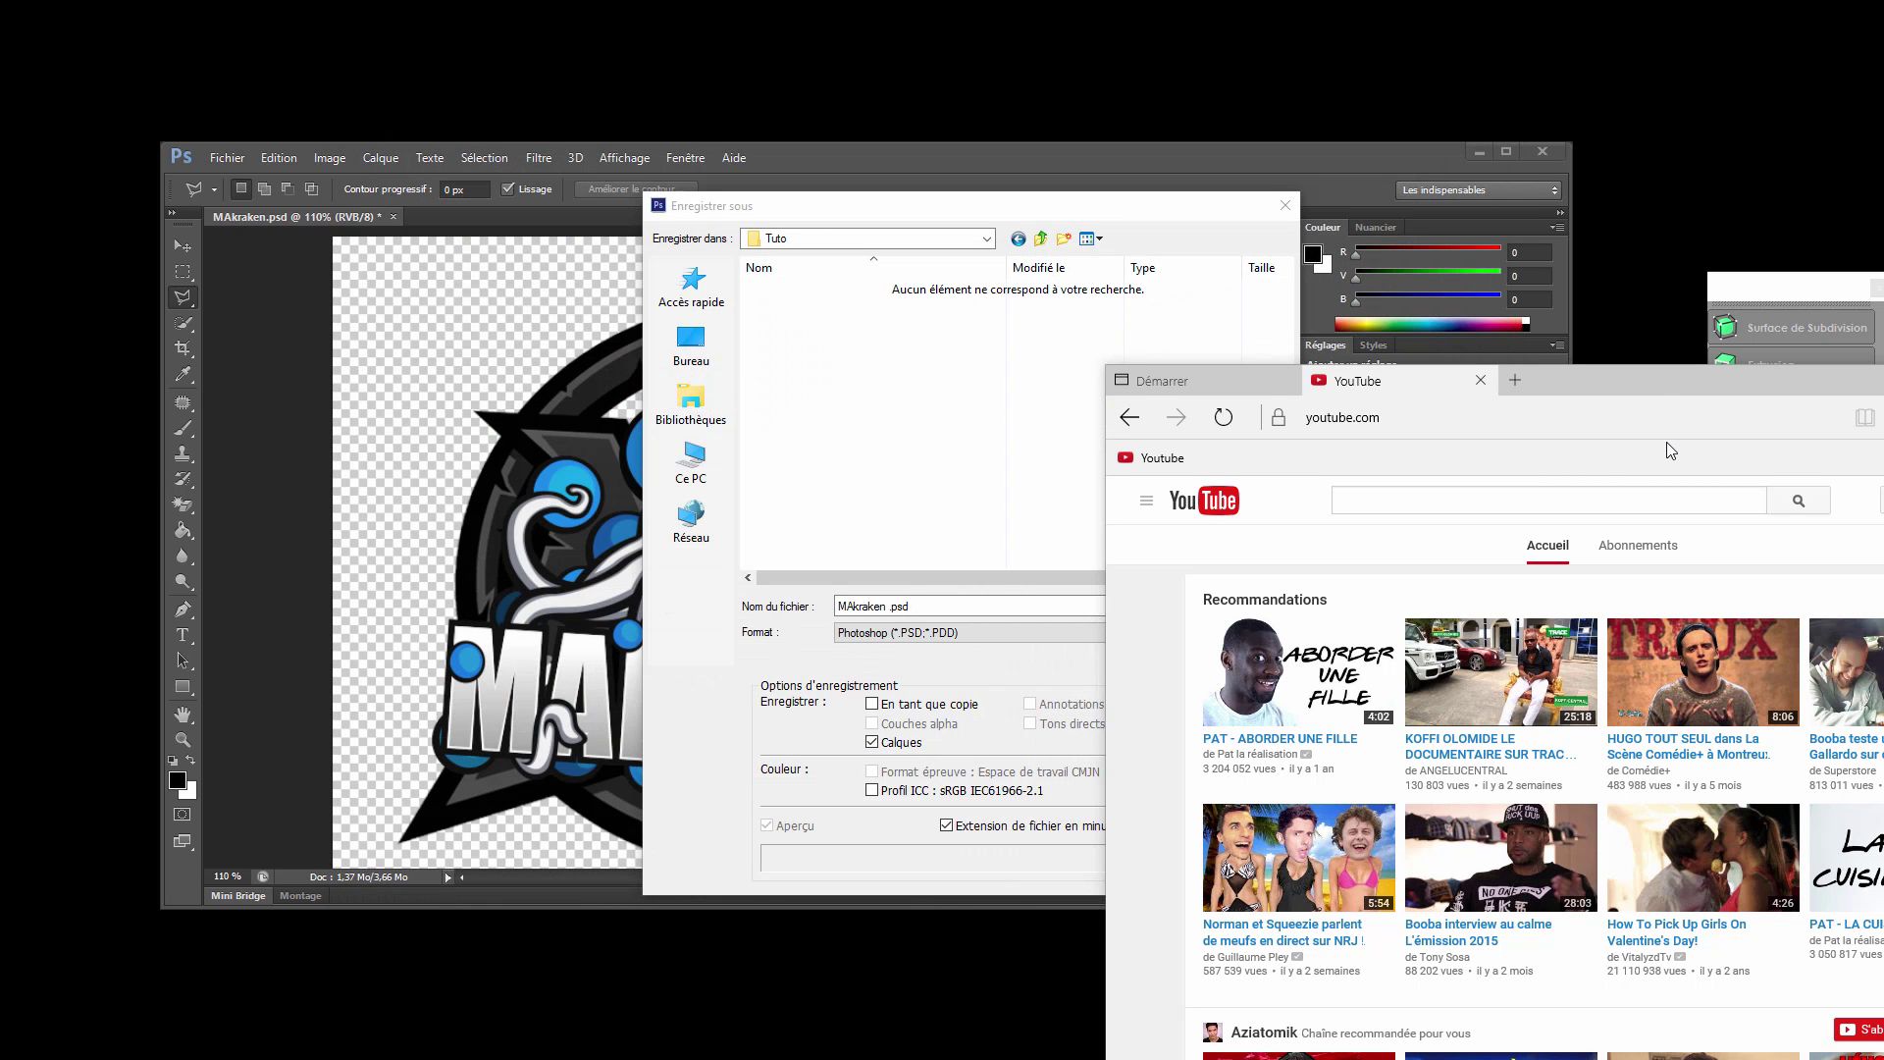
drag(1668, 386, 1052, 110)
Play the video "PAT - ABORDER UNE FILLE" muted, skip its ad, pause it and display the playback speed options.
click(684, 416)
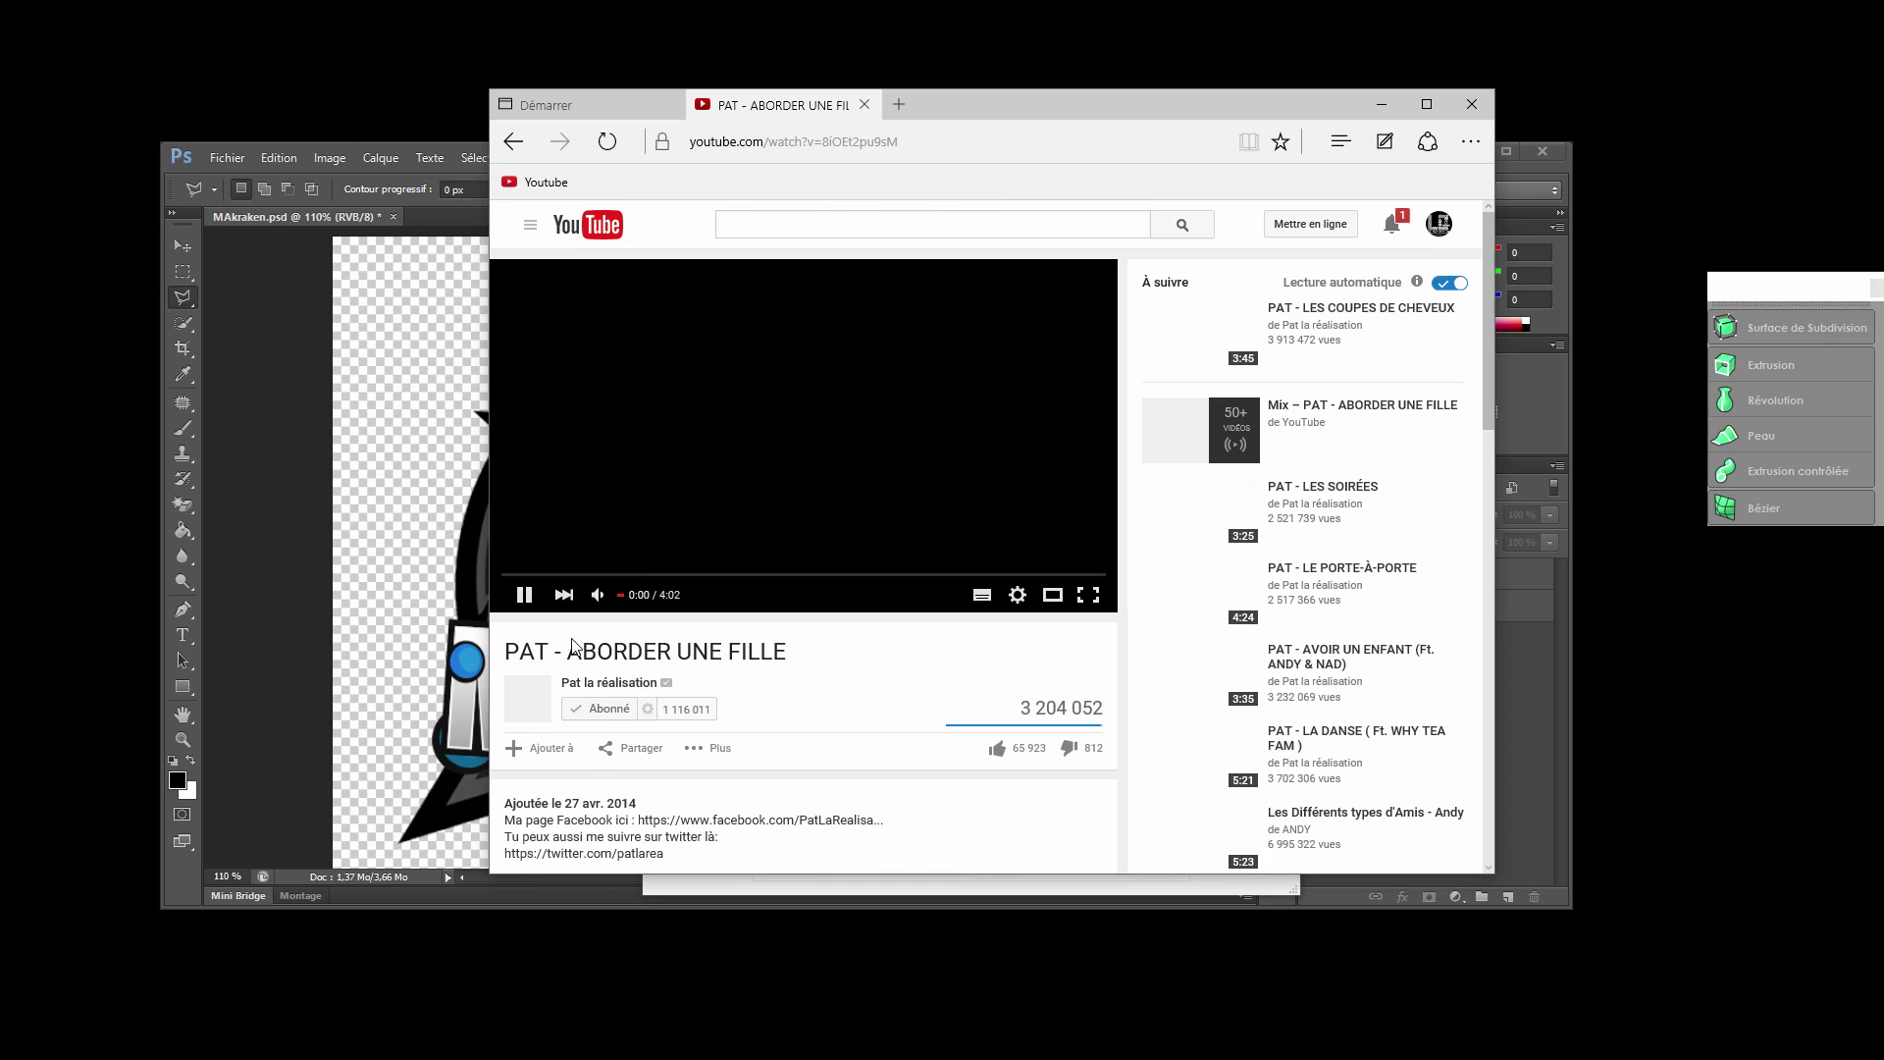
click(527, 600)
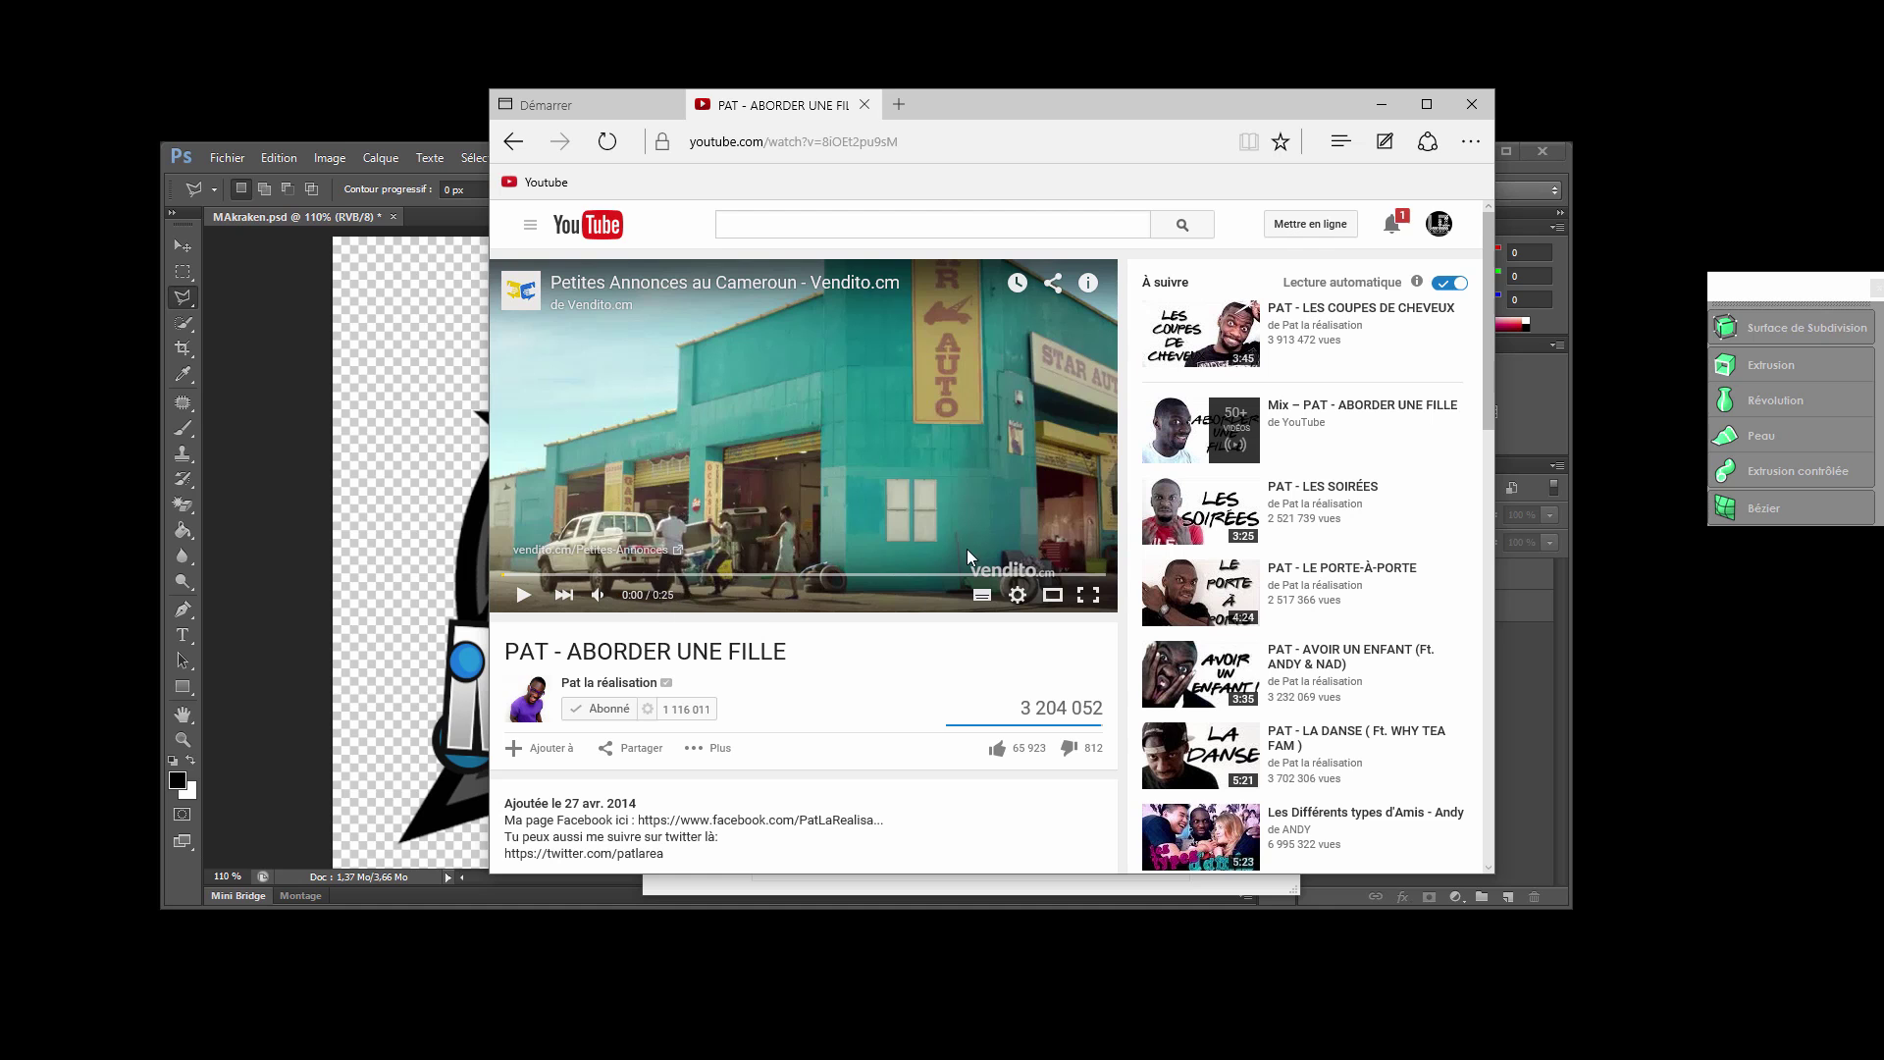
click(524, 595)
click(598, 595)
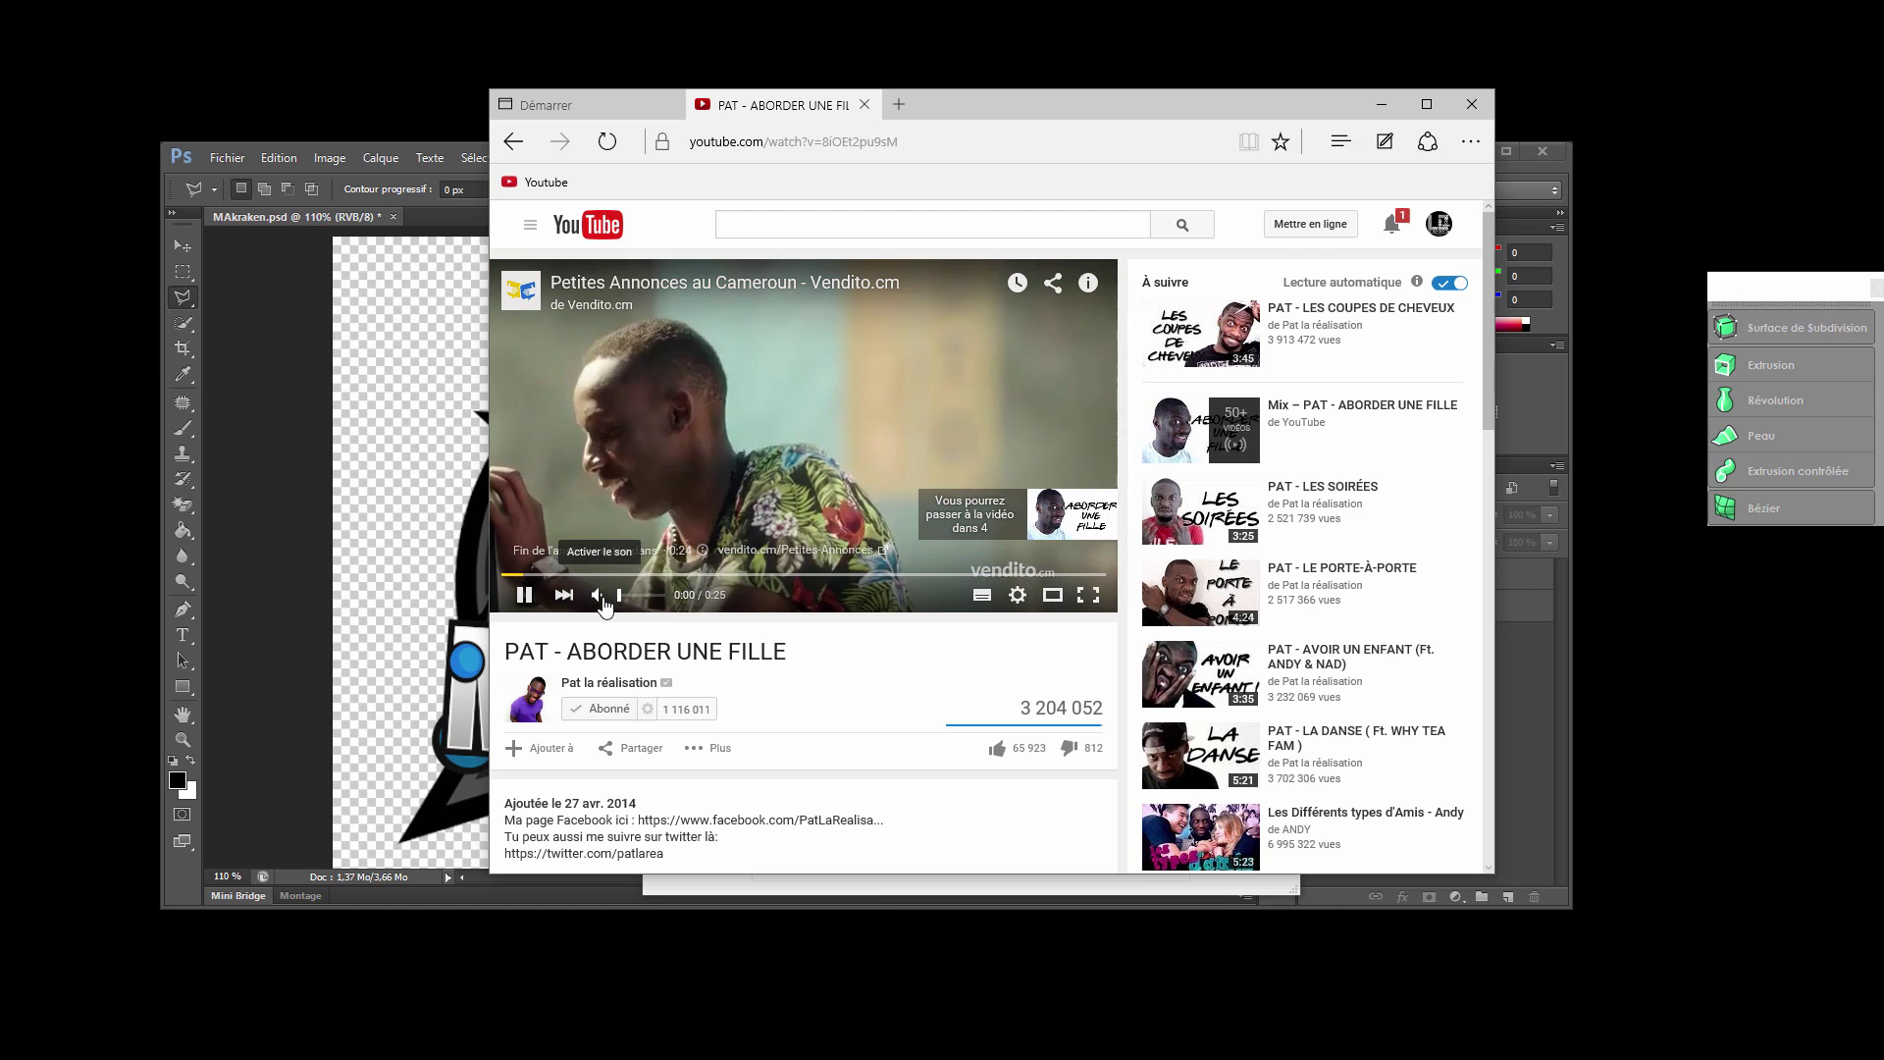
click(1046, 540)
click(521, 595)
click(1018, 595)
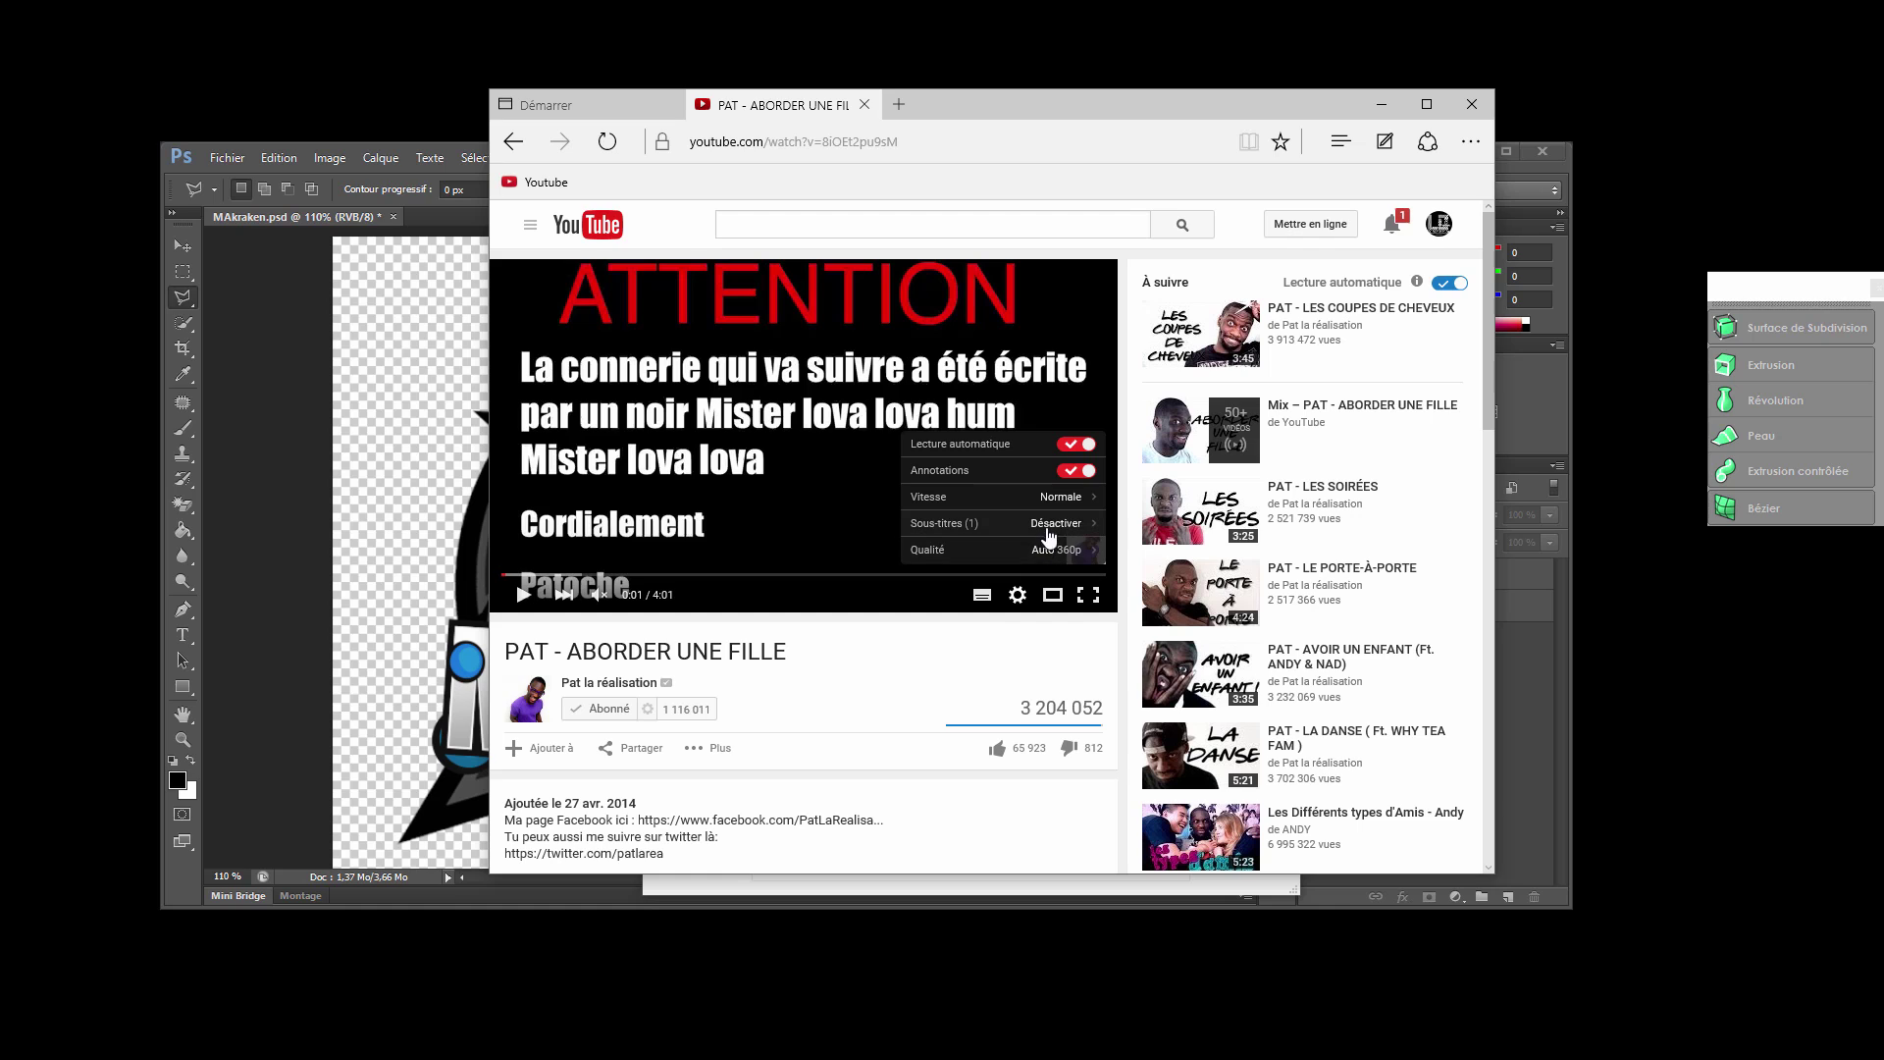
click(1050, 498)
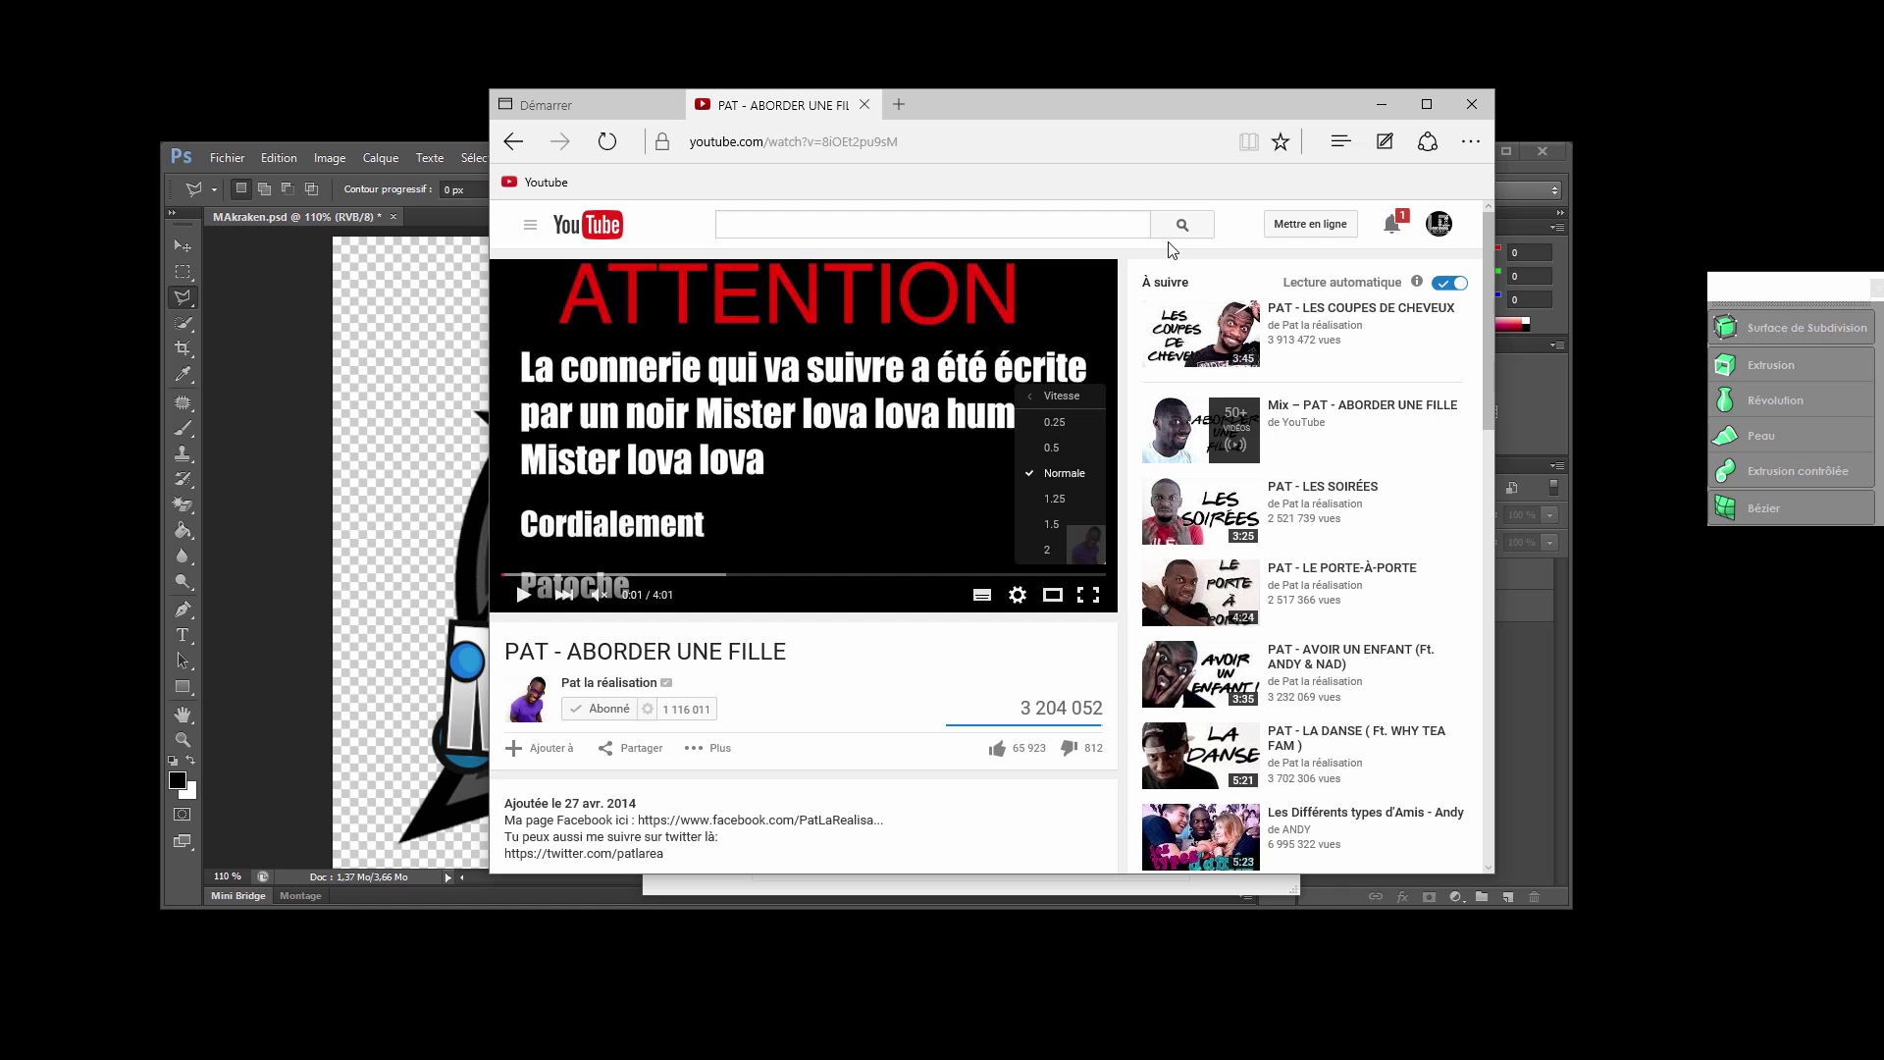
Close the browser with all its tabs and dismiss the pending save dialog in Photoshop.
click(1472, 104)
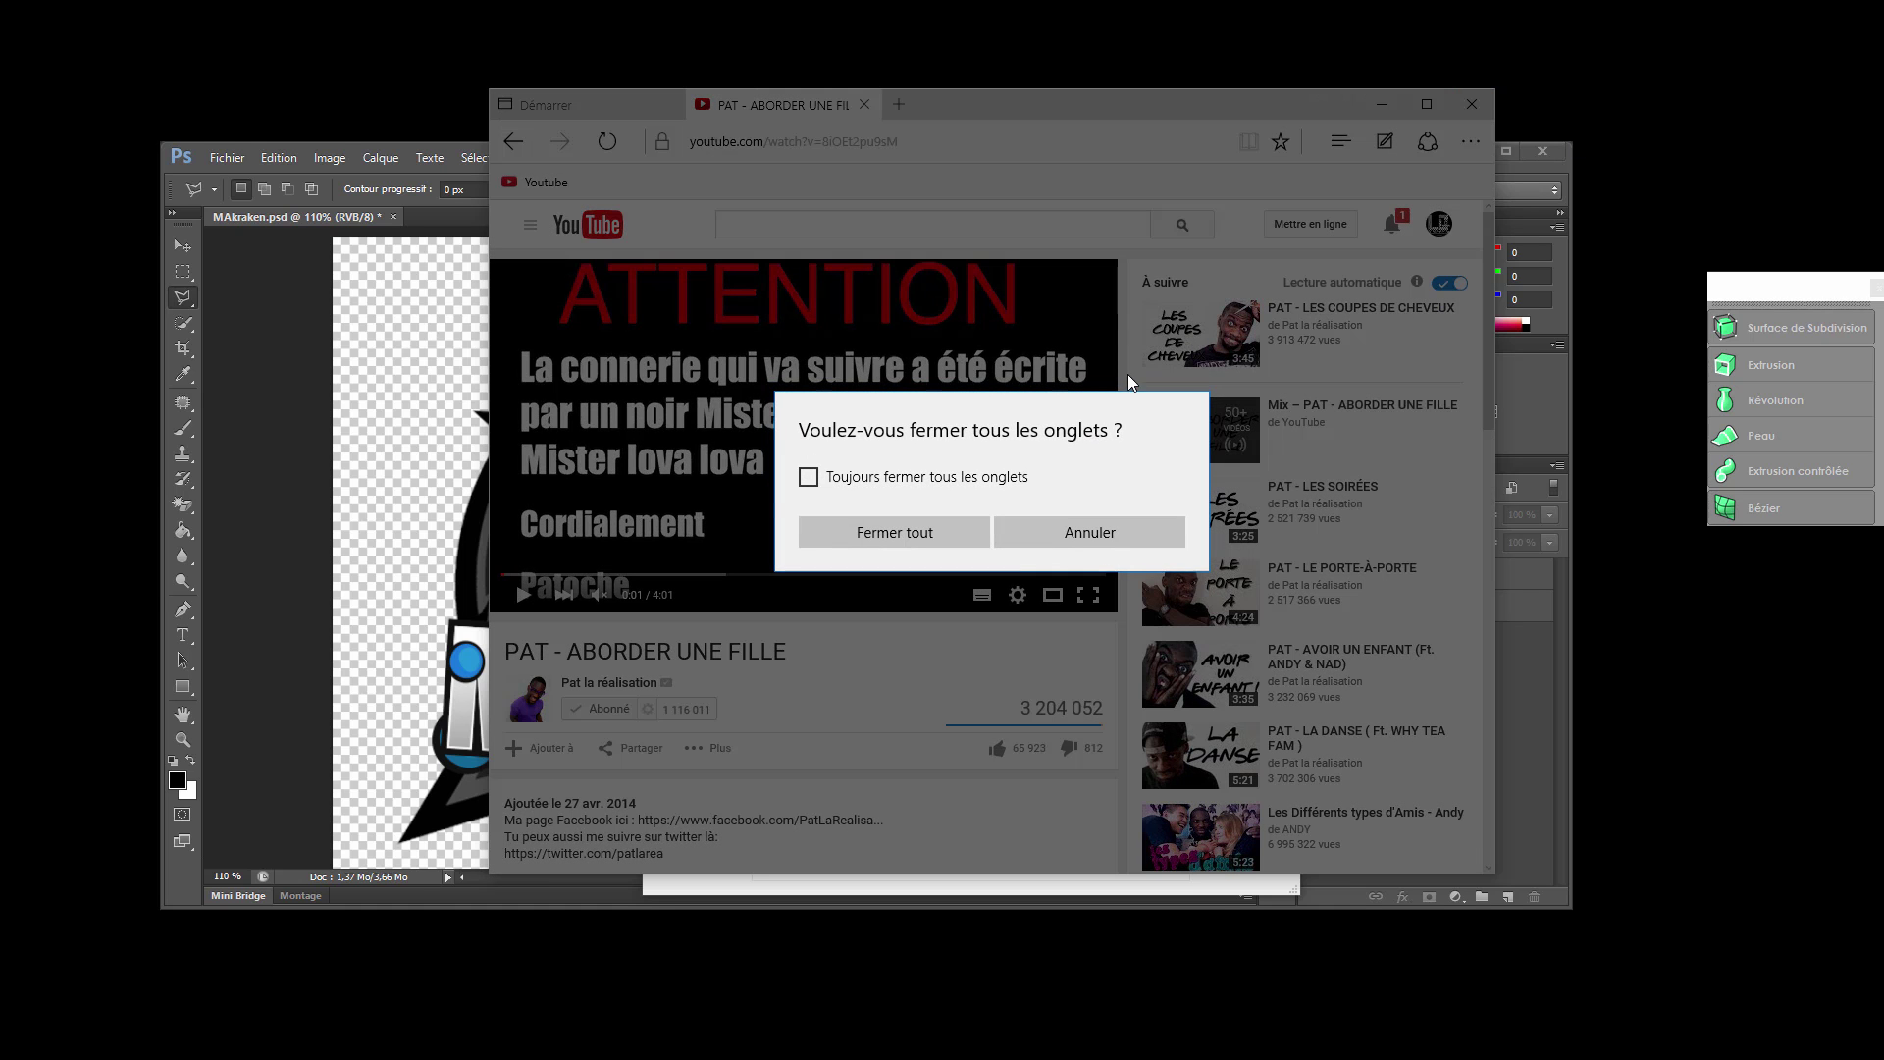
click(919, 527)
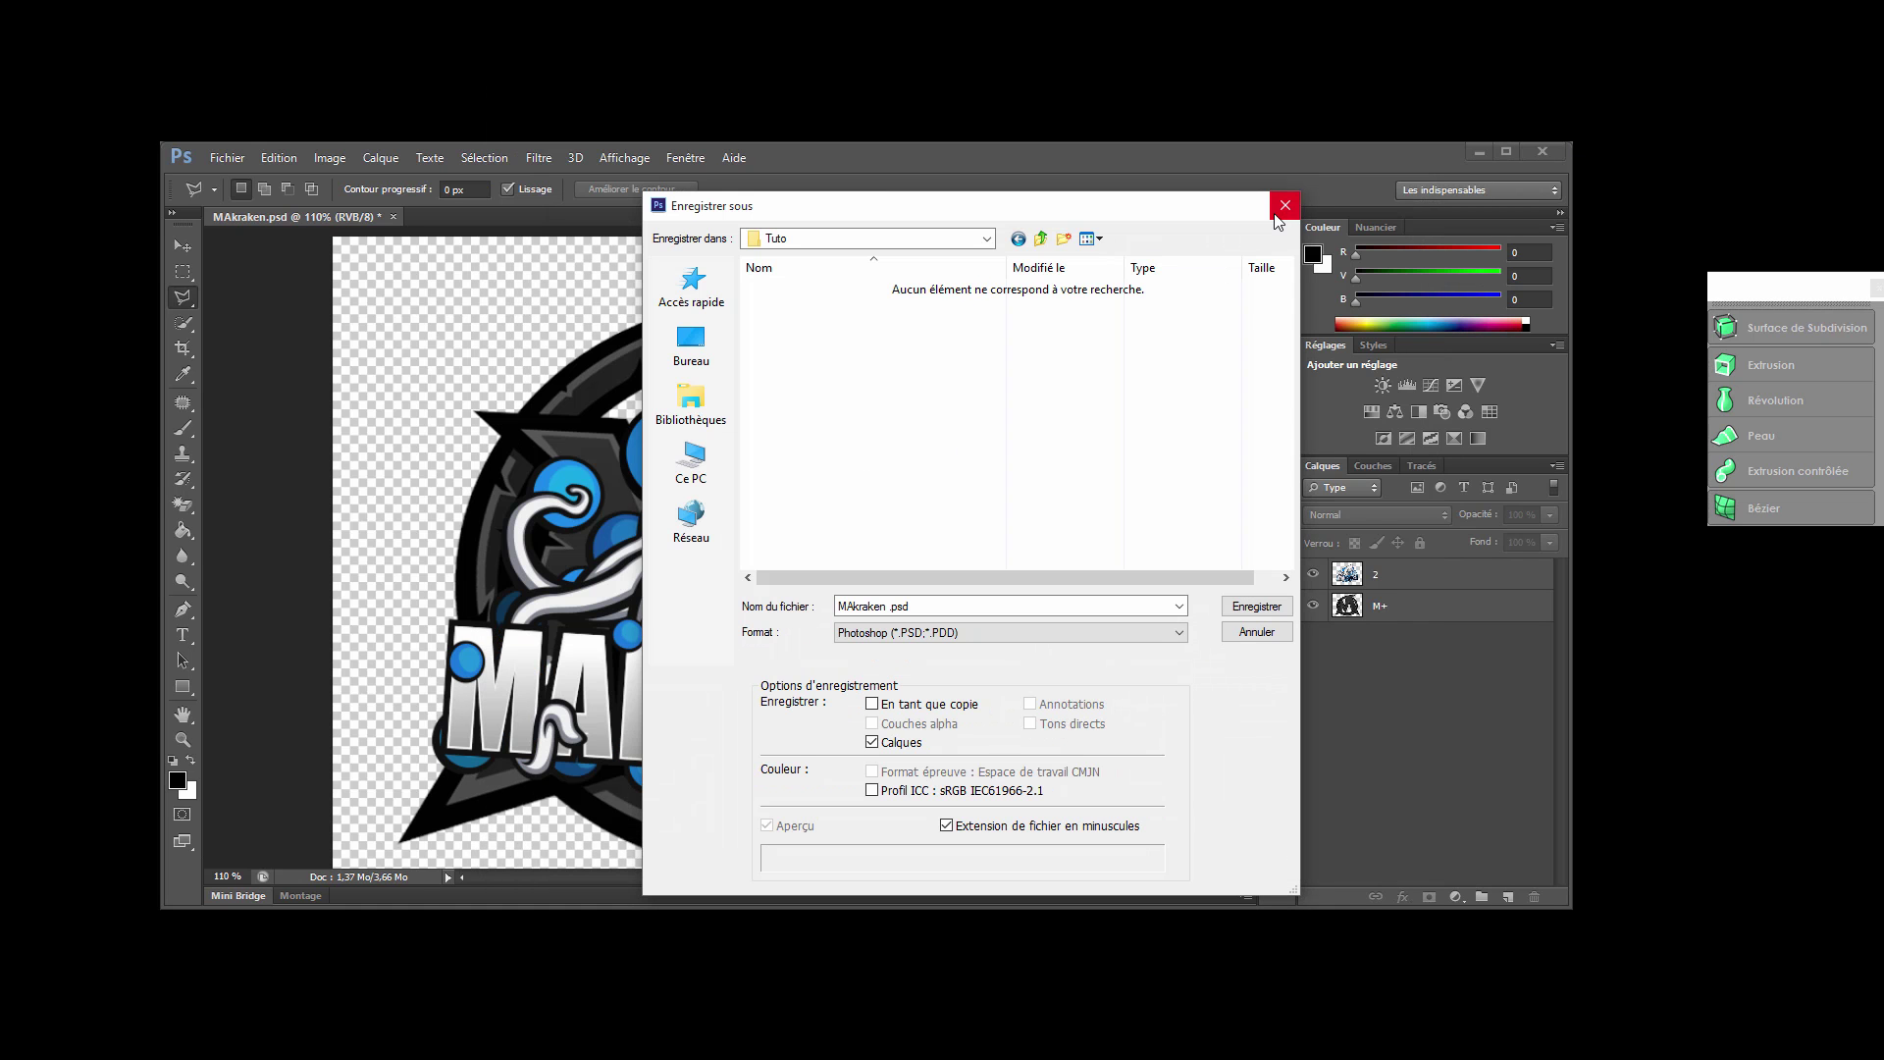
click(1285, 206)
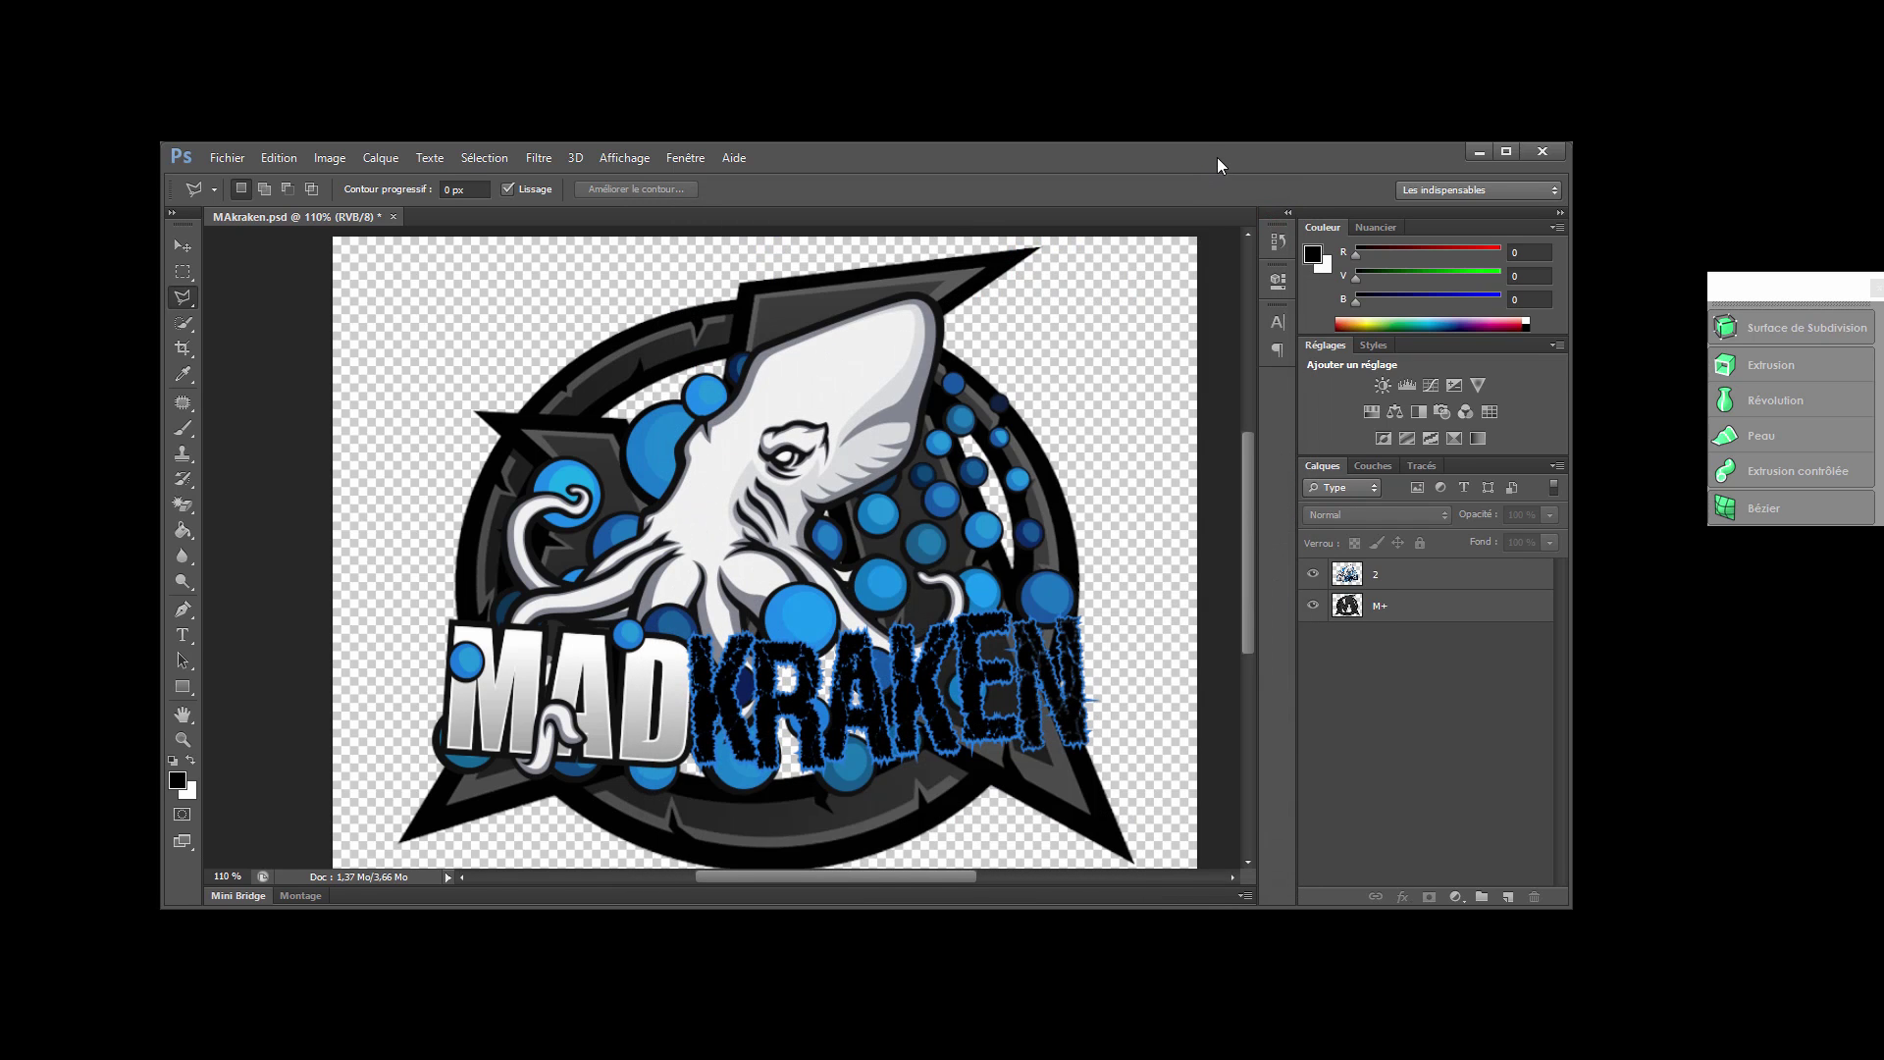
drag(1217, 157, 1211, 146)
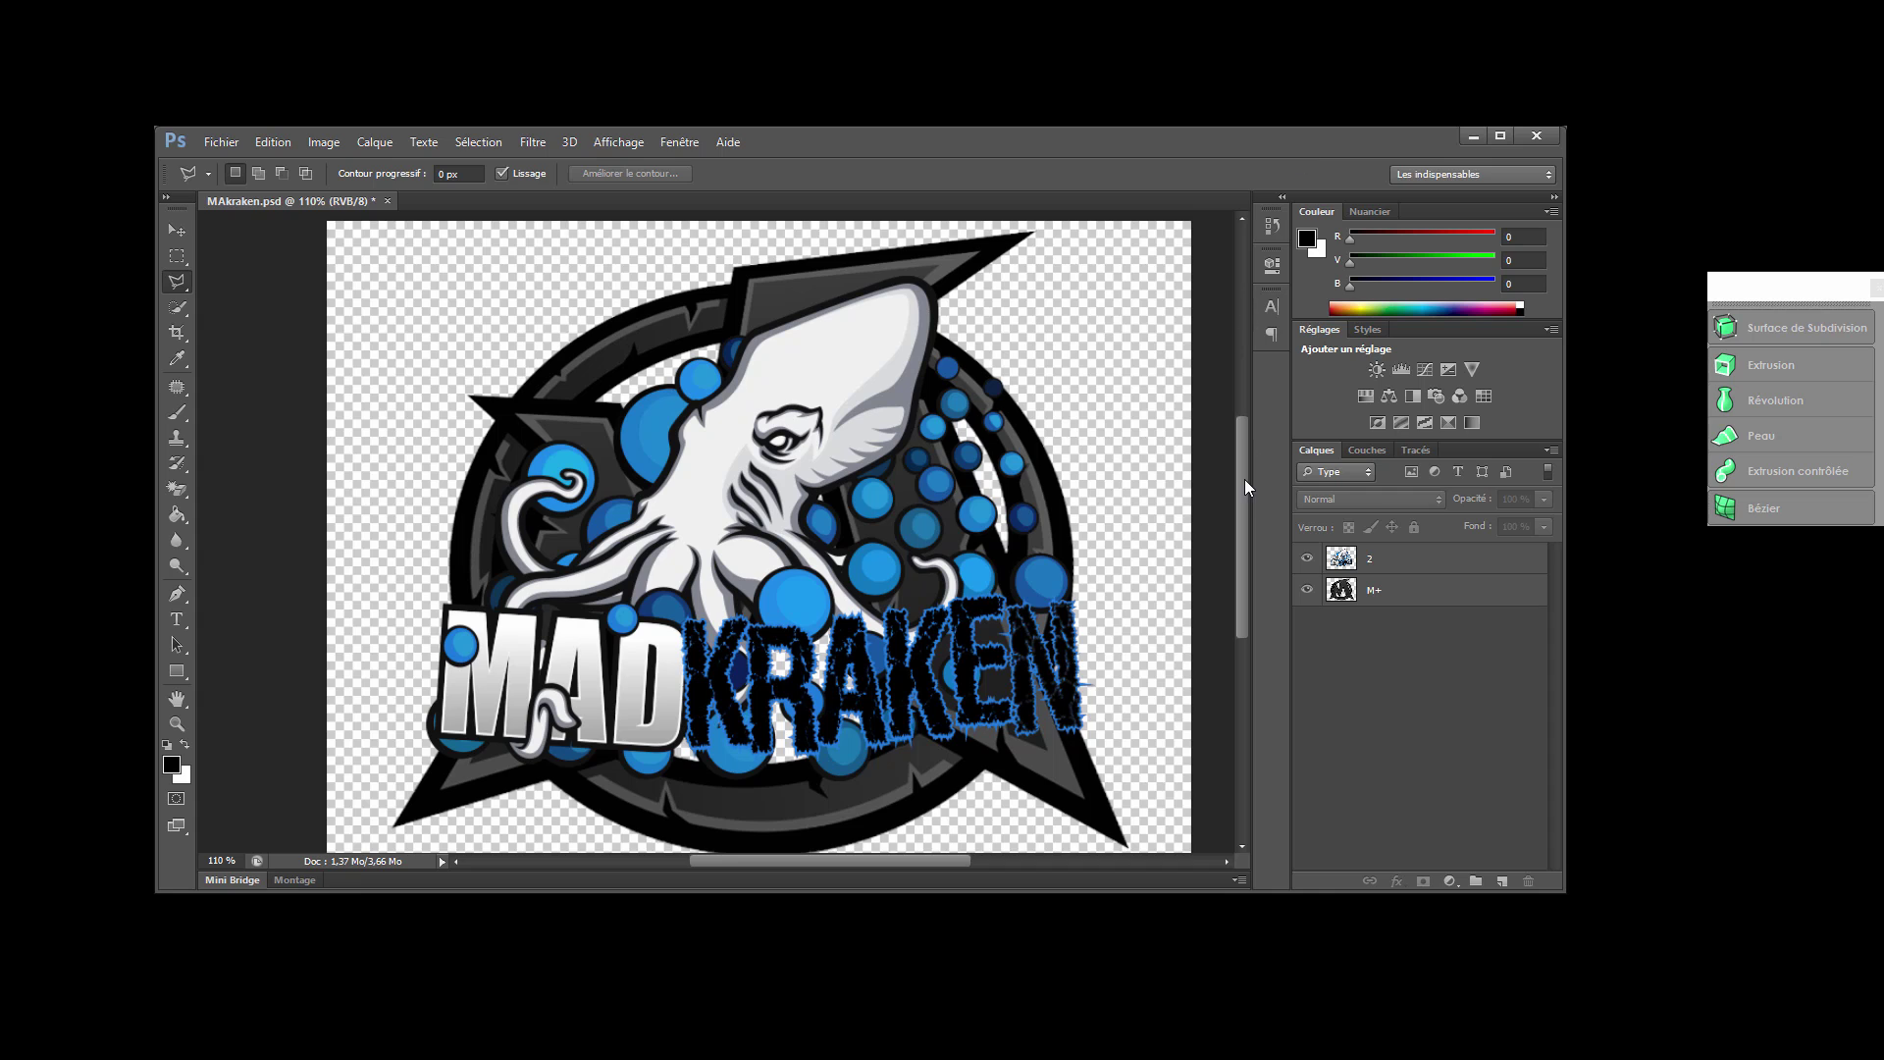
drag(1245, 487, 1245, 498)
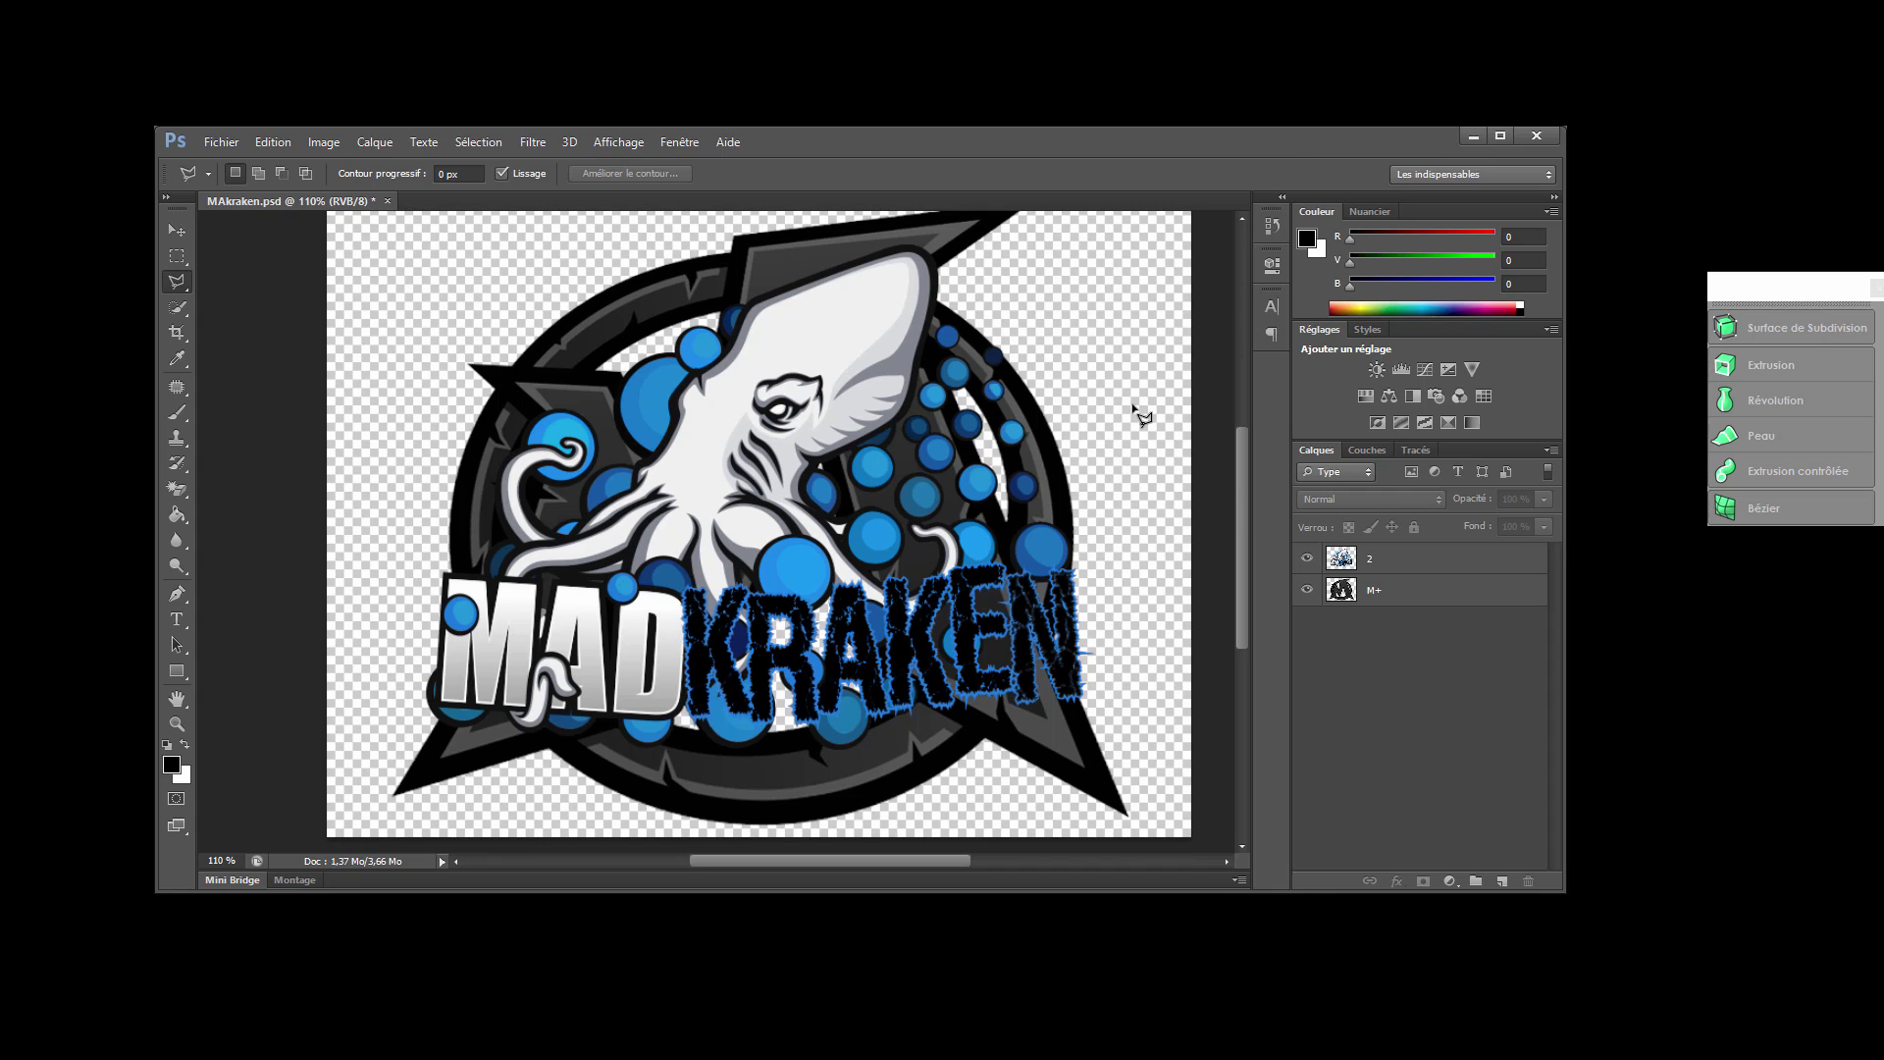
drag(1715, 280, 1663, 276)
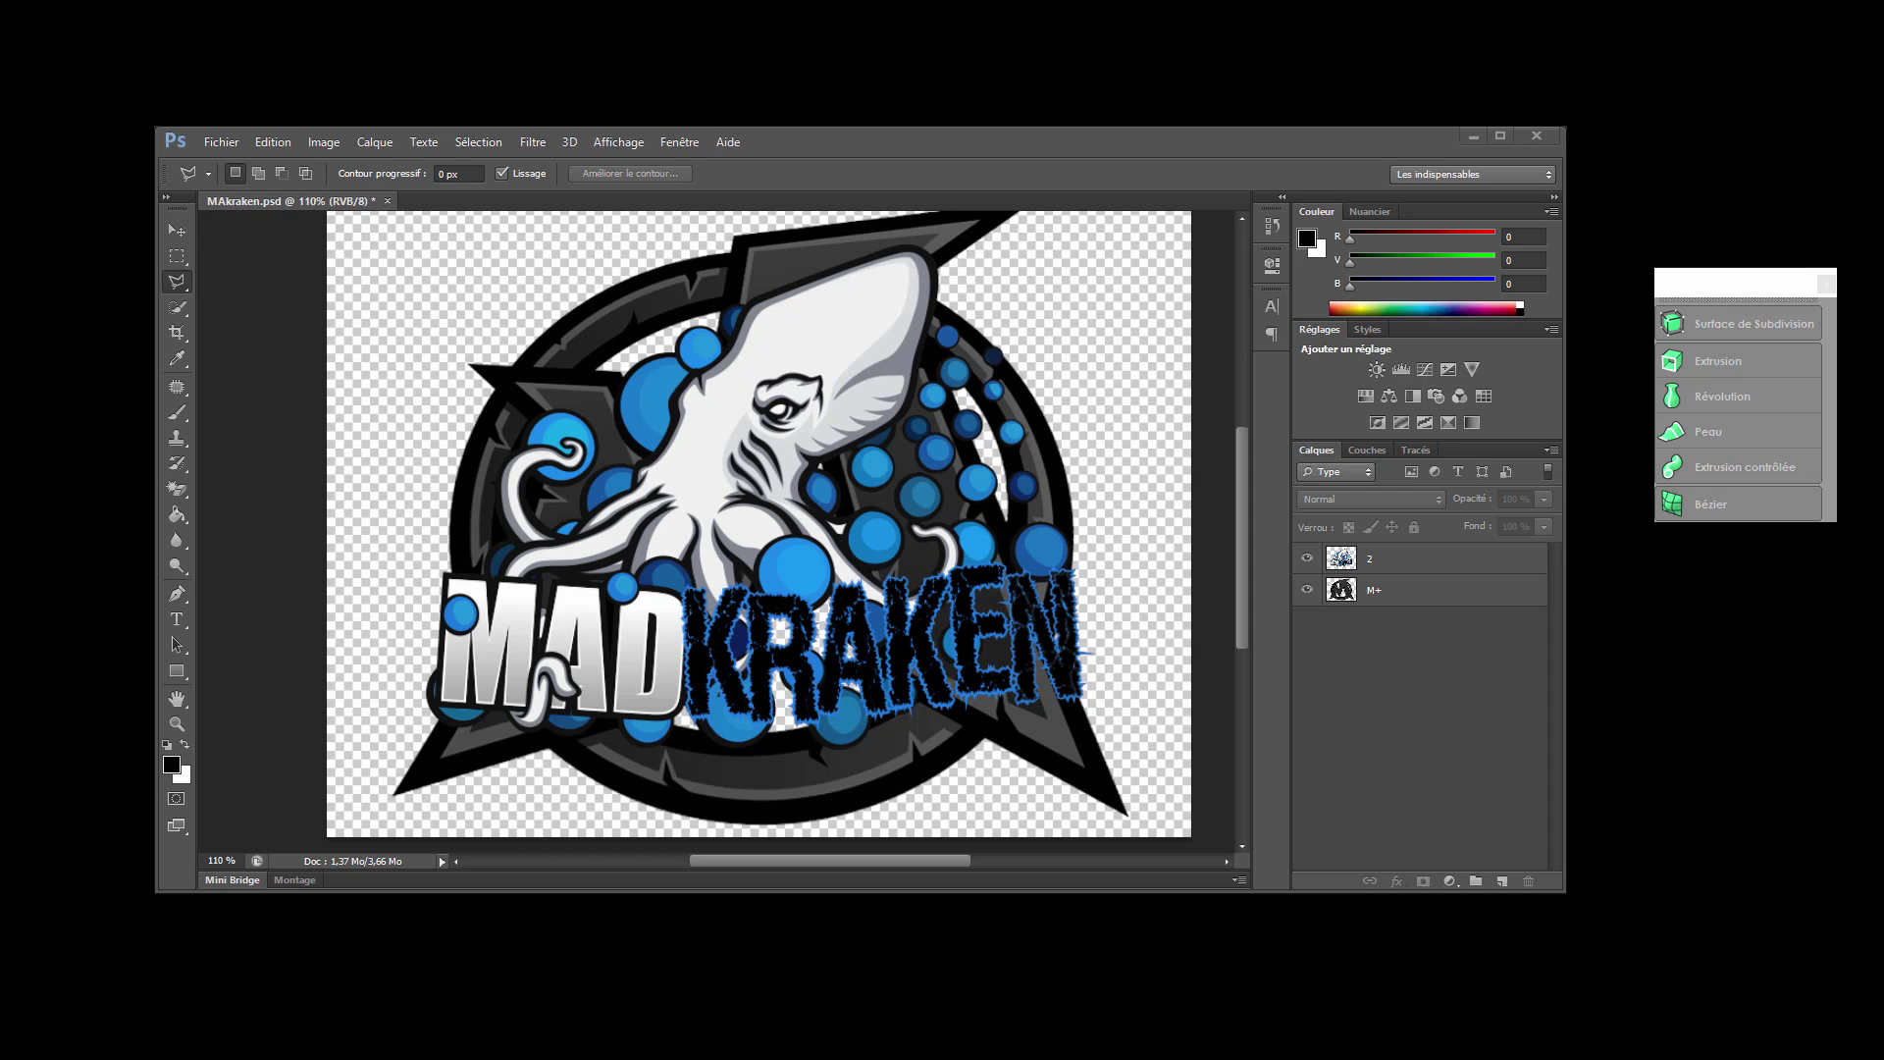
key(Return)
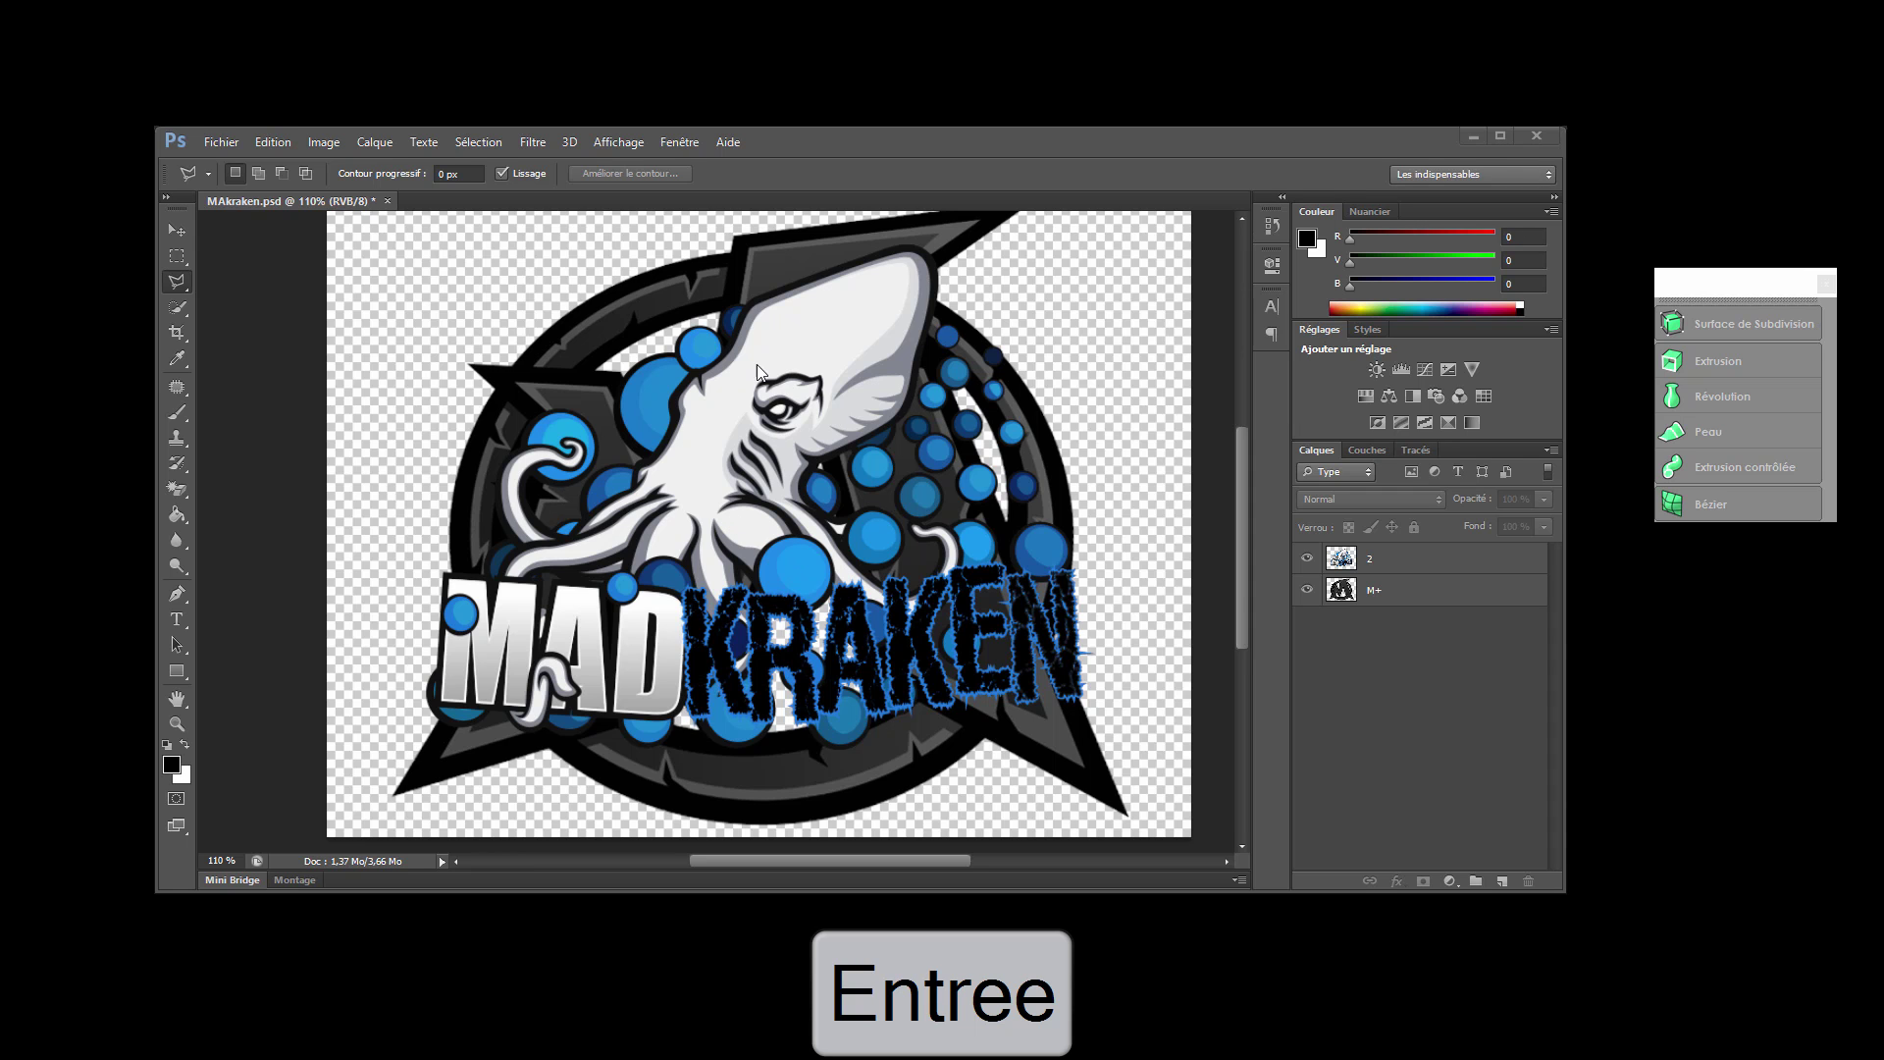
Save the two-layer logo document in the Tuto folder as "MAkraken tuto.psd".
click(221, 142)
click(274, 377)
double_click(801, 327)
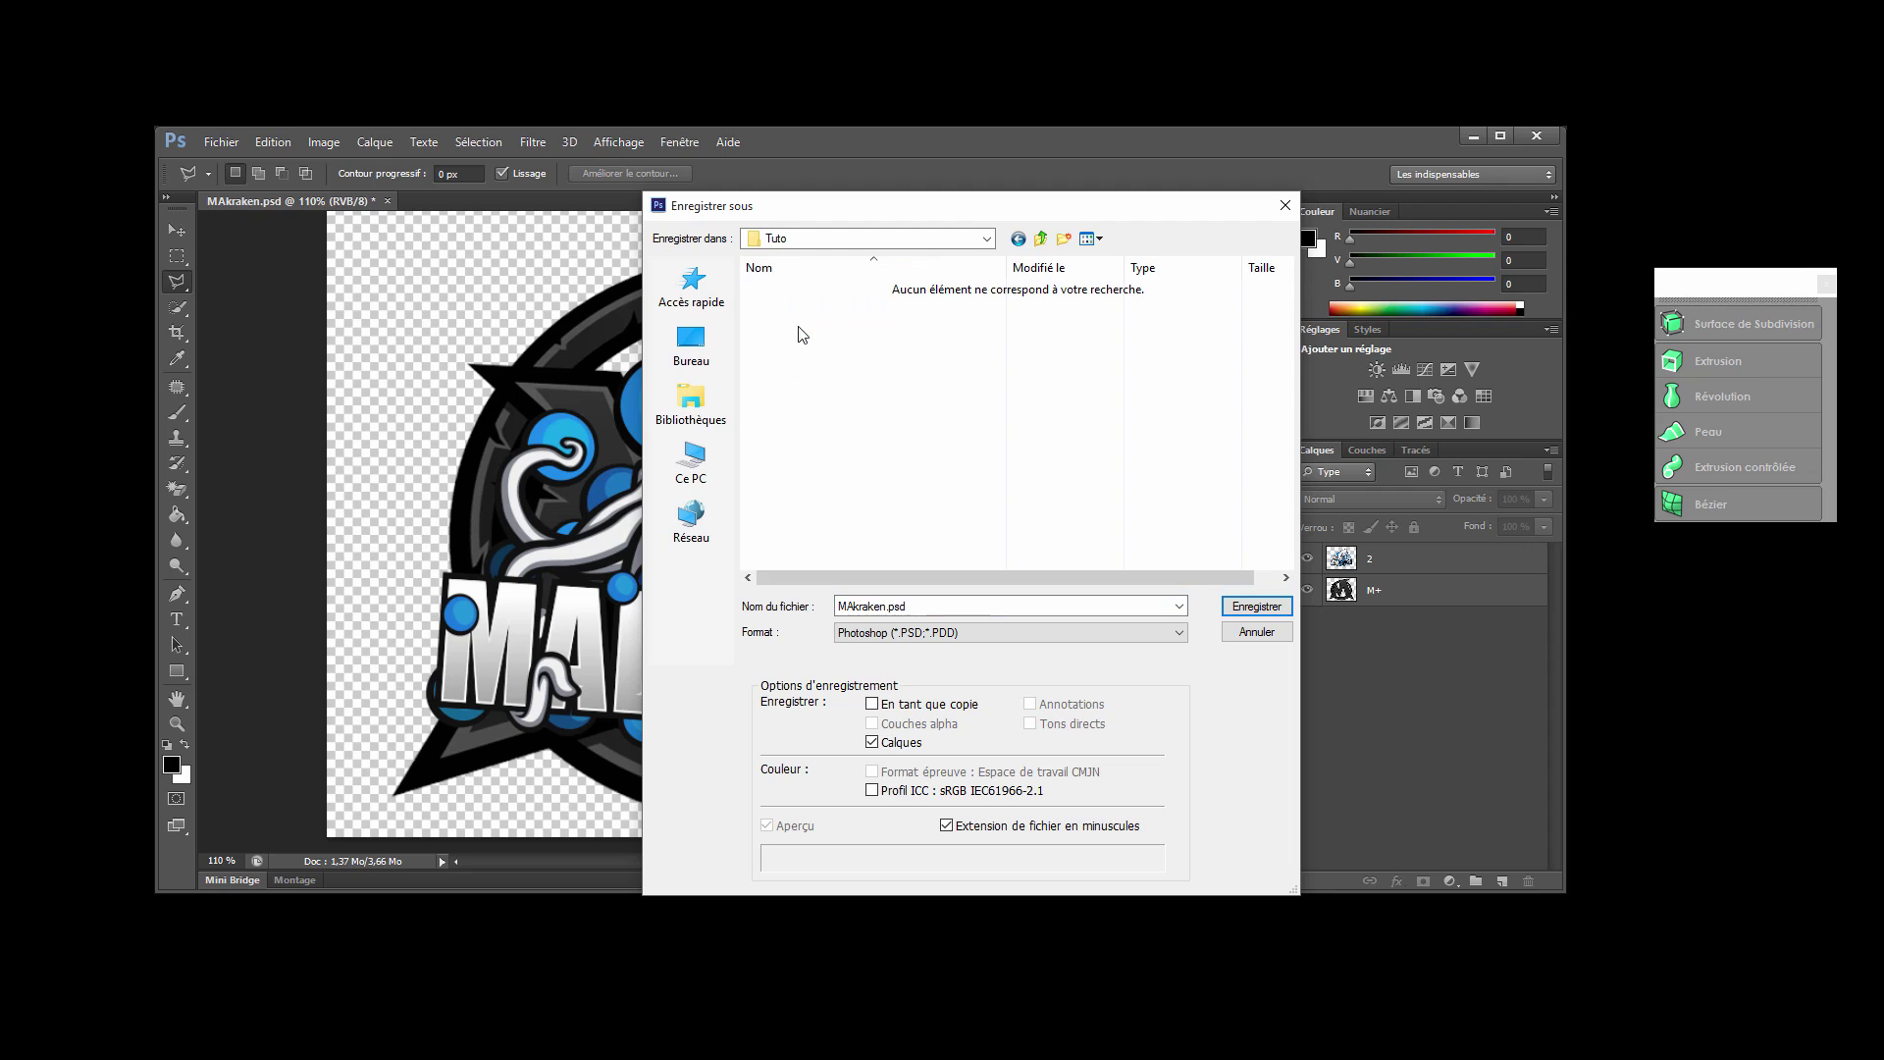
click(892, 605)
text(tuto)
key(Return)
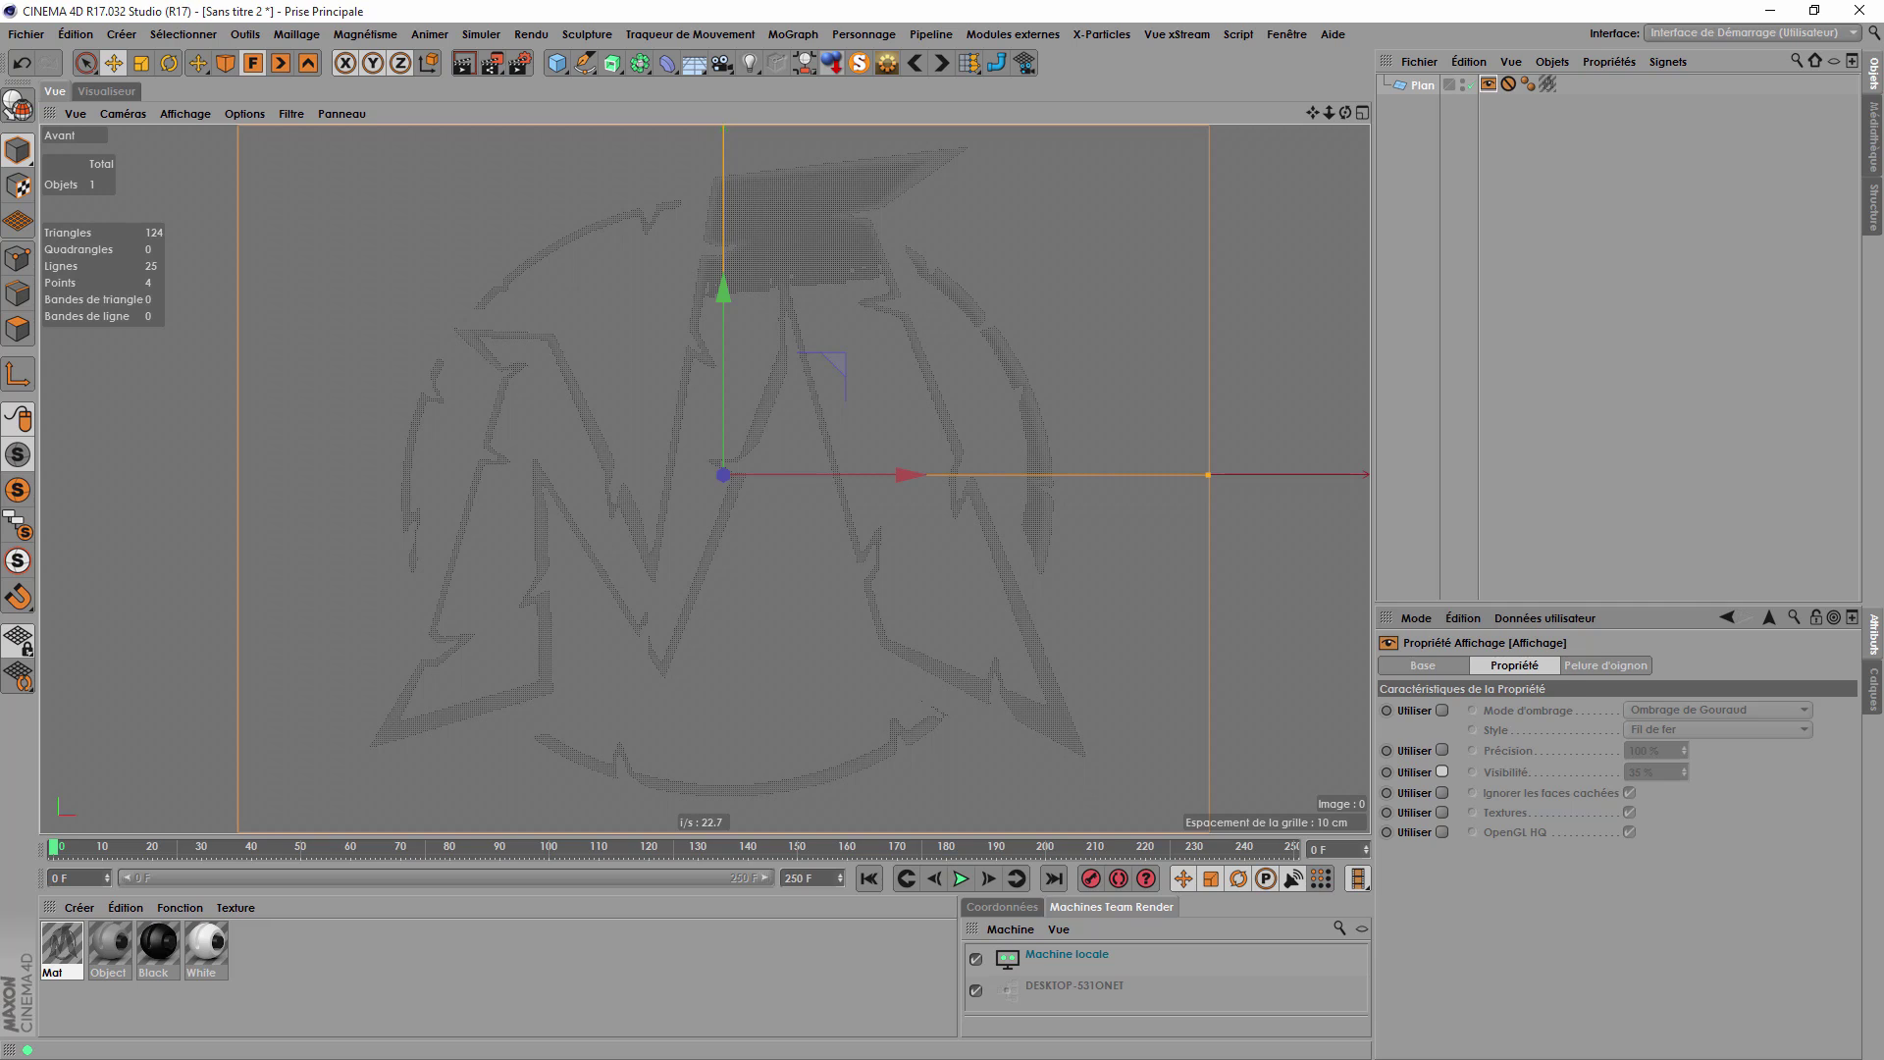
Return to Photoshop, hide layer 2 so only the M+ artwork shows, and save a separate copy as "M.psd" in the Tuto folder.
key(alt+Tab)
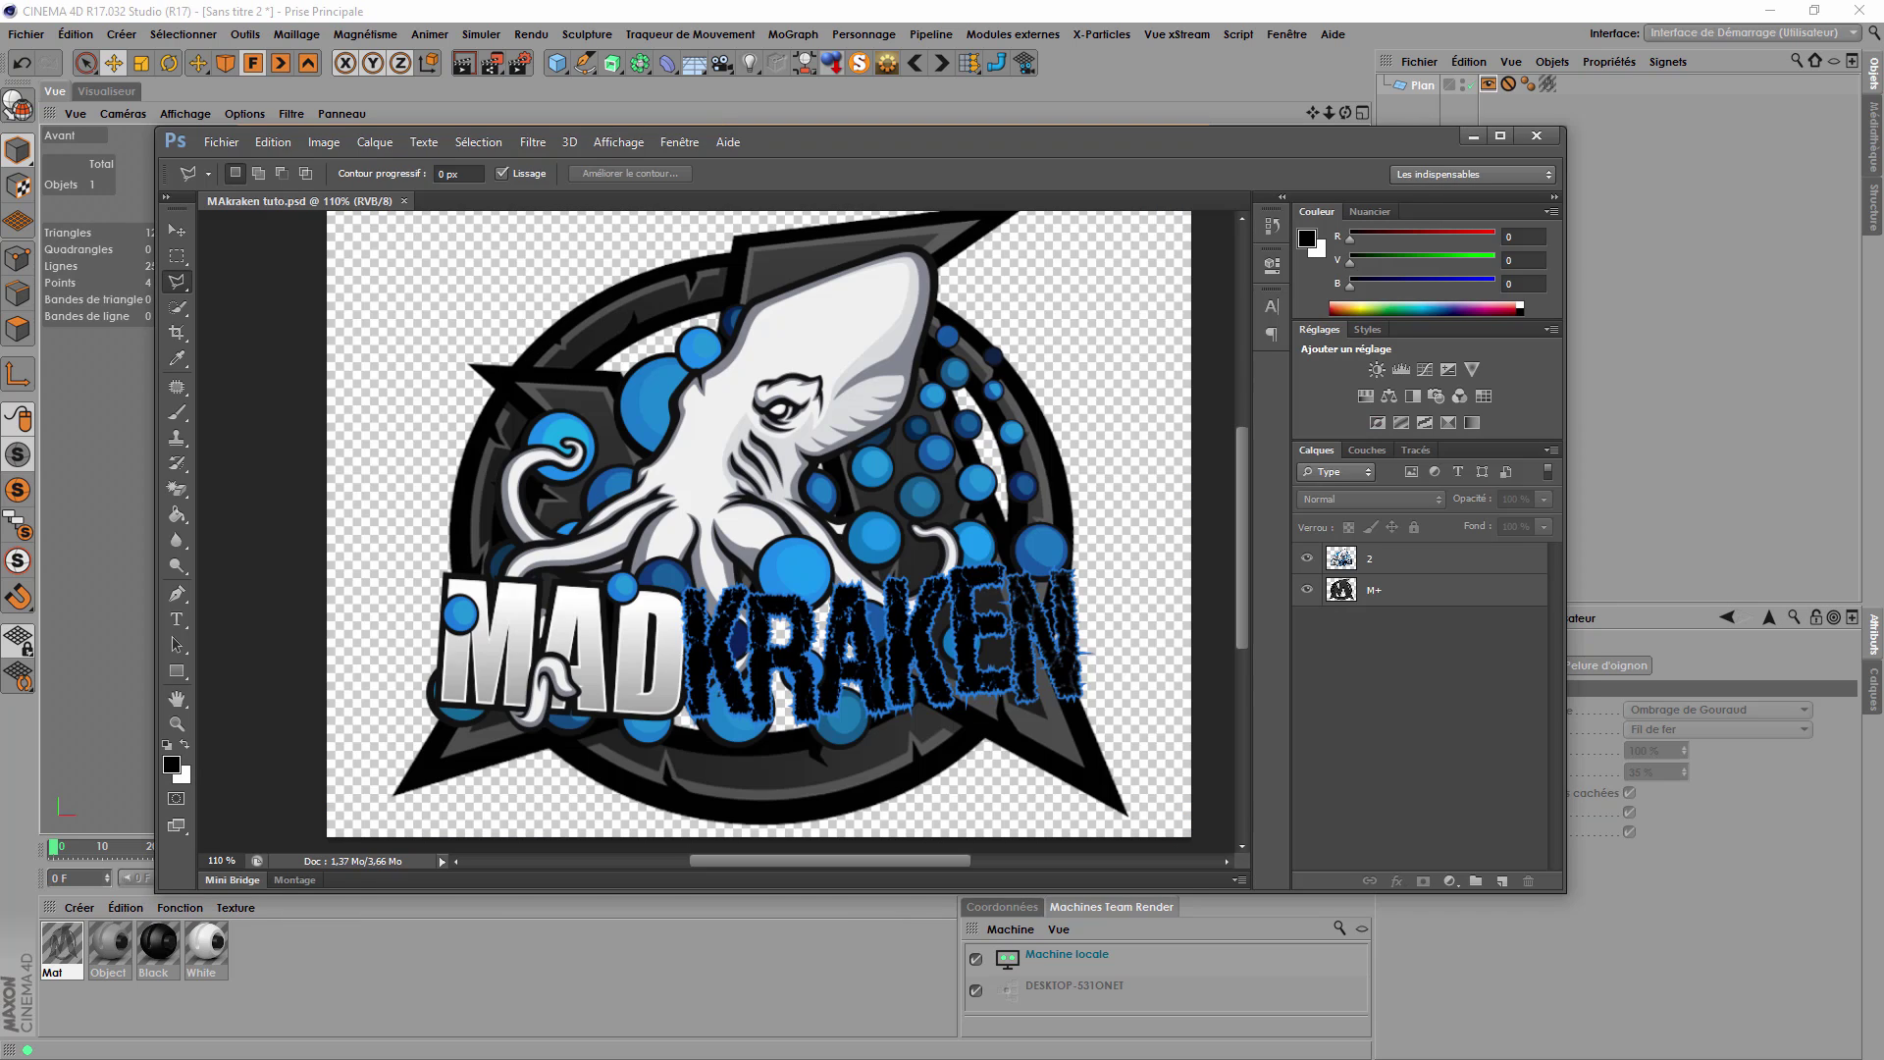
click(1307, 558)
click(221, 141)
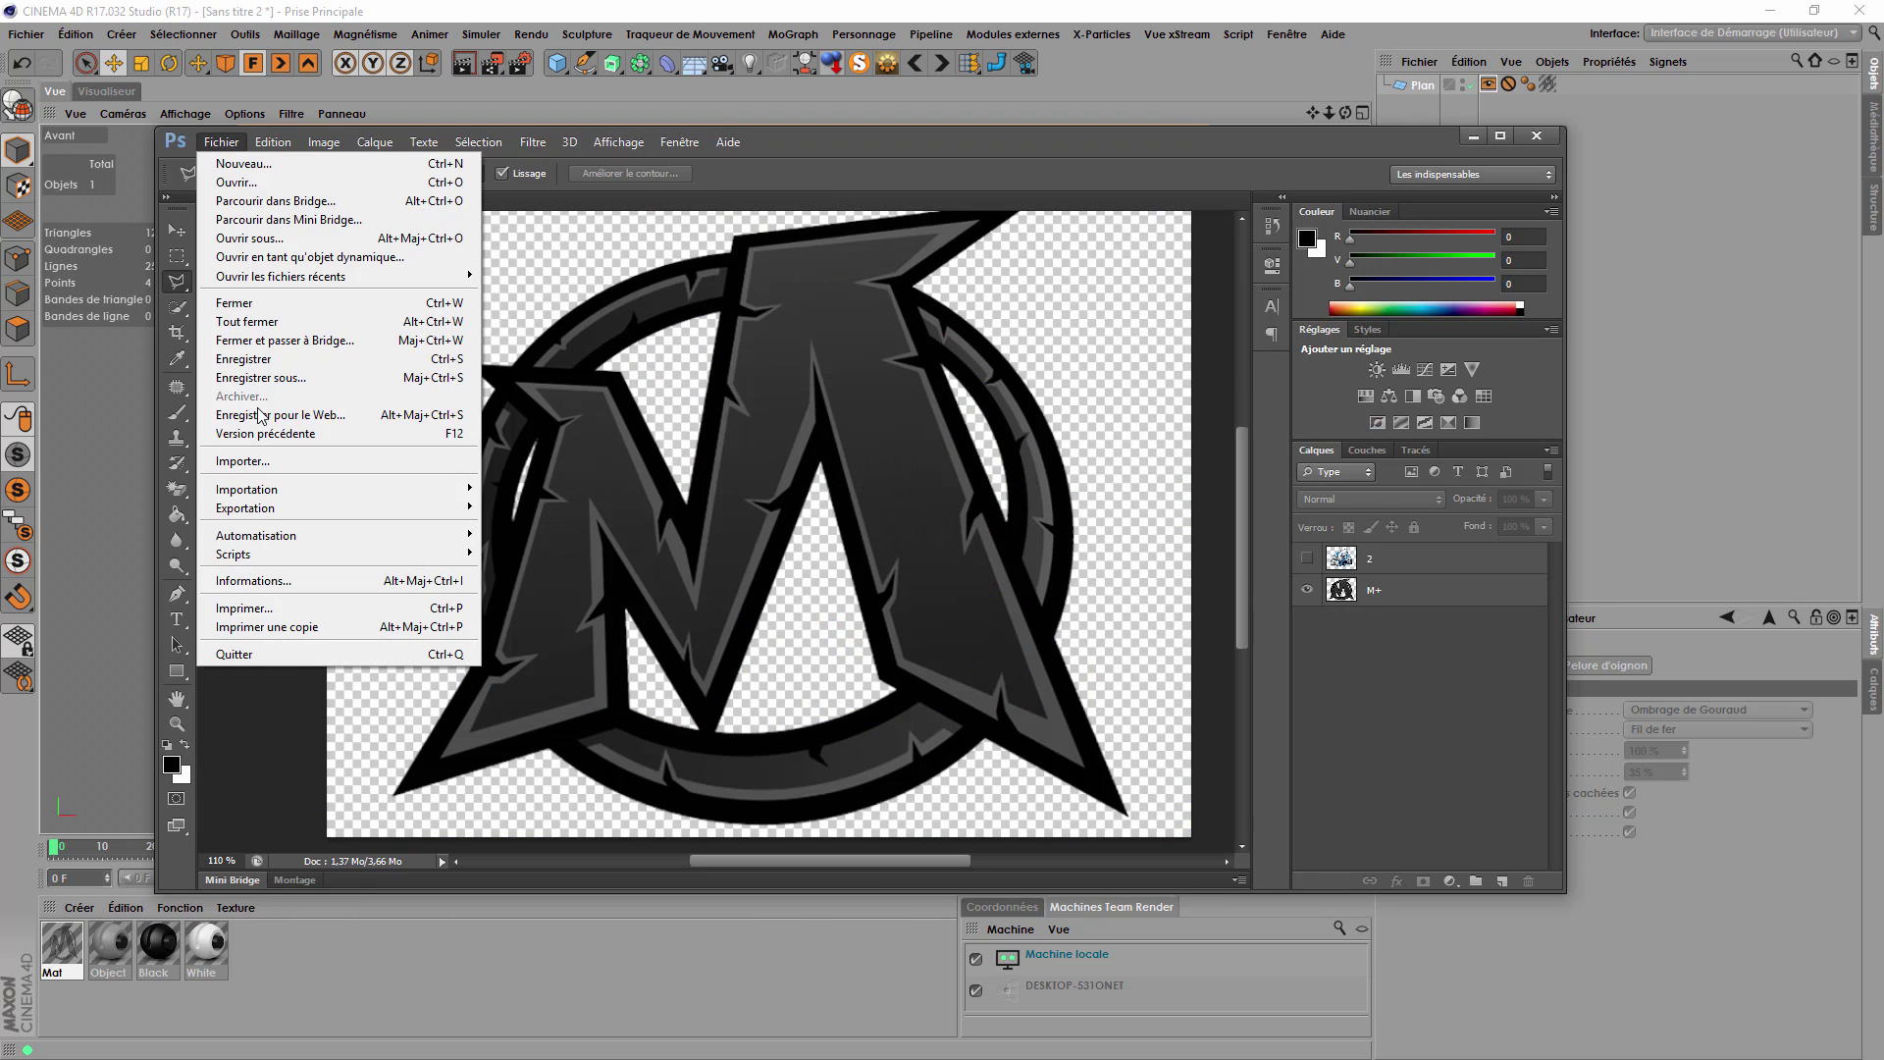
click(260, 377)
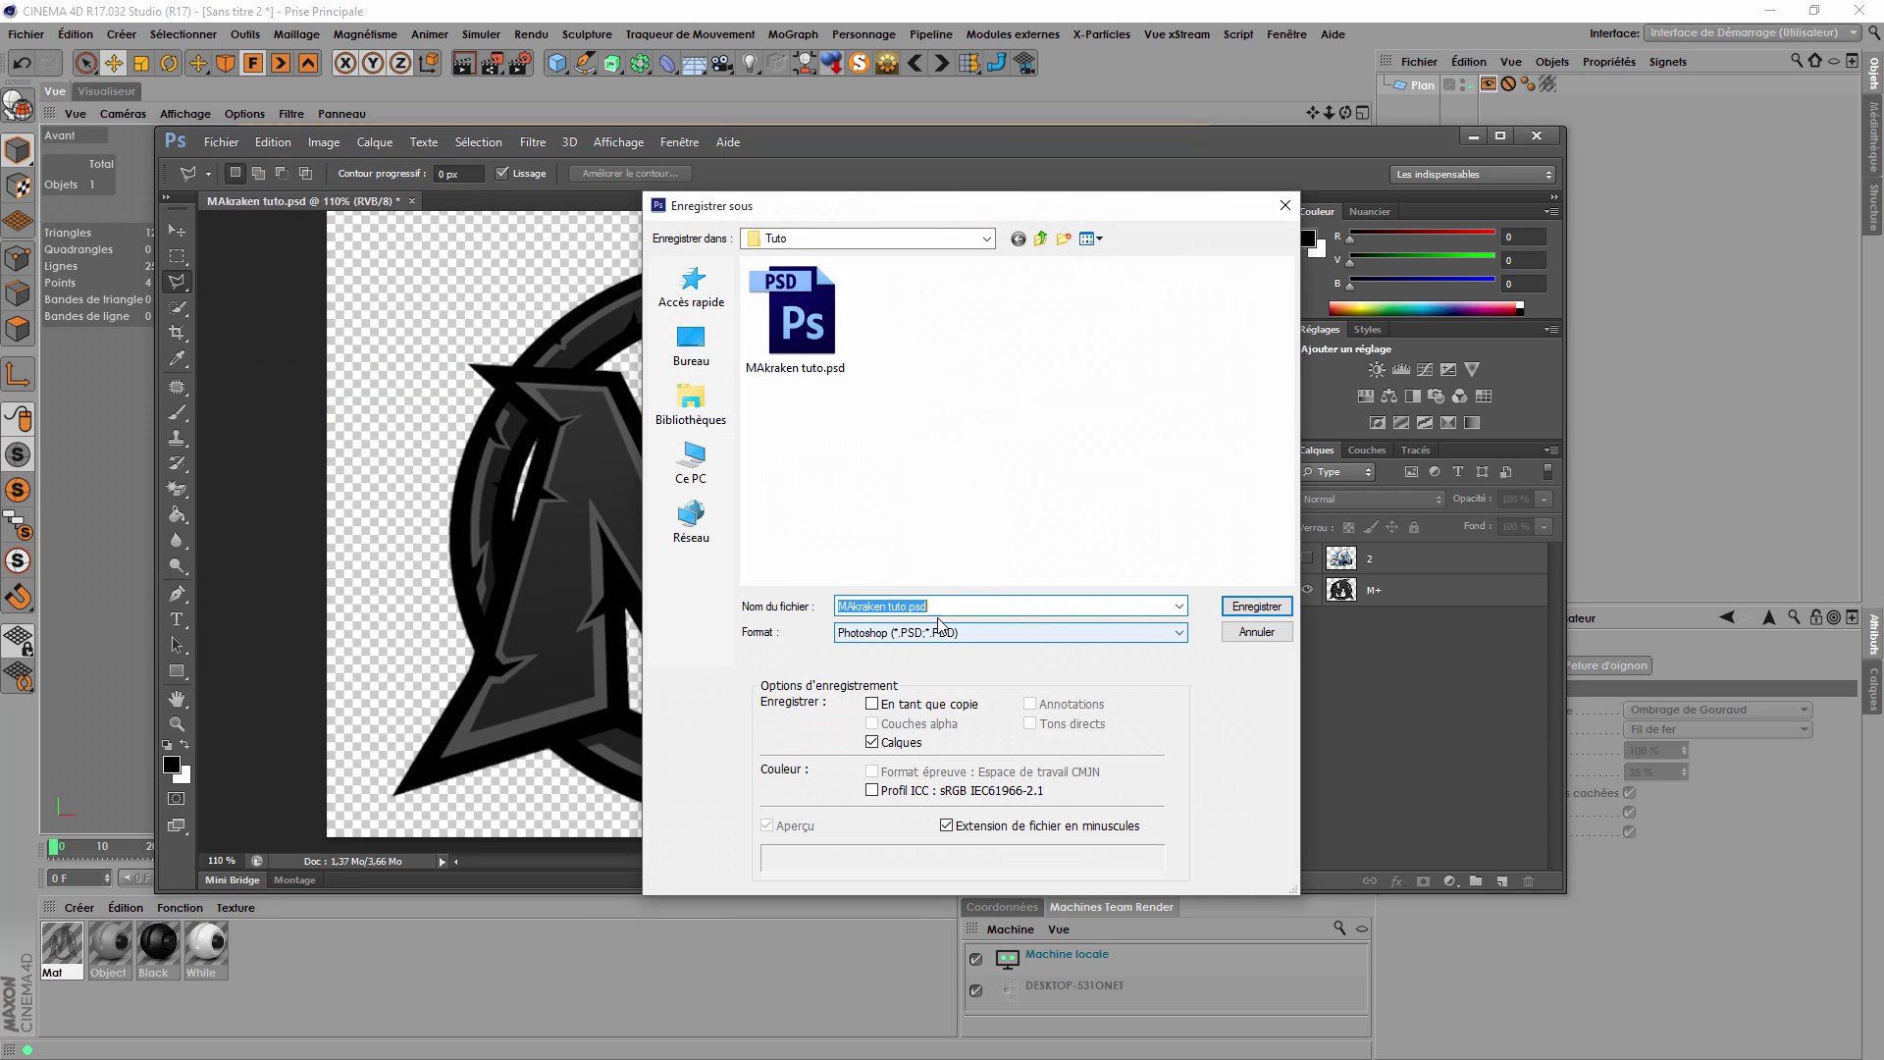
click(909, 608)
drag(864, 609, 545, 609)
key(Return)
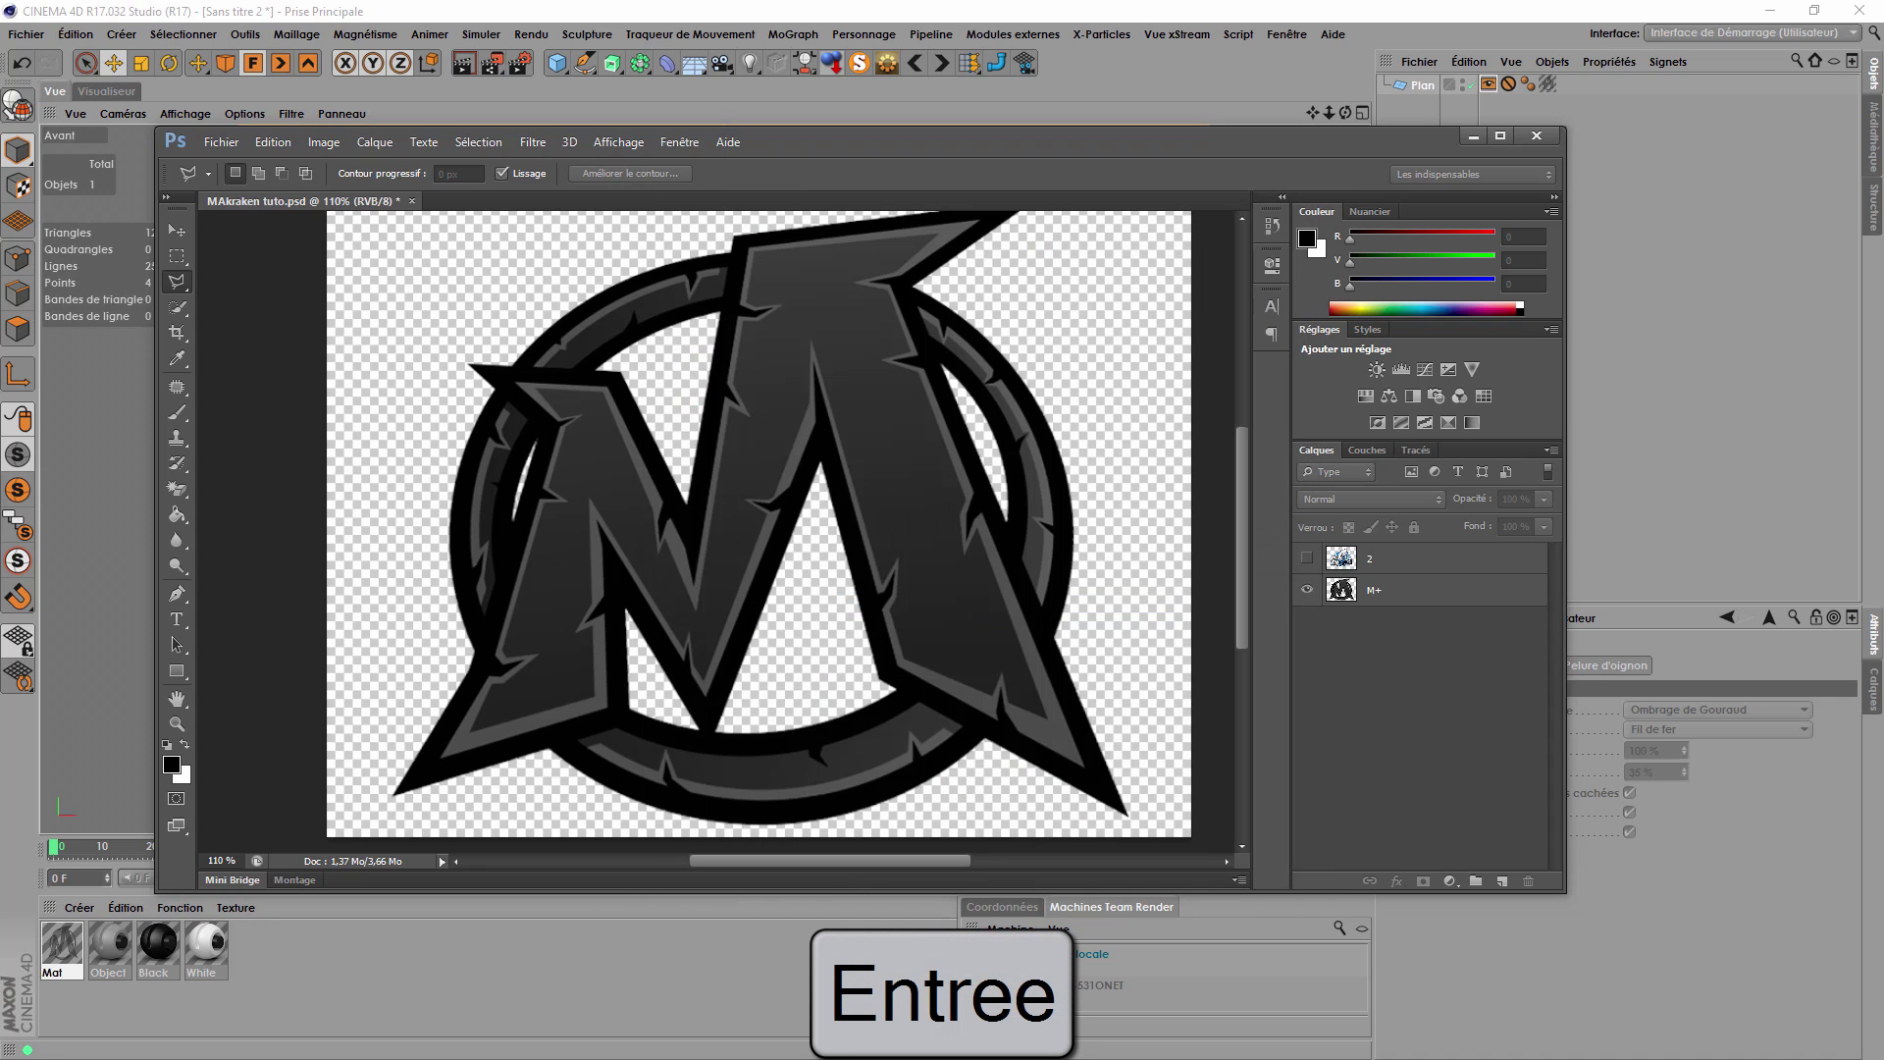
Minimize Photoshop to return to Cinema 4D and set the viewport camera to the front view (Face).
click(1478, 136)
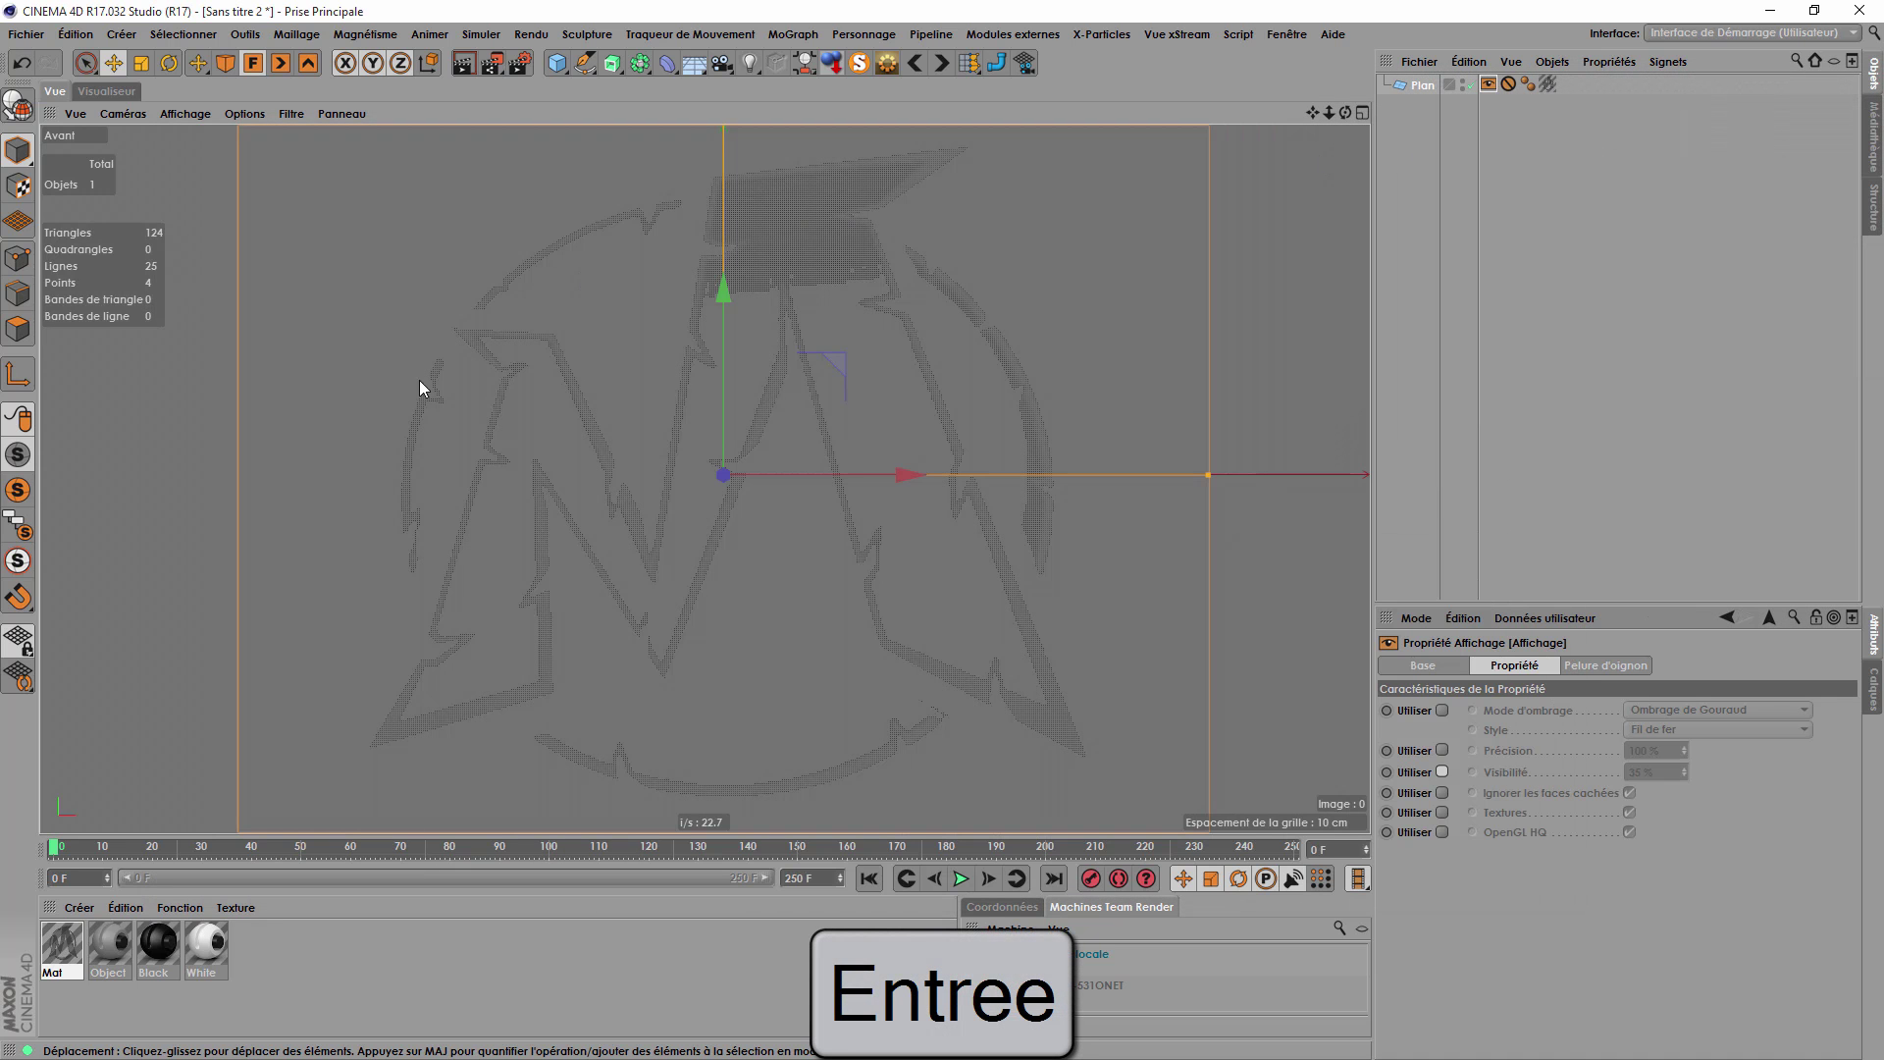
scroll(714, 563, down, 3)
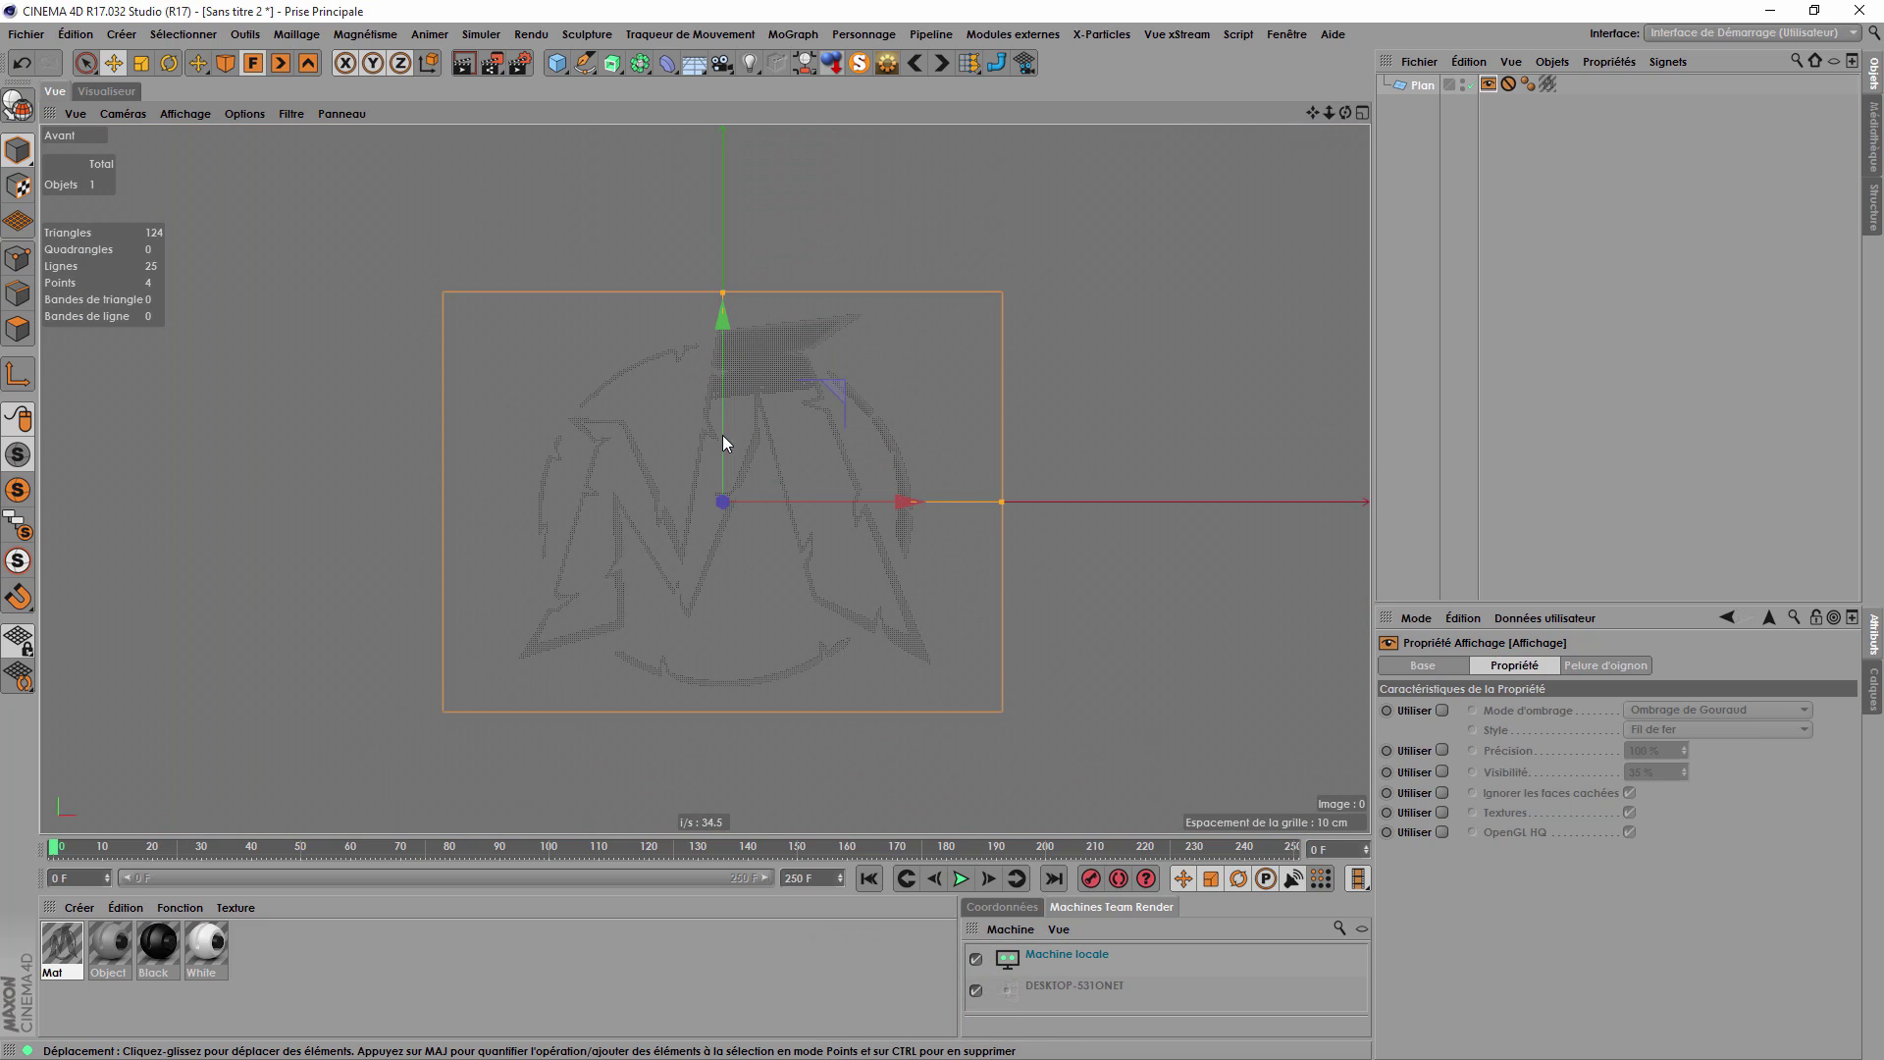
click(122, 114)
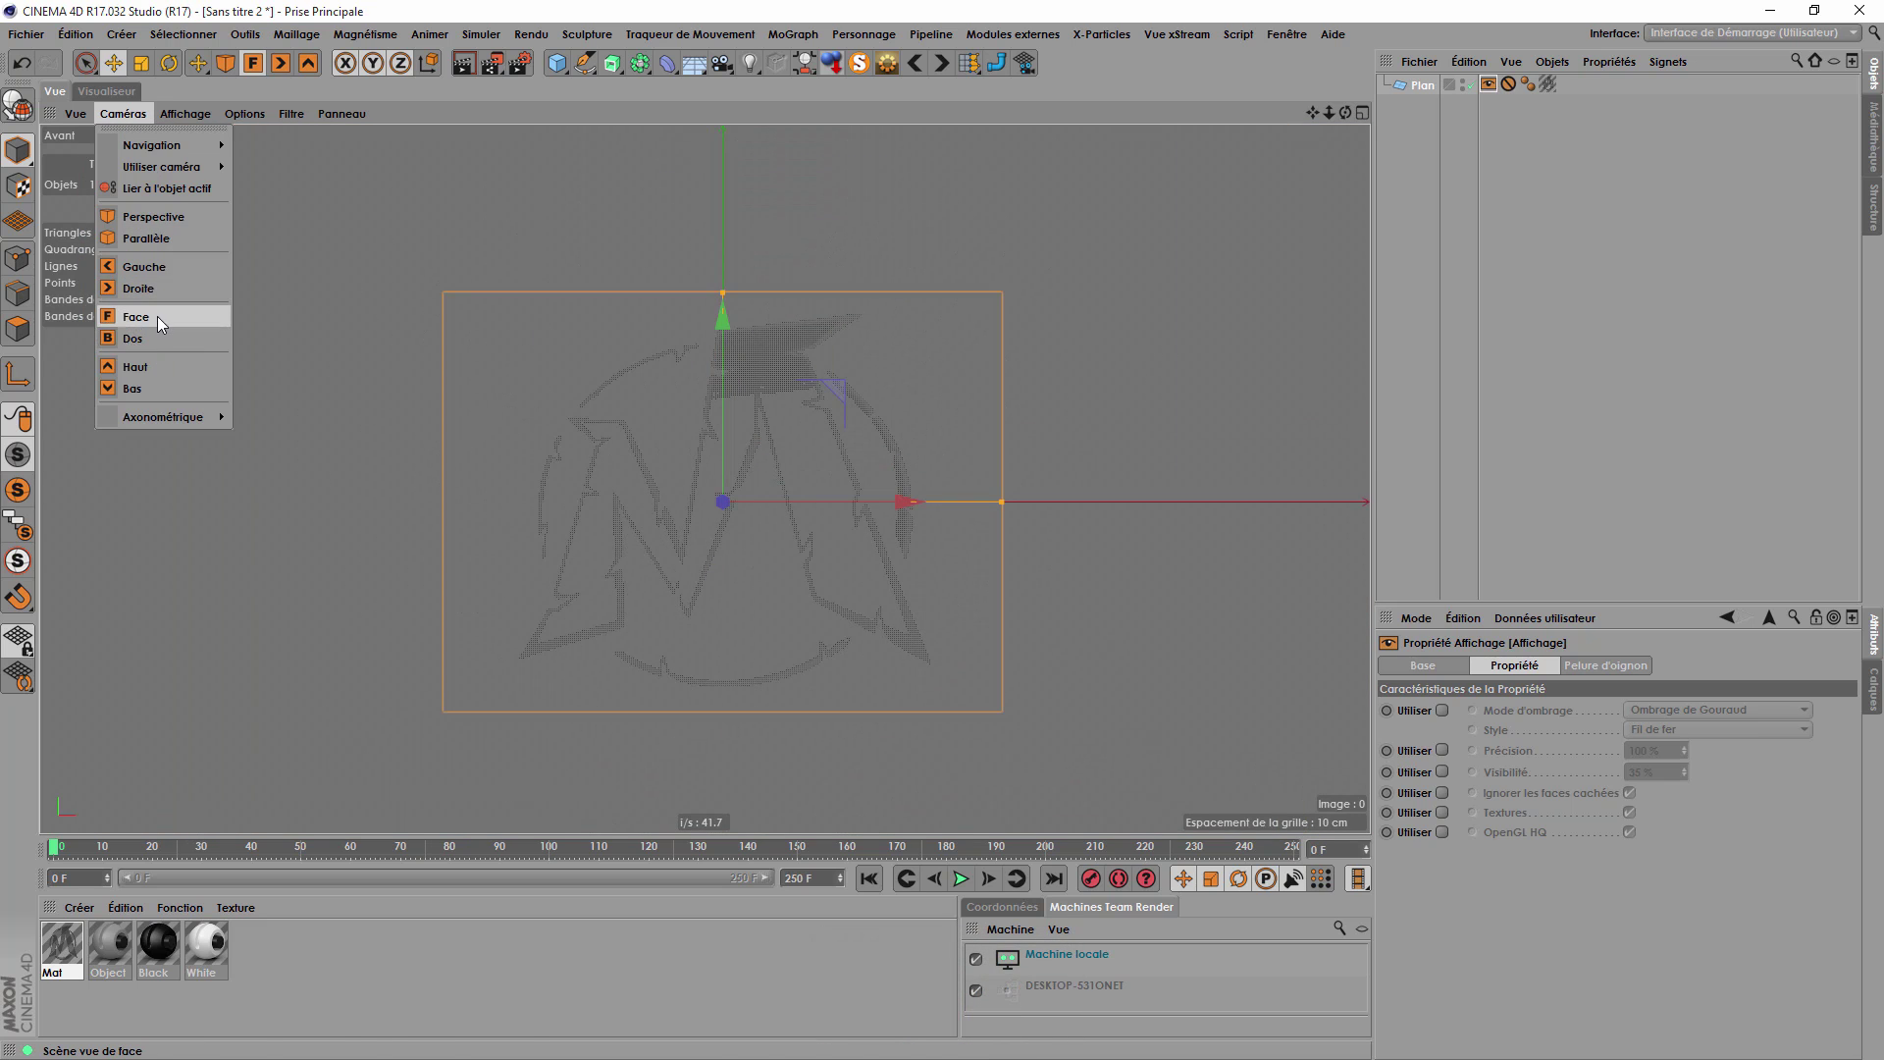
click(157, 316)
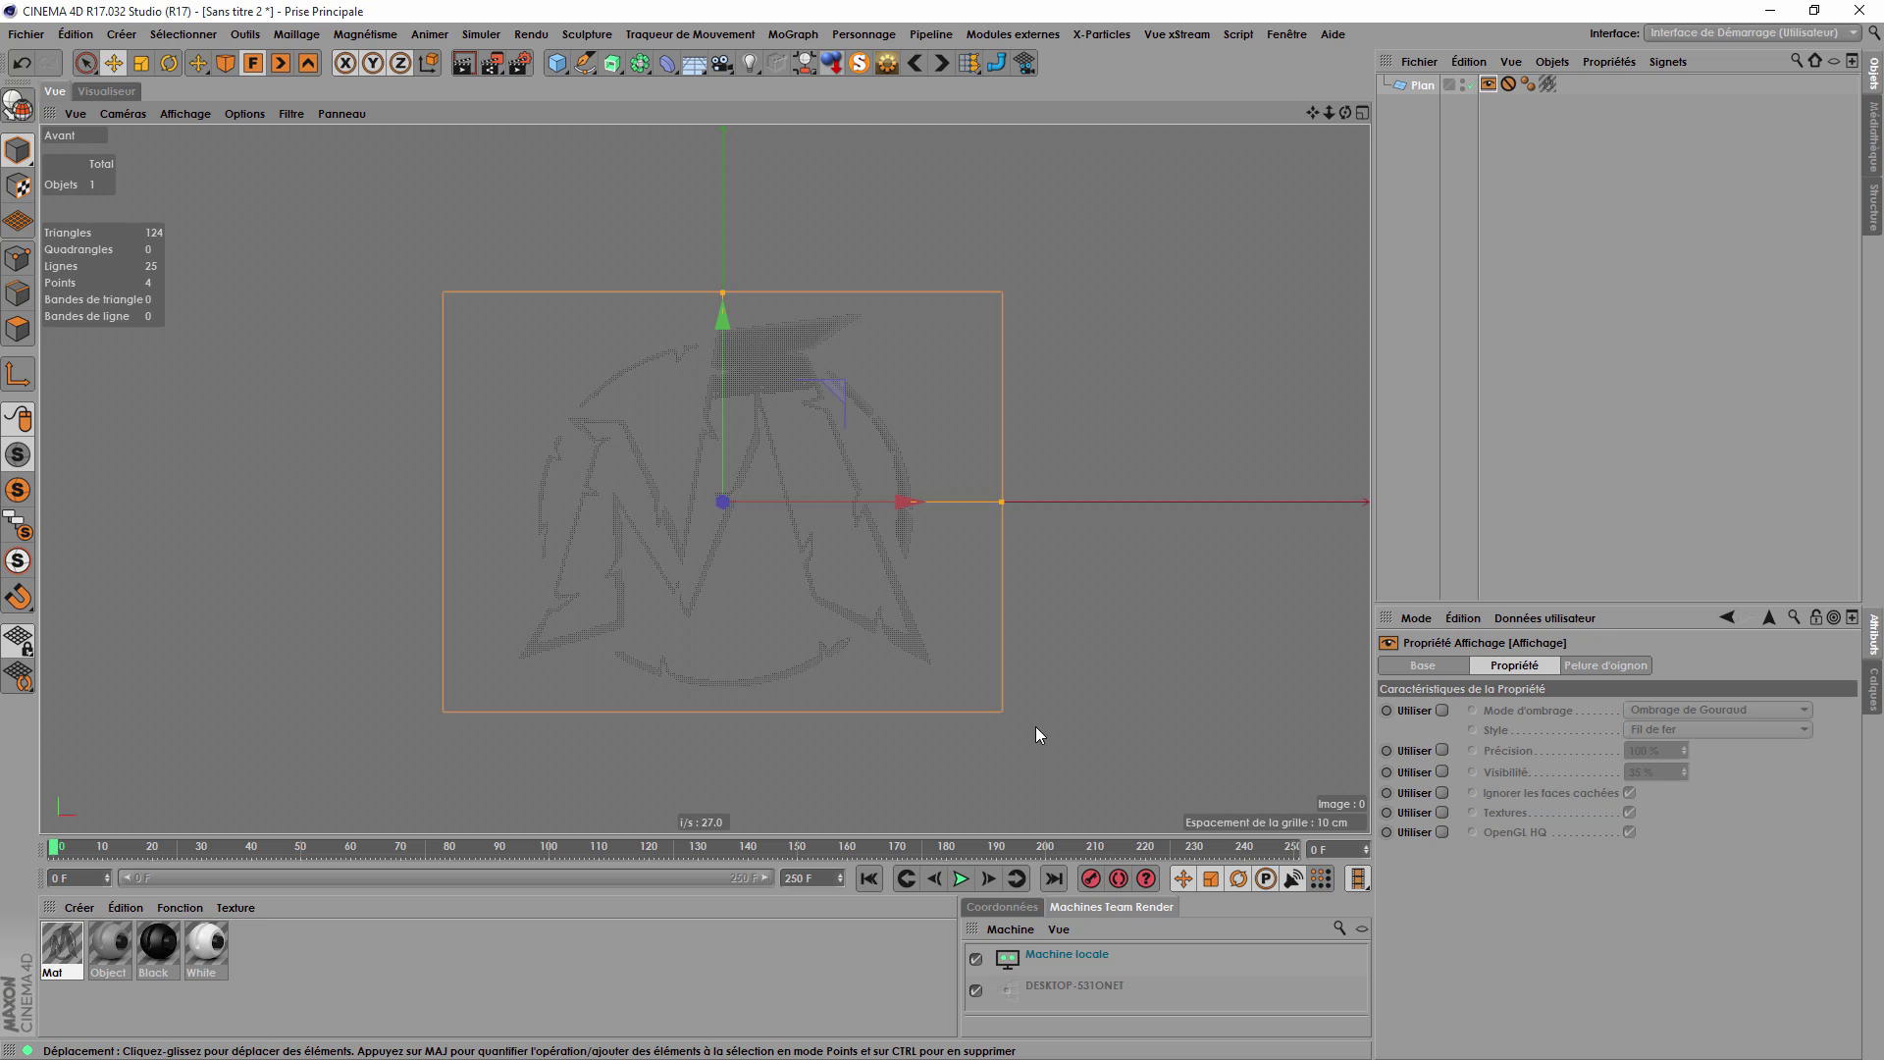
Load M.psd from the Tuto folder as the background image of the front view.
key(shift+v)
click(1688, 672)
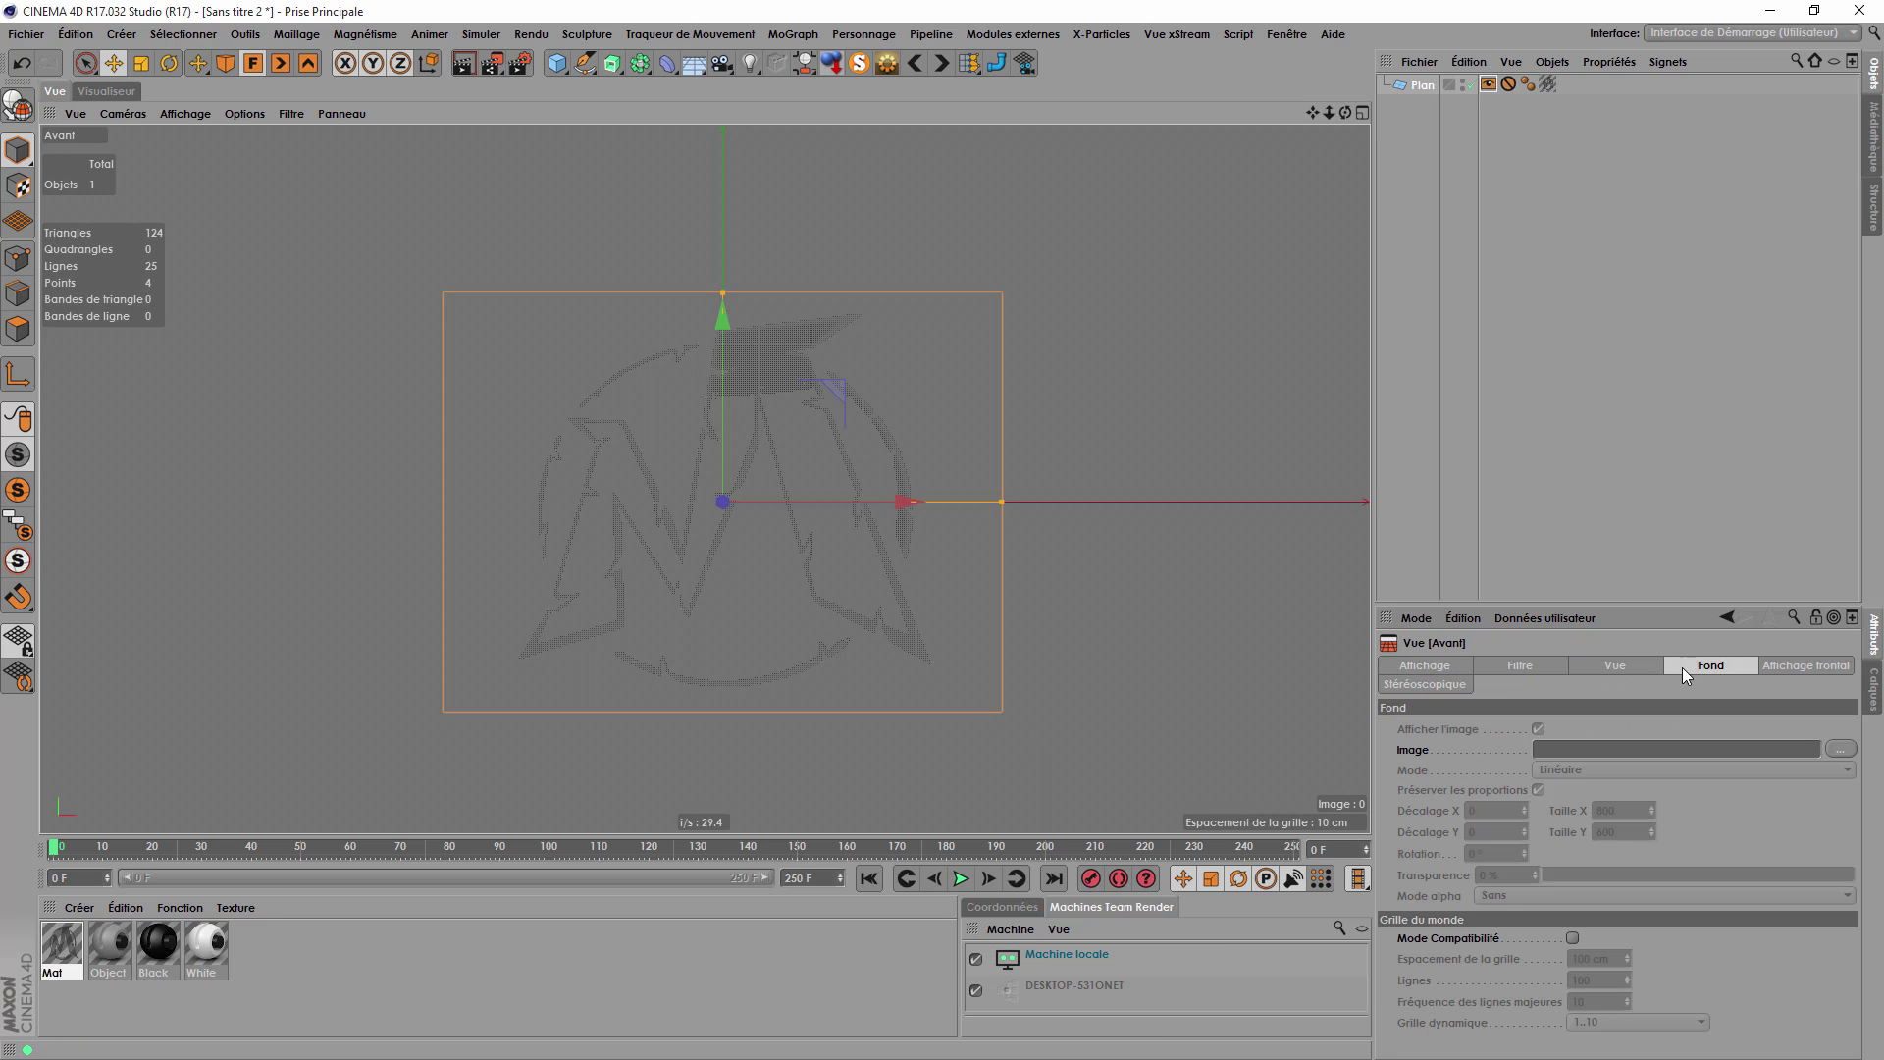
click(1840, 748)
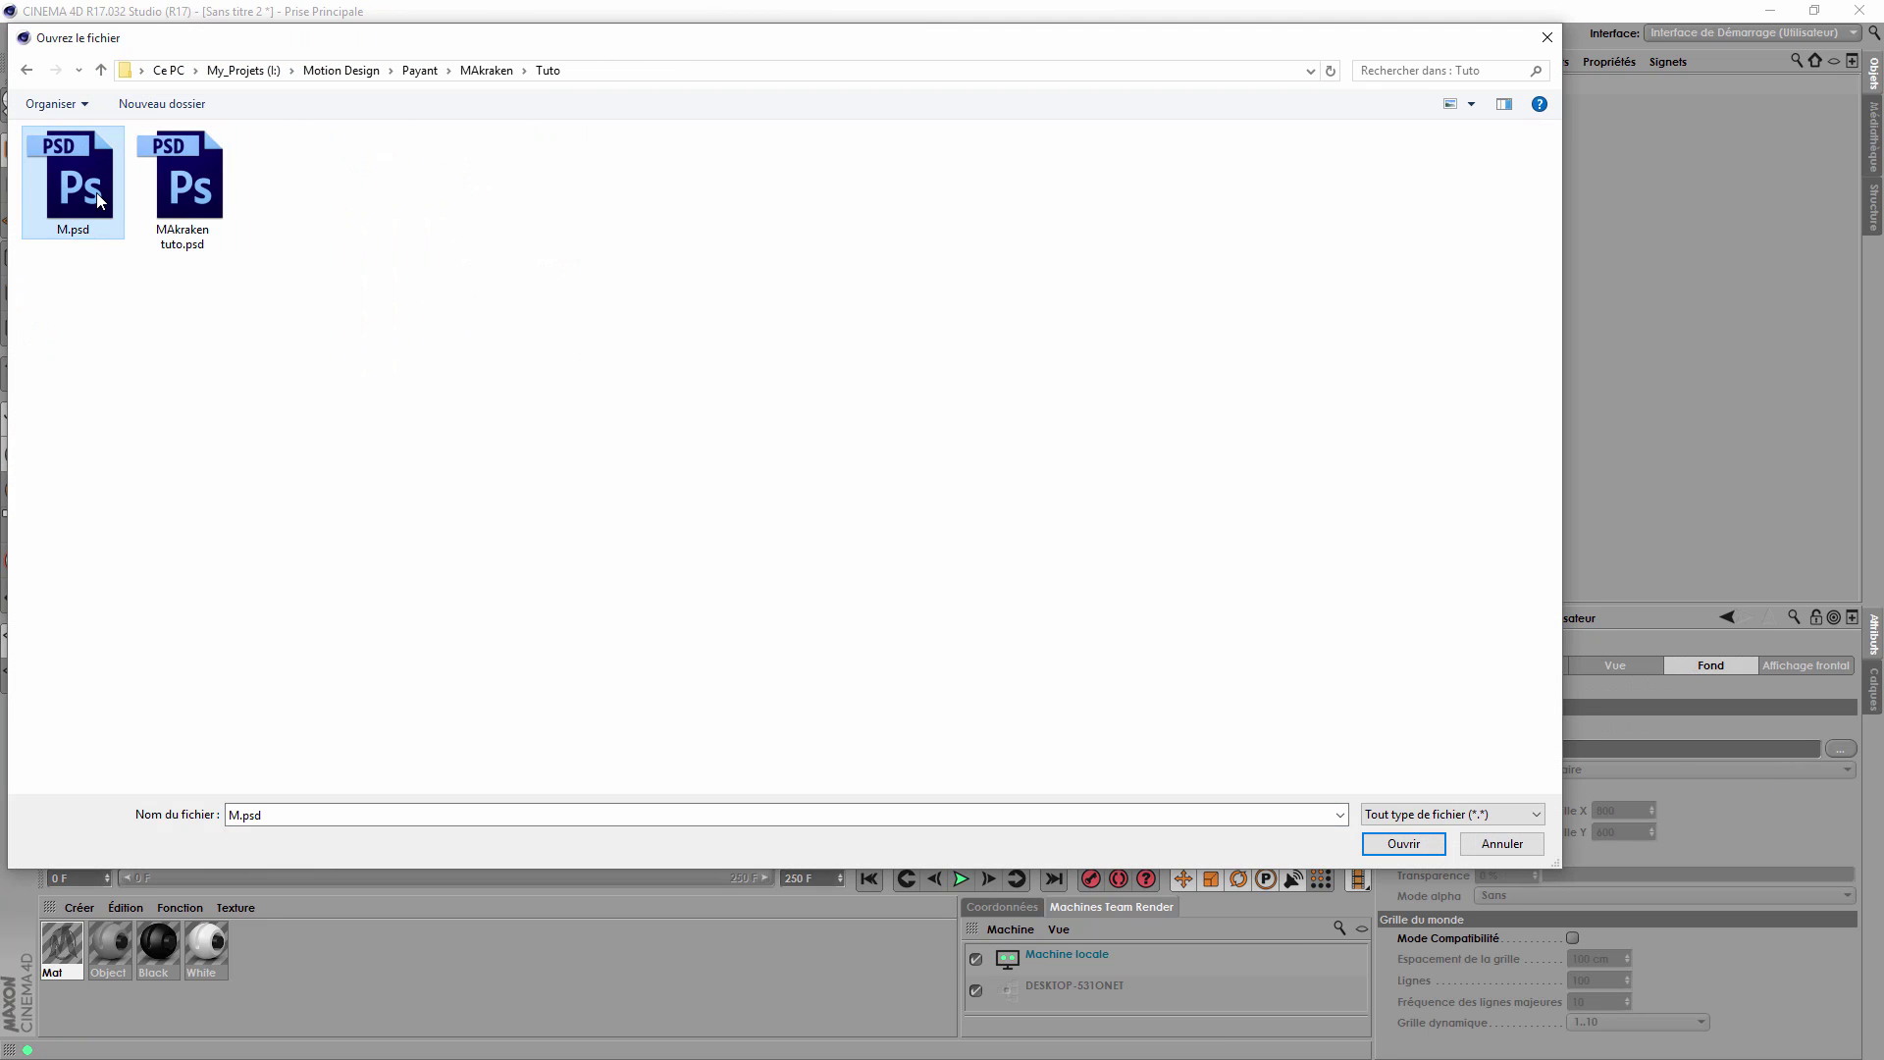
key(Return)
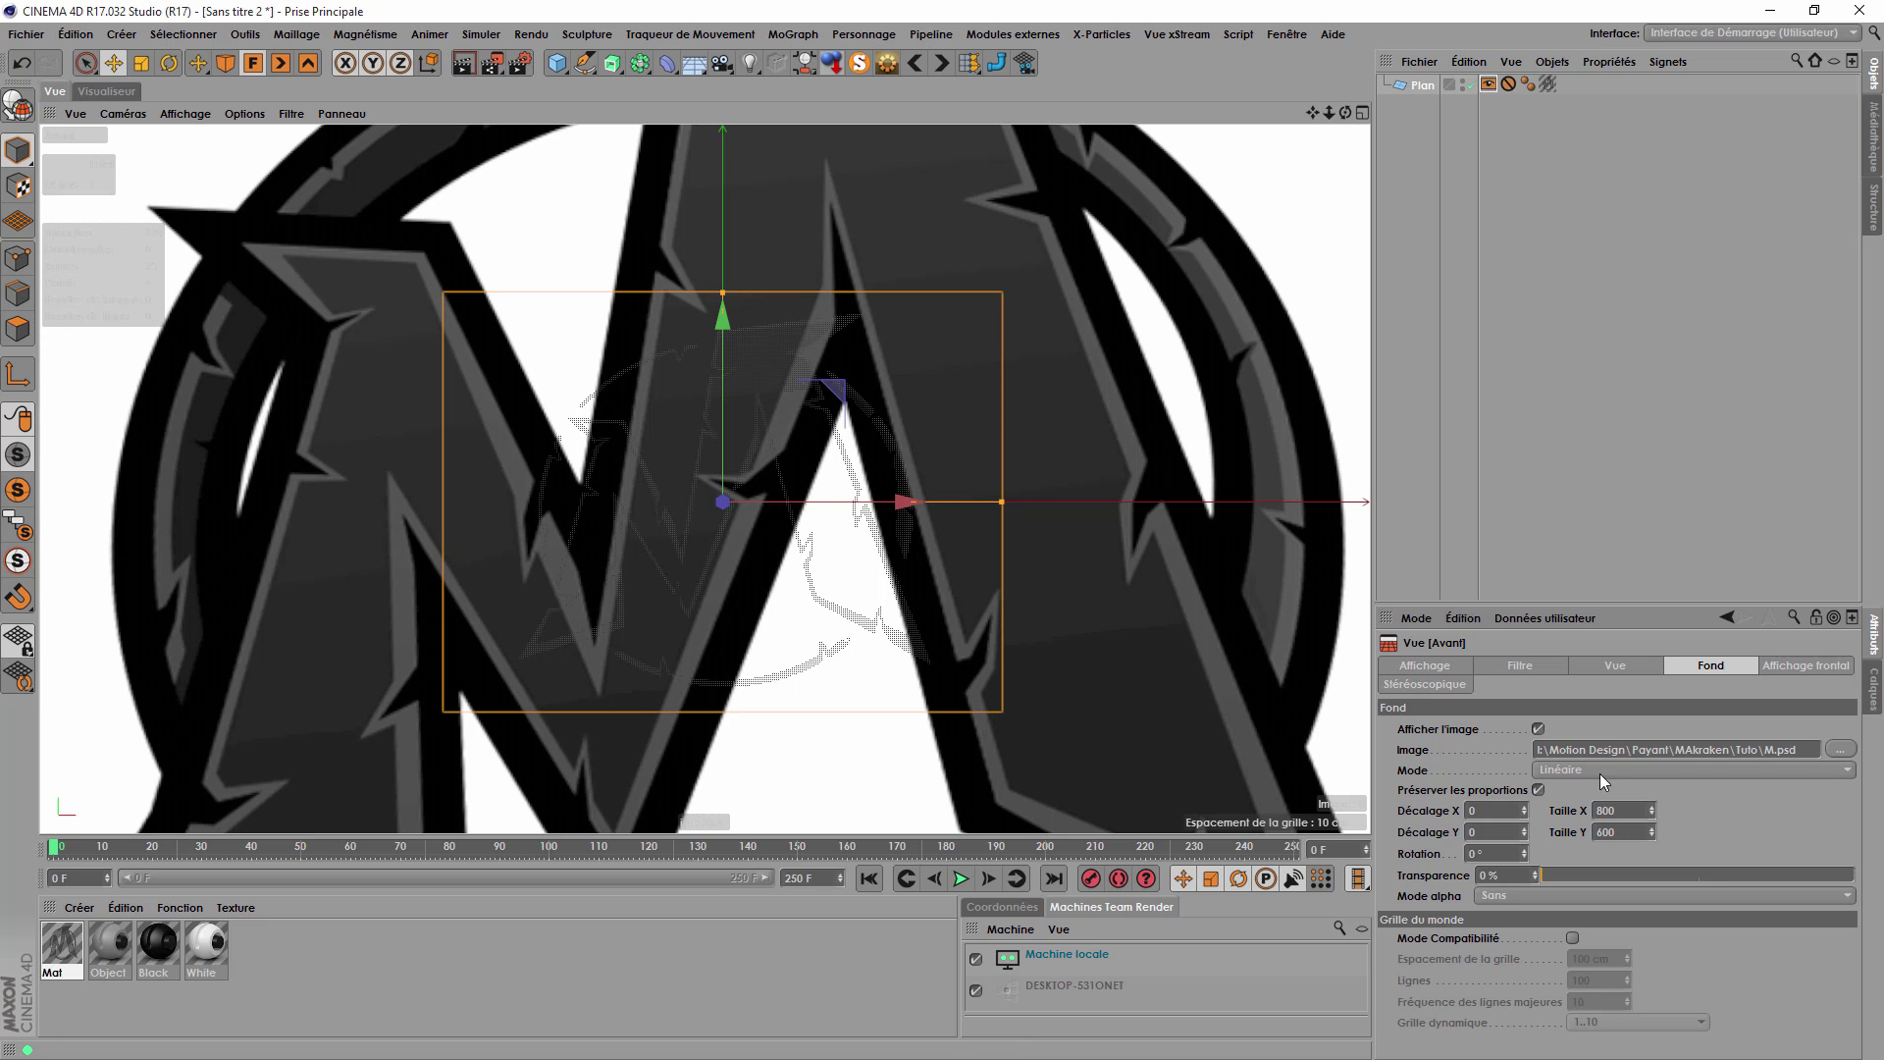
Reload M.psd as the front view's background image and delete the plane object from the scene.
click(1843, 751)
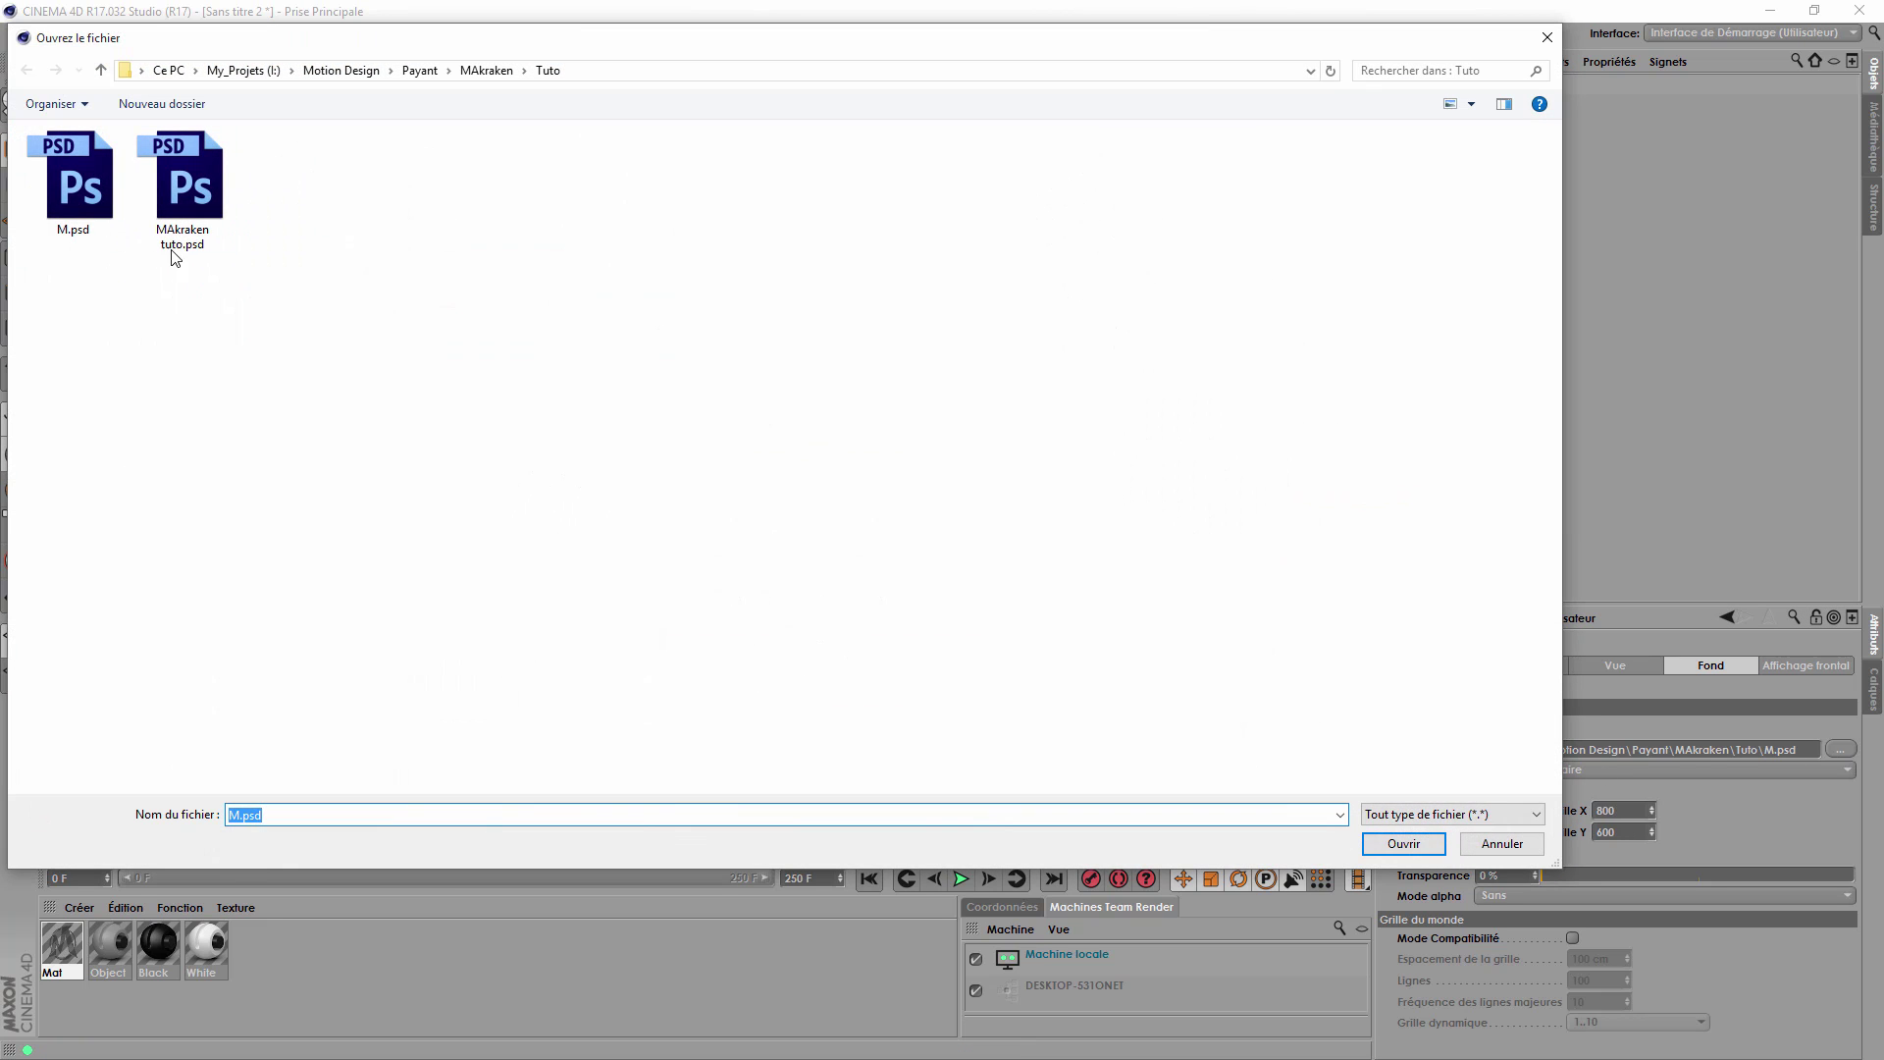
click(1398, 836)
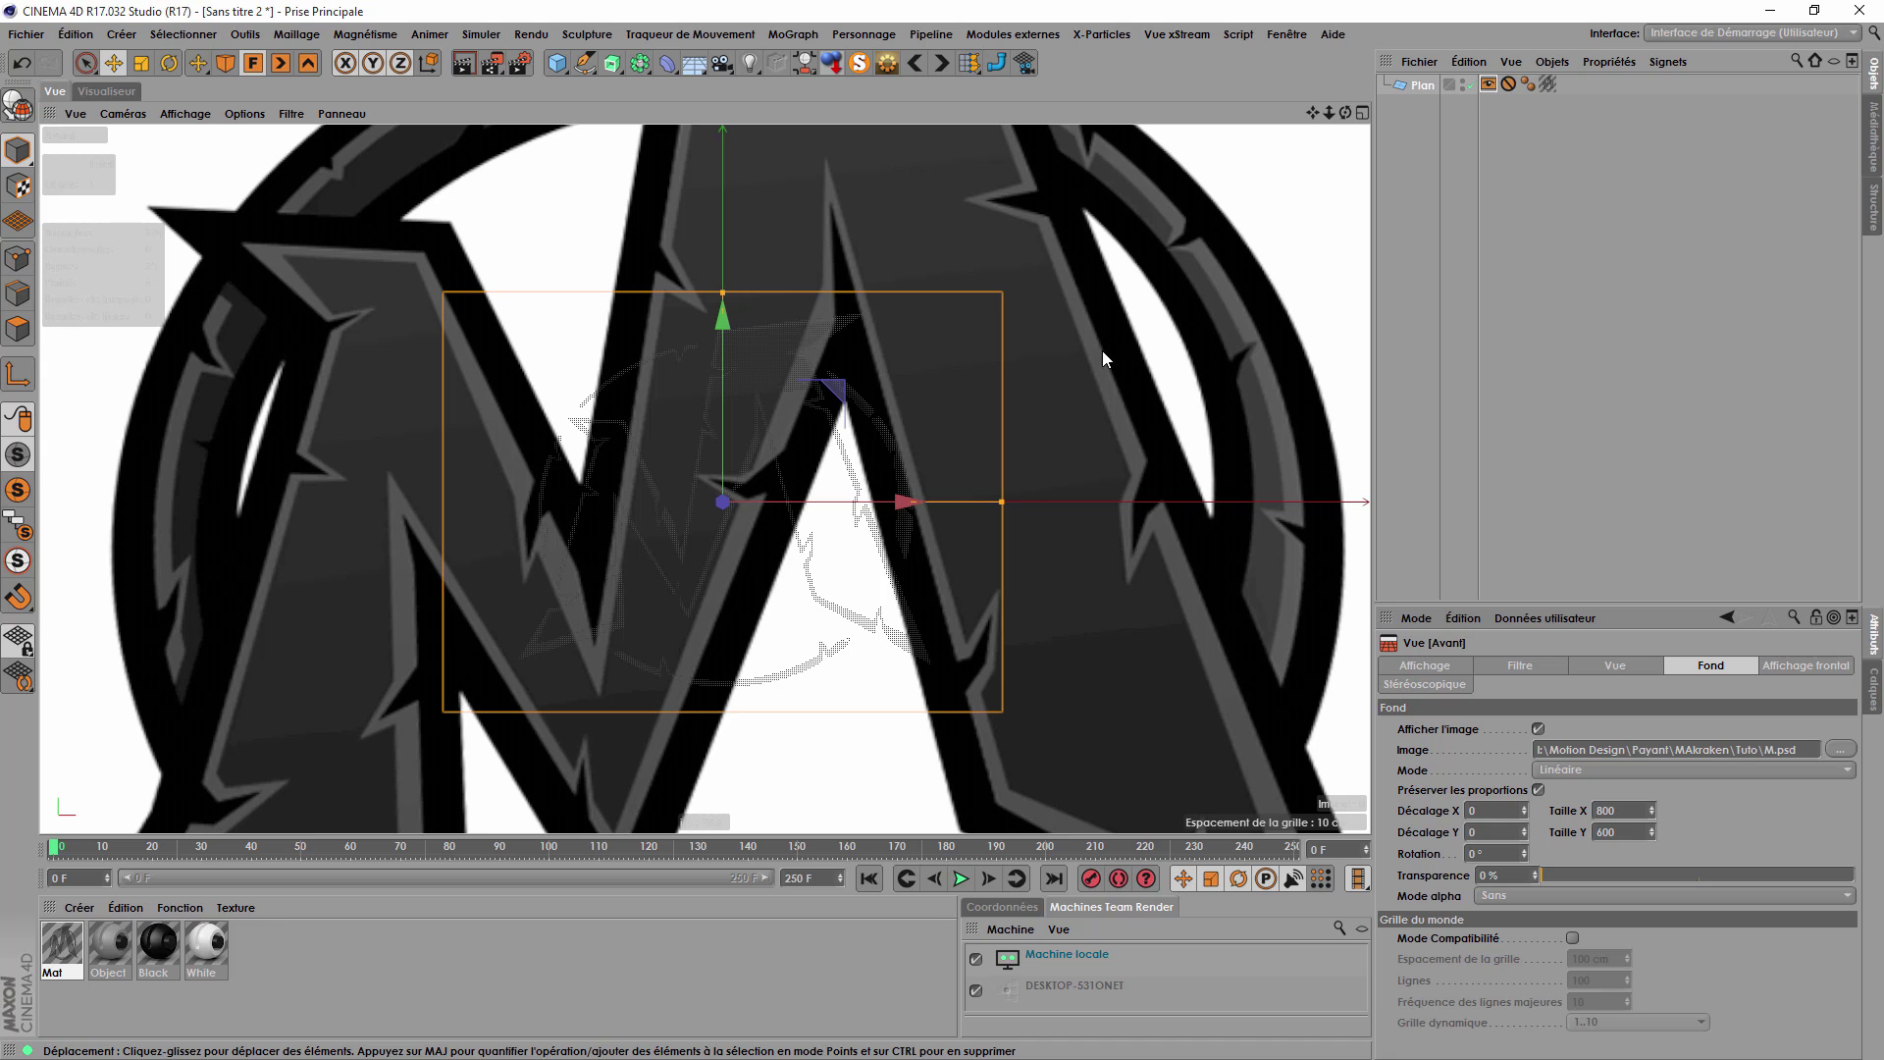
click(1425, 86)
key(Delete)
key(h)
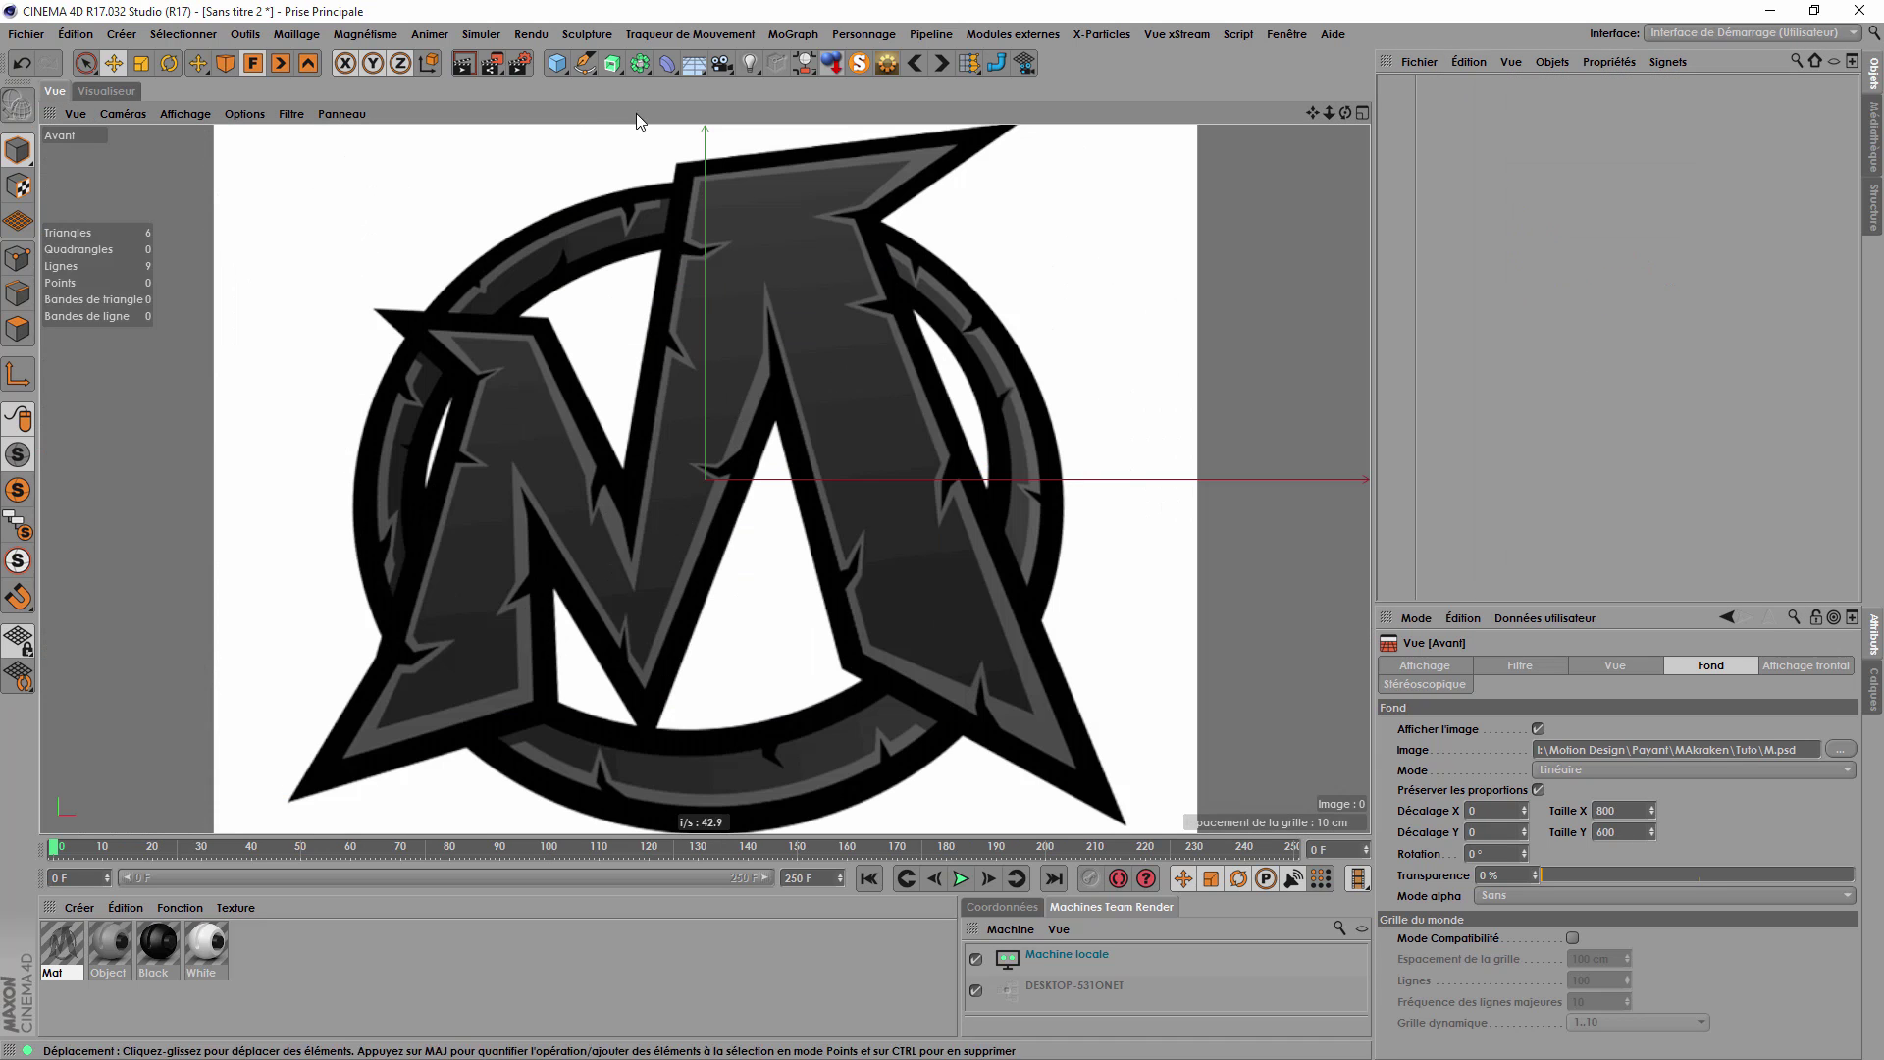
Add a cube as a size reference and scale the front view's background image to 269 by 201.75, keeping its proportions.
click(557, 64)
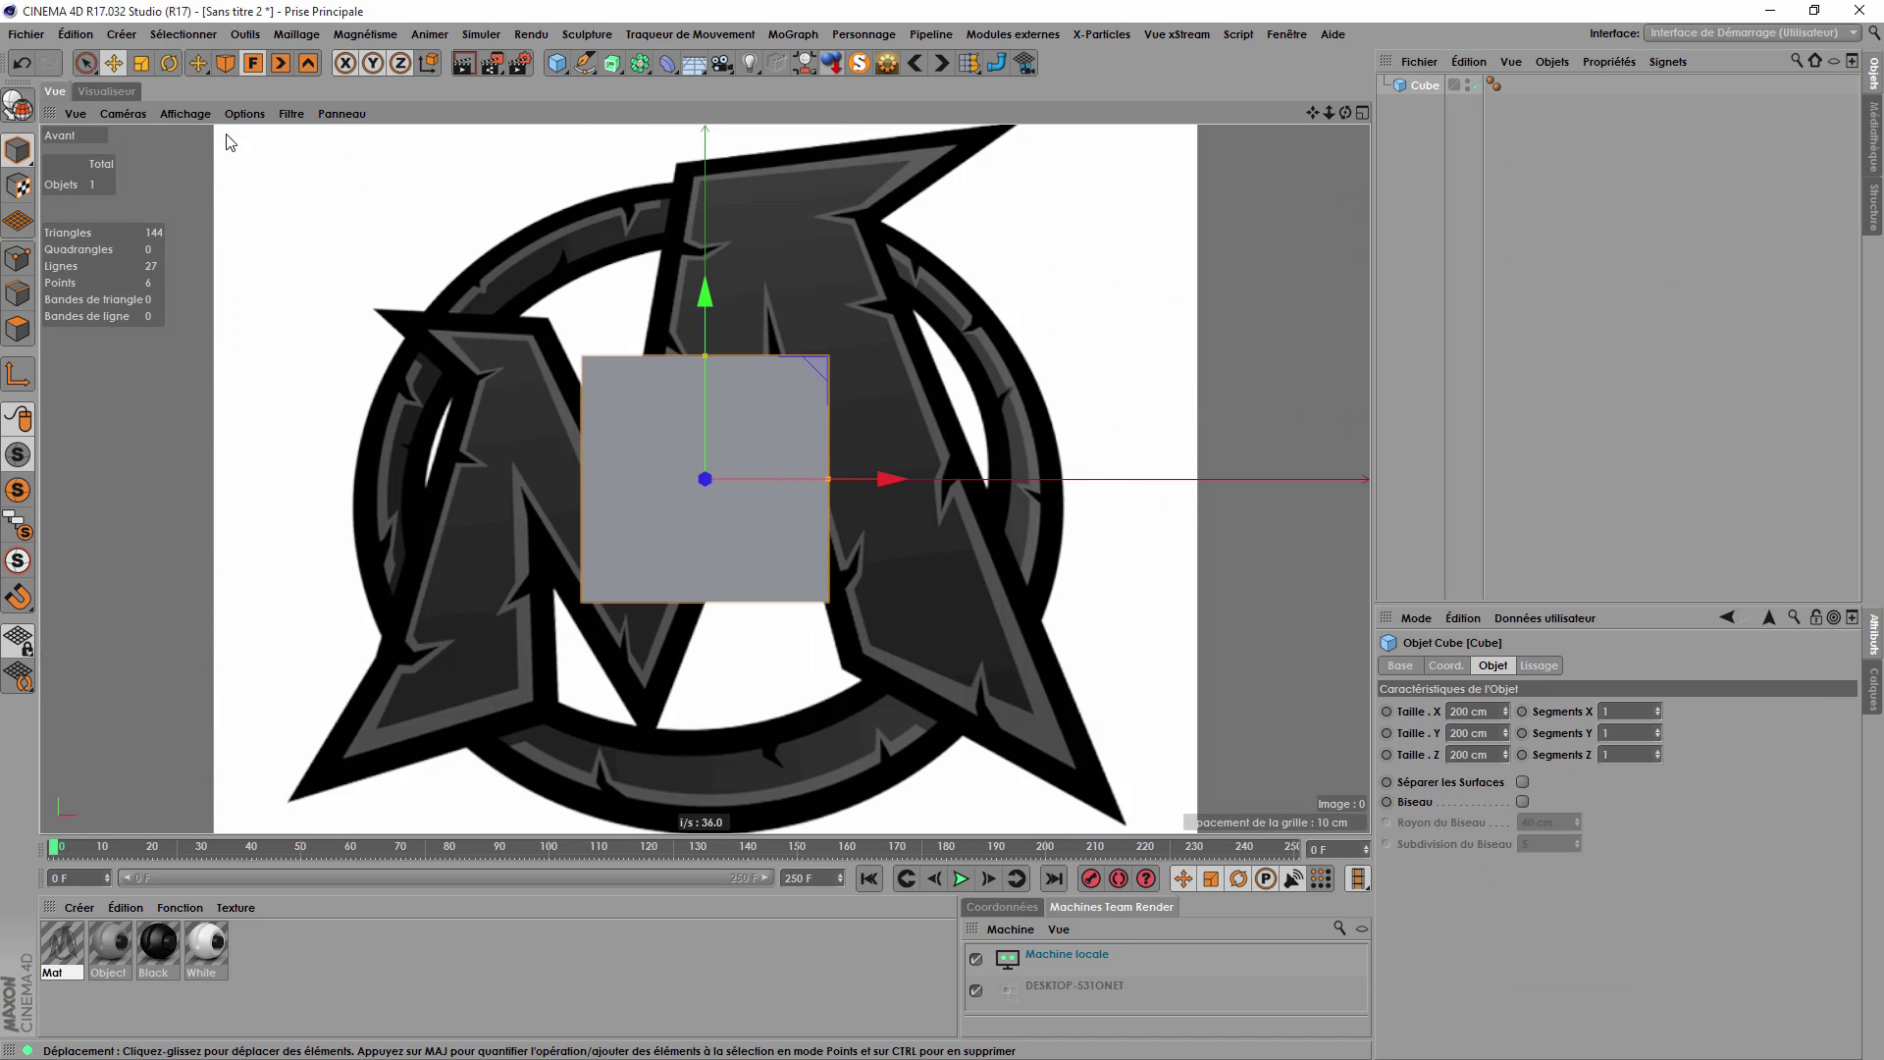
click(201, 114)
click(250, 114)
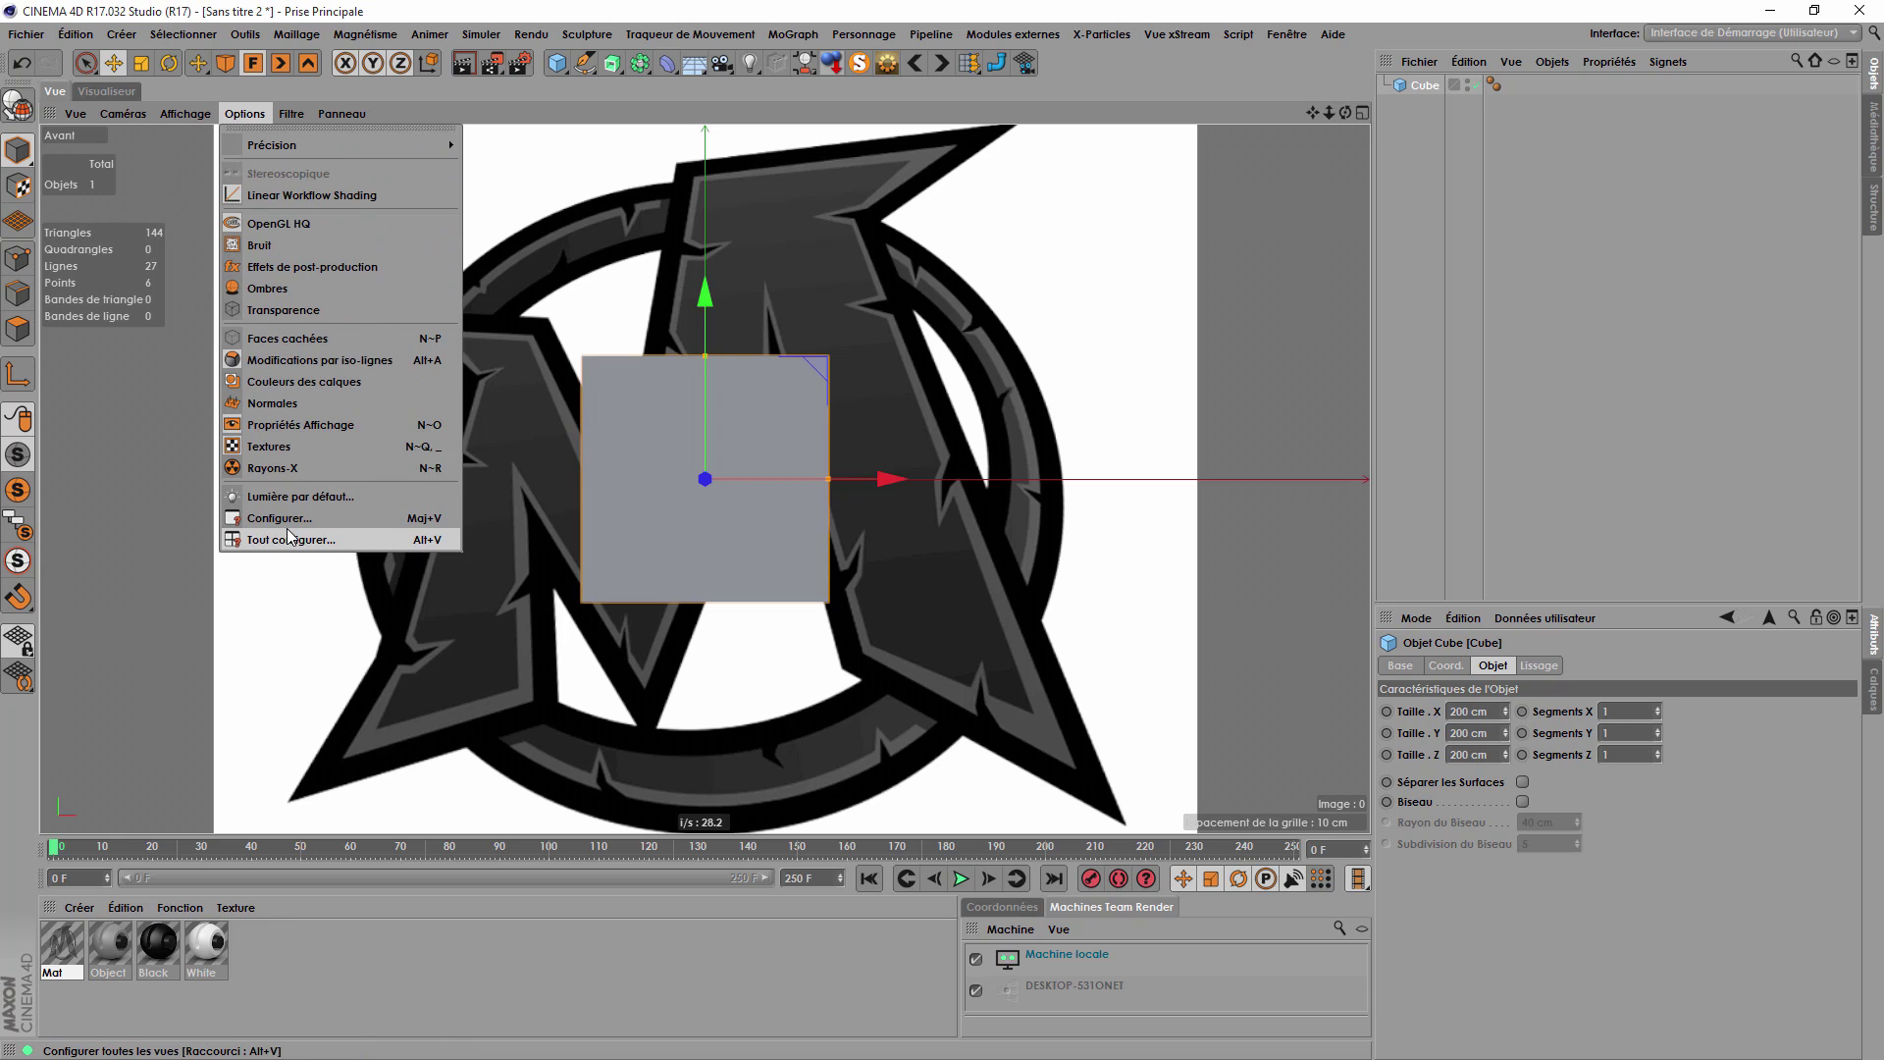
click(398, 518)
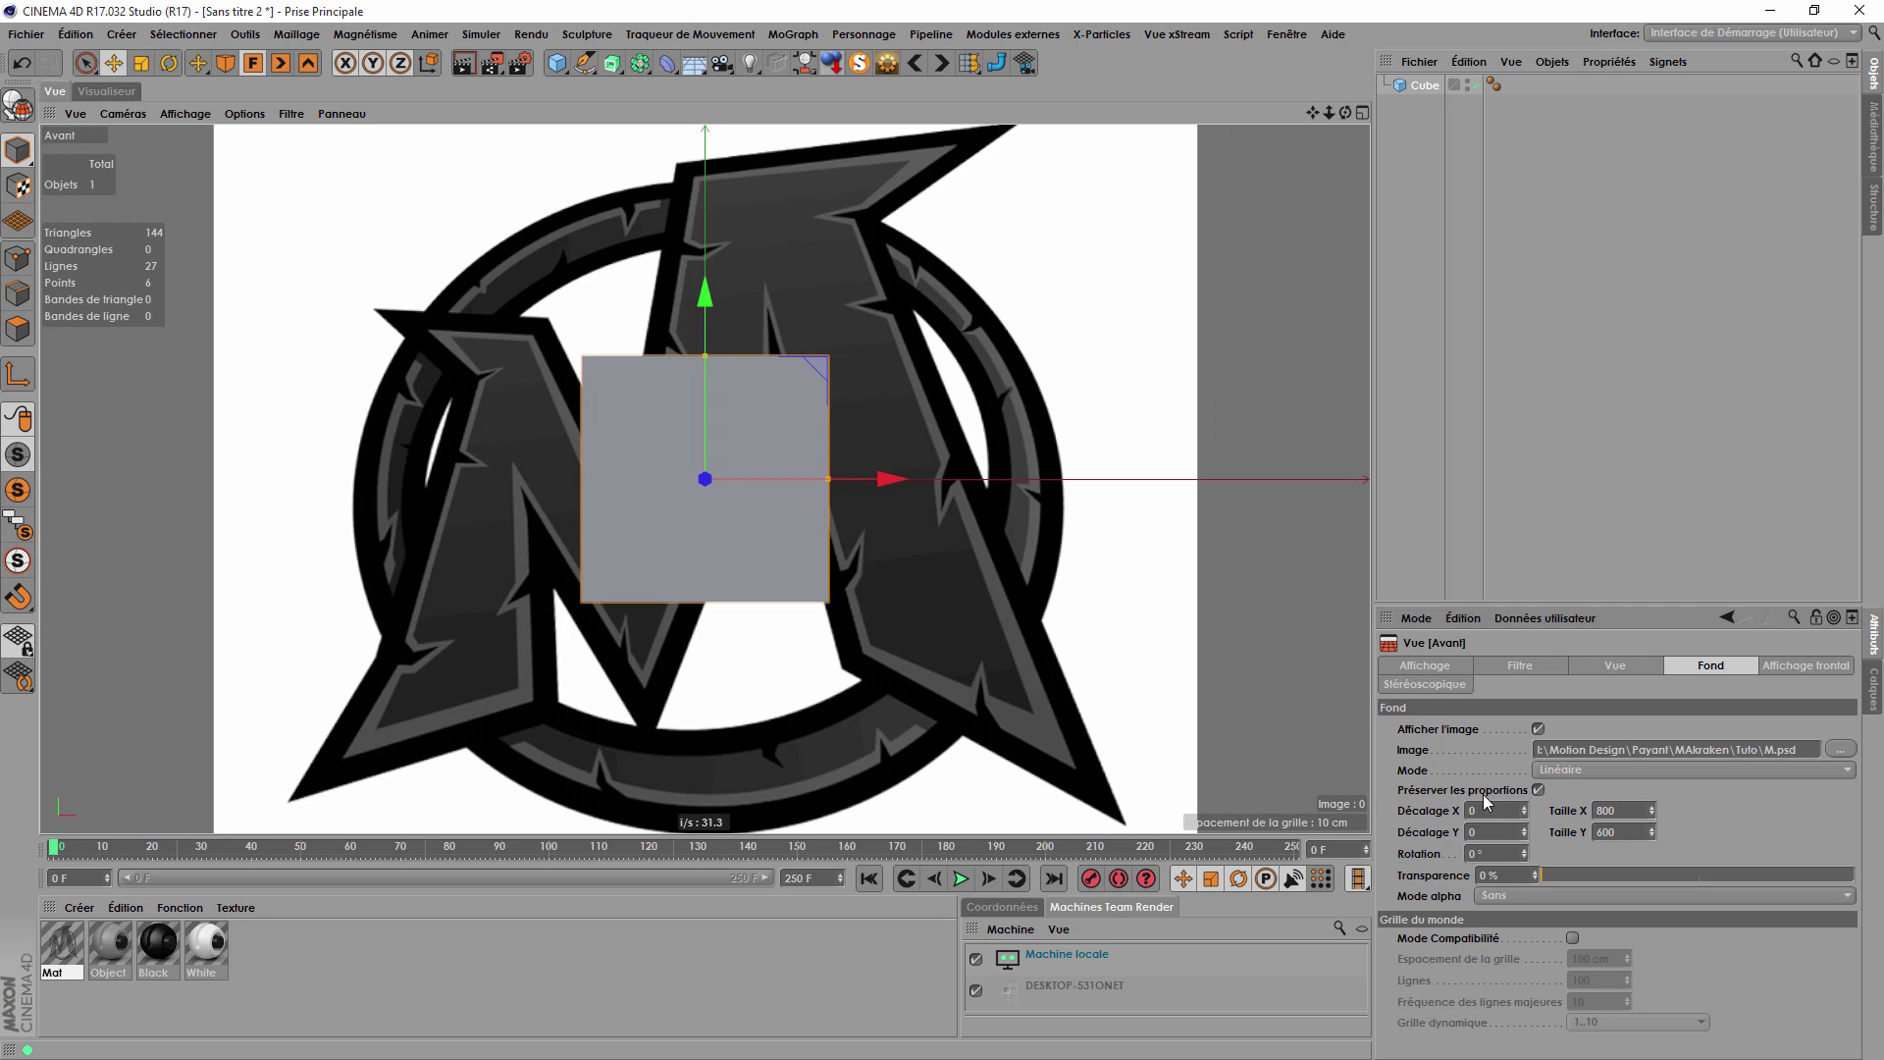
drag(1652, 812, 1652, 1020)
mouse_move(1652, 812)
mouse_down()
mouse_move(1652, 794)
mouse_move(1652, 849)
mouse_up()
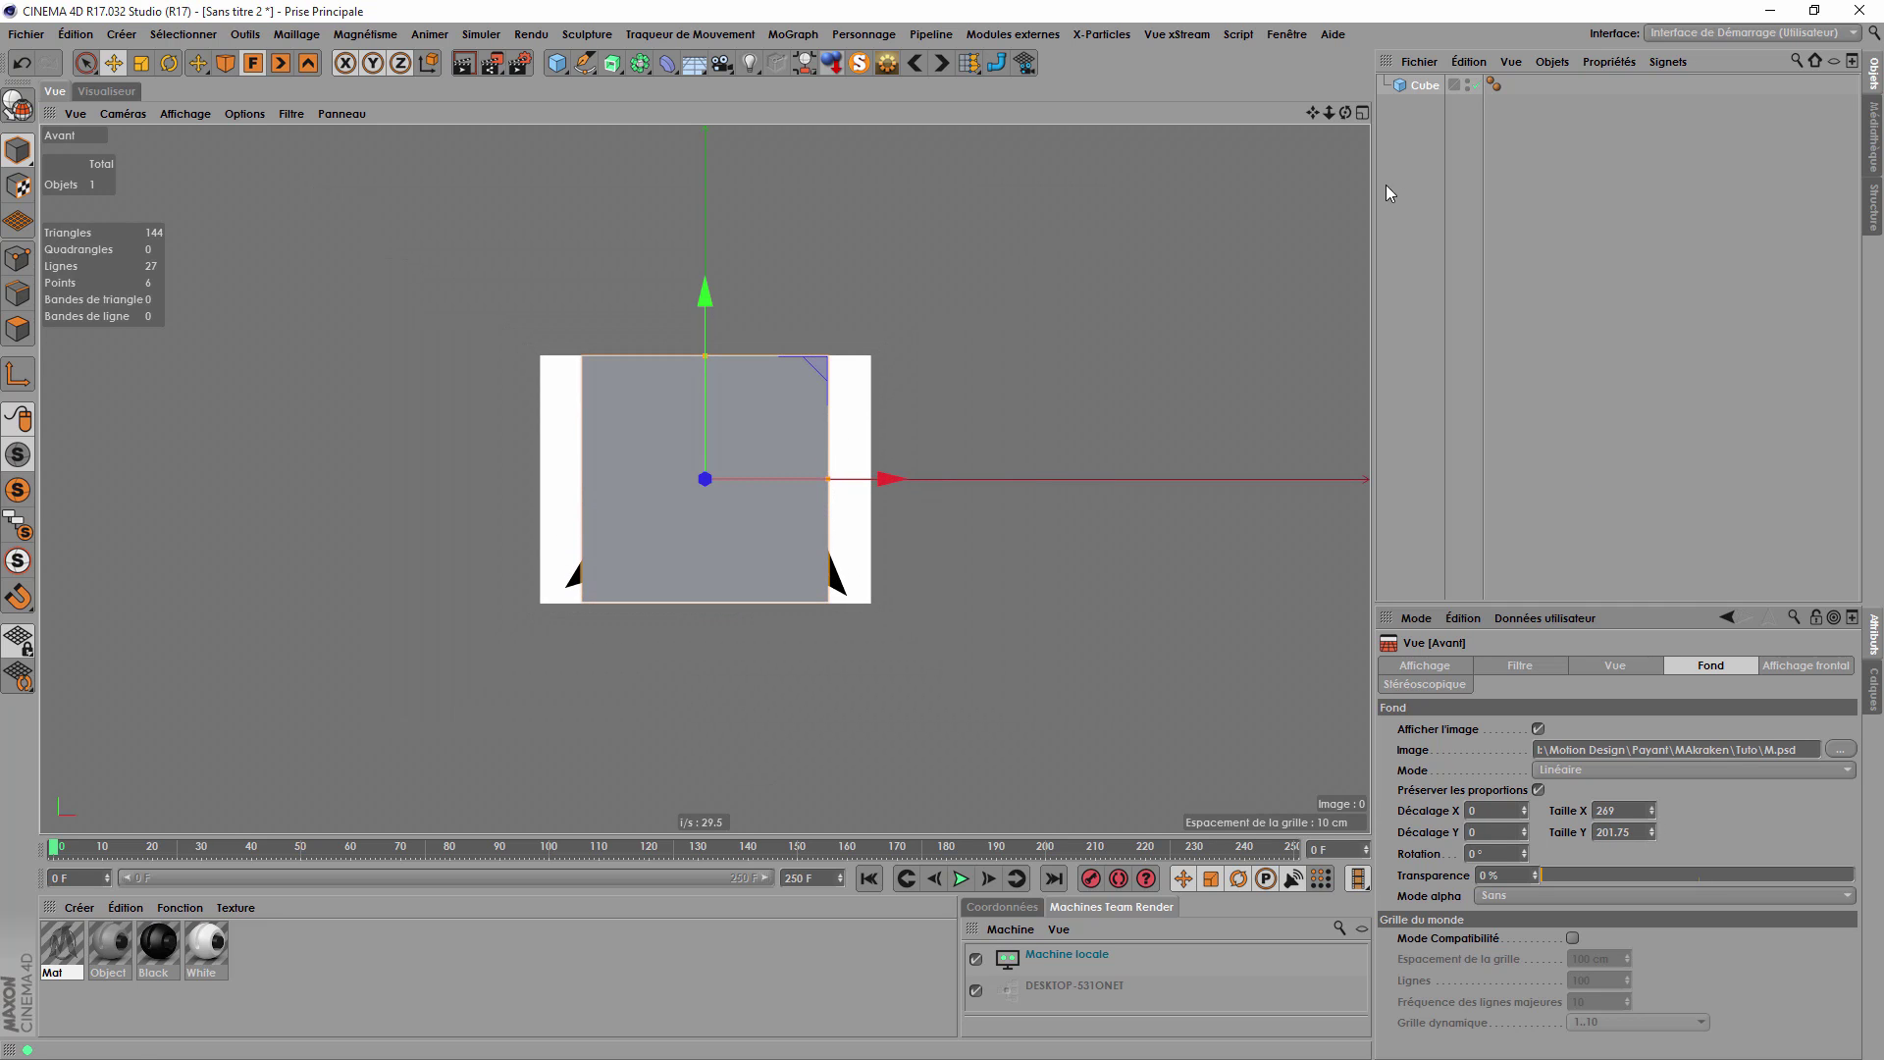
Delete the reference cube and remove the unused materials from the scene.
click(1462, 63)
click(1492, 193)
scroll(870, 304, up, 5)
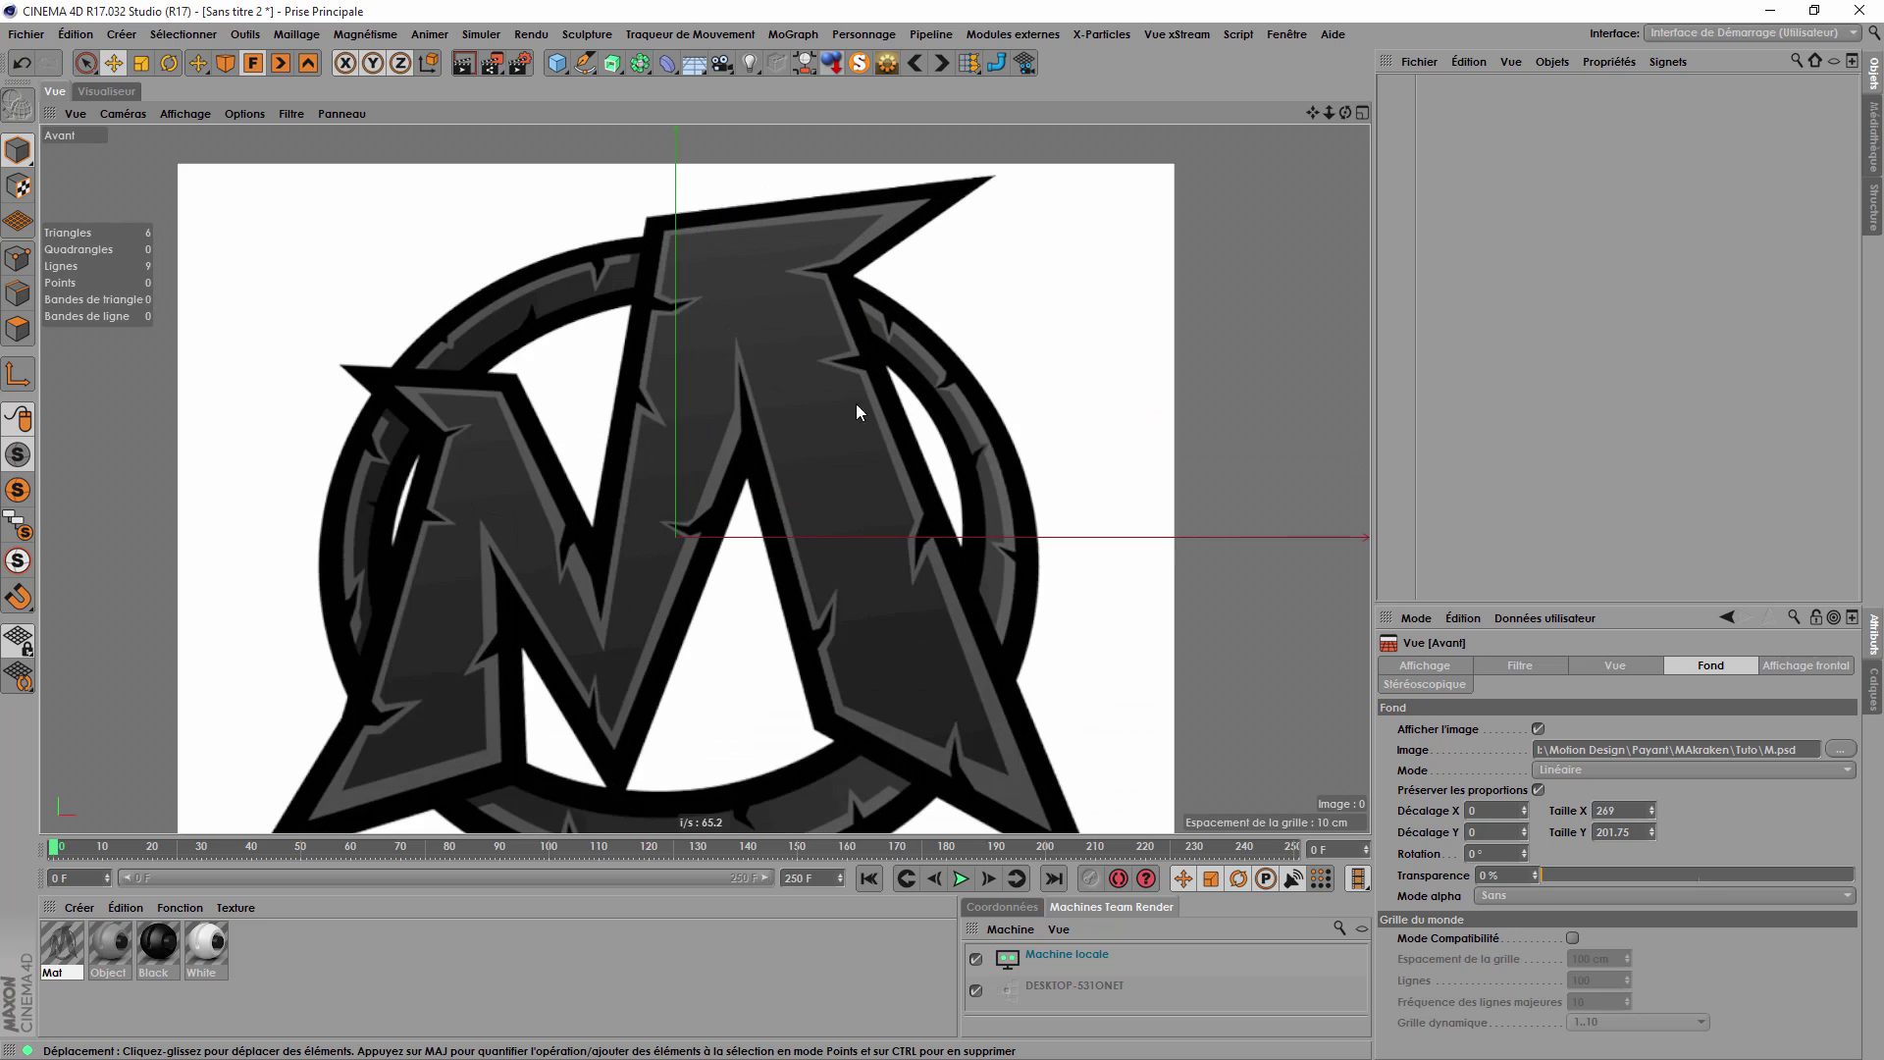
scroll(868, 303, down, 3)
scroll(832, 283, up, 3)
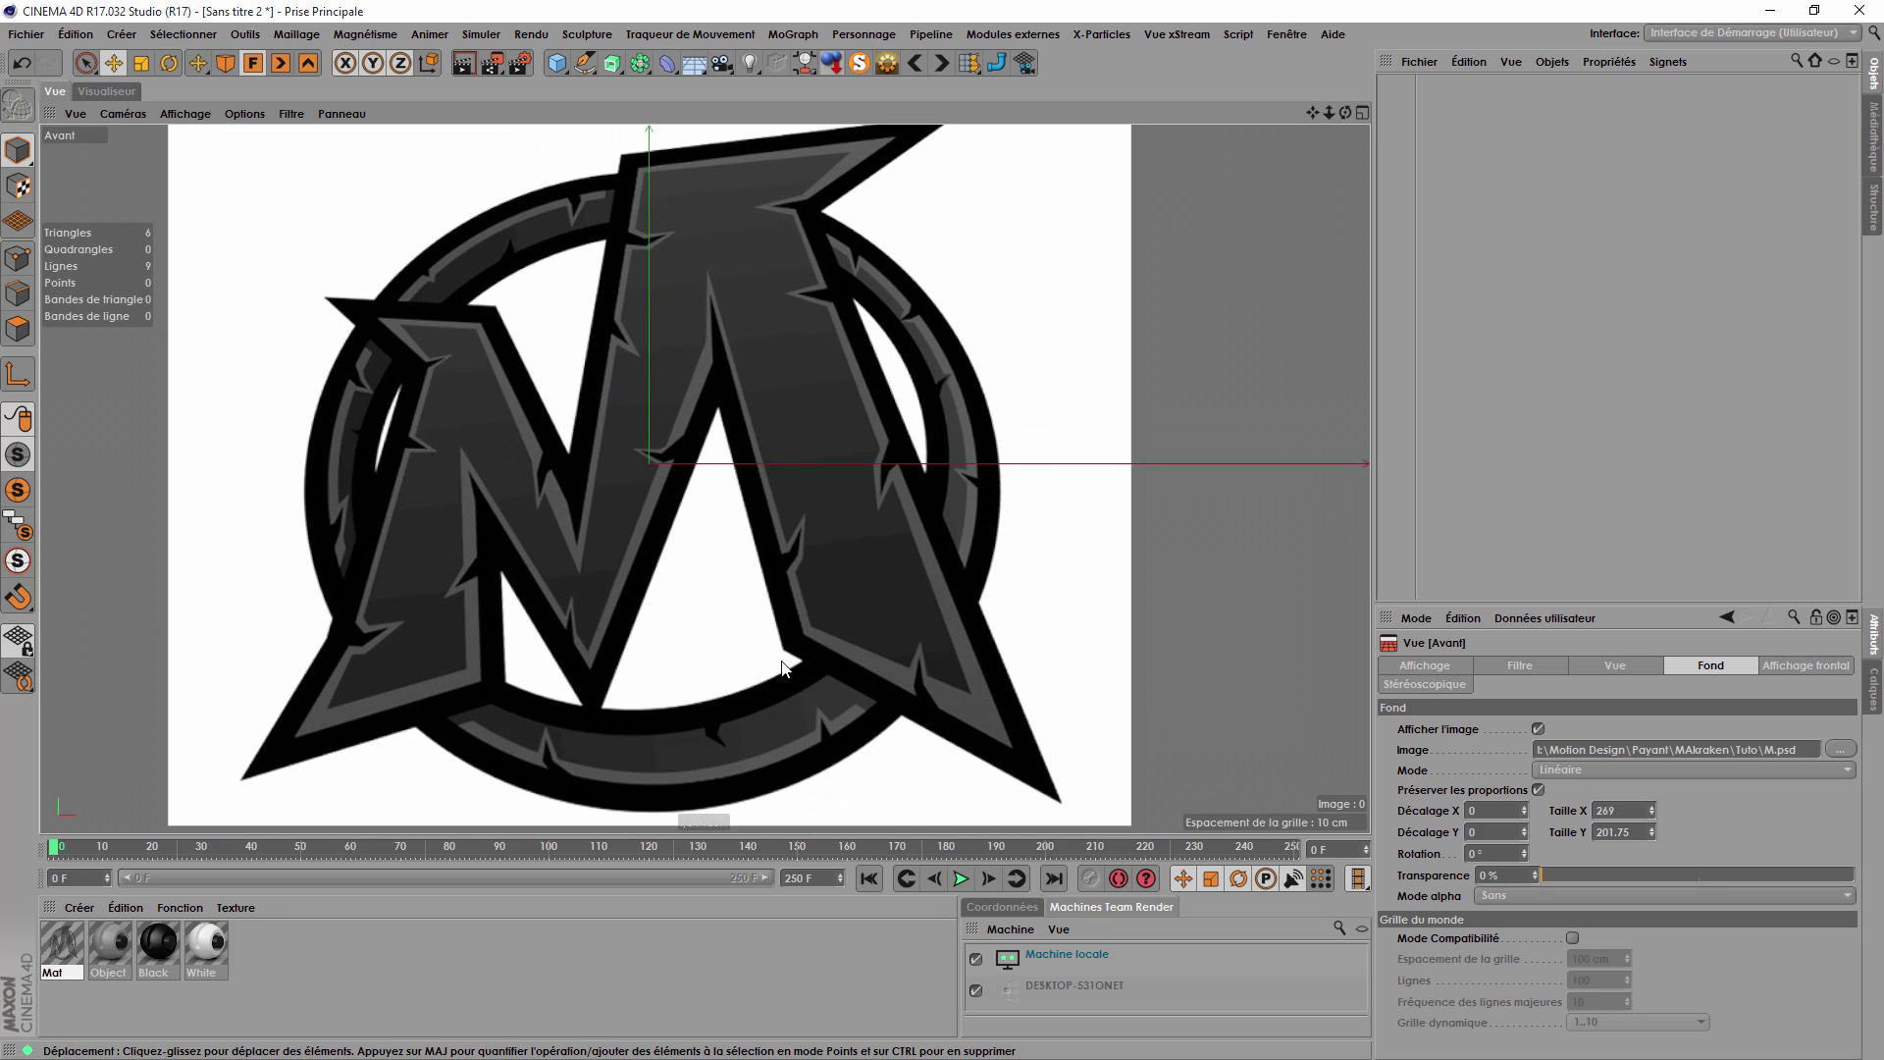
right_click(198, 956)
click(270, 1025)
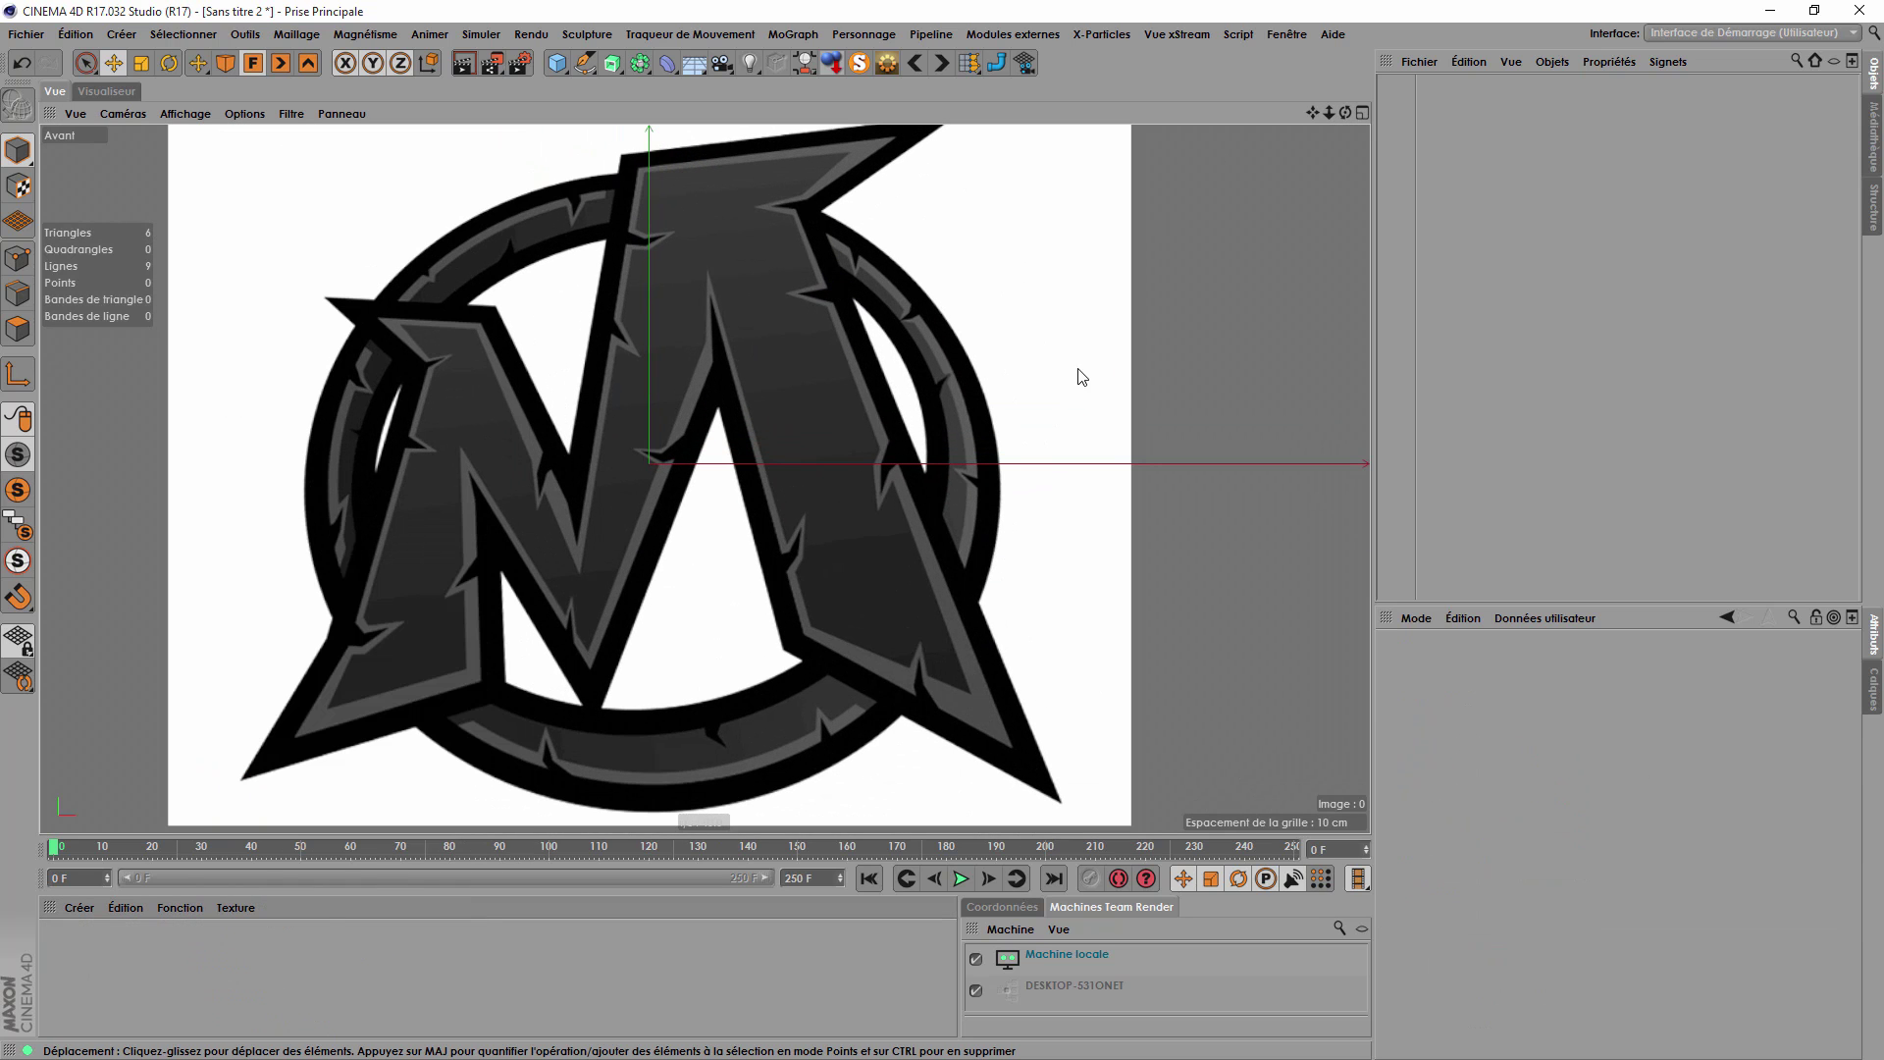
Try a background image transparency of 73 %, undo the last change and delete the unused materials again.
key(shift+v)
drag(1568, 875, 1748, 876)
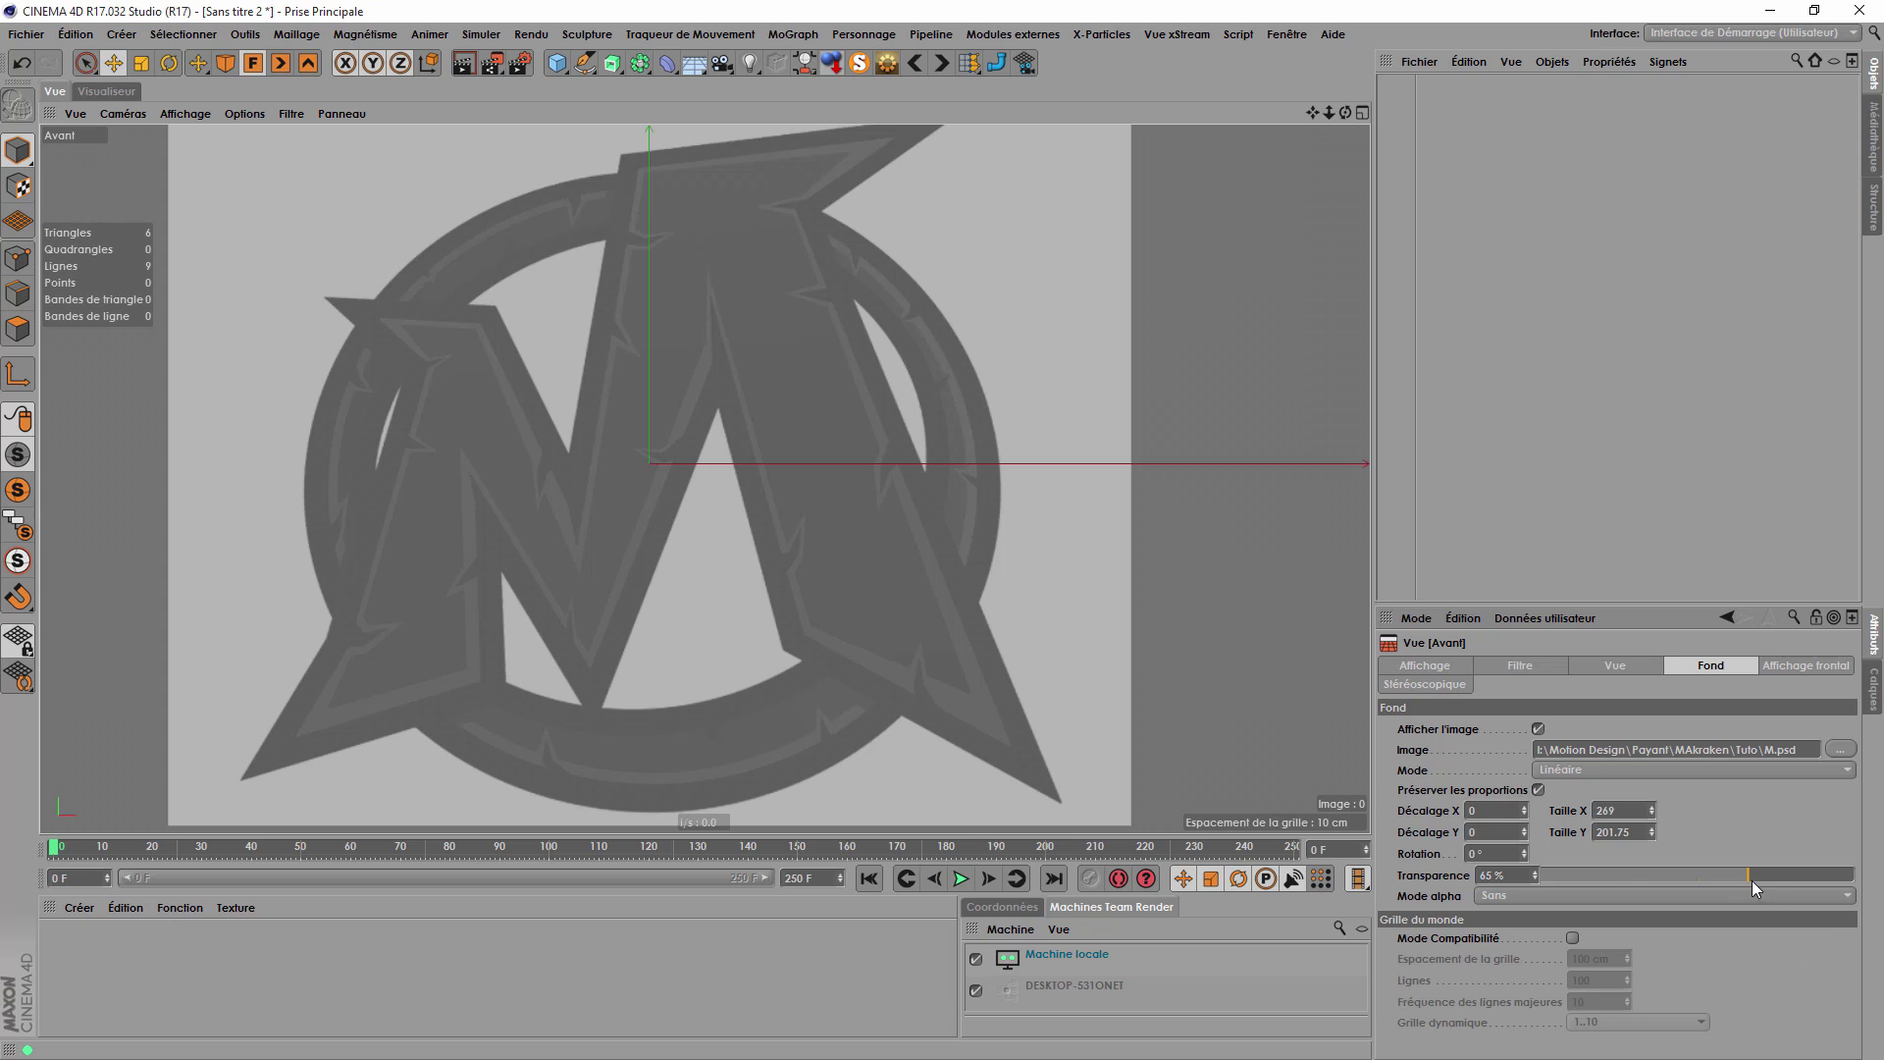
key(ctrl+z)
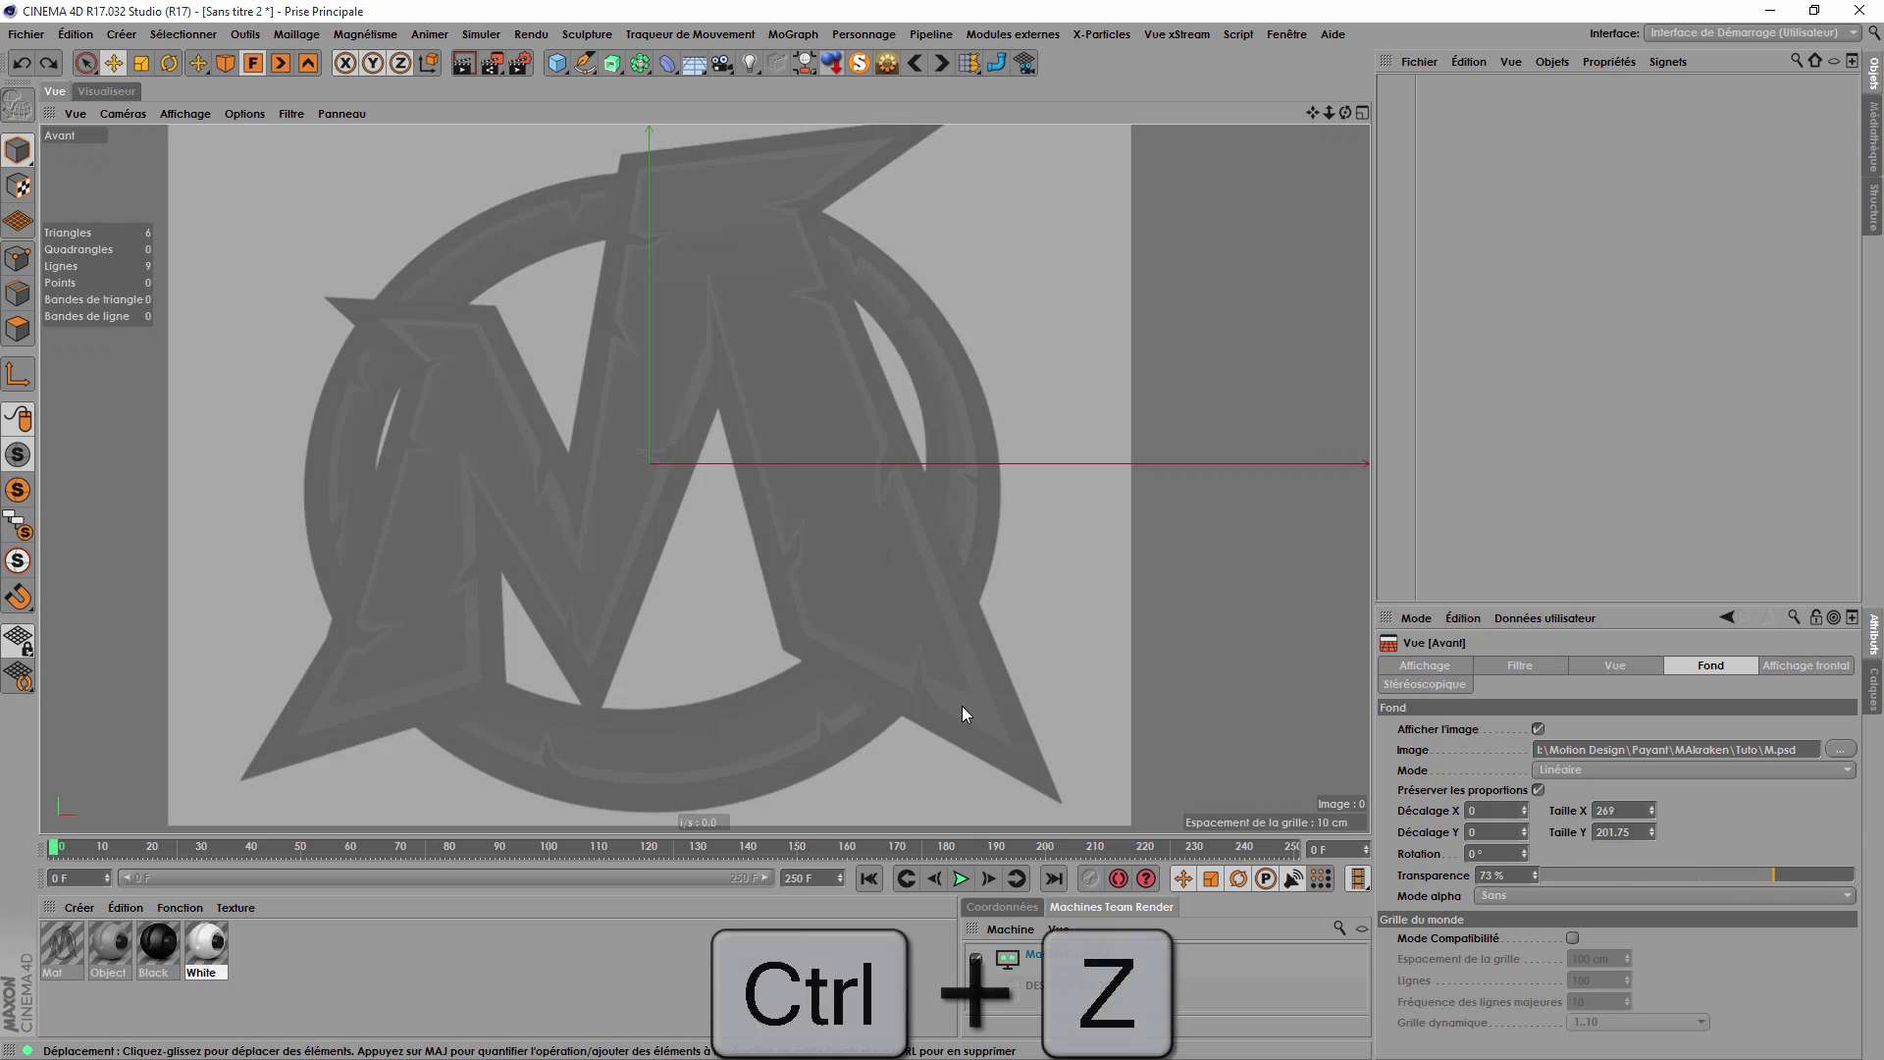
right_click(203, 949)
click(279, 1025)
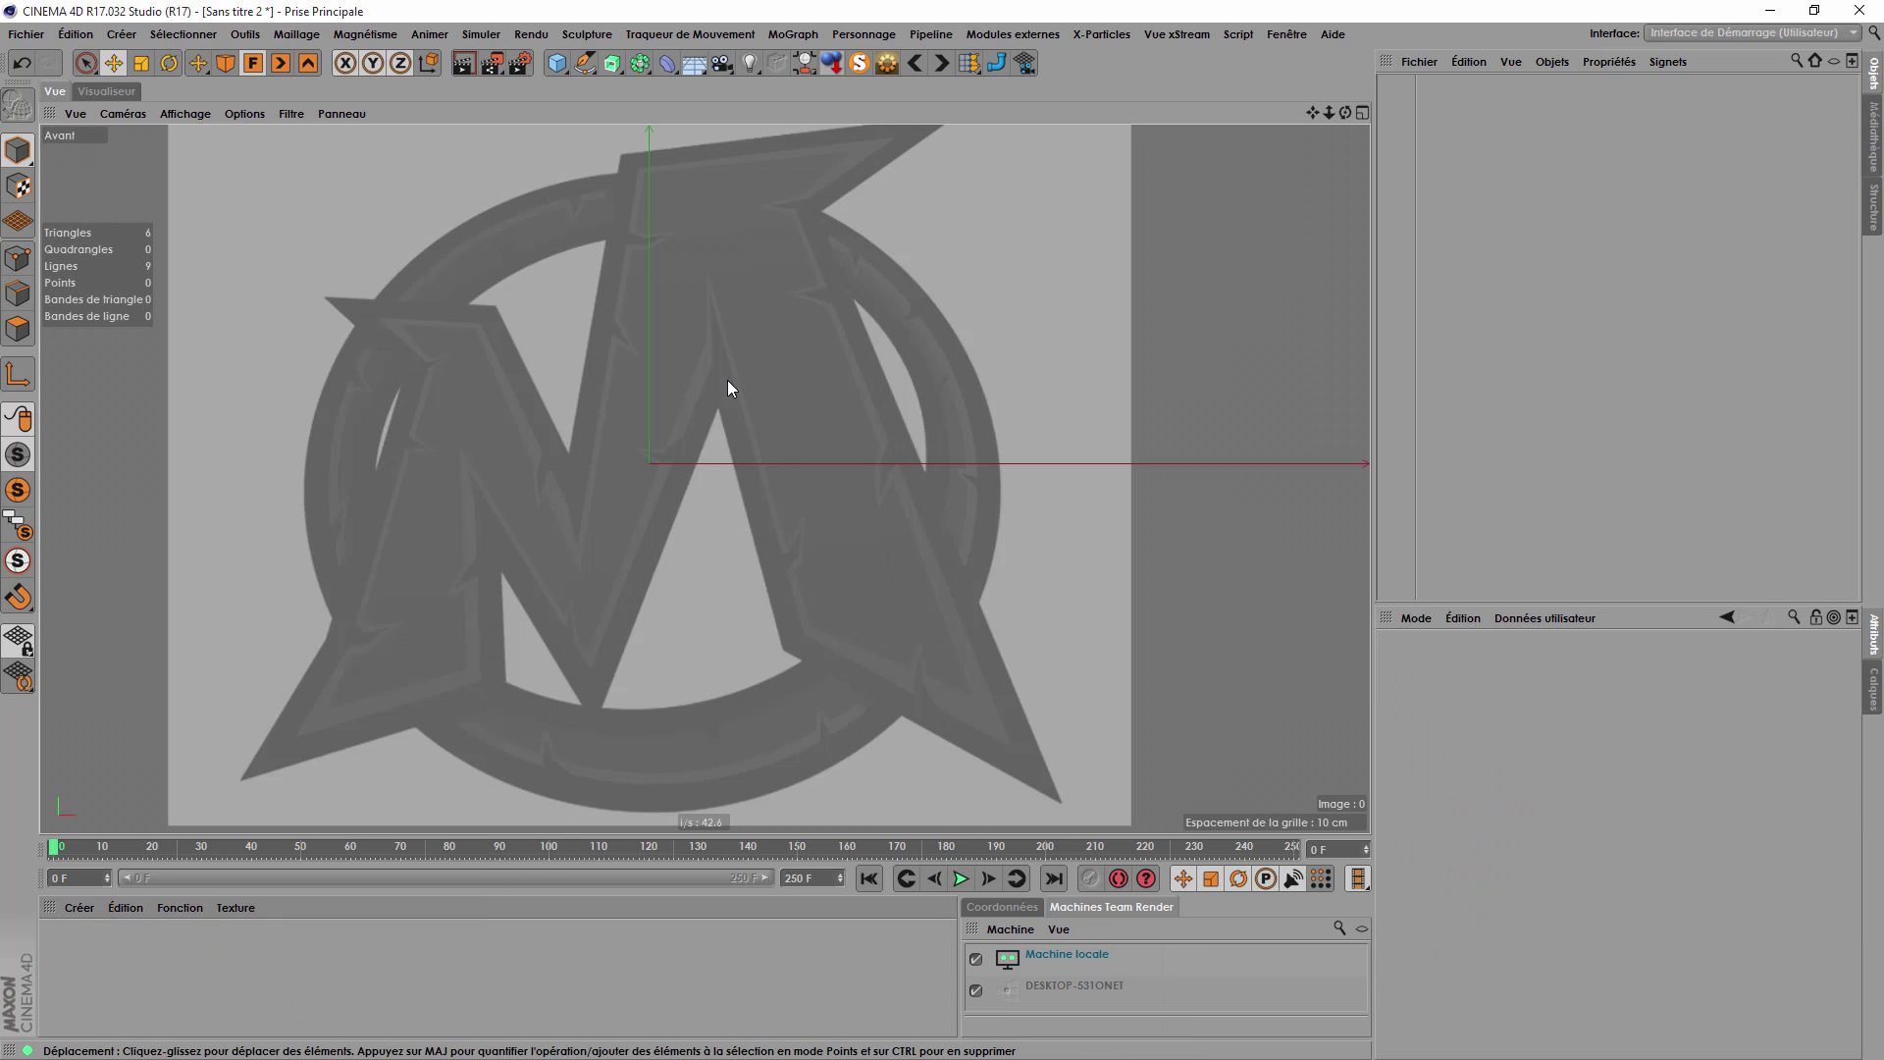
Set the transparency of the front view's background image to 10 %.
scroll(728, 380, down, 2)
scroll(748, 478, up, 2)
key(shift+v)
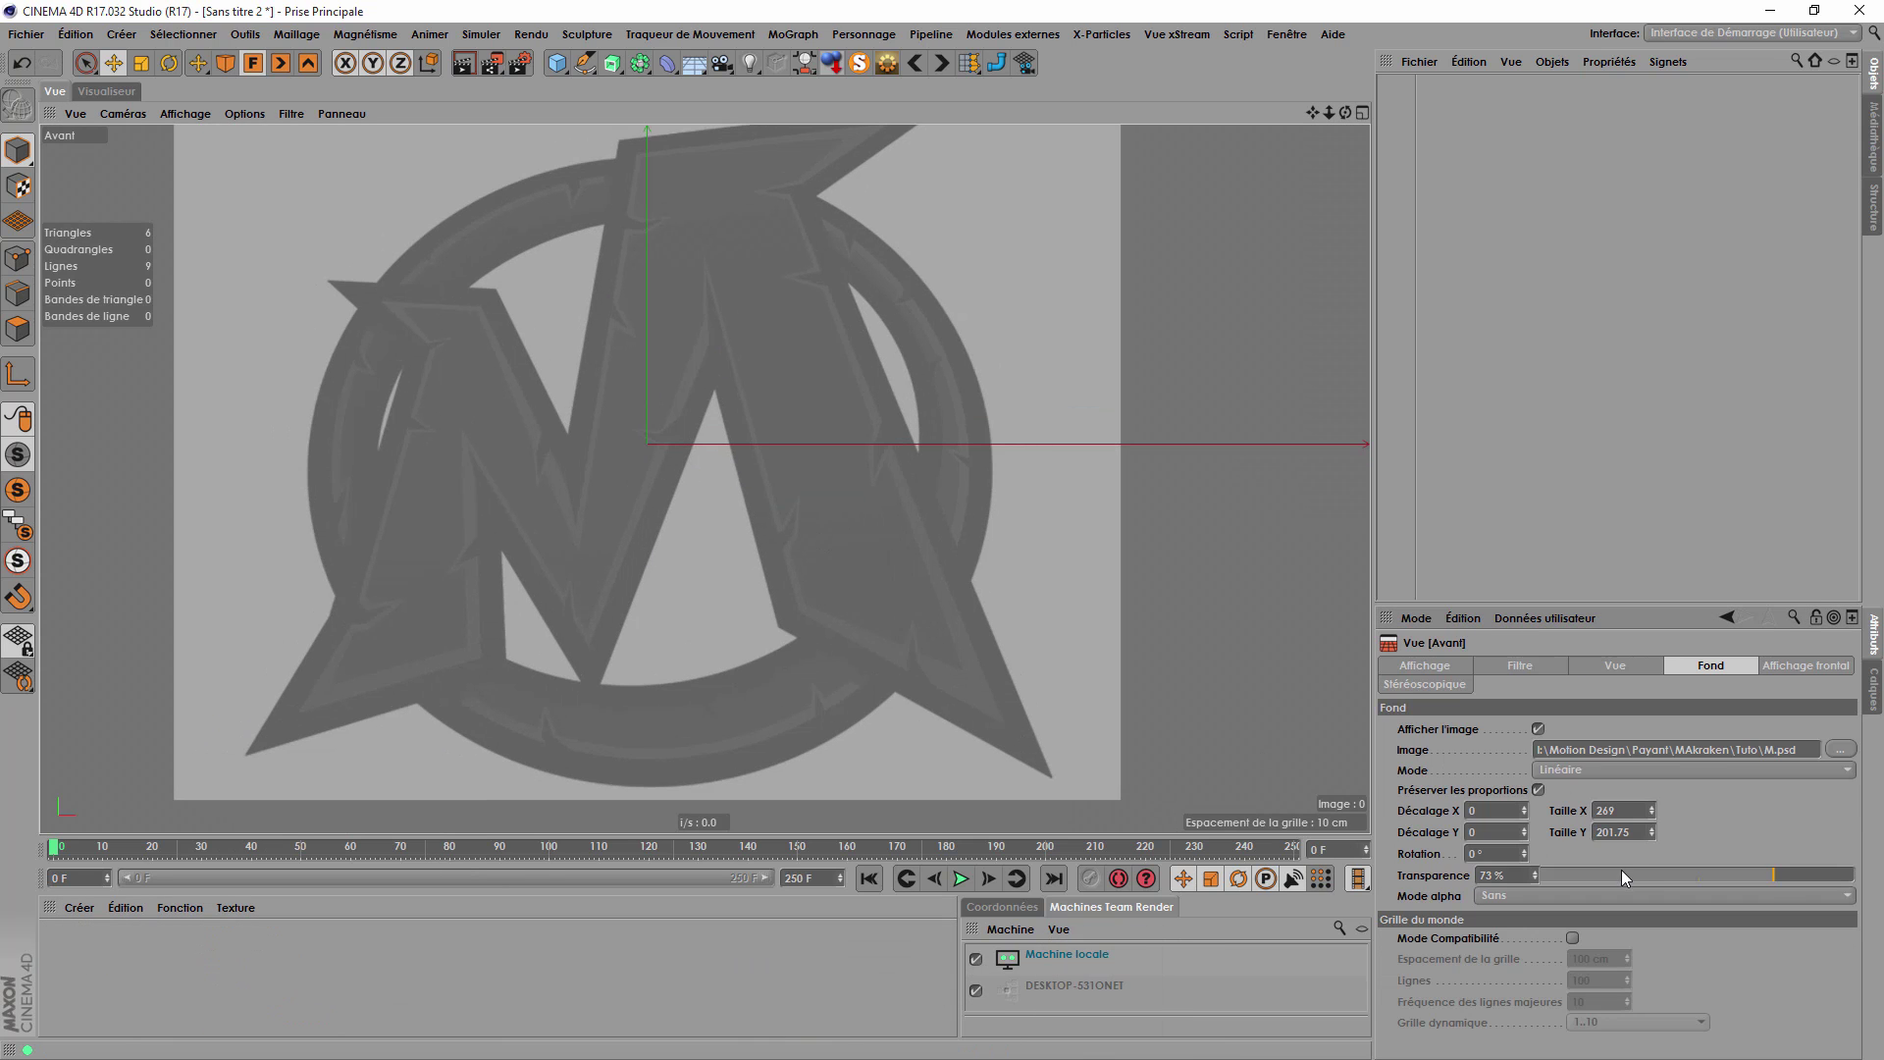
drag(1798, 878, 1571, 889)
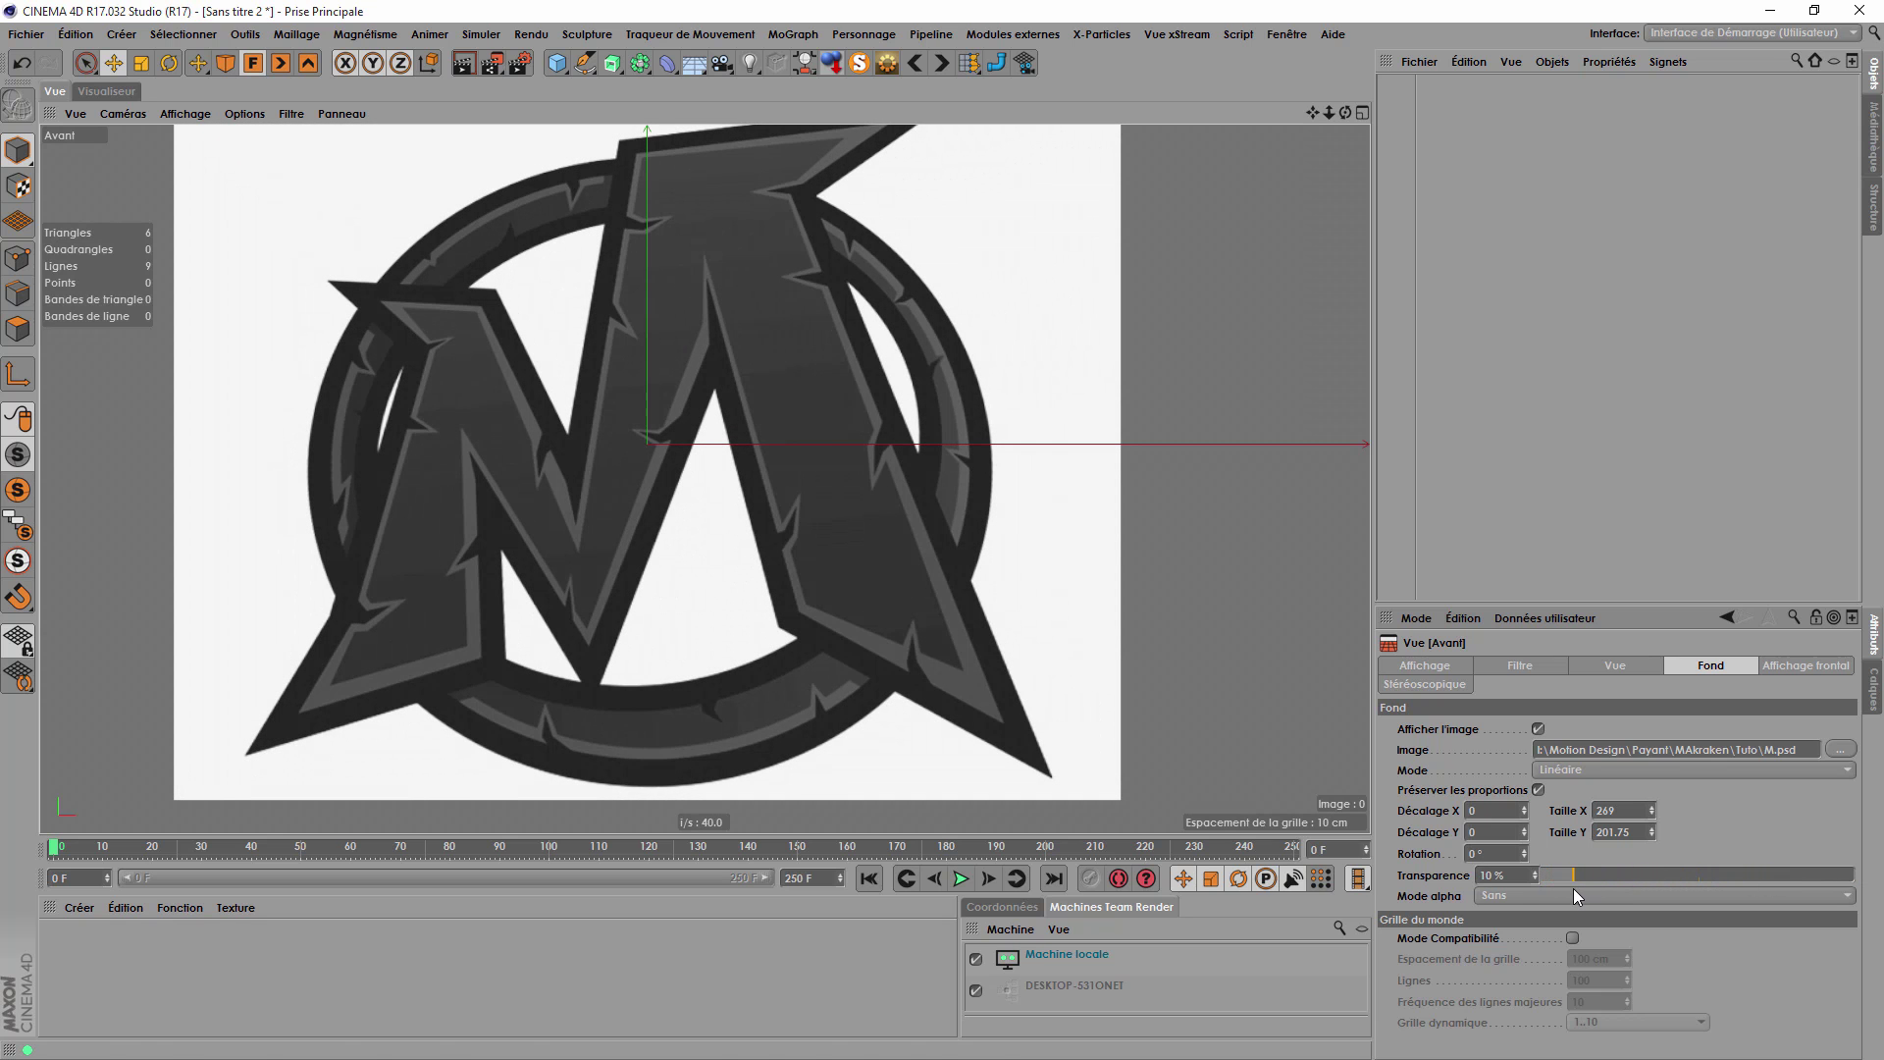
scroll(723, 546, up, 3)
scroll(798, 547, down, 3)
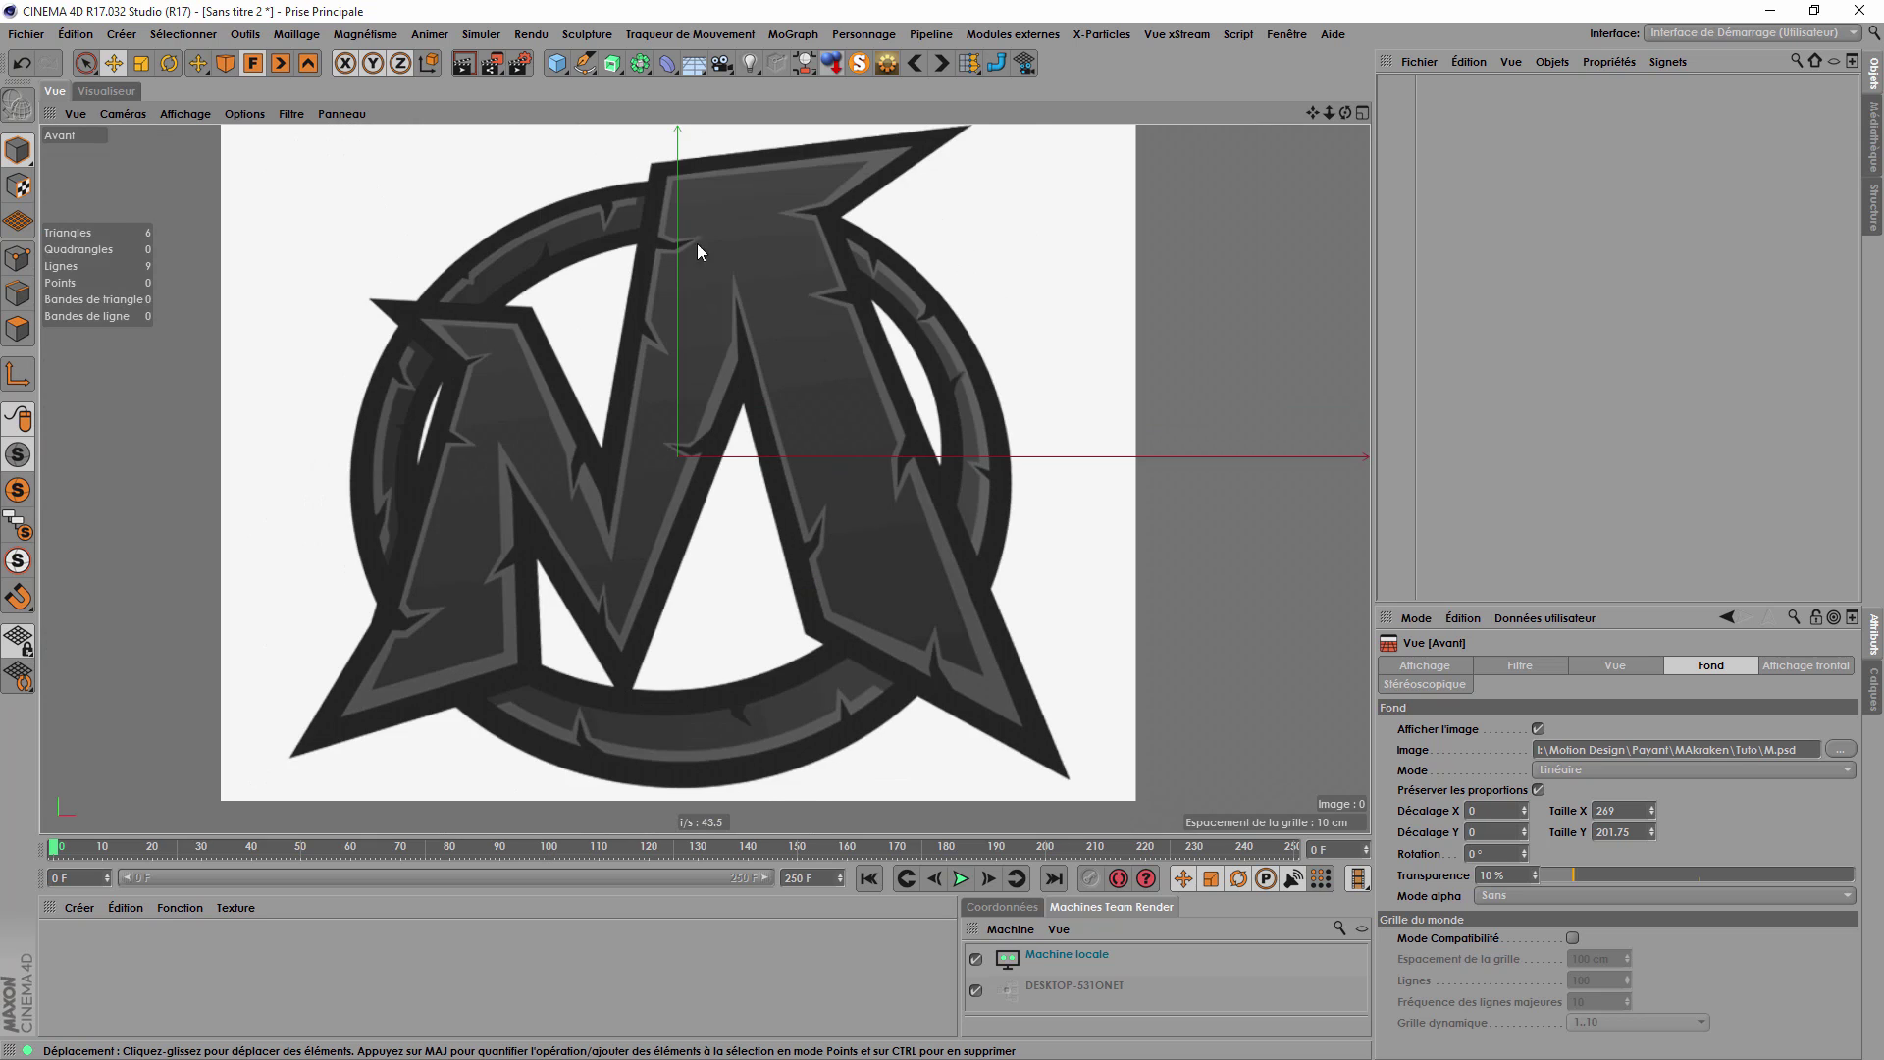
scroll(678, 294, up, 2)
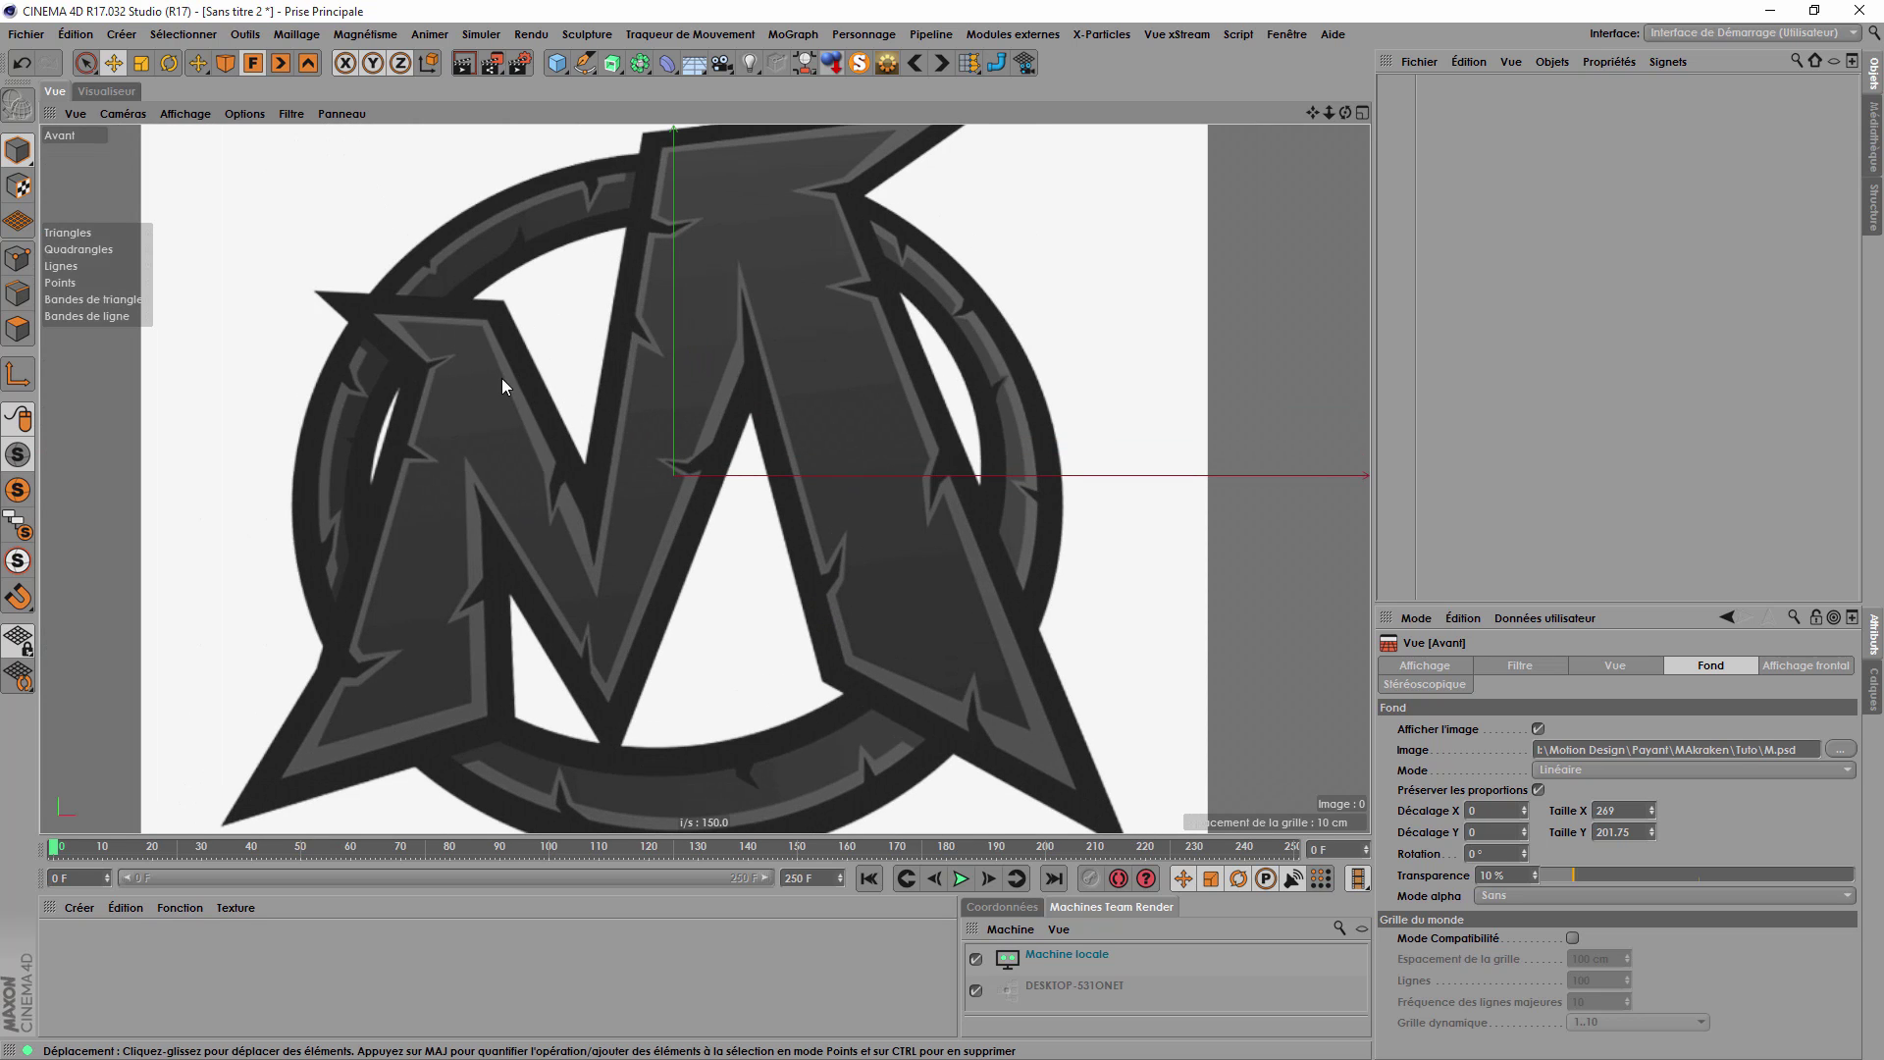
scroll(536, 467, up, 1)
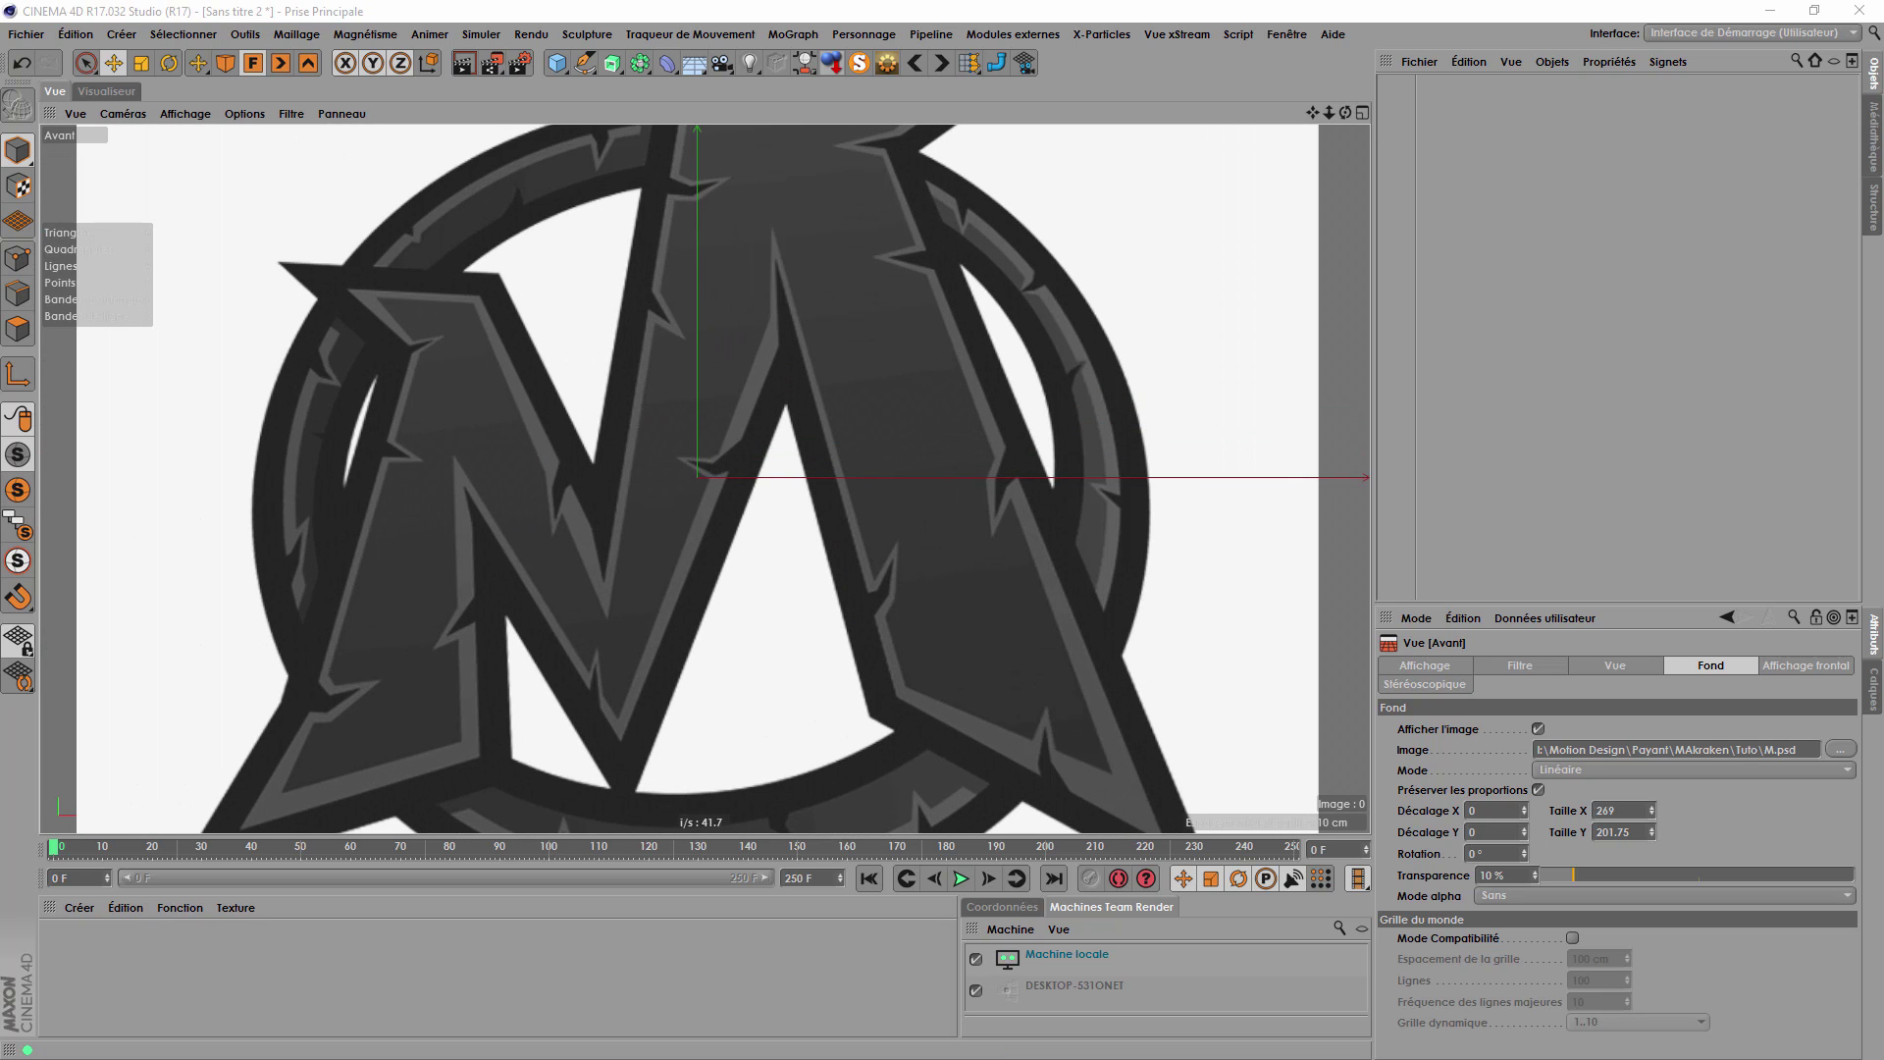
Choose the Crayon spline tool, and switch to Cinema 4D R16 to choose its equivalent Linéaire spline tool.
click(585, 65)
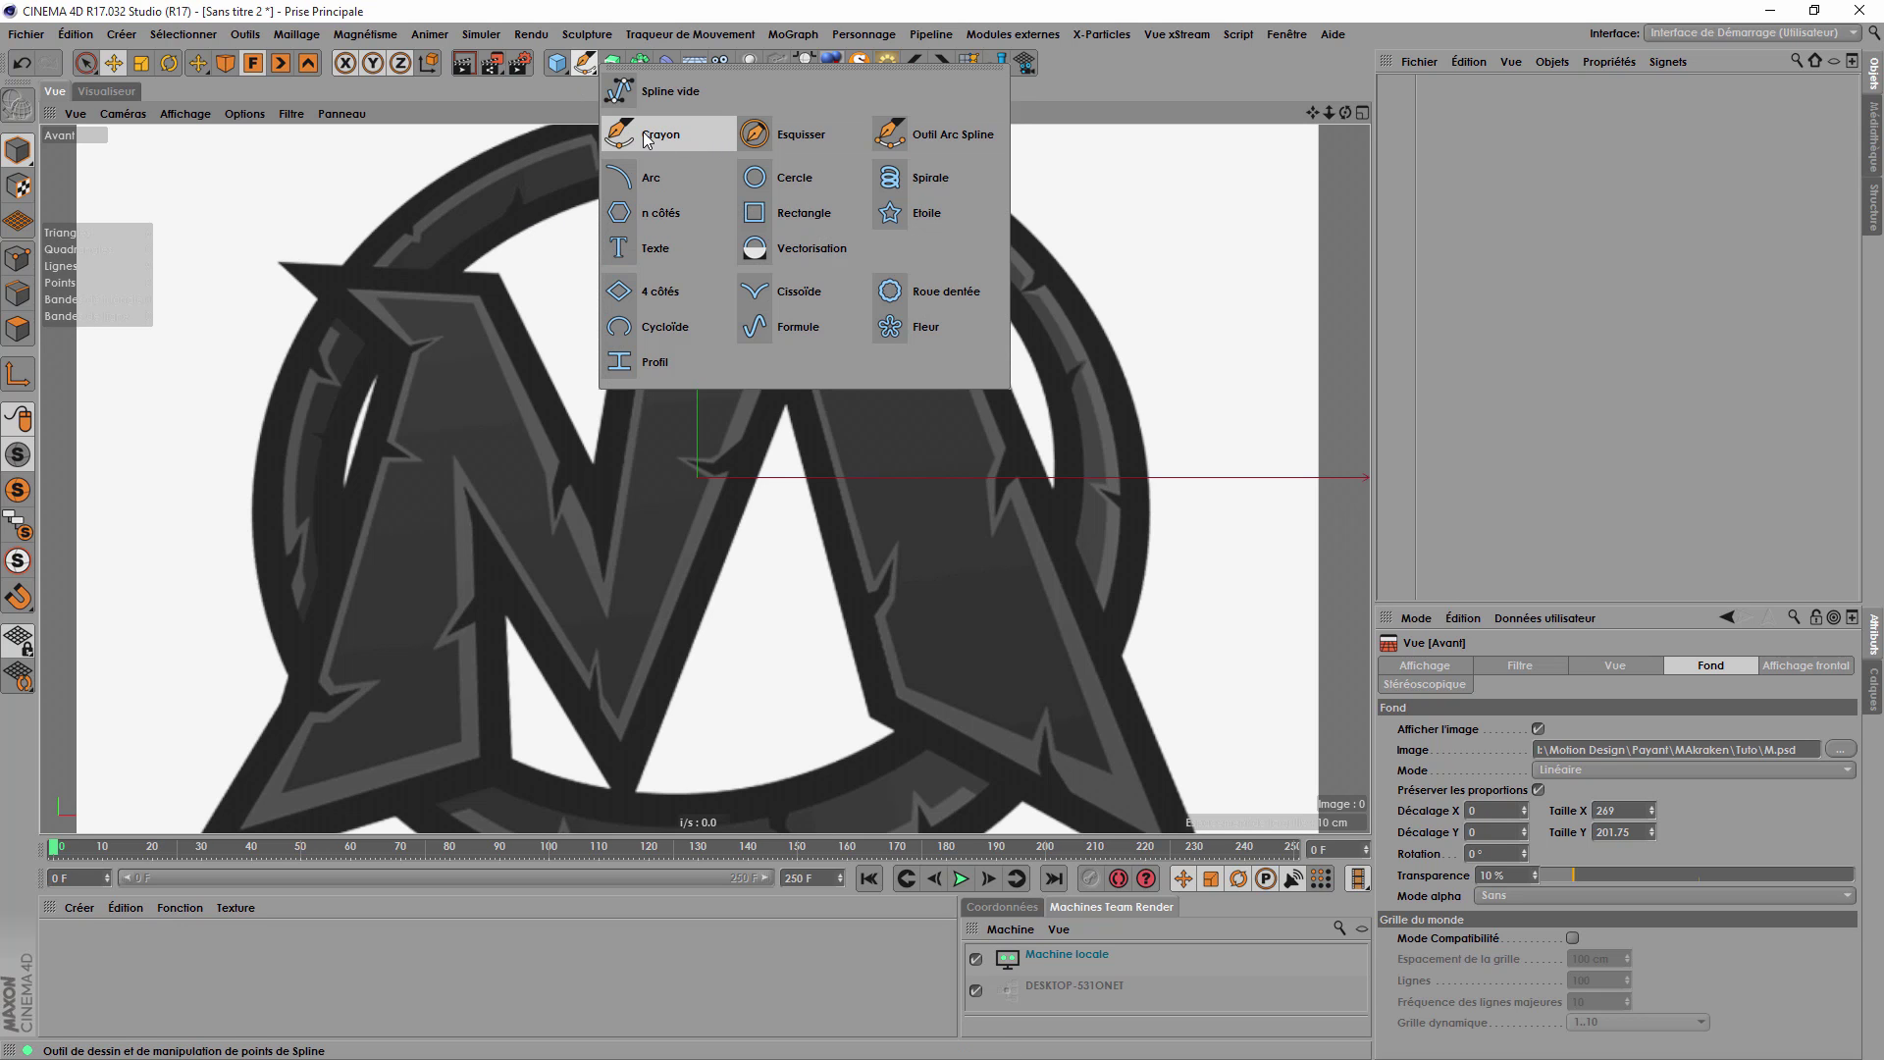
click(656, 136)
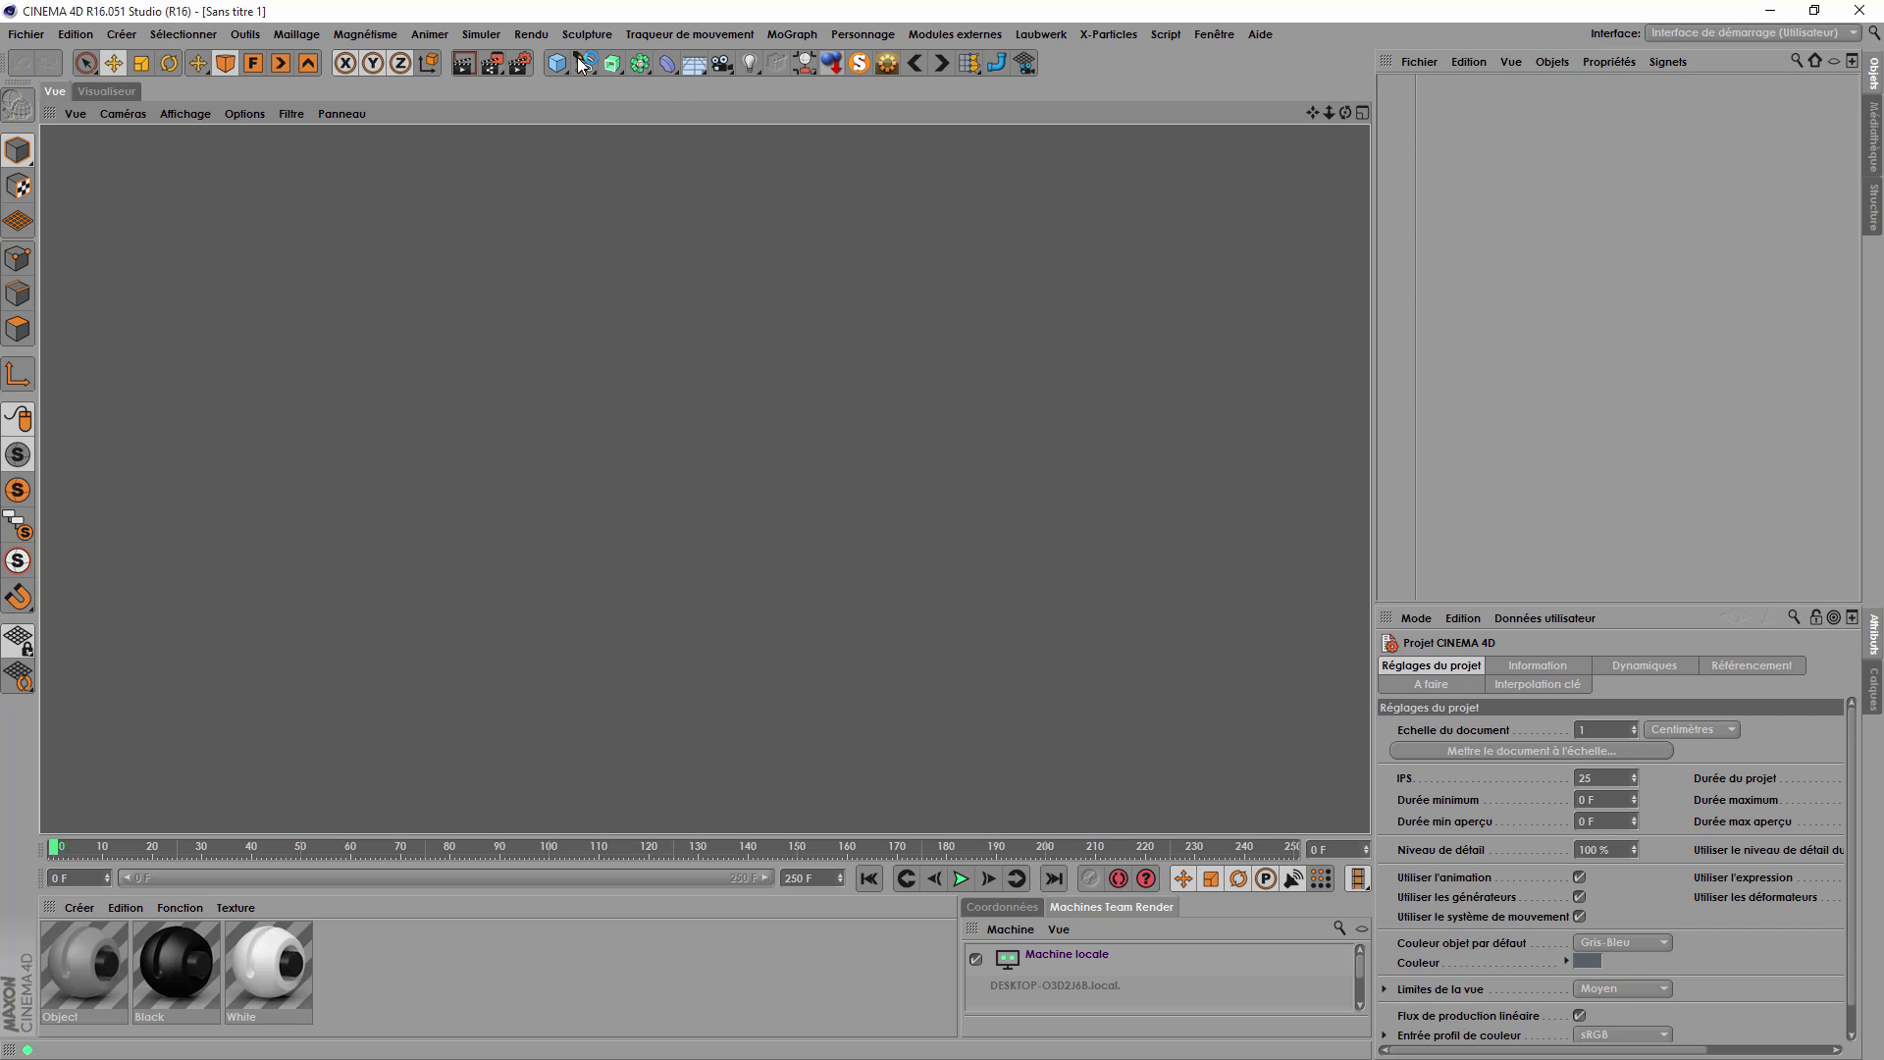
click(583, 64)
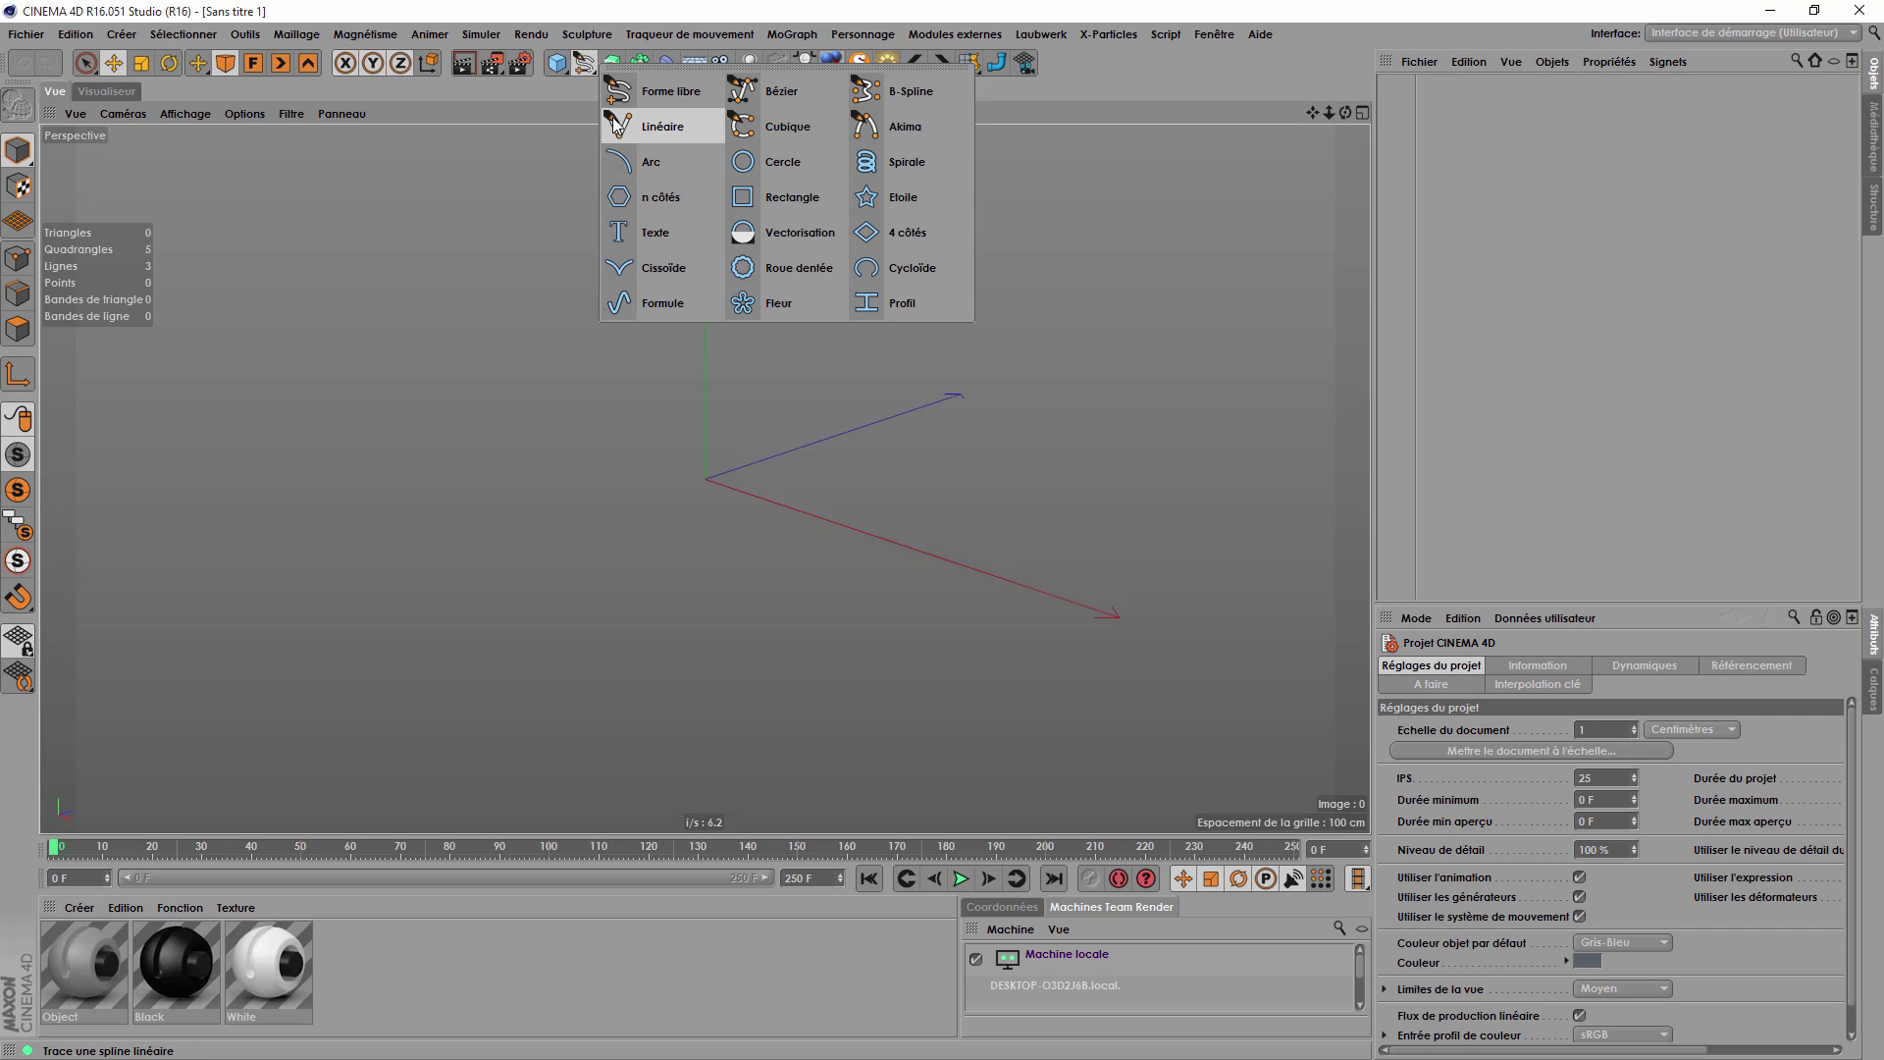
click(664, 125)
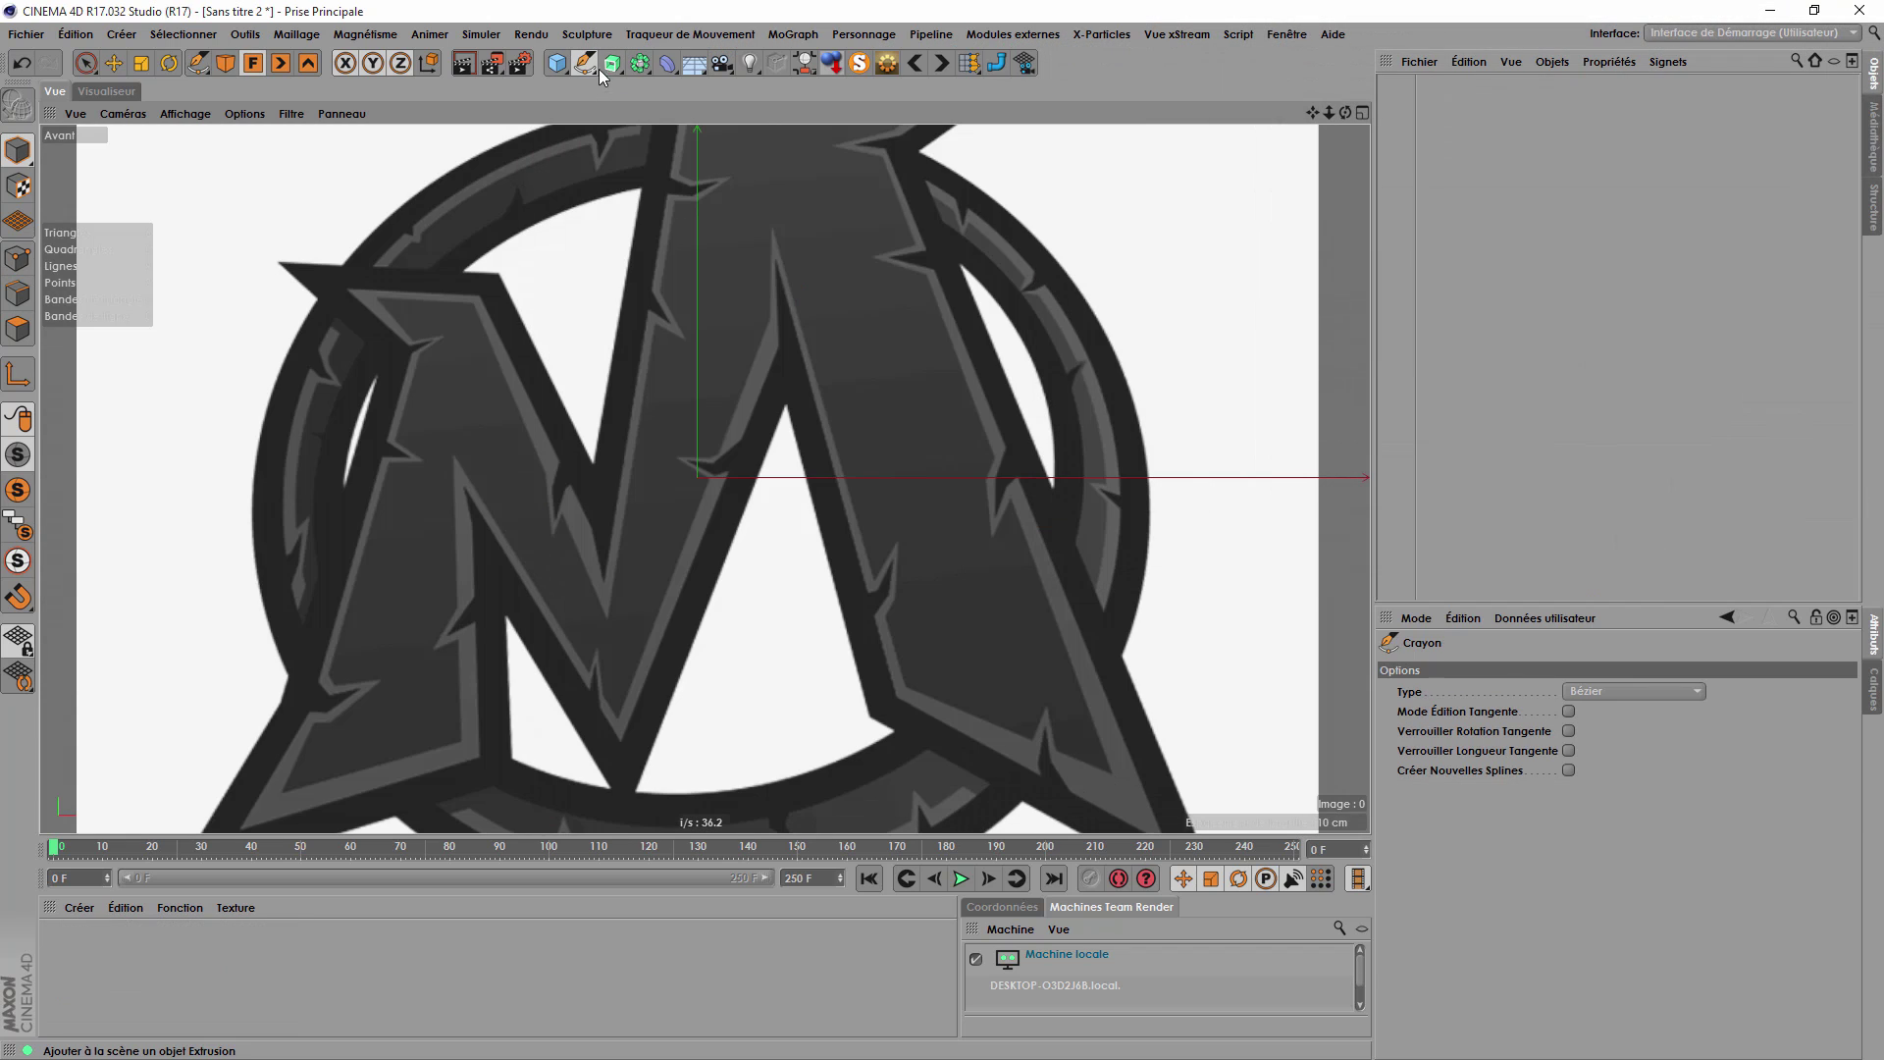
In Cinema 4D R17, activate the Crayon spline tool and set its spline type to Linéaire.
click(598, 69)
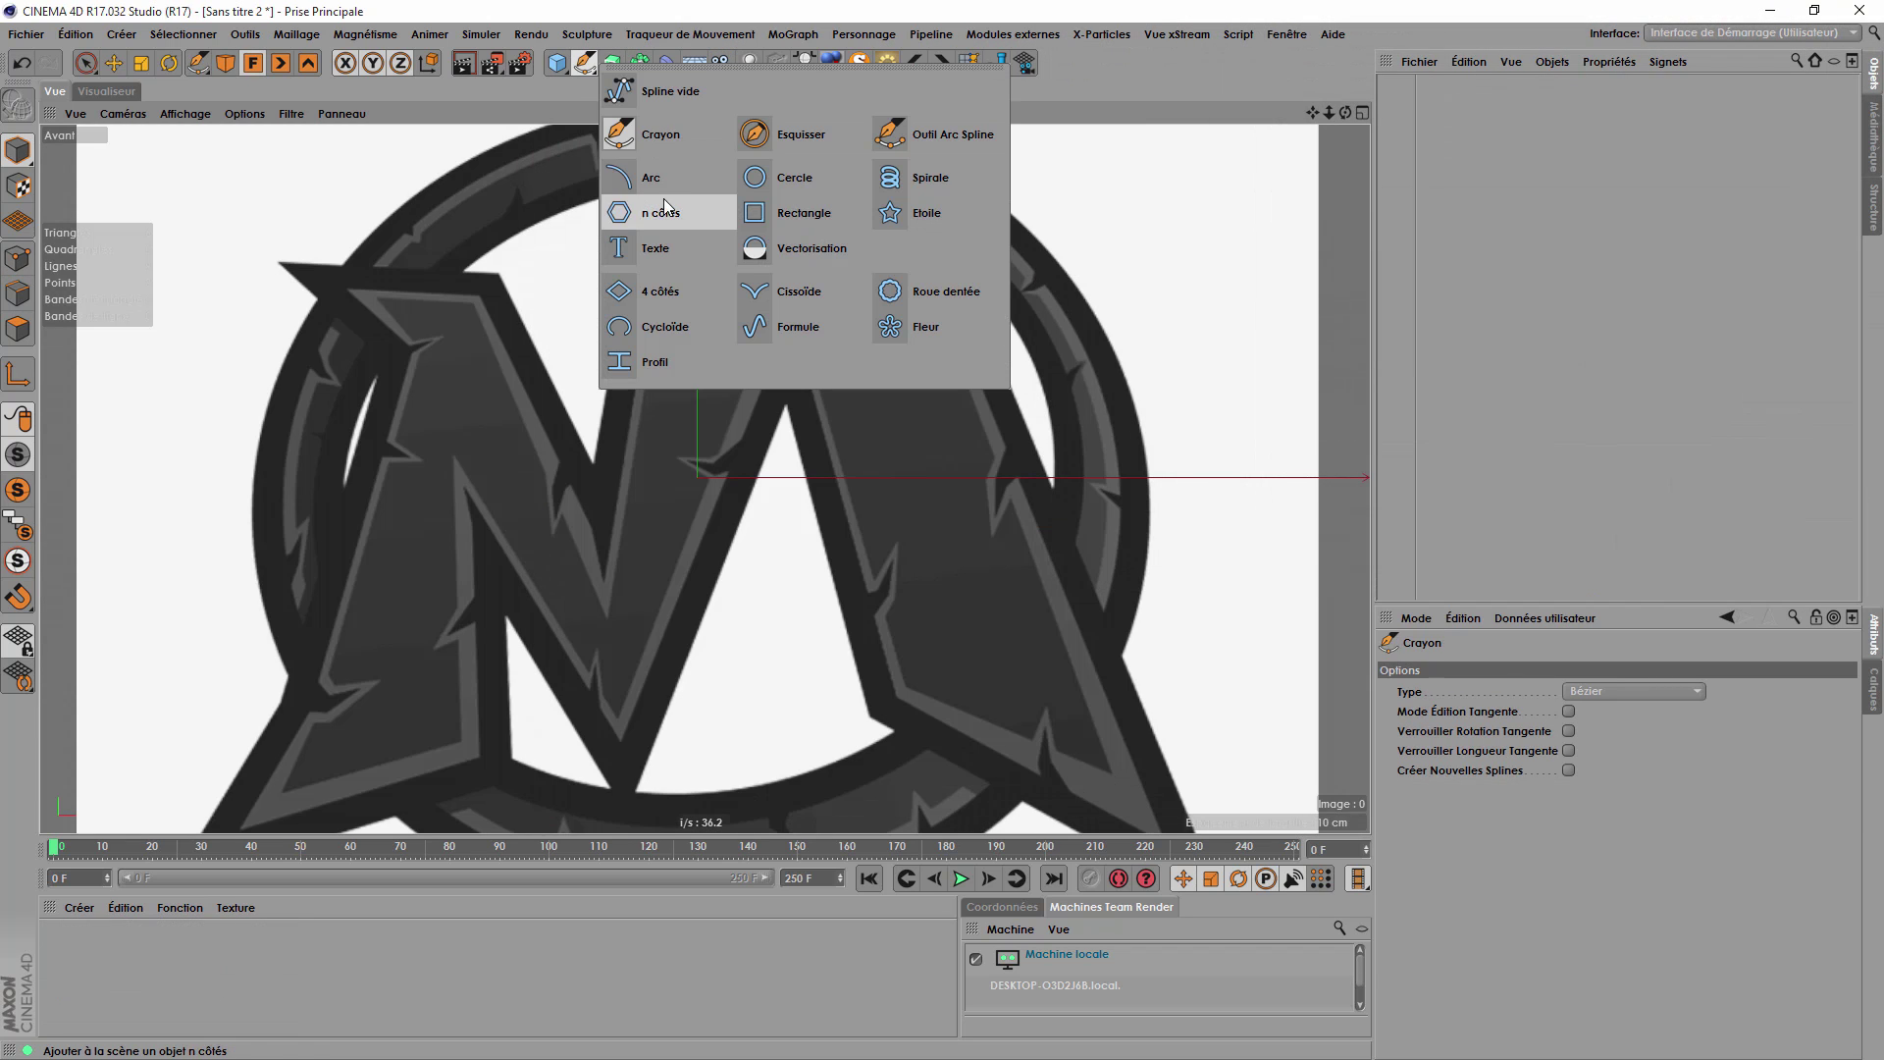
click(686, 140)
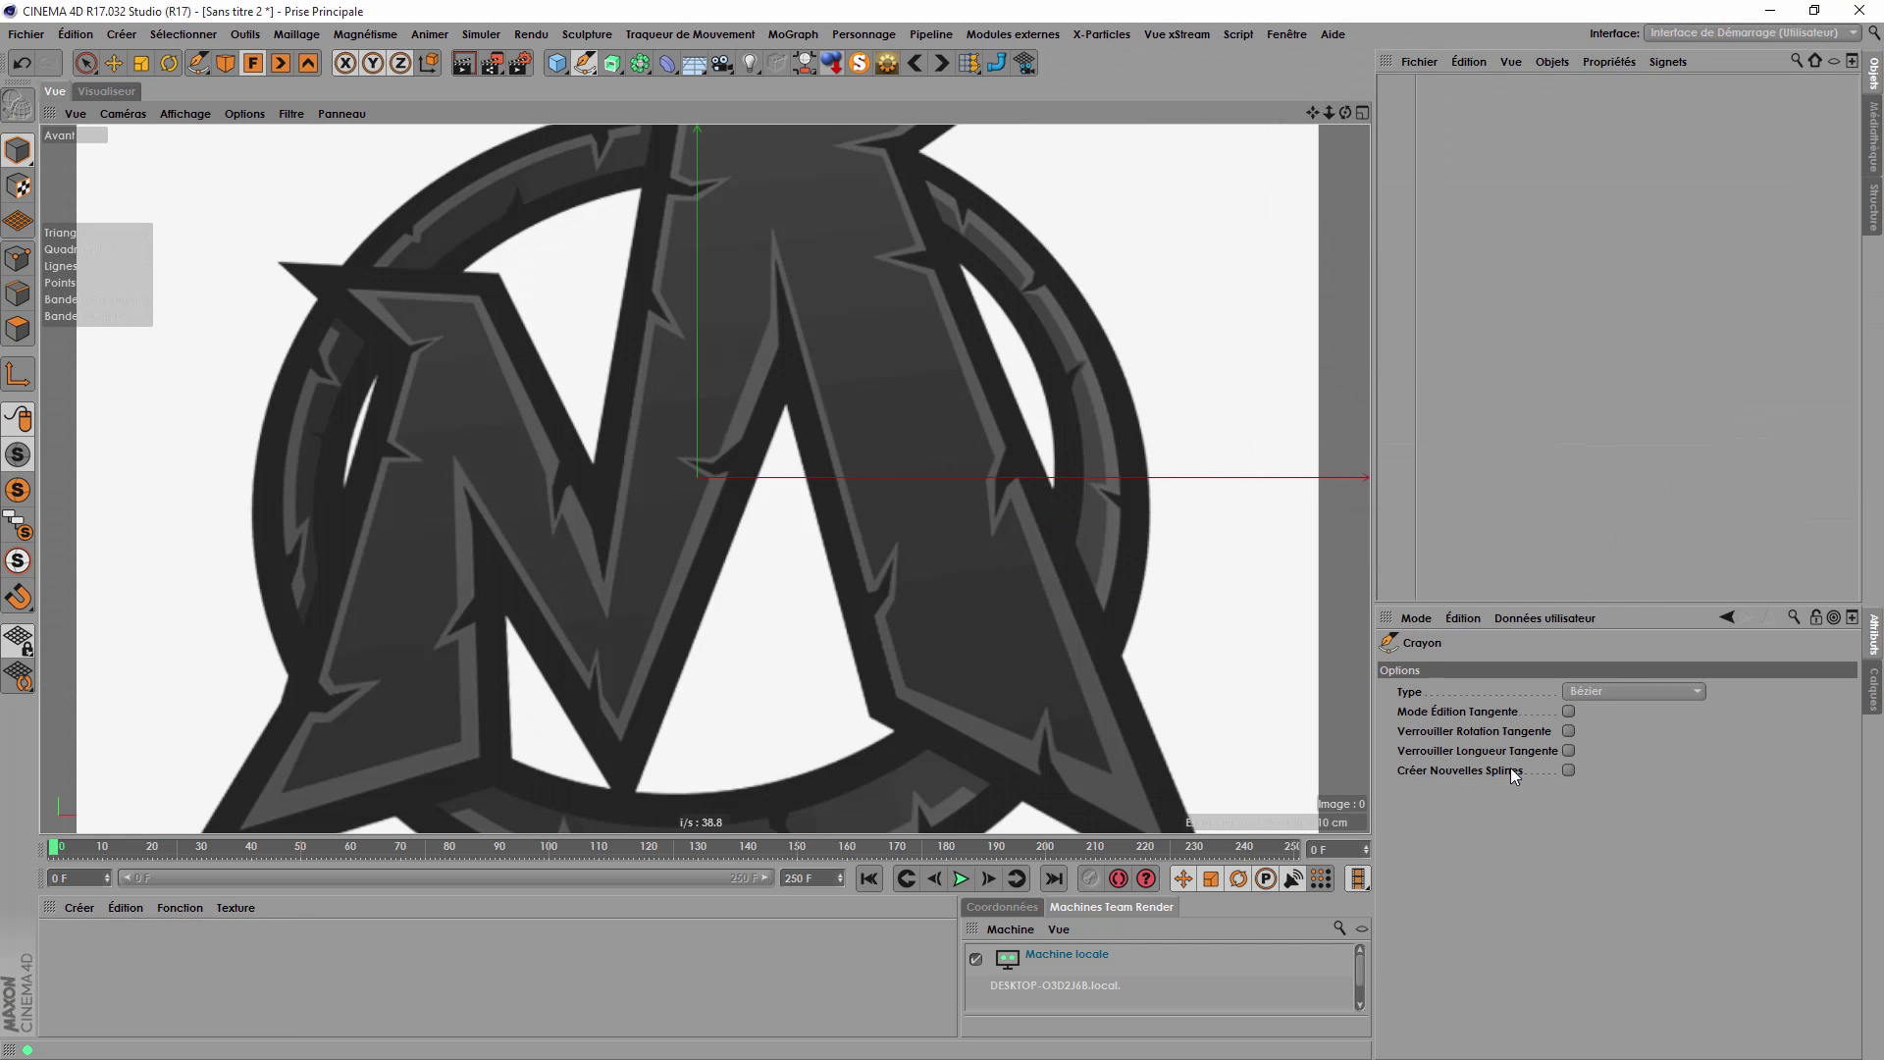
click(1588, 691)
click(1616, 701)
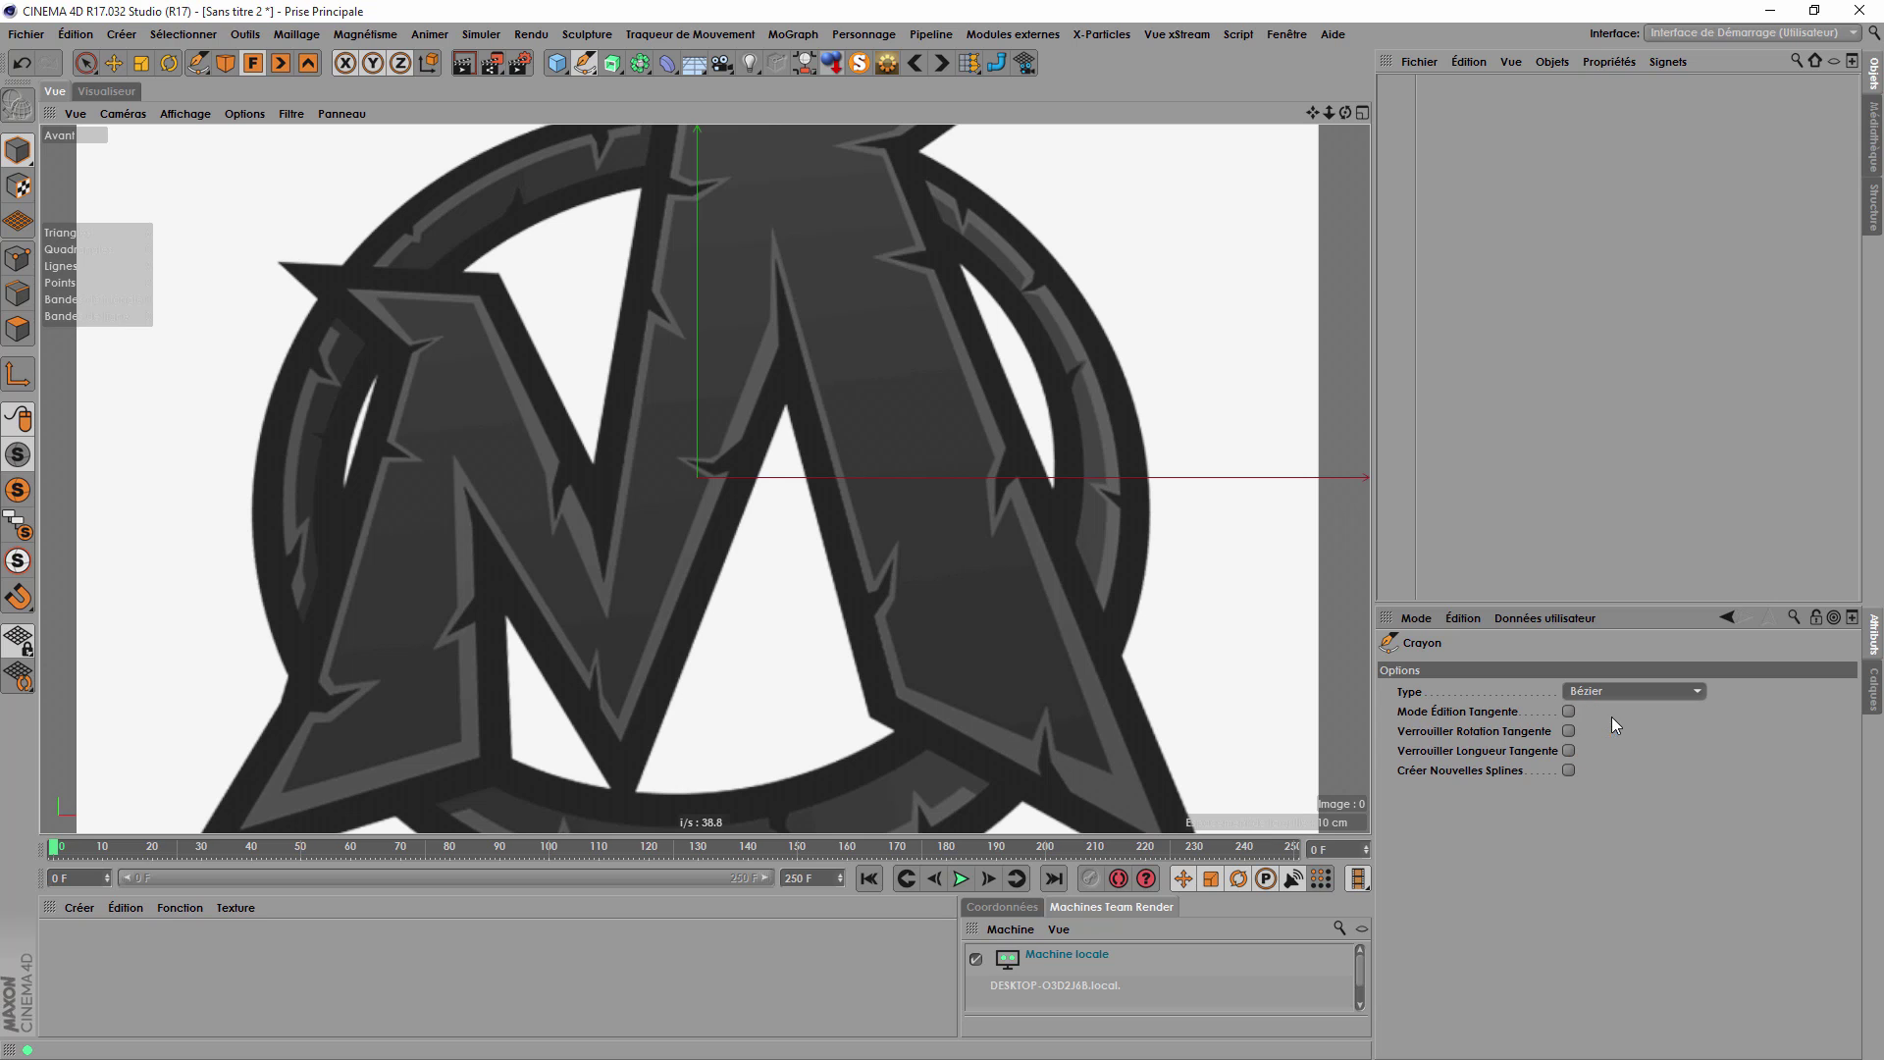
Start a linear spline at the lower inner corner of the M's right leg and trace its bottom edge around the notch.
scroll(912, 696, up, 3)
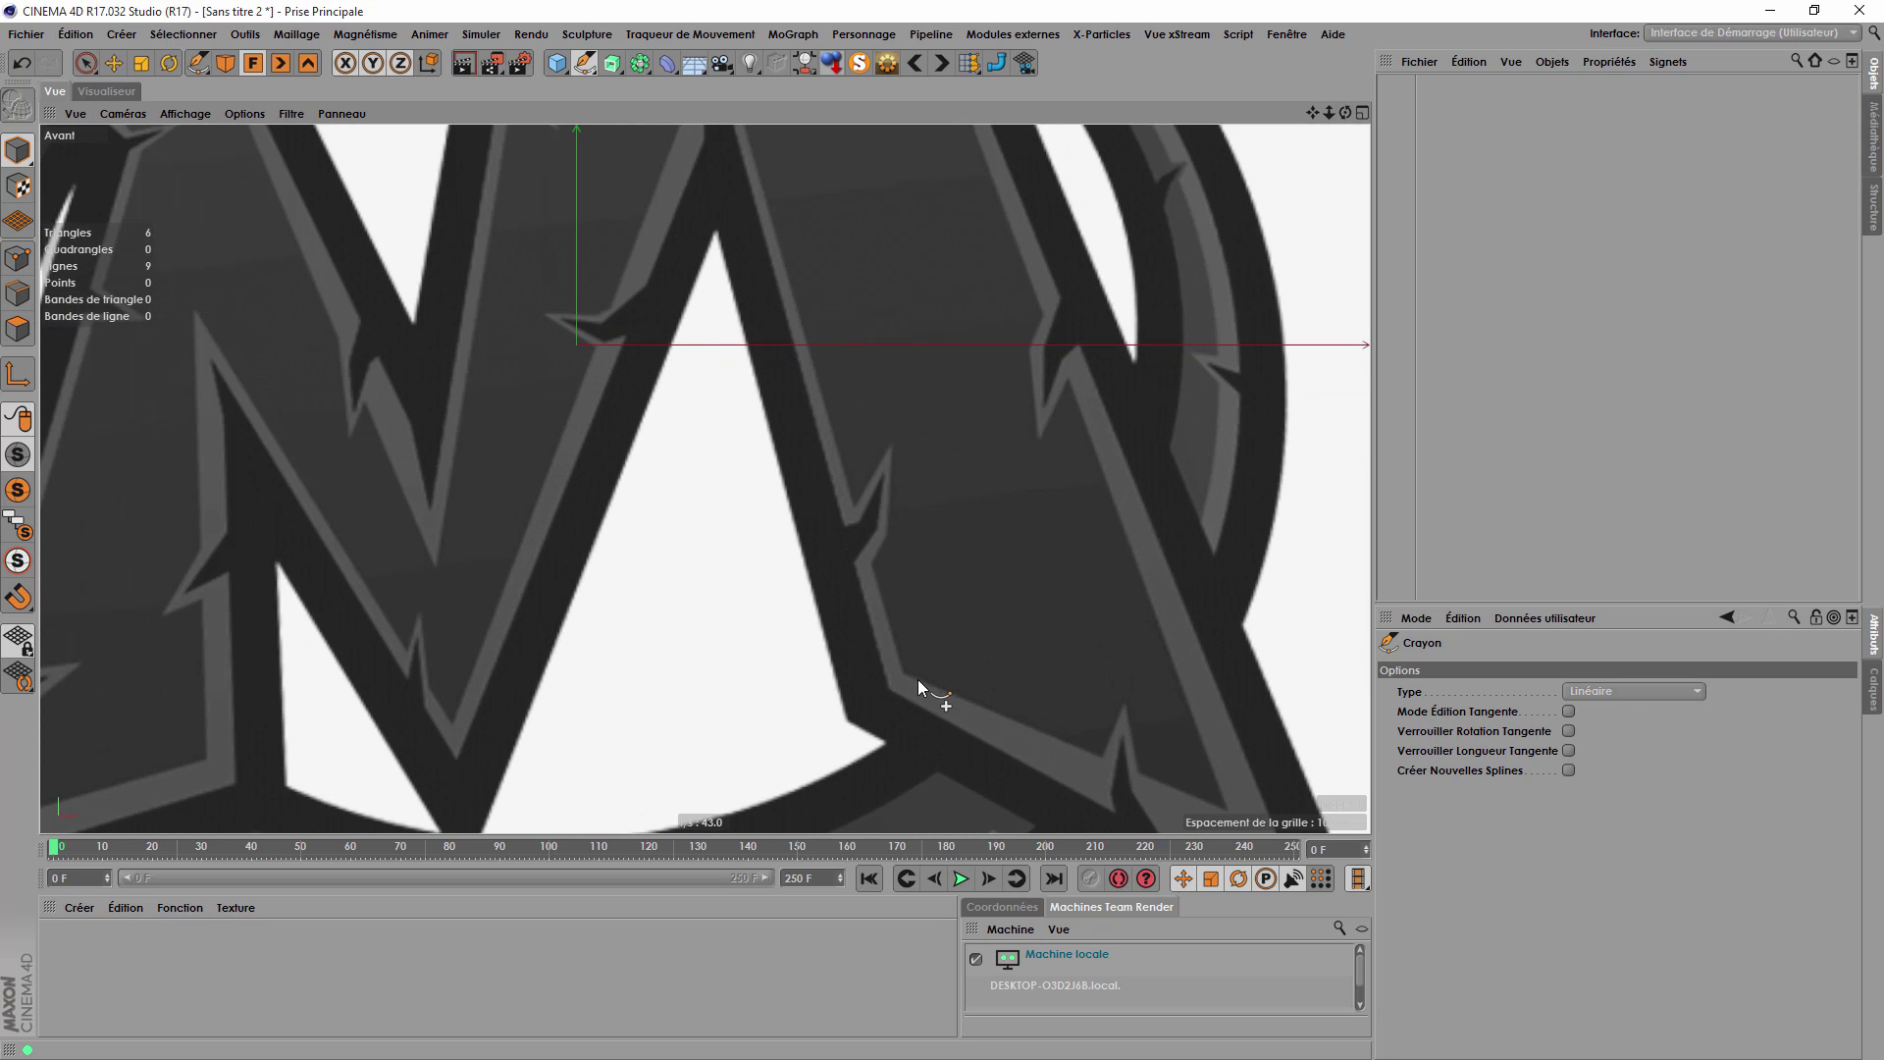
click(905, 673)
scroll(539, 580, down, 2)
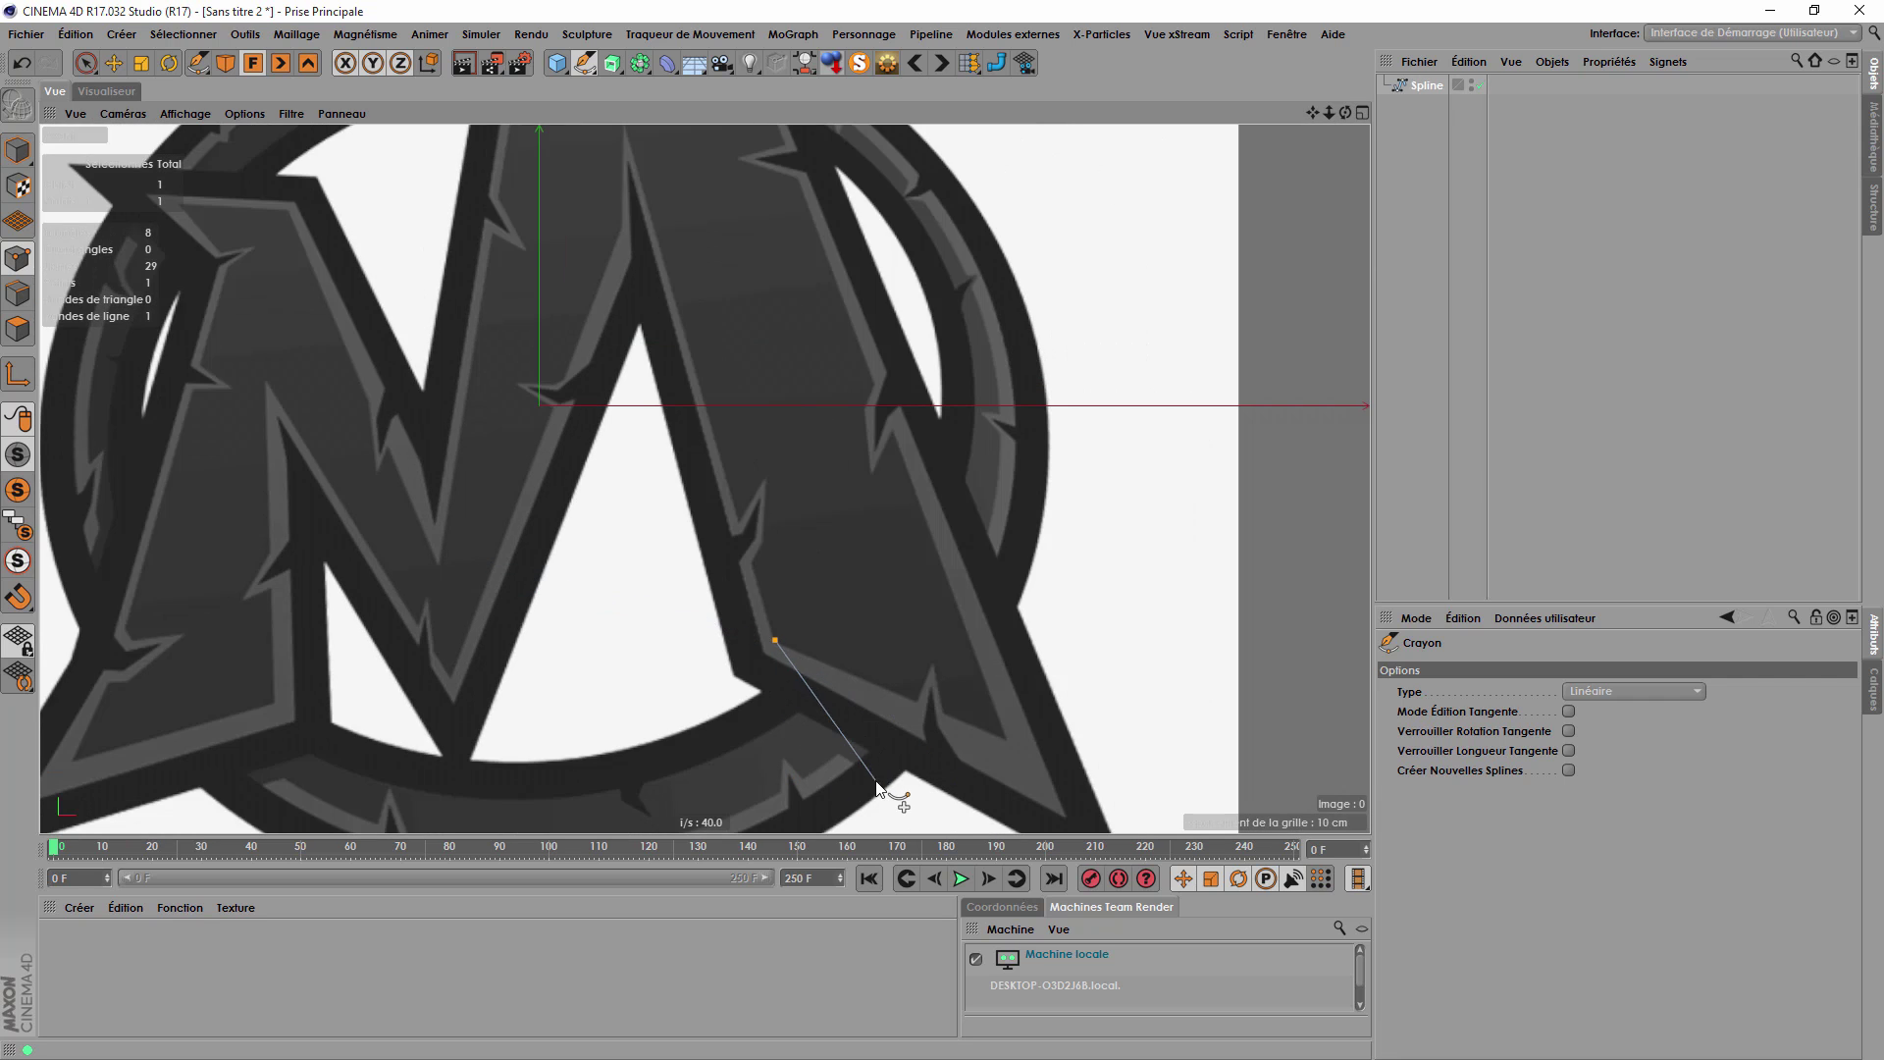
scroll(876, 788, up, 2)
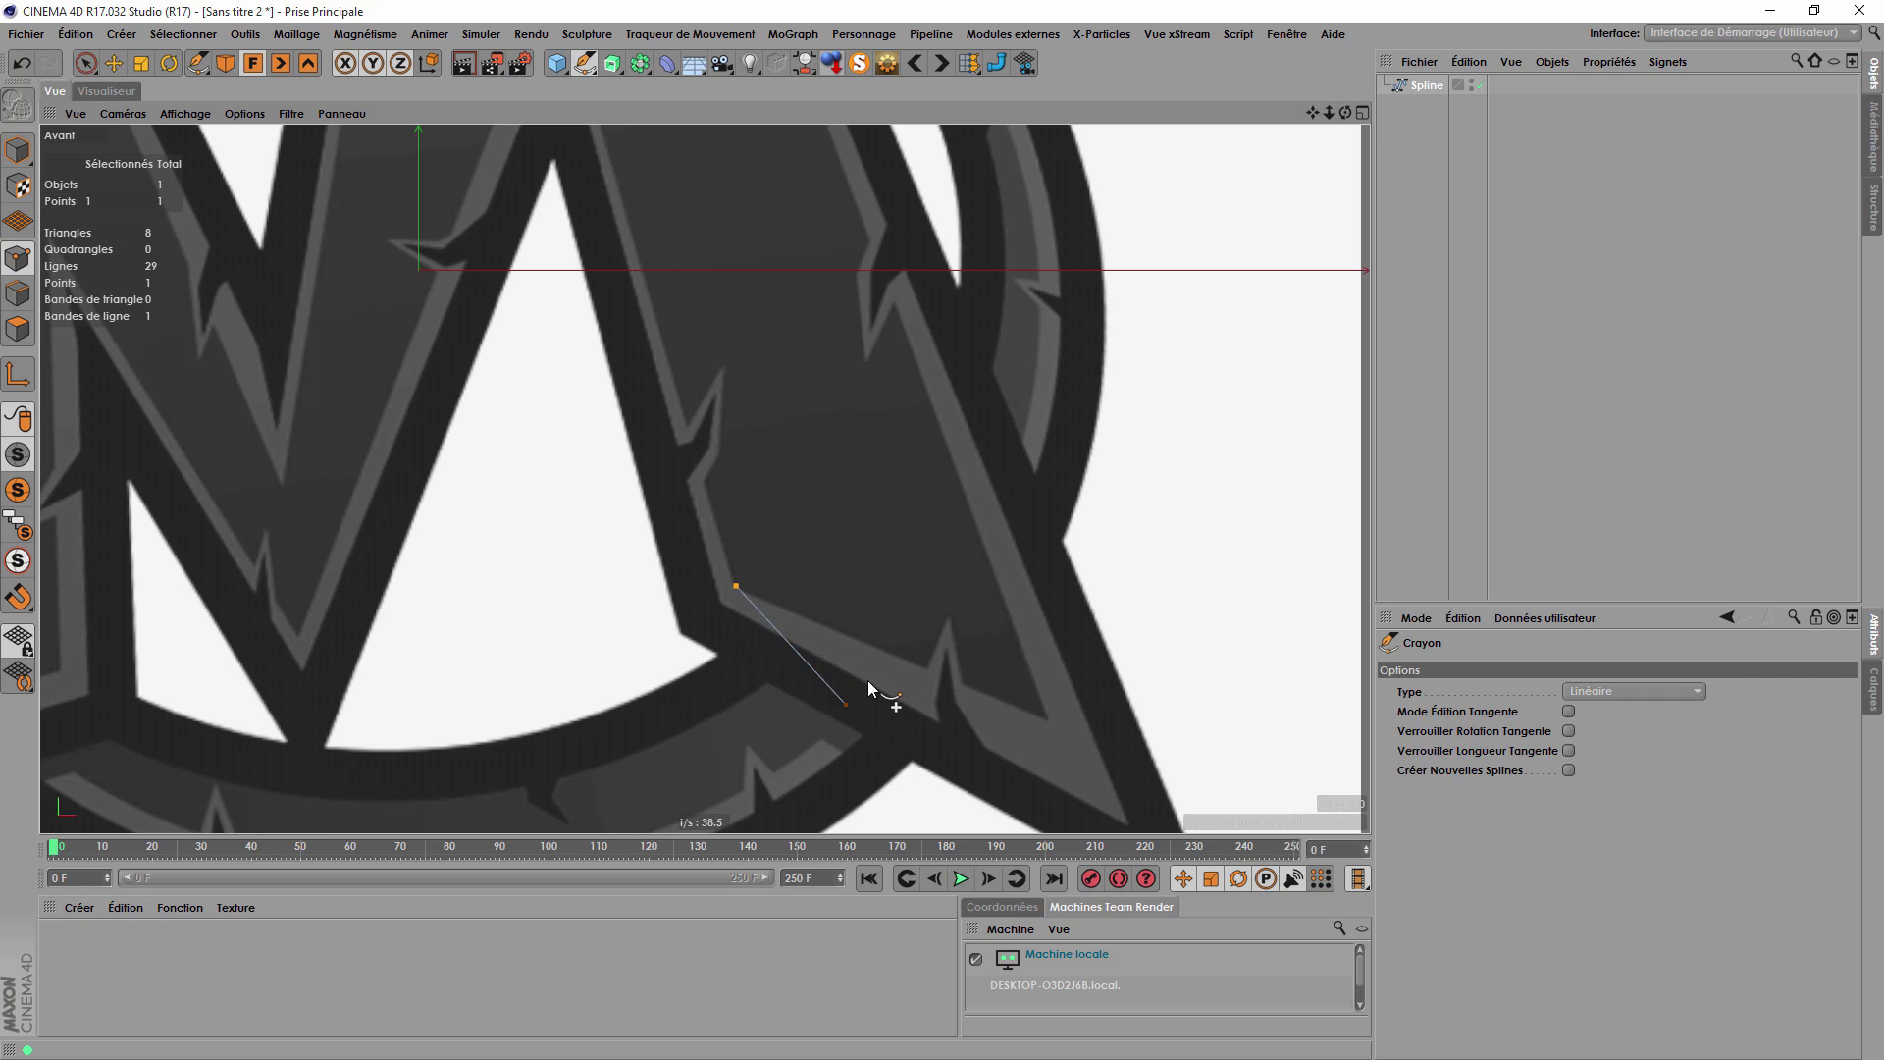
scroll(884, 687, up, 3)
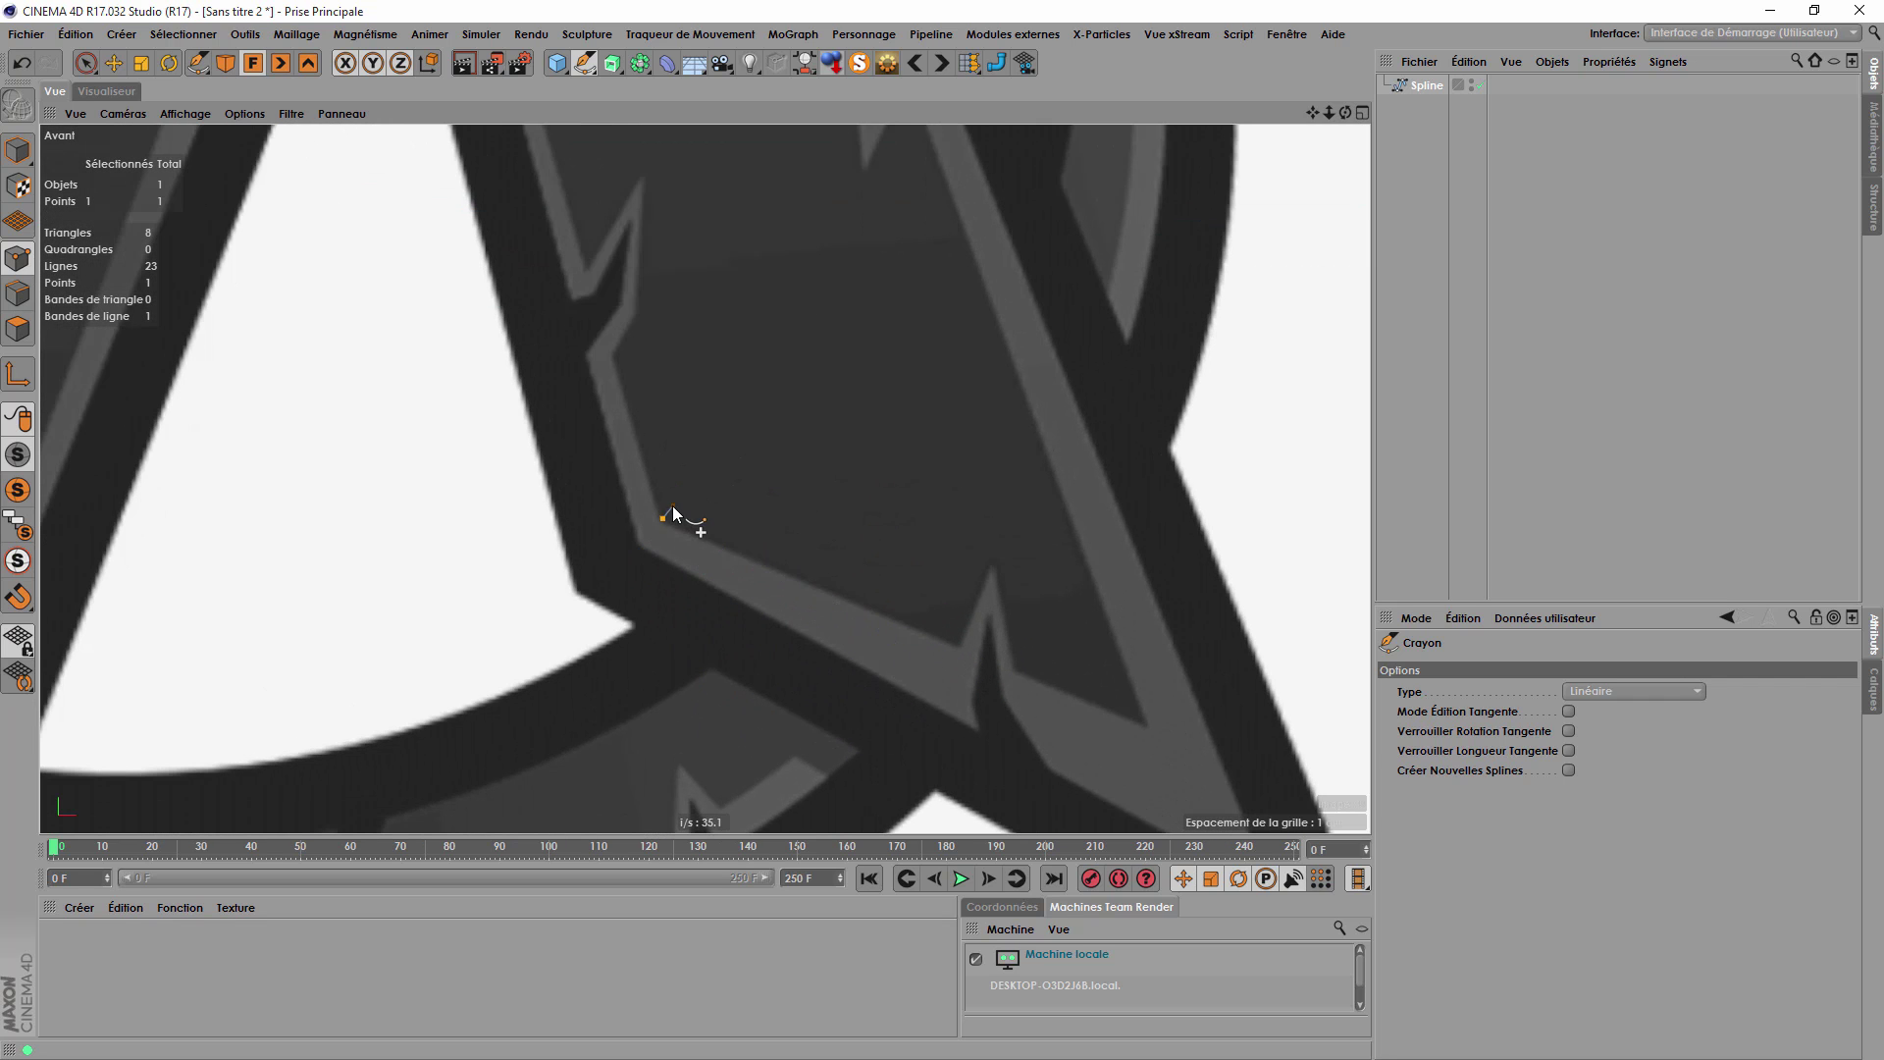
scroll(971, 653, up, 2)
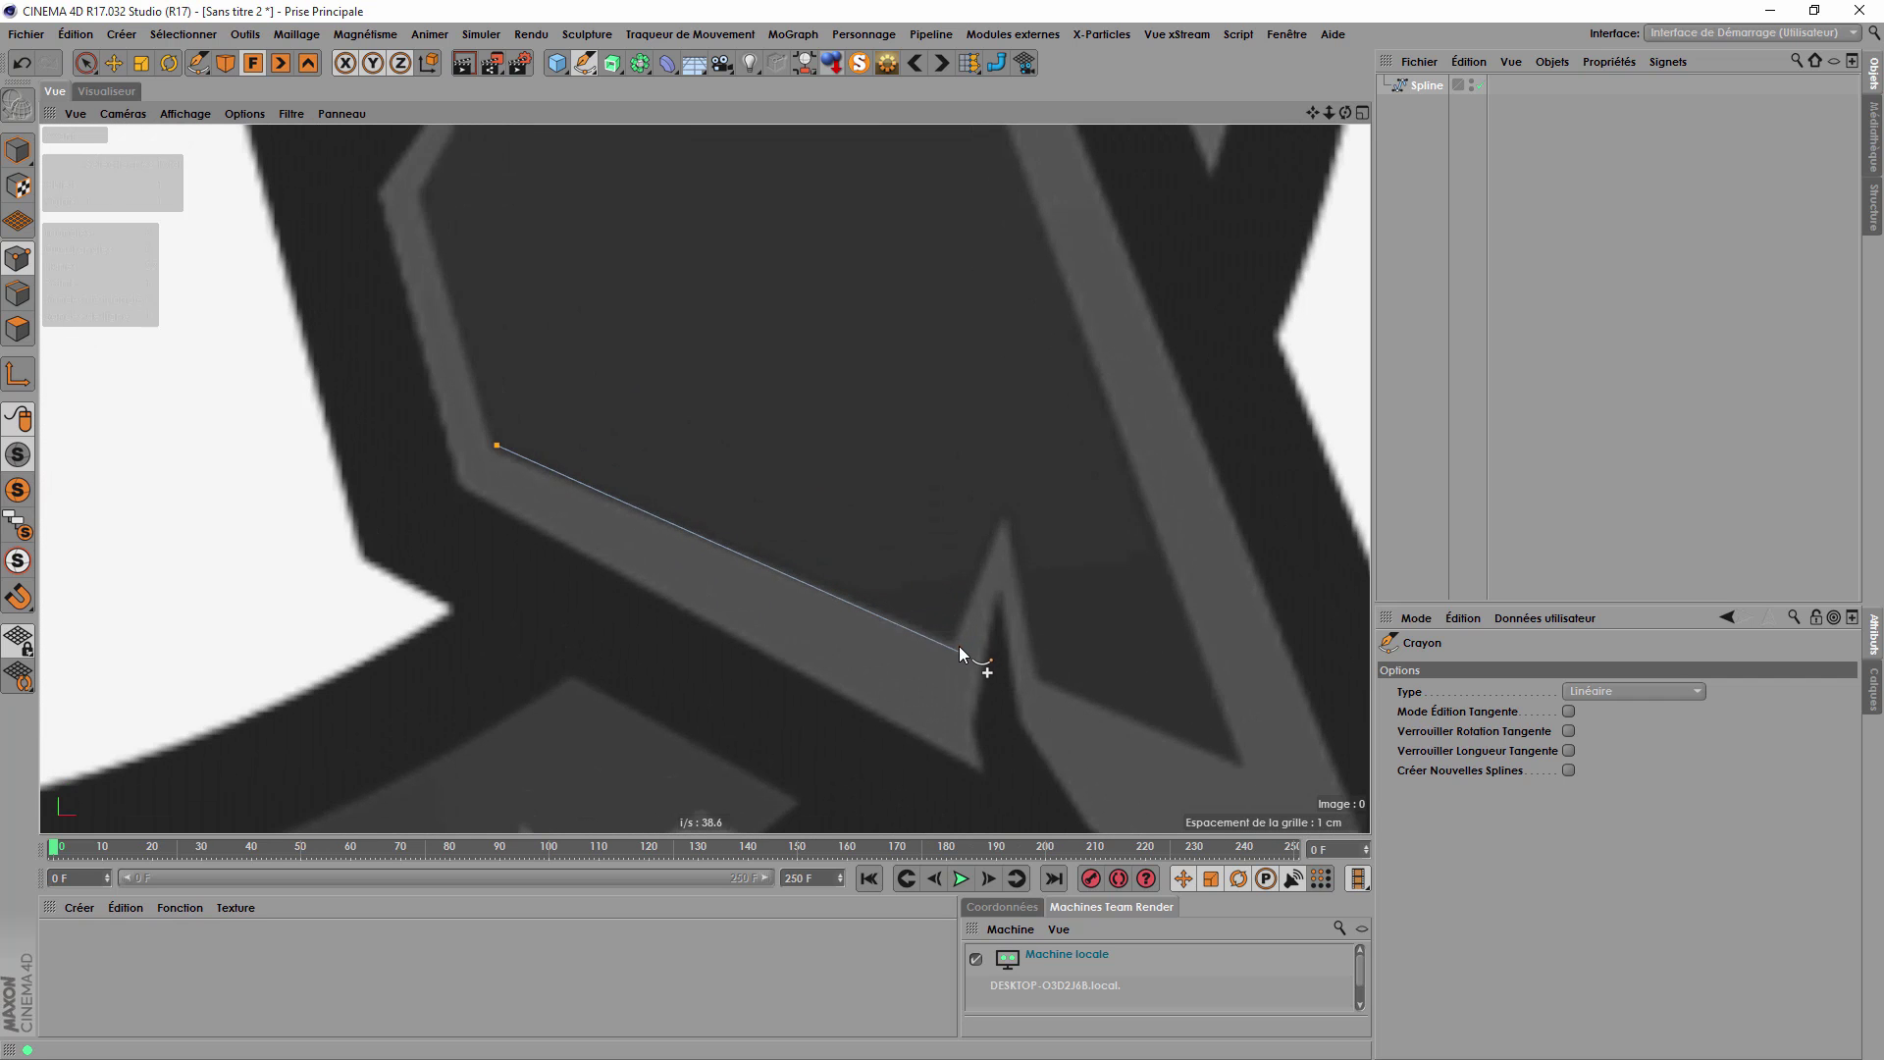
click(956, 643)
click(1008, 509)
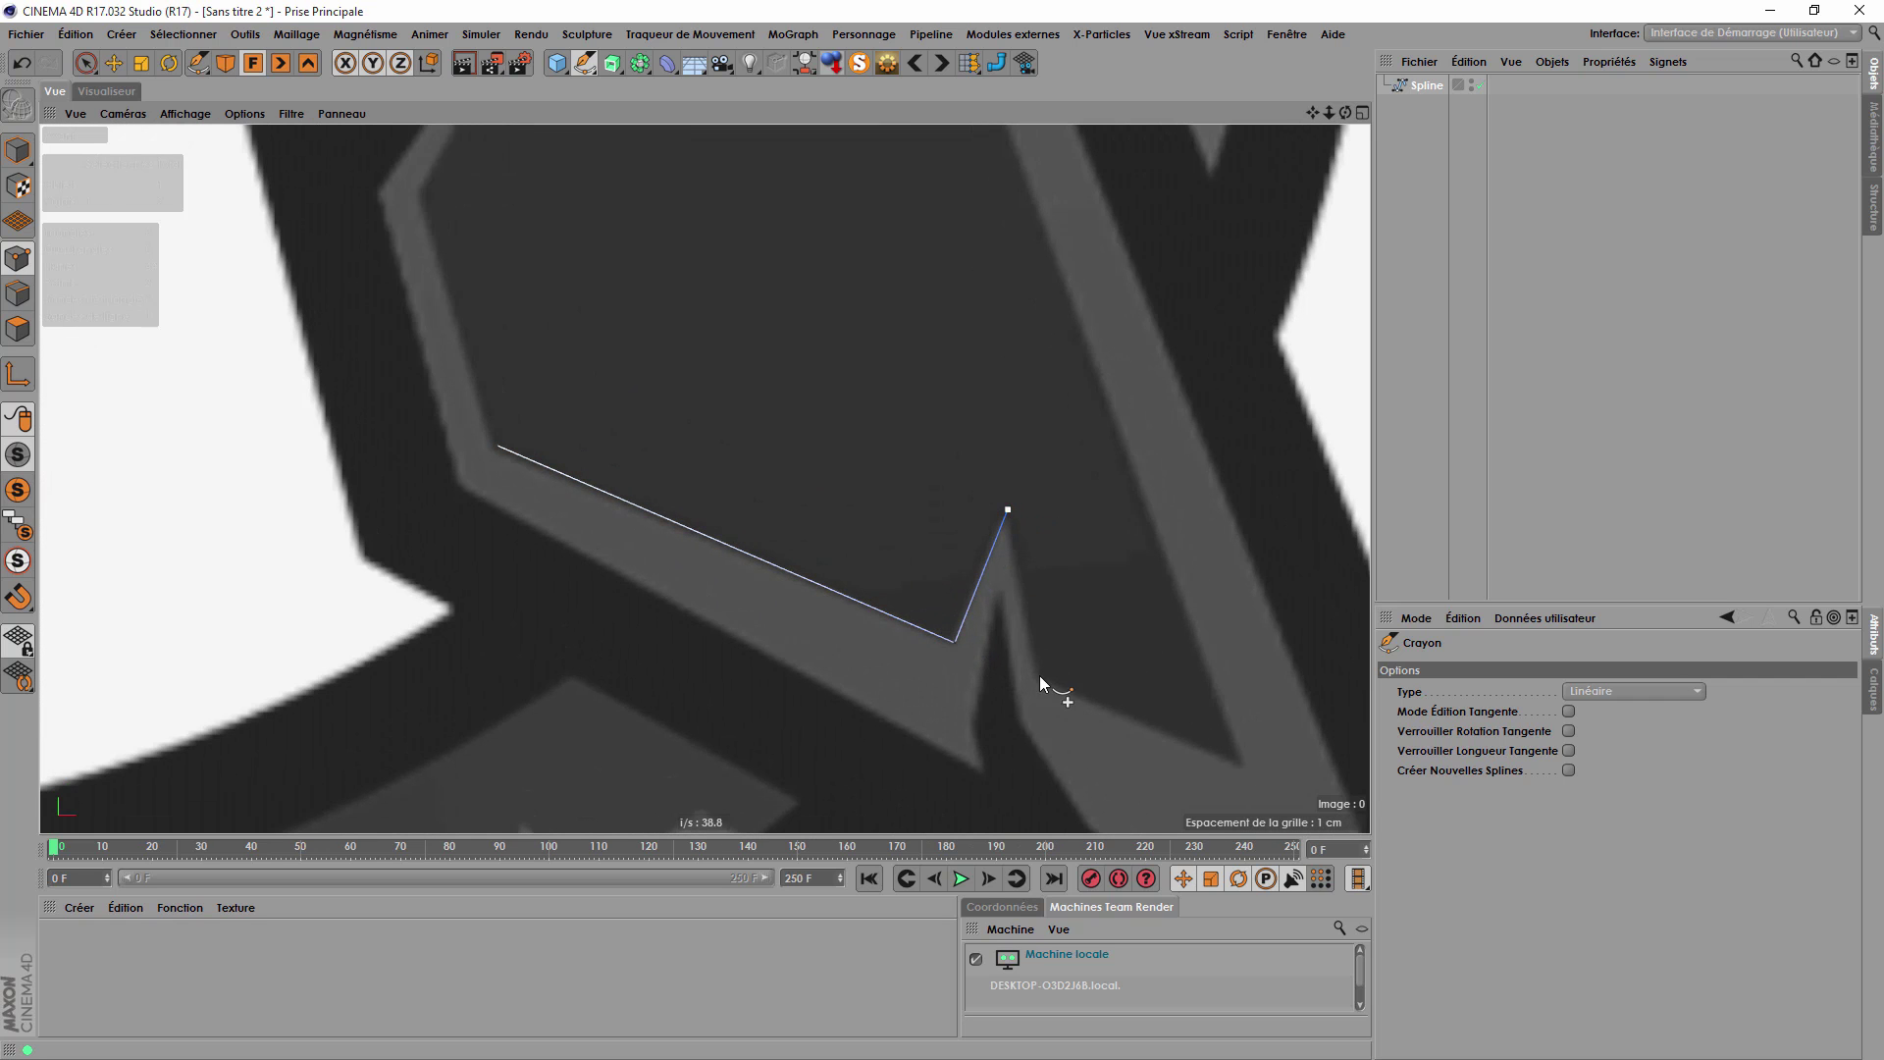
click(1038, 676)
Continue the spline around the right leg's foot and up its outer edge, through the lower outer notch of the M.
scroll(1046, 799, down, 4)
scroll(979, 709, up, 3)
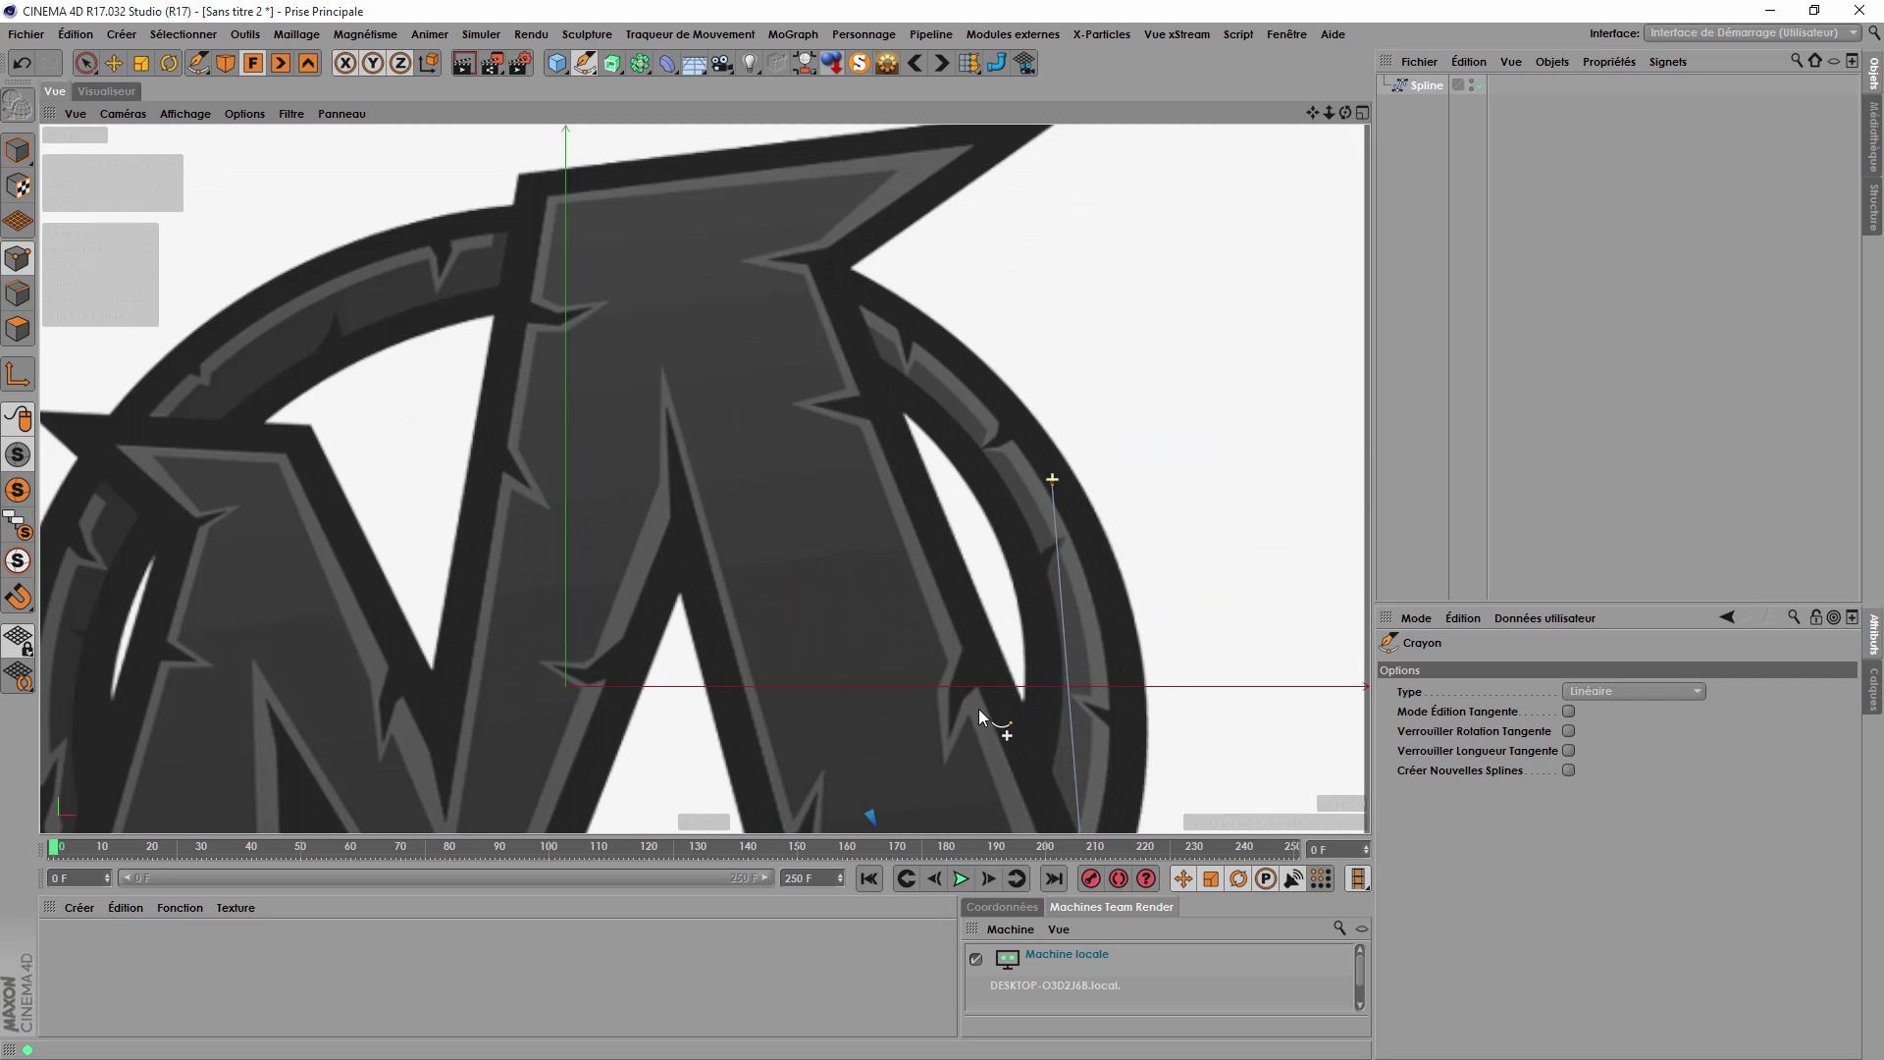
scroll(980, 709, up, 4)
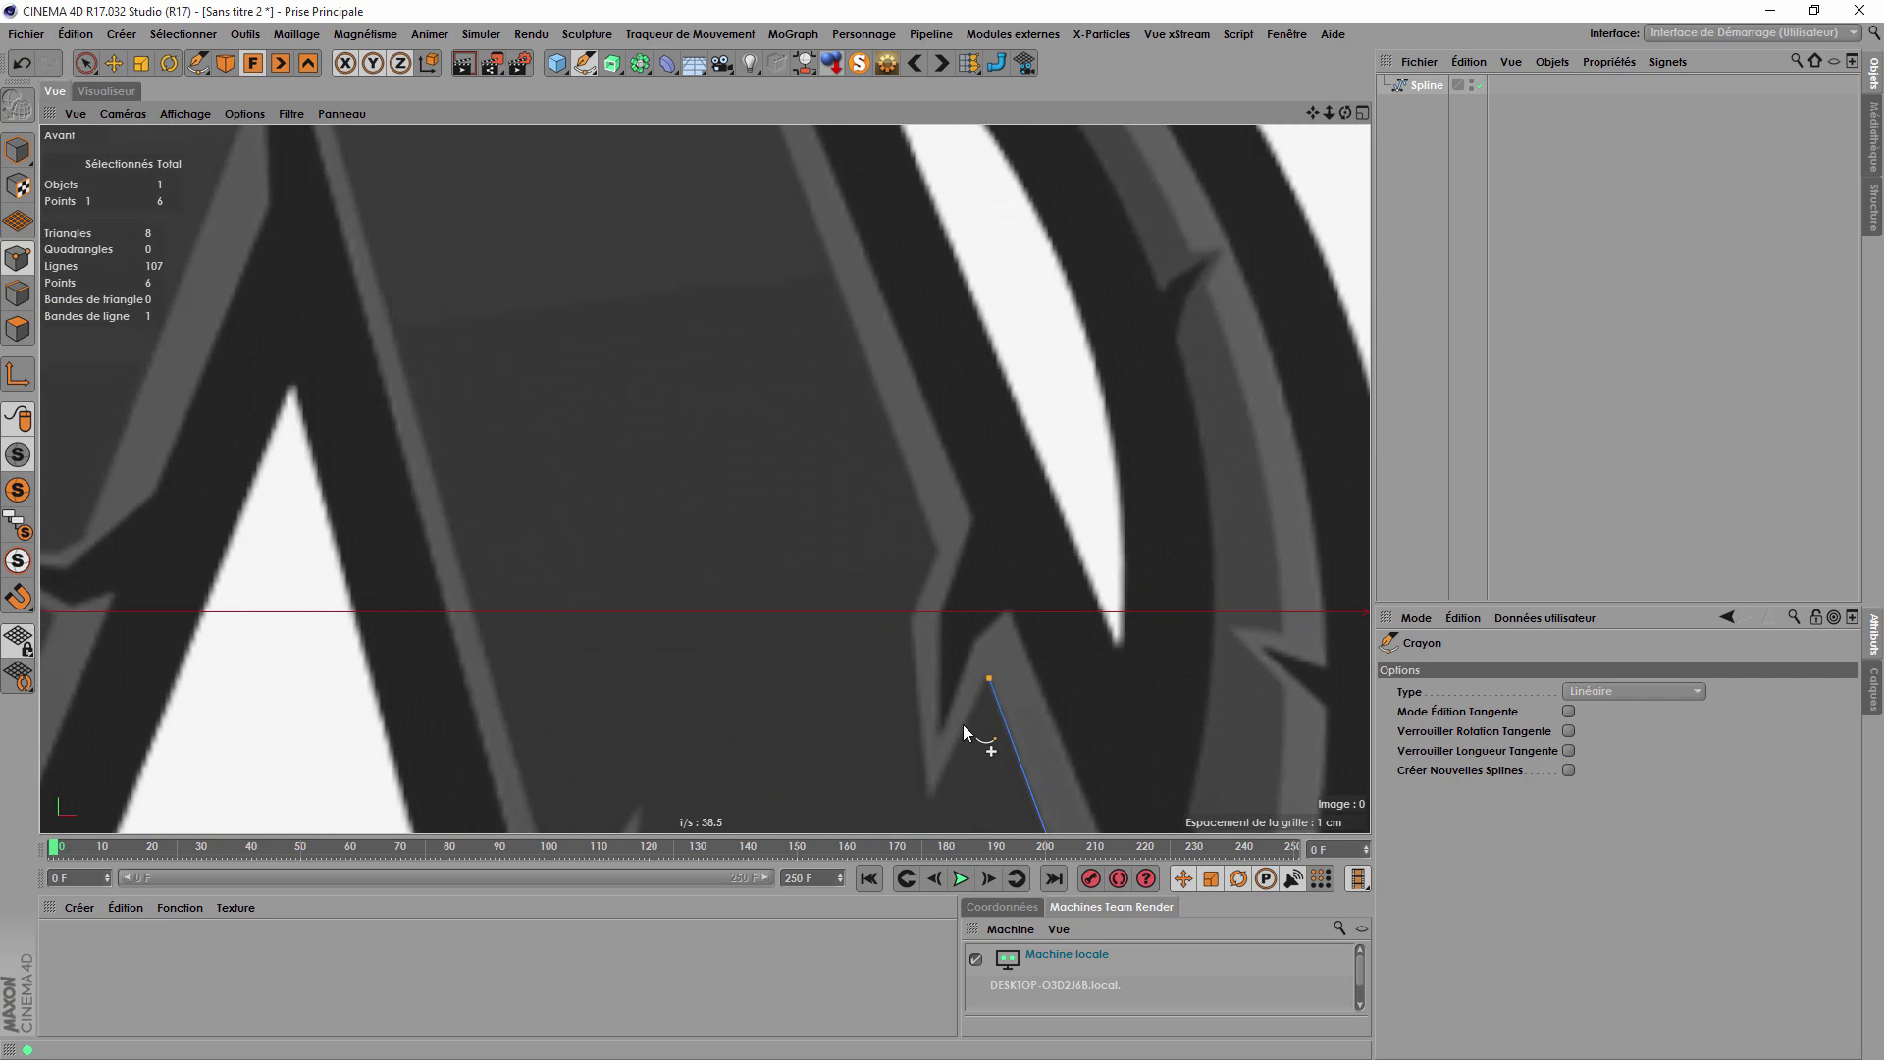
click(932, 799)
click(909, 615)
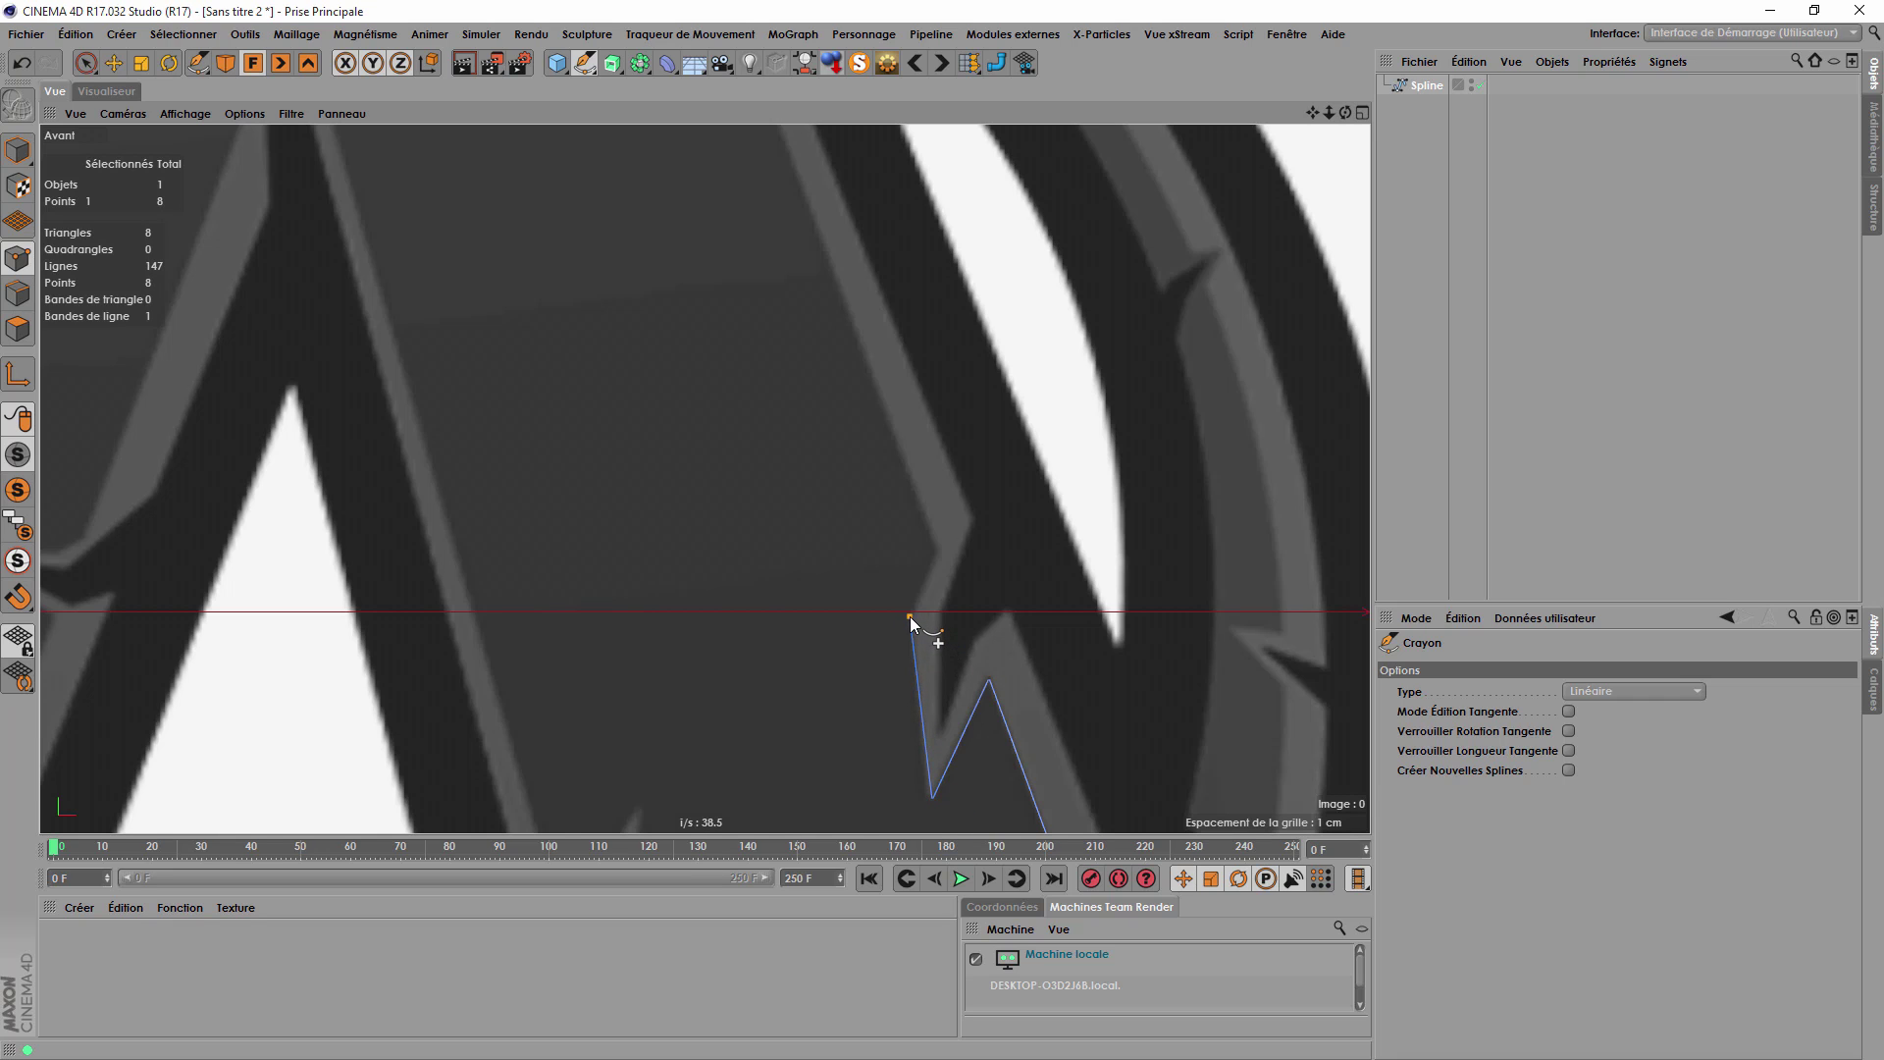
click(939, 550)
Trace the right leg's outer edge up to the next notch and around it, working in the maximized front view.
scroll(1050, 751, down, 4)
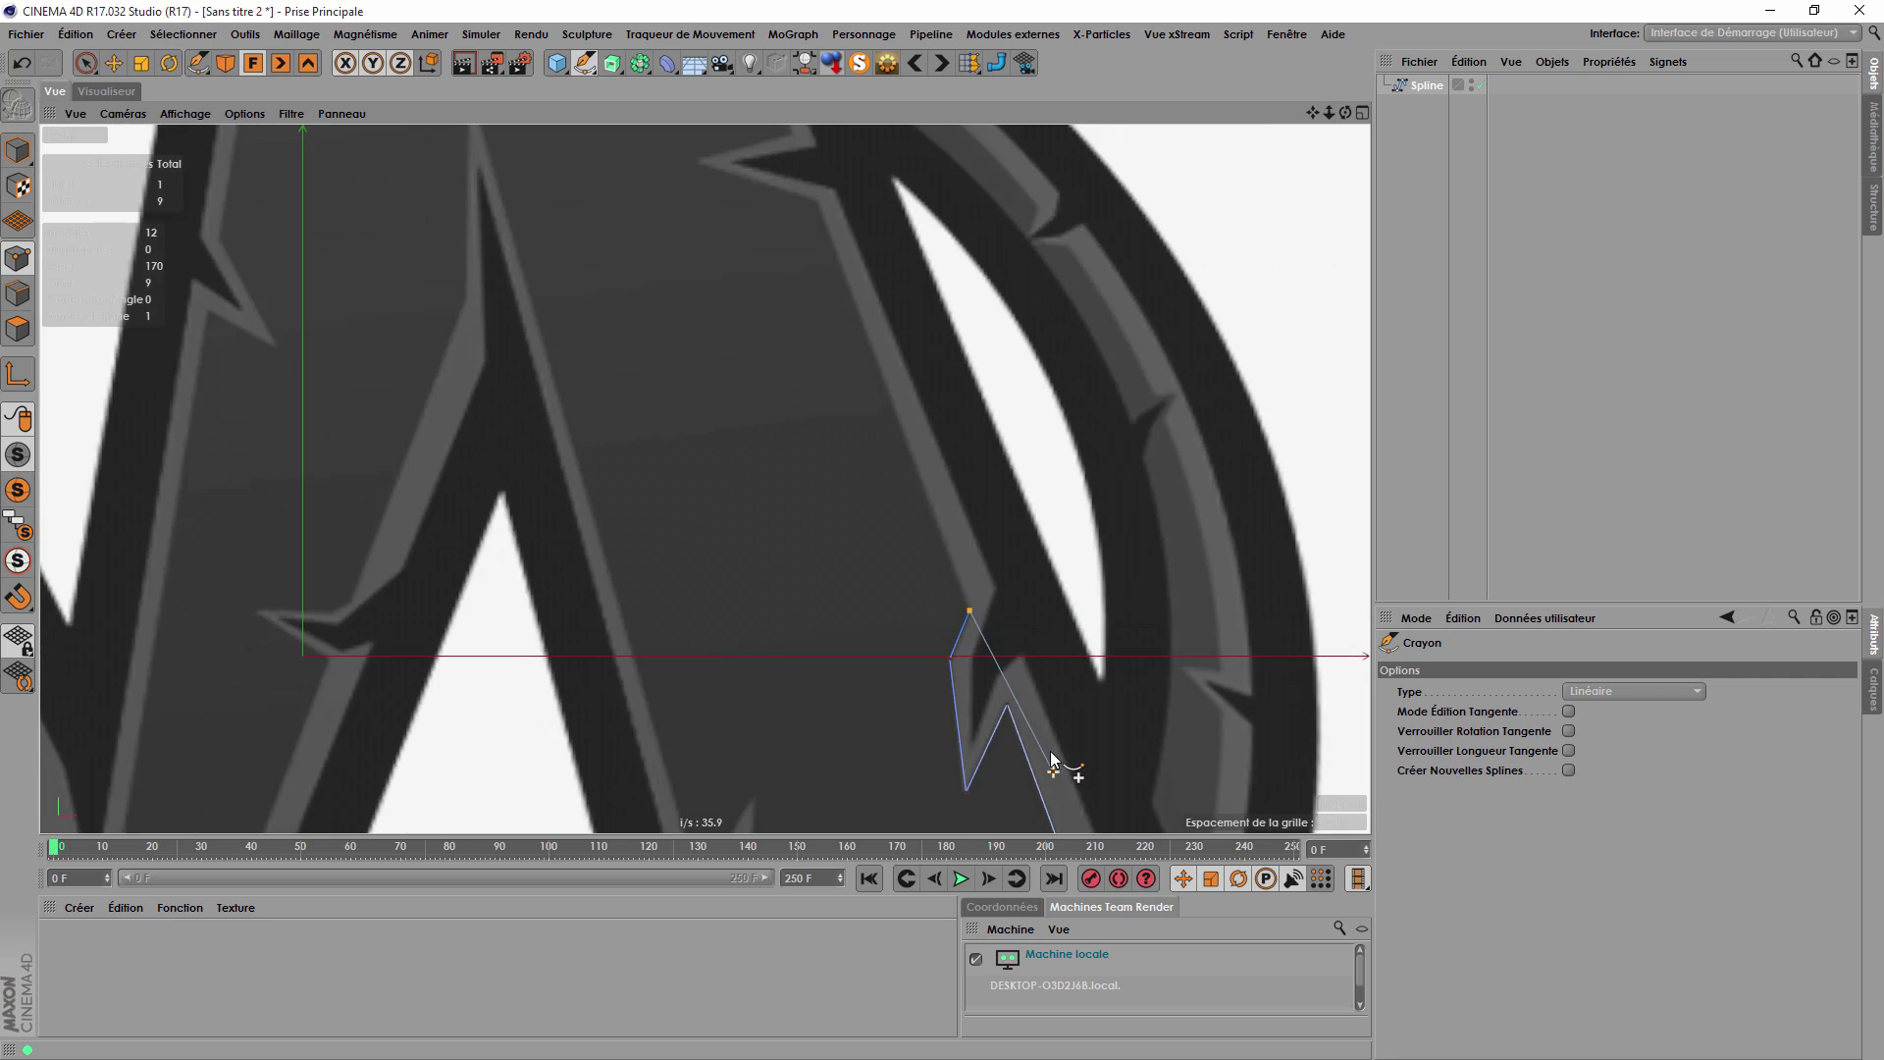
scroll(886, 342, up, 6)
scroll(886, 342, up, 1)
click(790, 315)
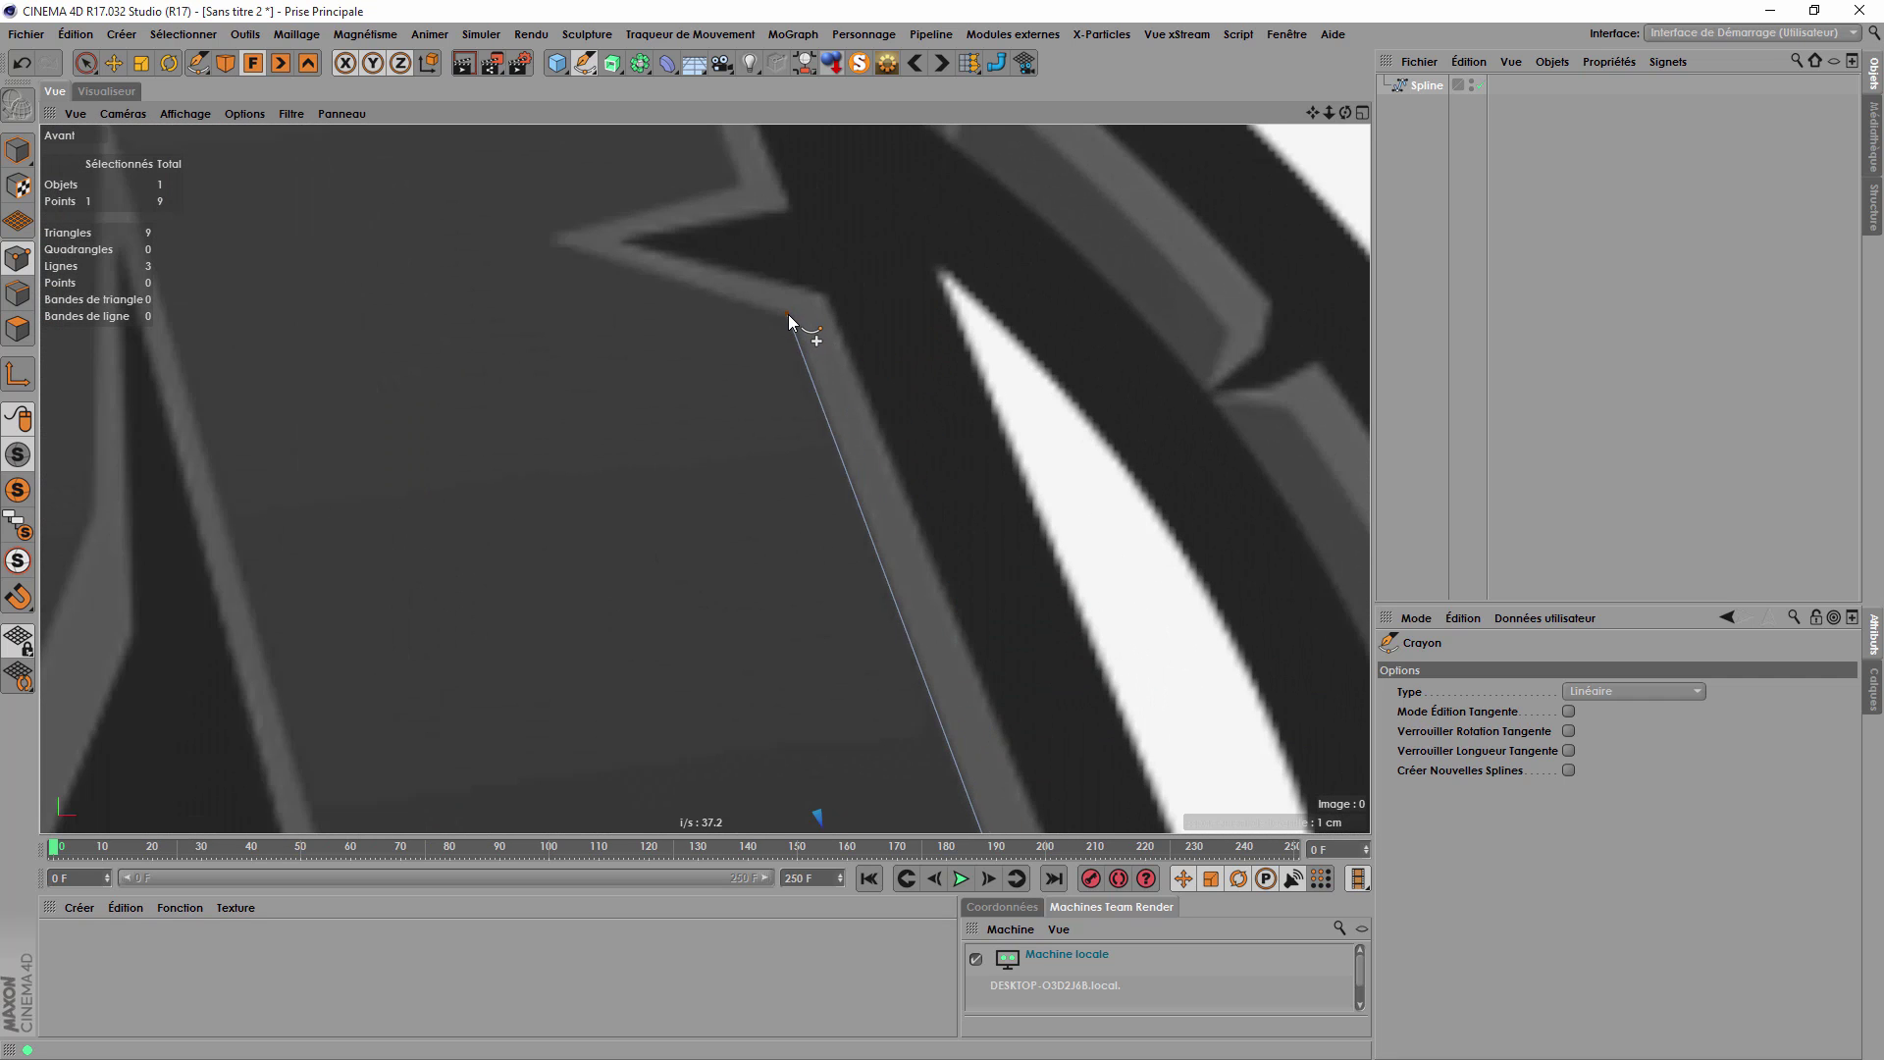
key(shift+Tab)
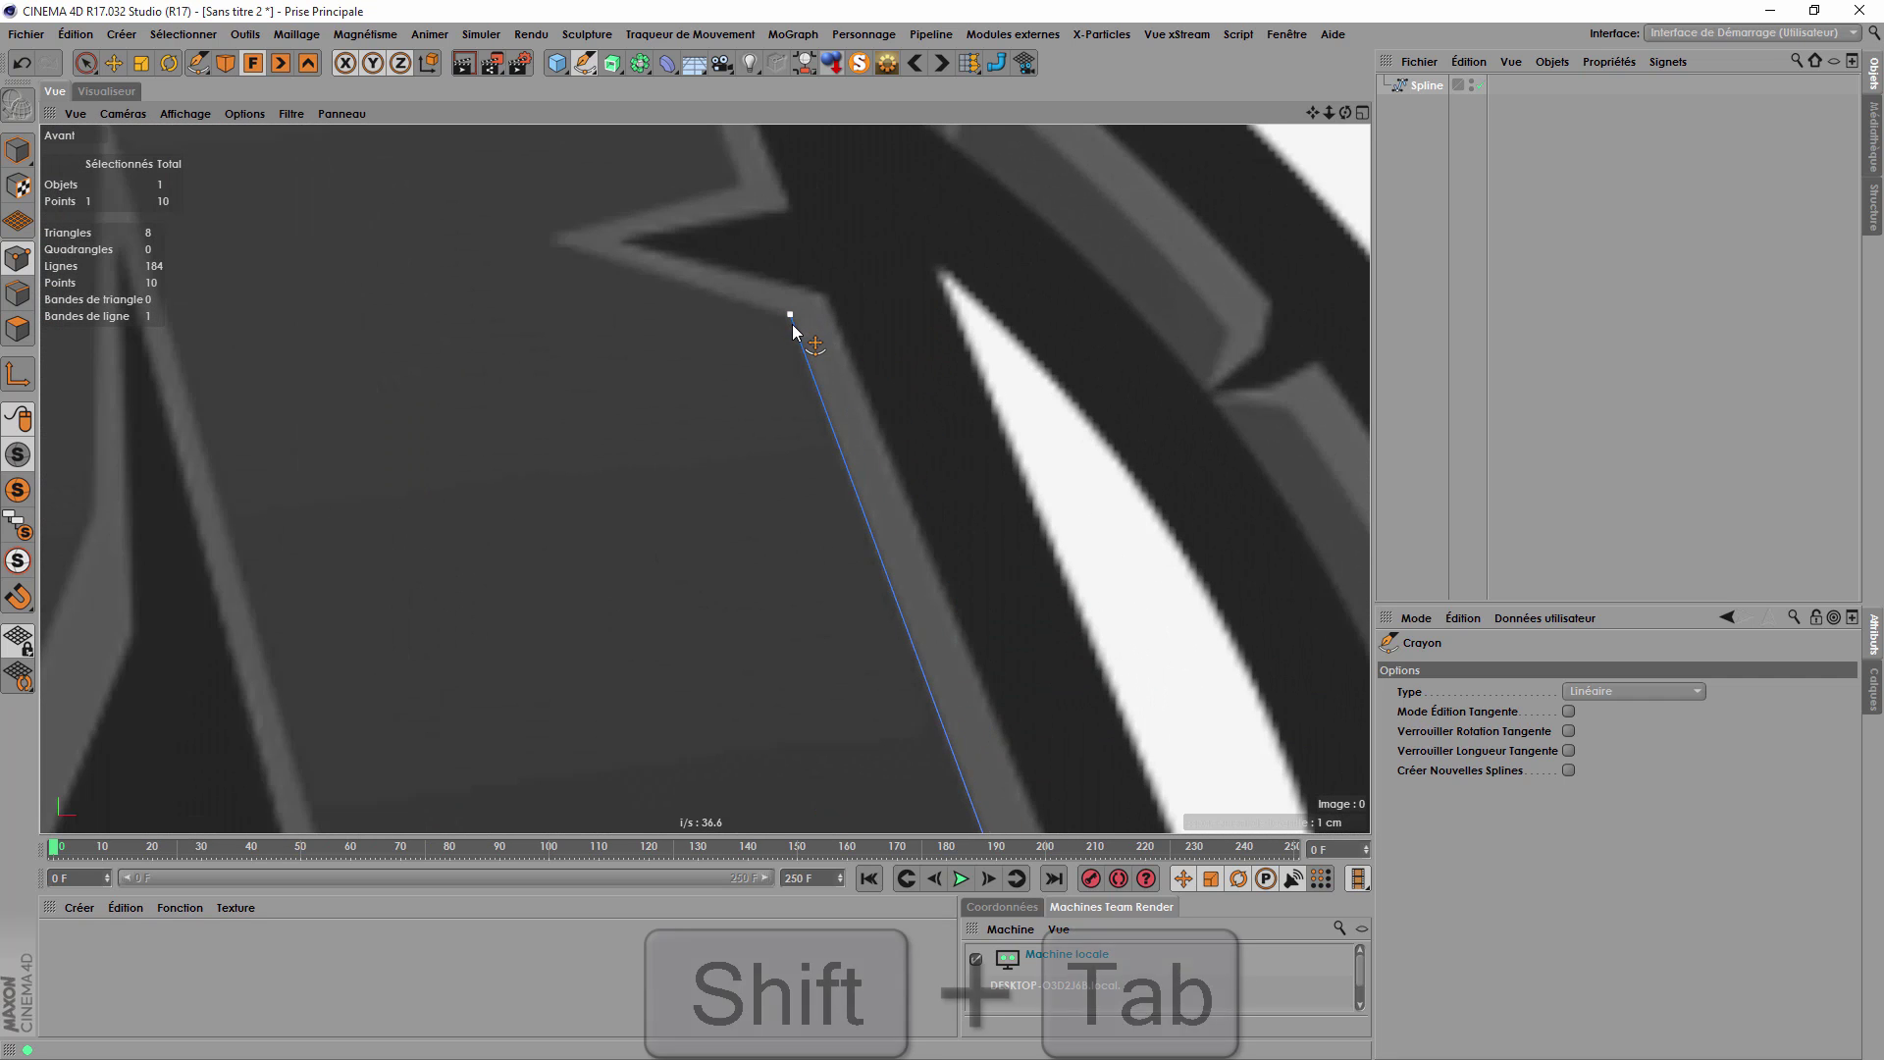
key(ctrl+Tab)
scroll(976, 409, down, 3)
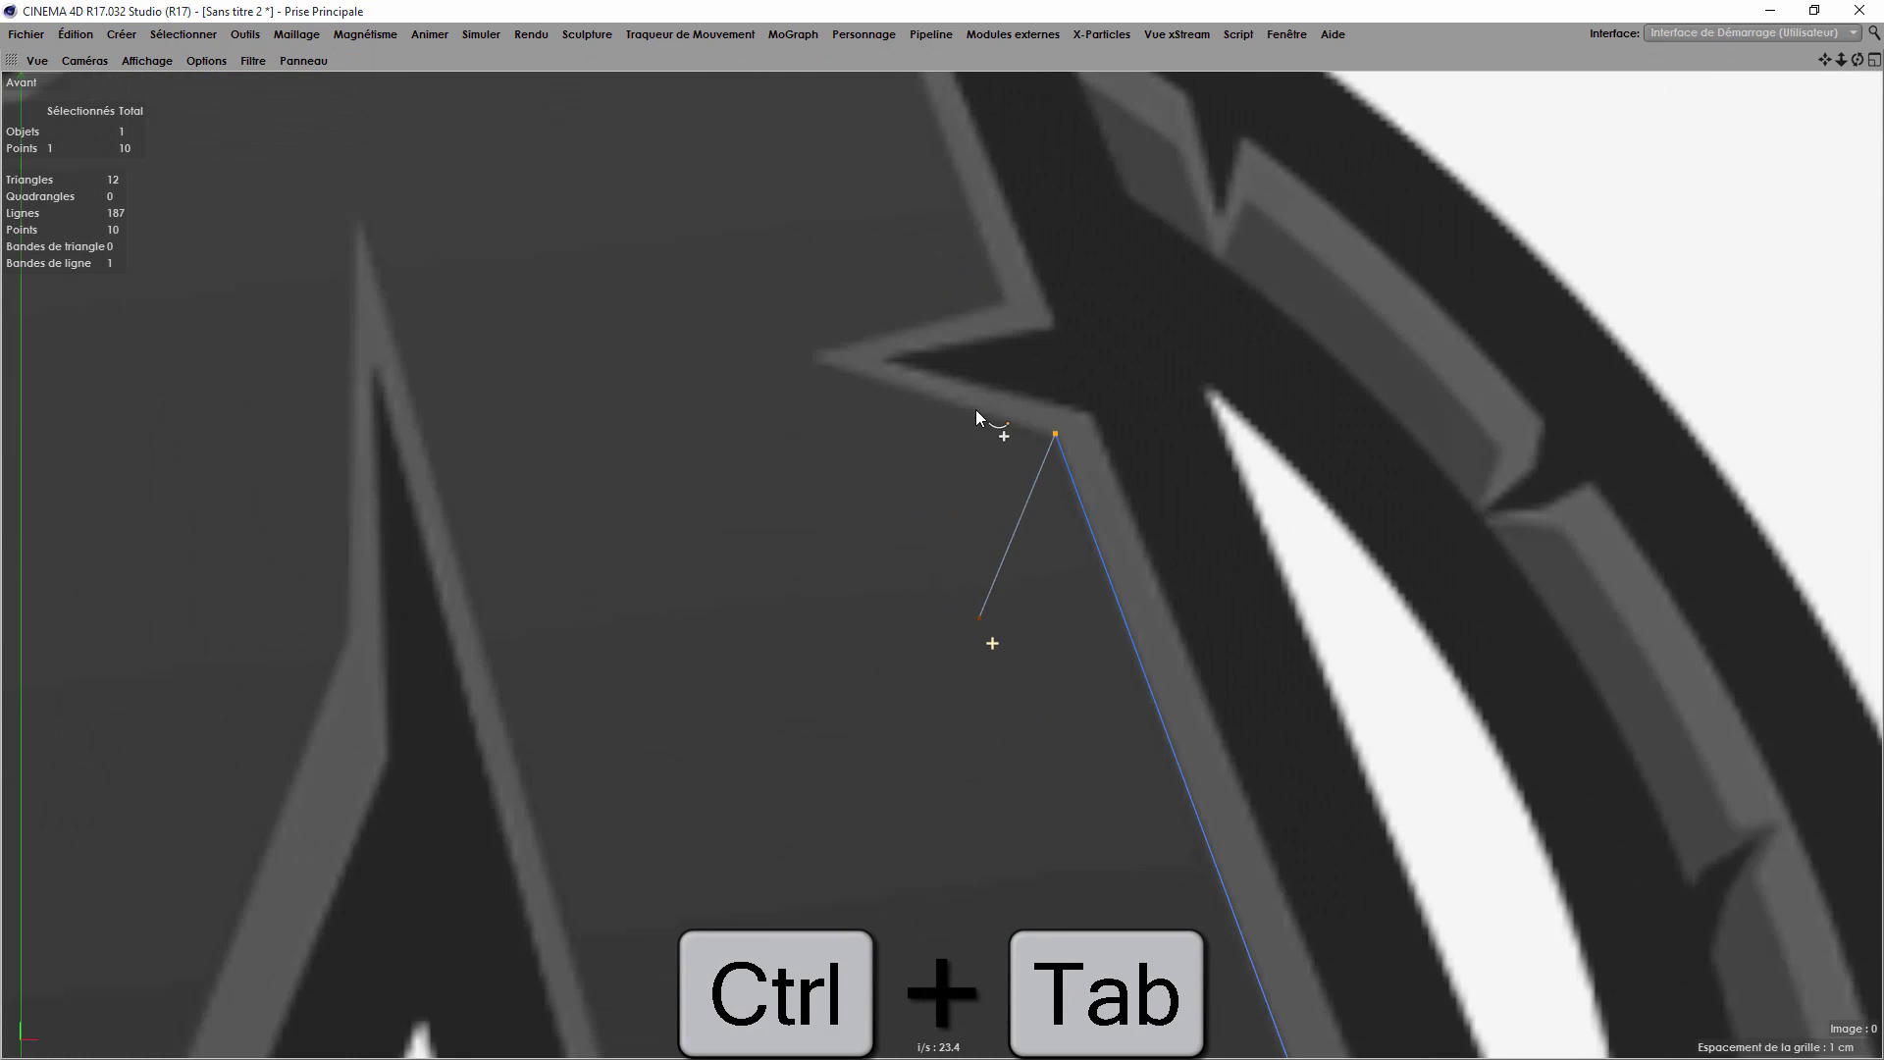
scroll(904, 398, up, 4)
click(766, 363)
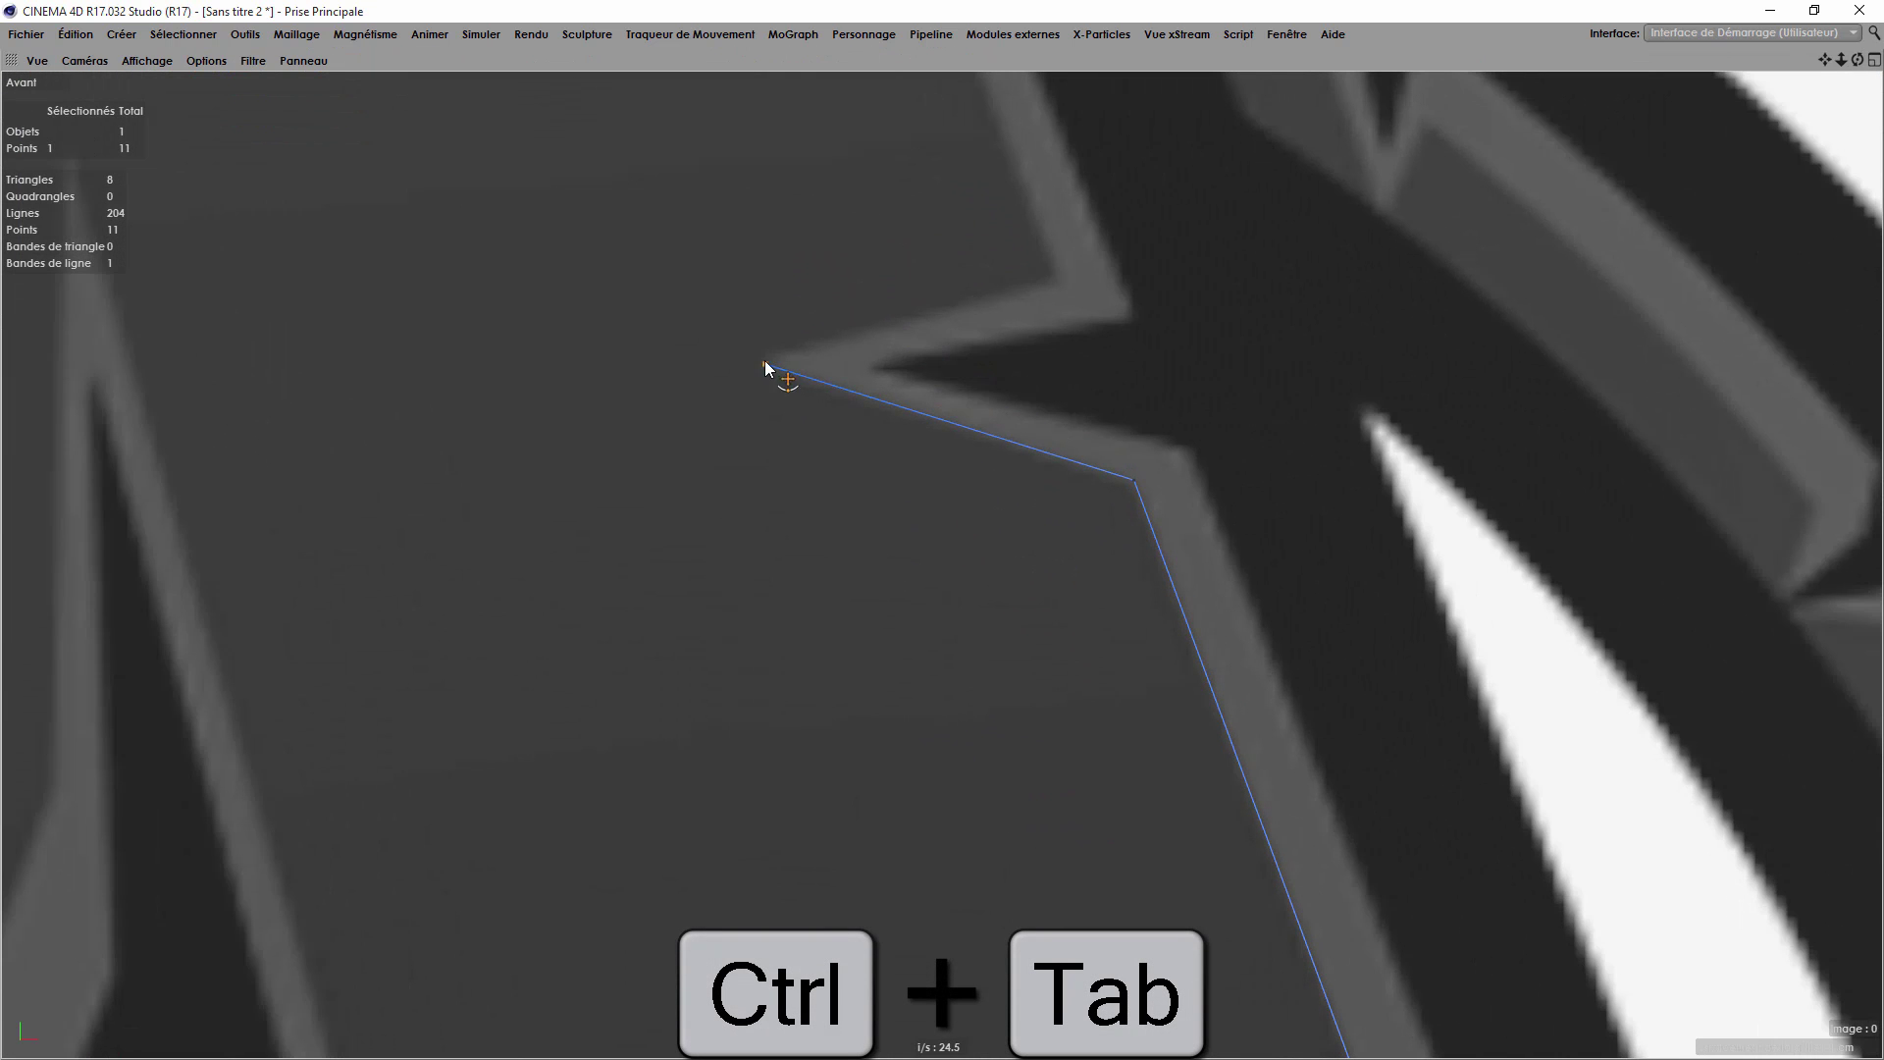
click(1061, 282)
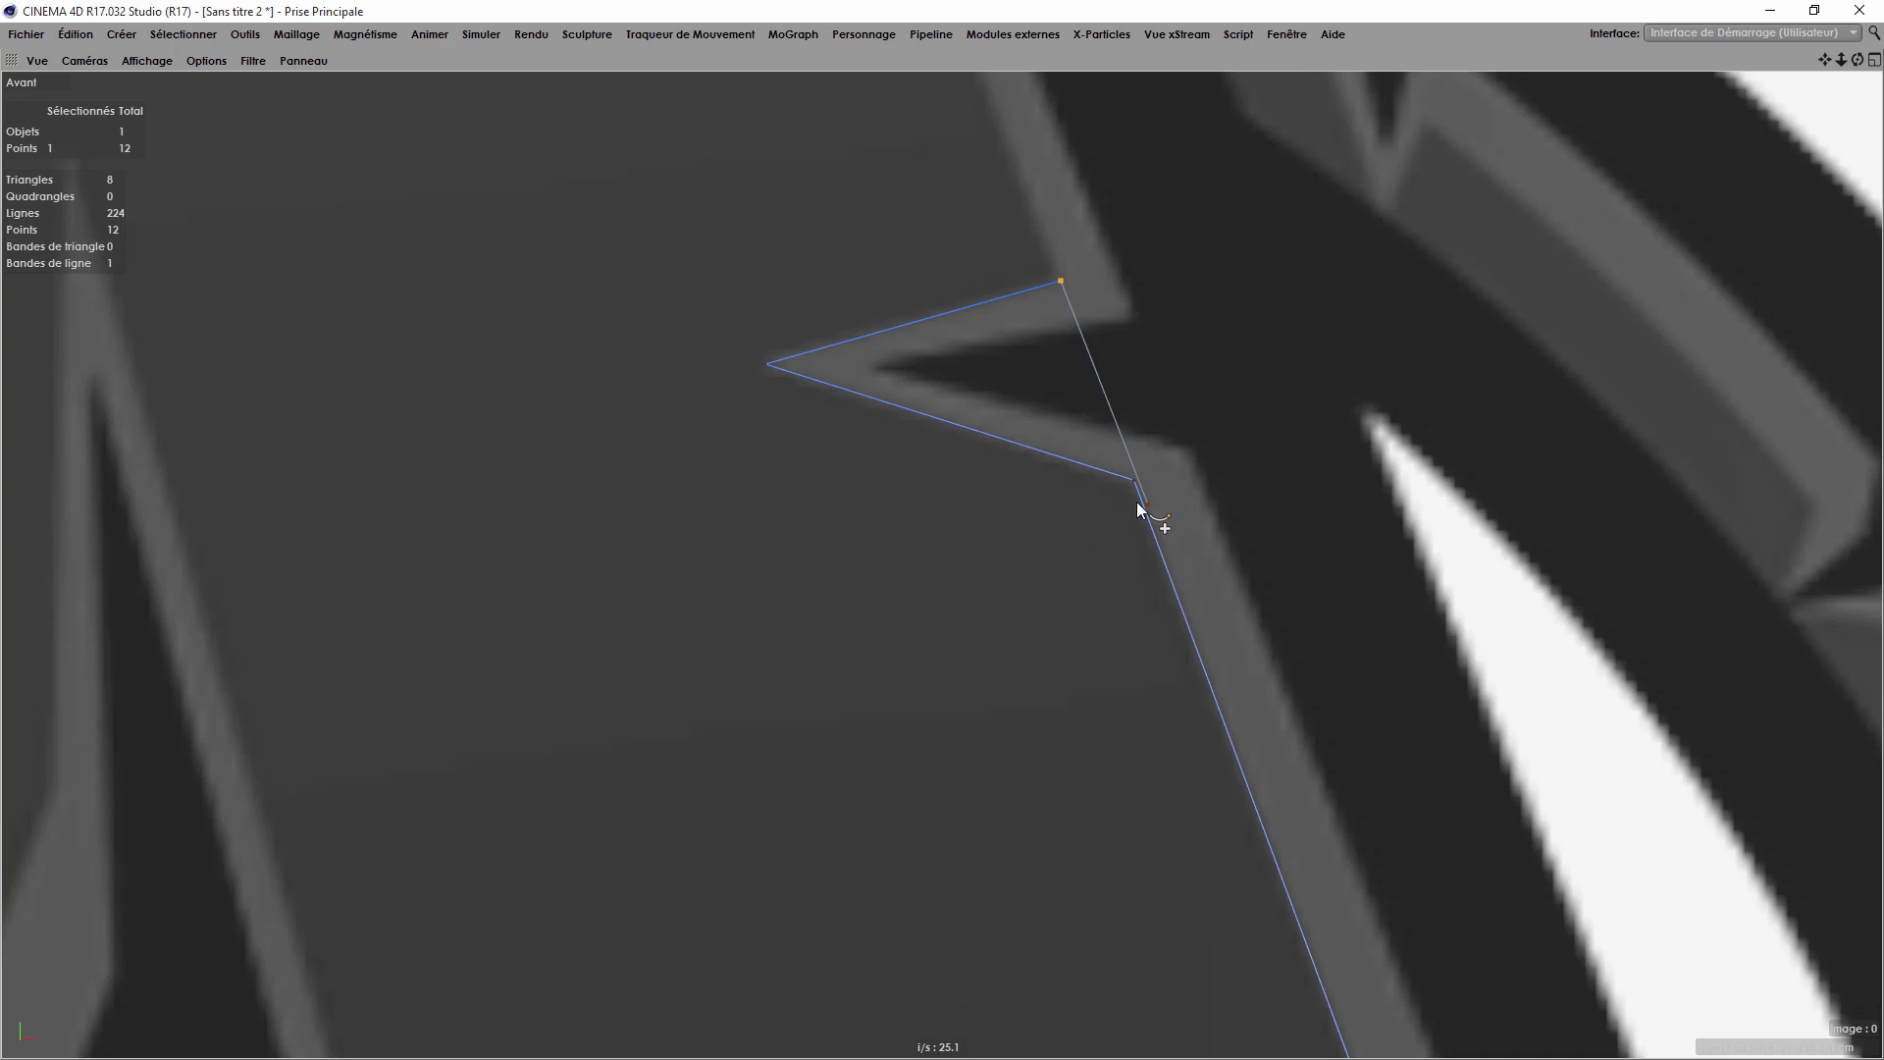
Trace the uppermost outer notch, the pointed upper tip and the top edge to the tall stem's upper-left corner.
scroll(1291, 825, down, 4)
click(1035, 118)
scroll(1086, 601, down, 3)
click(989, 375)
click(1203, 319)
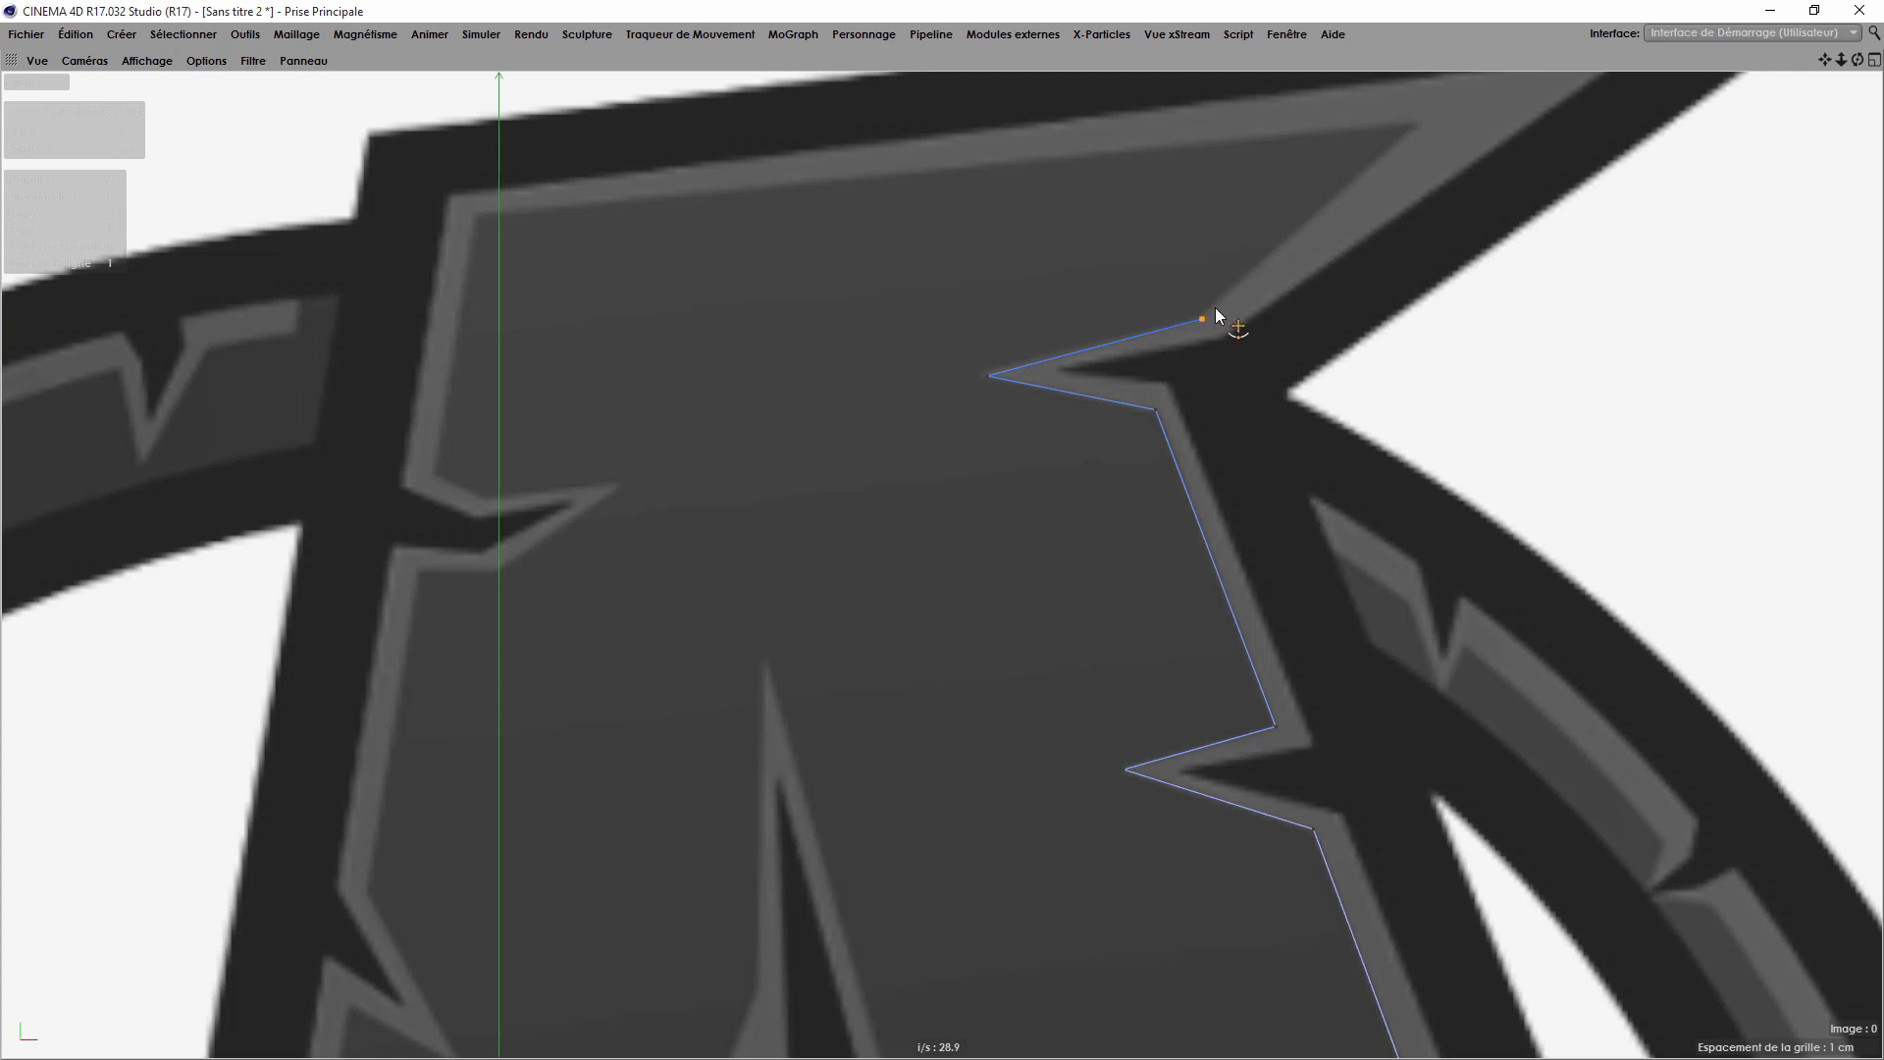
click(1421, 123)
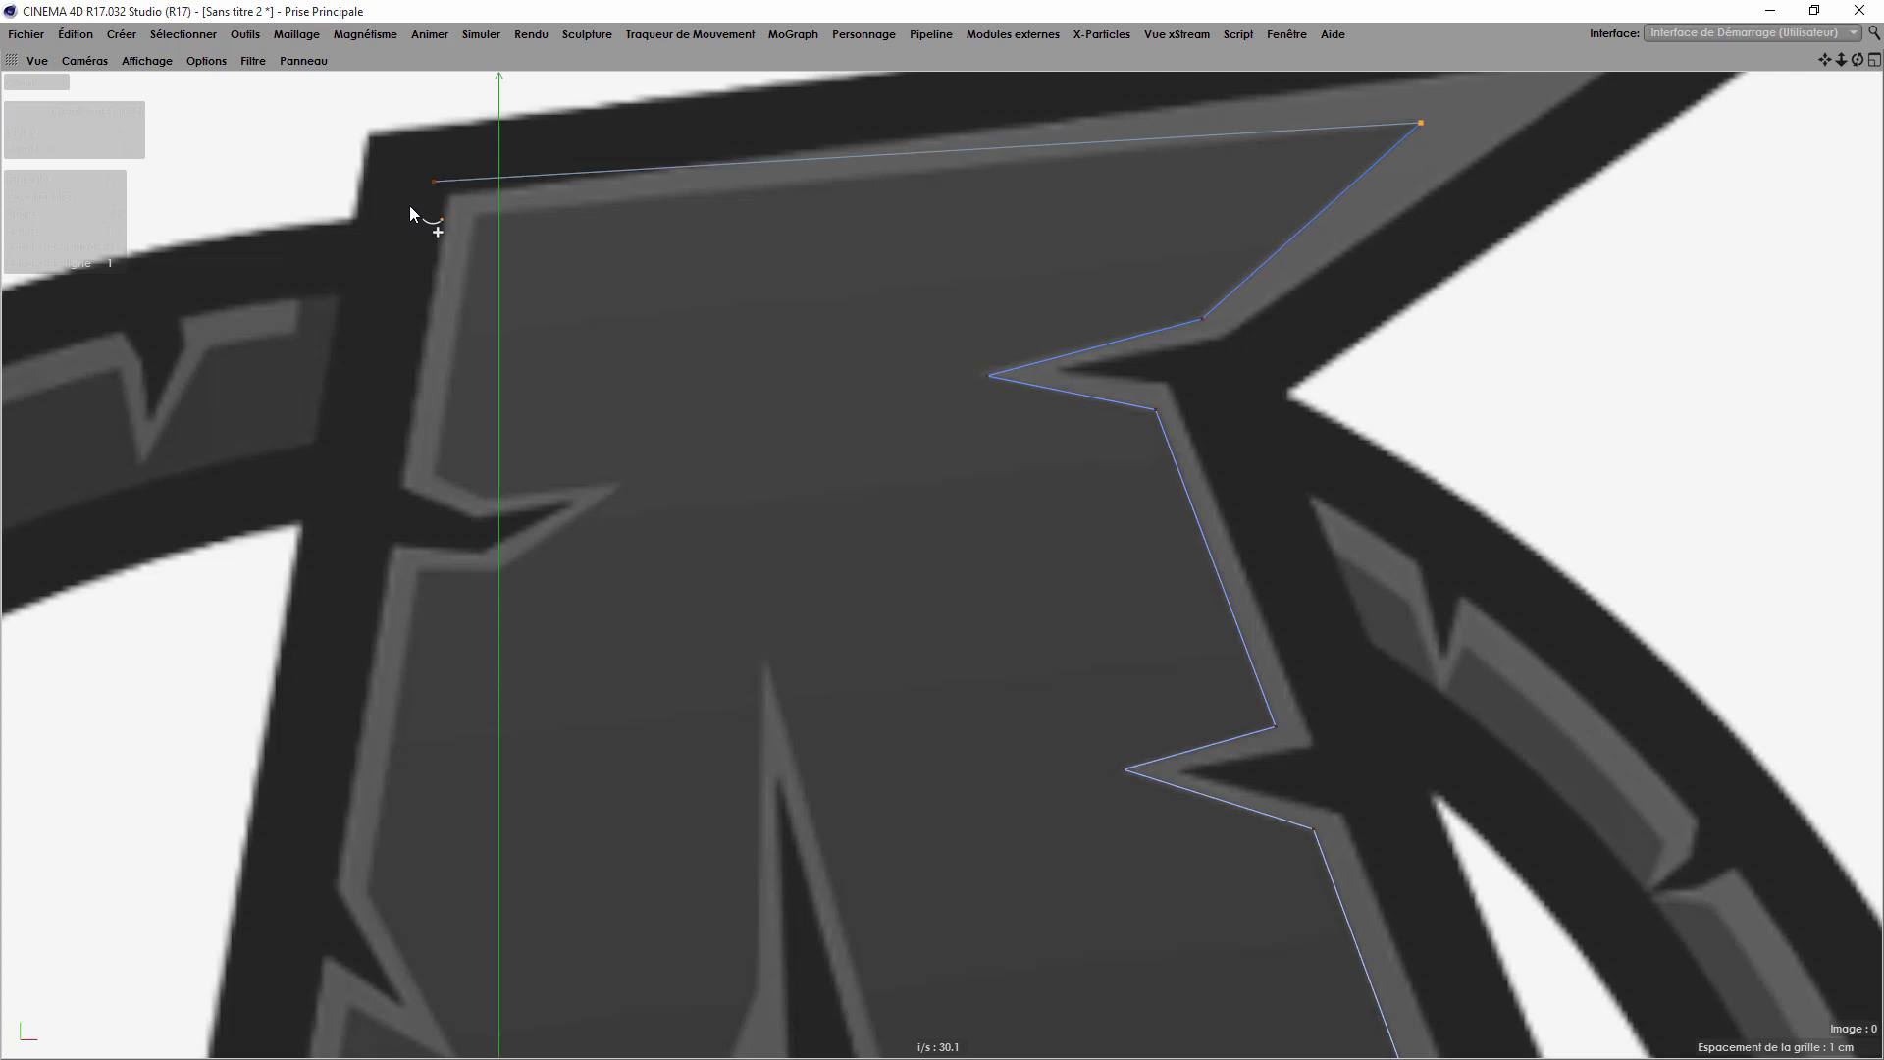
click(478, 213)
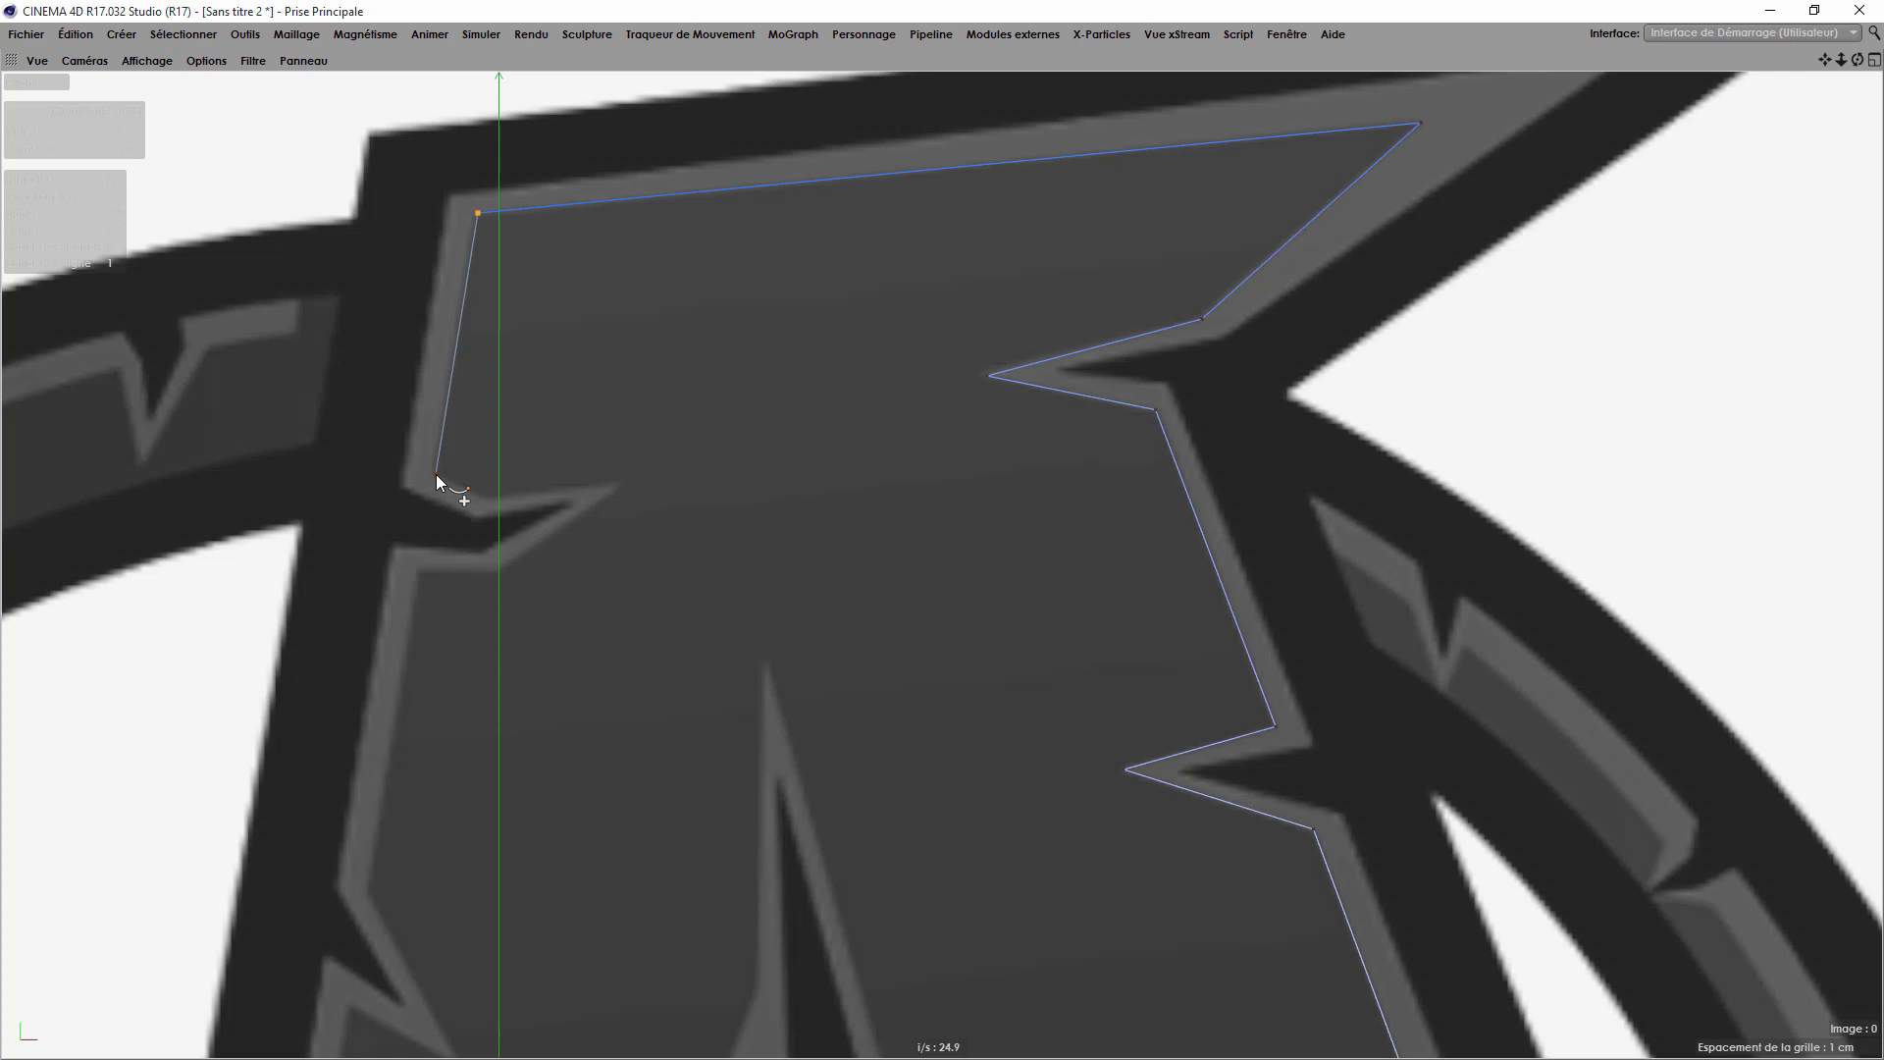
Trace the tall stem's left edge downward around its two notches.
click(490, 499)
click(419, 570)
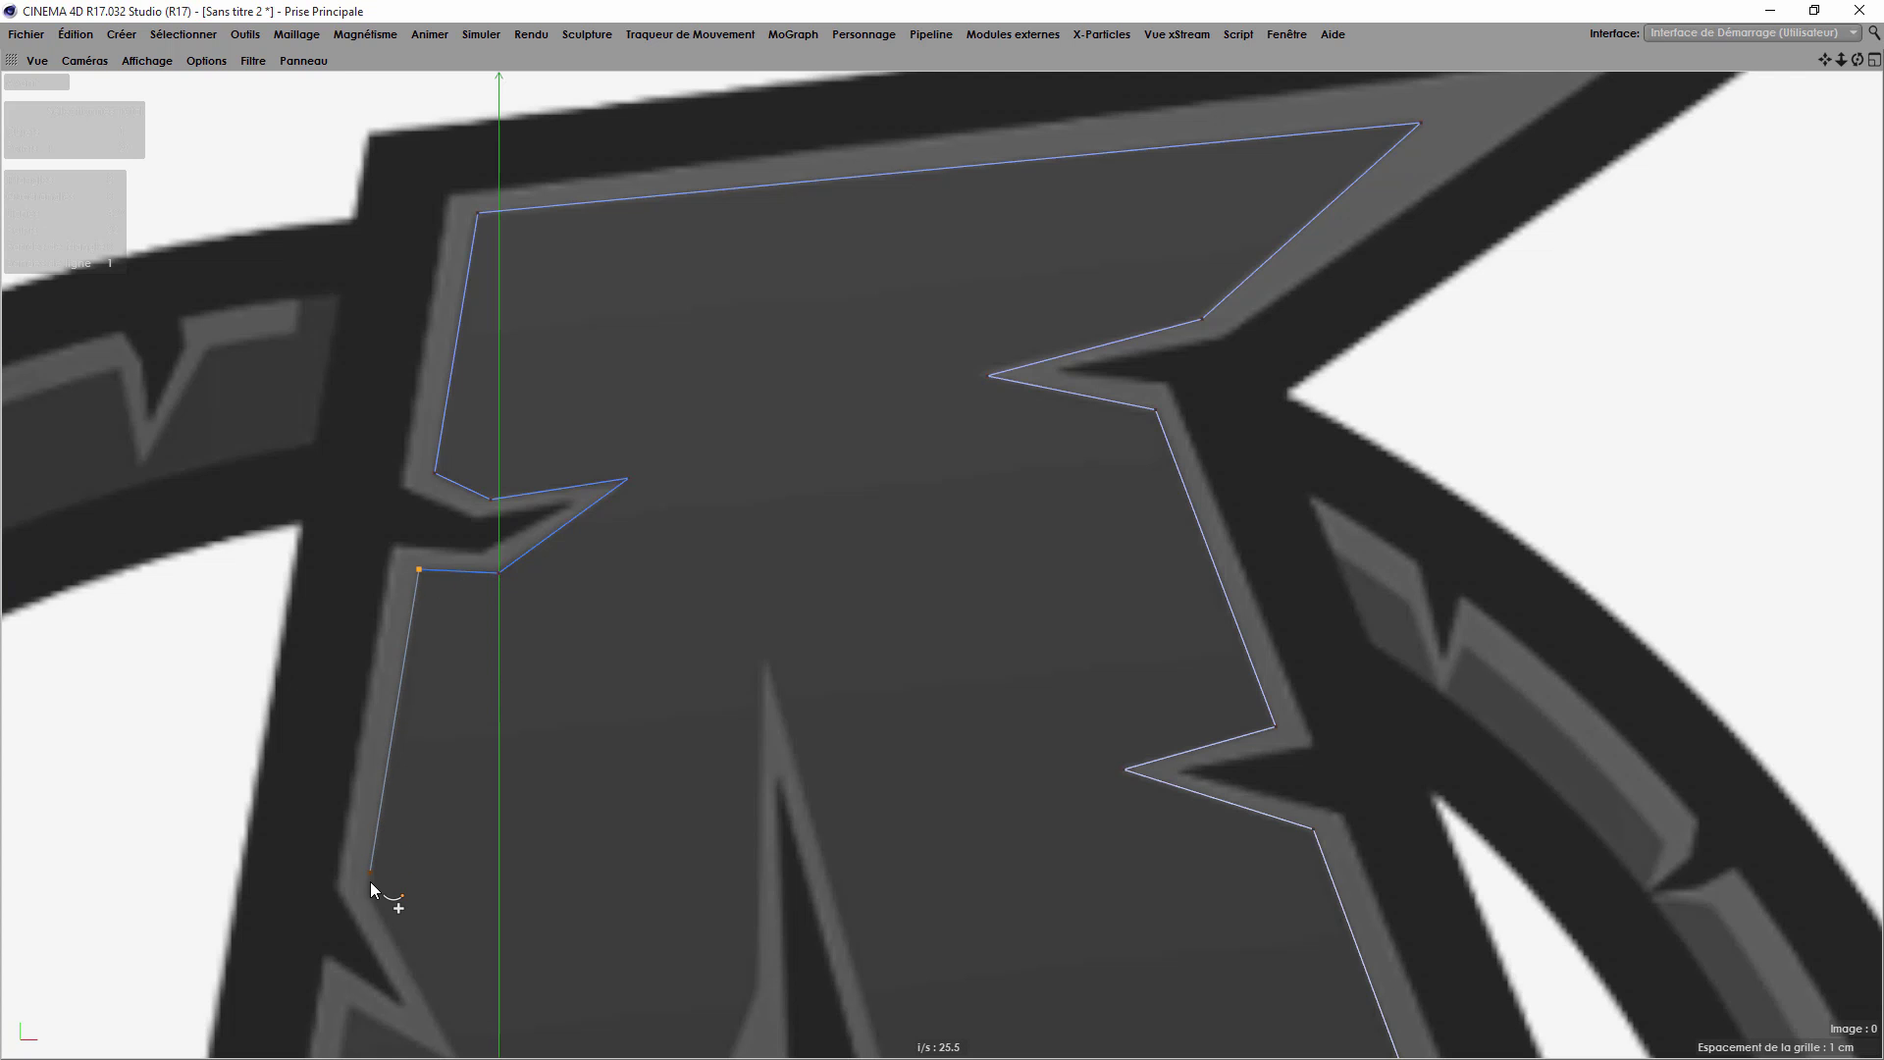
scroll(568, 286, down, 2)
scroll(749, 361, down, 2)
scroll(443, 643, up, 1)
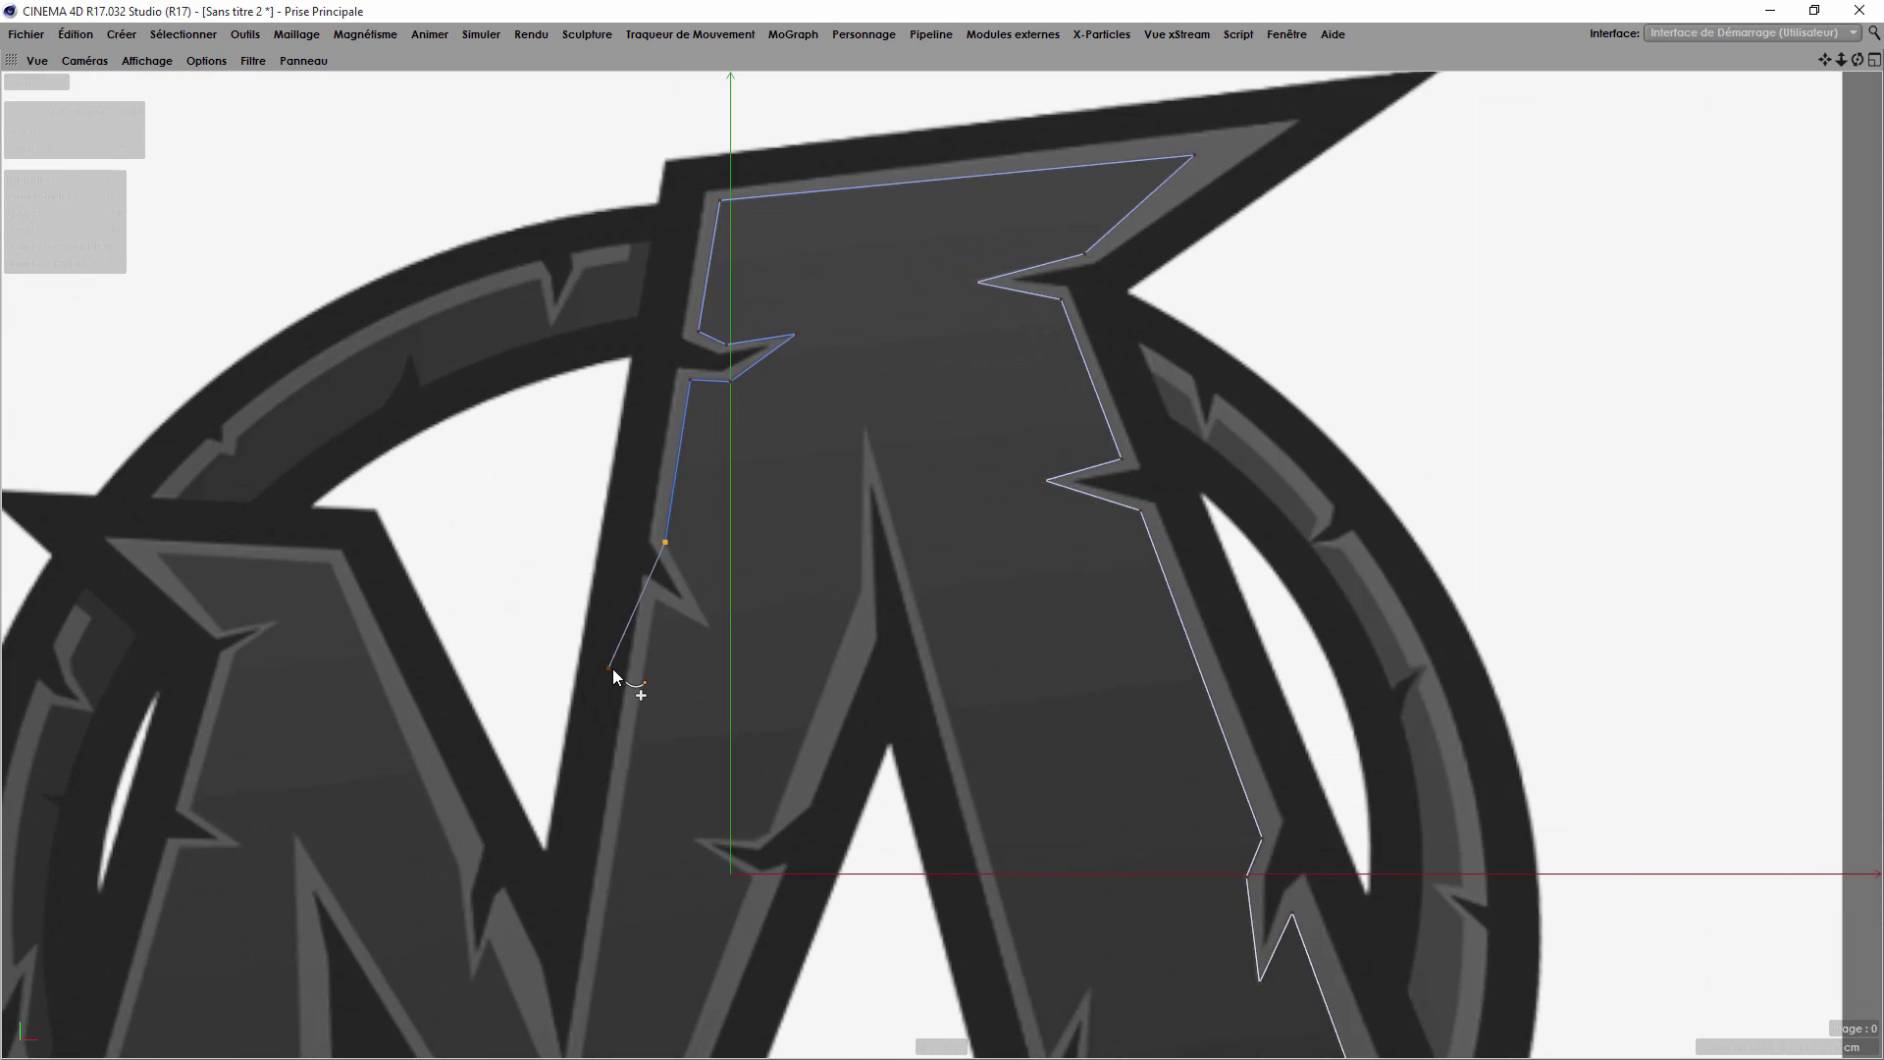
scroll(612, 668, up, 2)
click(768, 611)
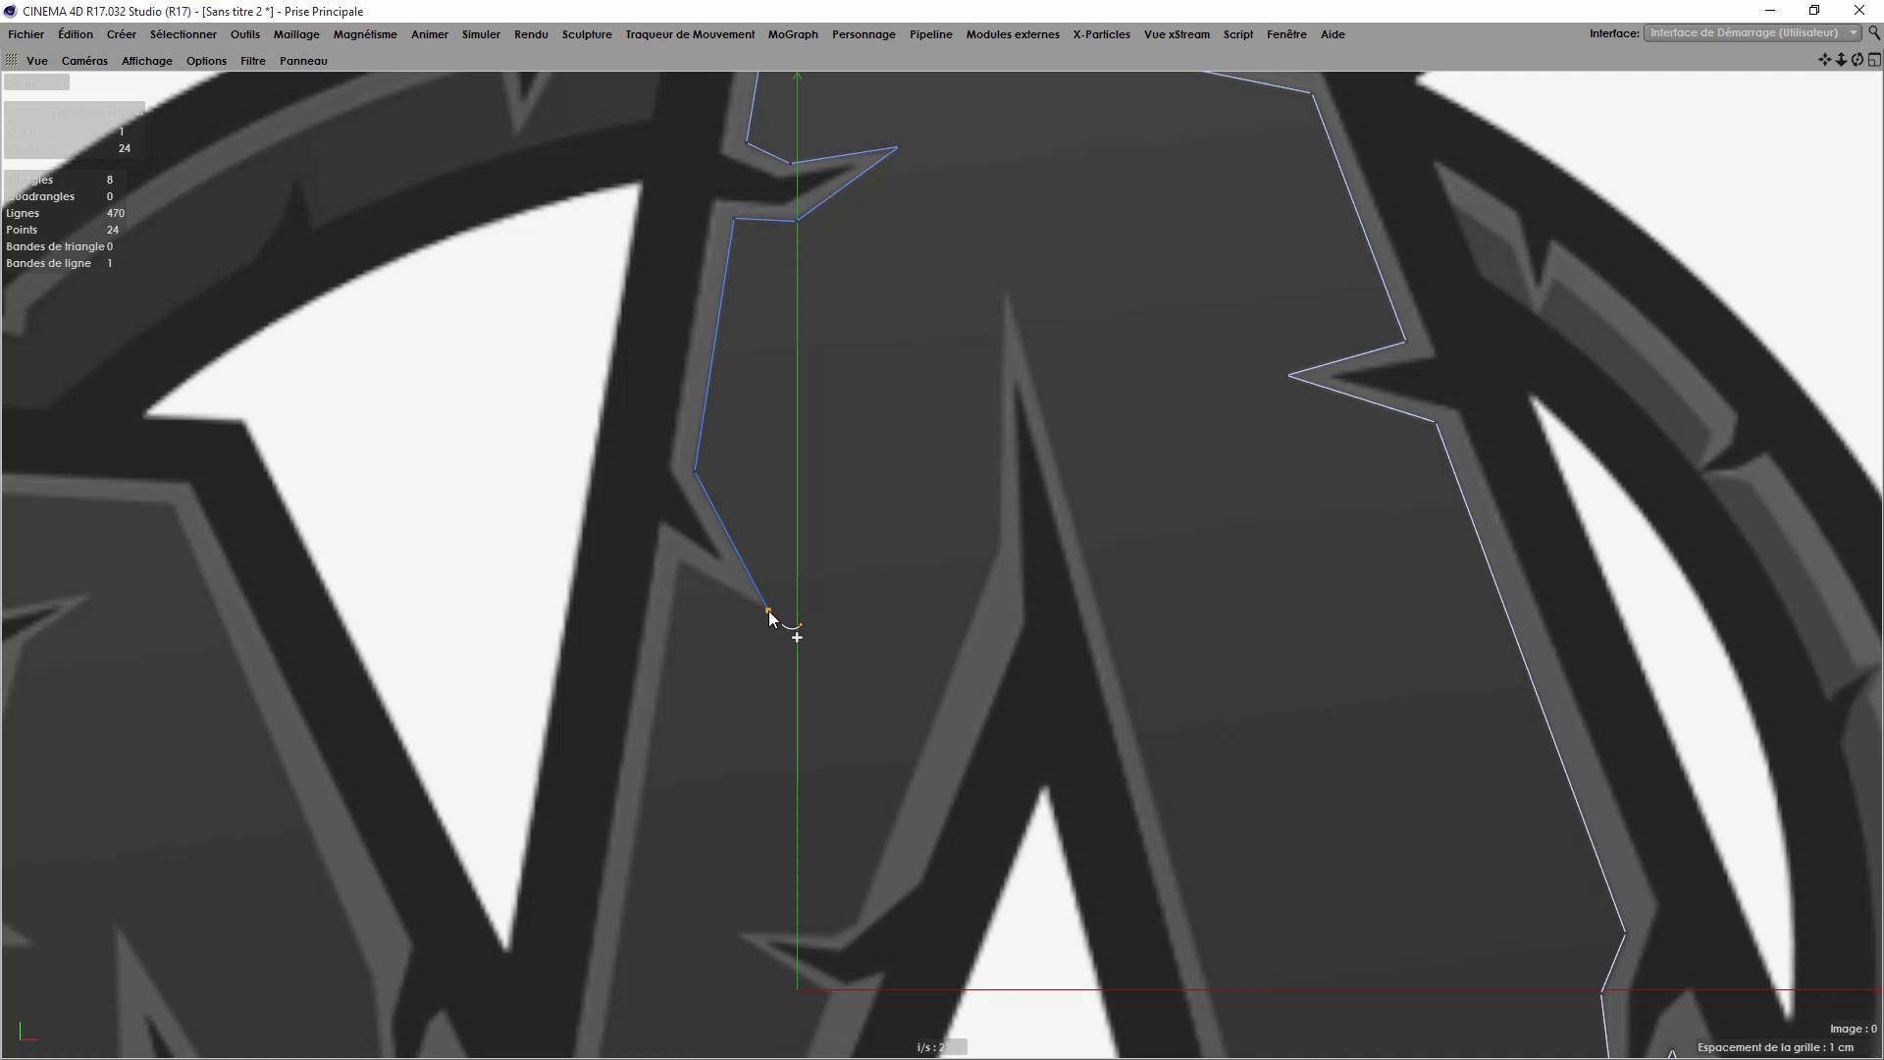
click(679, 561)
Trace down to the point of the valley between the two stems and around the notch on the short stem's side.
scroll(950, 361, down, 3)
scroll(715, 902, up, 2)
scroll(744, 887, up, 2)
click(768, 868)
click(610, 499)
click(572, 582)
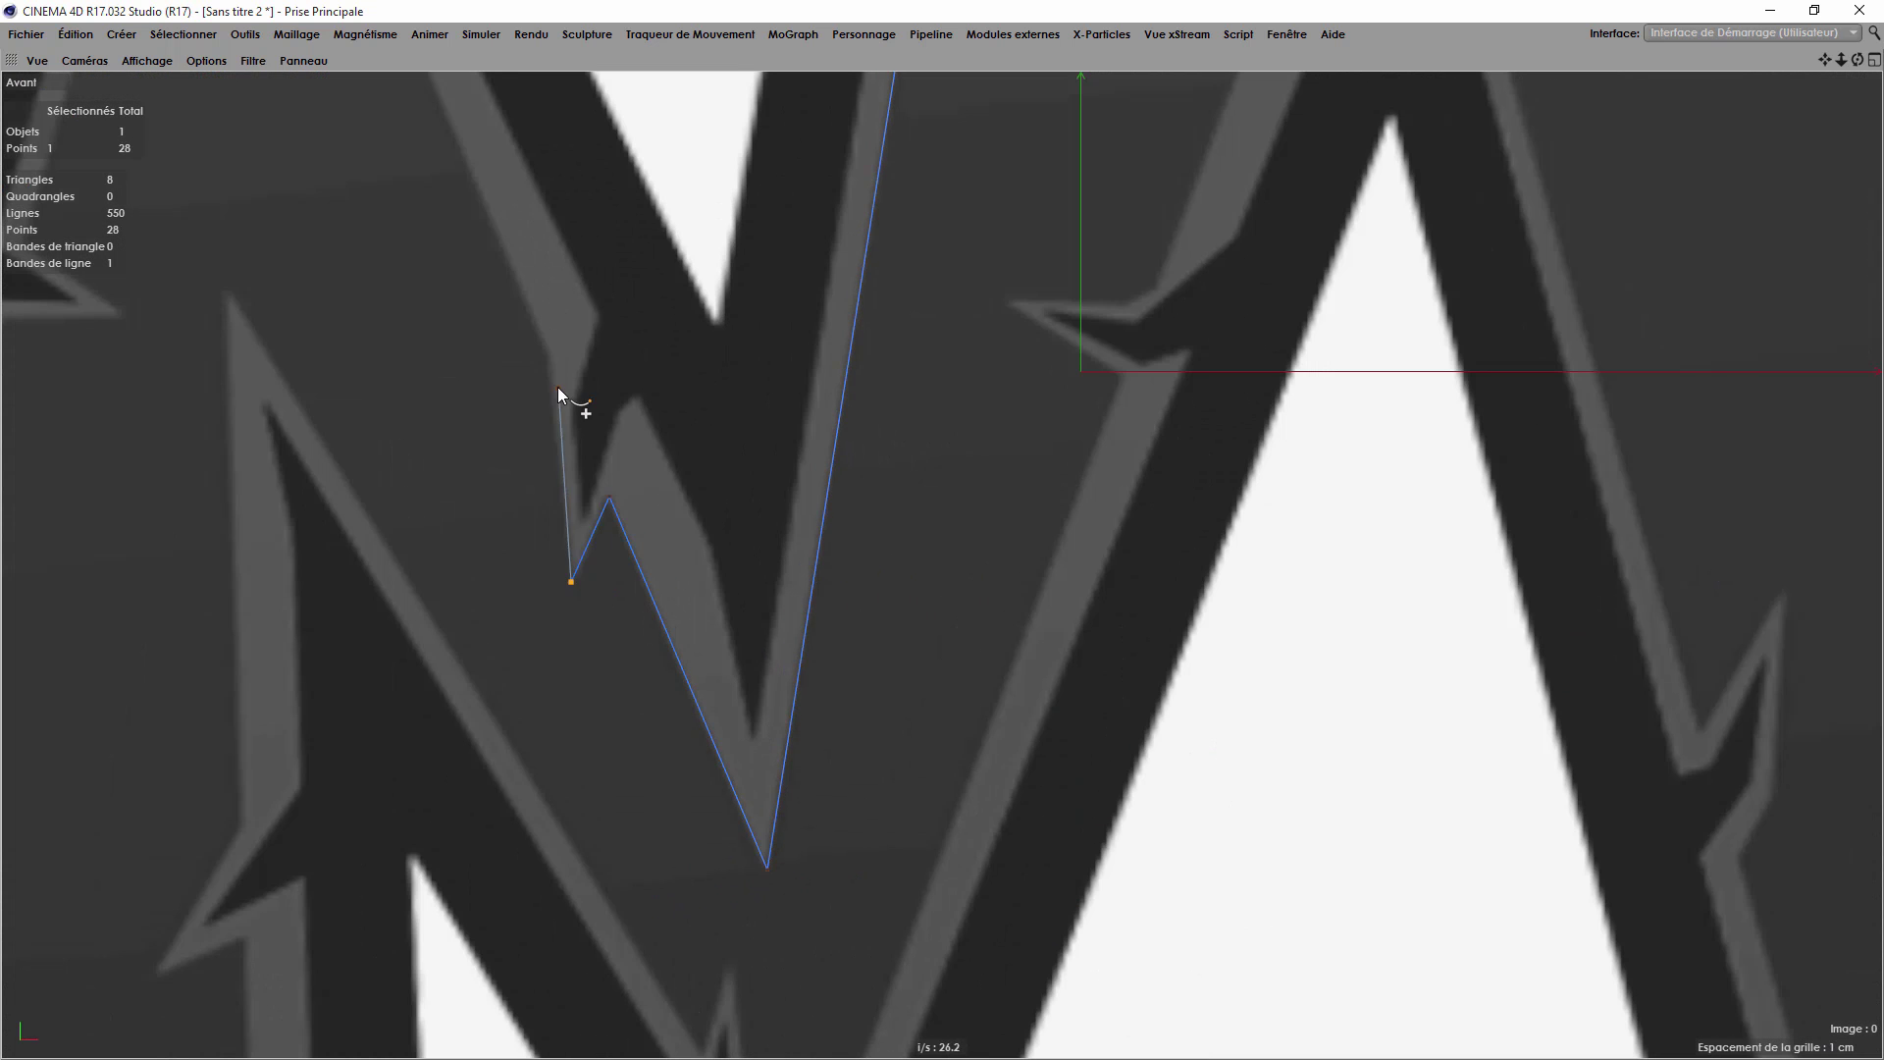
click(547, 350)
Trace the short stem's right edge up to its top, across to the upper-left tip and around the notch below it.
scroll(547, 348, down, 3)
scroll(363, 137, up, 3)
click(781, 344)
click(464, 322)
click(586, 462)
click(692, 441)
click(603, 501)
Trace the left leg's outer edge around its middle notch and down to the inner tip of the lowest notch.
click(762, 670)
click(869, 749)
click(740, 752)
scroll(740, 753, down, 3)
scroll(540, 903, up, 3)
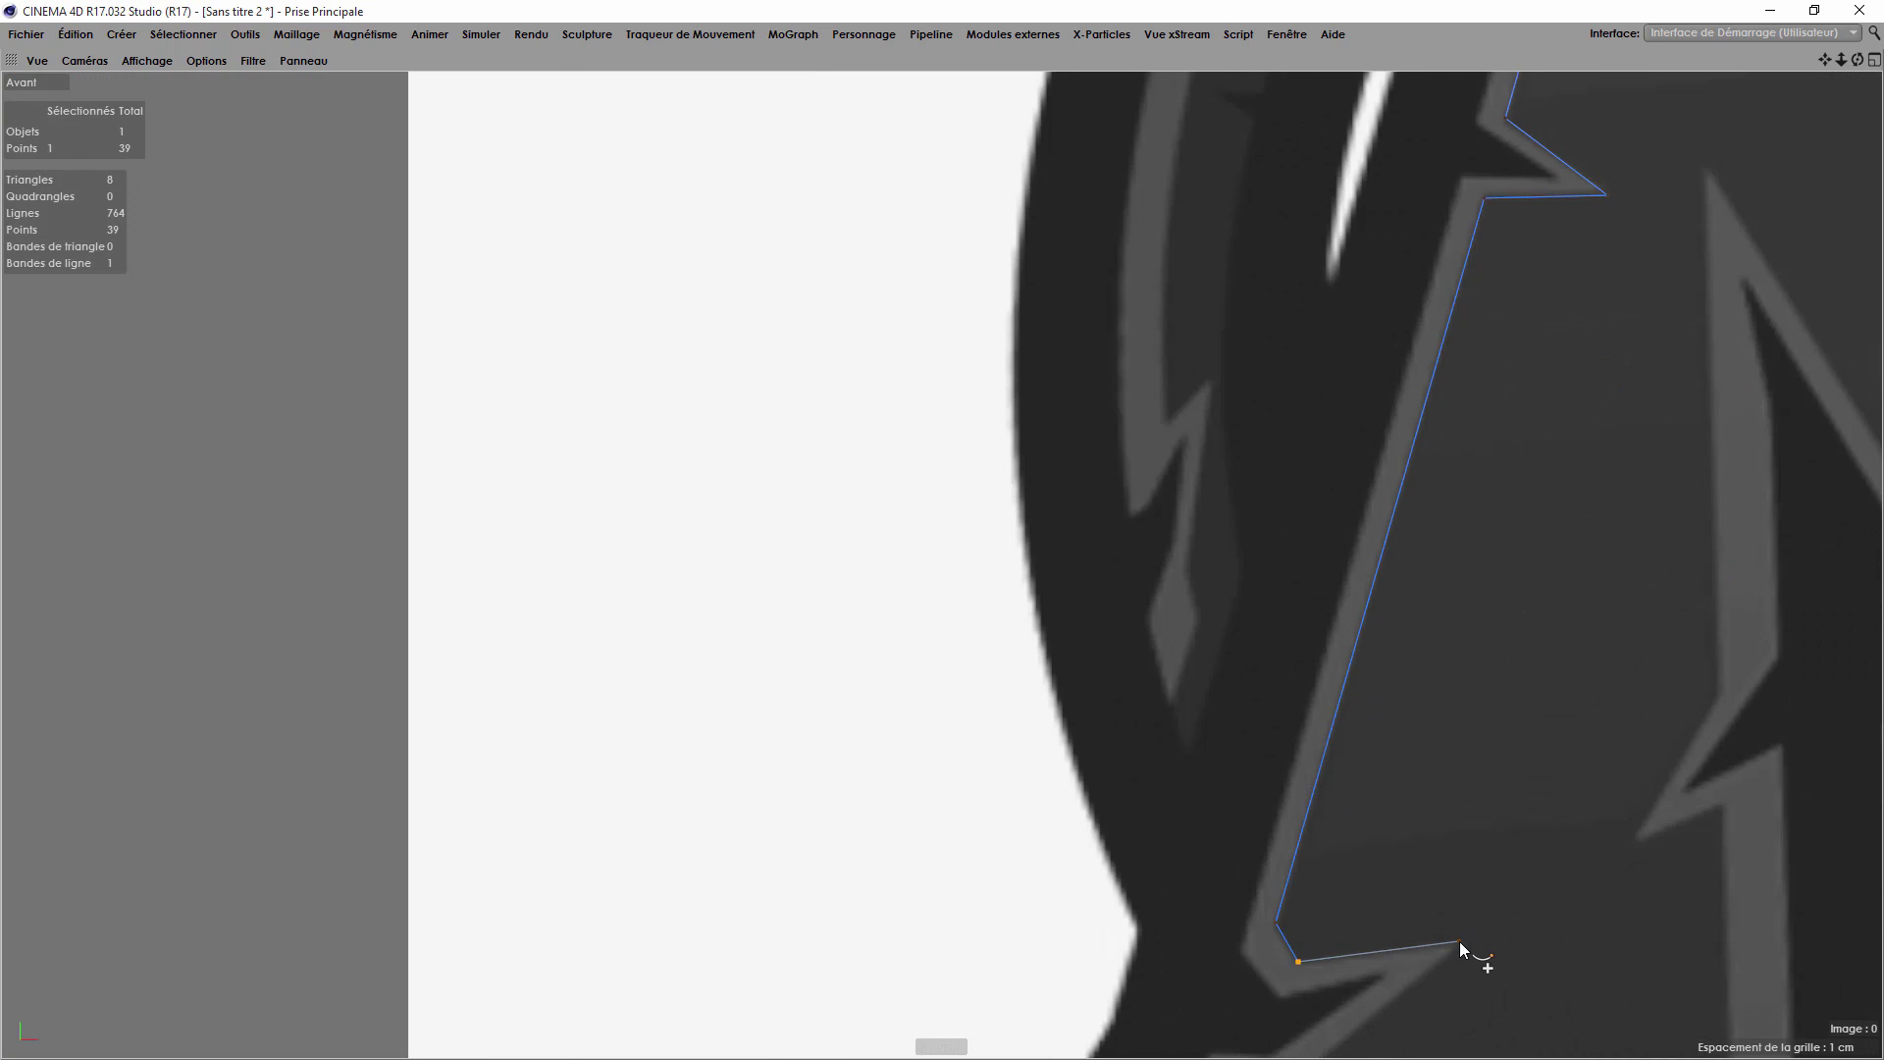
click(1459, 940)
Finish the lowest notch on the left leg and trace the foot from its pointed tip to the inner bottom corner.
scroll(1458, 940, down, 3)
scroll(1115, 730, up, 3)
click(1106, 718)
click(1046, 716)
click(928, 979)
click(1602, 791)
Trace the left leg's inner edge upward around its notch to the peak of the left inner gap.
click(1593, 402)
click(1491, 447)
click(1589, 278)
scroll(1589, 278, down, 3)
scroll(1727, 117, up, 3)
click(1027, 295)
Trace from the left inner peak down to the M's central bottom point, going around the small notch.
scroll(1027, 295, down, 3)
scroll(1149, 407, up, 3)
click(1089, 664)
click(1118, 581)
click(1137, 742)
click(1188, 821)
Trace from the central bottom point up the inner edge, around its notch, to the peak of the large inner gap.
scroll(599, 746, down, 3)
scroll(1079, 363, up, 3)
click(1058, 348)
click(941, 276)
click(1060, 278)
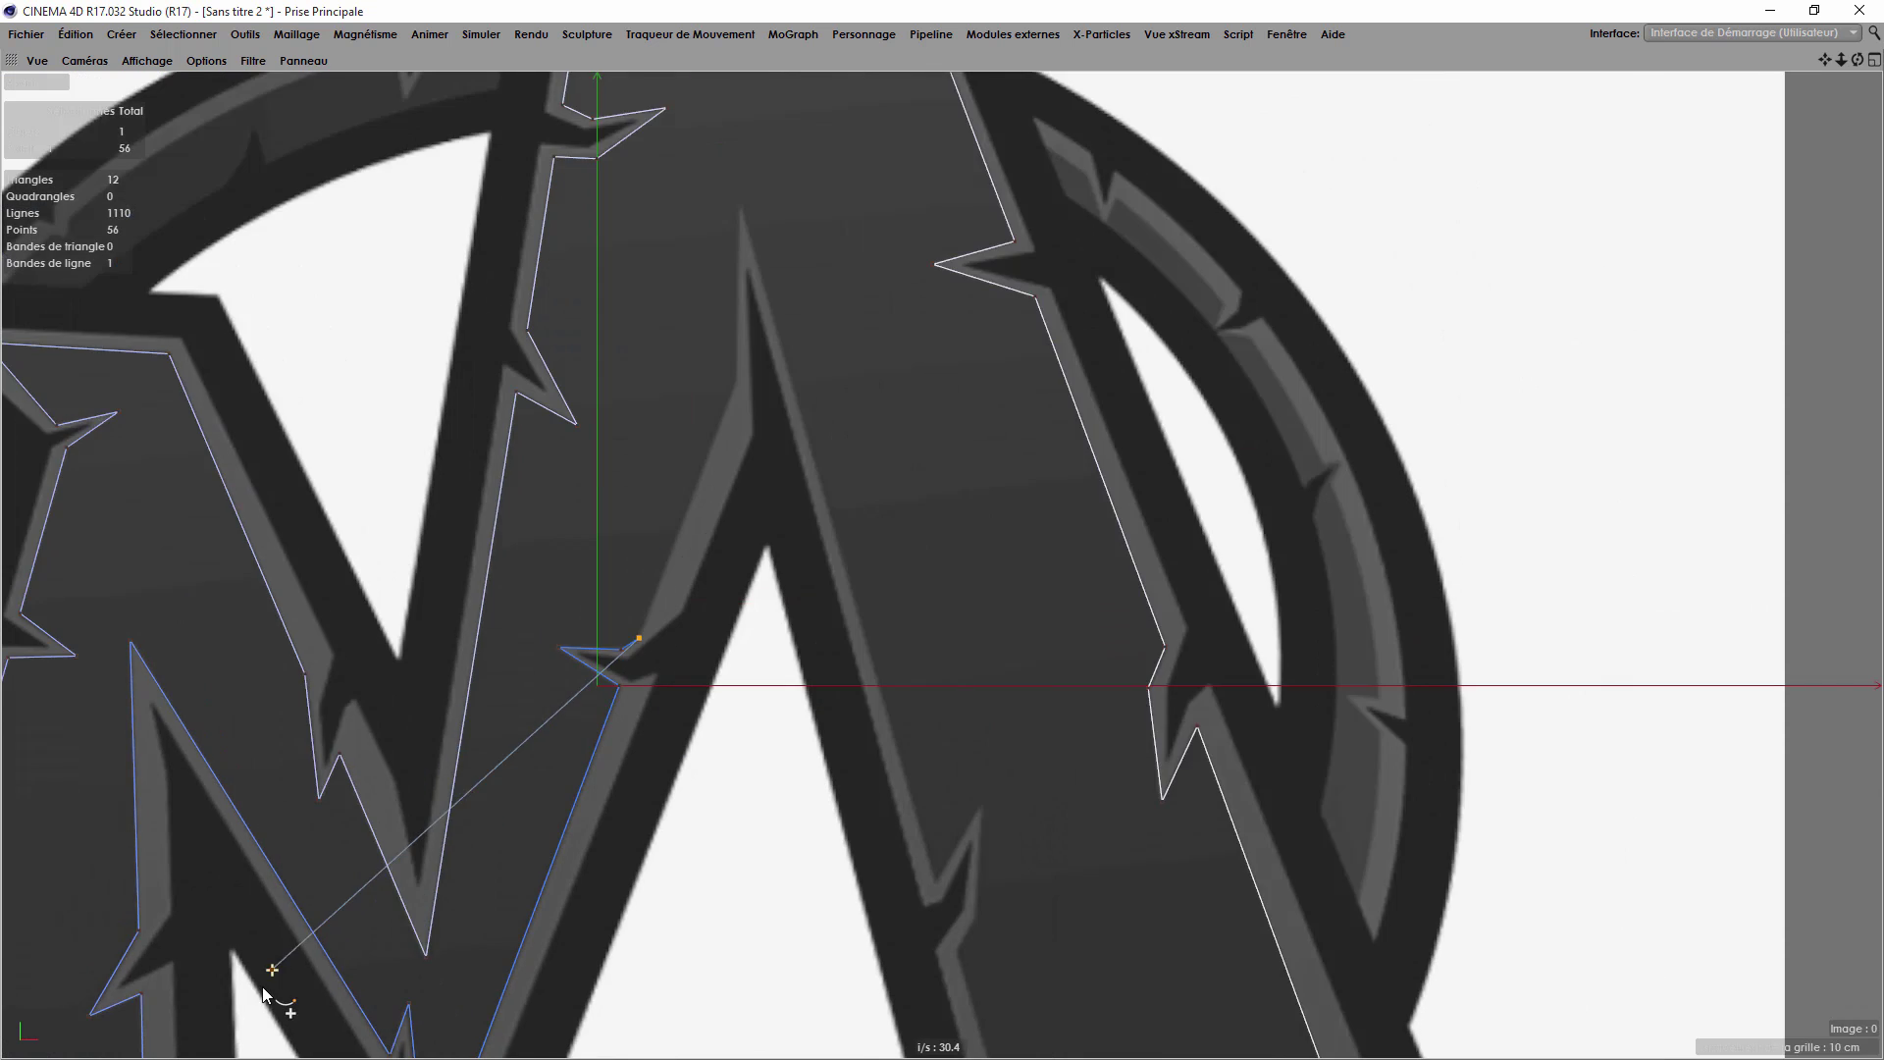
scroll(263, 987, down, 3)
scroll(746, 589, up, 3)
click(804, 544)
click(770, 278)
Trace the right leg's inner edge down around its notch and close the spline at its starting point.
scroll(723, 252, down, 3)
scroll(923, 785, up, 3)
click(874, 674)
click(928, 584)
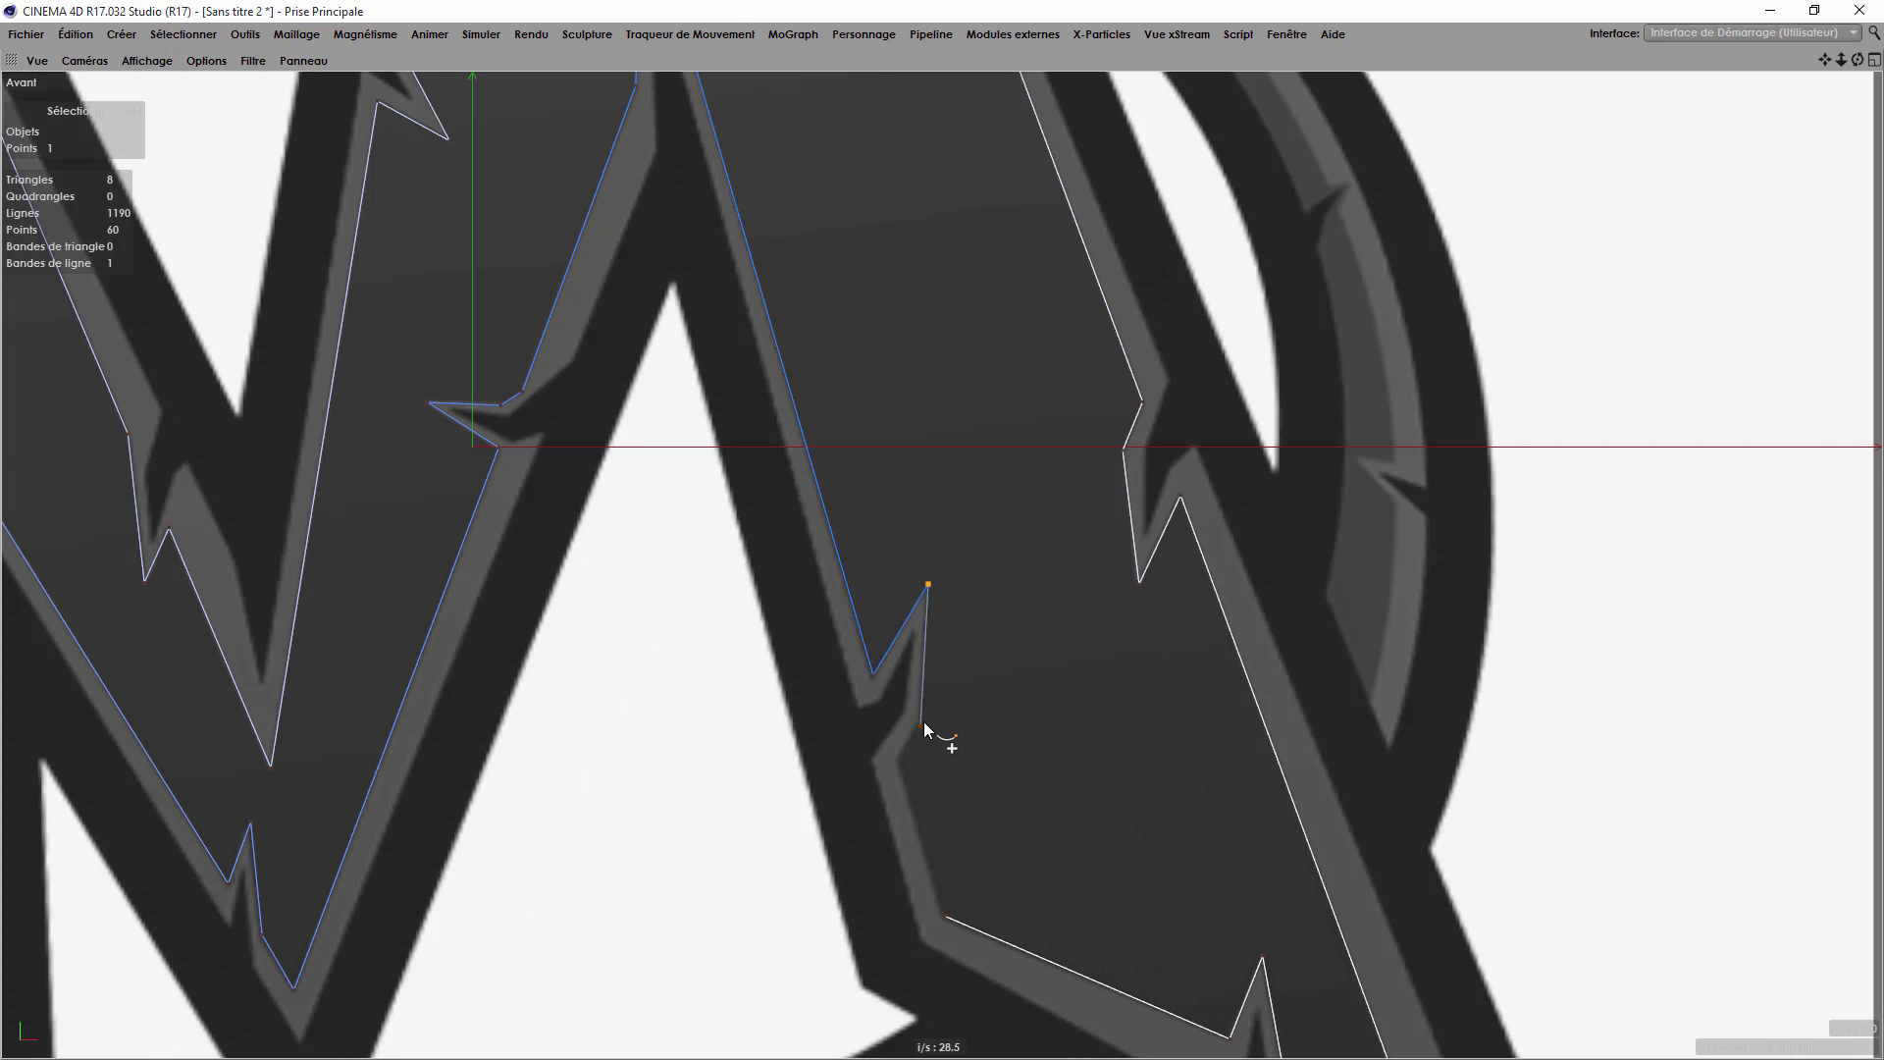
click(923, 716)
click(900, 759)
scroll(917, 957, up, 4)
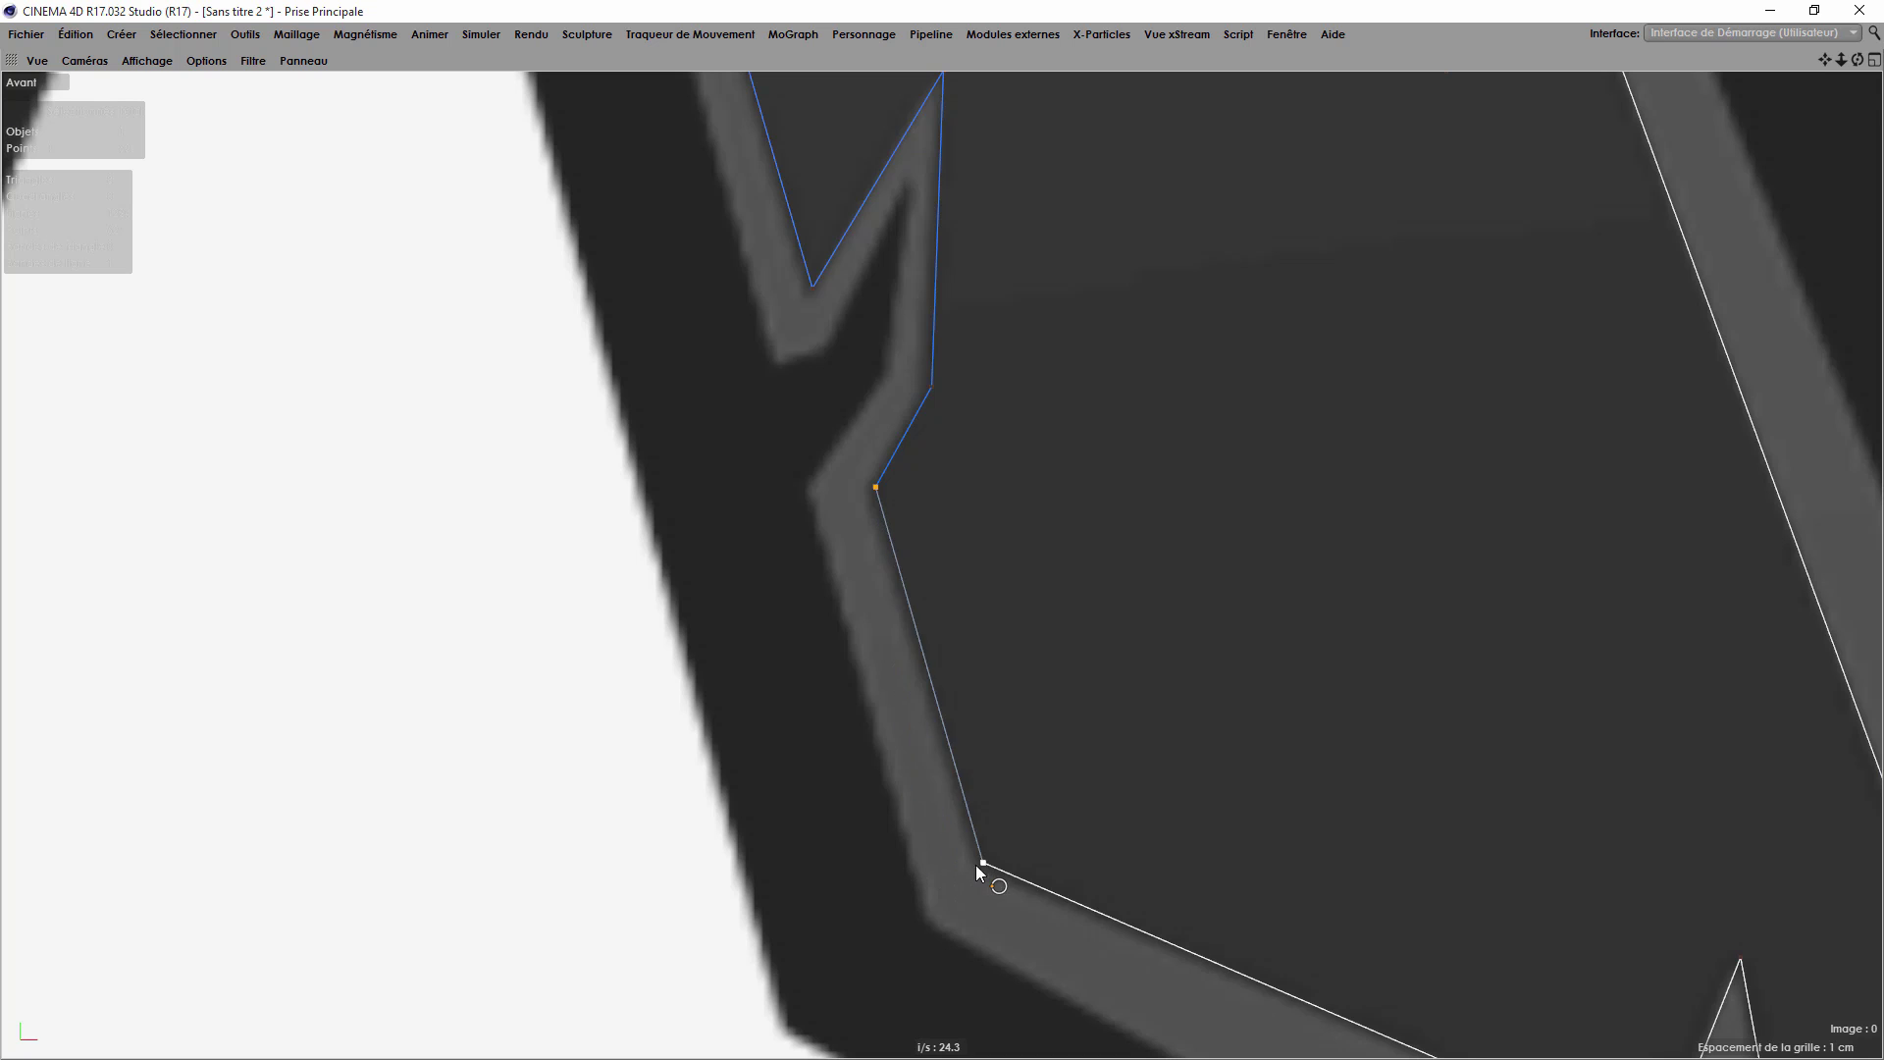
click(981, 865)
Restore the standard layout and inspect the closed spline against the whole M artwork.
scroll(809, 864, down, 6)
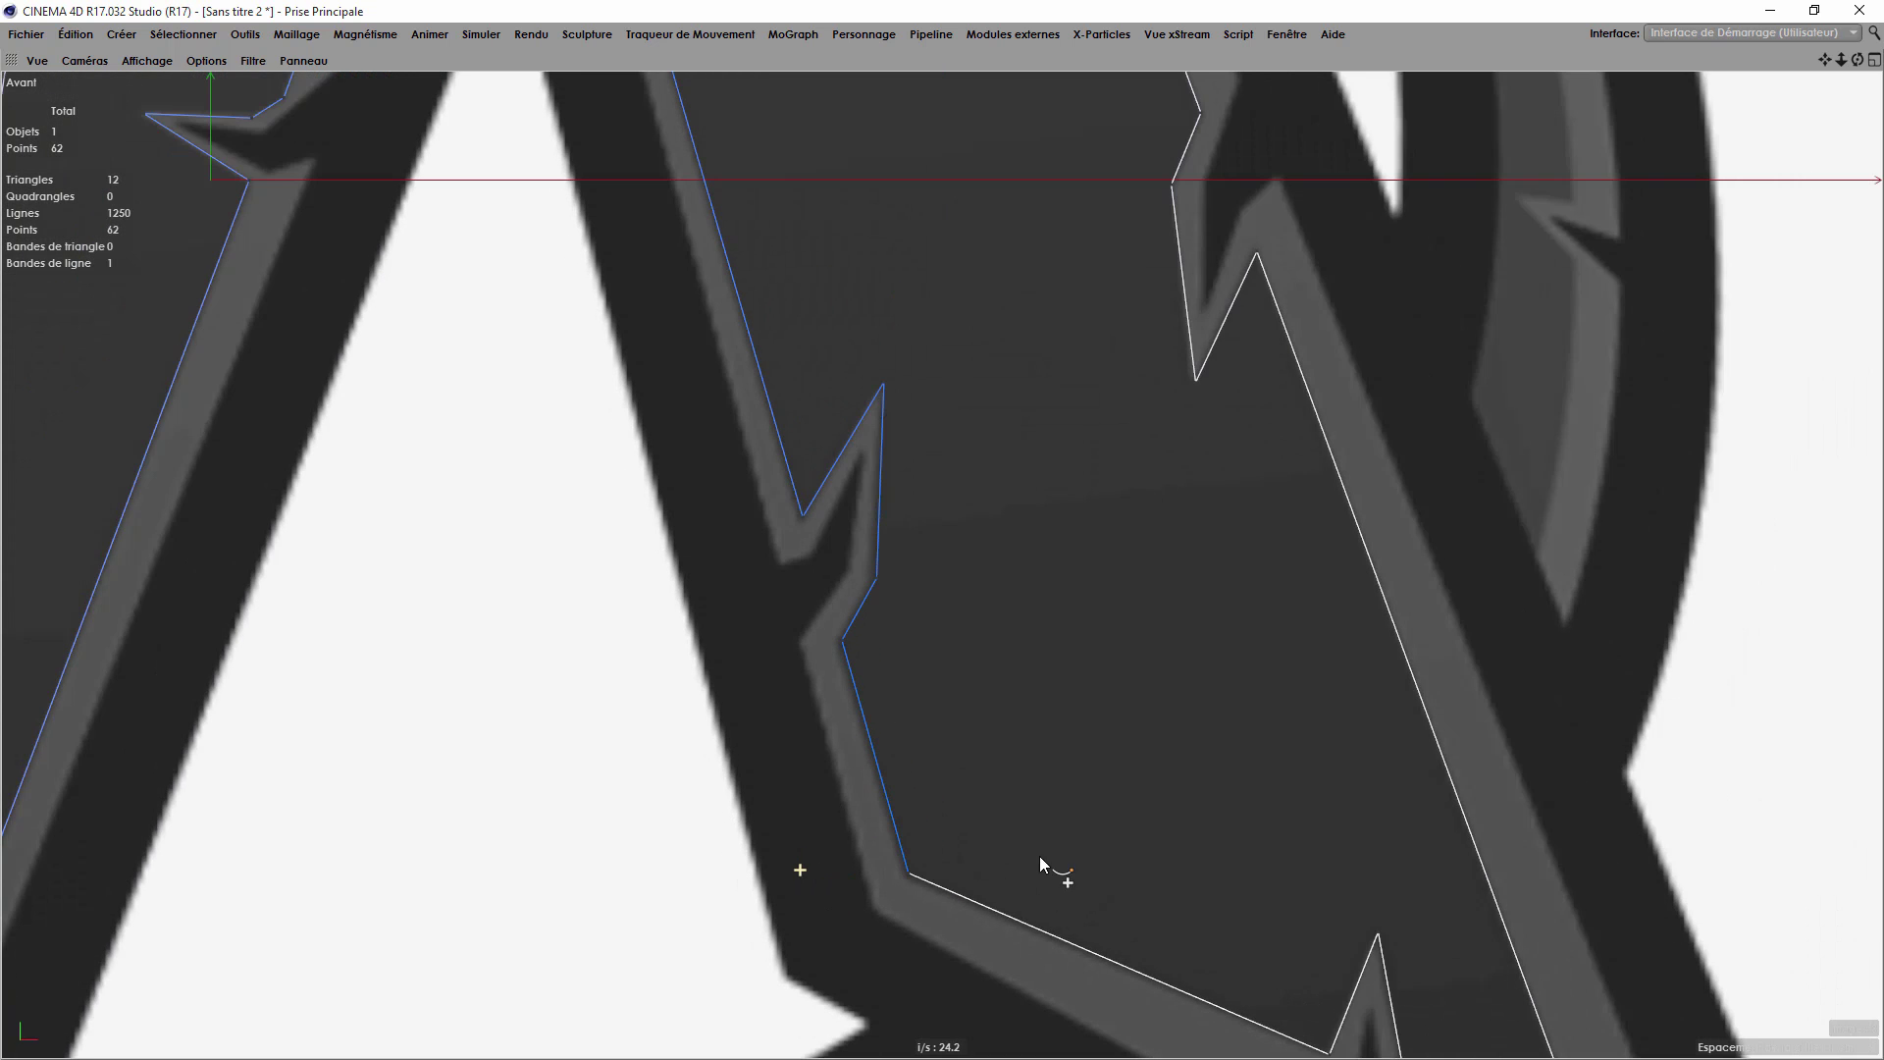
scroll(1177, 892, down, 3)
alt+middle_drag(1178, 893, 1268, 834)
scroll(1181, 898, up, 4)
scroll(981, 892, down, 2)
key(ctrl+Tab)
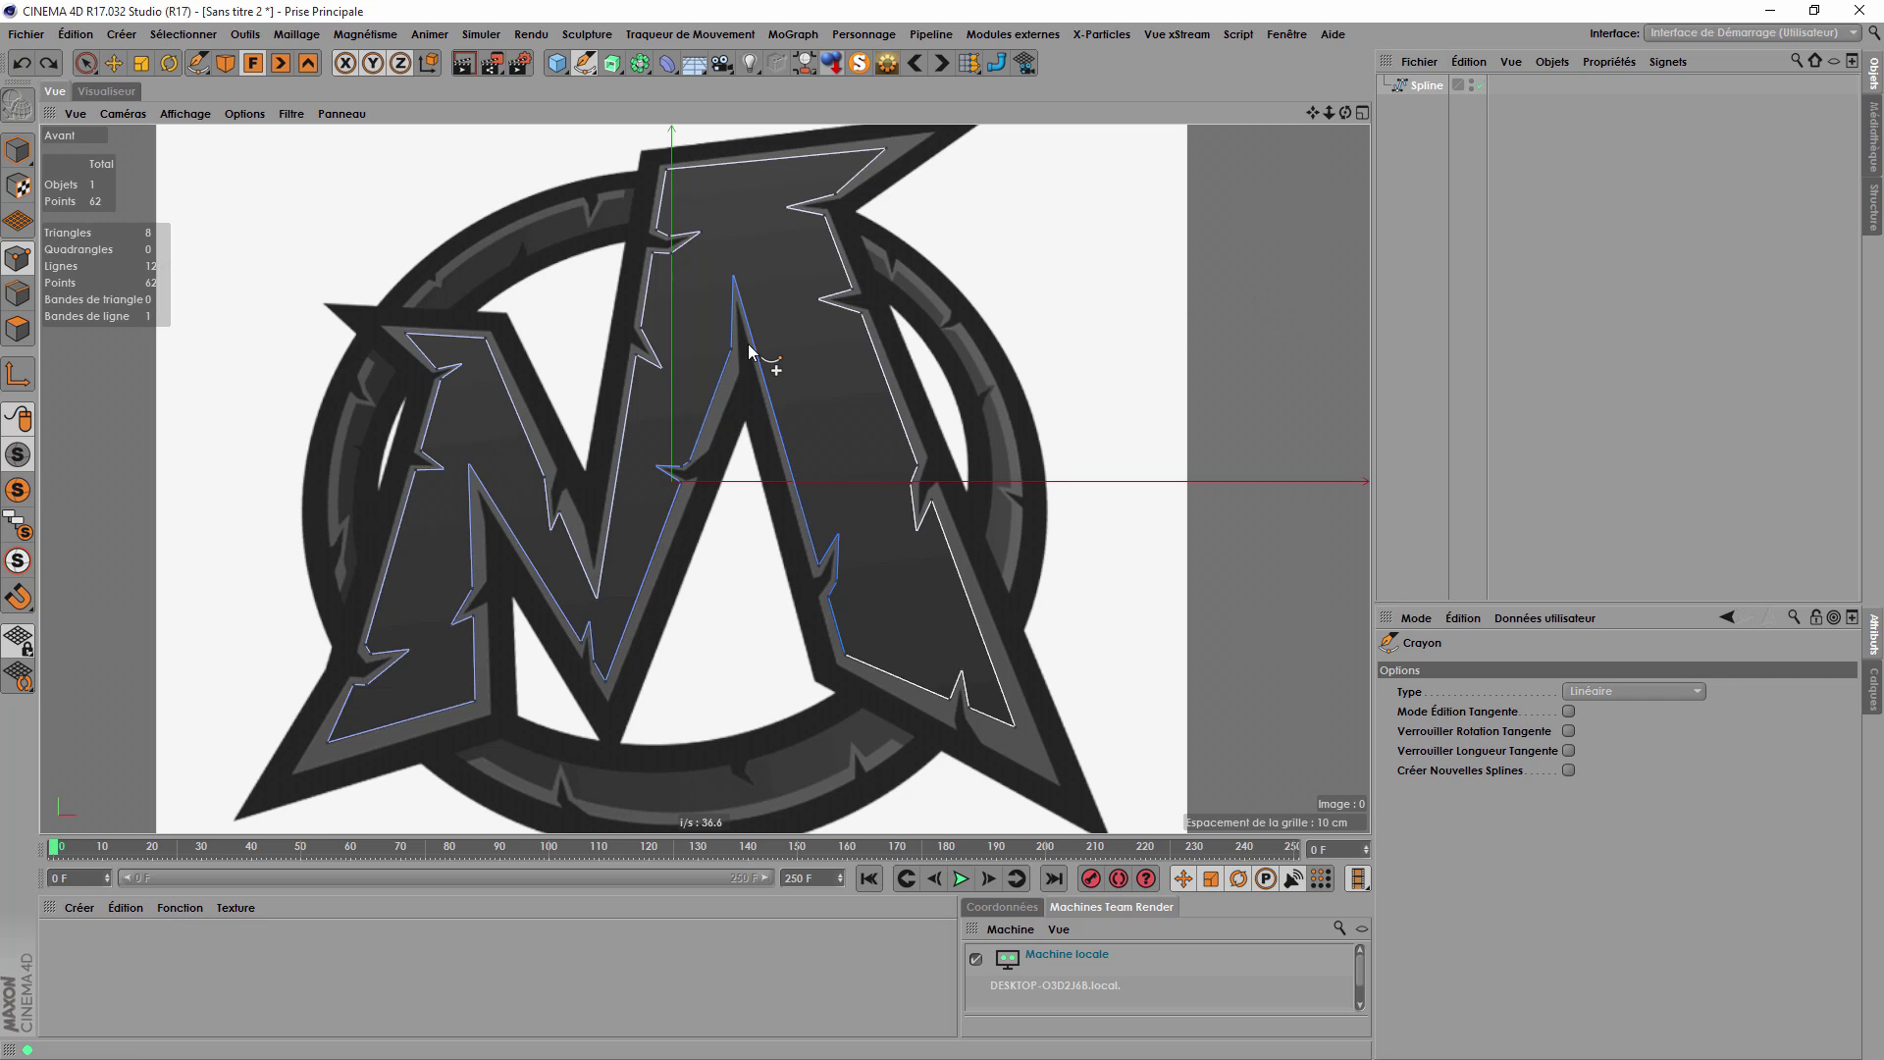
scroll(1166, 564, down, 2)
scroll(972, 696, up, 5)
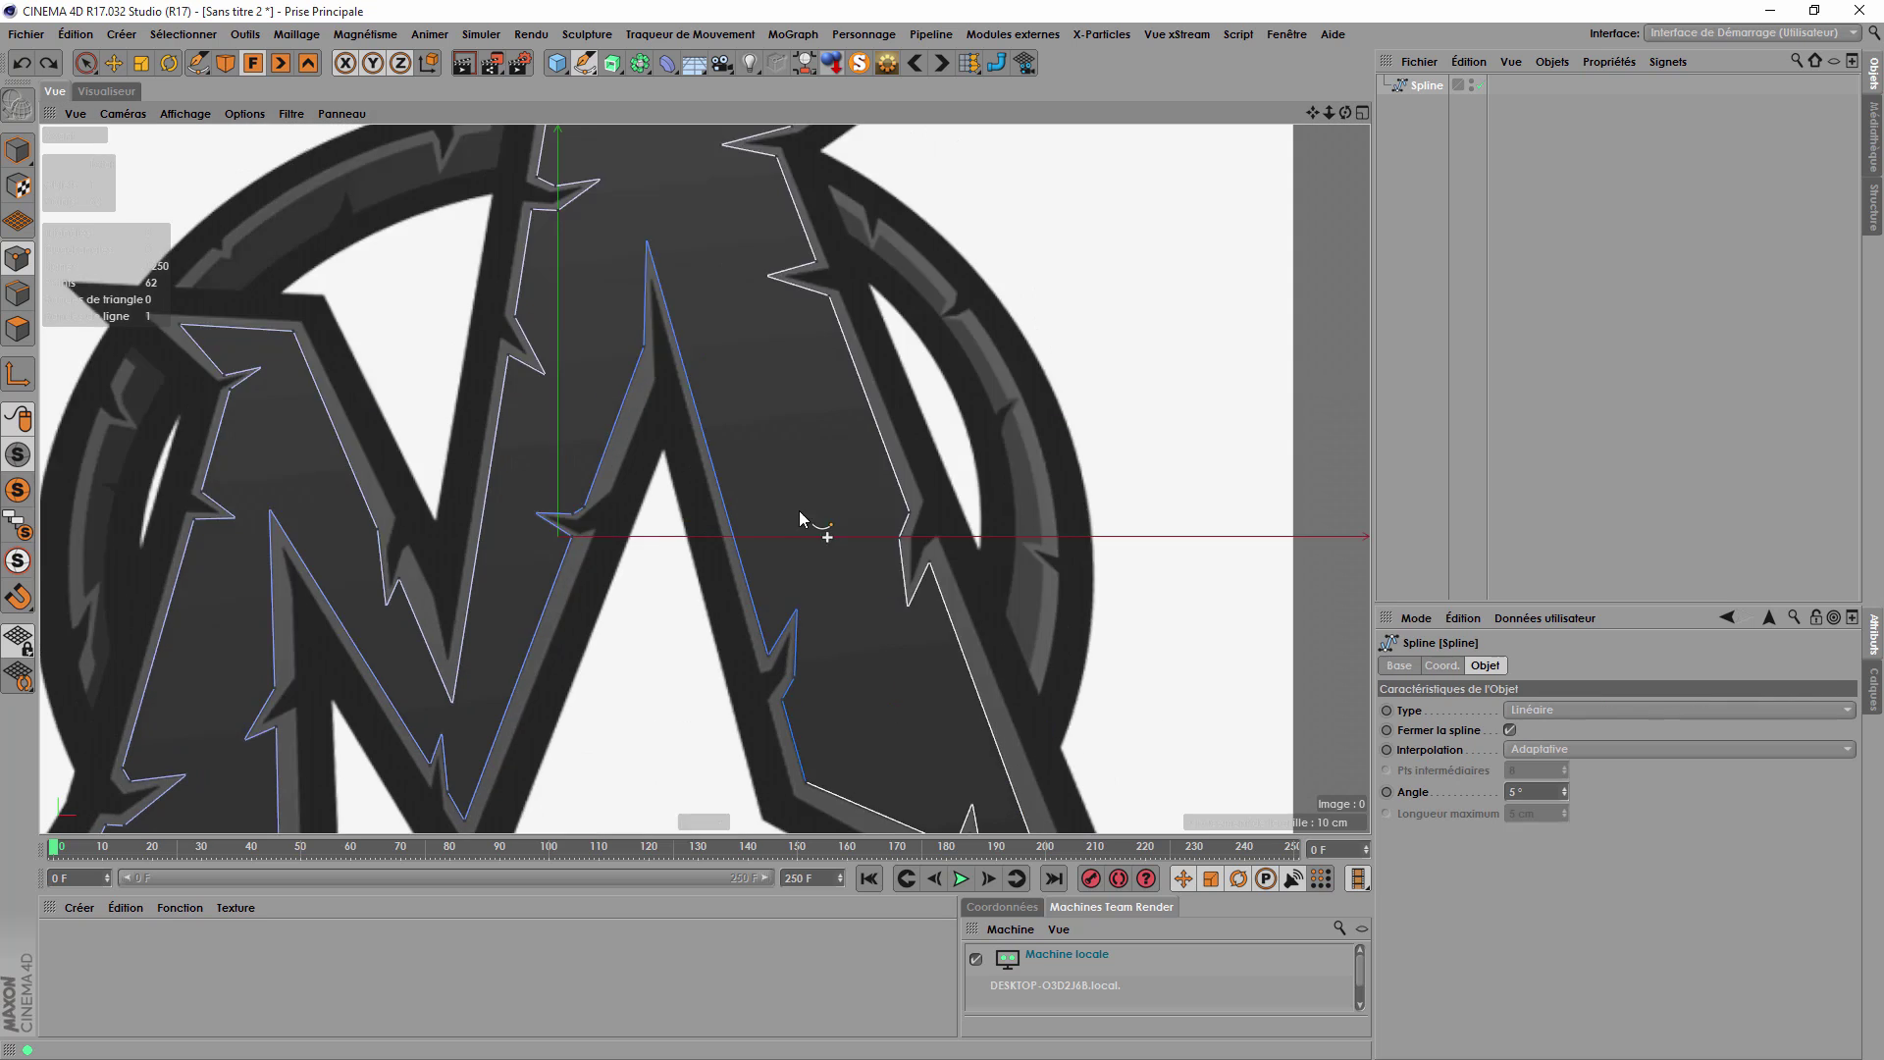
scroll(815, 466, down, 5)
scroll(966, 657, up, 6)
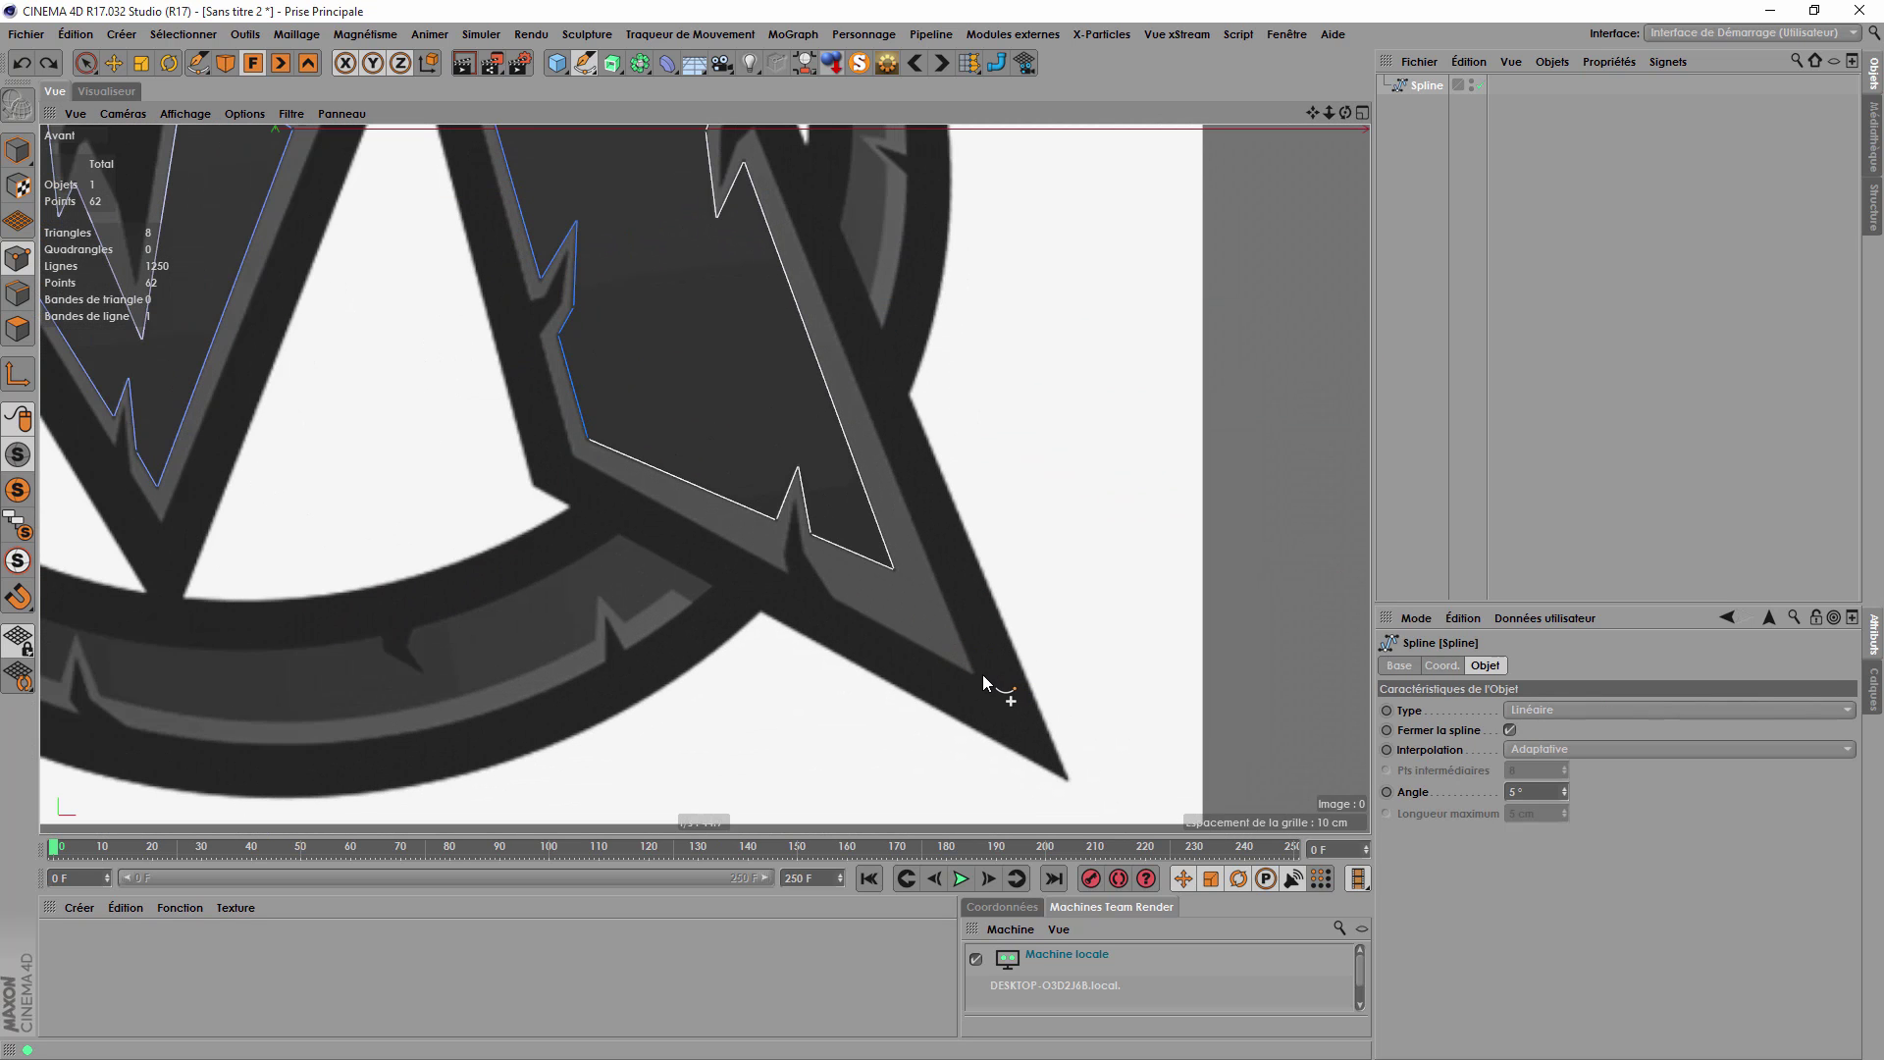
Try tracing a second spline along the light border, from the right leg's lower tip up to the outer notch.
click(975, 673)
scroll(972, 678, down, 4)
scroll(893, 424, up, 6)
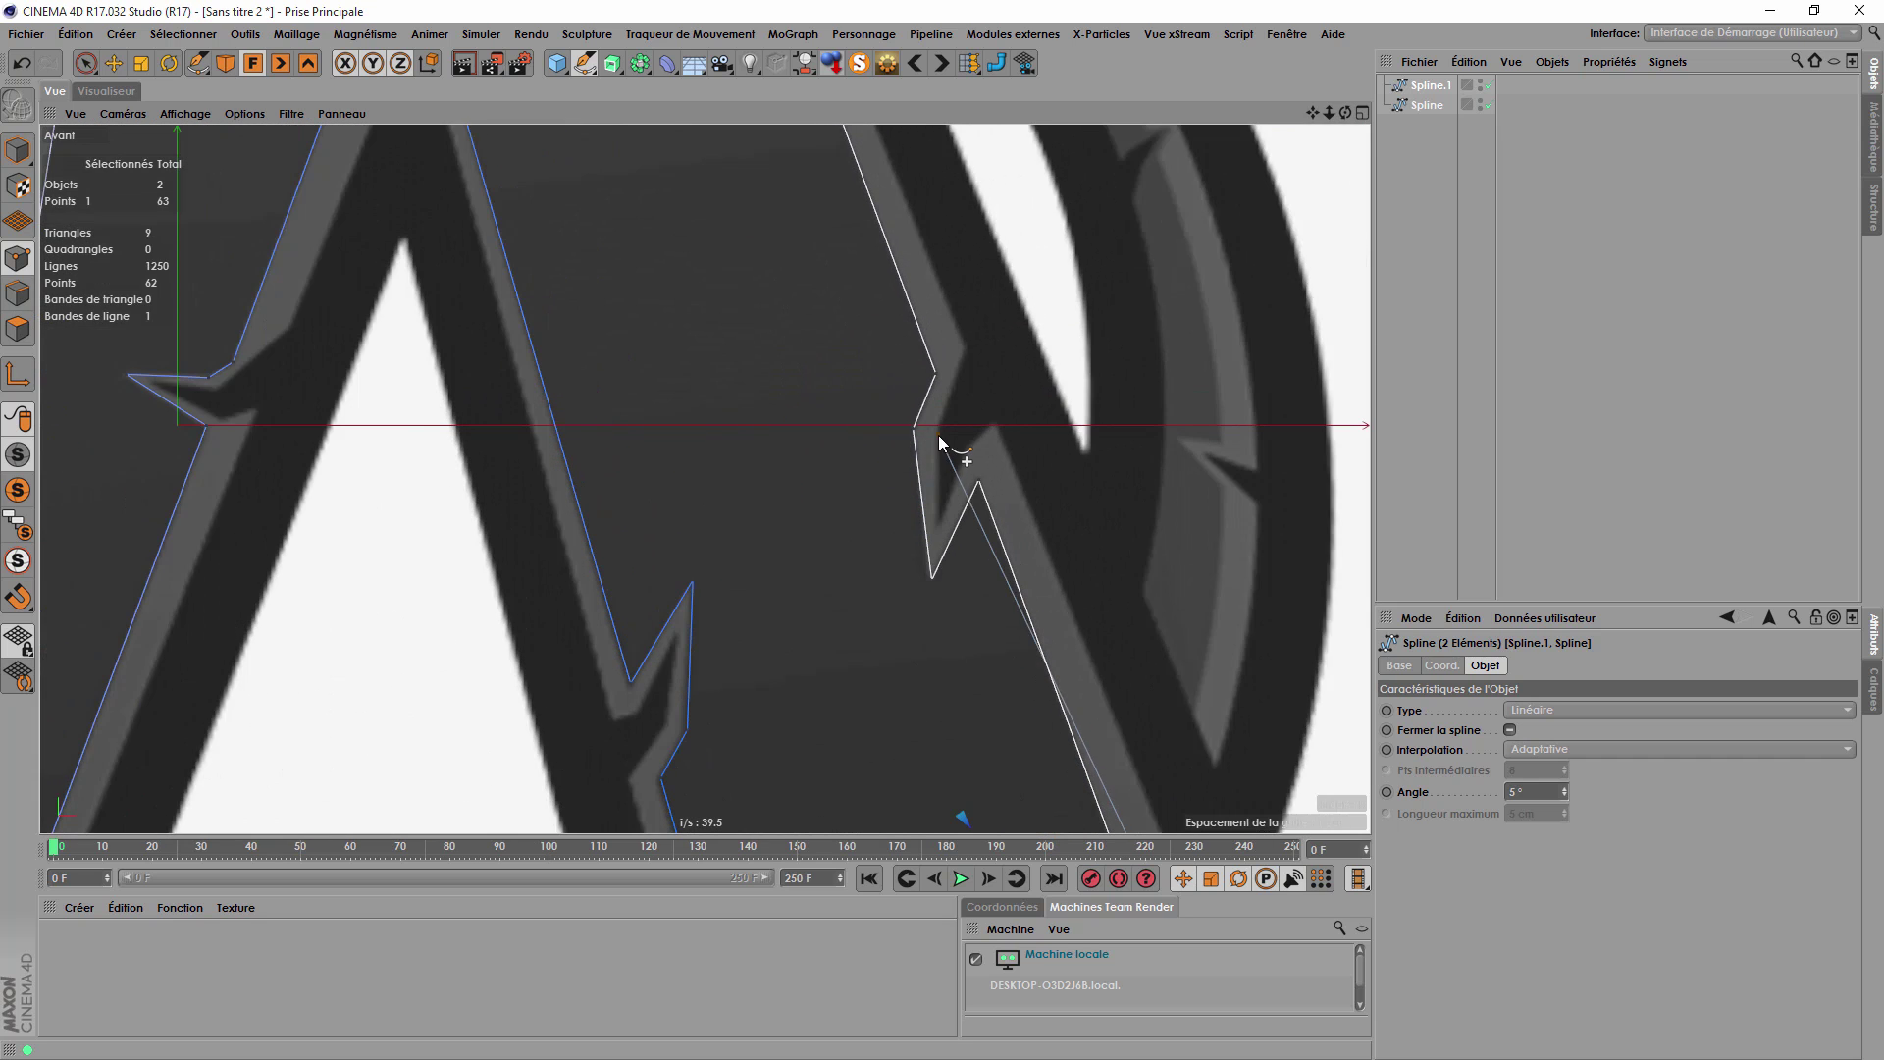
scroll(938, 434, up, 2)
click(1015, 416)
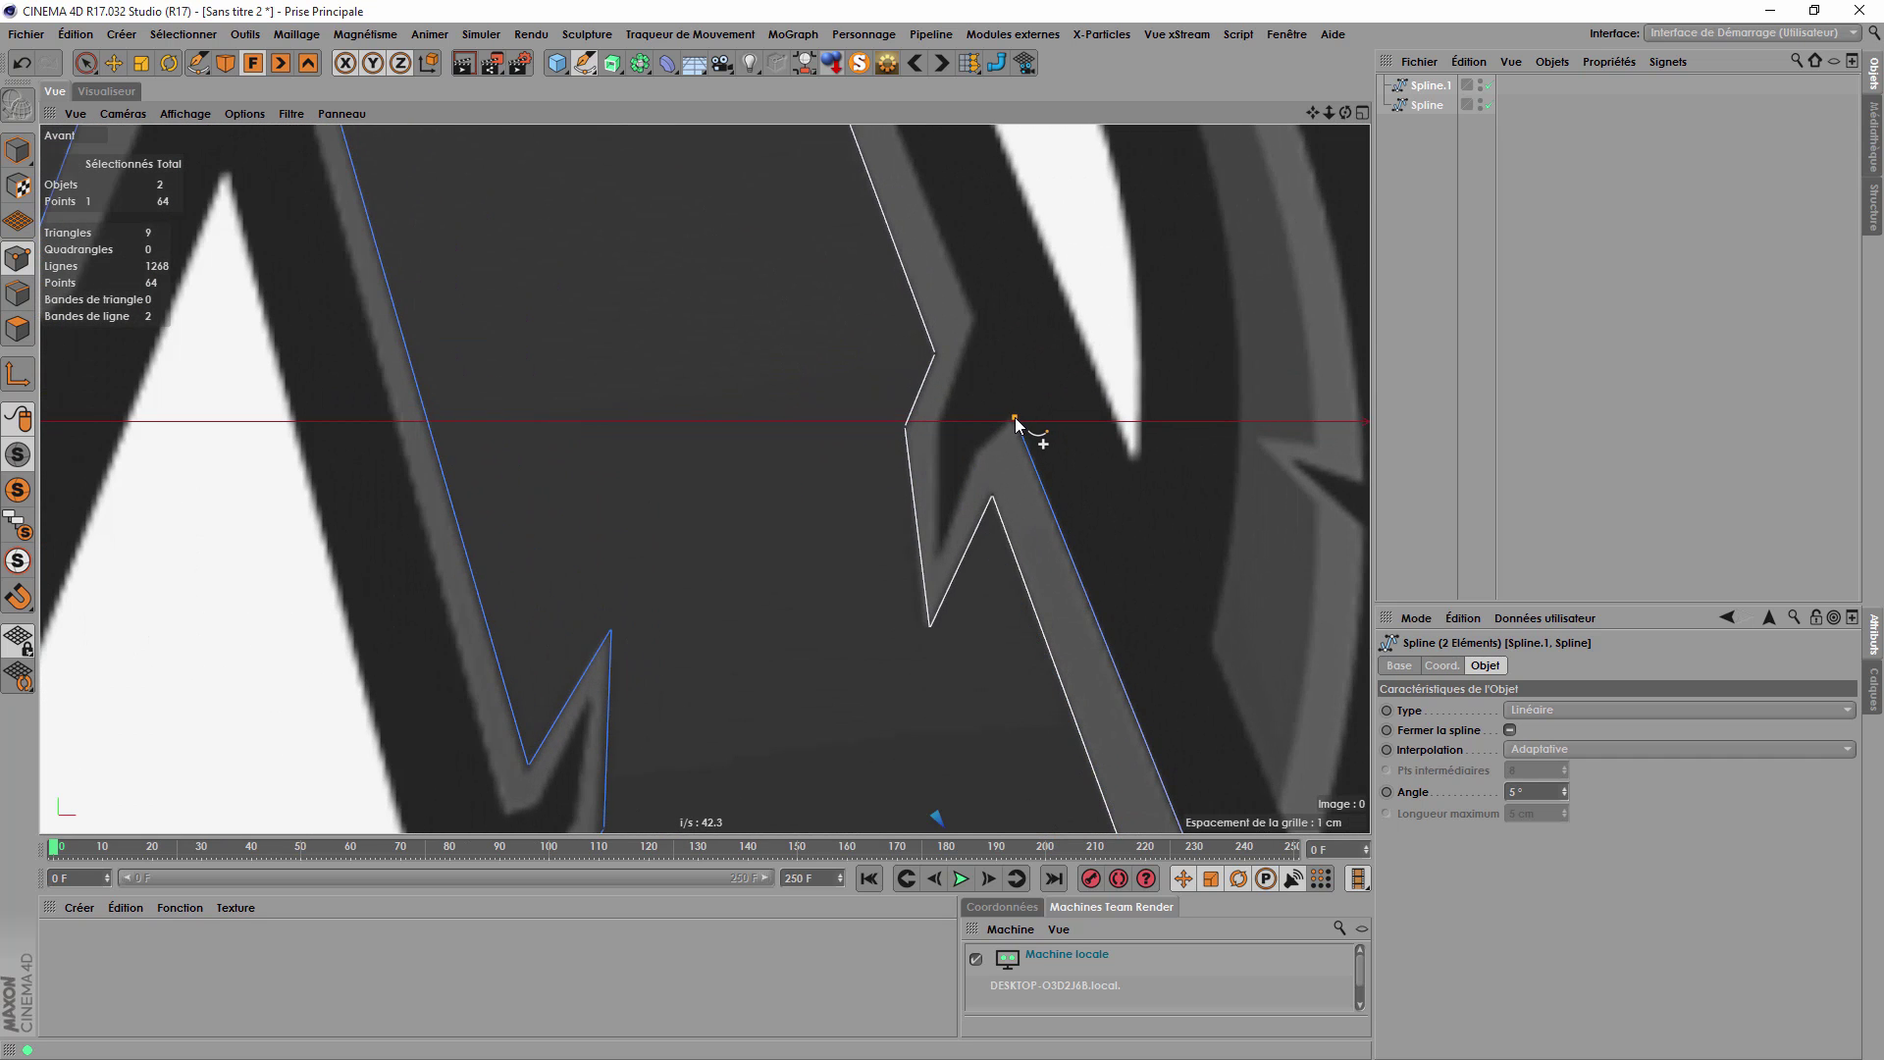
click(976, 455)
Select the first spline and insert a point just below the peak of the right leg's lower outer notch.
click(1427, 108)
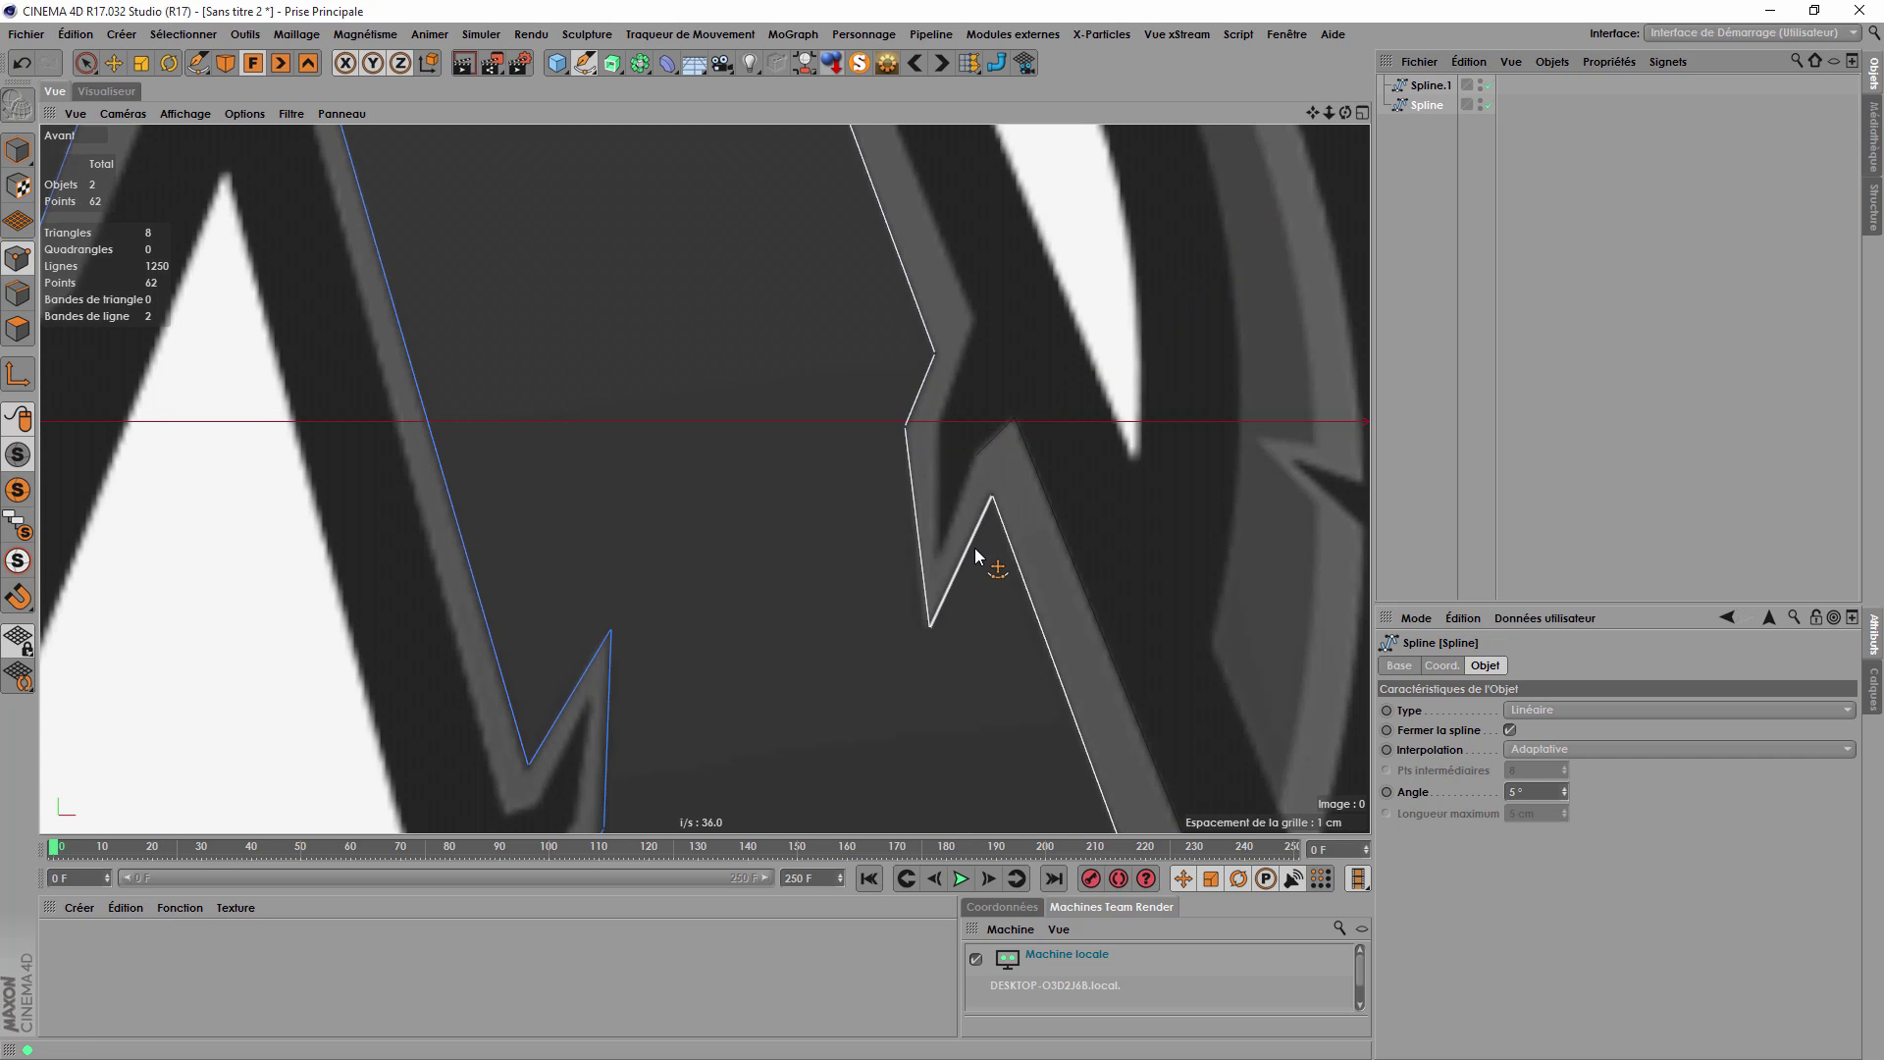
click(980, 522)
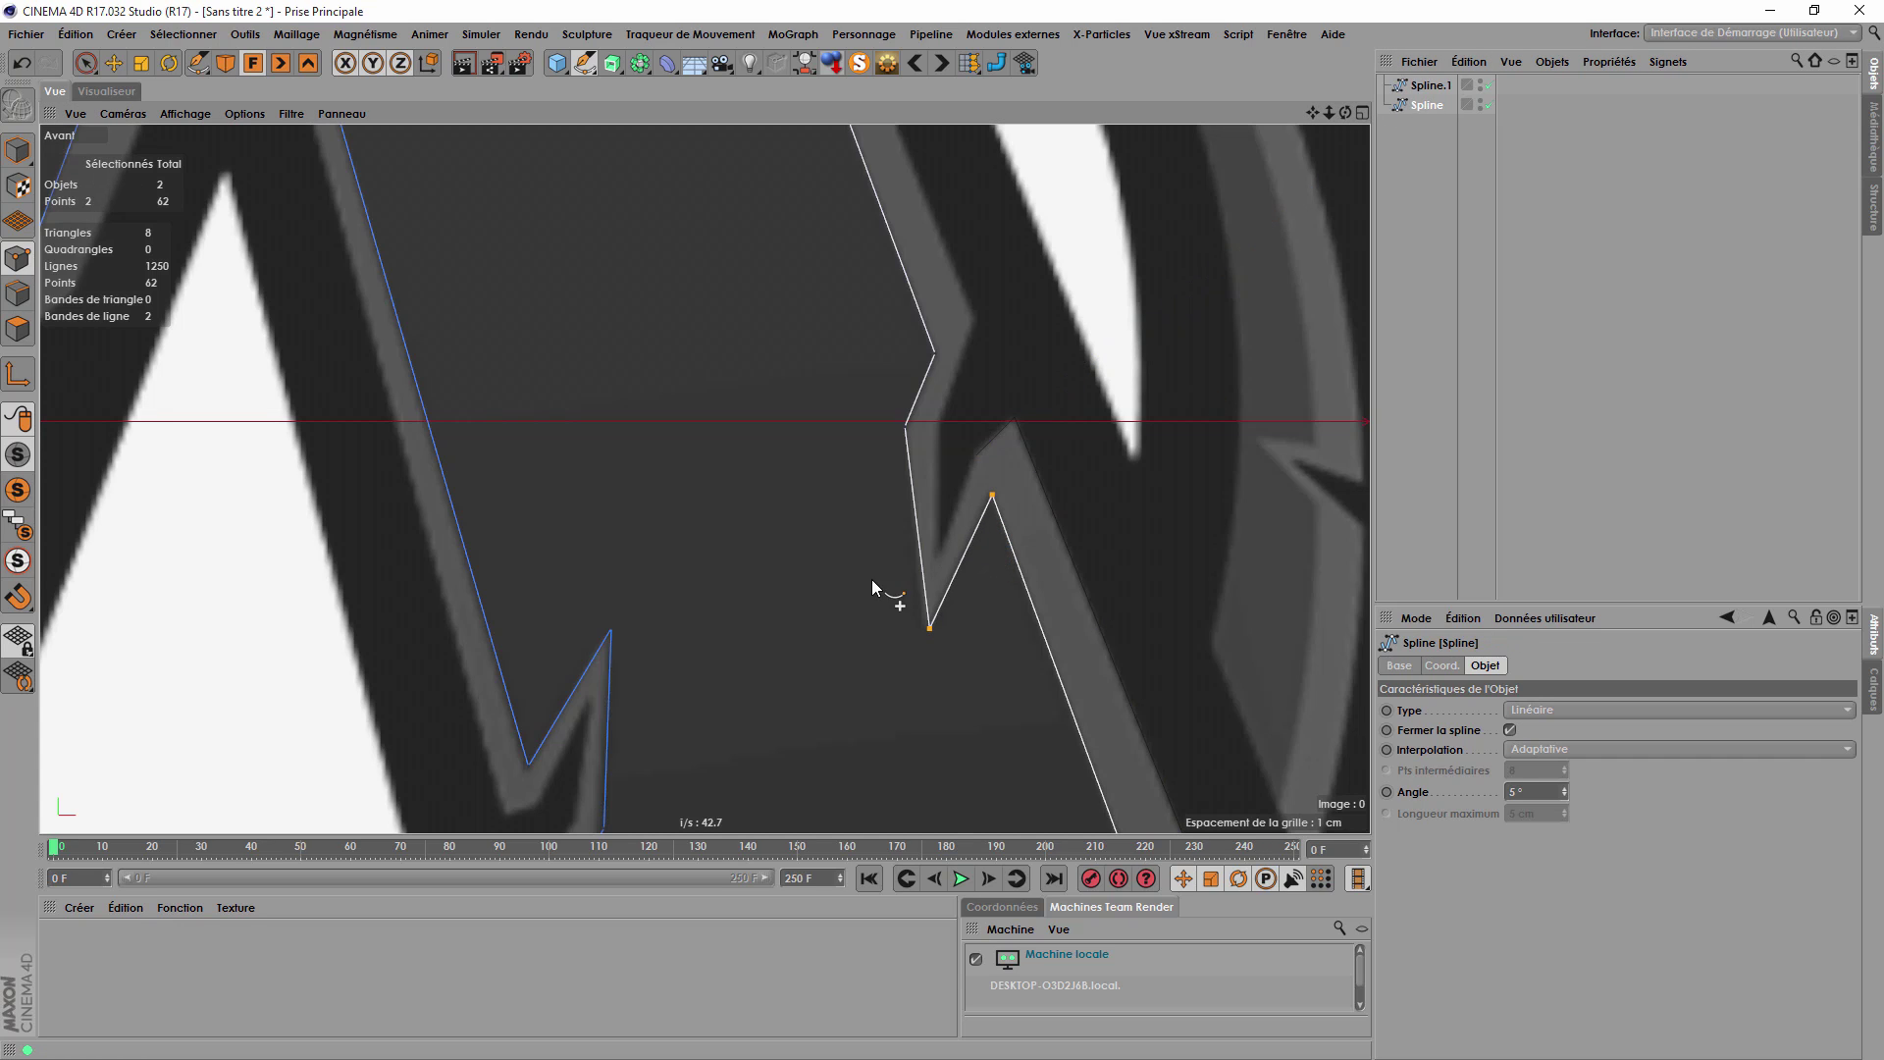
click(982, 517)
scroll(965, 451, up, 2)
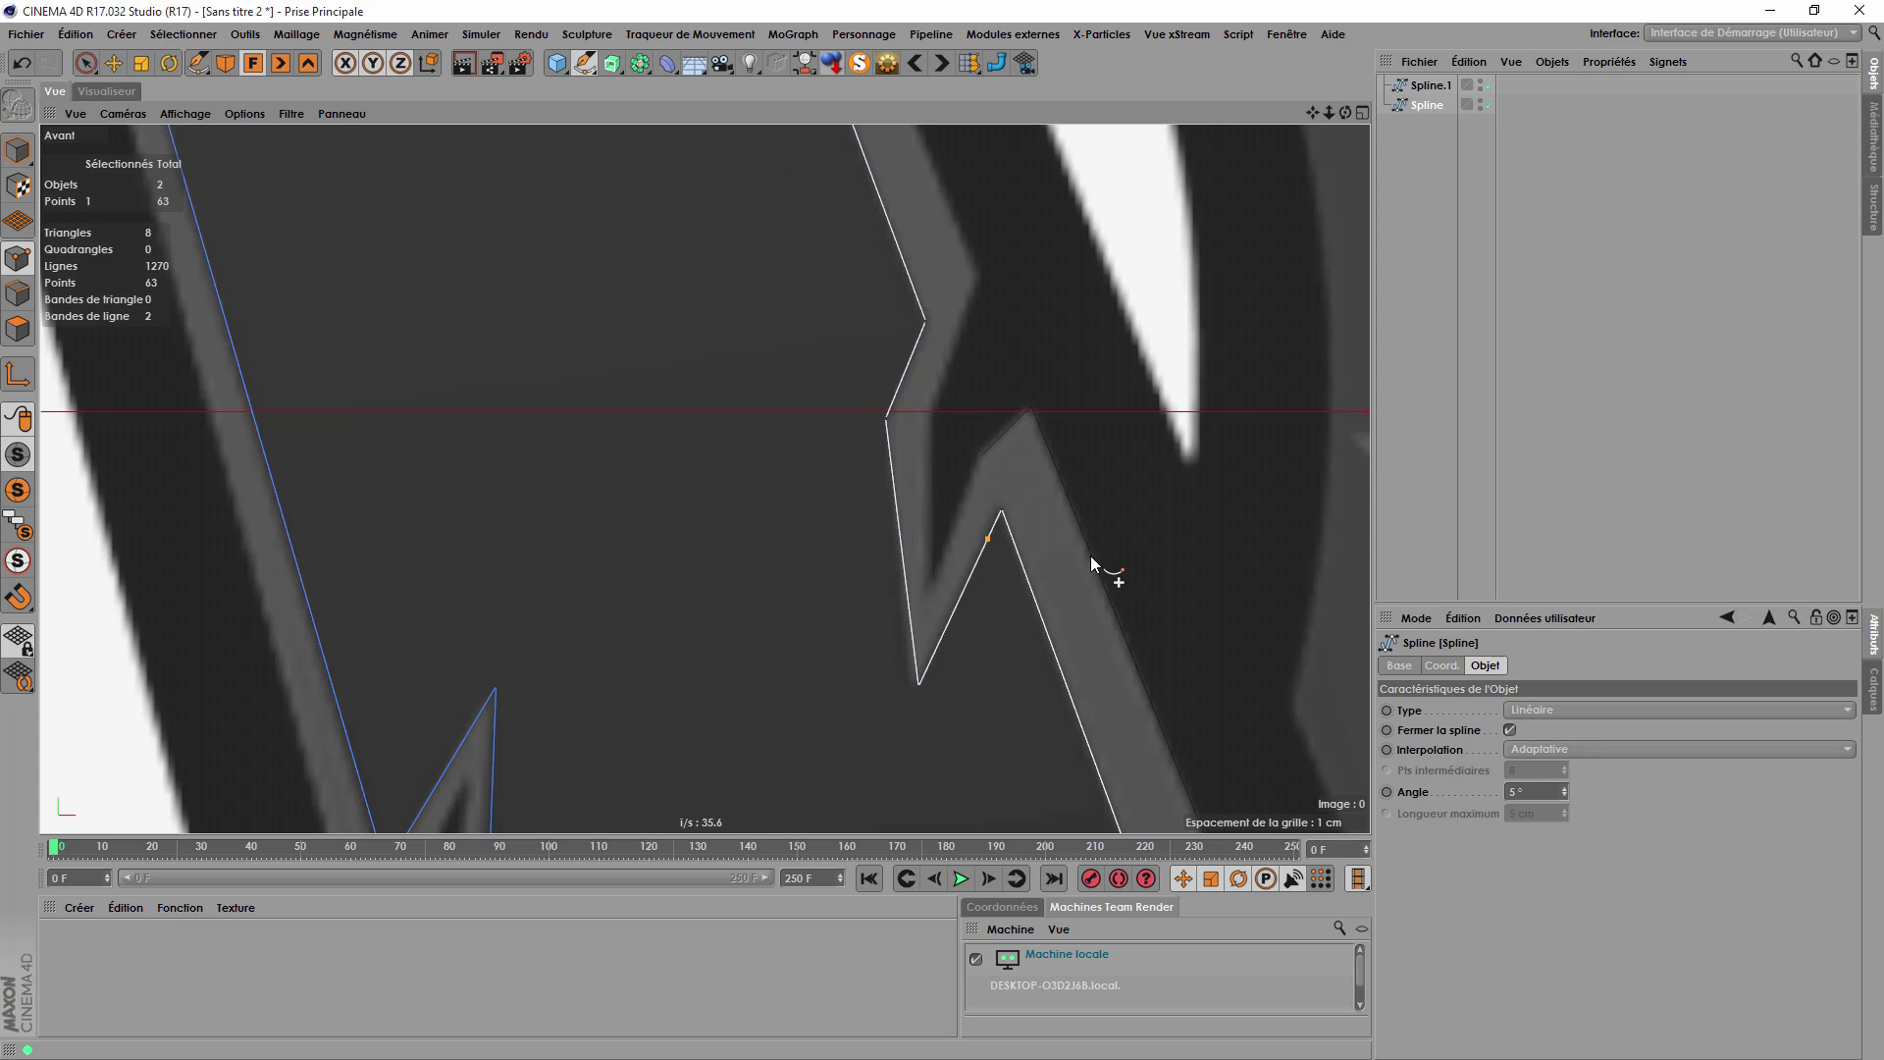
scroll(1092, 556, up, 1)
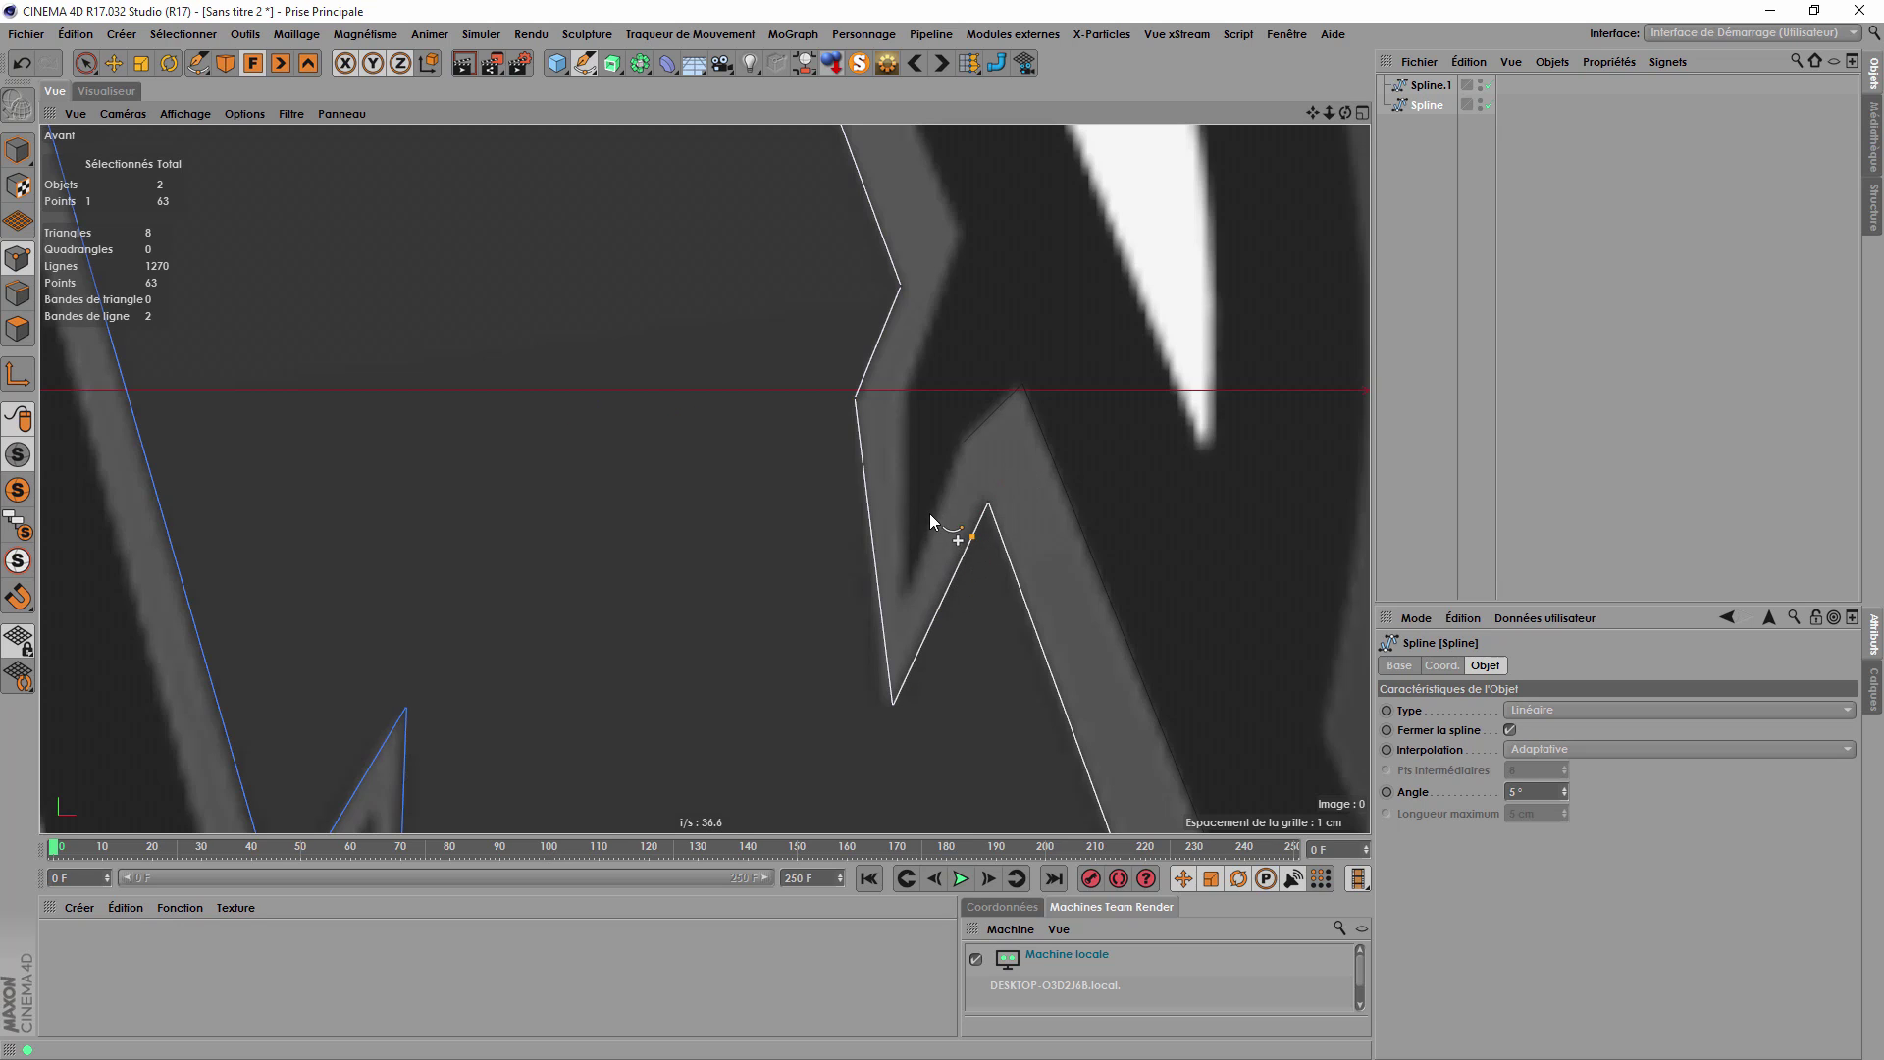
Try inserting another point on the notch segment with Ajouter des points, undo it, and return to the Crayon tool.
click(114, 63)
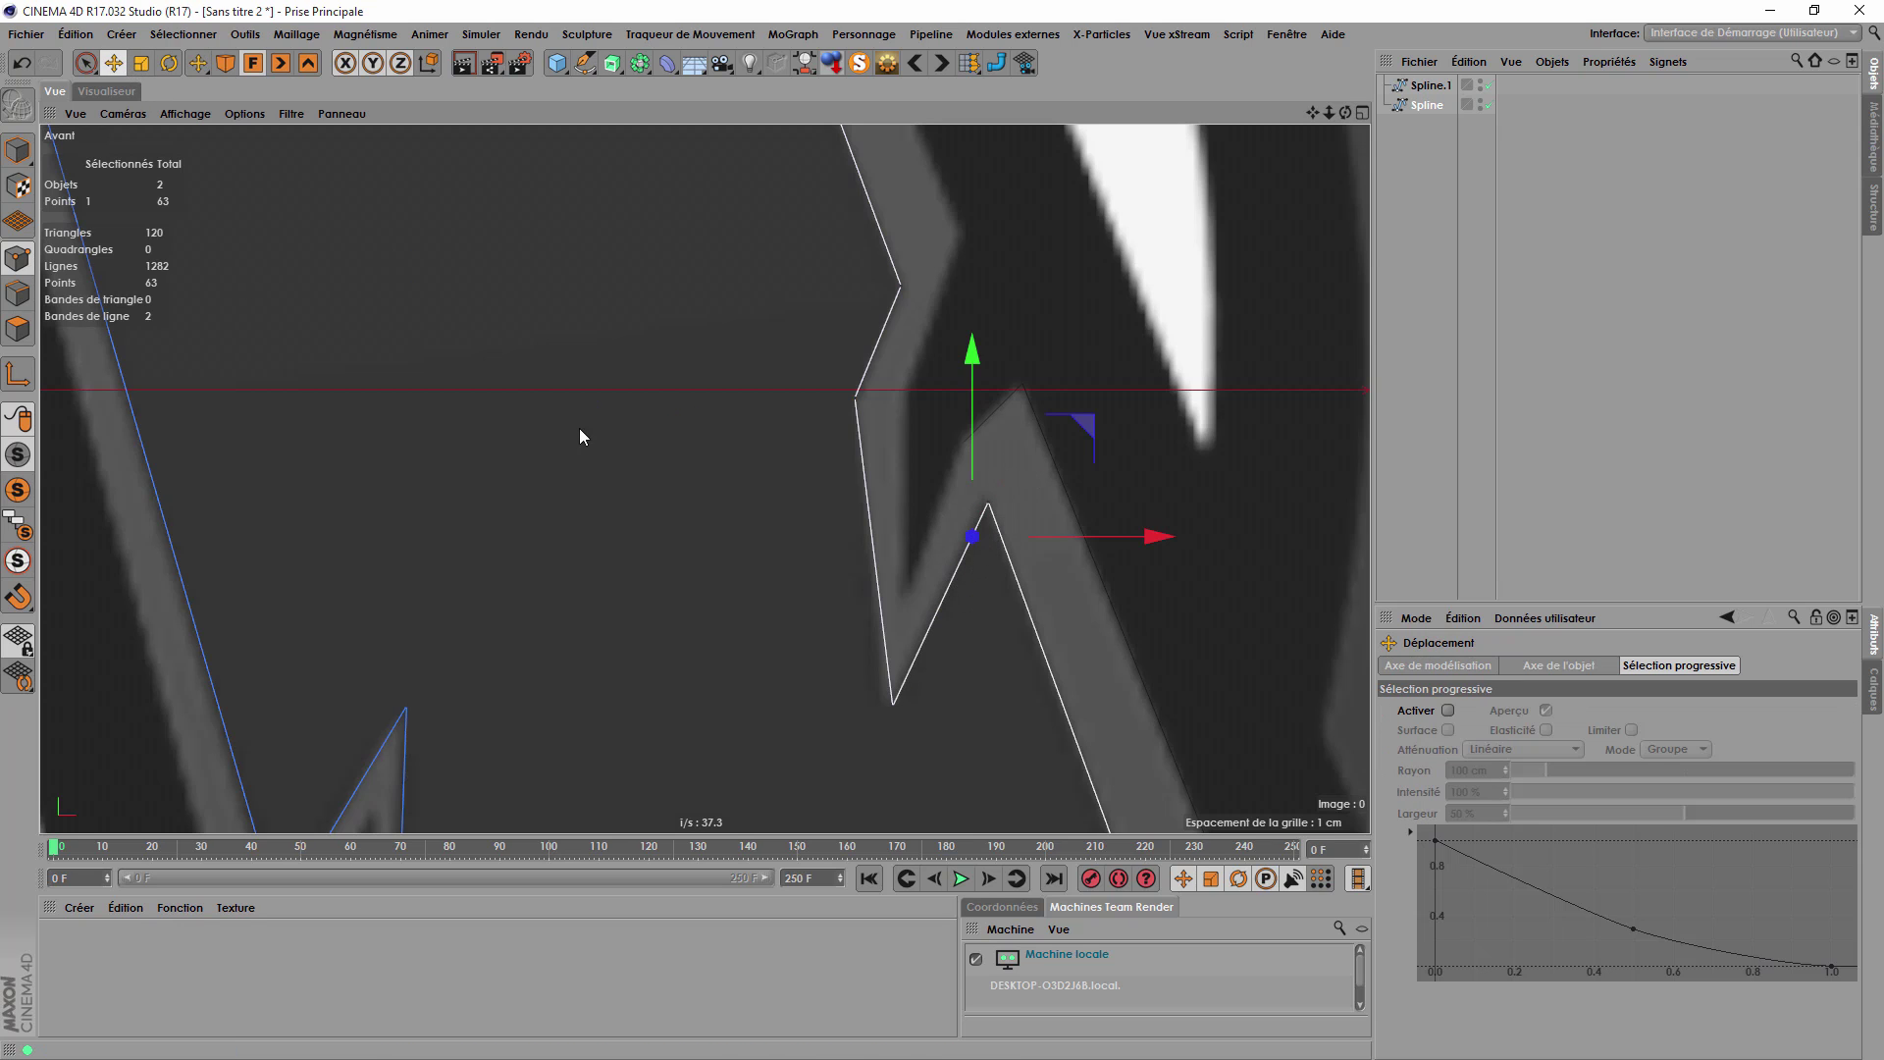
right_click(912, 424)
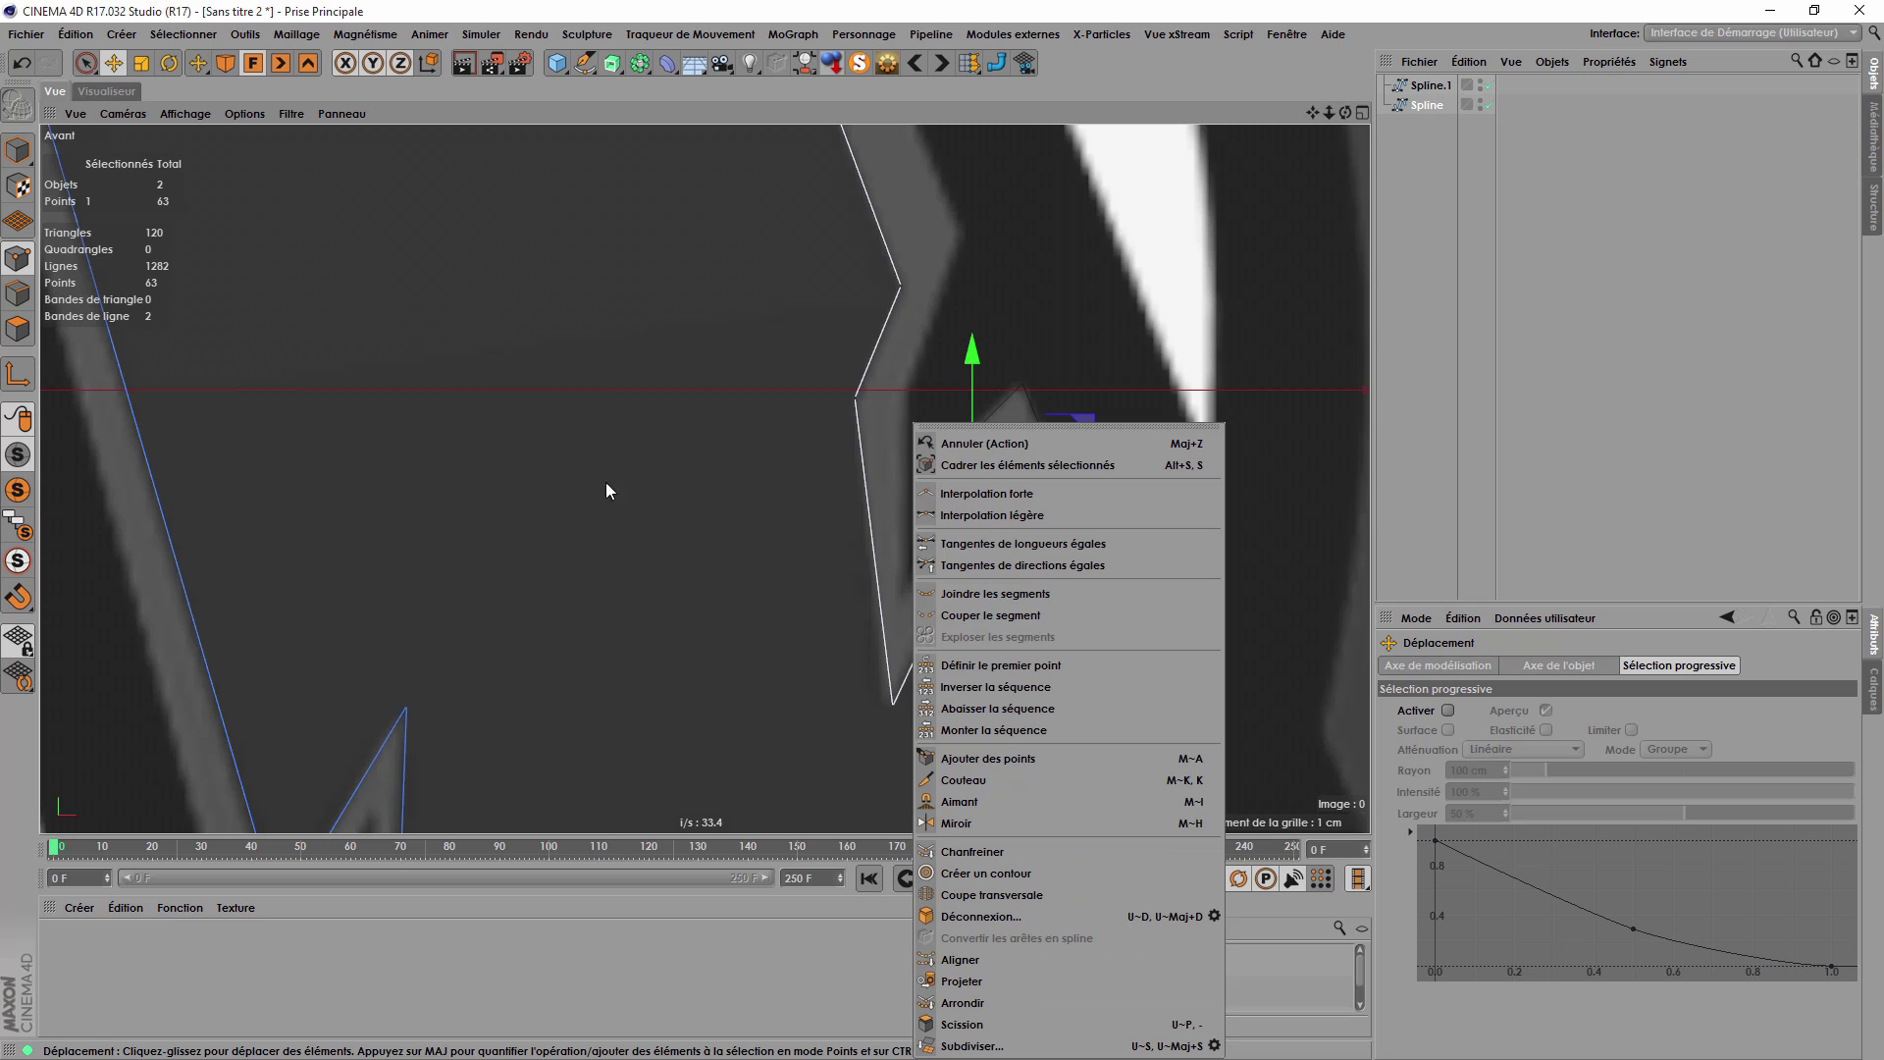
click(992, 758)
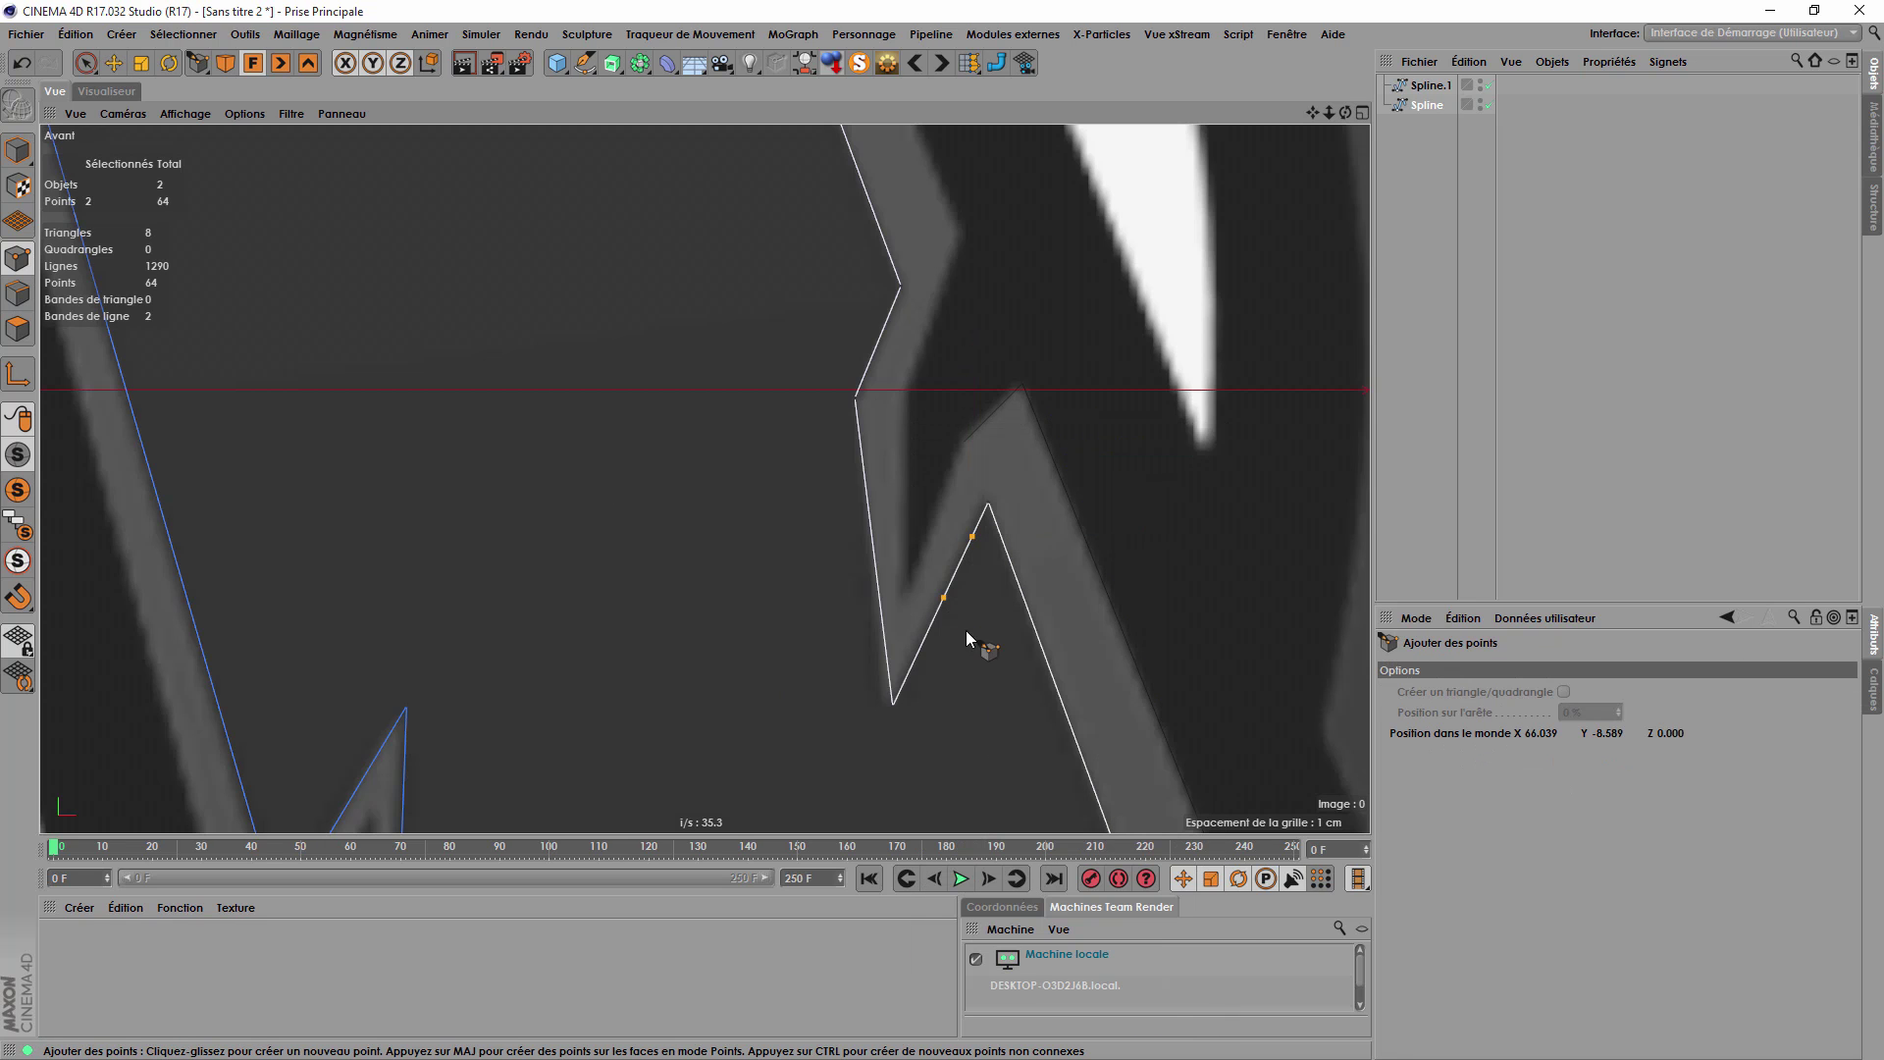
key(ctrl+z)
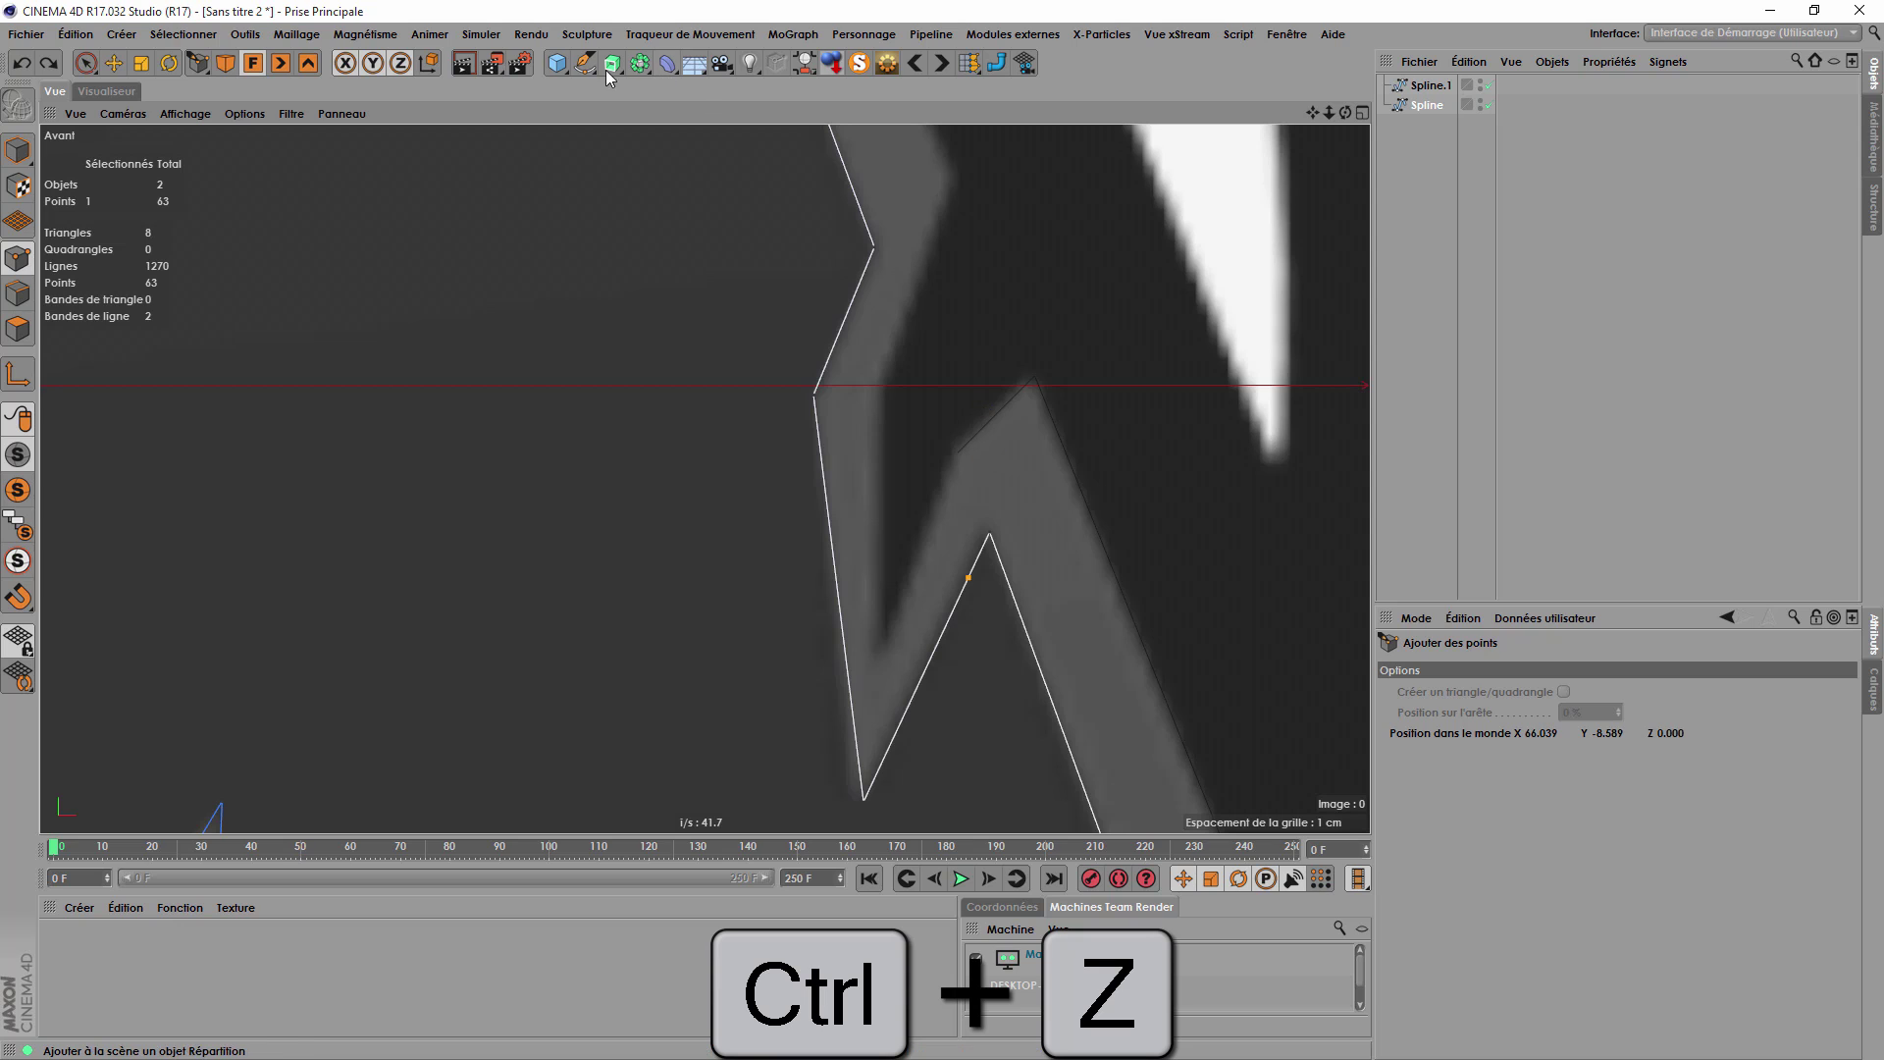
click(585, 63)
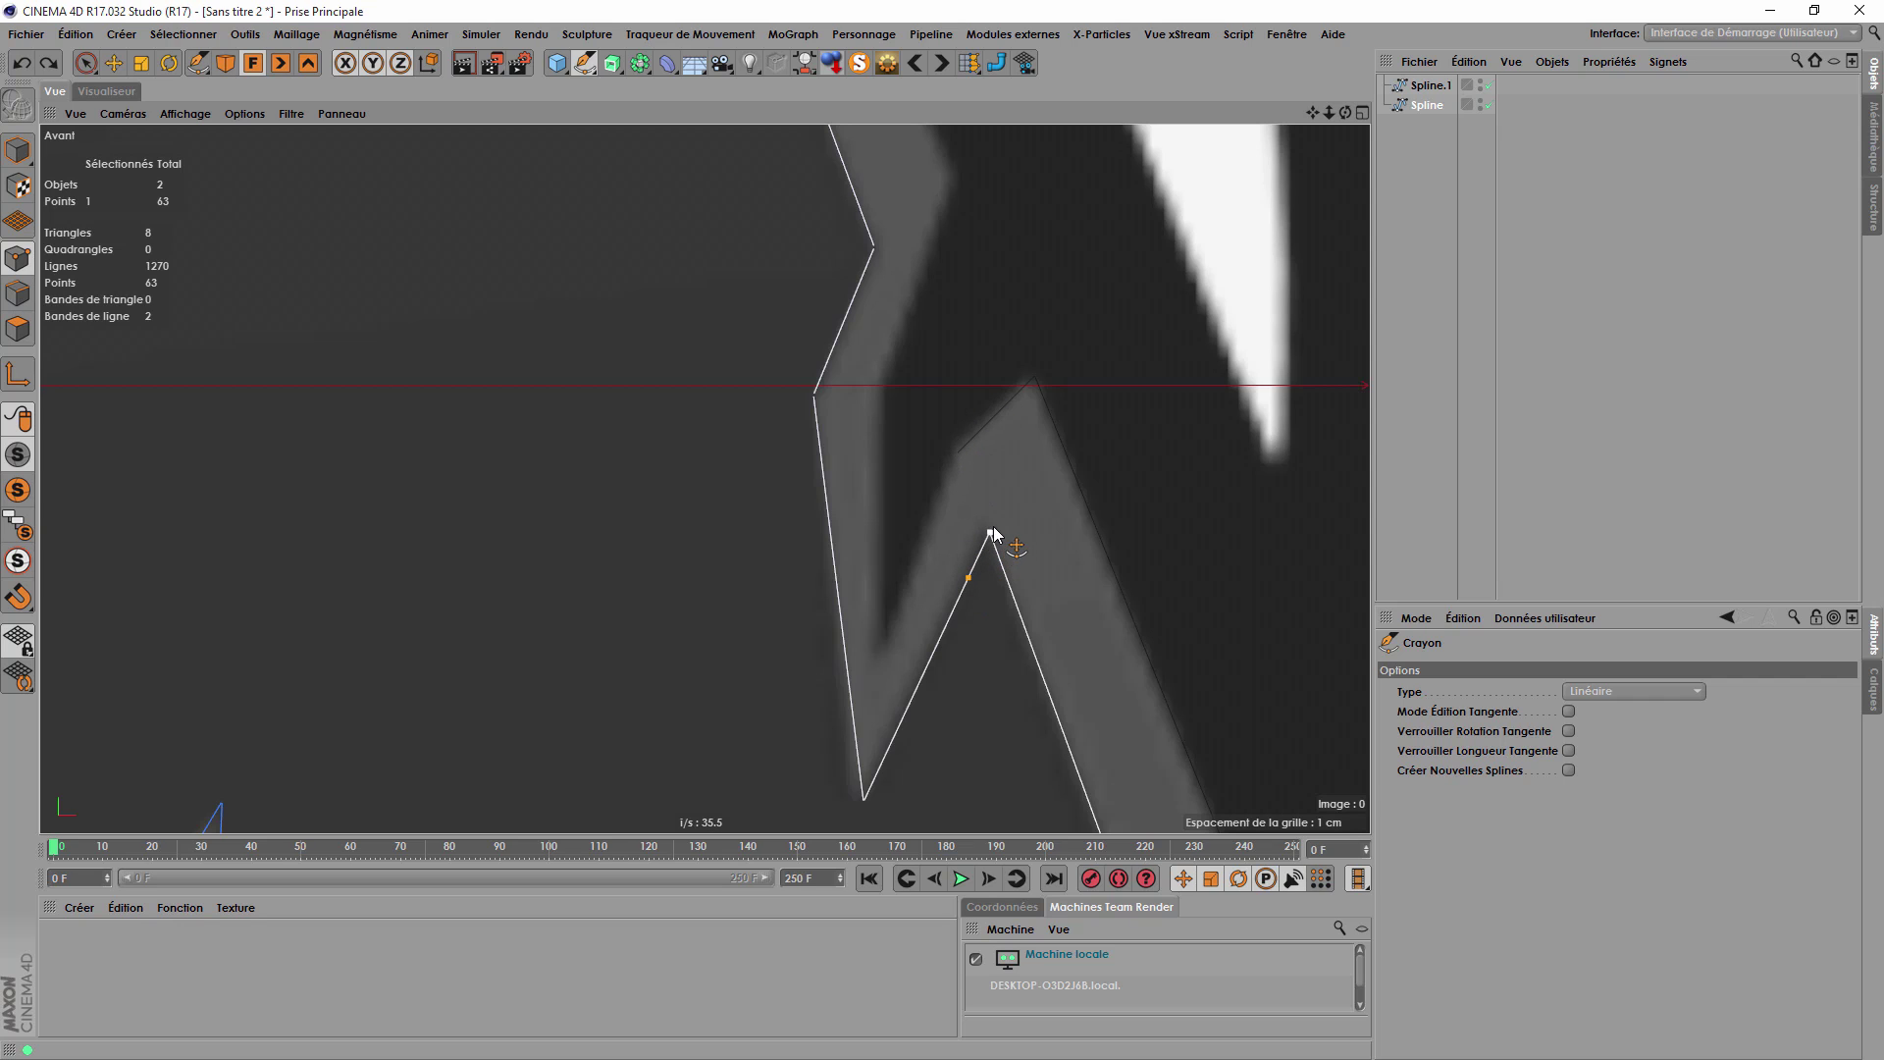
Add the shoulder point of the right leg's outer notch to the light-border spline, undo the extra point, and select that spline with the Déplacement tool.
click(958, 455)
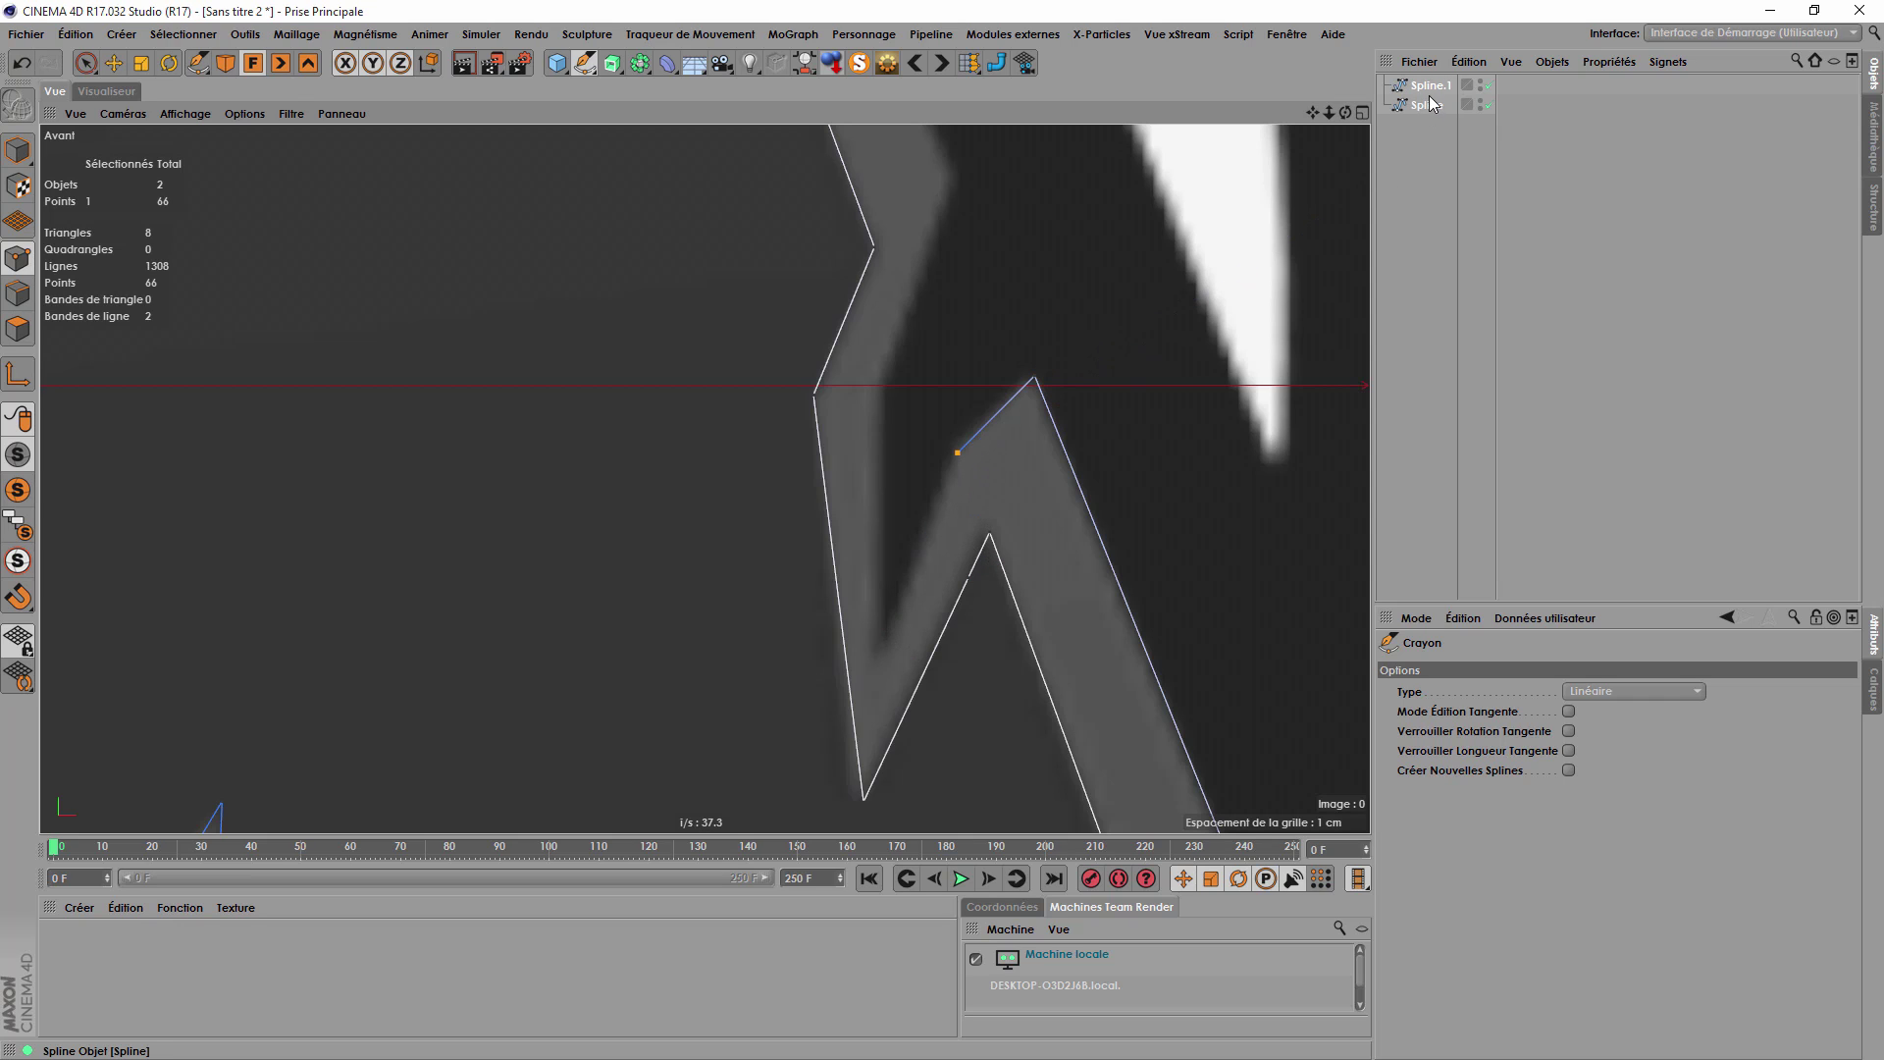
click(892, 648)
click(883, 649)
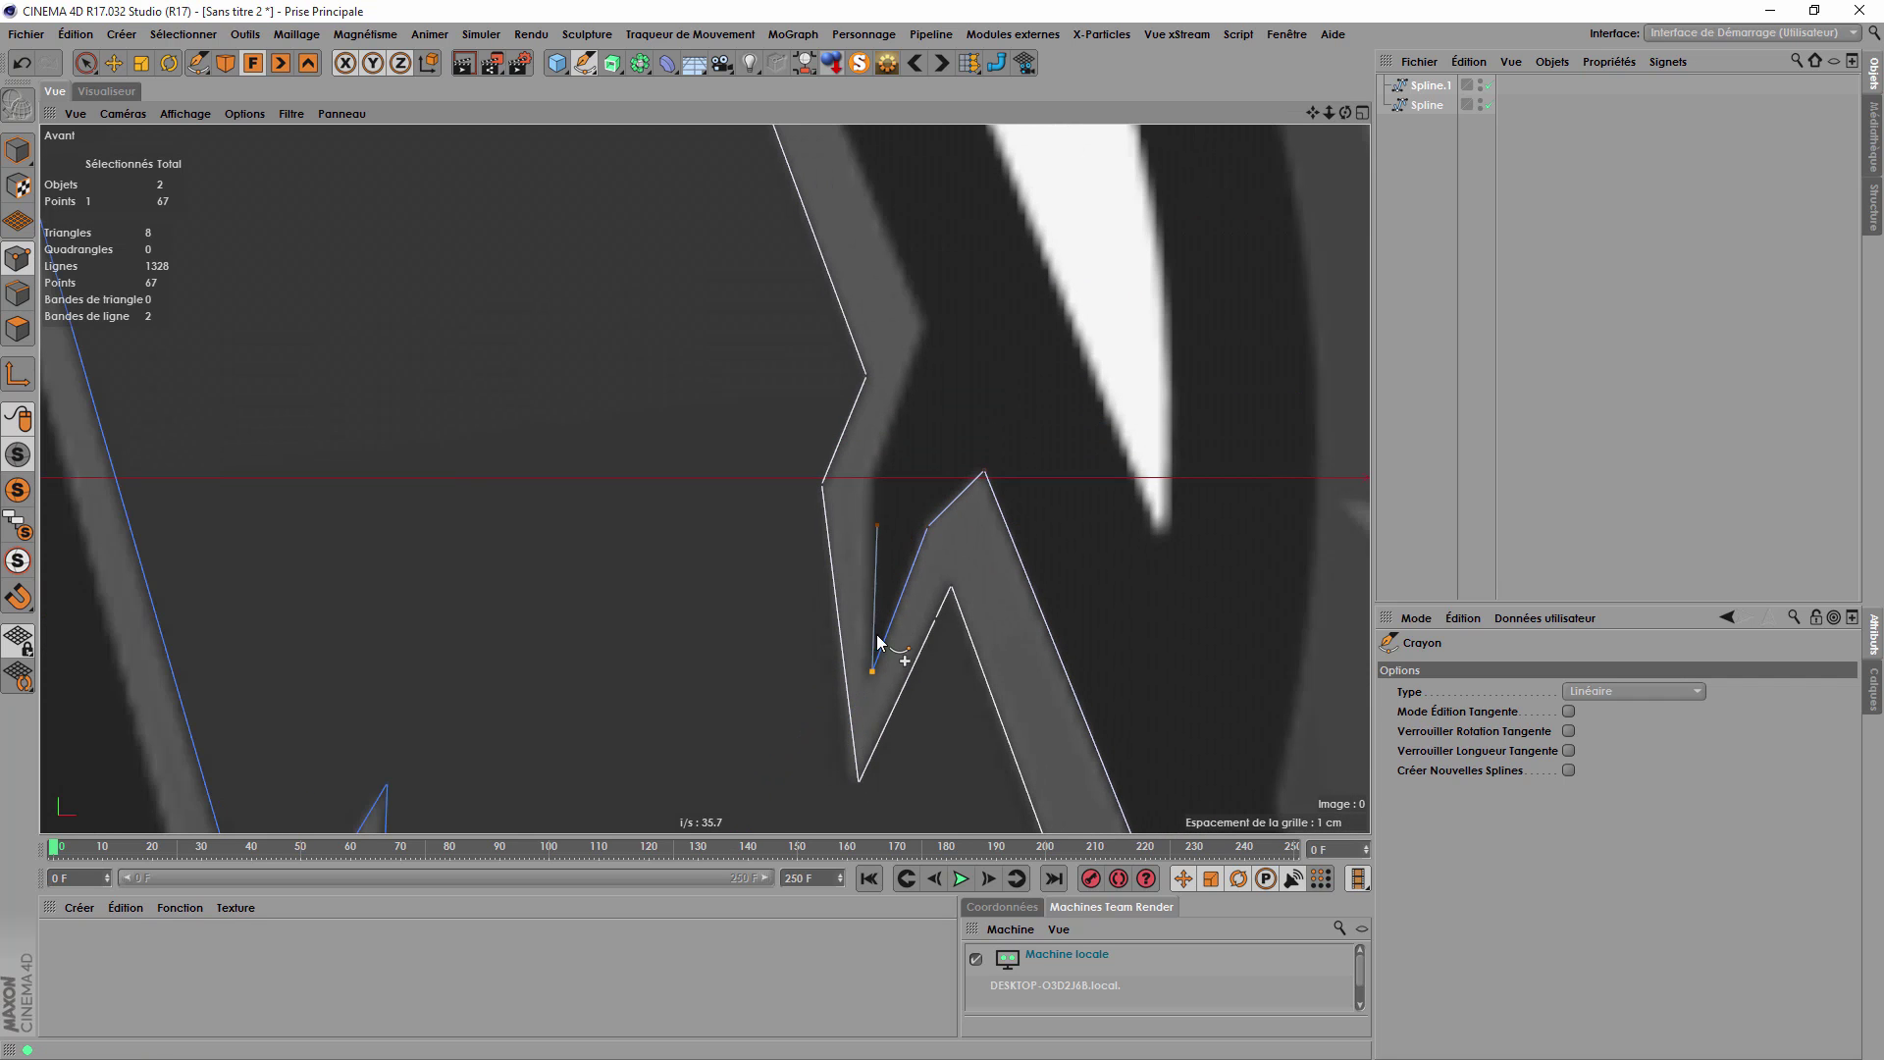
key(Escape)
key(ctrl+z)
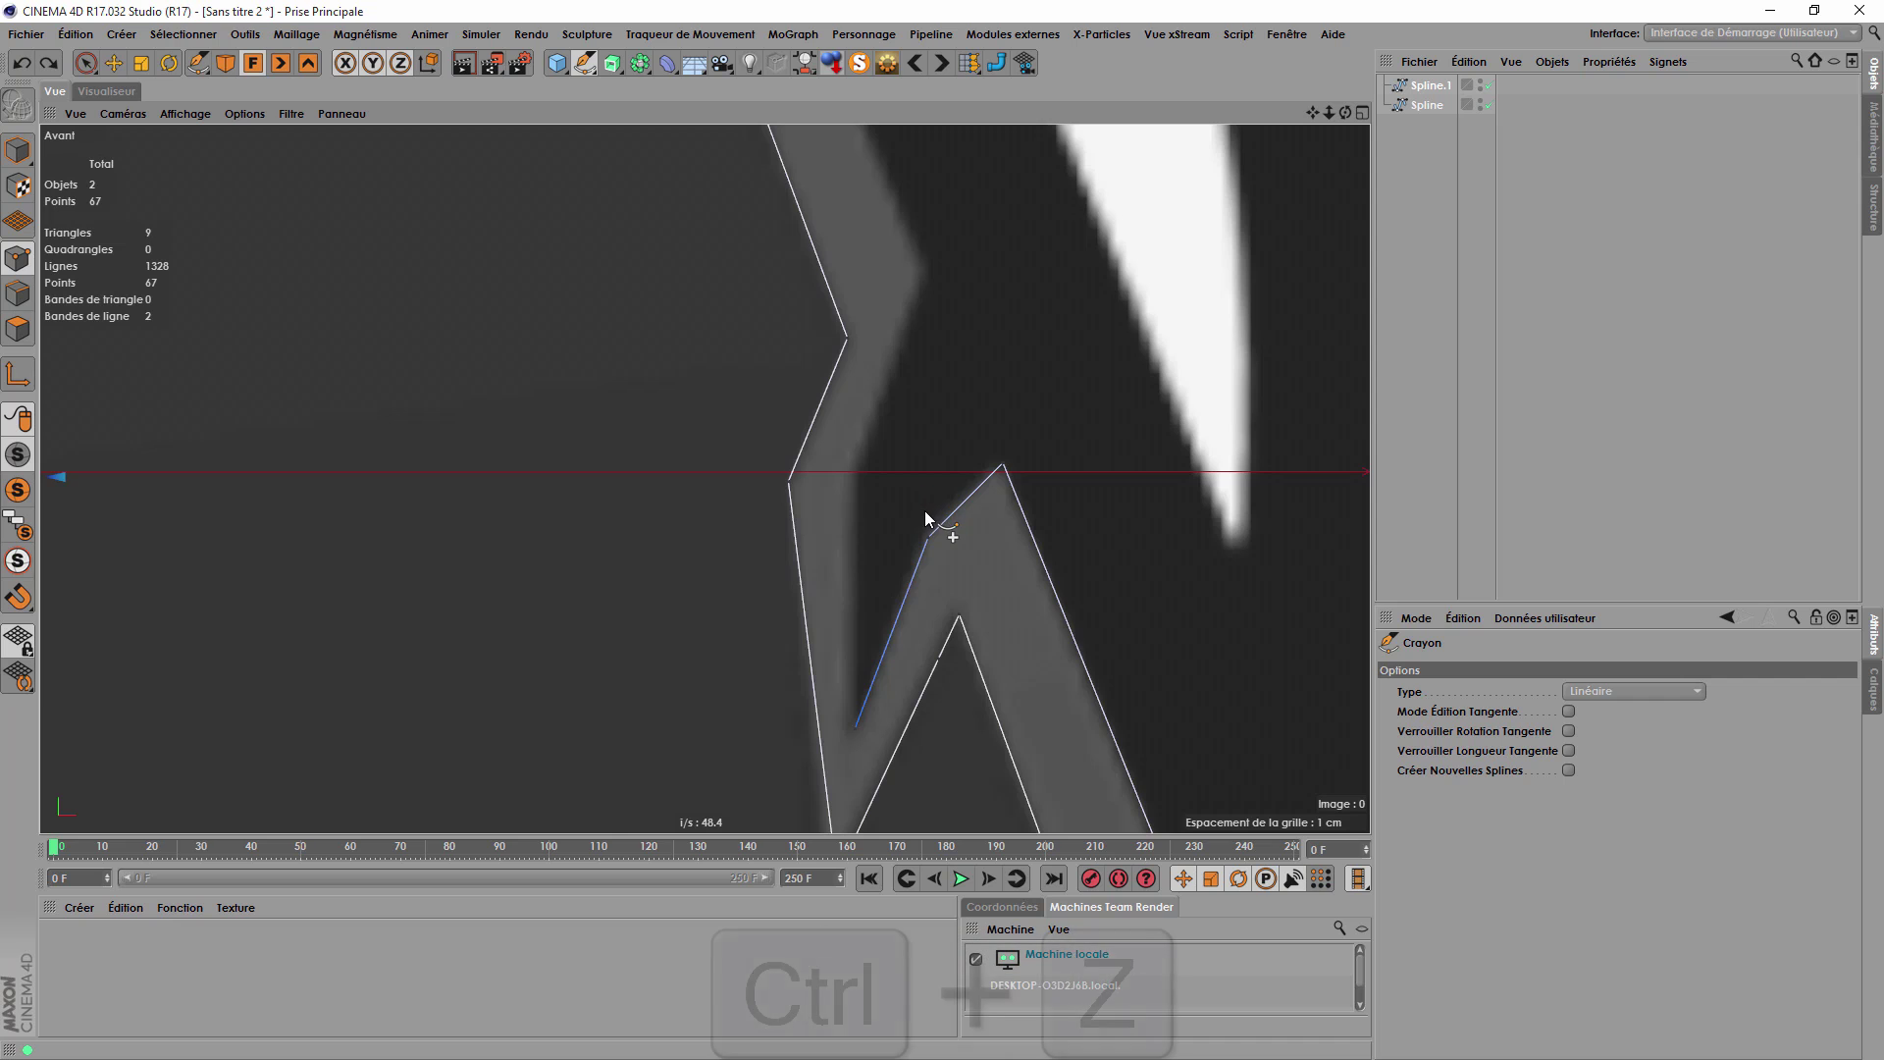
key(Escape)
click(1438, 90)
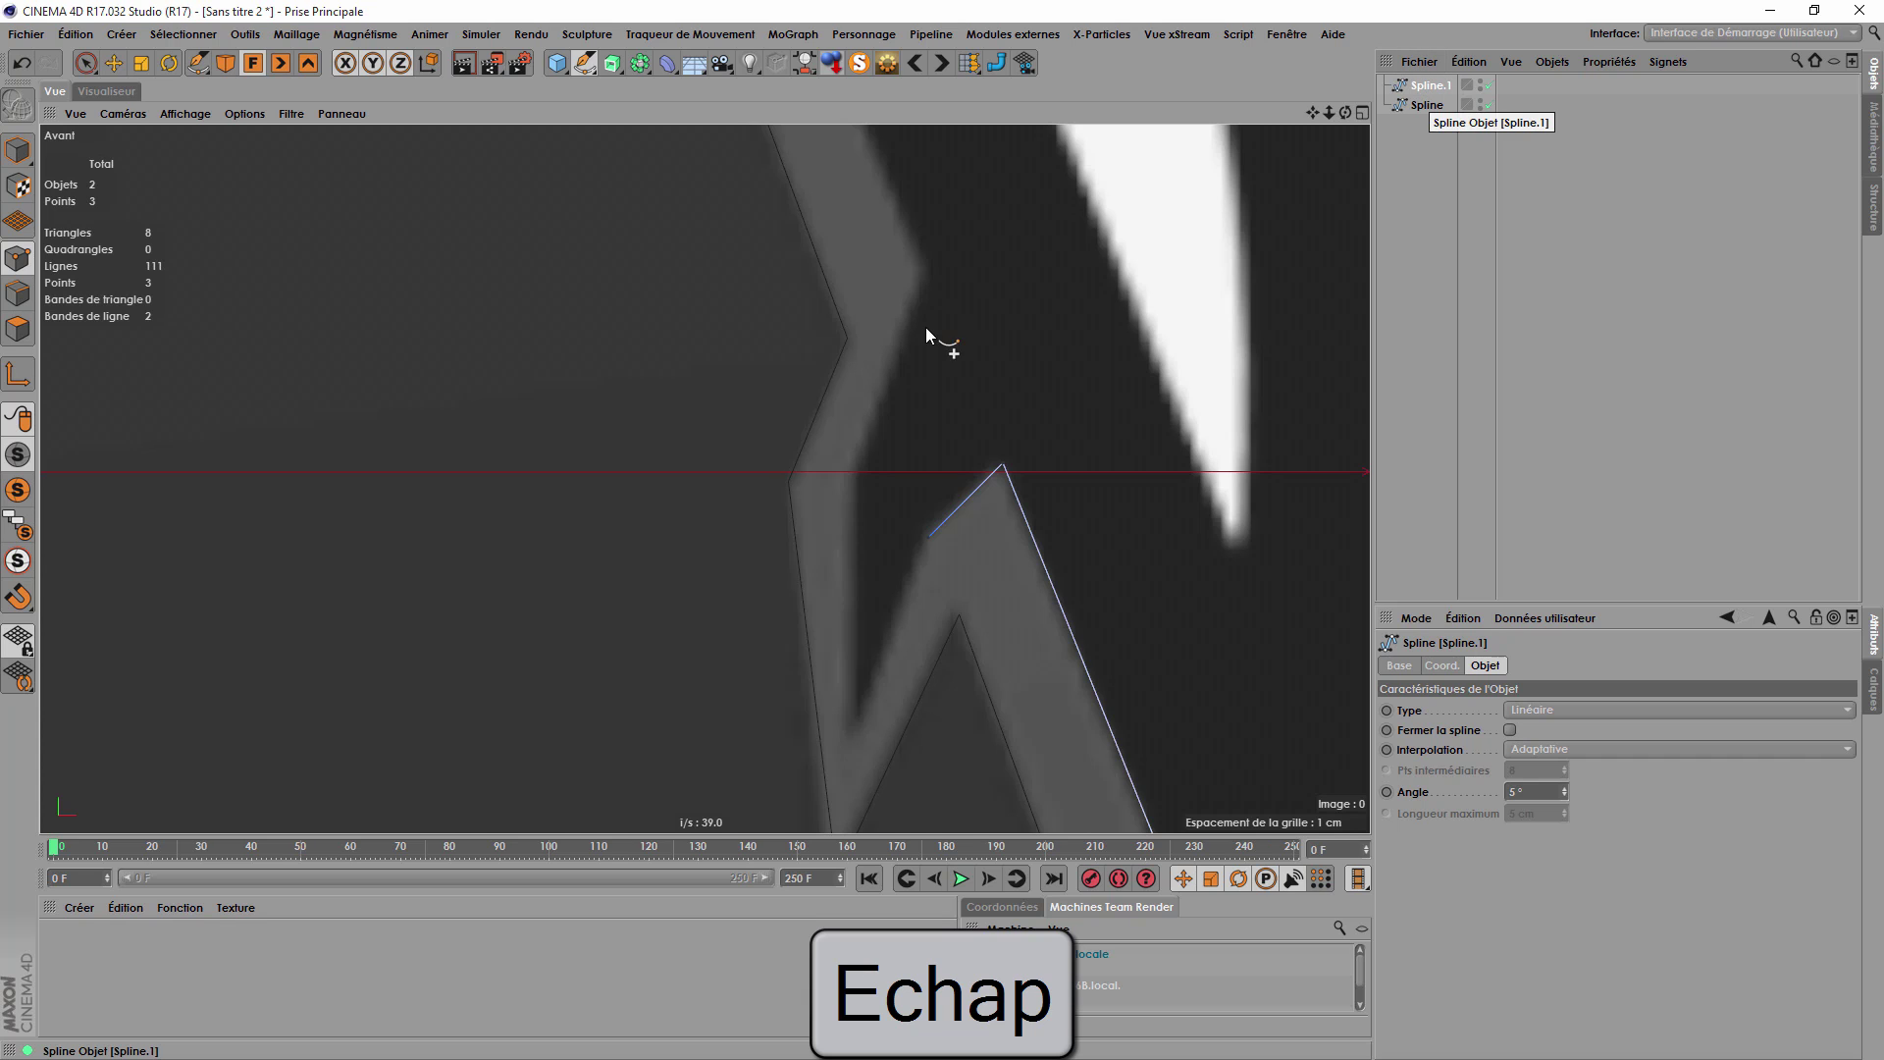
key(e)
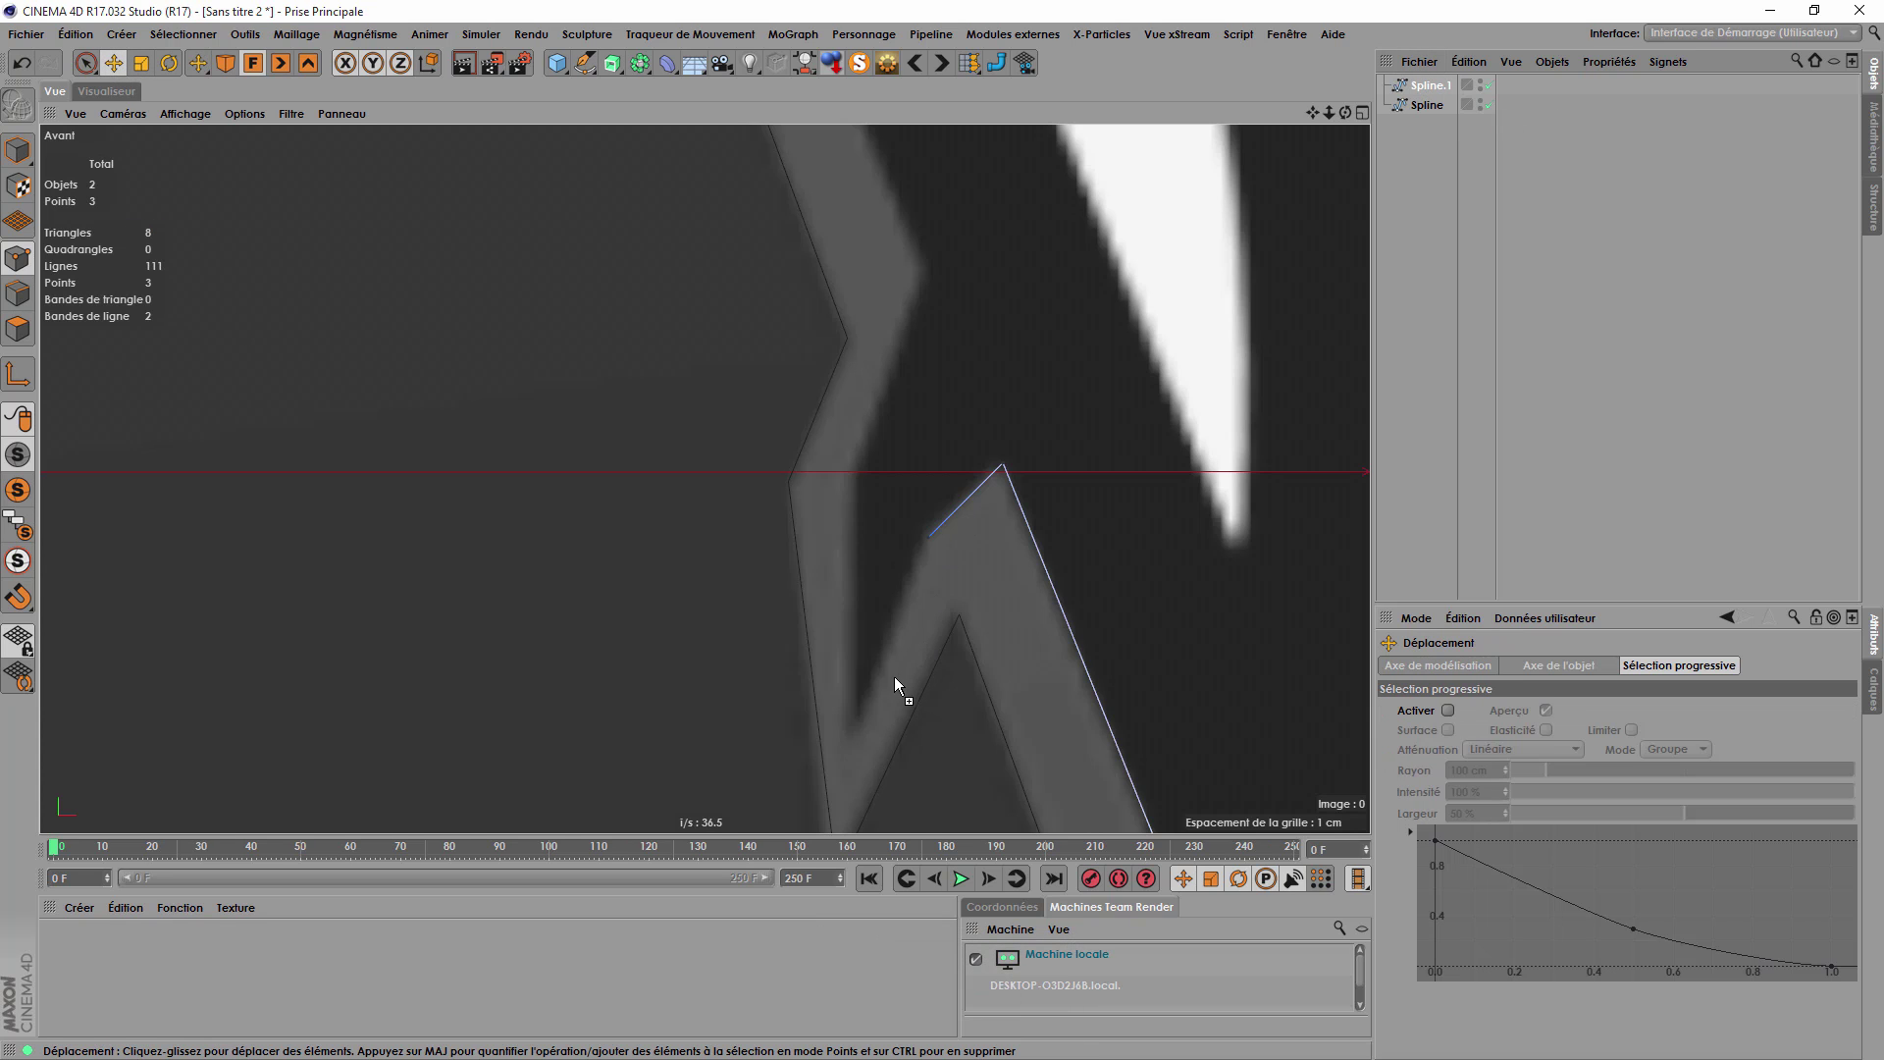
Try adding the light-border spline's next point at the outer notch's inner tip, then undo the attempts.
ctrl+click(858, 729)
key(ctrl+z)
key(ctrl+z)
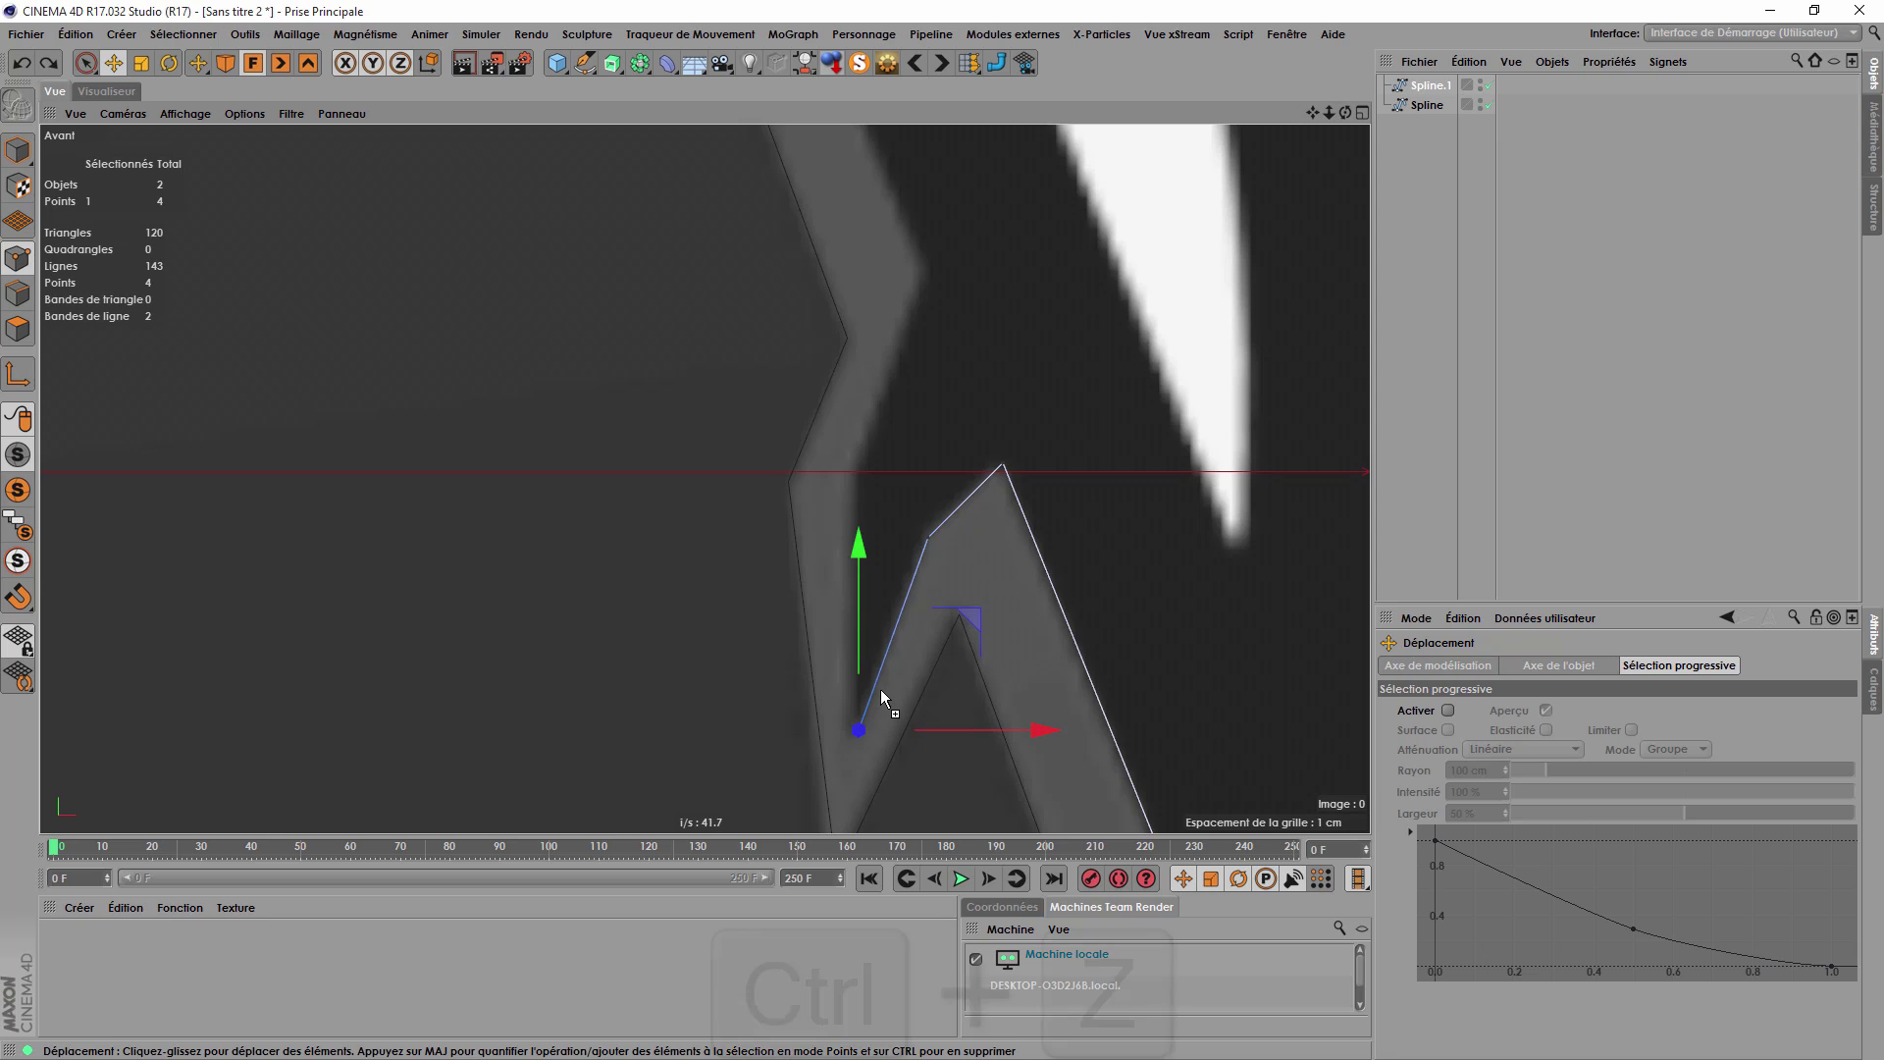
key(ctrl+z)
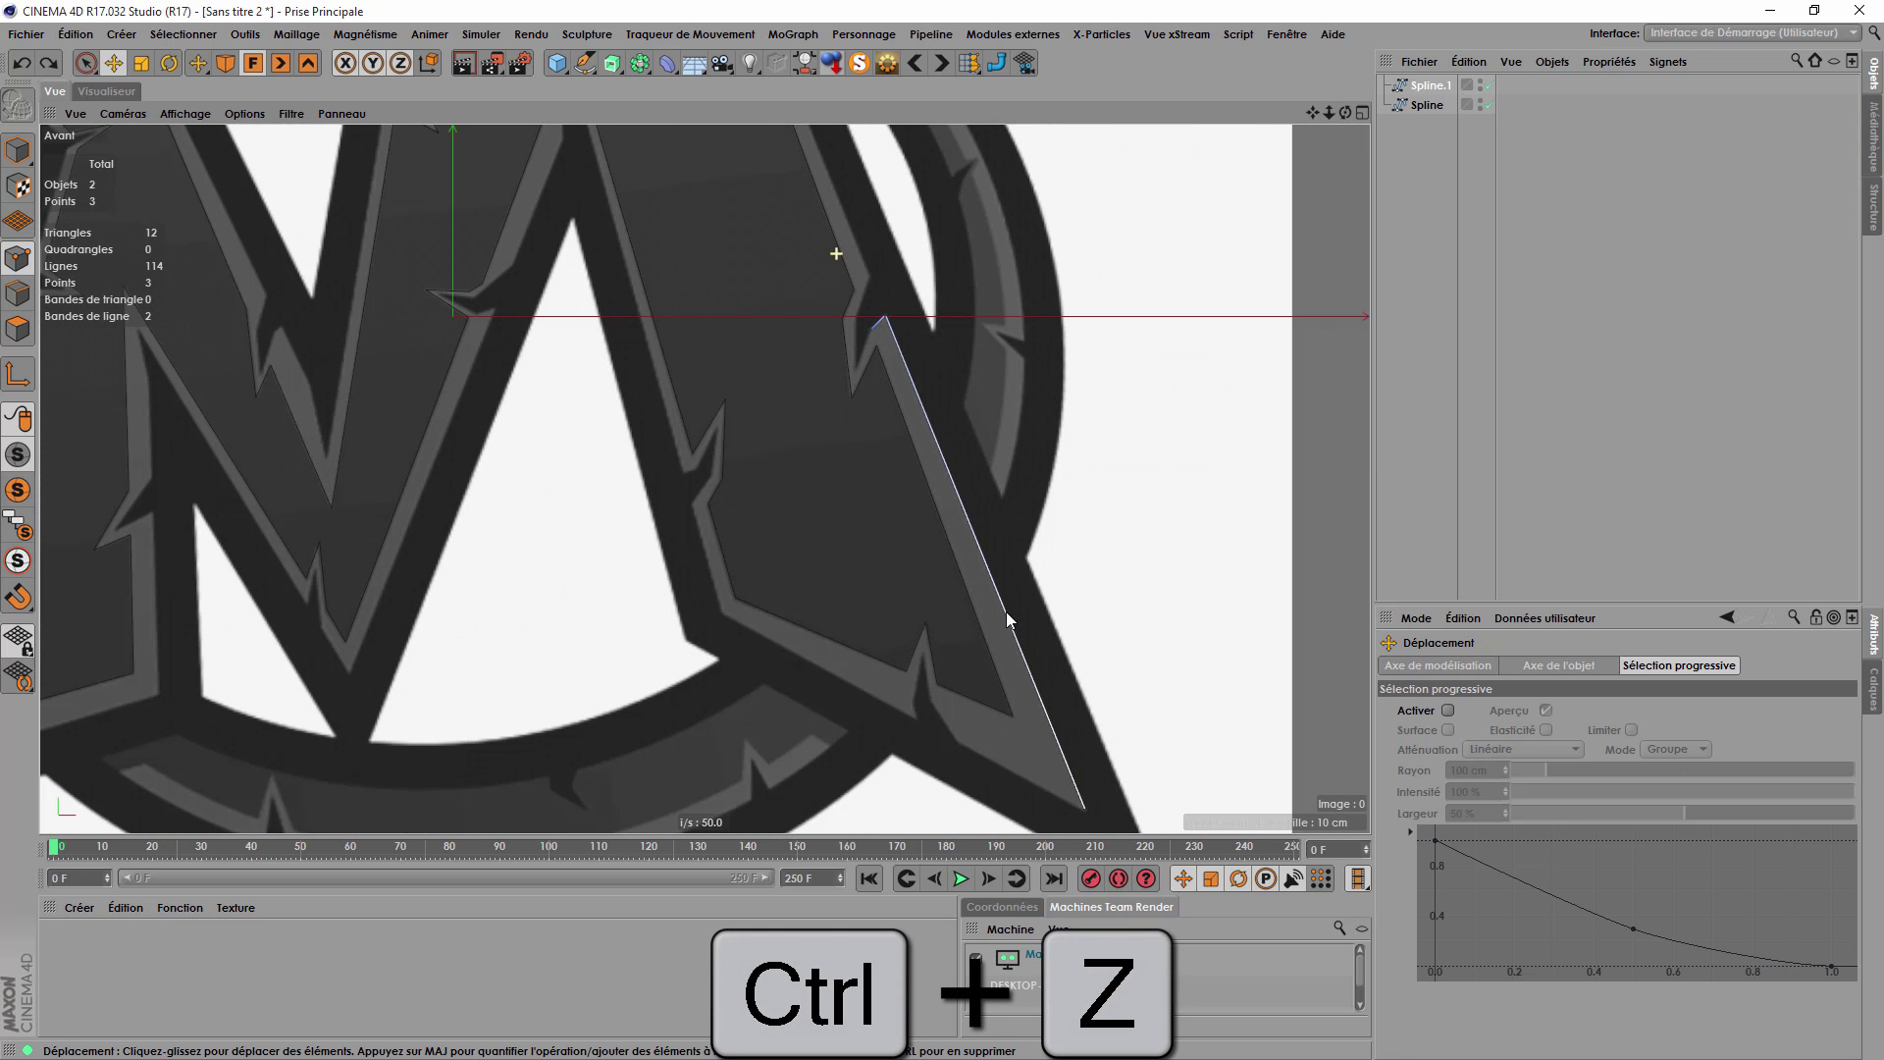
ctrl+click(855, 391)
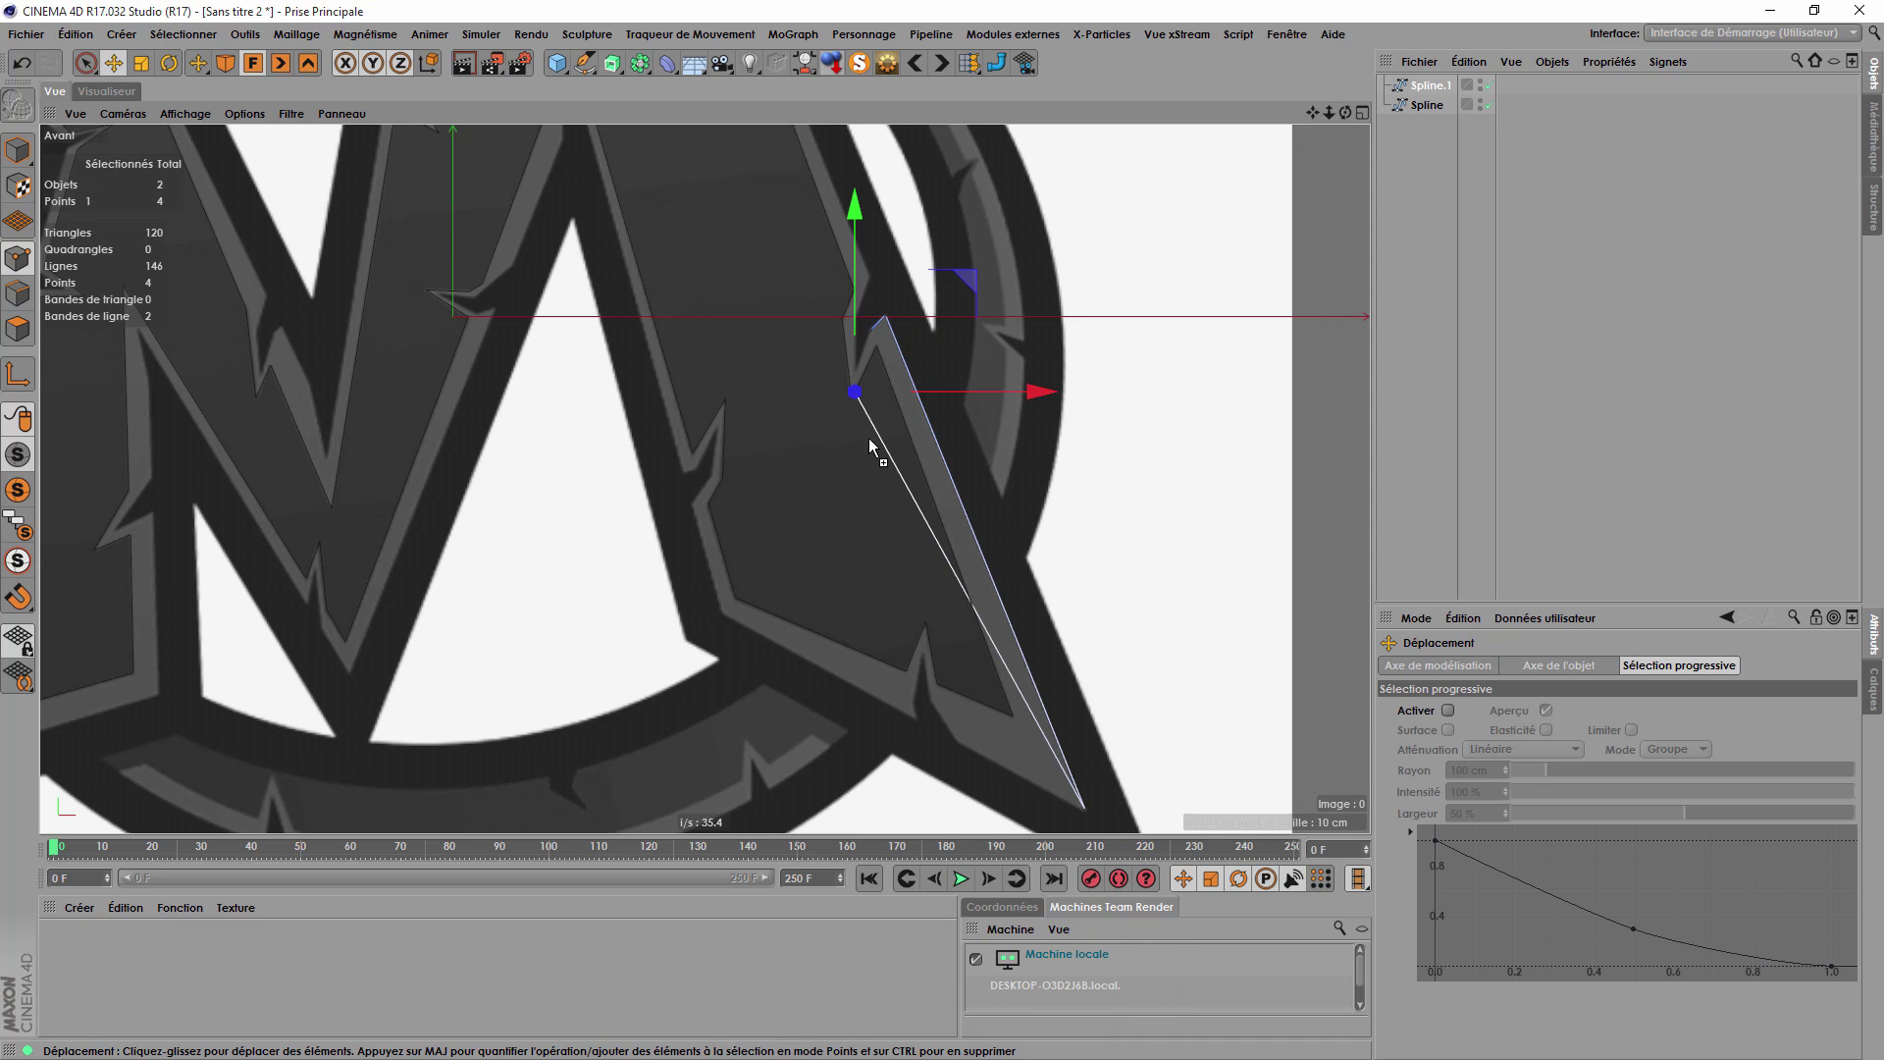
key(ctrl+z)
key(ctrl+z)
key(ctrl+z)
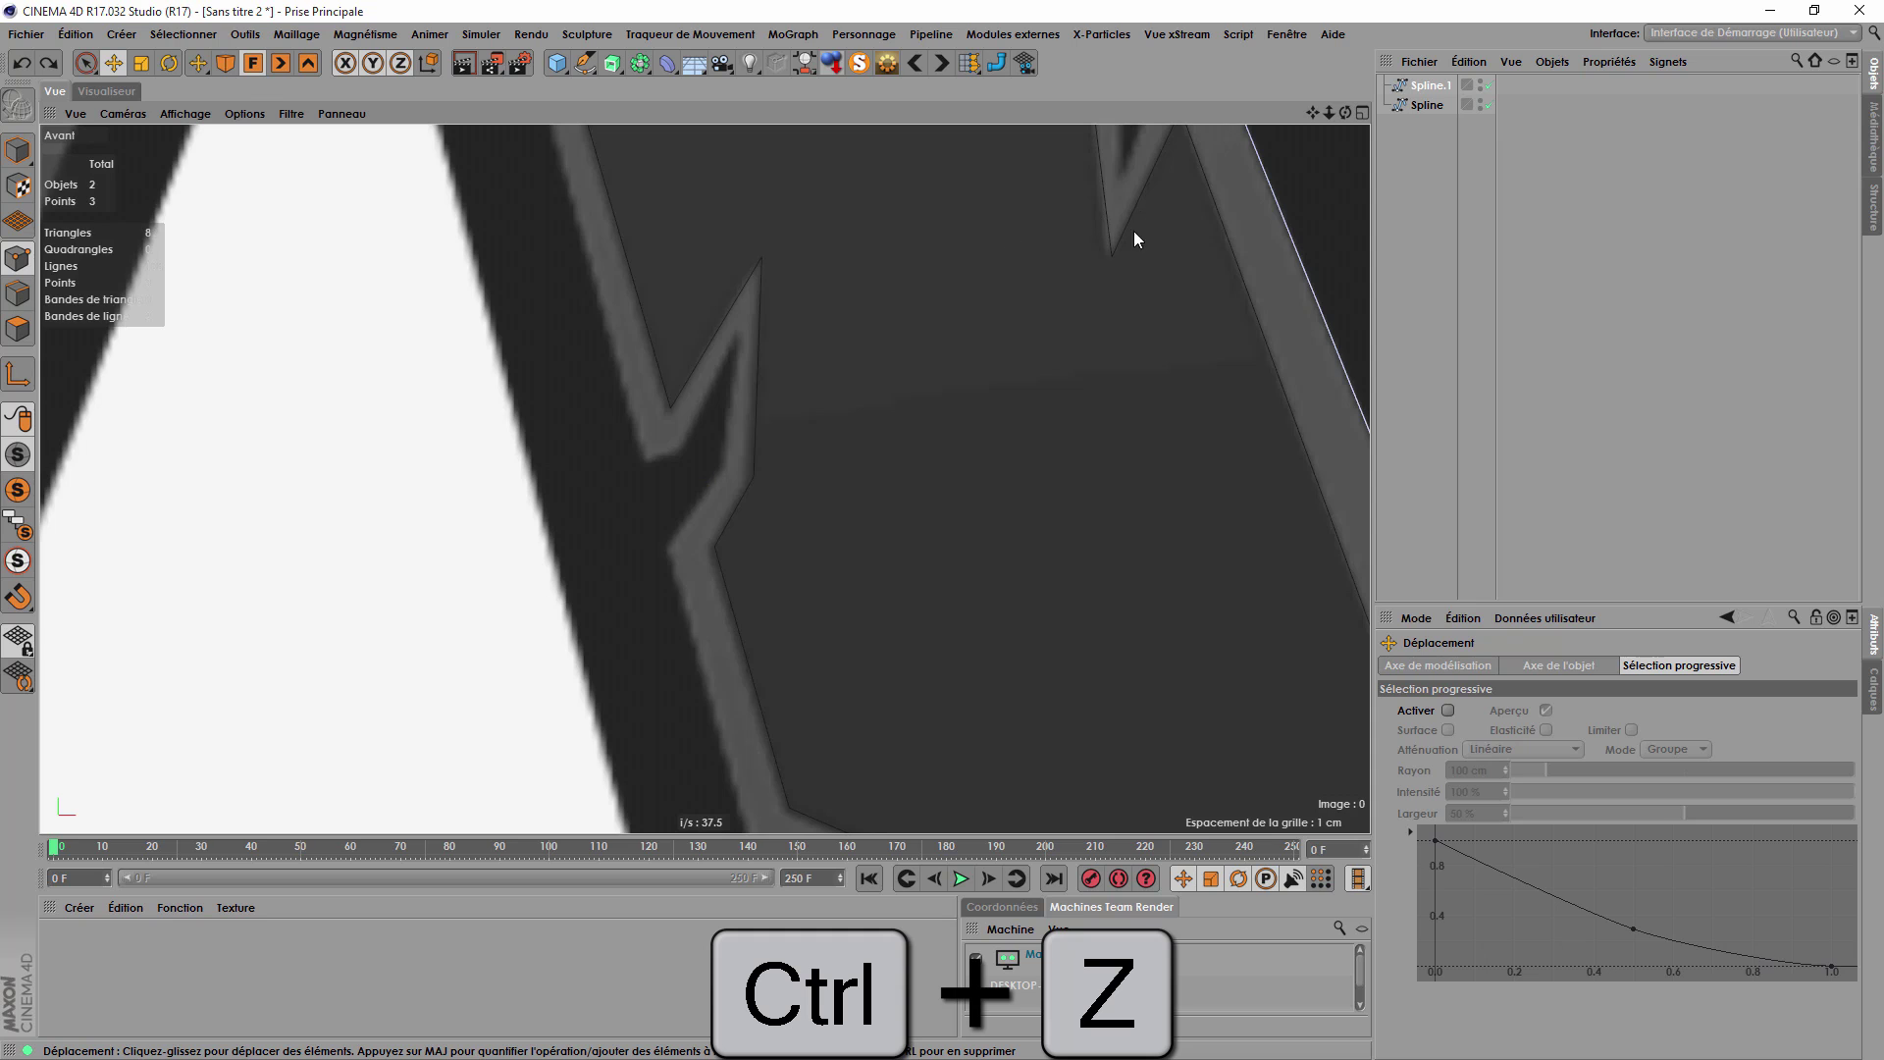
key(ctrl+z)
Add a point at the outer notch's inner tip and continue with the Crayon up to the notch's upper outer corner.
ctrl+click(851, 542)
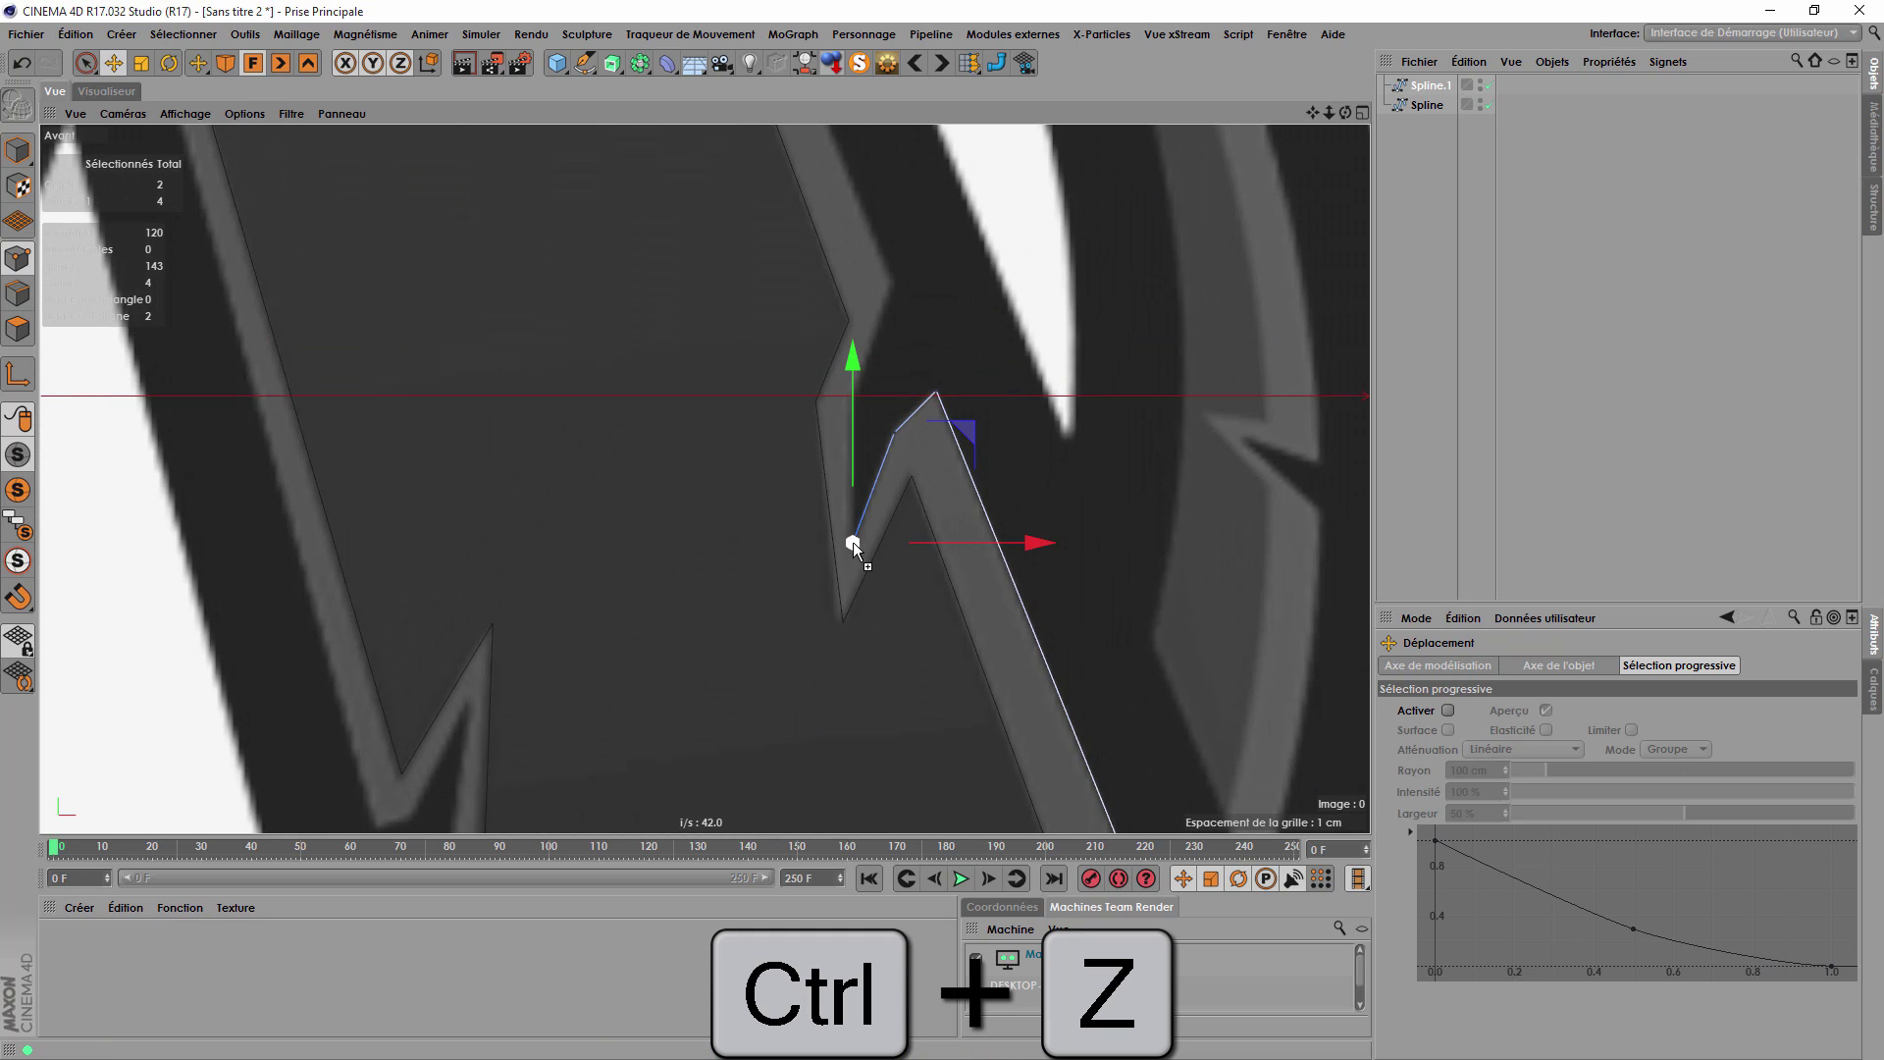
click(585, 63)
scroll(863, 326, up, 2)
click(849, 436)
click(914, 263)
Maximize the viewport and trace the light border up the right leg and around its middle outer notch.
scroll(1069, 743, down, 3)
key(ctrl+Tab)
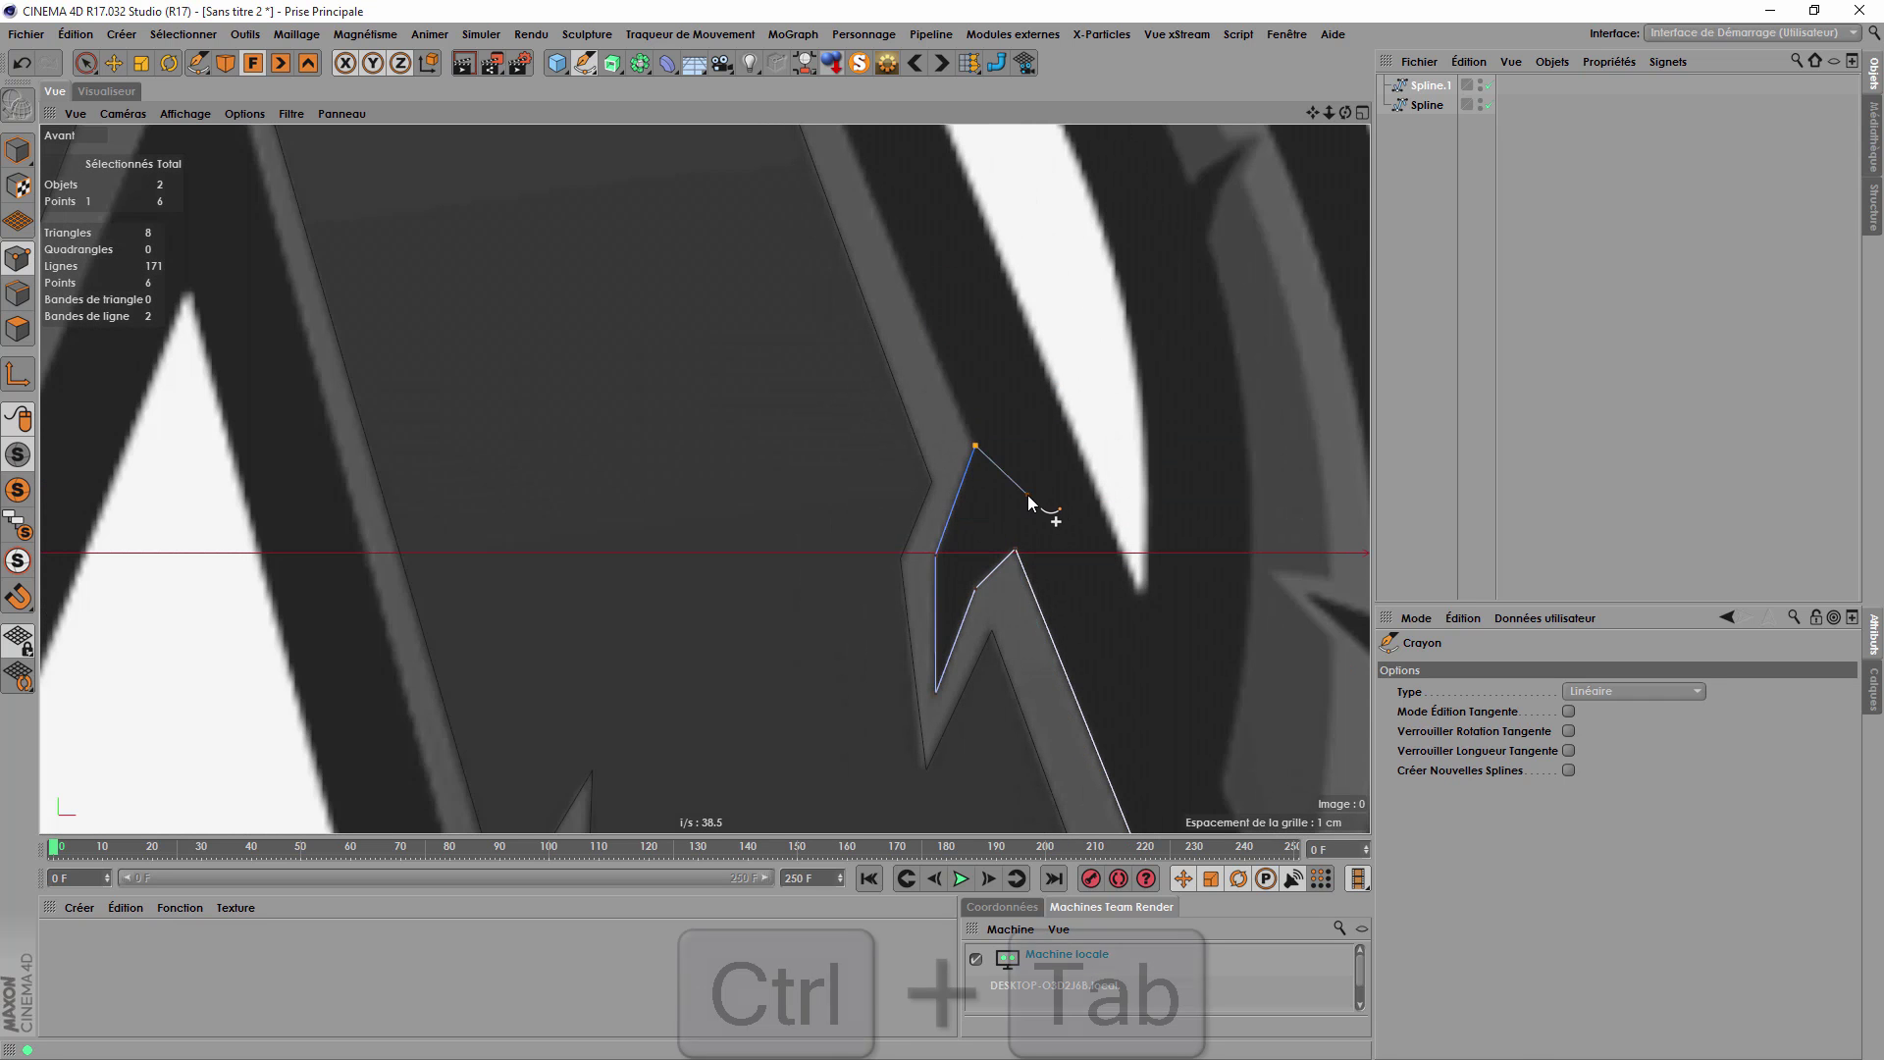
scroll(1078, 664, down, 5)
scroll(1078, 402, up, 3)
click(1056, 266)
click(924, 233)
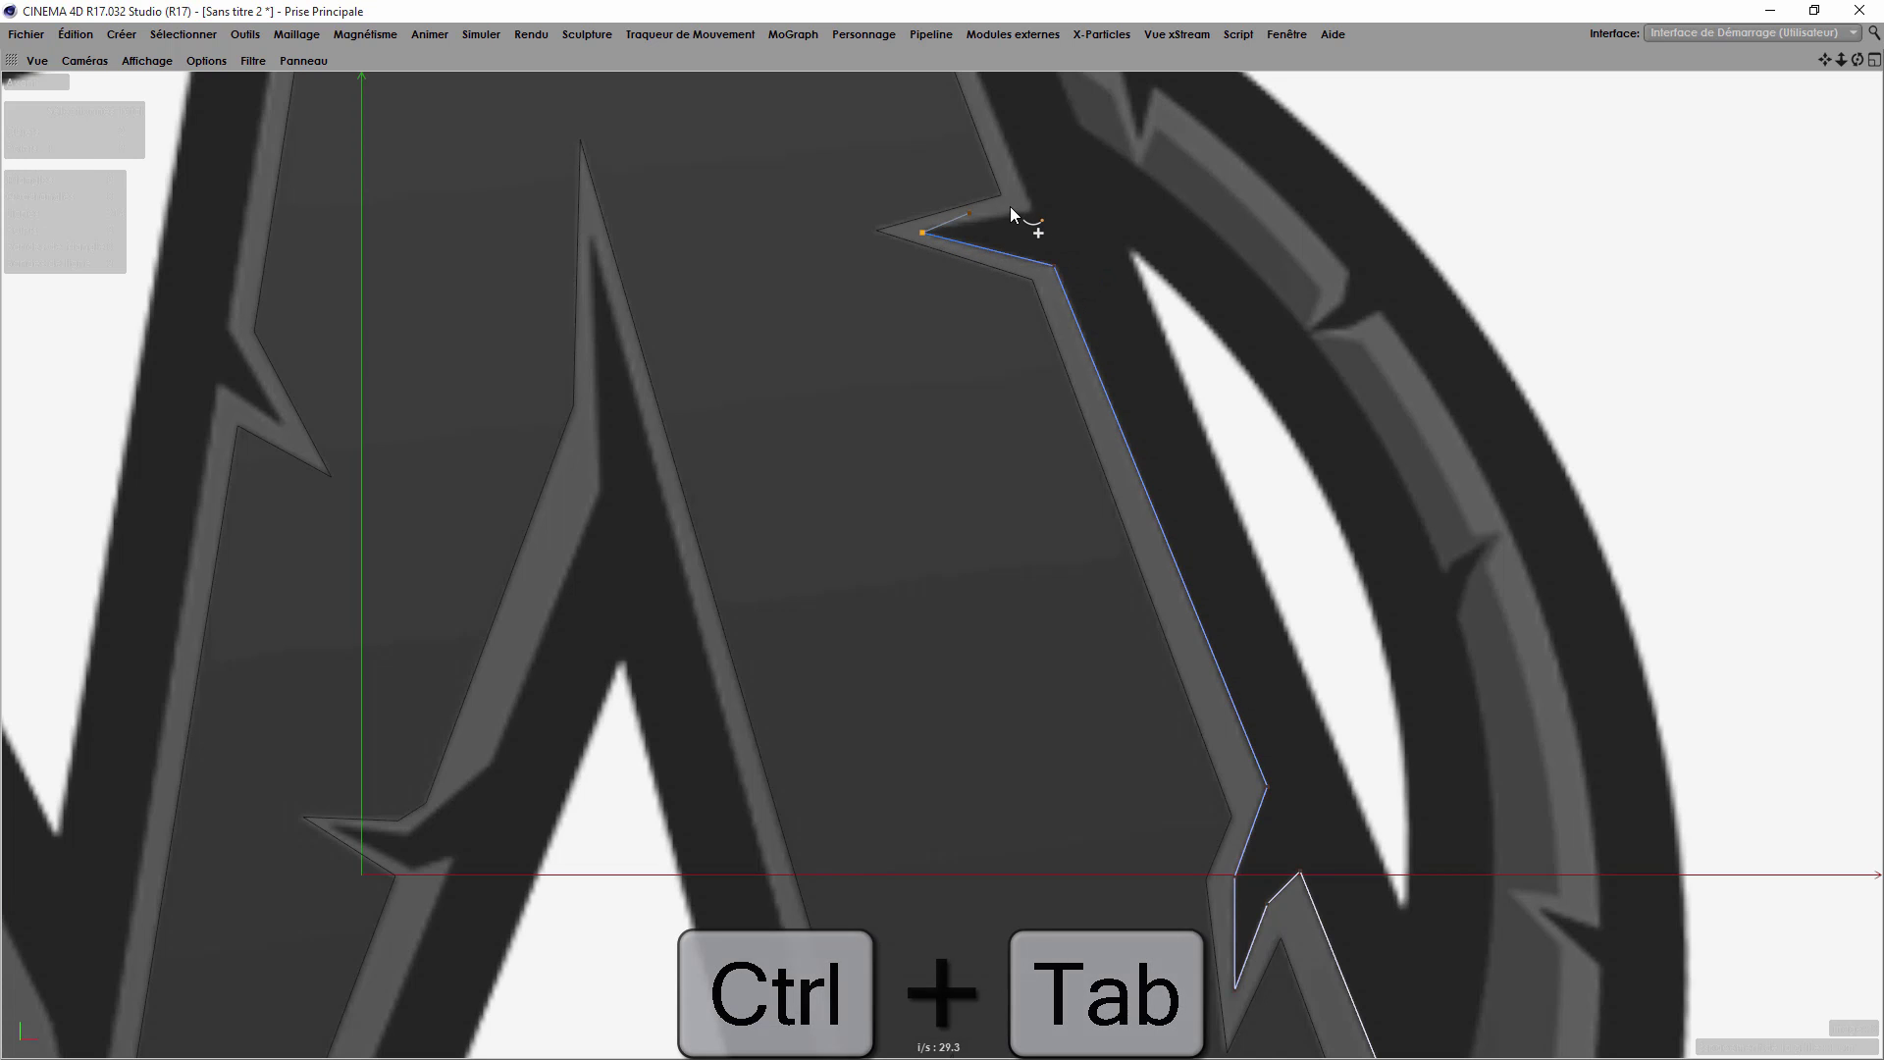
click(1031, 209)
Trace the light border up to the right leg's top notch and around it to the base of the upper spike.
scroll(1283, 779, down, 3)
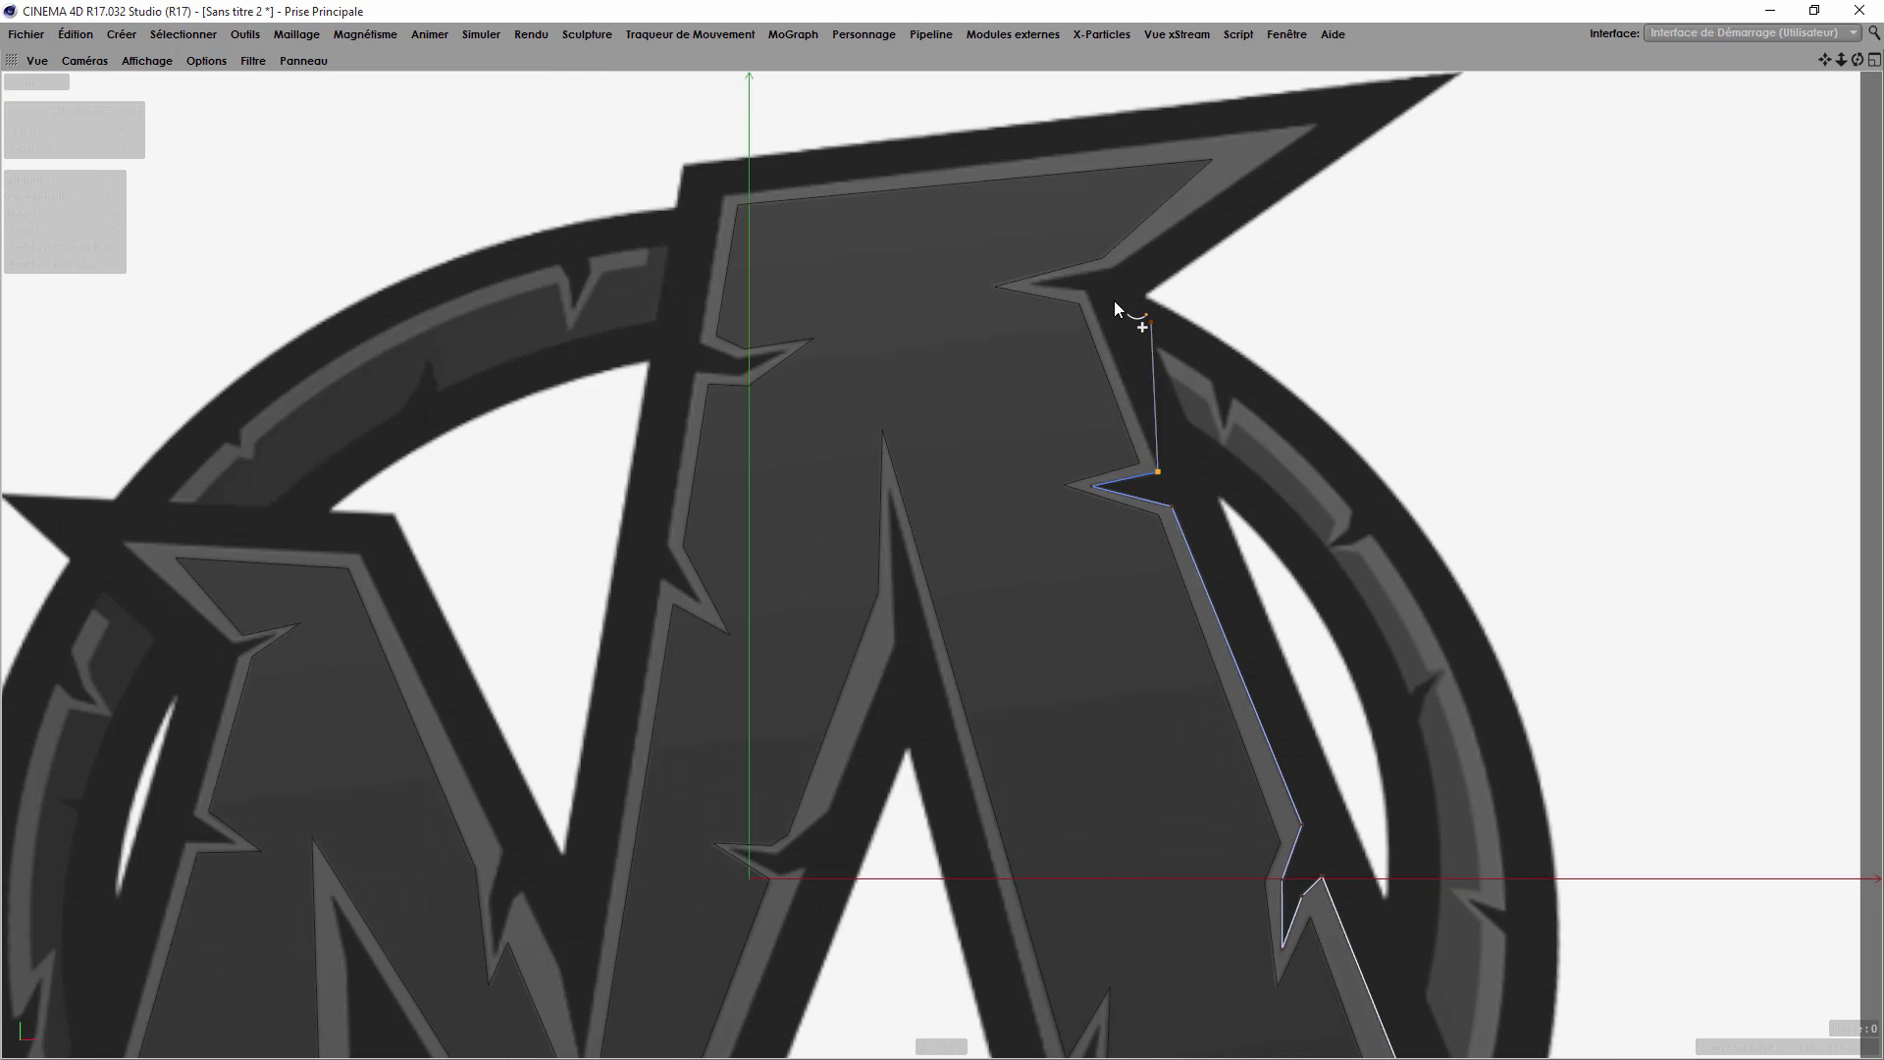
scroll(1102, 240, up, 5)
click(1045, 325)
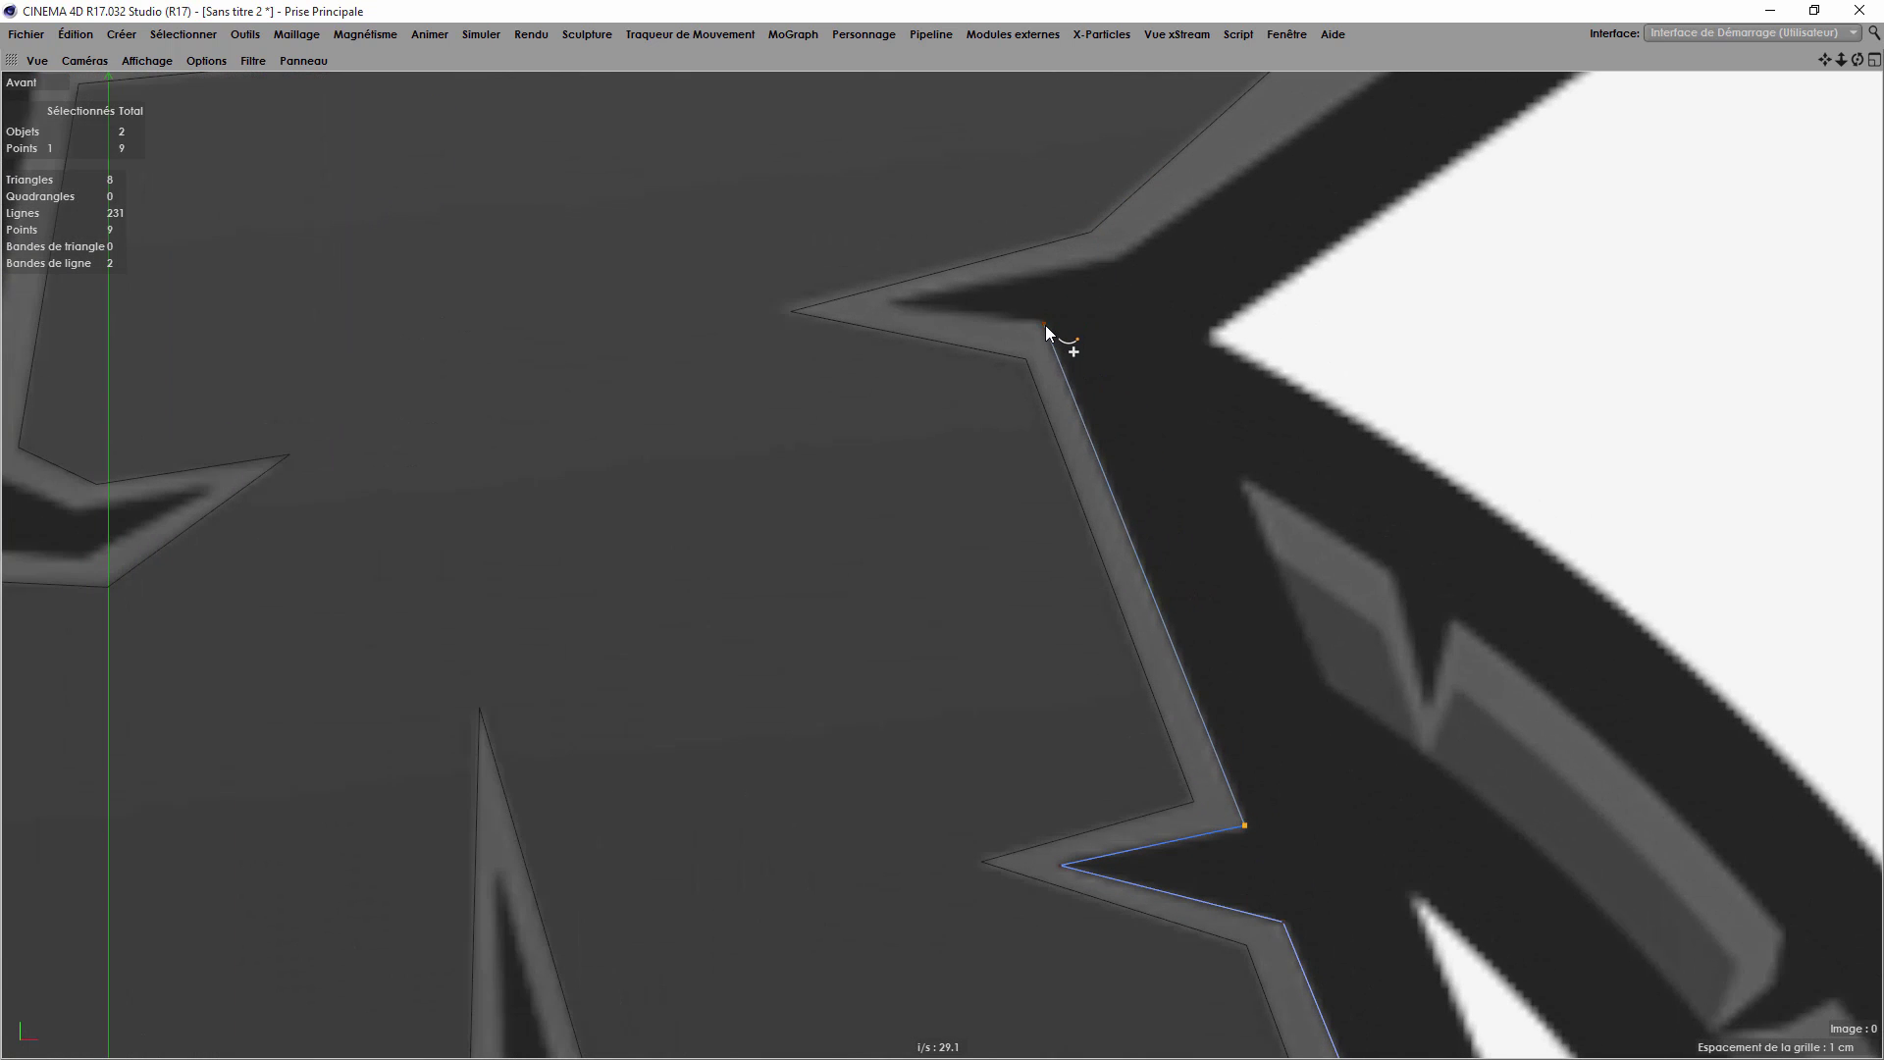
click(885, 302)
click(1122, 257)
Trace the light border around the upper spike's tip, along the top edge, and down to the left side's first notch.
scroll(446, 785, down, 3)
scroll(1001, 257, up, 3)
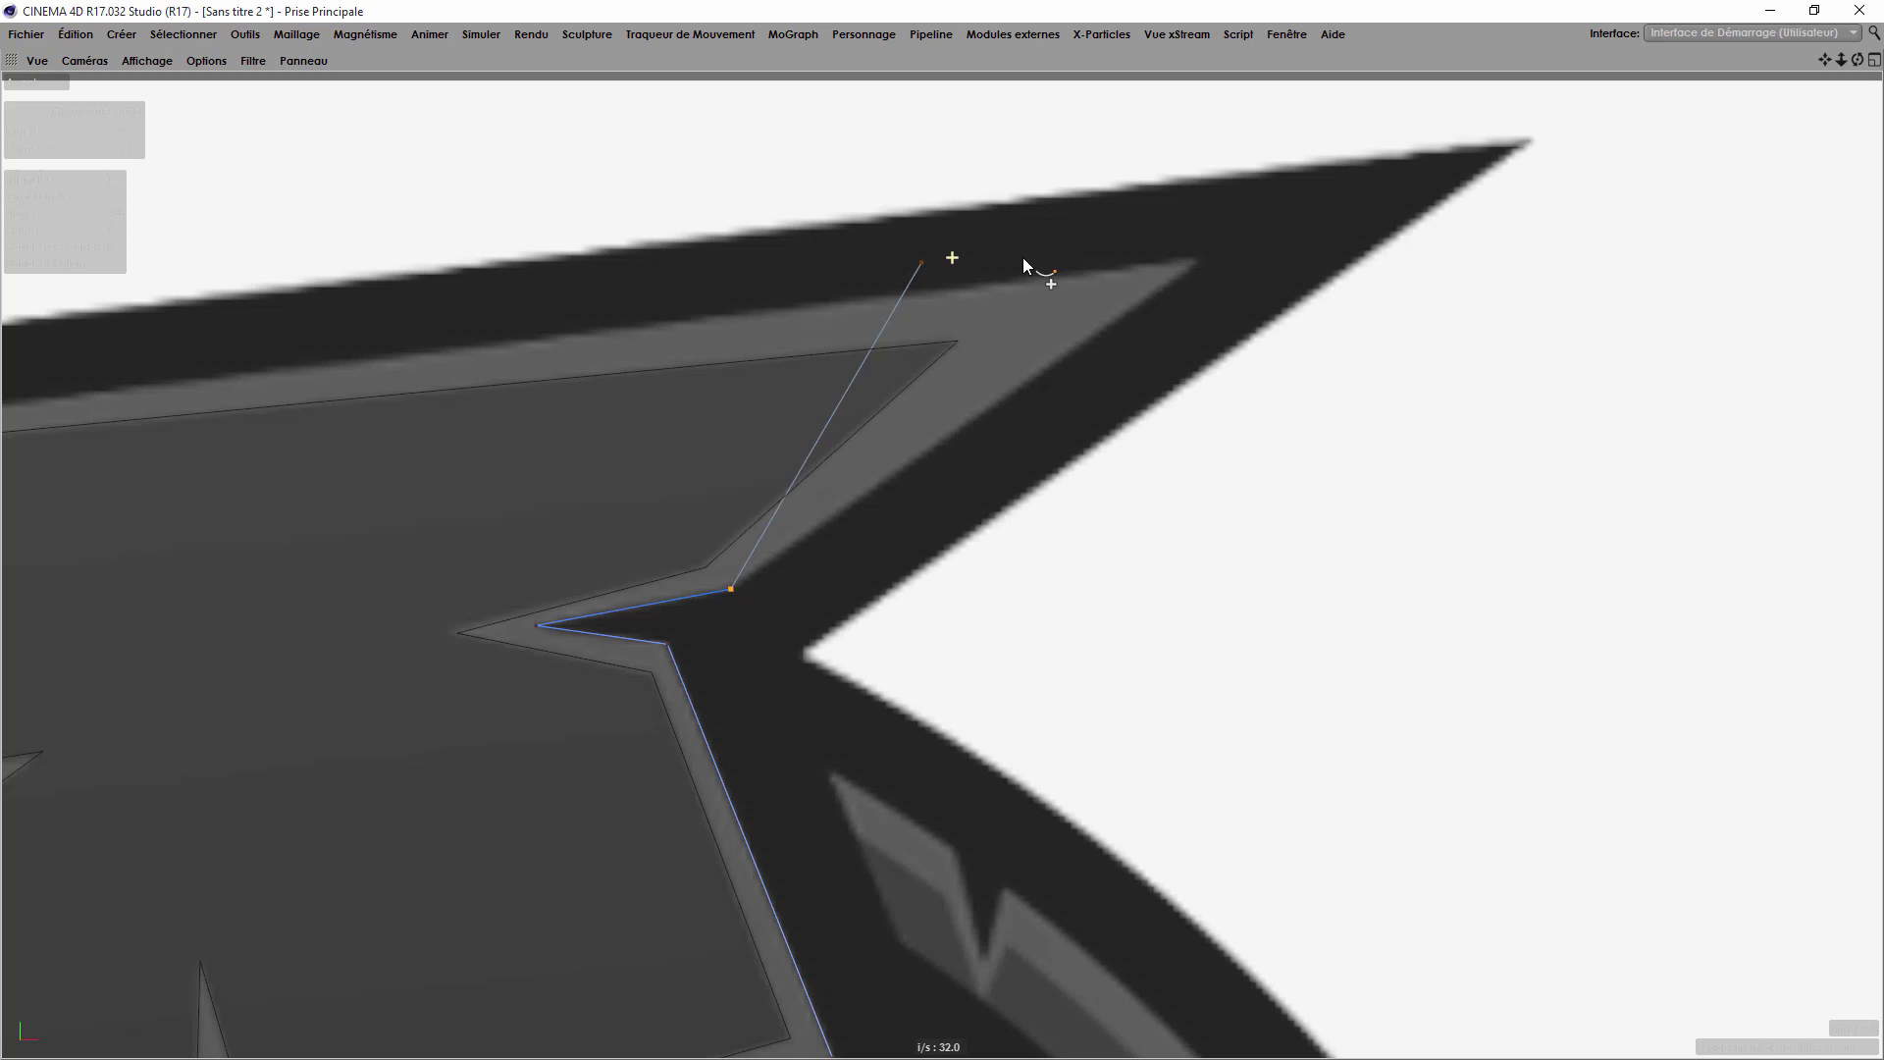
click(1201, 259)
scroll(1251, 383, down, 2)
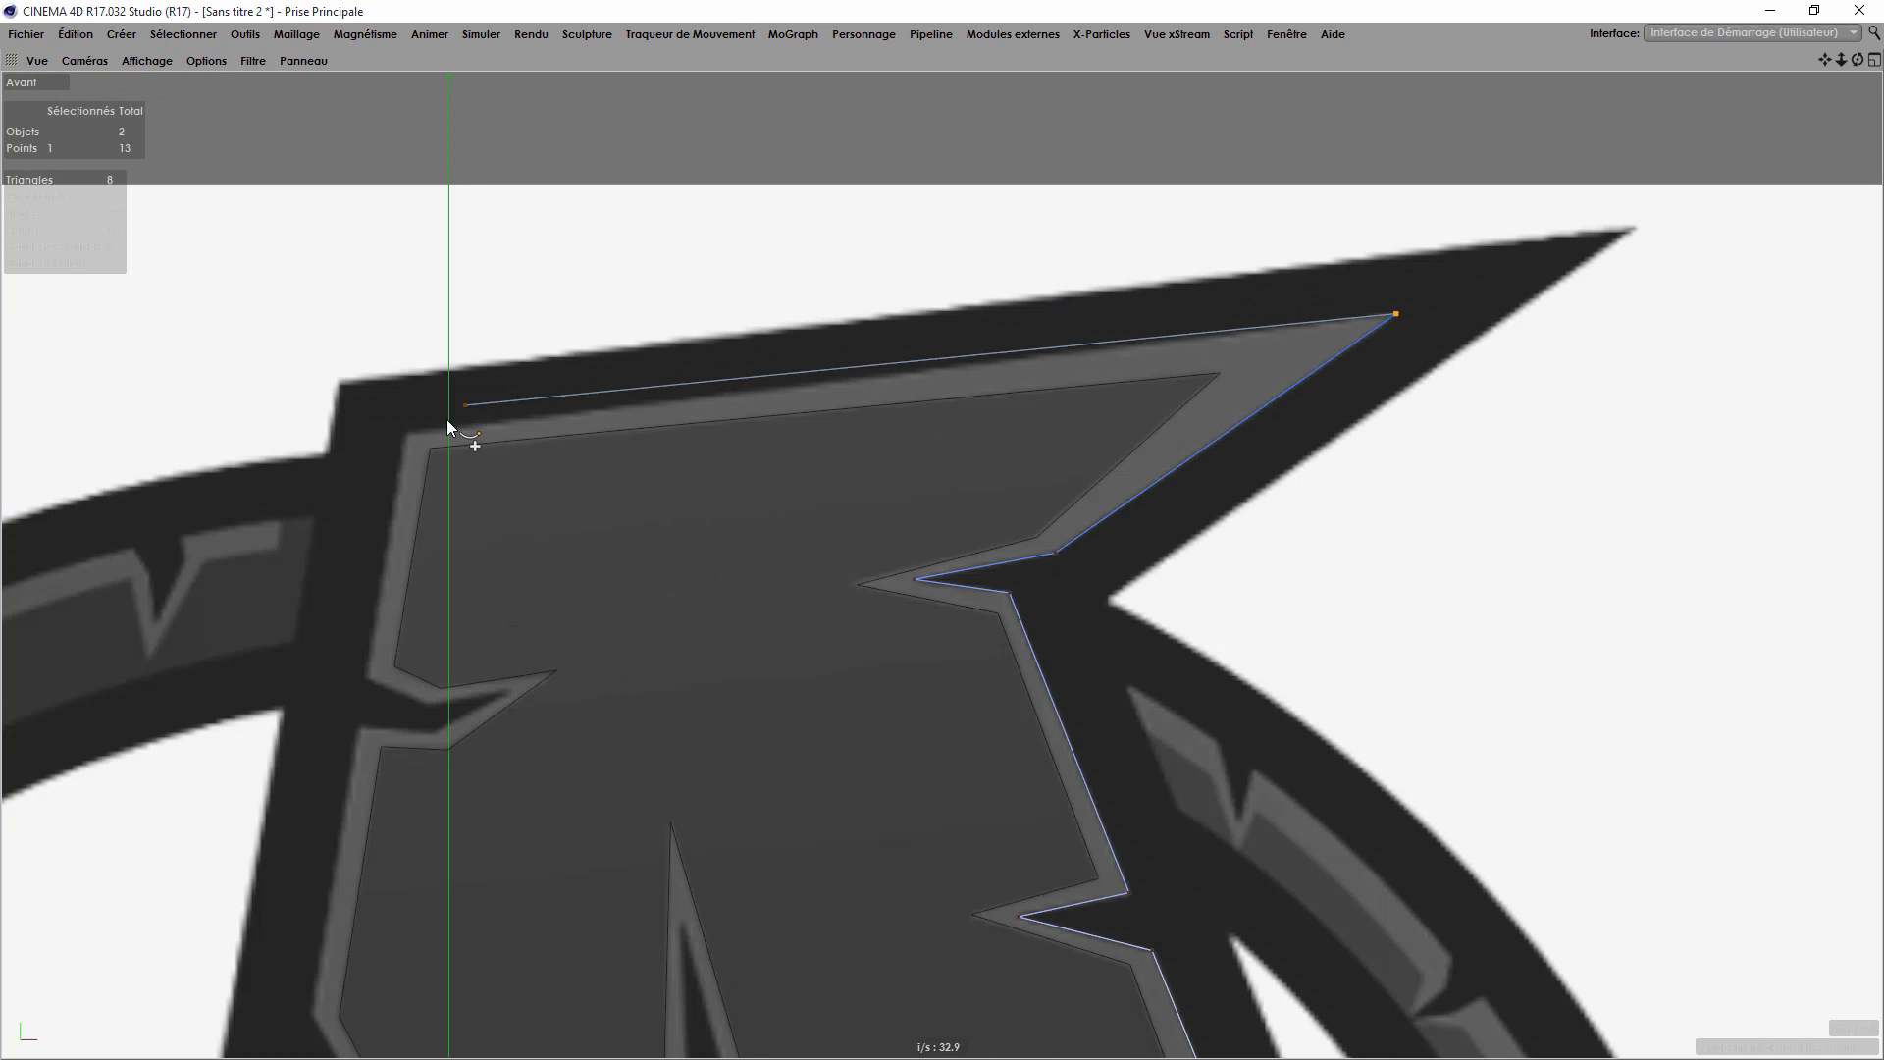
click(406, 436)
scroll(1016, 432, down, 3)
scroll(1153, 376, up, 2)
click(1142, 421)
Trace the light border around the upper notch and the second notch on the right leg's left side.
scroll(1144, 420, down, 3)
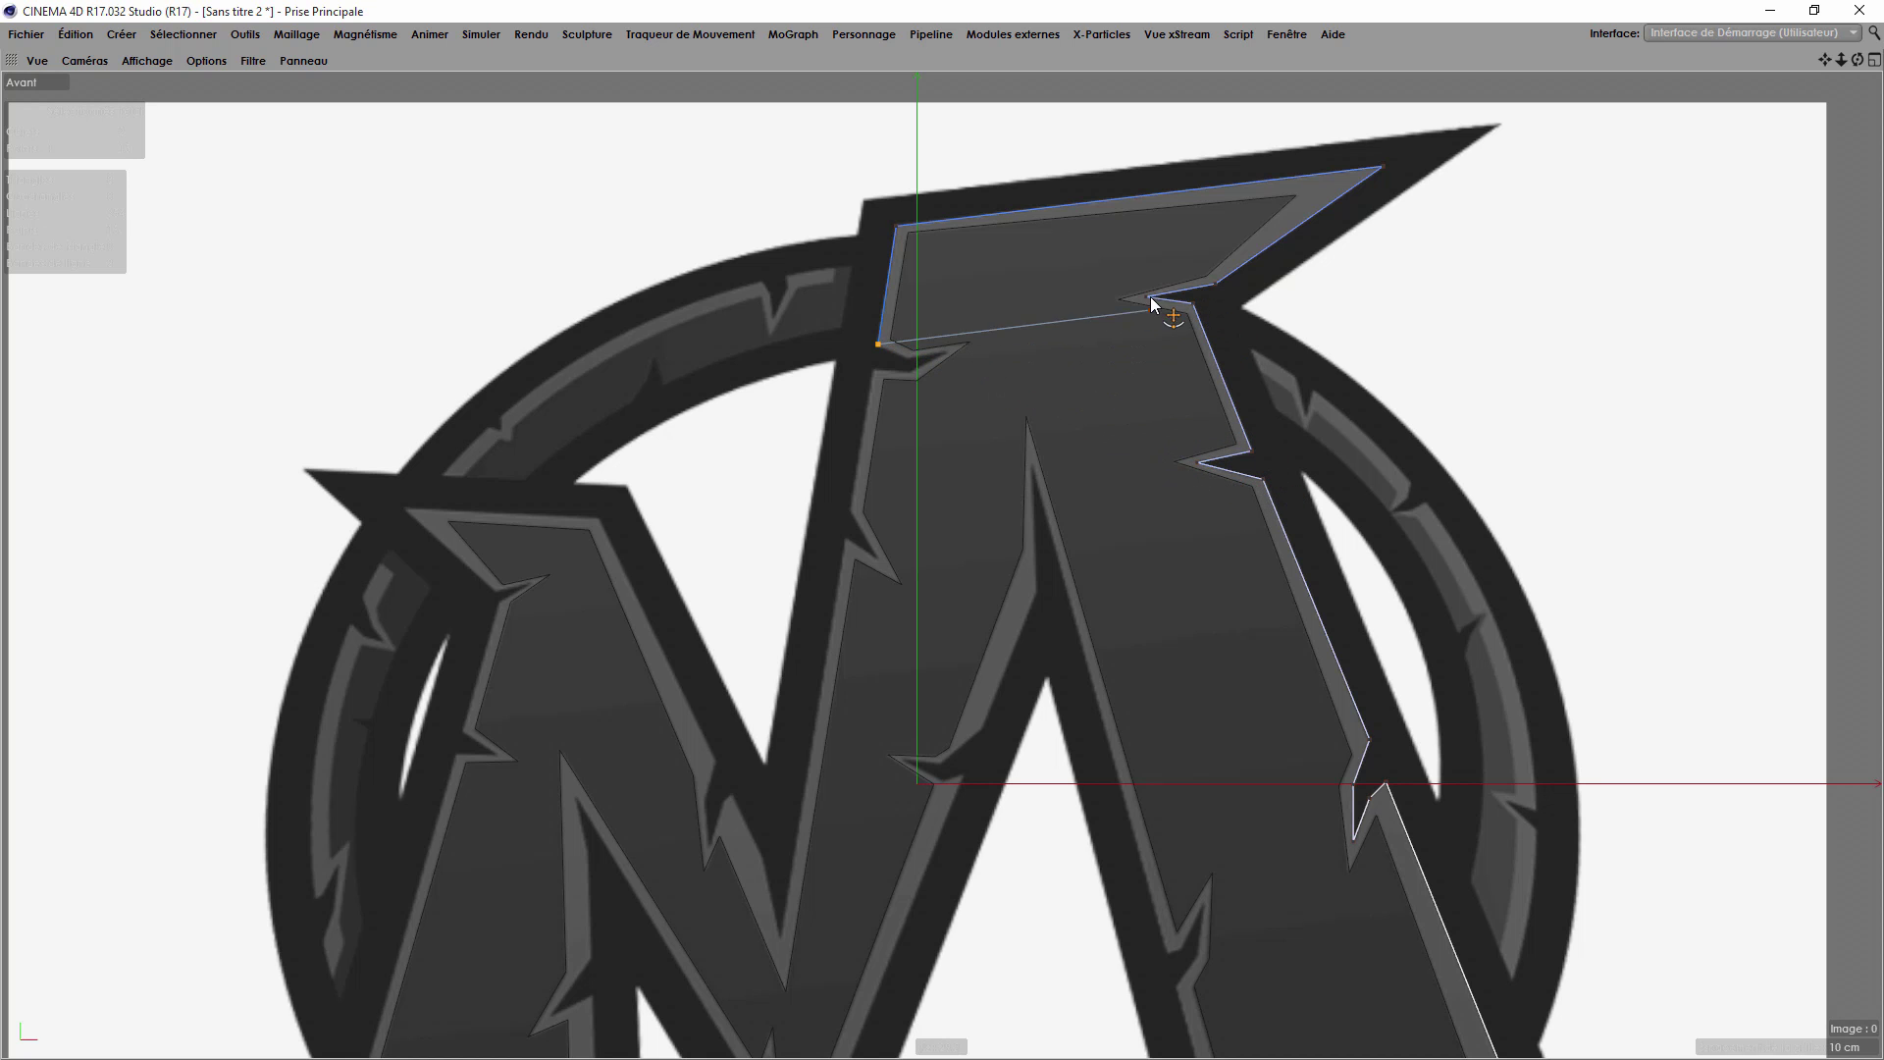
scroll(786, 433, up, 5)
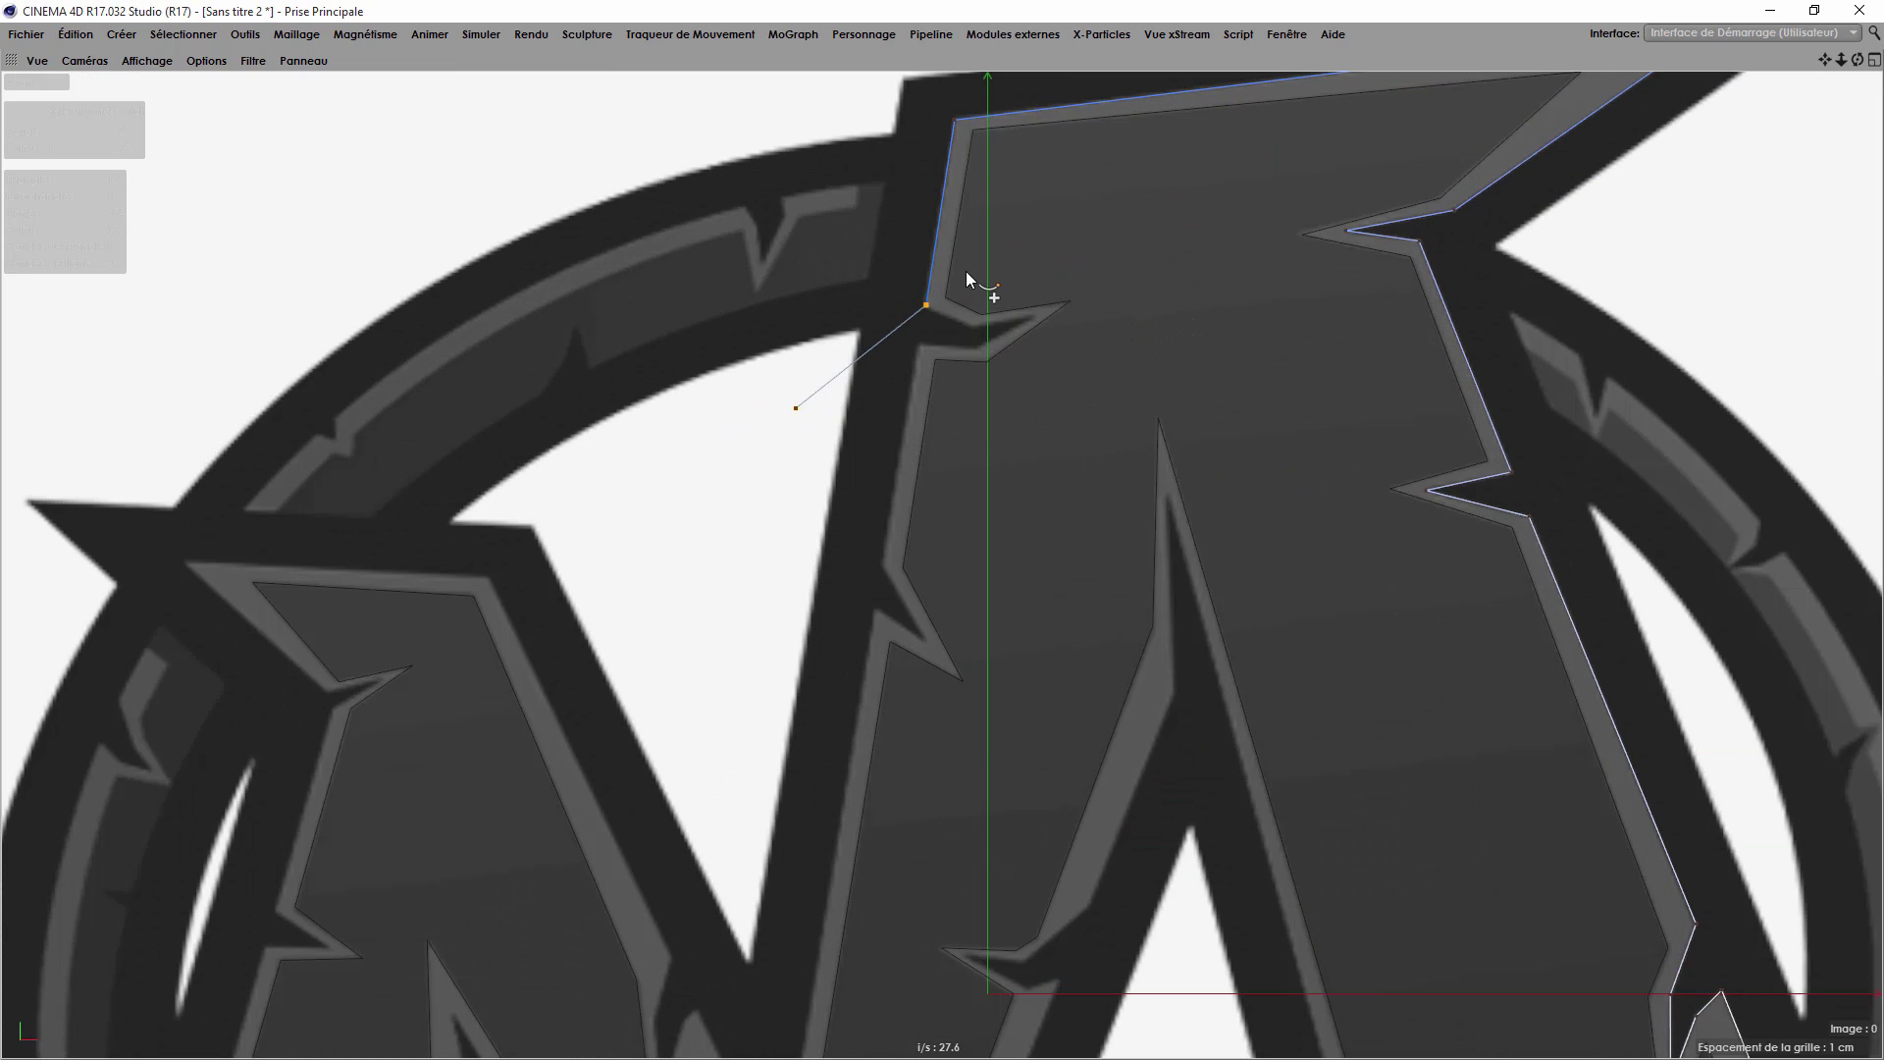
scroll(942, 294, up, 2)
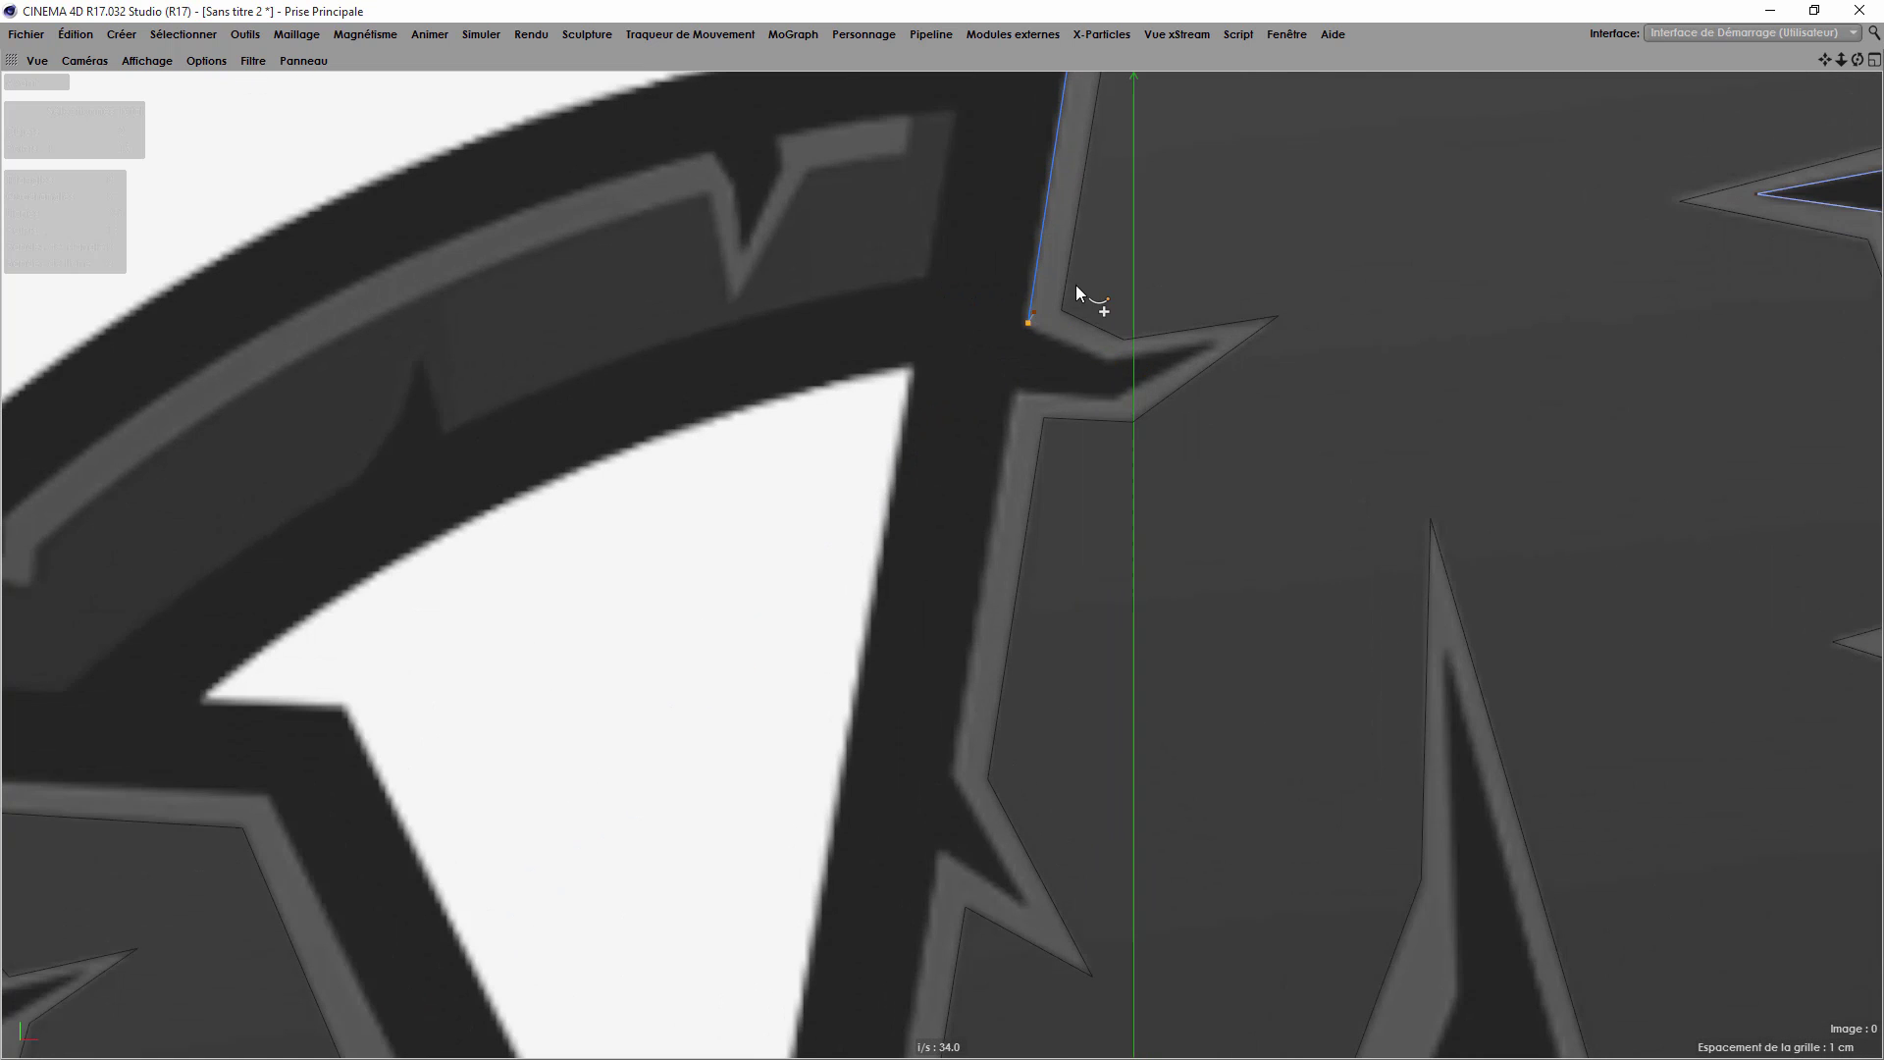
click(1117, 359)
click(1215, 340)
click(1118, 397)
click(1016, 392)
click(952, 773)
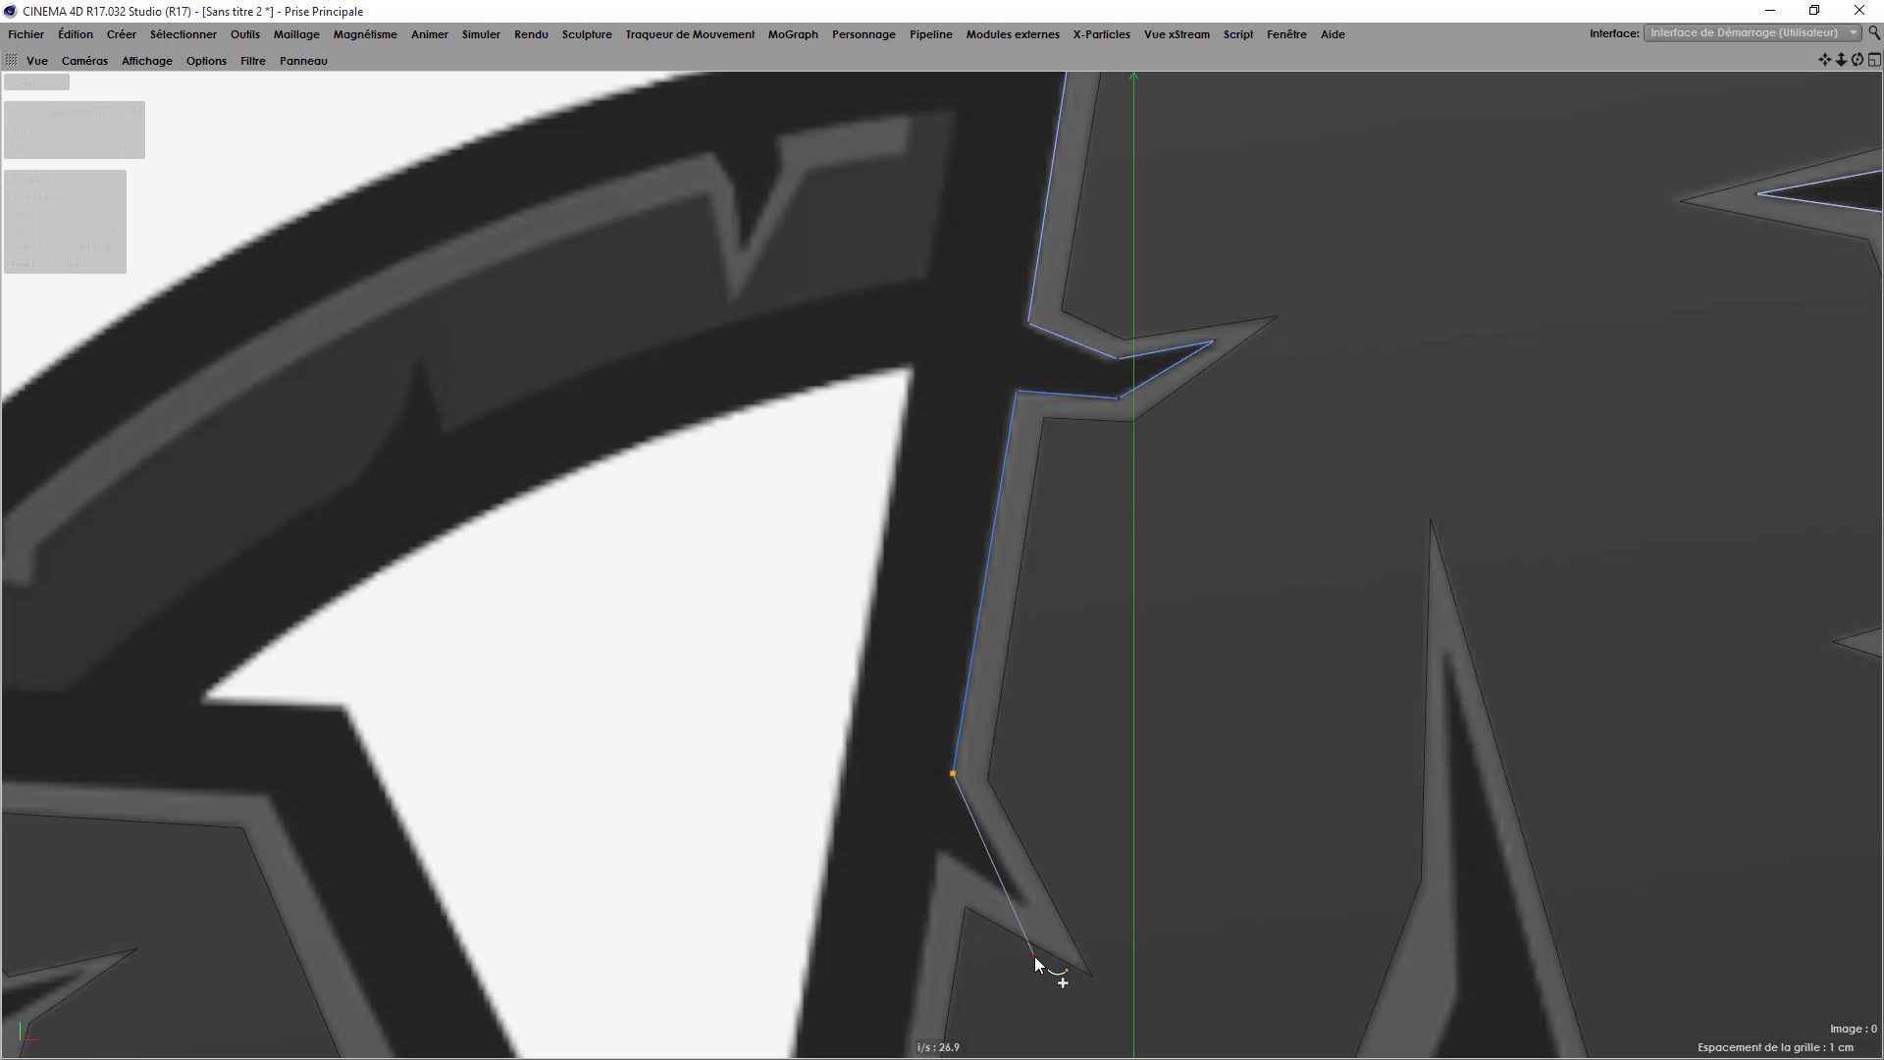
click(940, 851)
Trace the light border down to the bottom of the central V and back up to the adjoining notch's peak.
scroll(968, 618, down, 6)
scroll(1142, 638, up, 3)
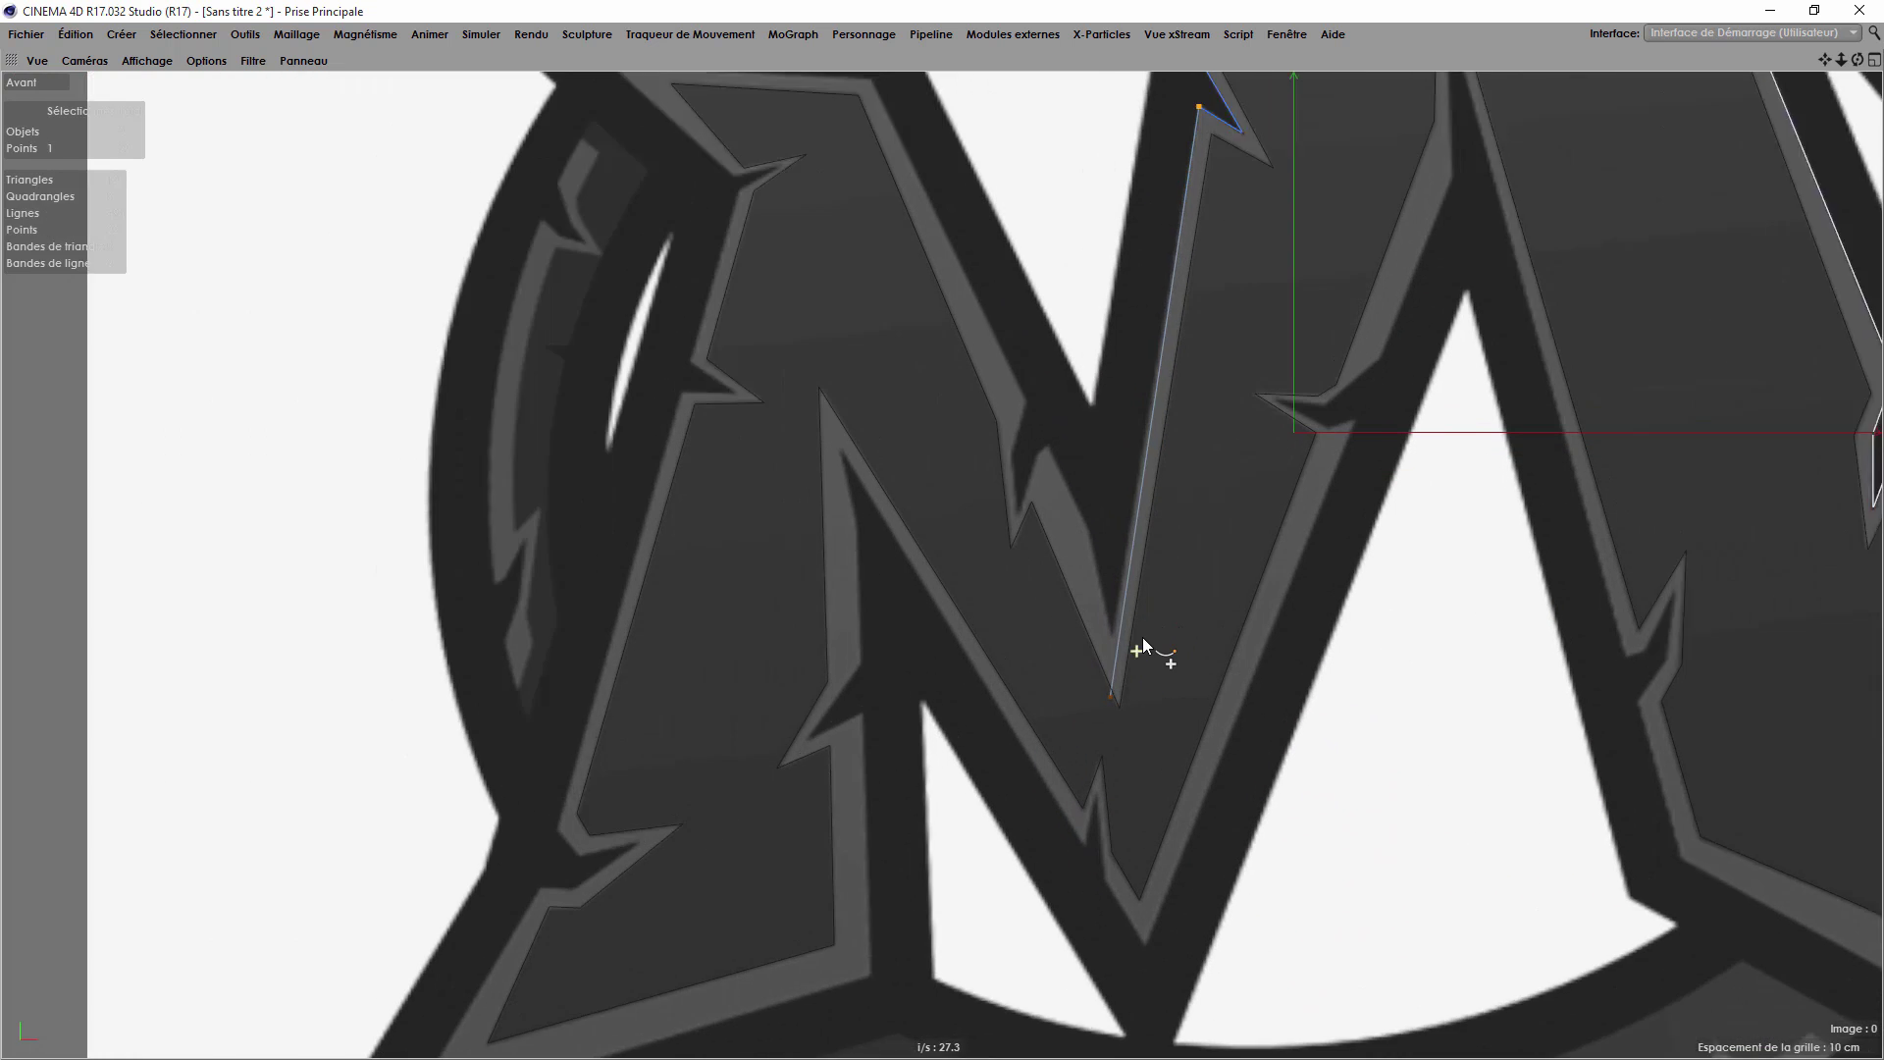
click(1111, 618)
scroll(1103, 478, up, 1)
scroll(1103, 478, up, 1)
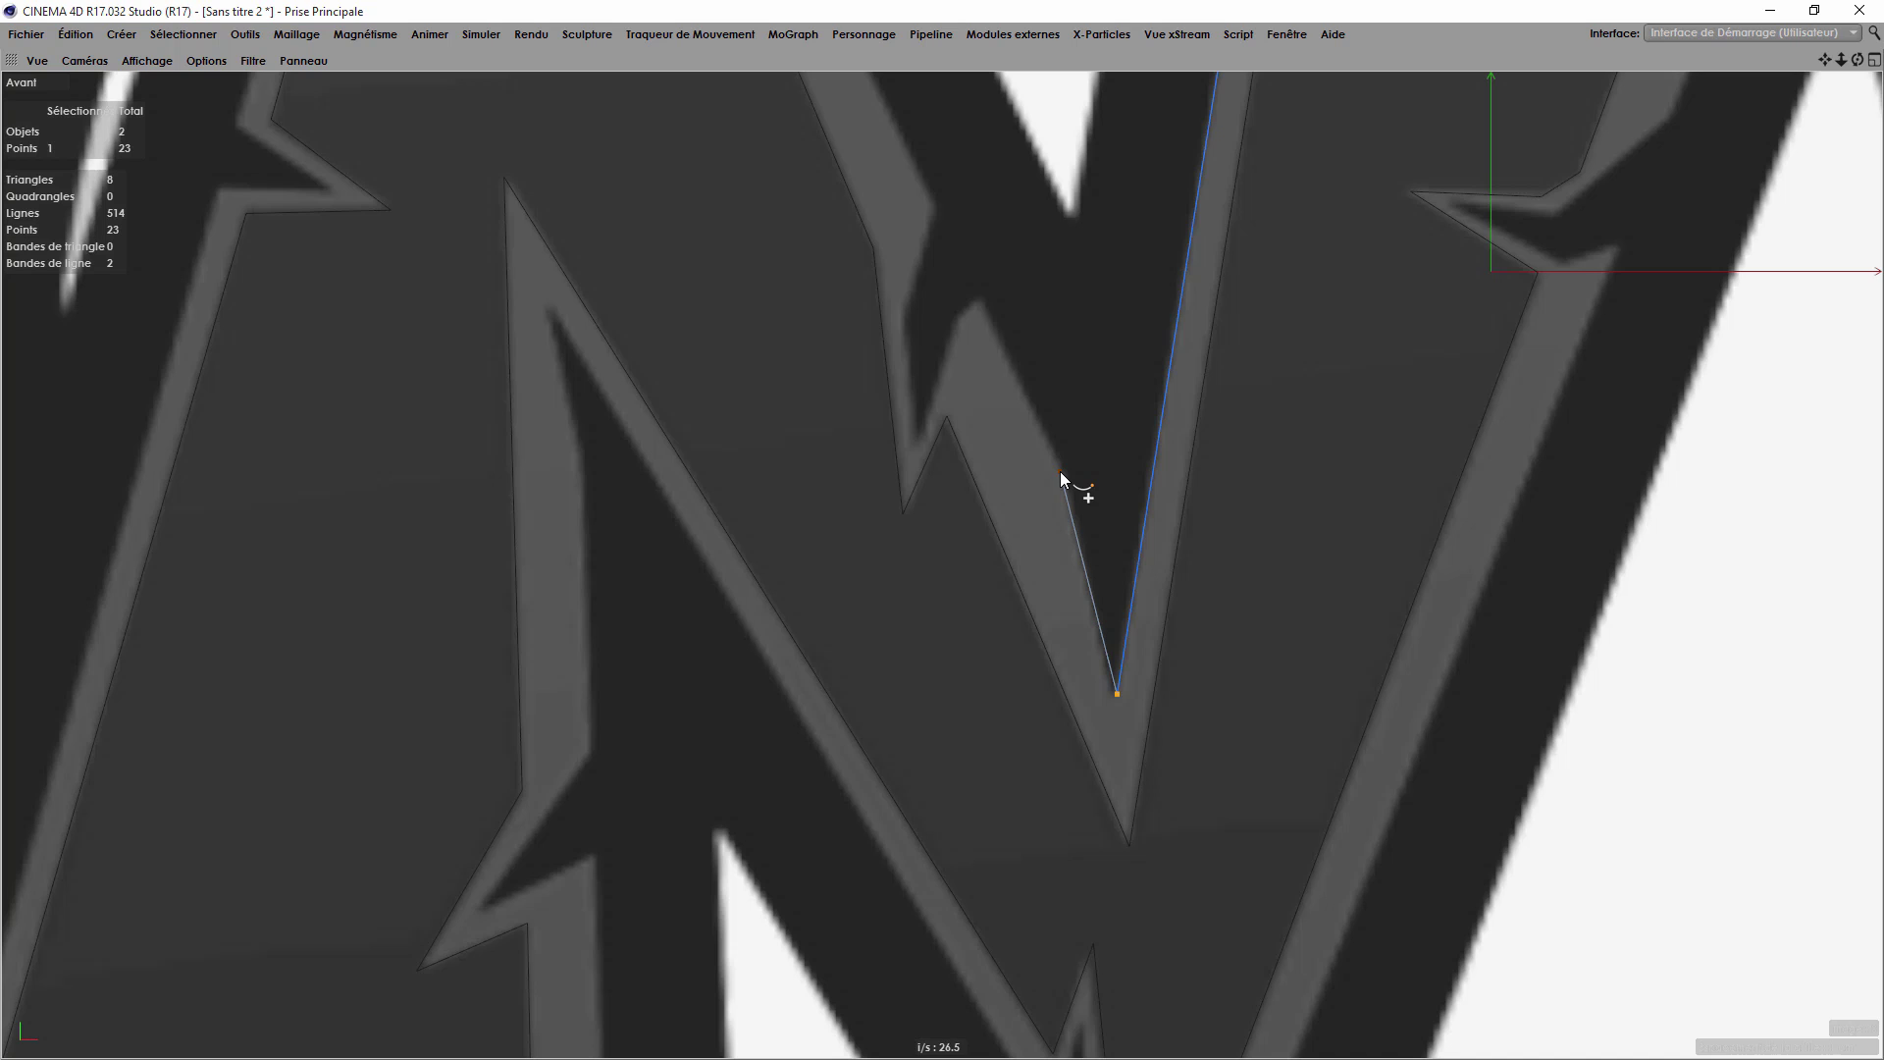
click(1060, 471)
click(1118, 693)
drag(1117, 693, 1091, 628)
scroll(1025, 361, up, 2)
click(967, 279)
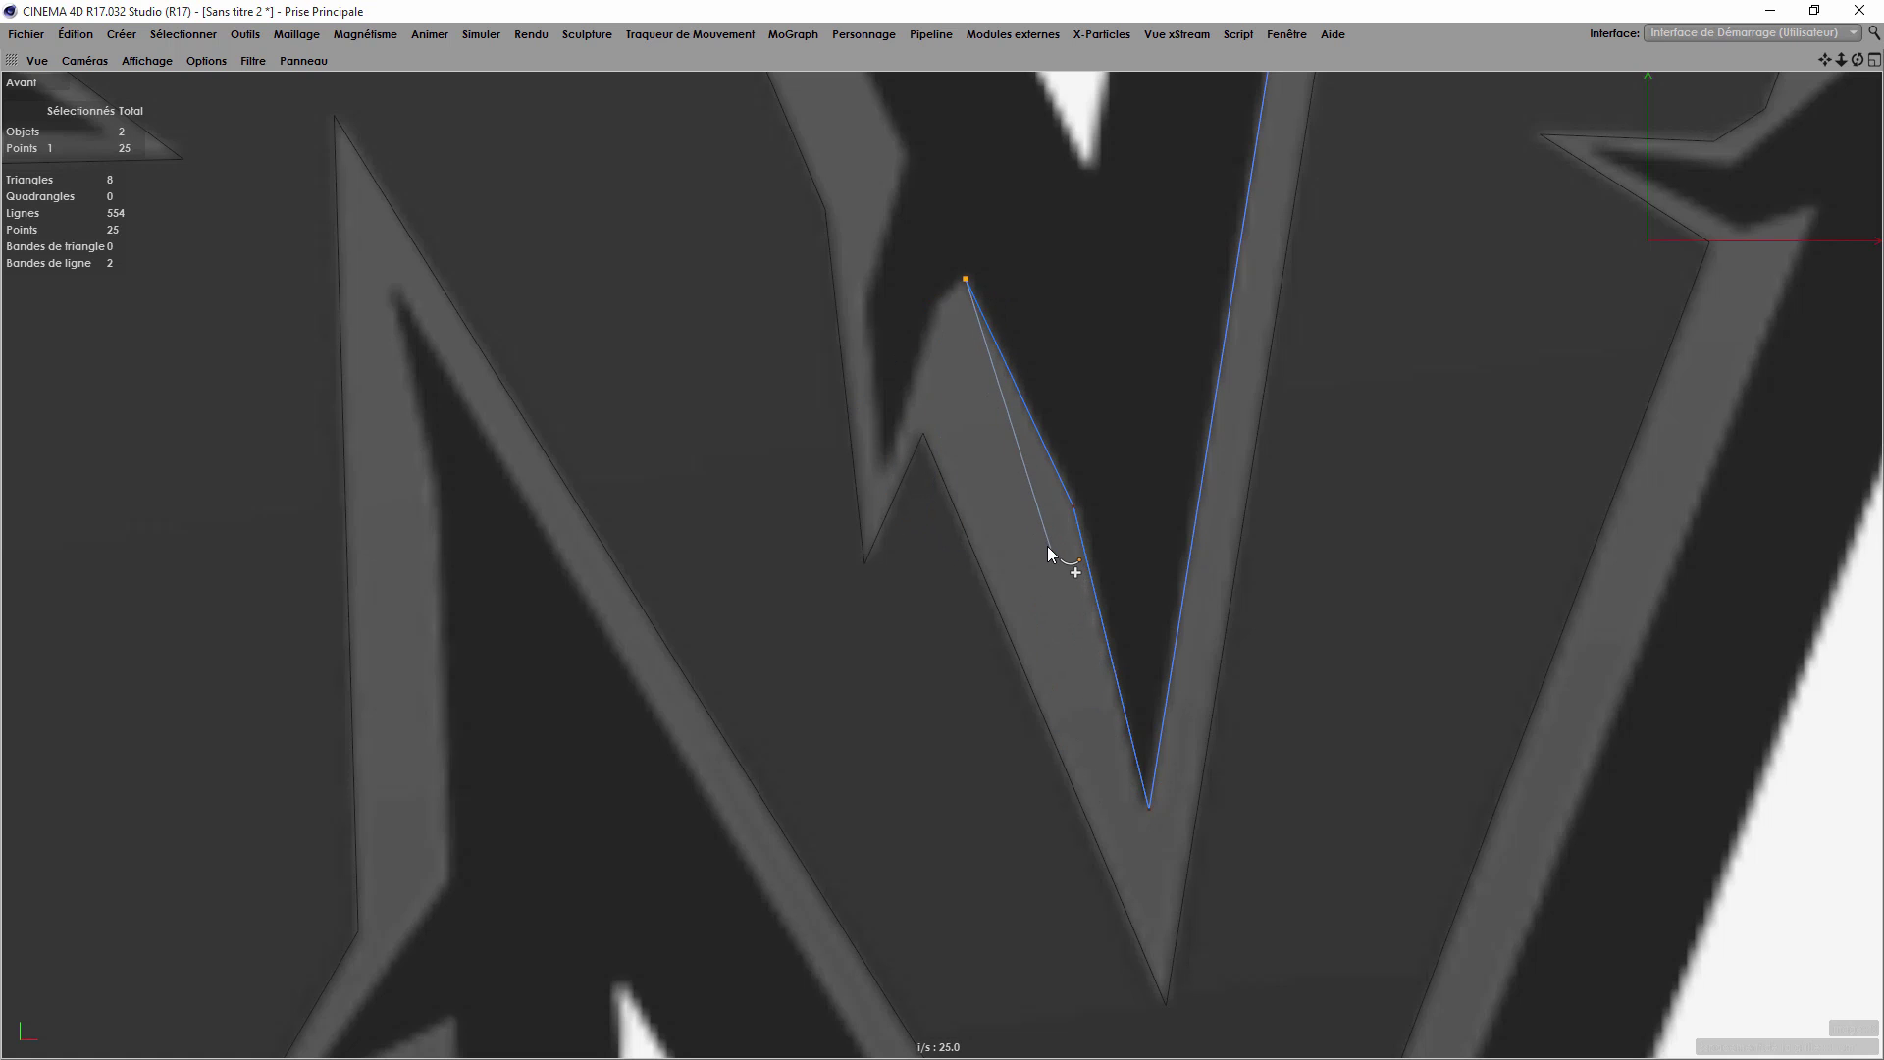
Restore the standard layout and nudge the light-border spline's point at the V's bottom tip with the Déplacement tool.
key(ctrl+Tab)
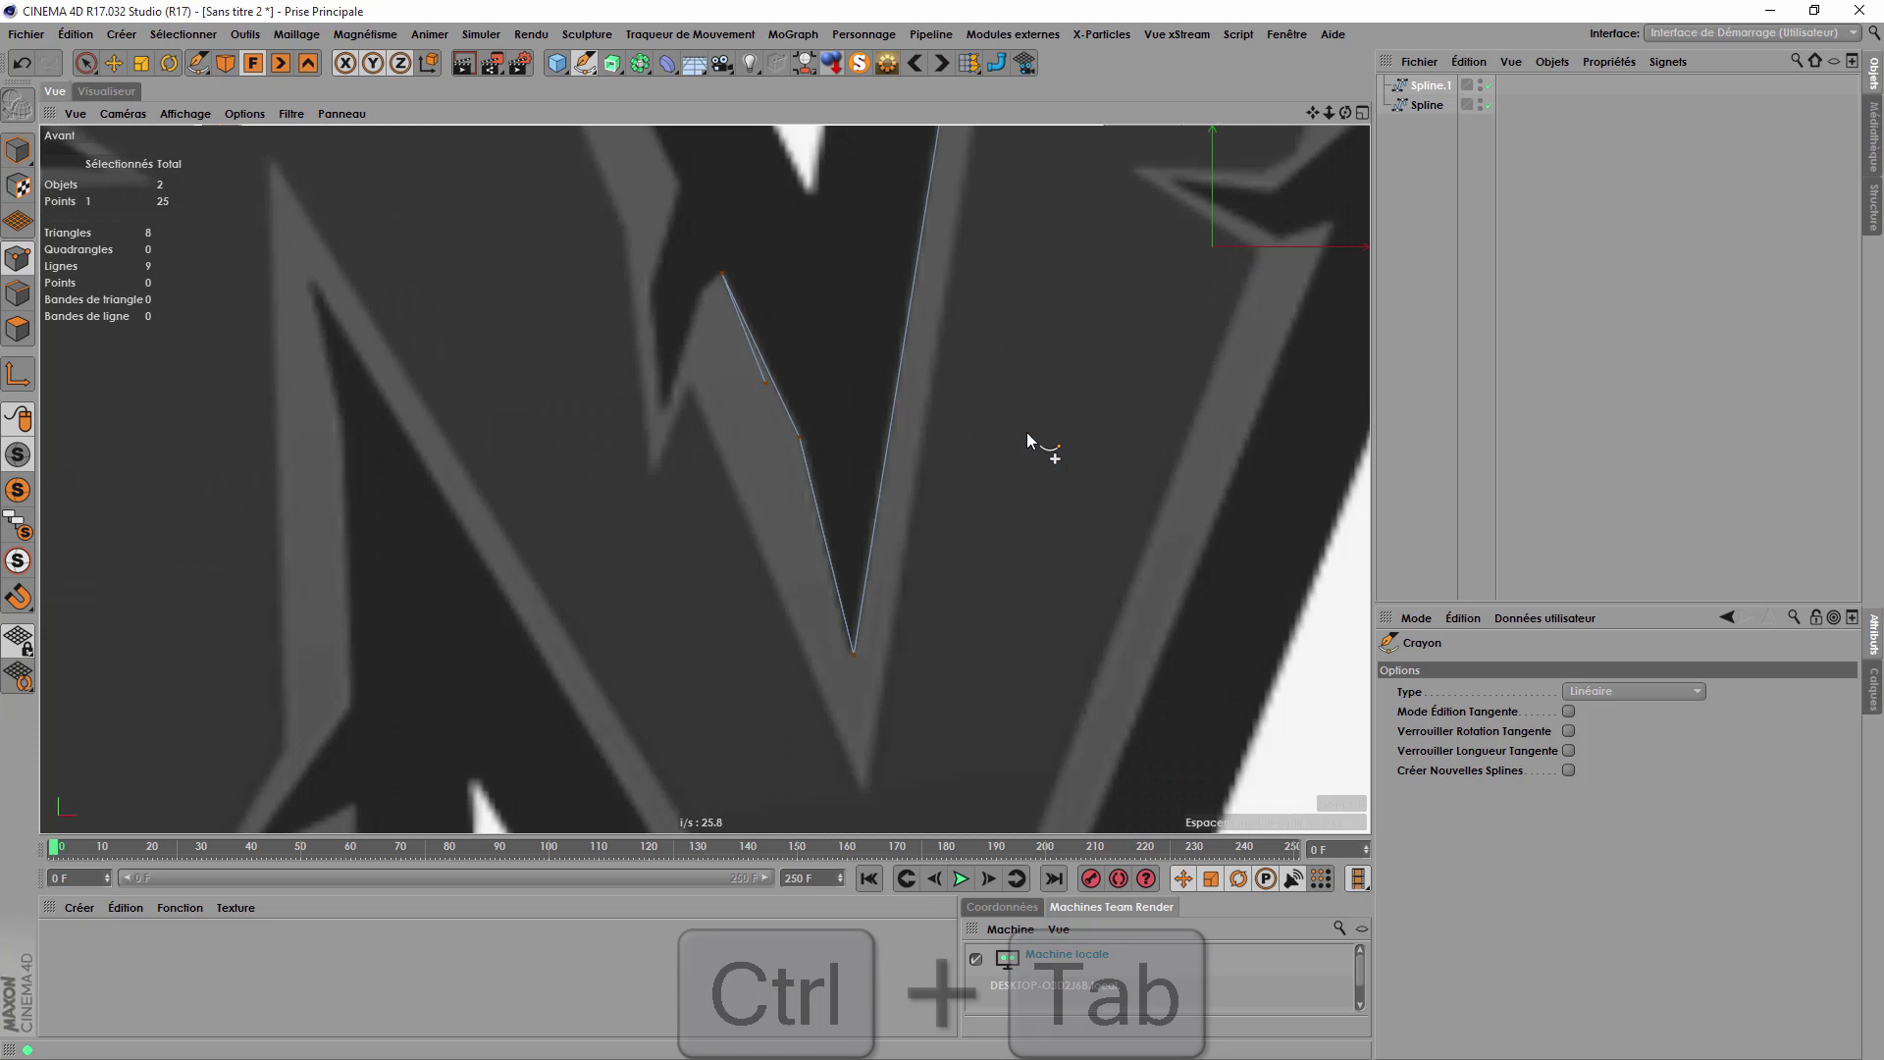
key(Escape)
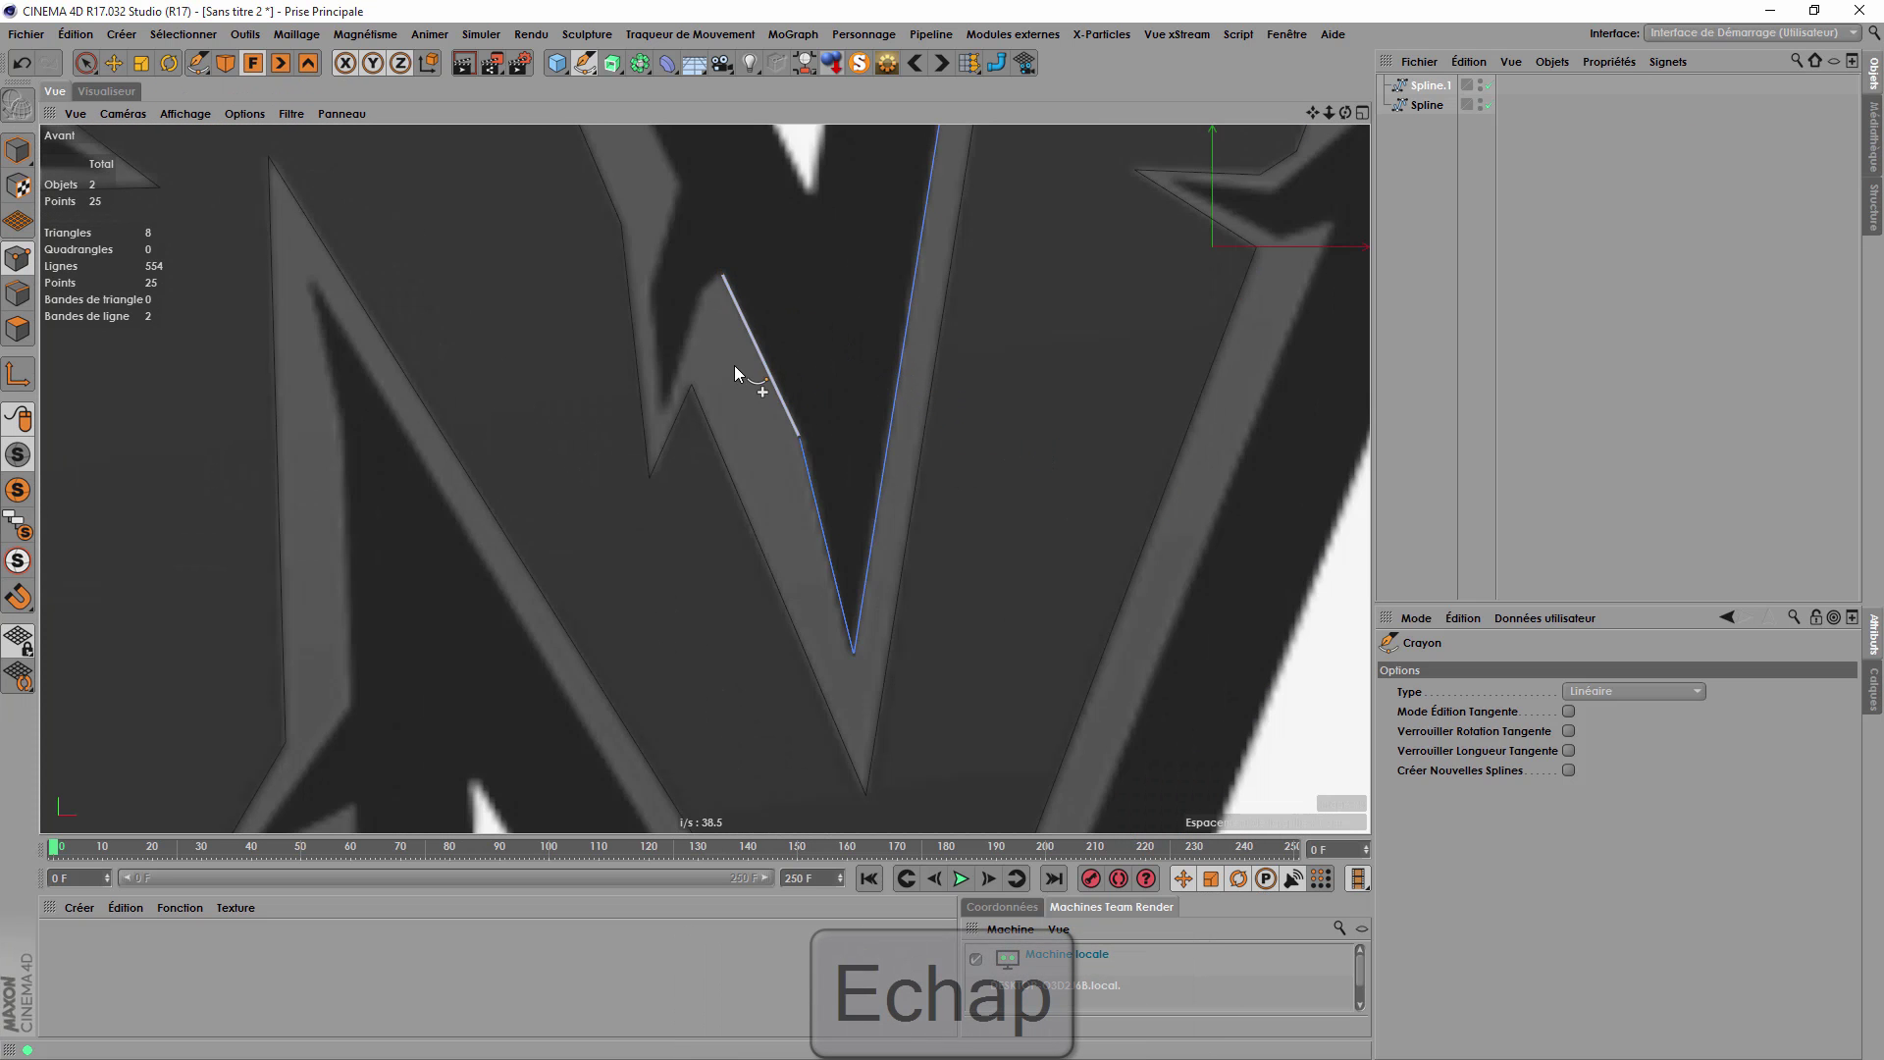
click(114, 63)
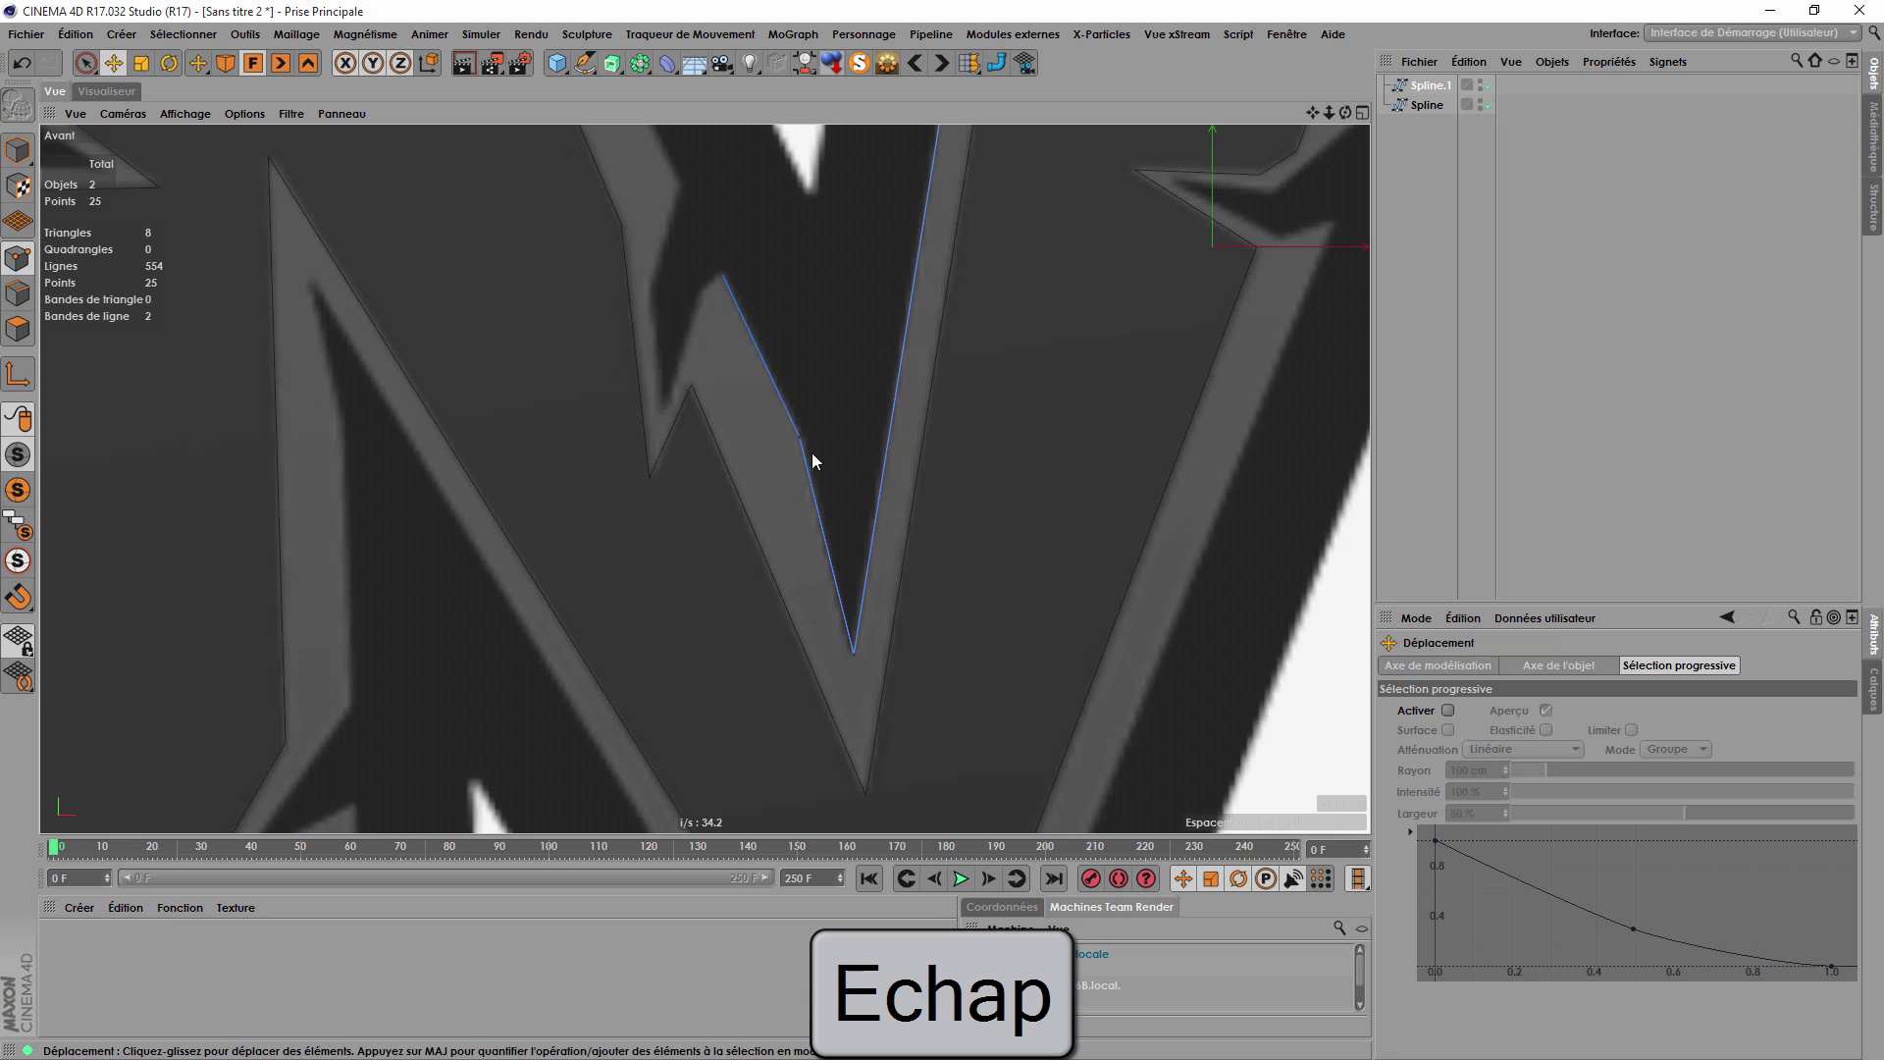
click(858, 648)
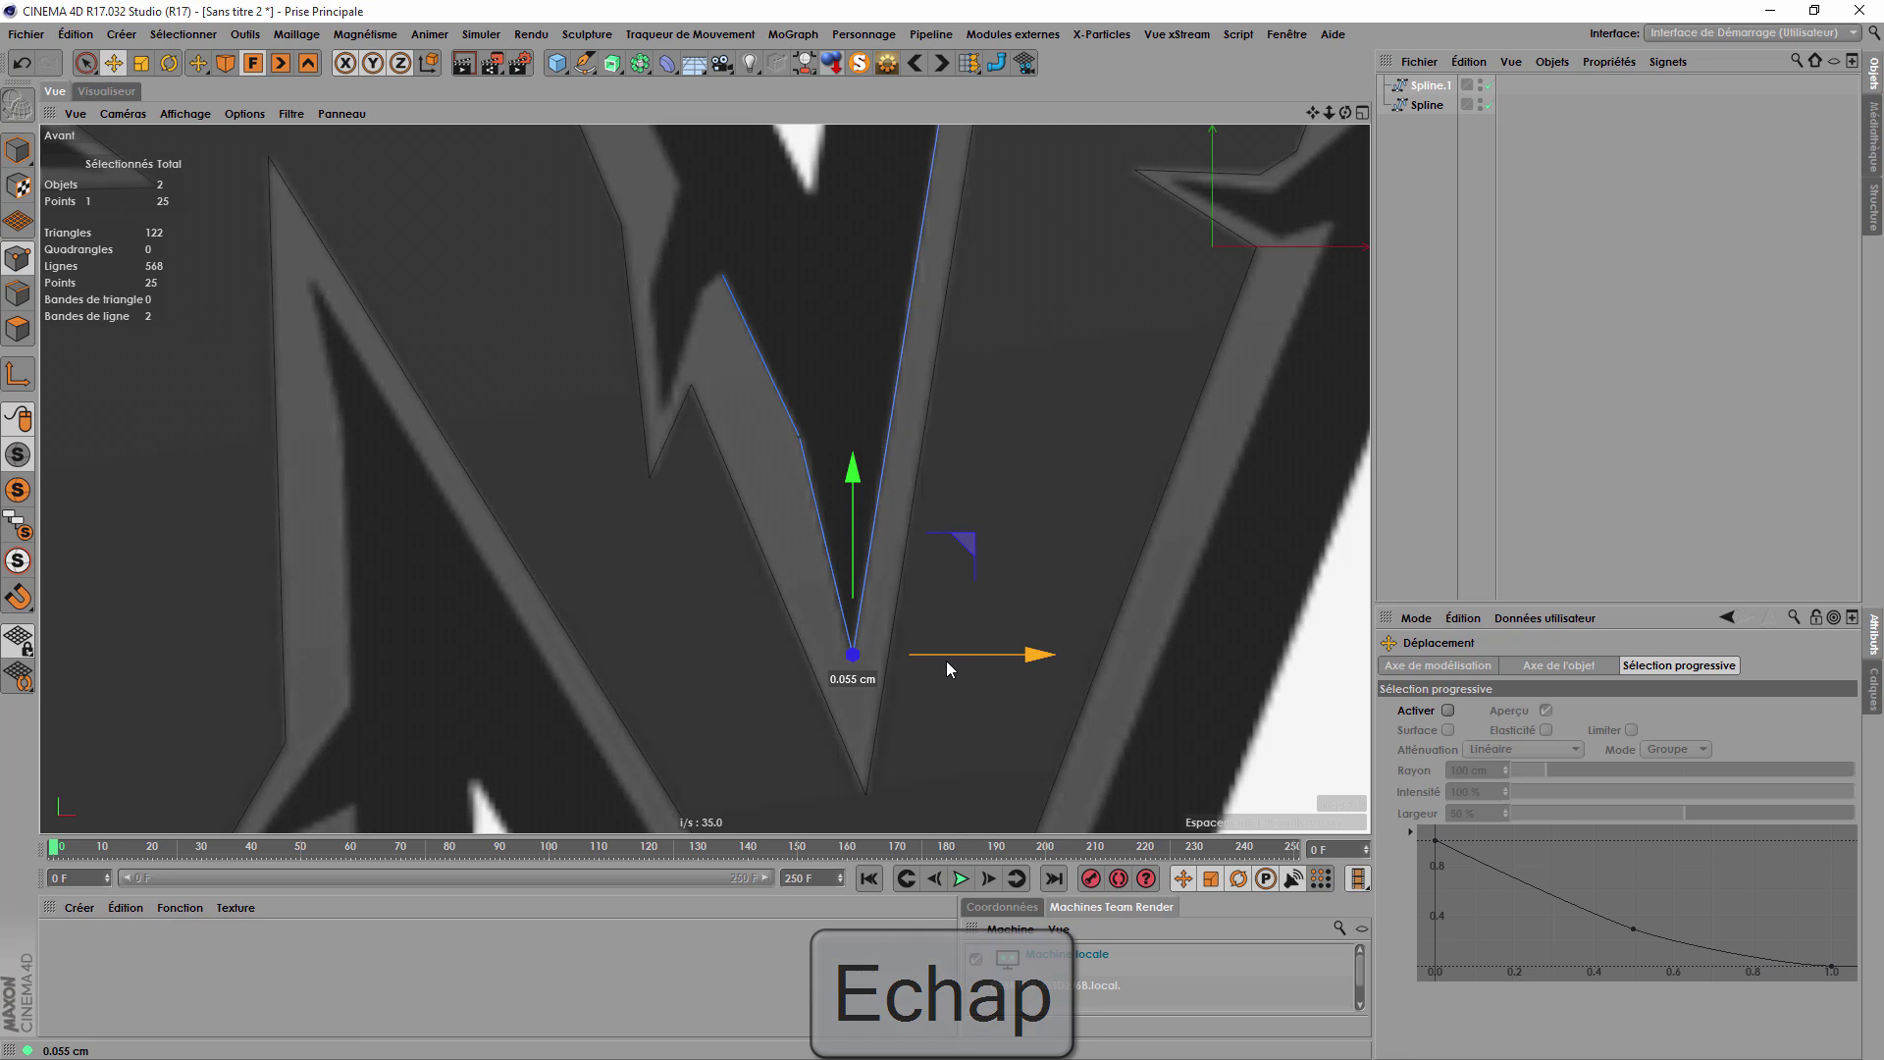
scroll(911, 602, up, 2)
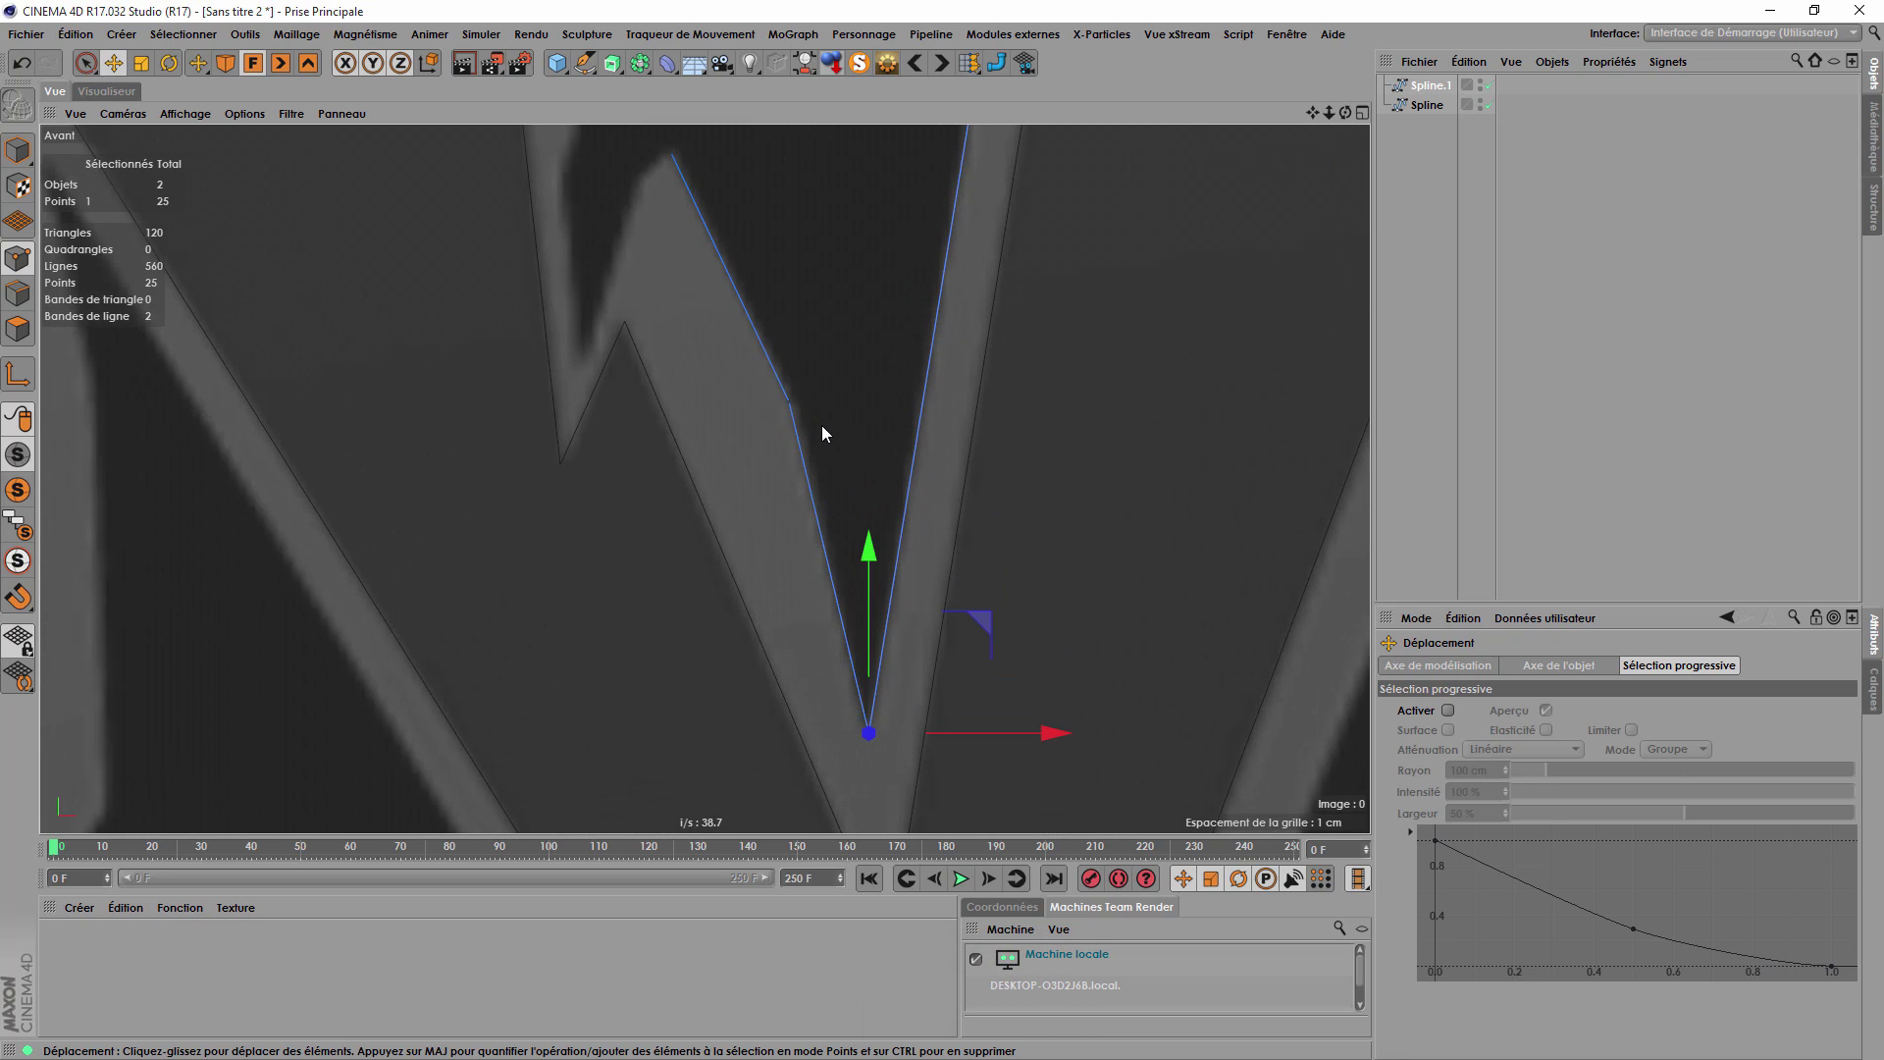
Try adding a point on the notch peak's left shoulder with the Déplacement tool, then undo it.
click(585, 62)
scroll(1040, 645, down, 1)
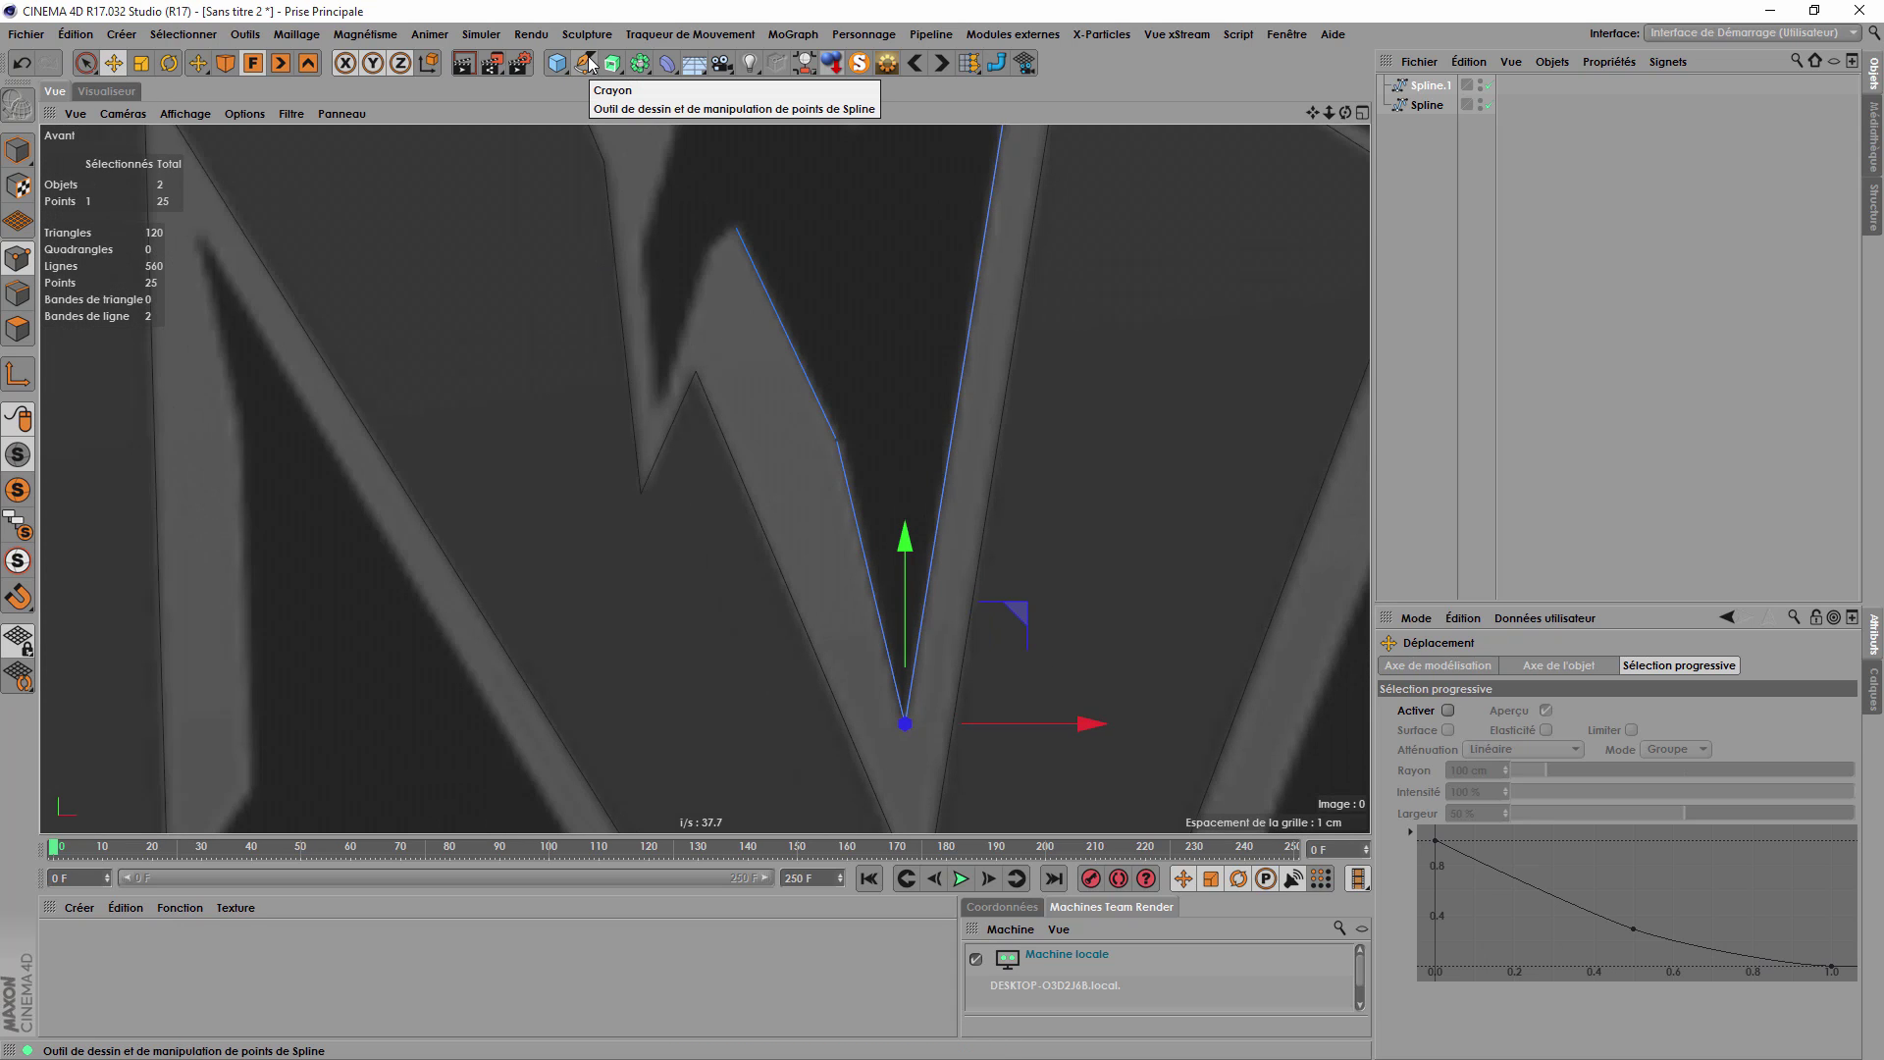
scroll(744, 197, up, 2)
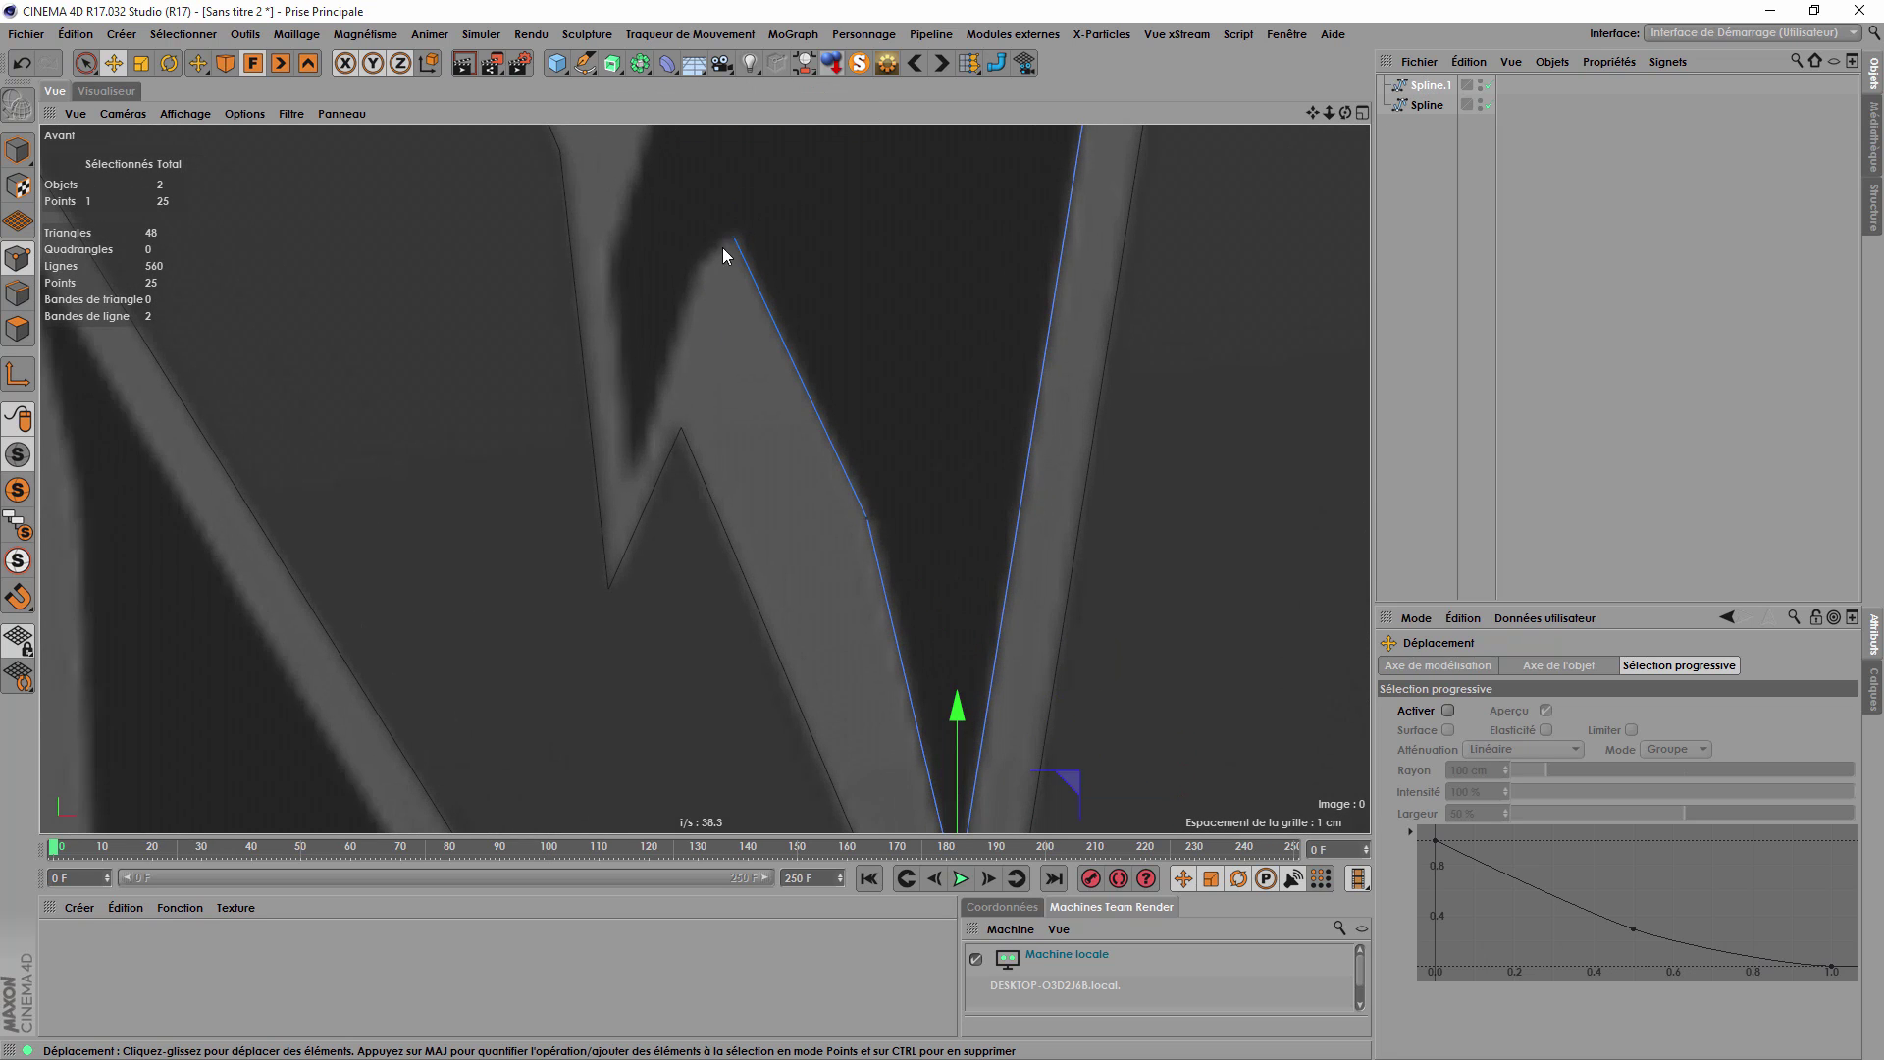
scroll(695, 216, up, 1)
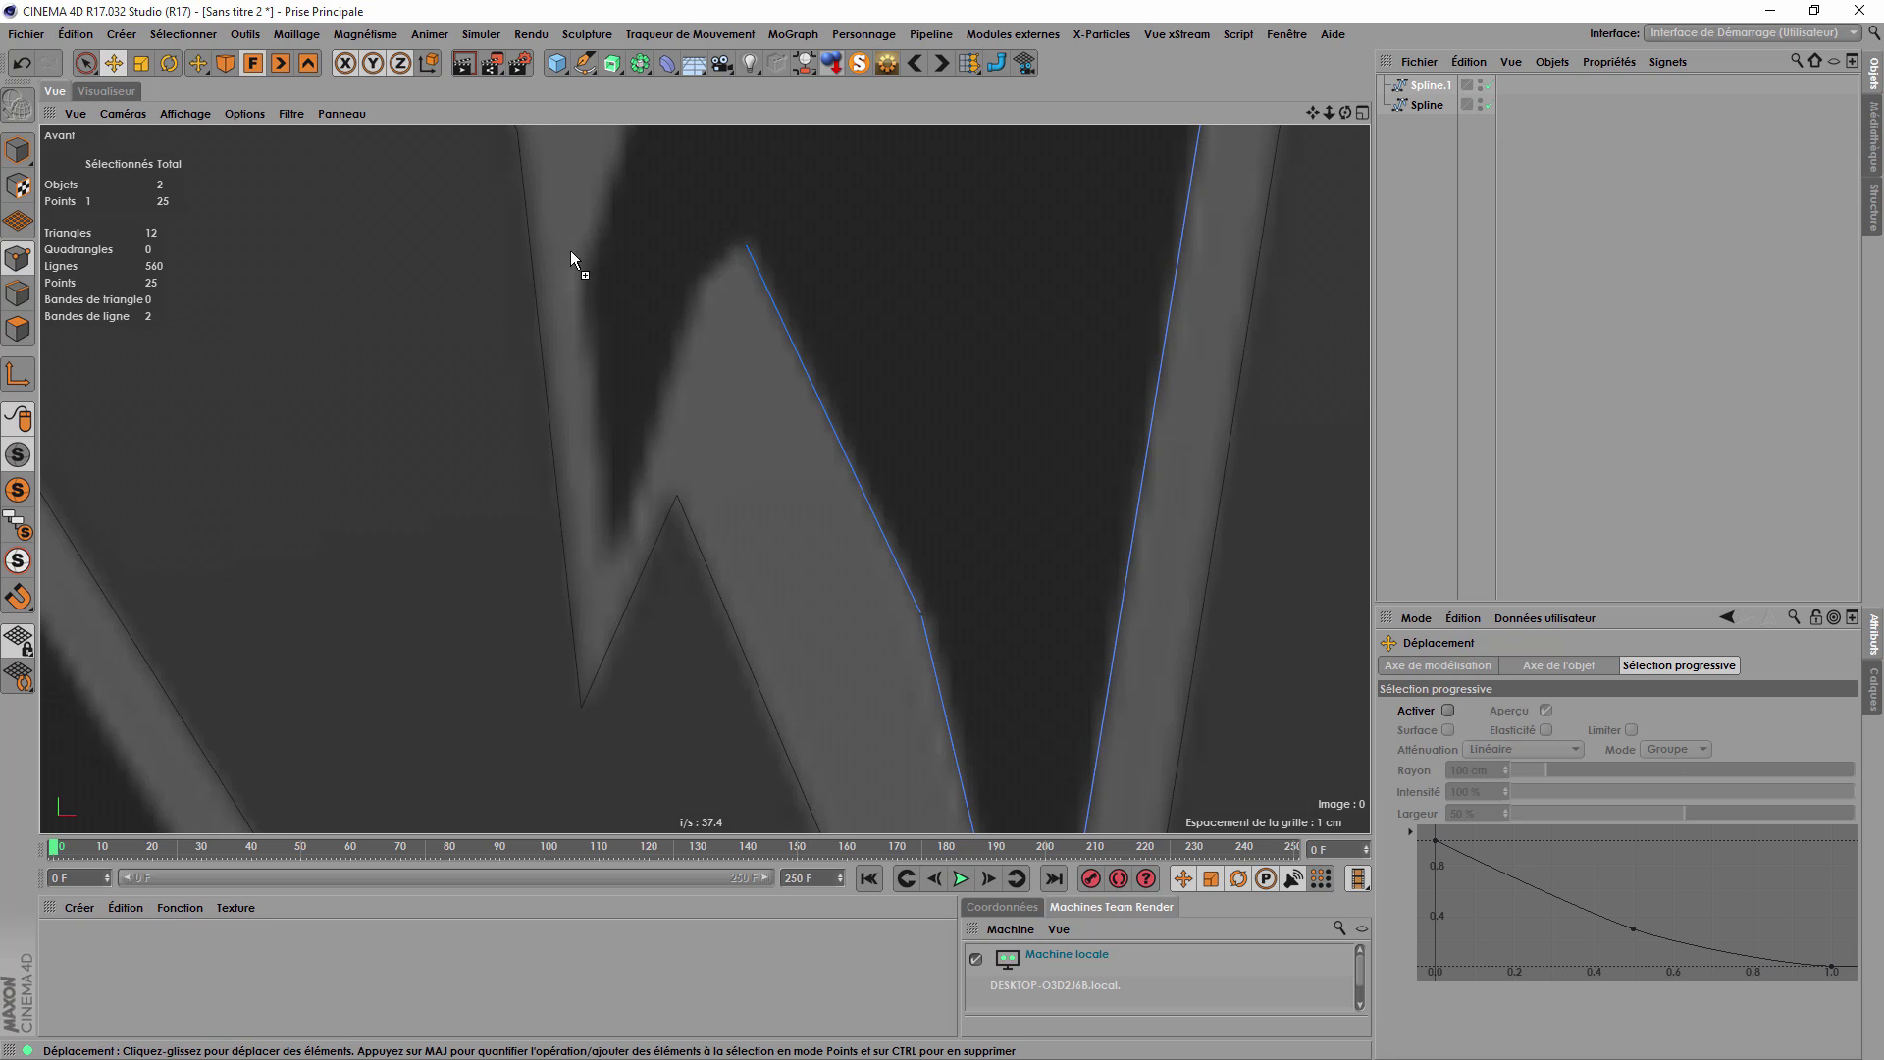
ctrl+click(698, 294)
key(ctrl+z)
key(ctrl+z)
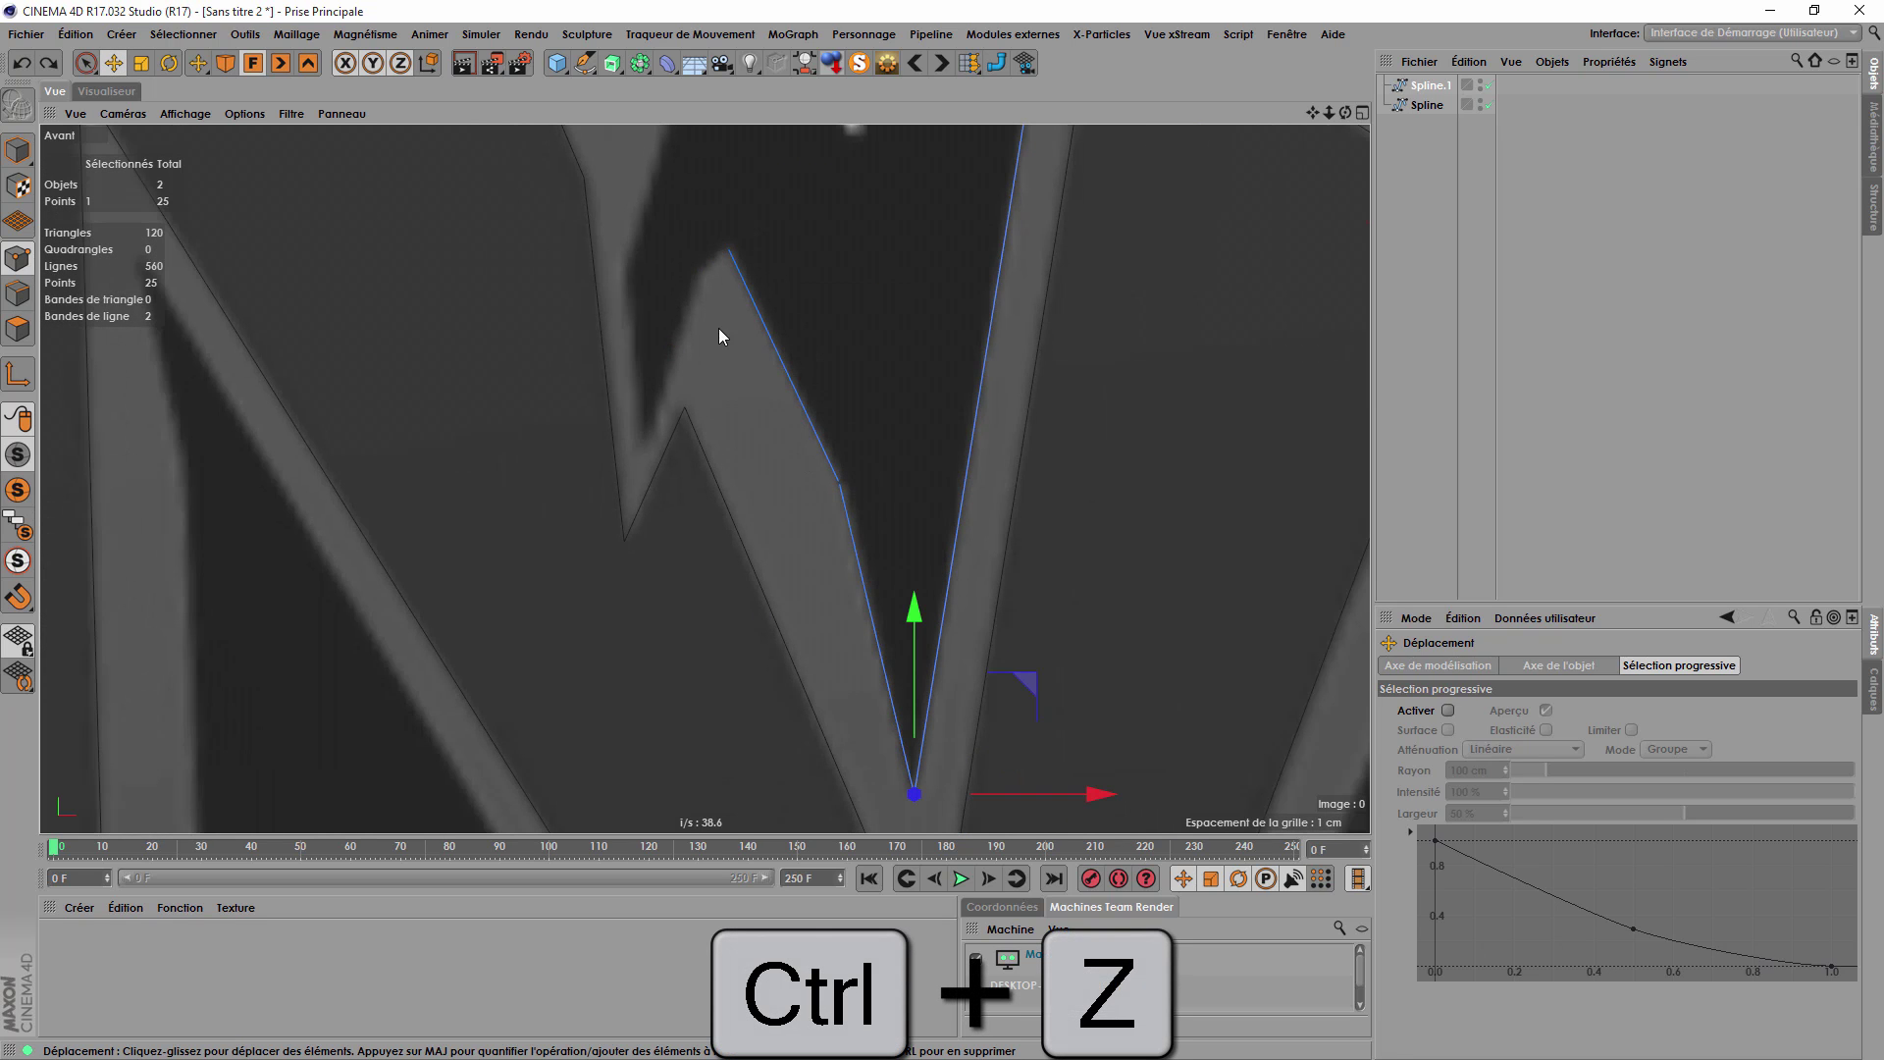
scroll(718, 328, down, 1)
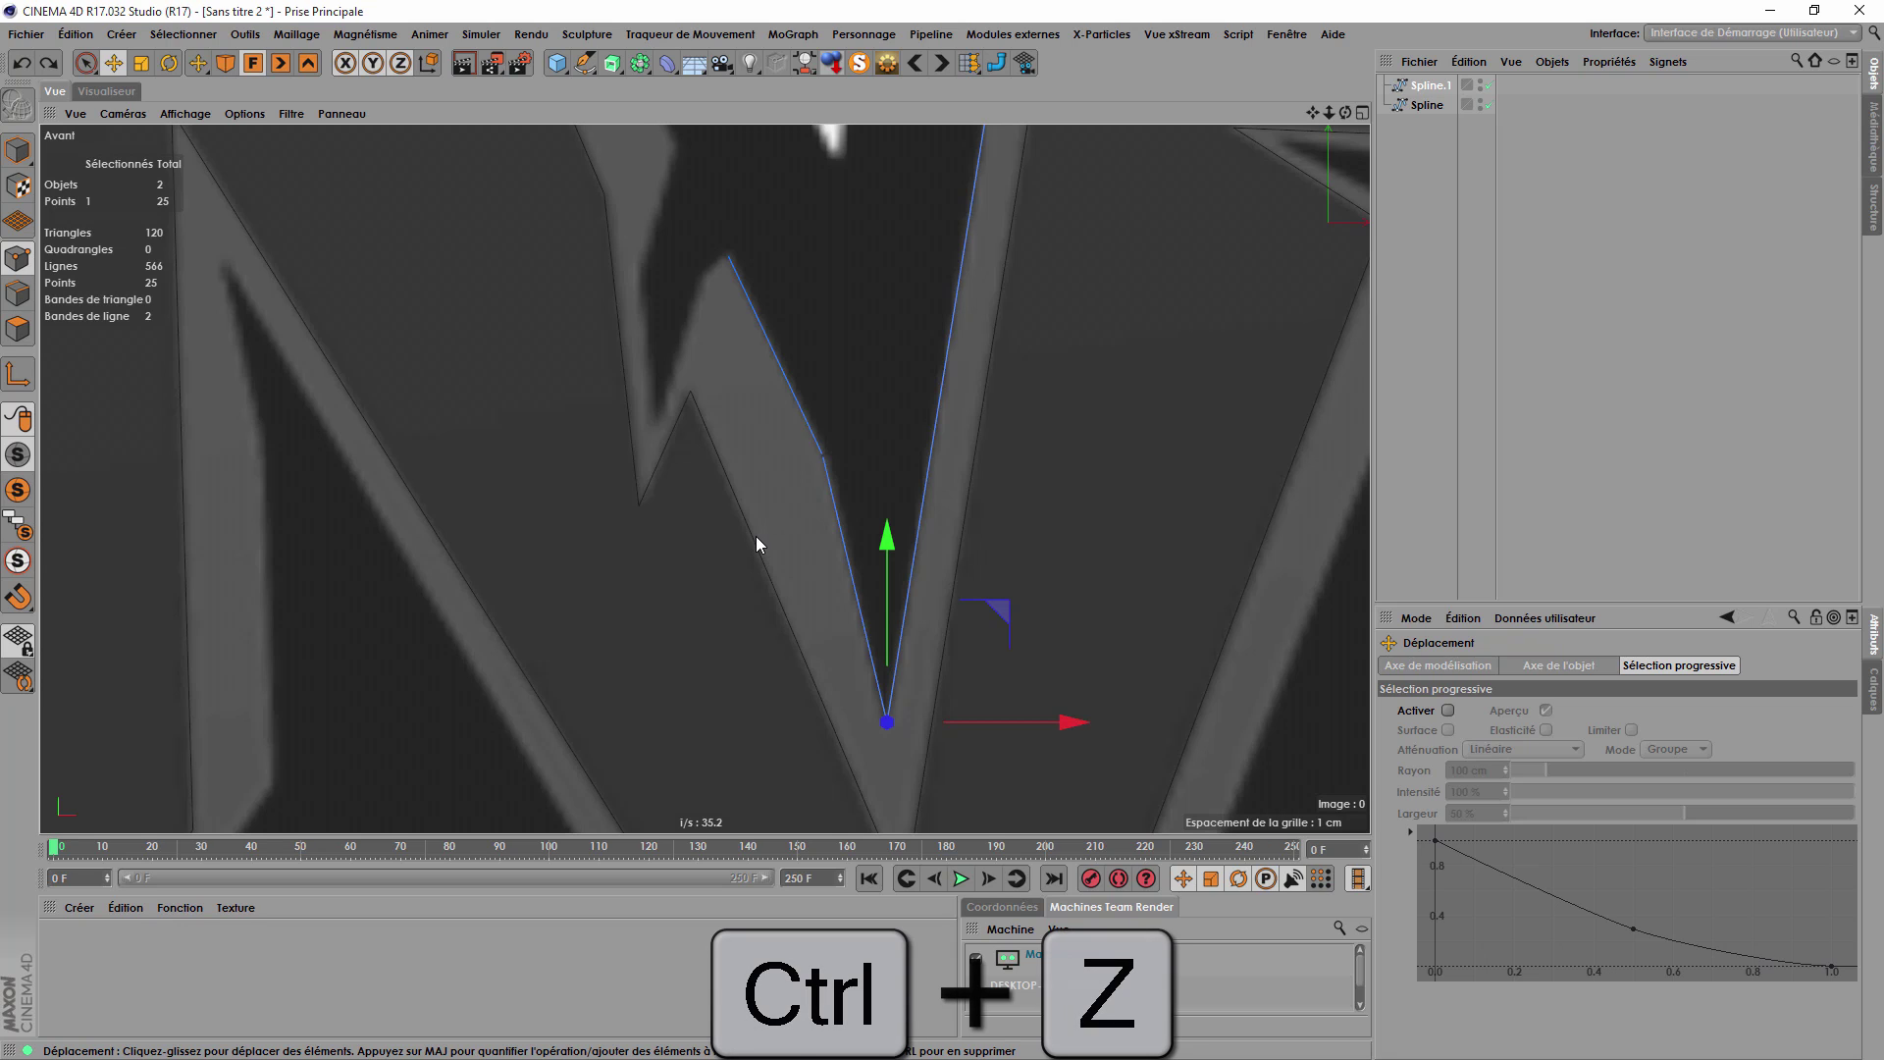
Add a point to the M-artwork spline on the slanted edge just below the central notch's peak with the Crayon tool.
click(587, 65)
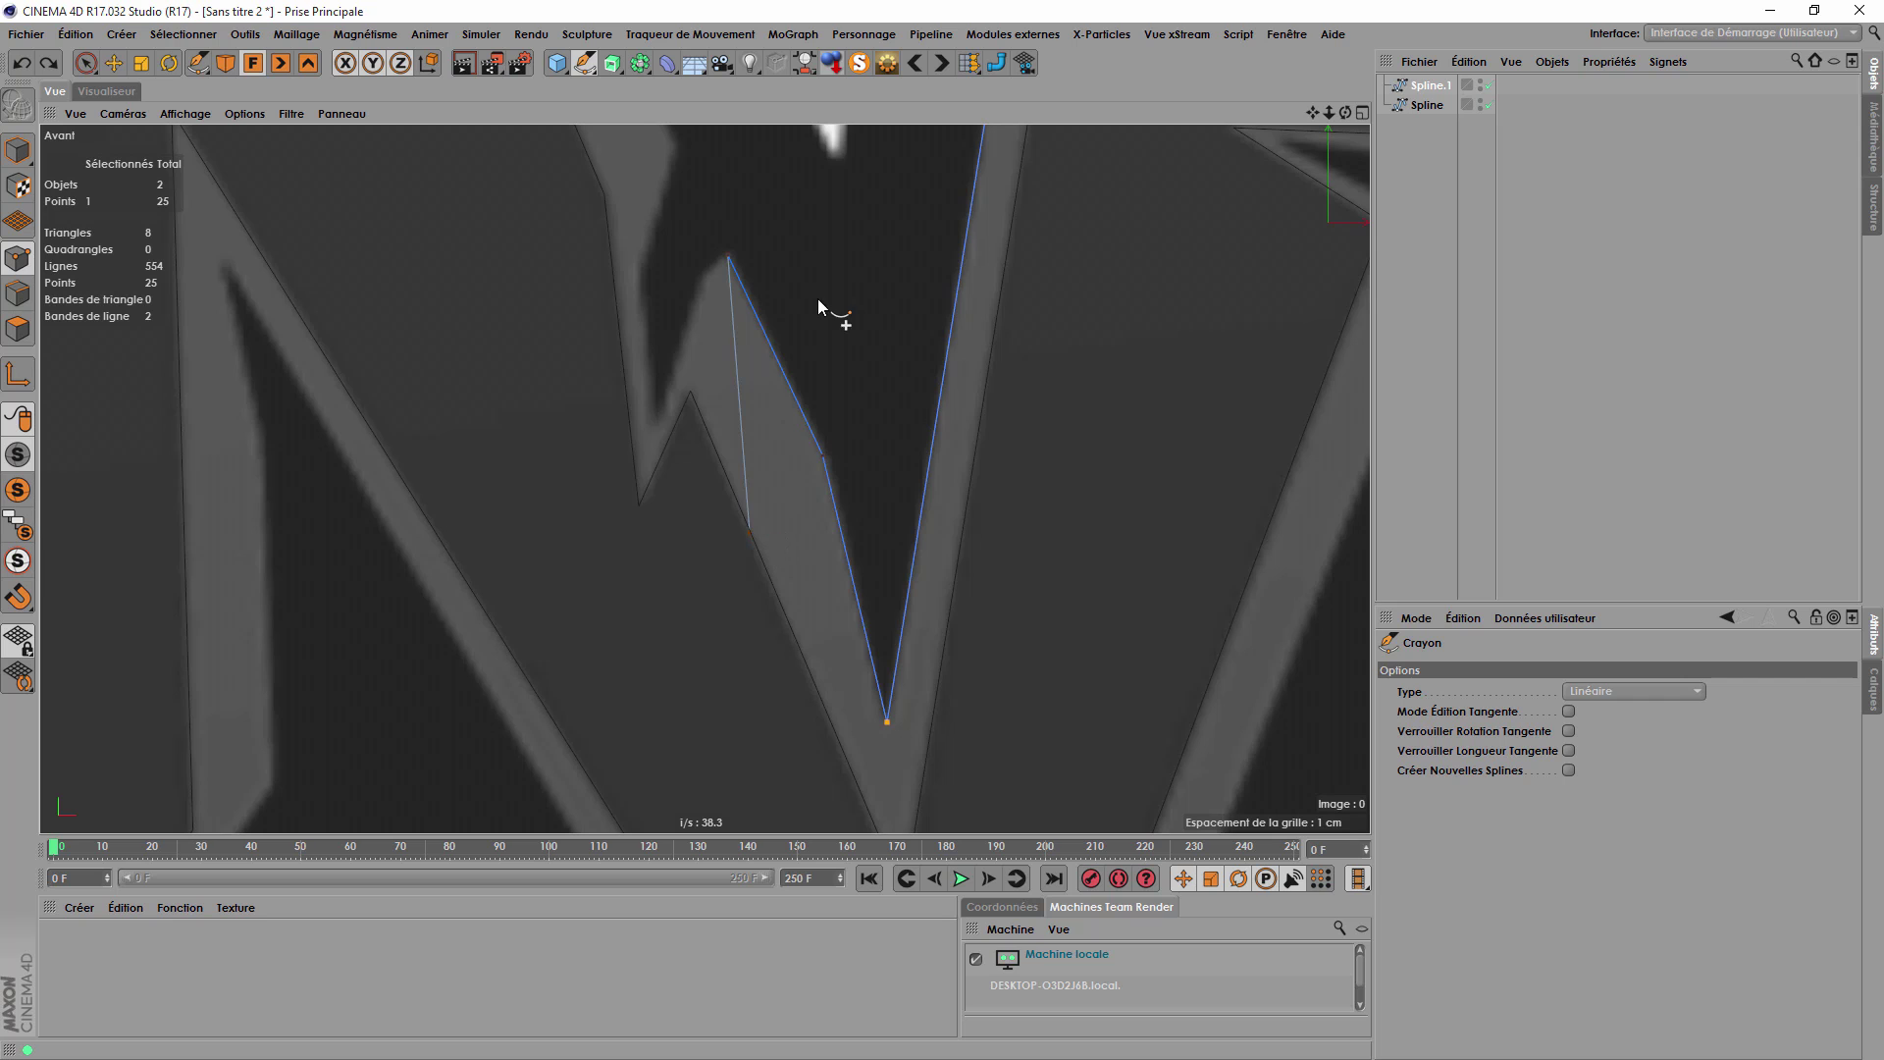
click(1425, 105)
scroll(775, 500, up, 4)
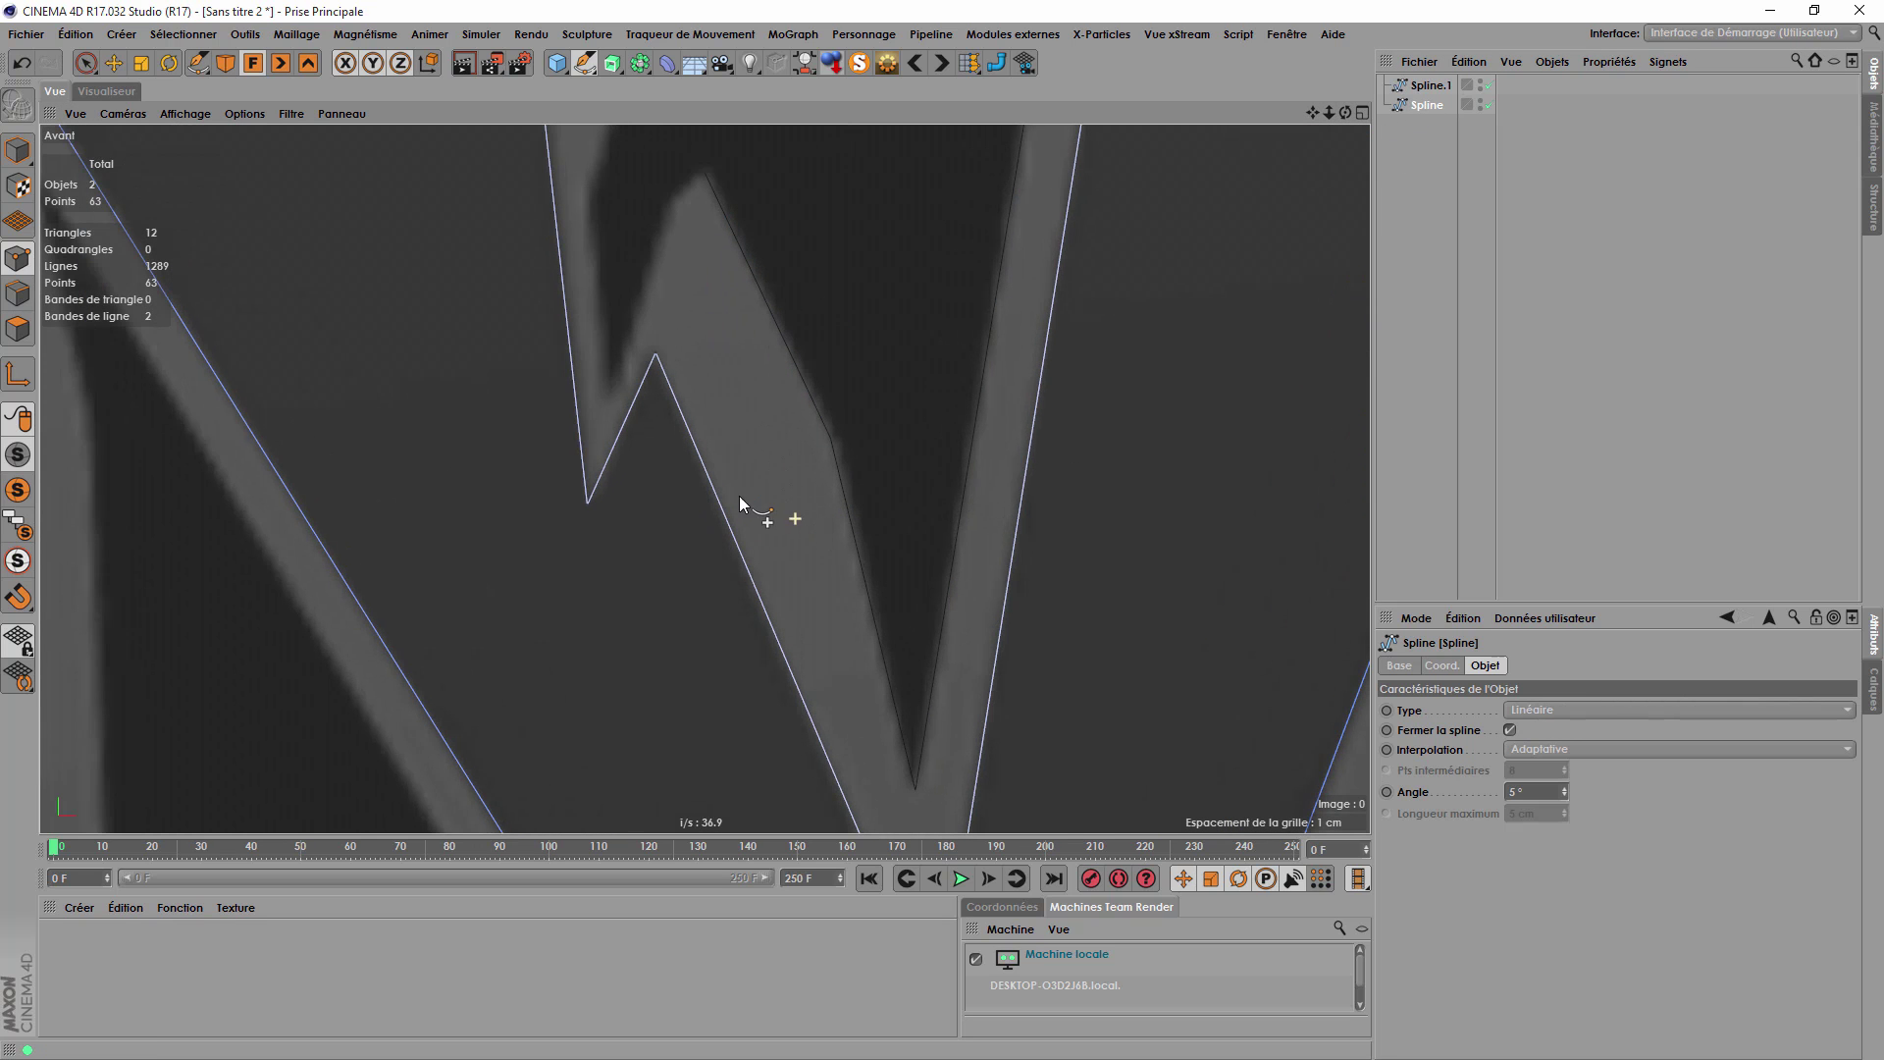
click(738, 545)
scroll(789, 474, up, 2)
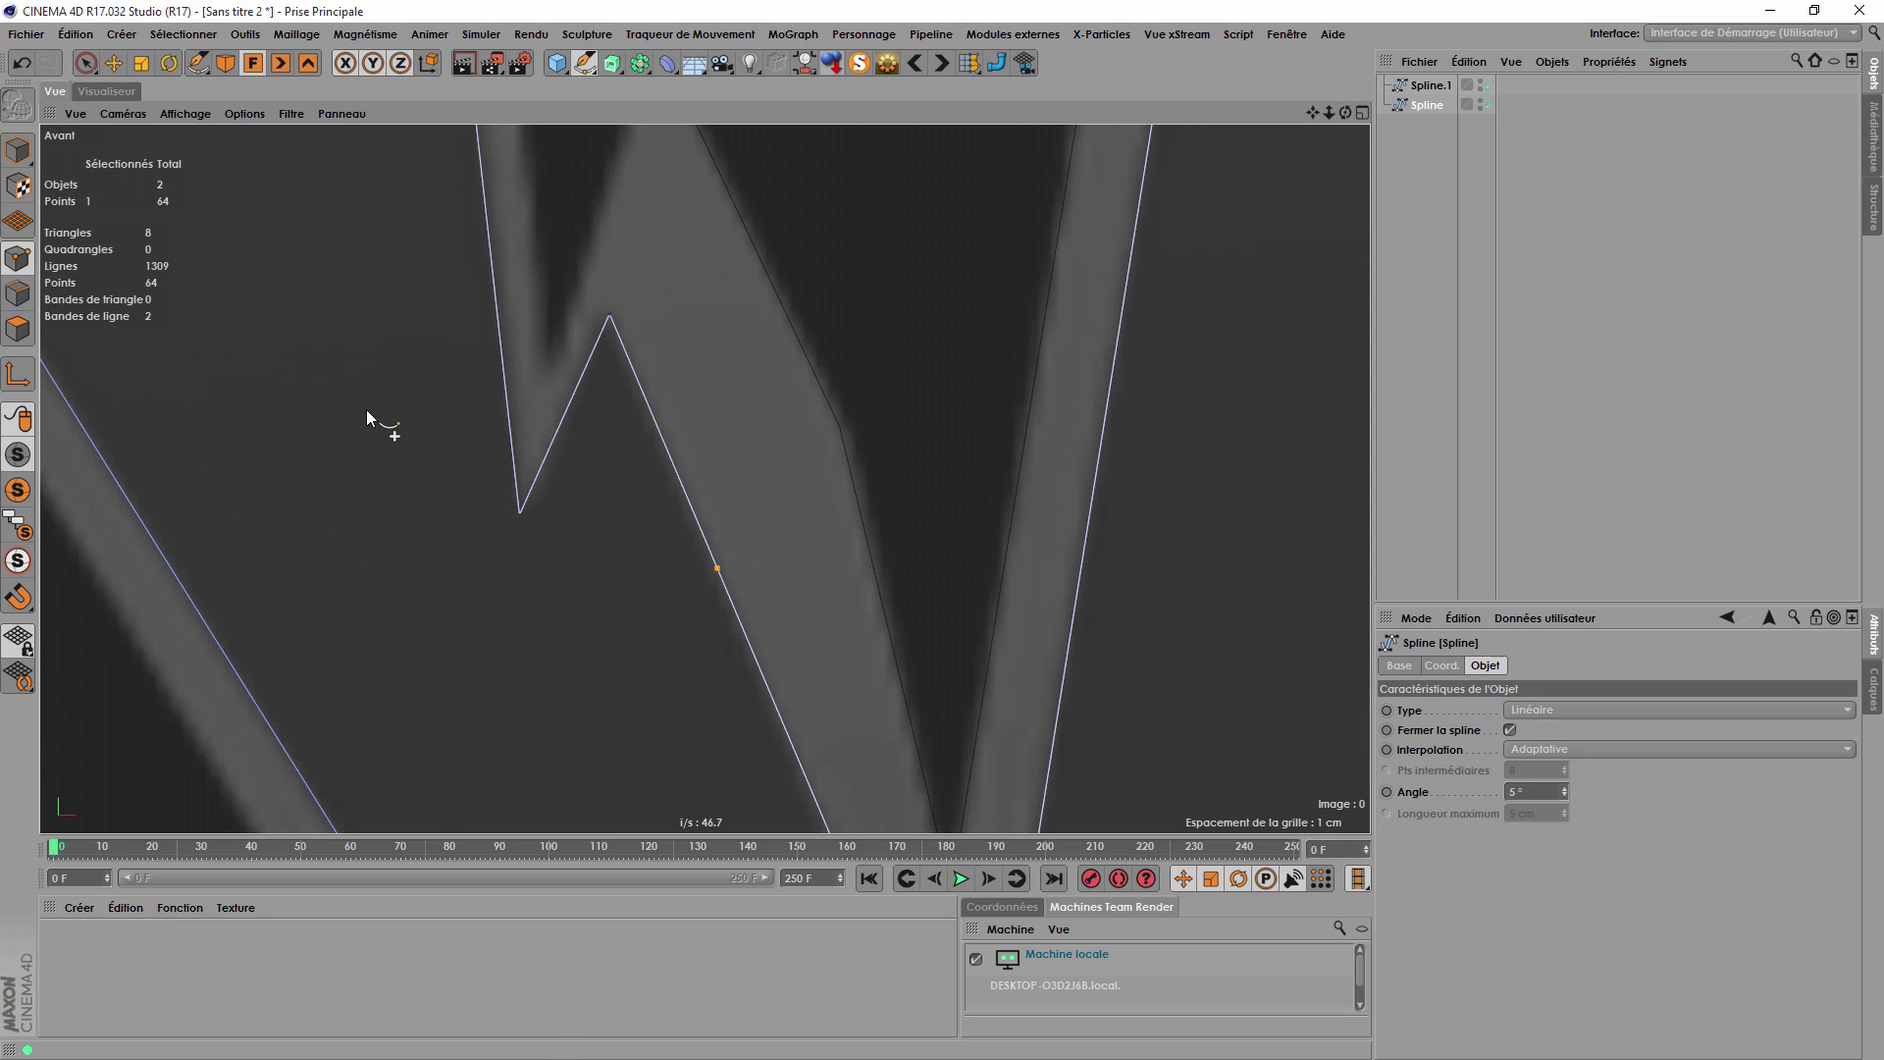
click(114, 64)
right_click(697, 314)
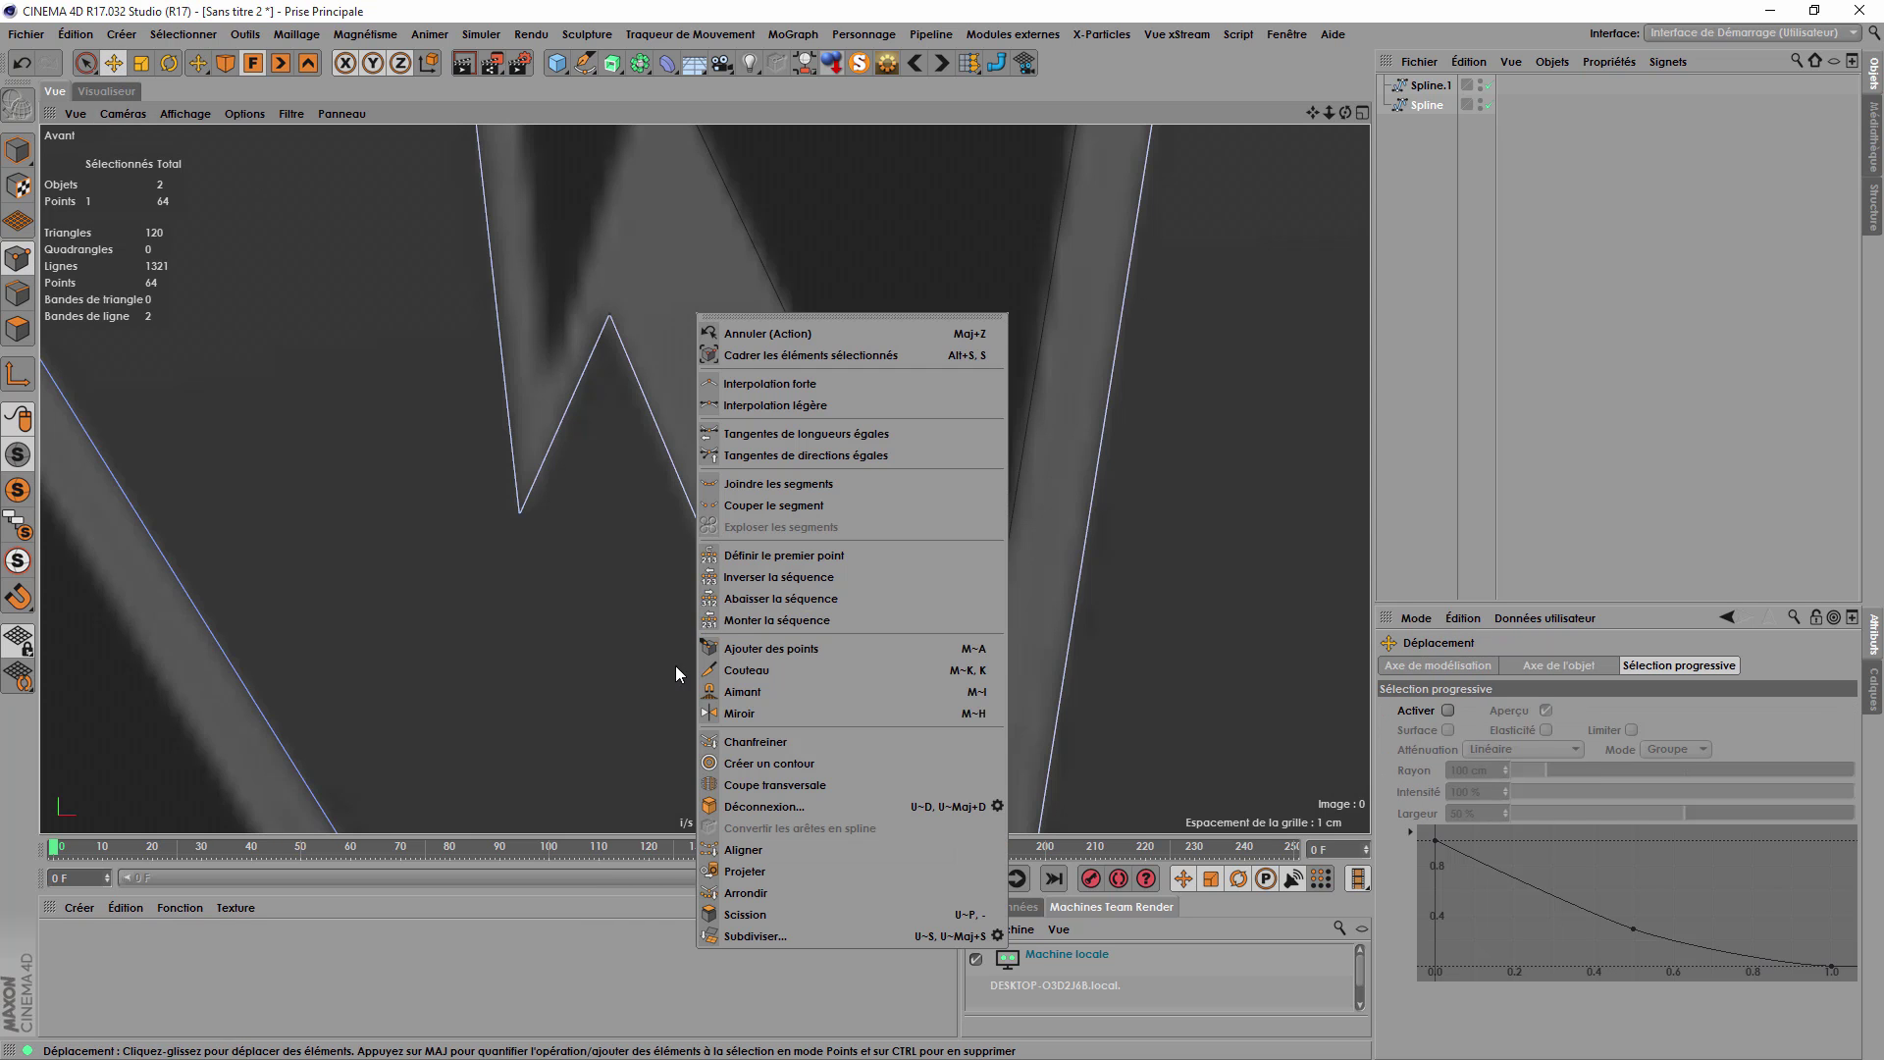
click(577, 583)
scroll(850, 360, up, 4)
scroll(709, 564, down, 3)
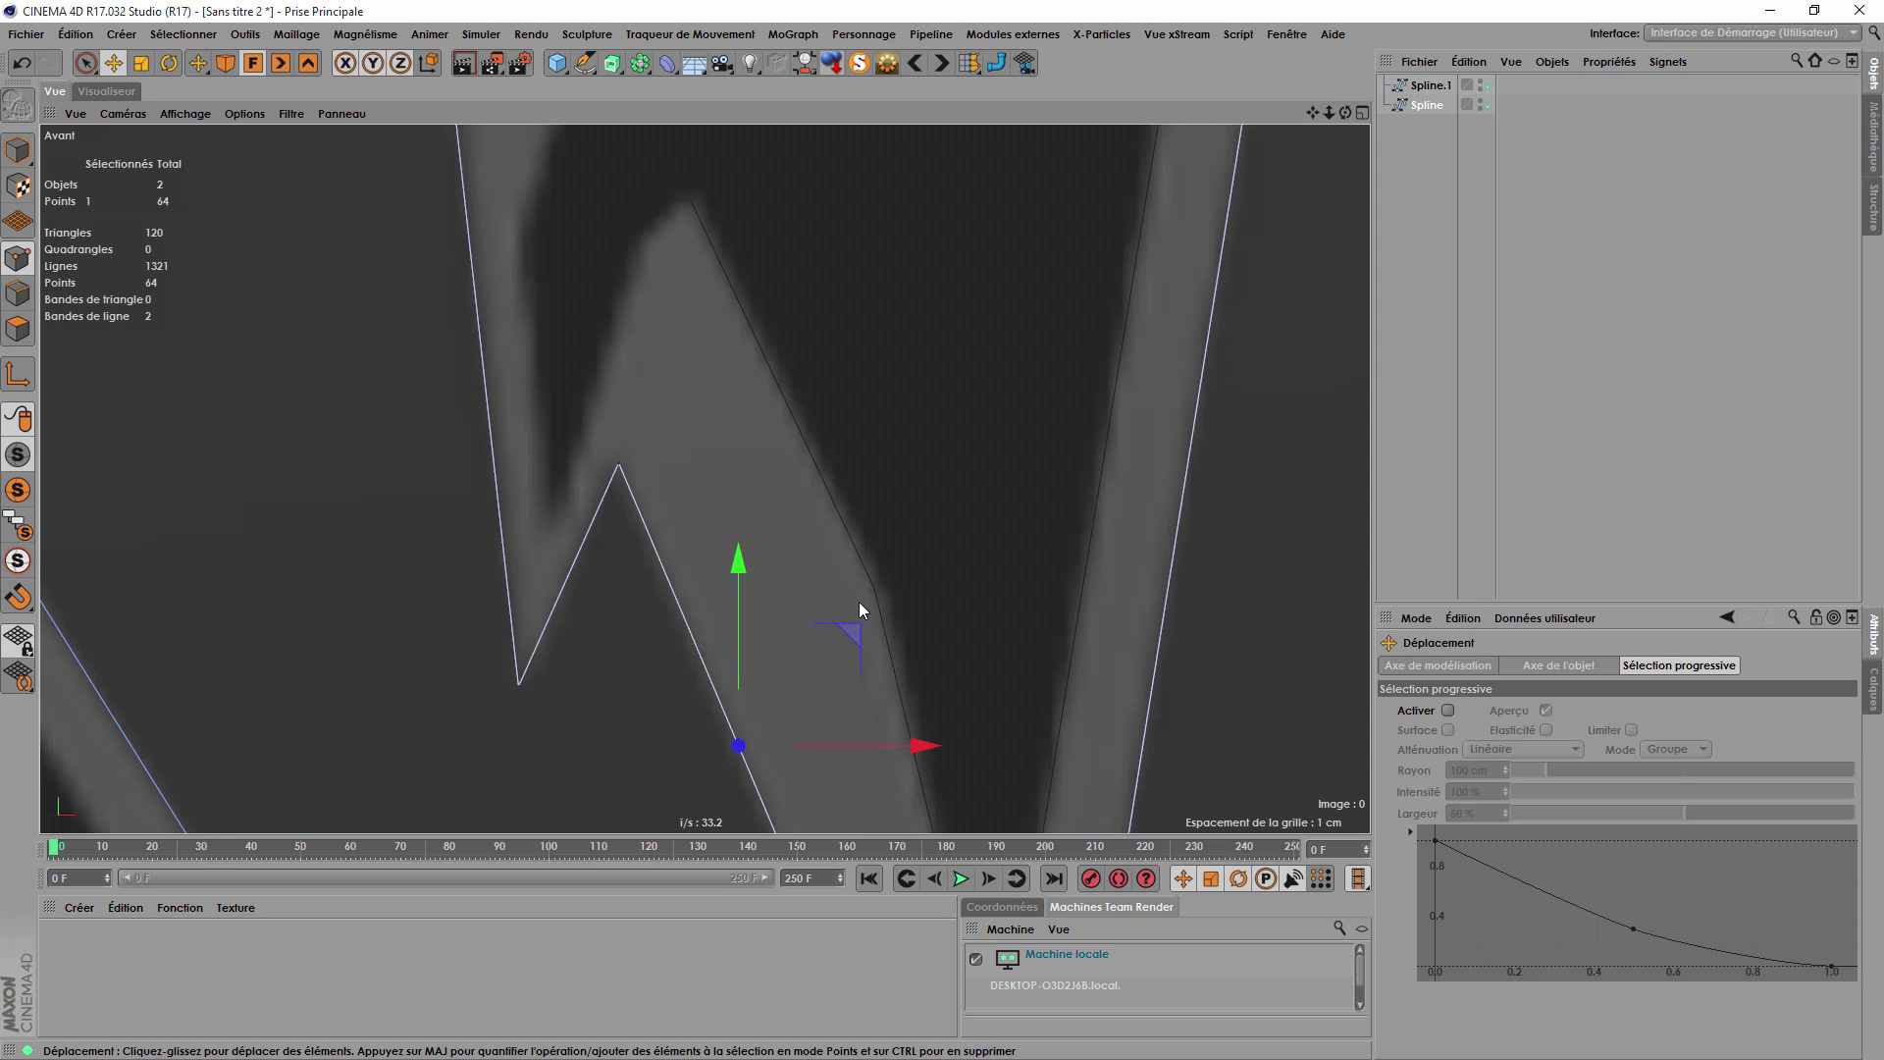
Resume the light-border spline from its end point at the notch's peak with the Crayon tool.
click(585, 62)
click(692, 204)
click(634, 245)
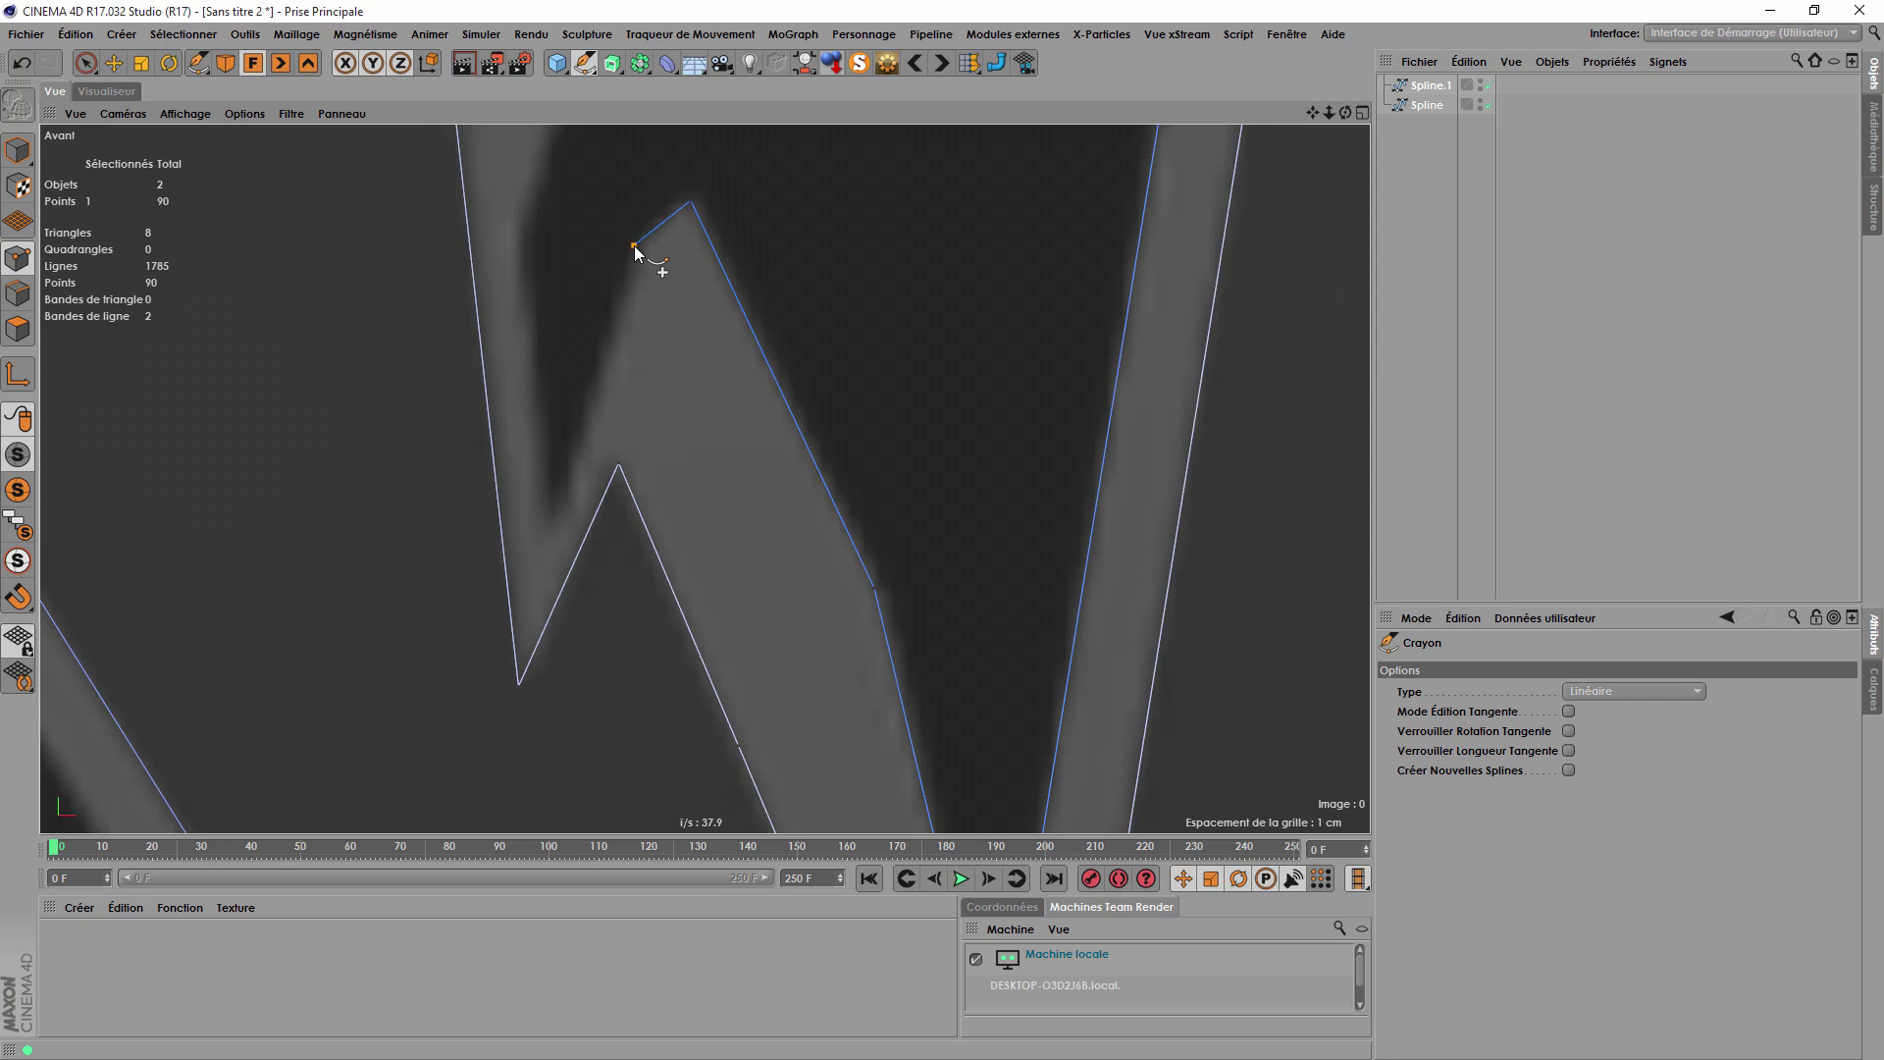
click(555, 519)
key(ctrl+z)
key(ctrl+z)
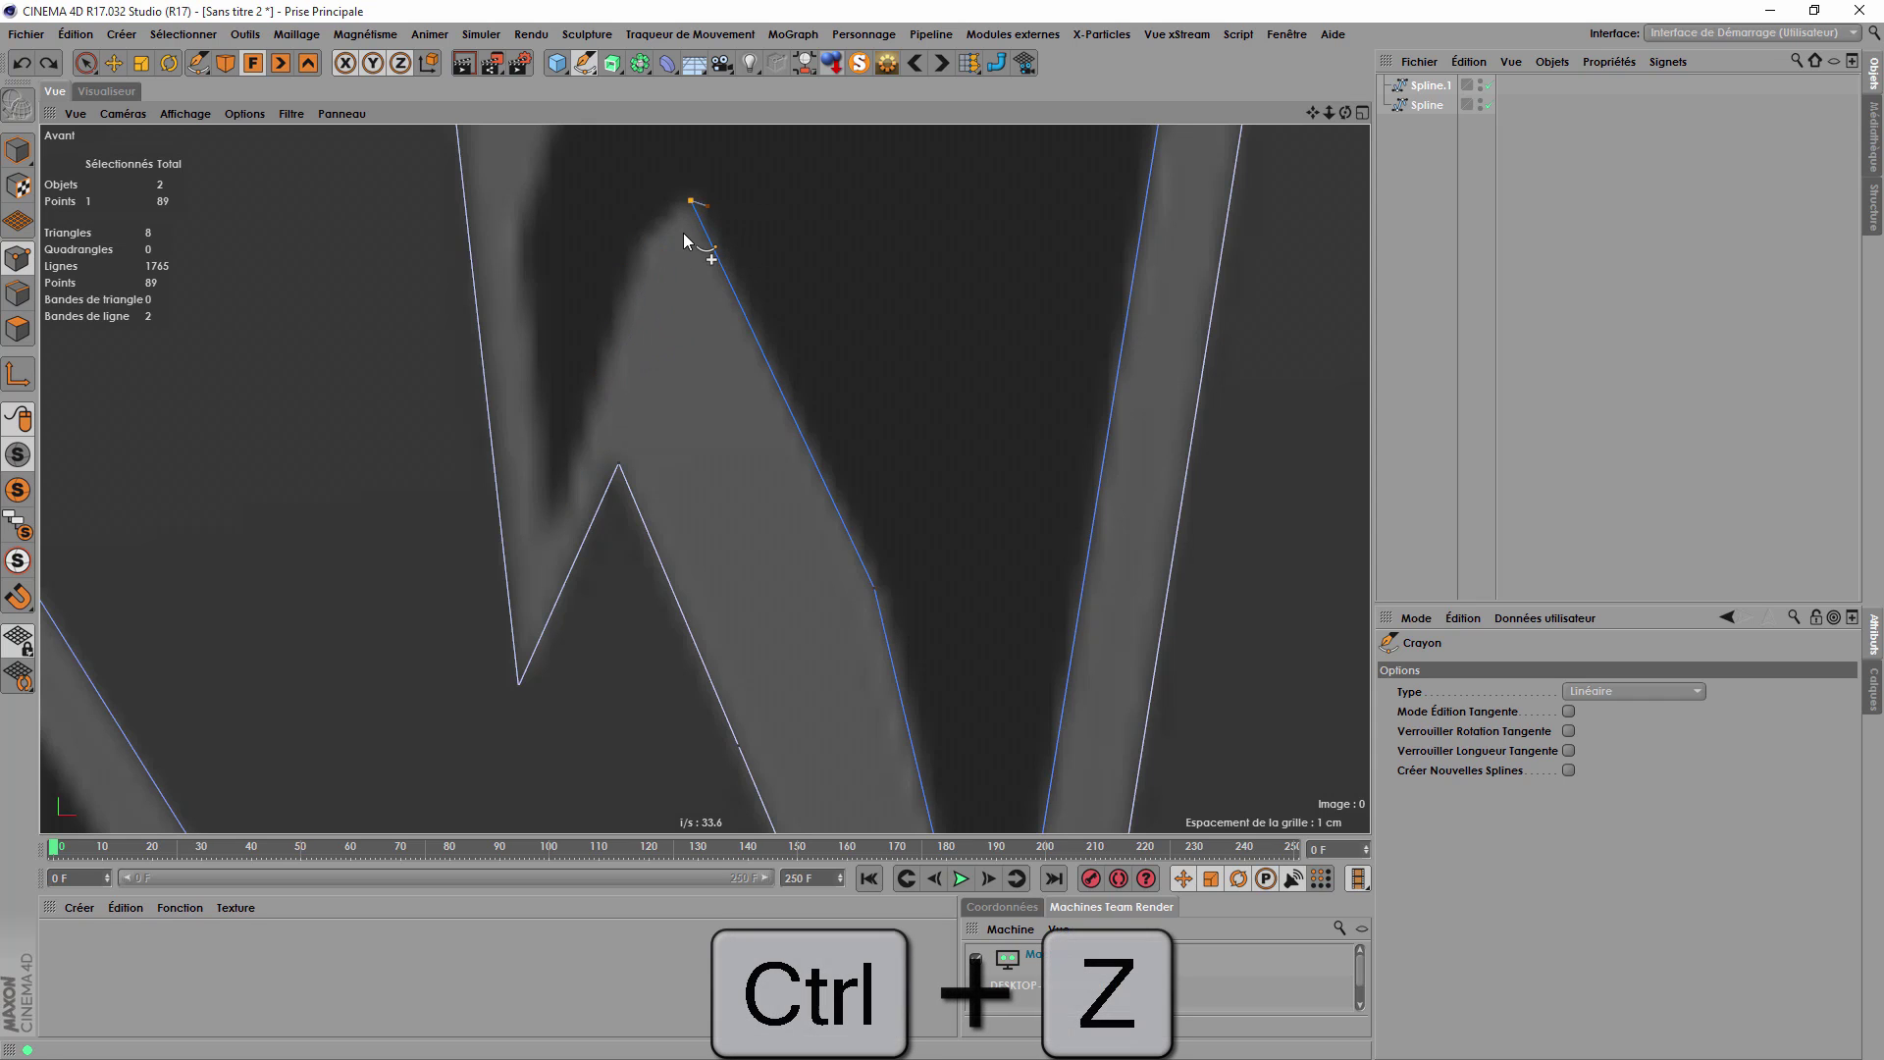
Trace the light border over the peak's left shoulder into the notch's valley, and add a nearby point on the M-artwork spline.
click(648, 248)
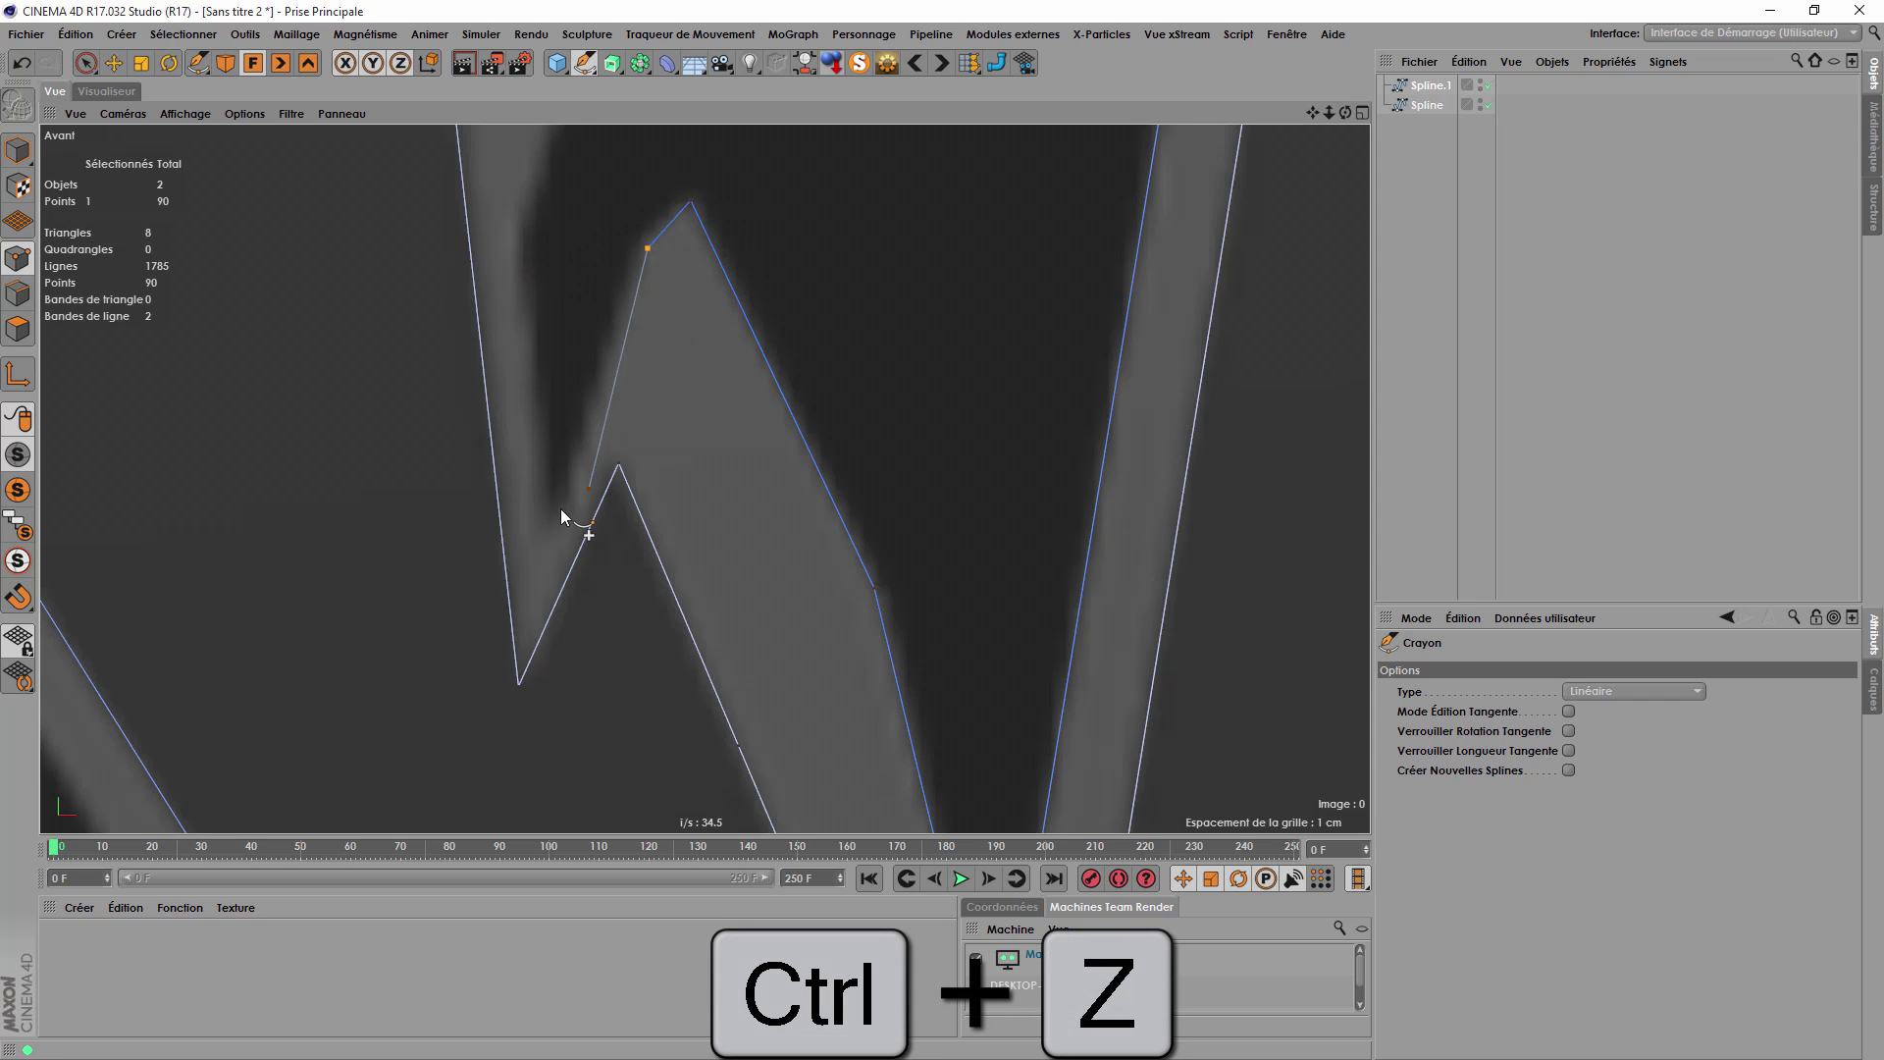
click(554, 516)
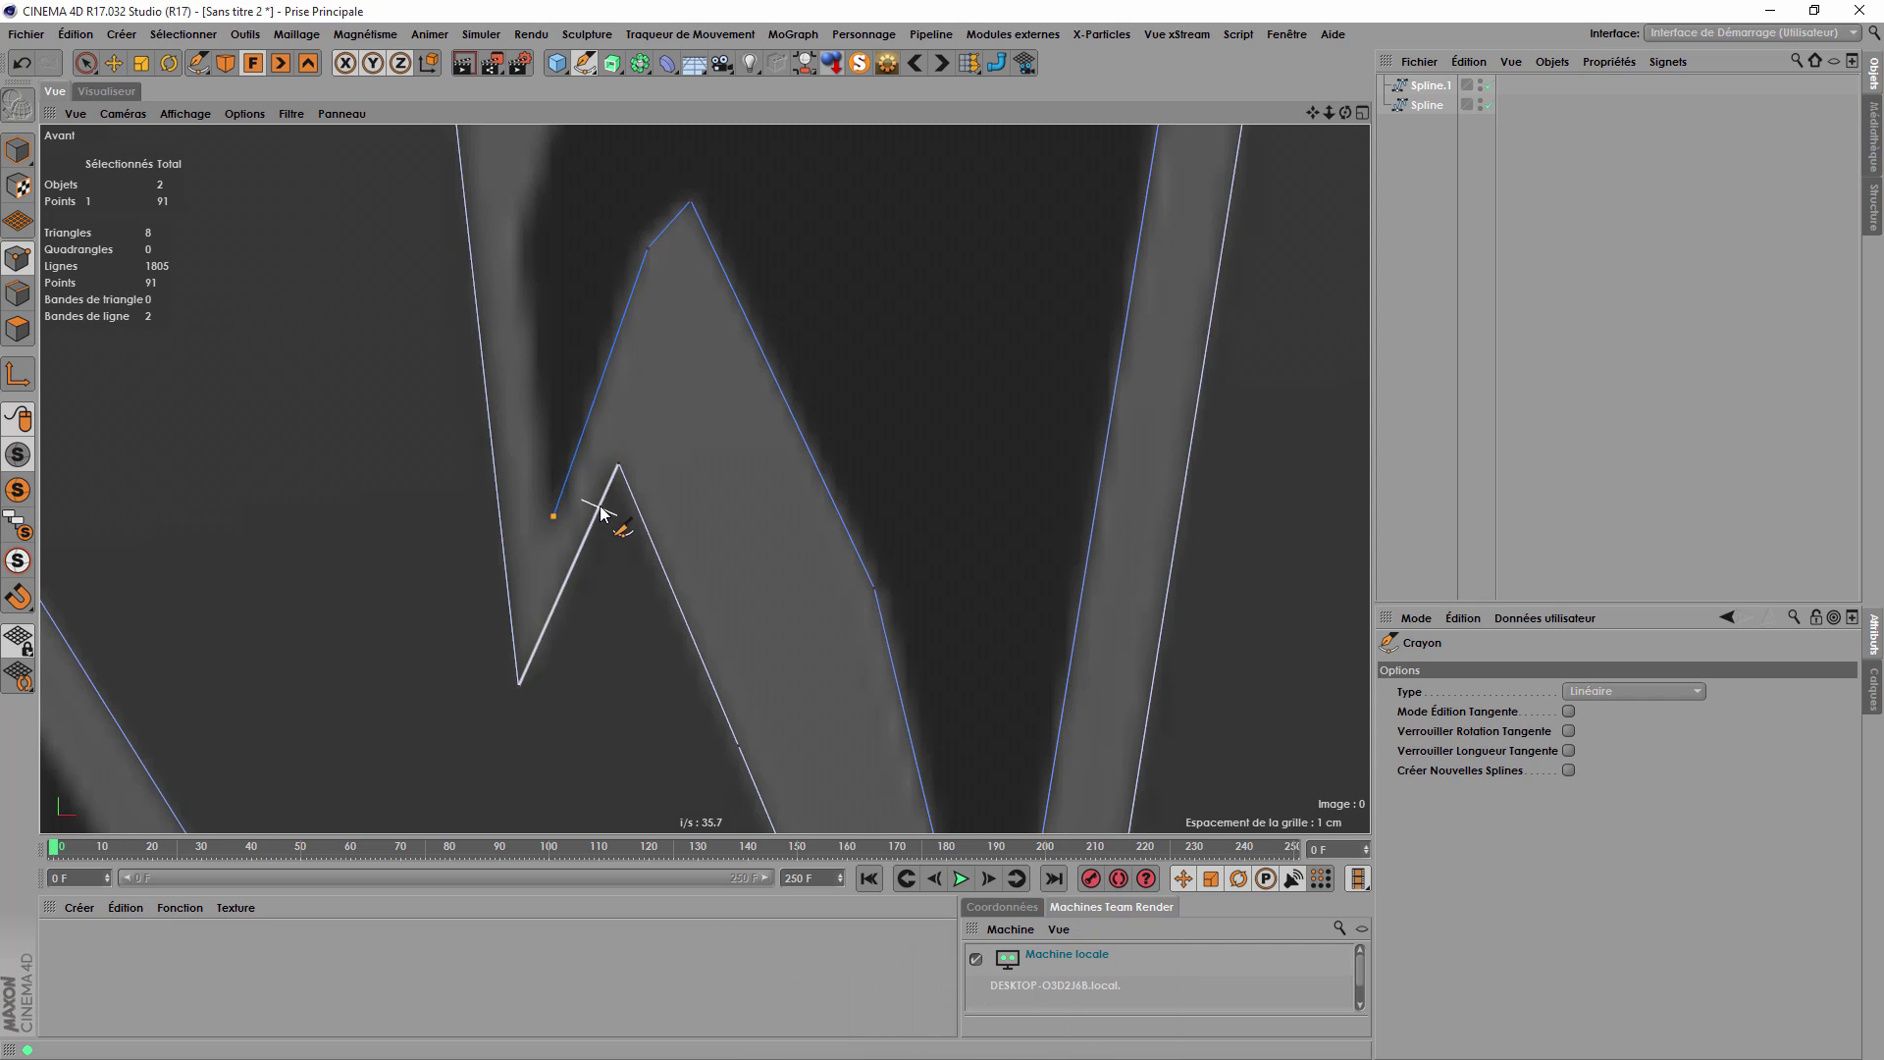
click(1551, 131)
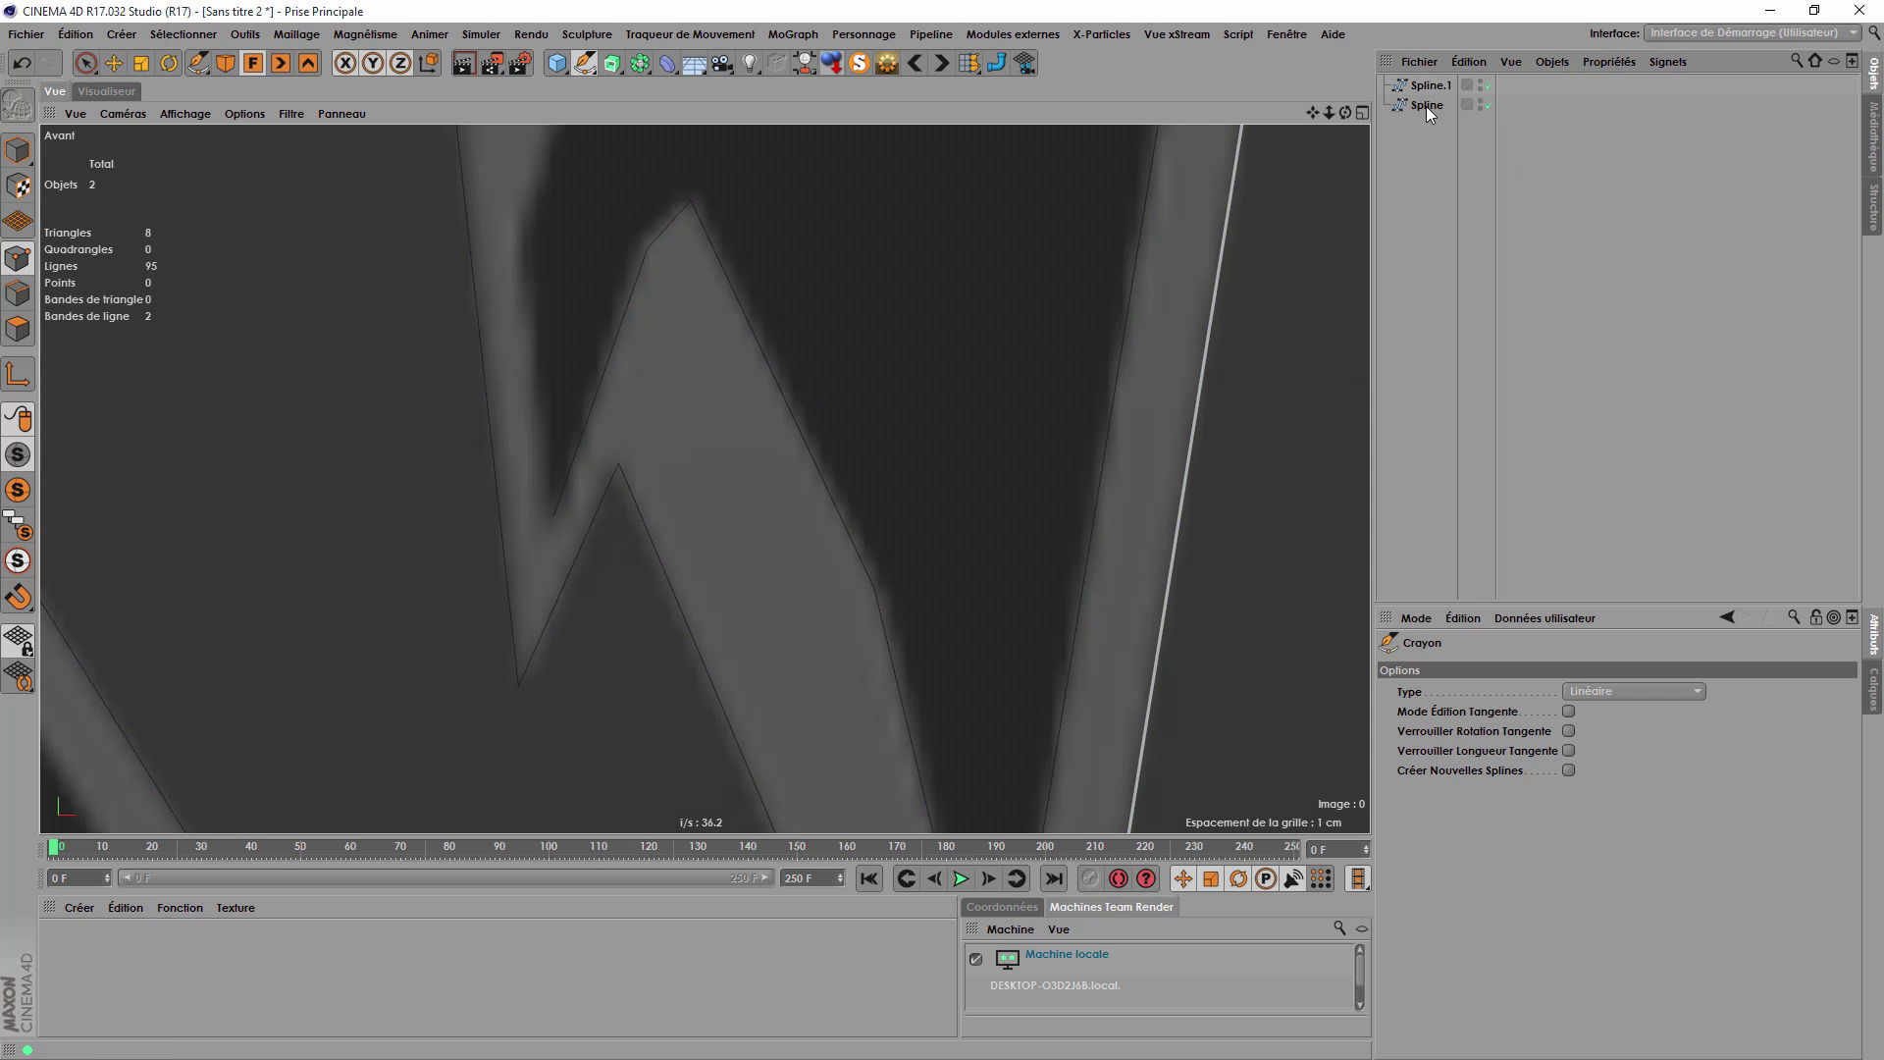
click(1429, 86)
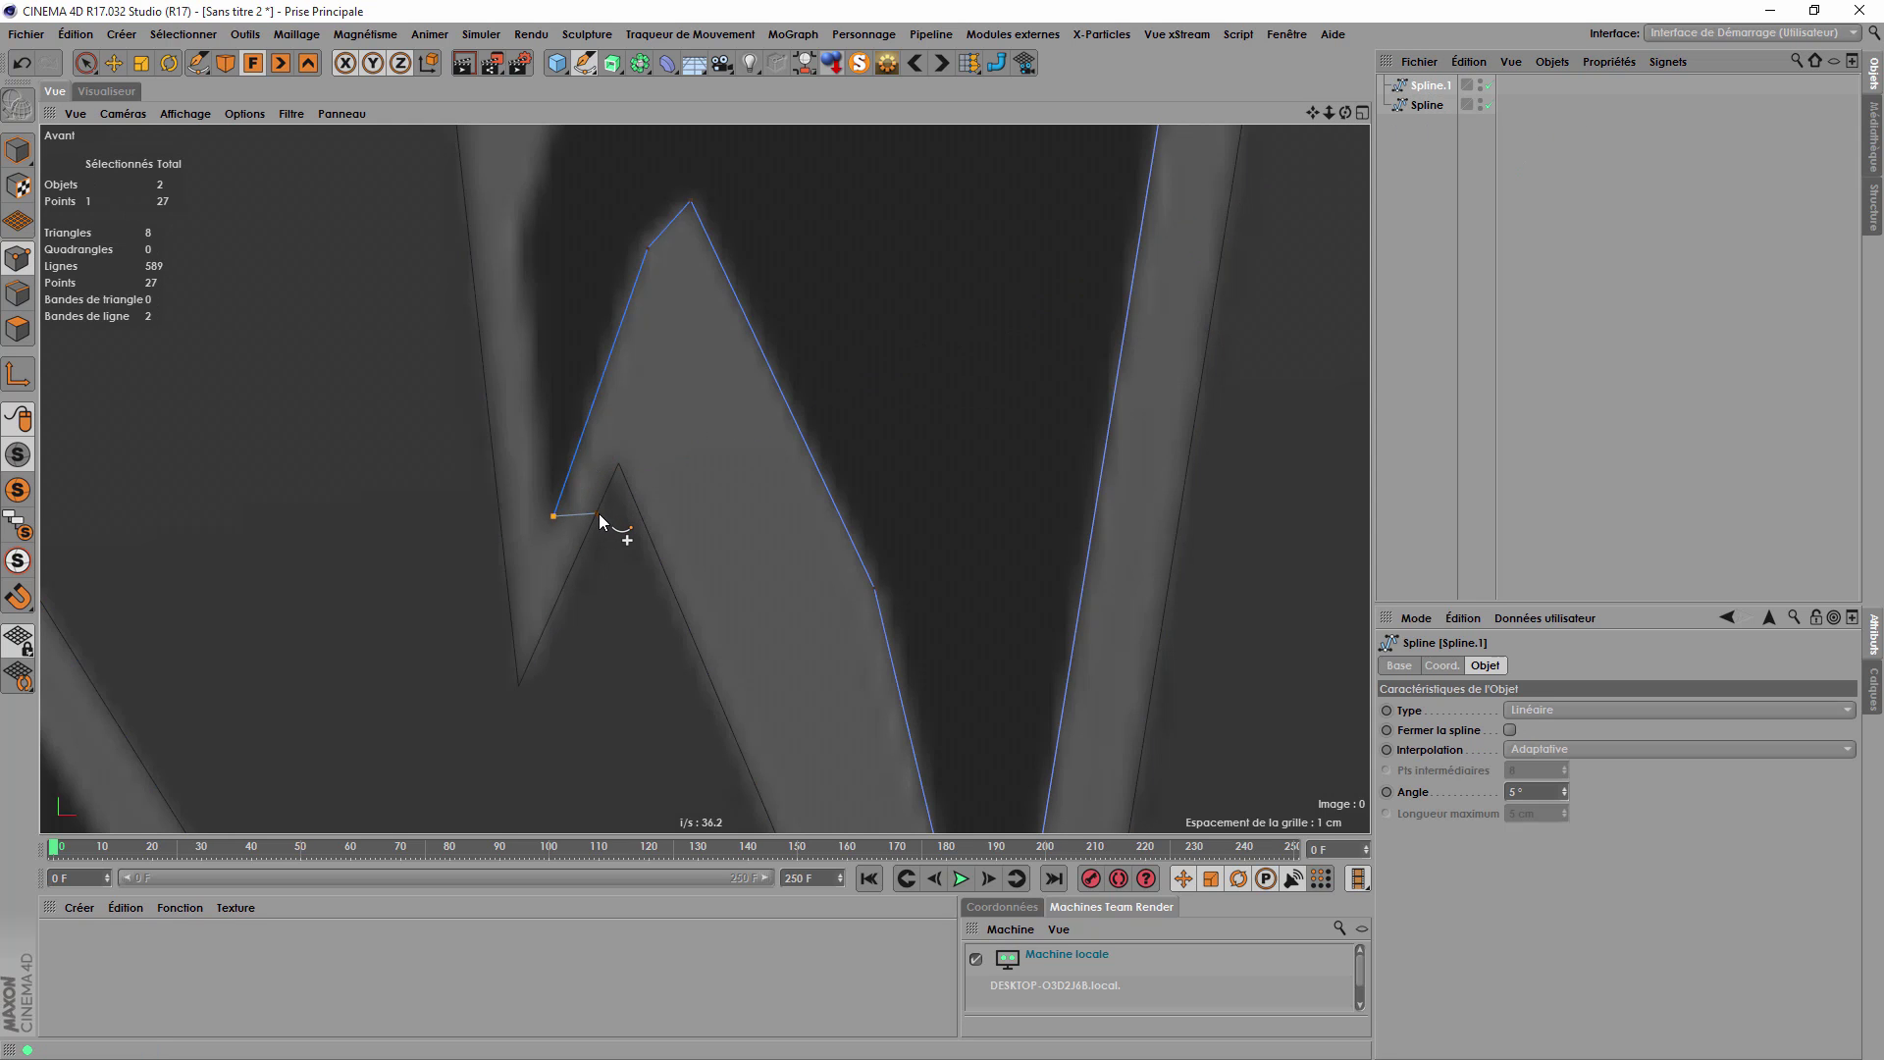
ctrl+click(1428, 105)
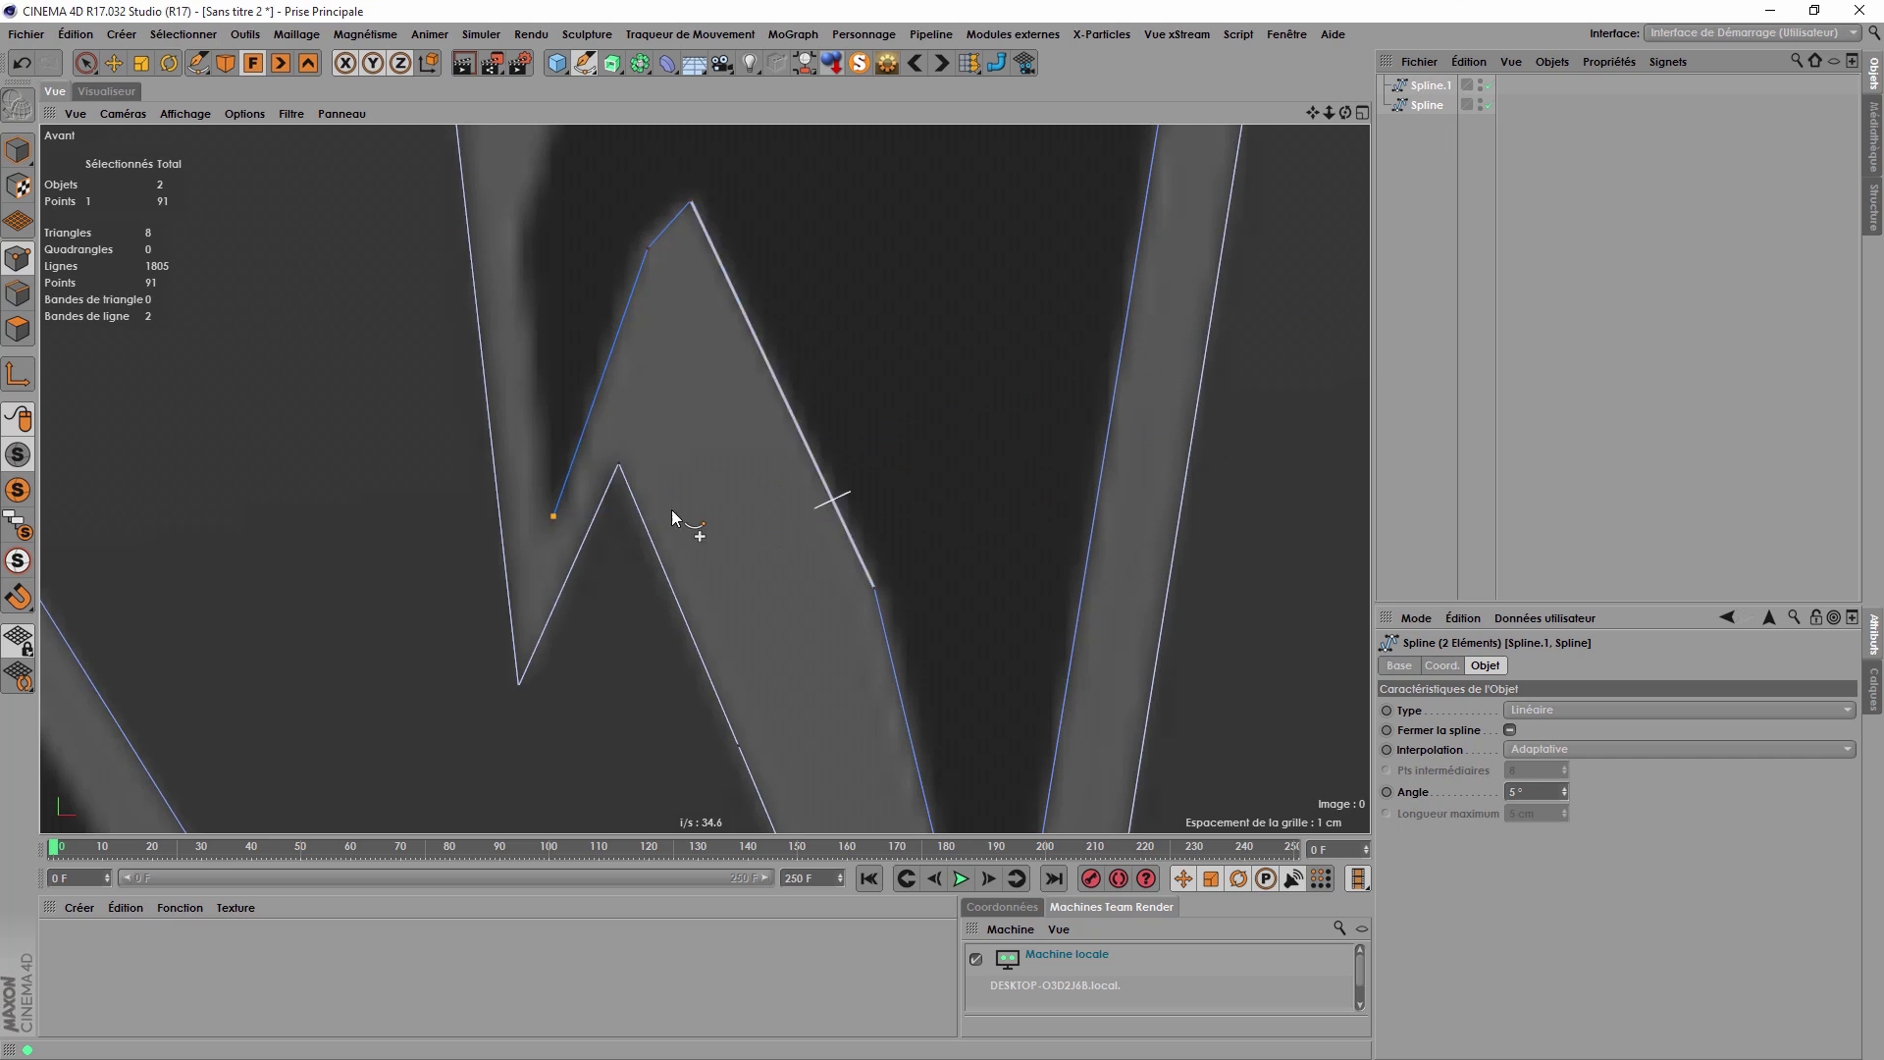
click(600, 504)
Trace the light border from the valley up to the corner above it, and add a point on the M-artwork spline beside that stretch.
click(554, 515)
click(524, 232)
scroll(528, 756, down, 3)
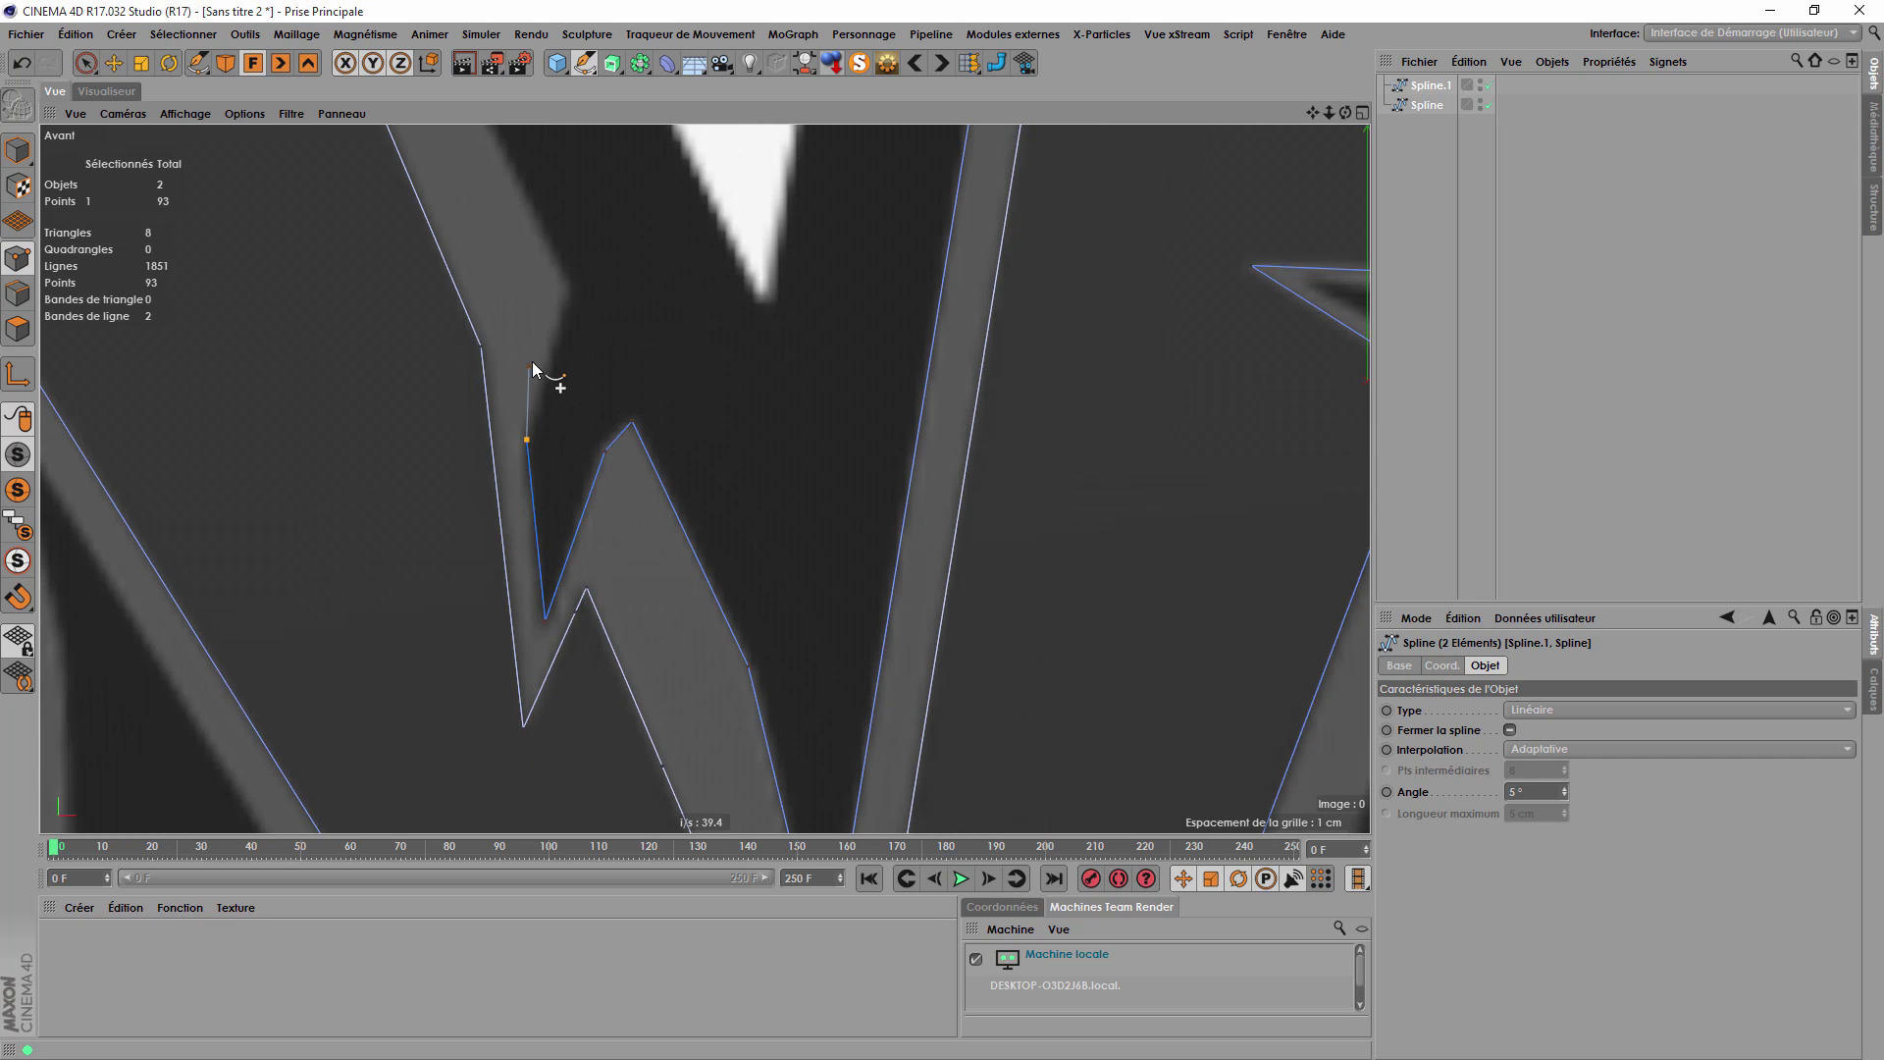
click(567, 284)
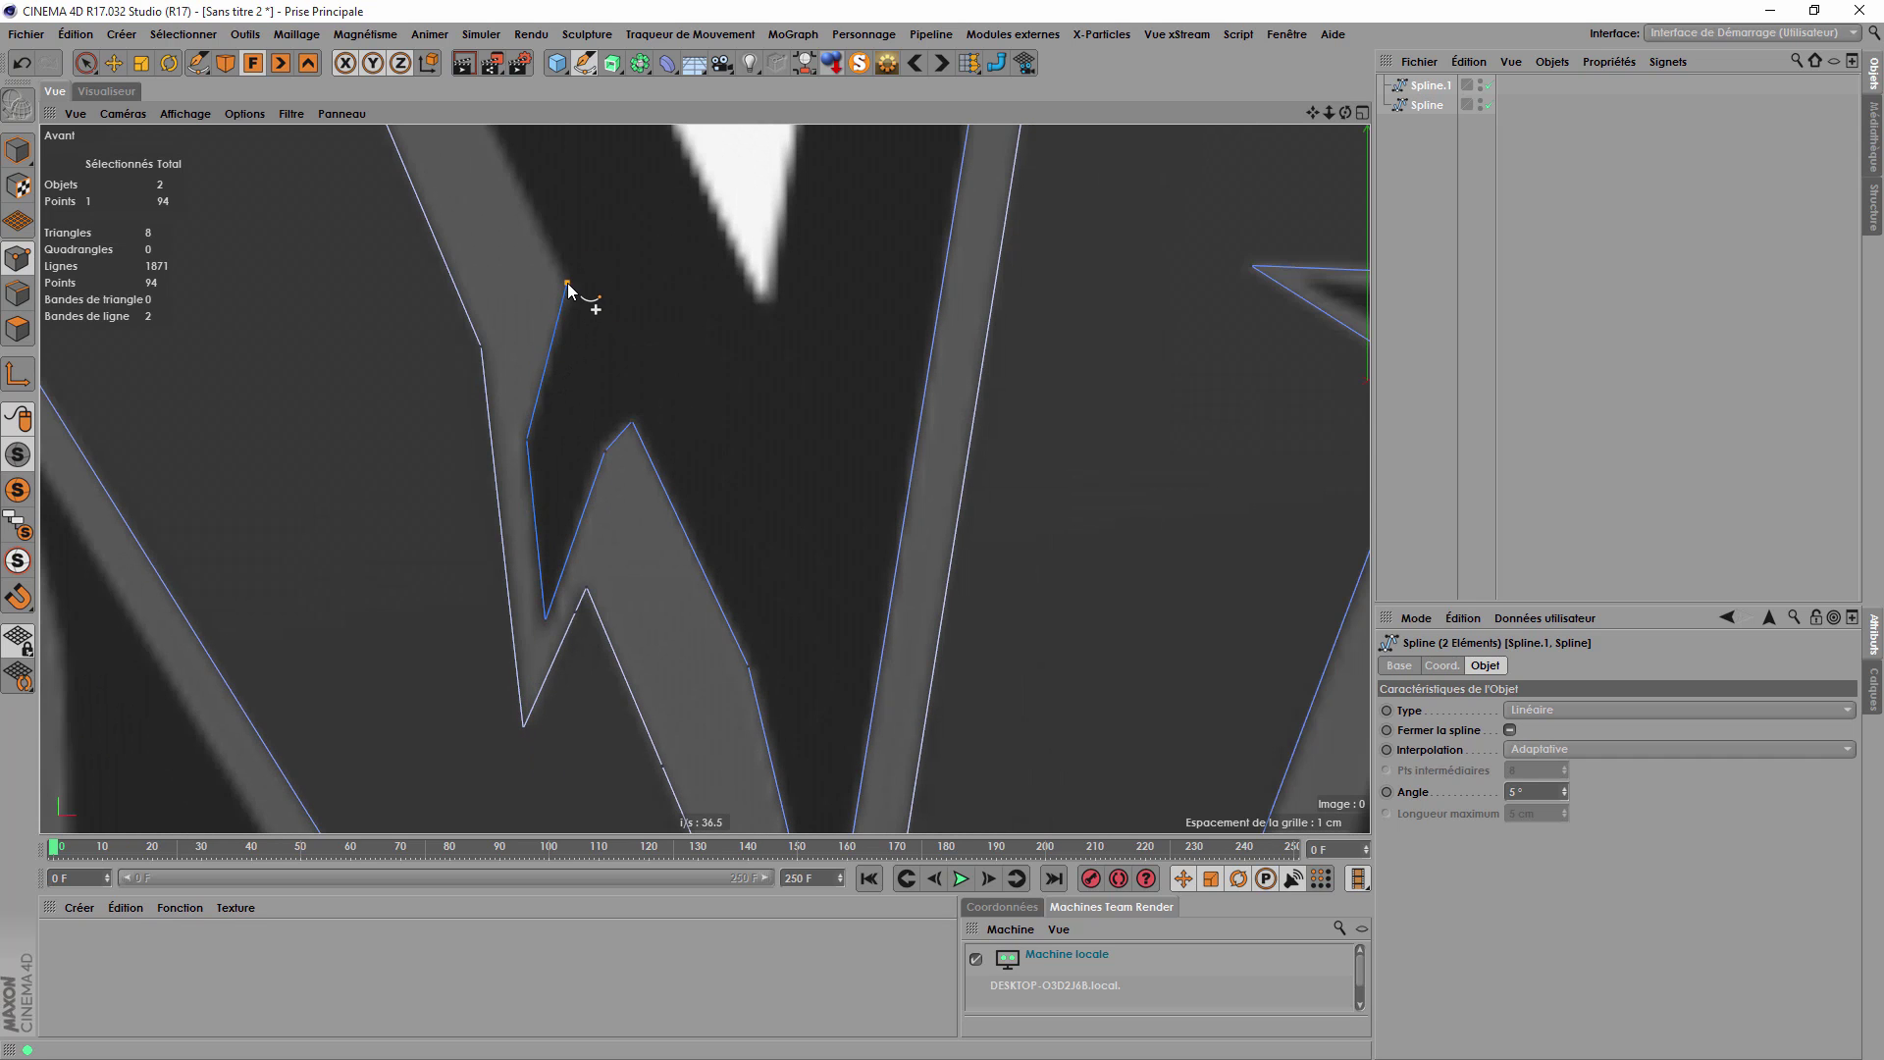
click(491, 447)
scroll(909, 493, down, 4)
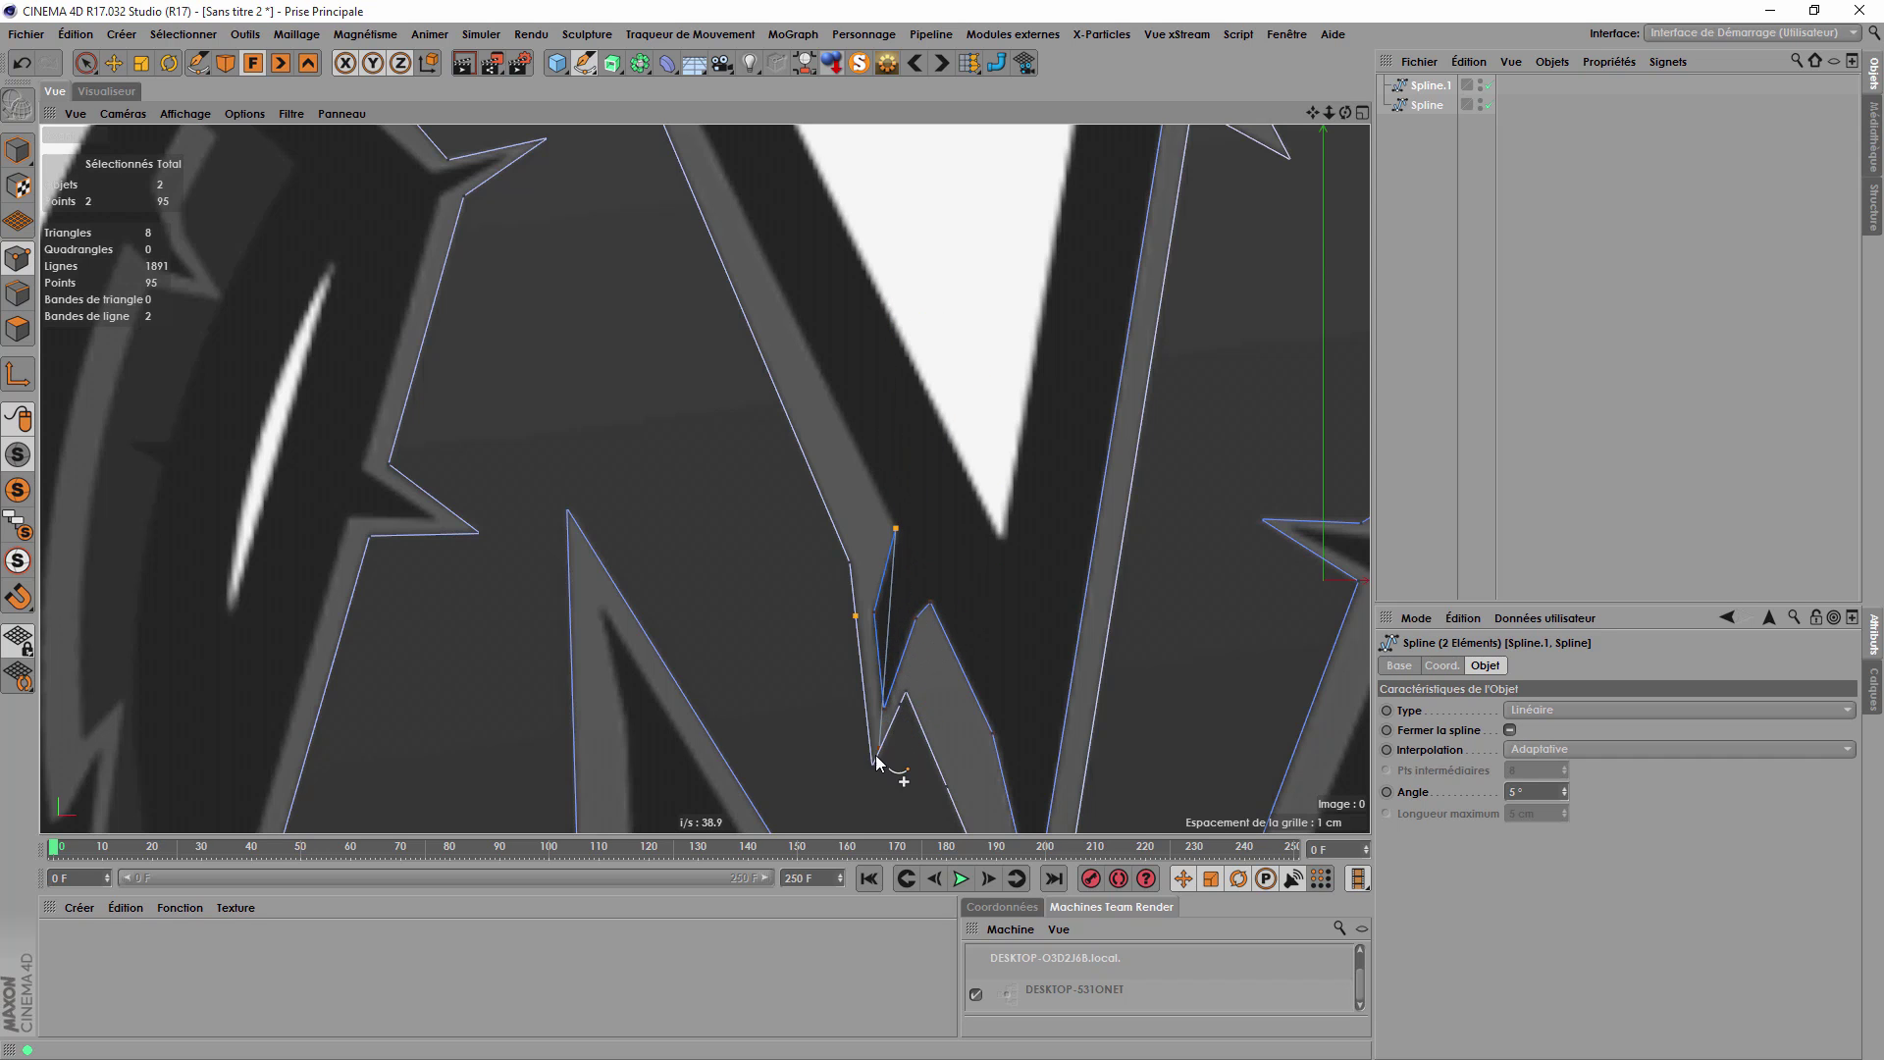
Trace the light border up the left diagonal, across the M's top to its pointed left corner and around the upper-left notch.
scroll(1119, 750, down, 4)
scroll(868, 295, up, 2)
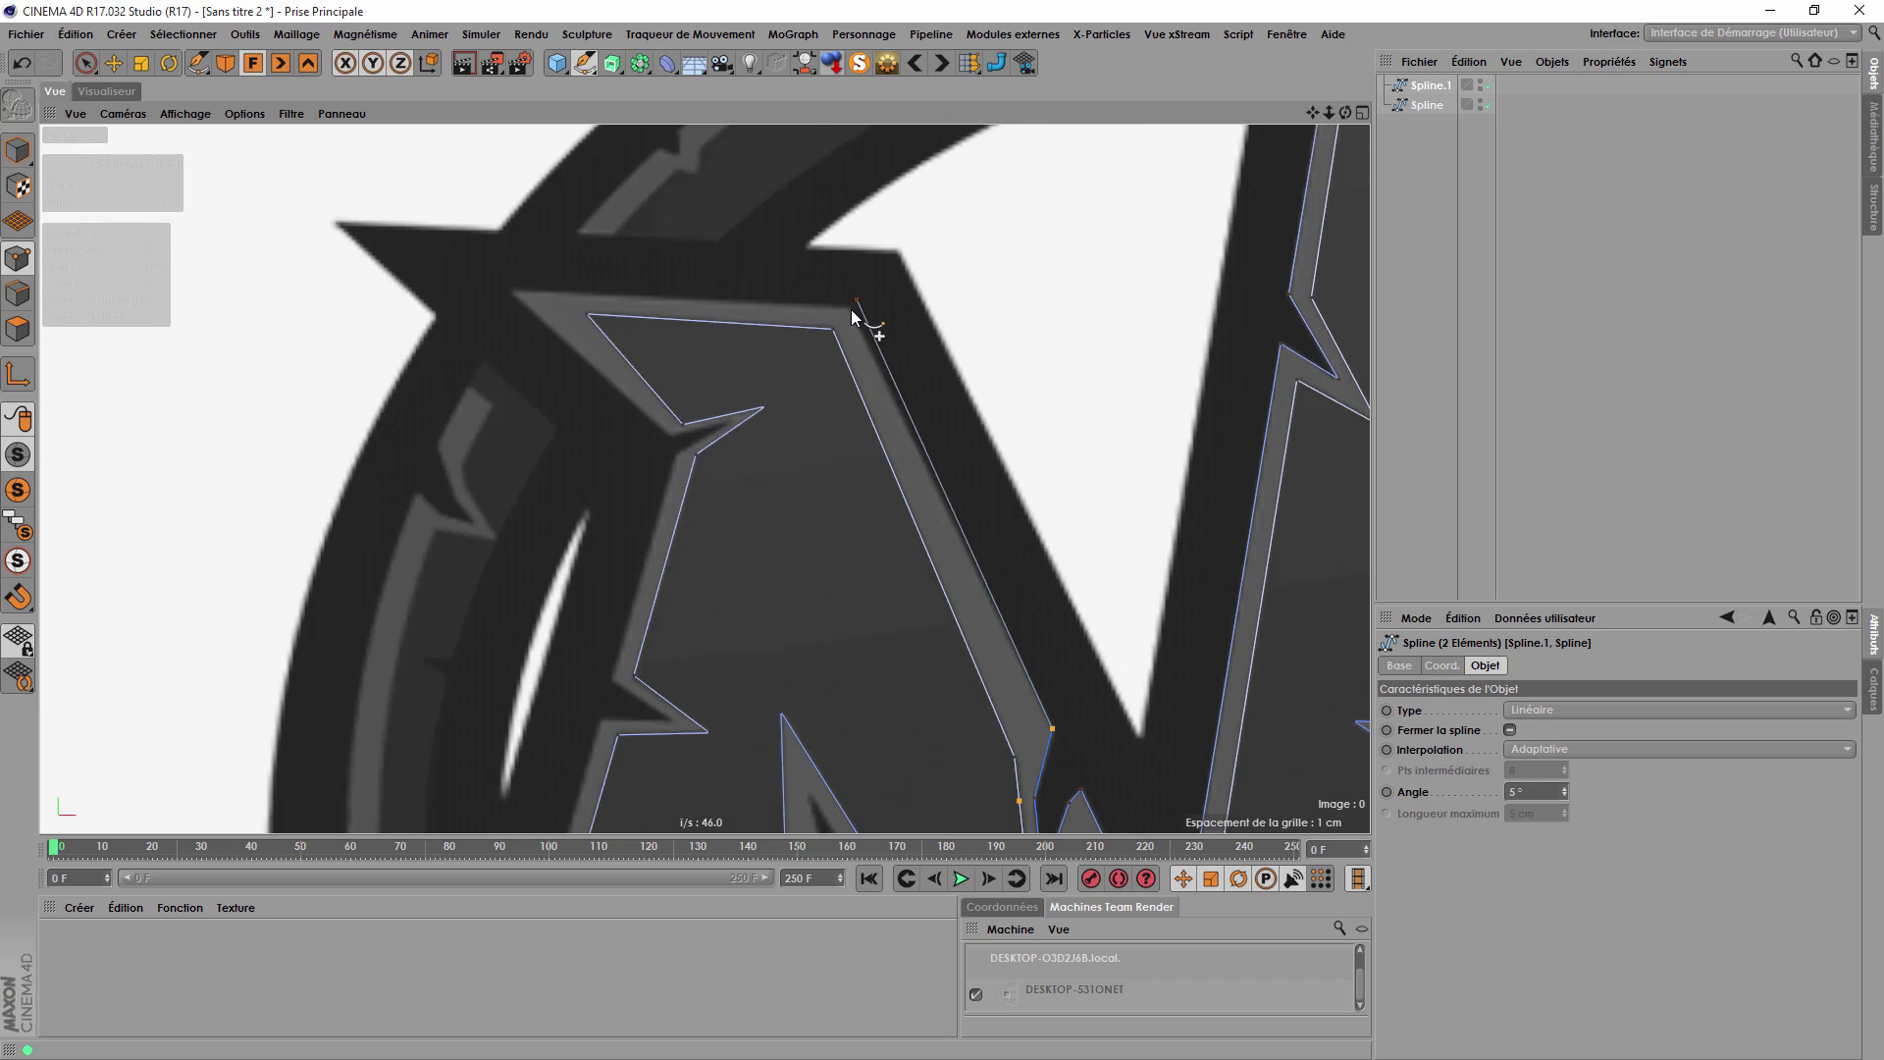
click(851, 309)
click(512, 291)
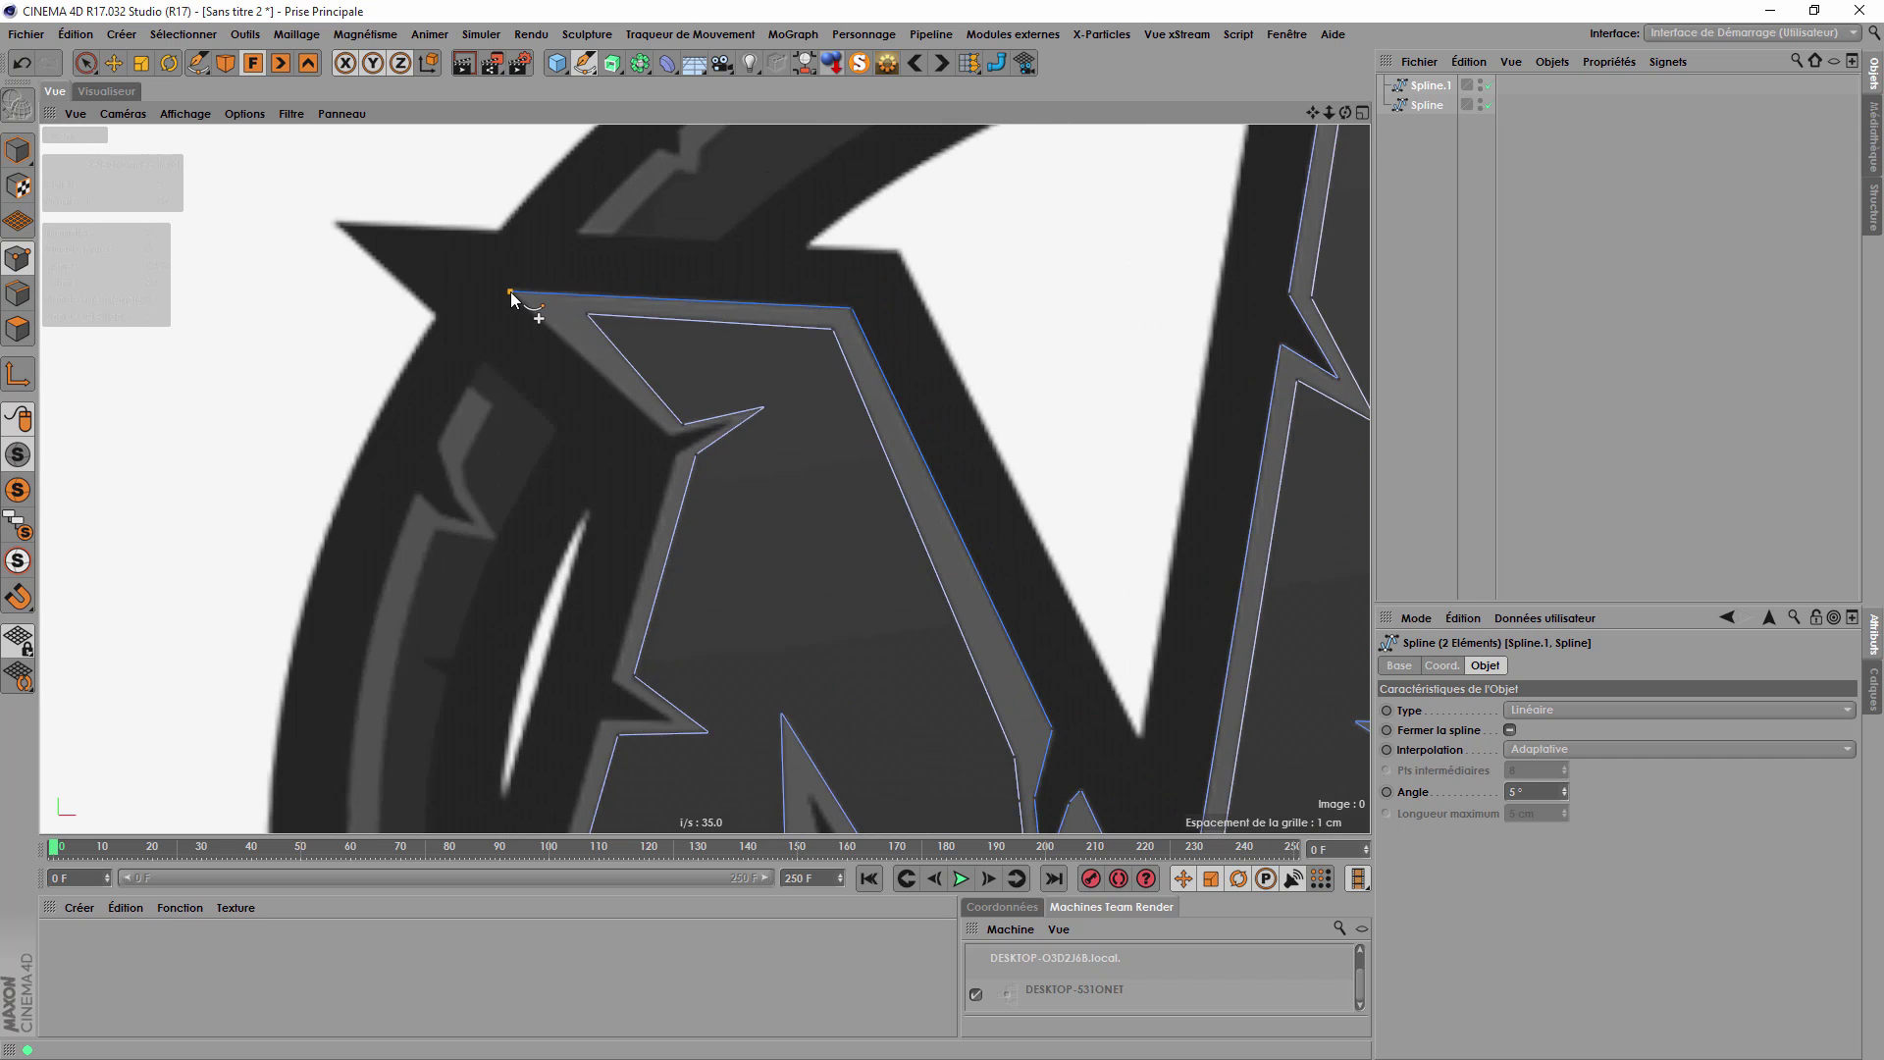
click(671, 434)
scroll(673, 436, up, 3)
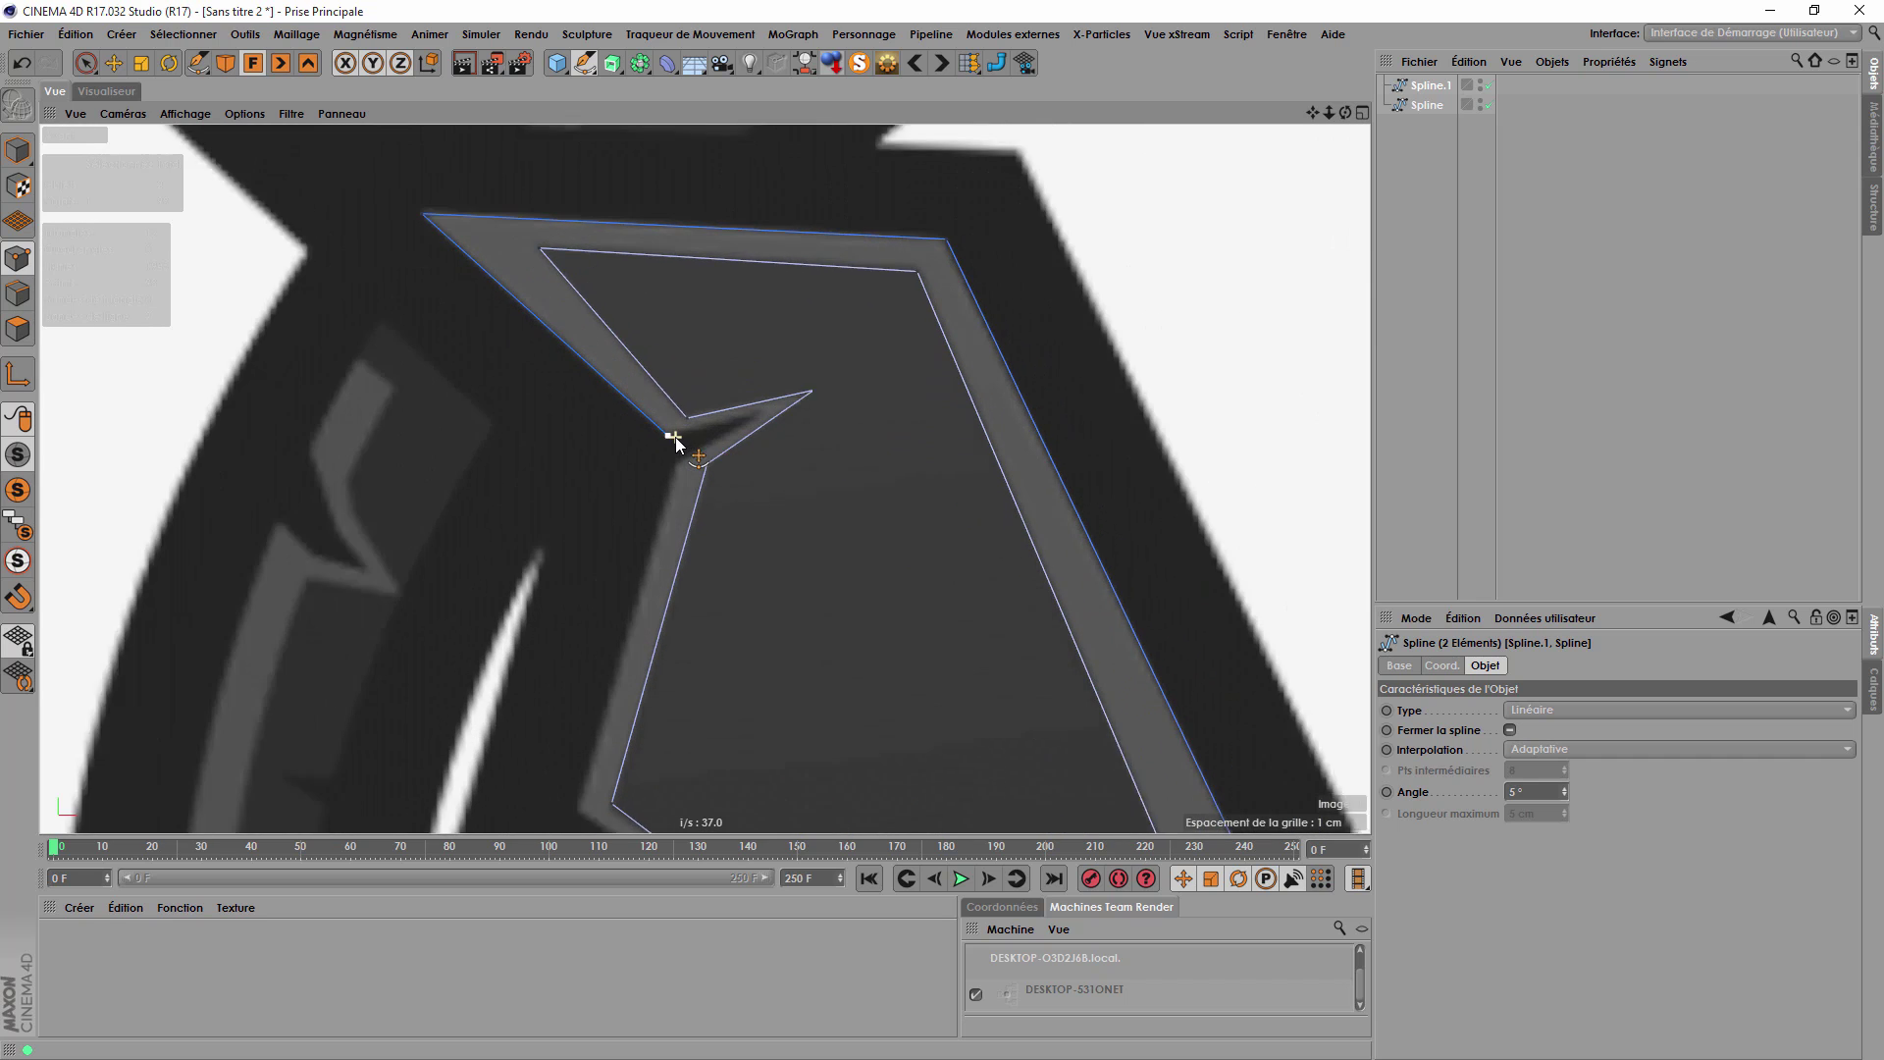
click(775, 406)
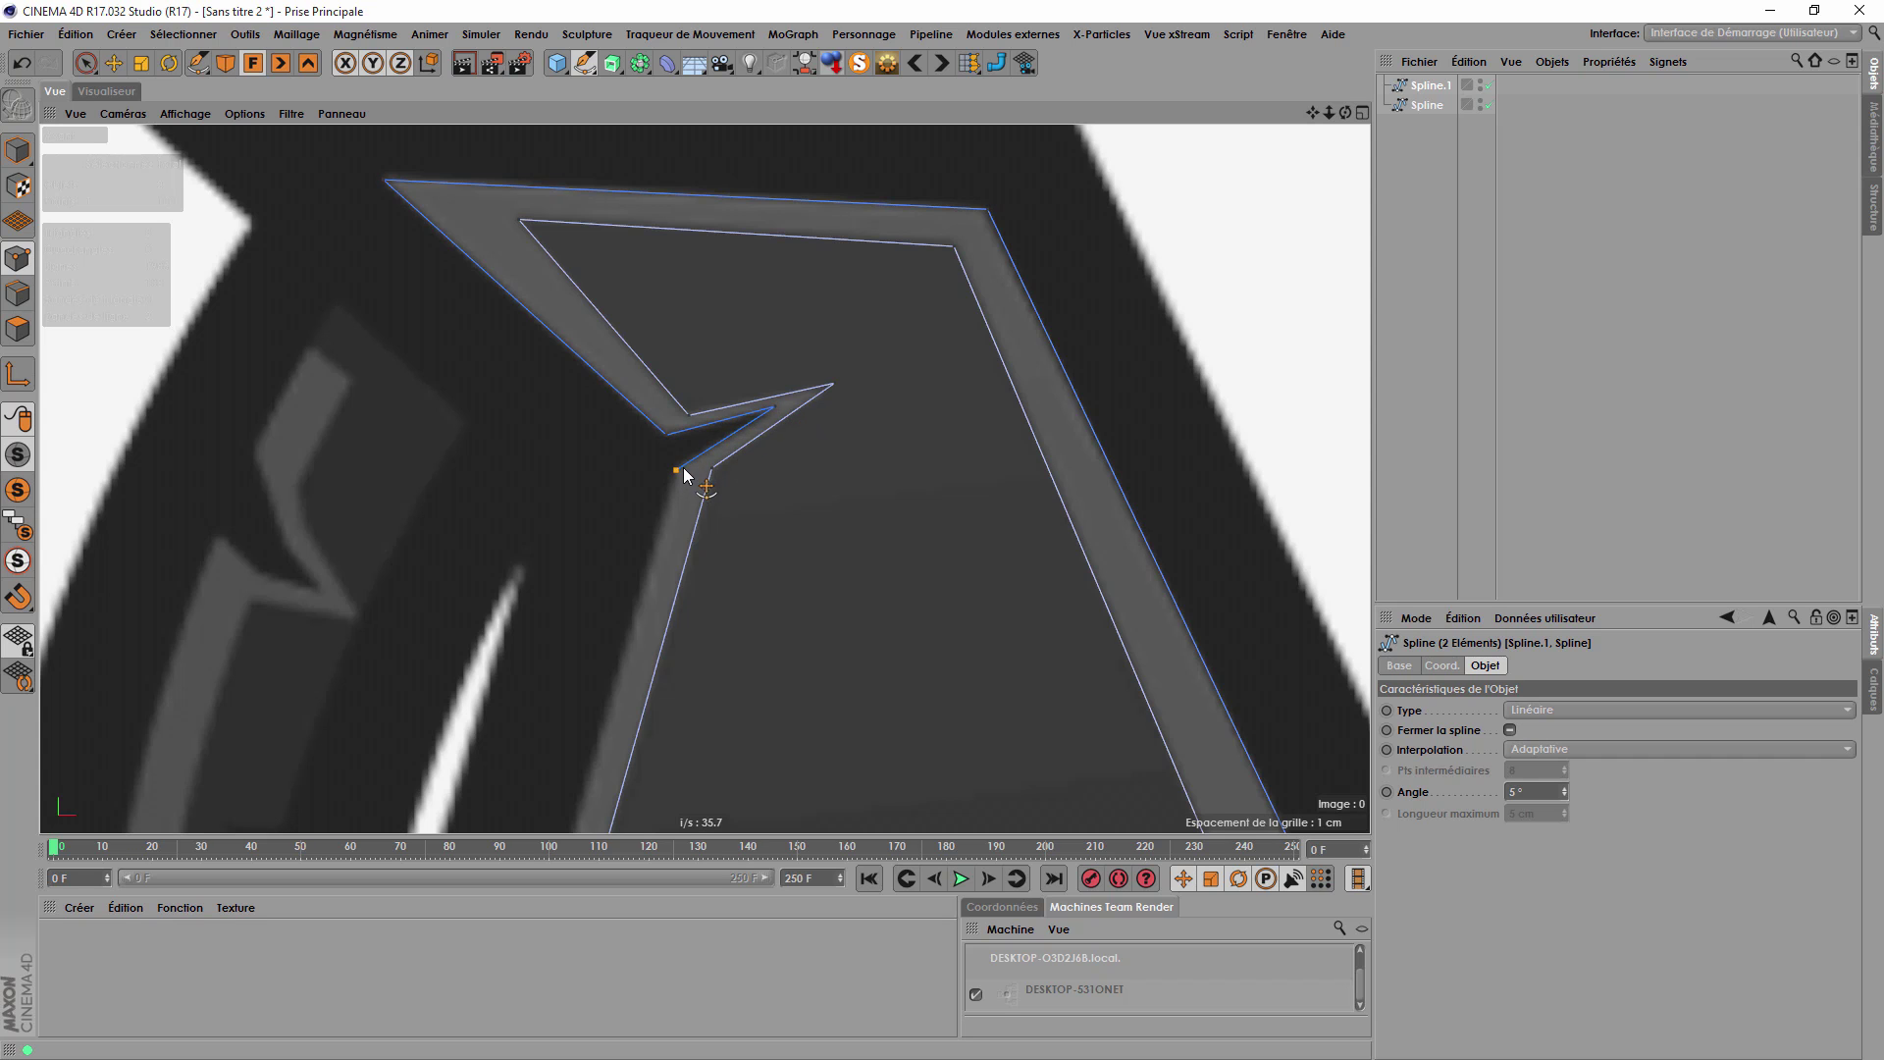
click(676, 470)
Trace the light border down the left leg's outer edge and around its second notch.
scroll(1070, 194, down, 3)
scroll(826, 552, up, 3)
click(757, 618)
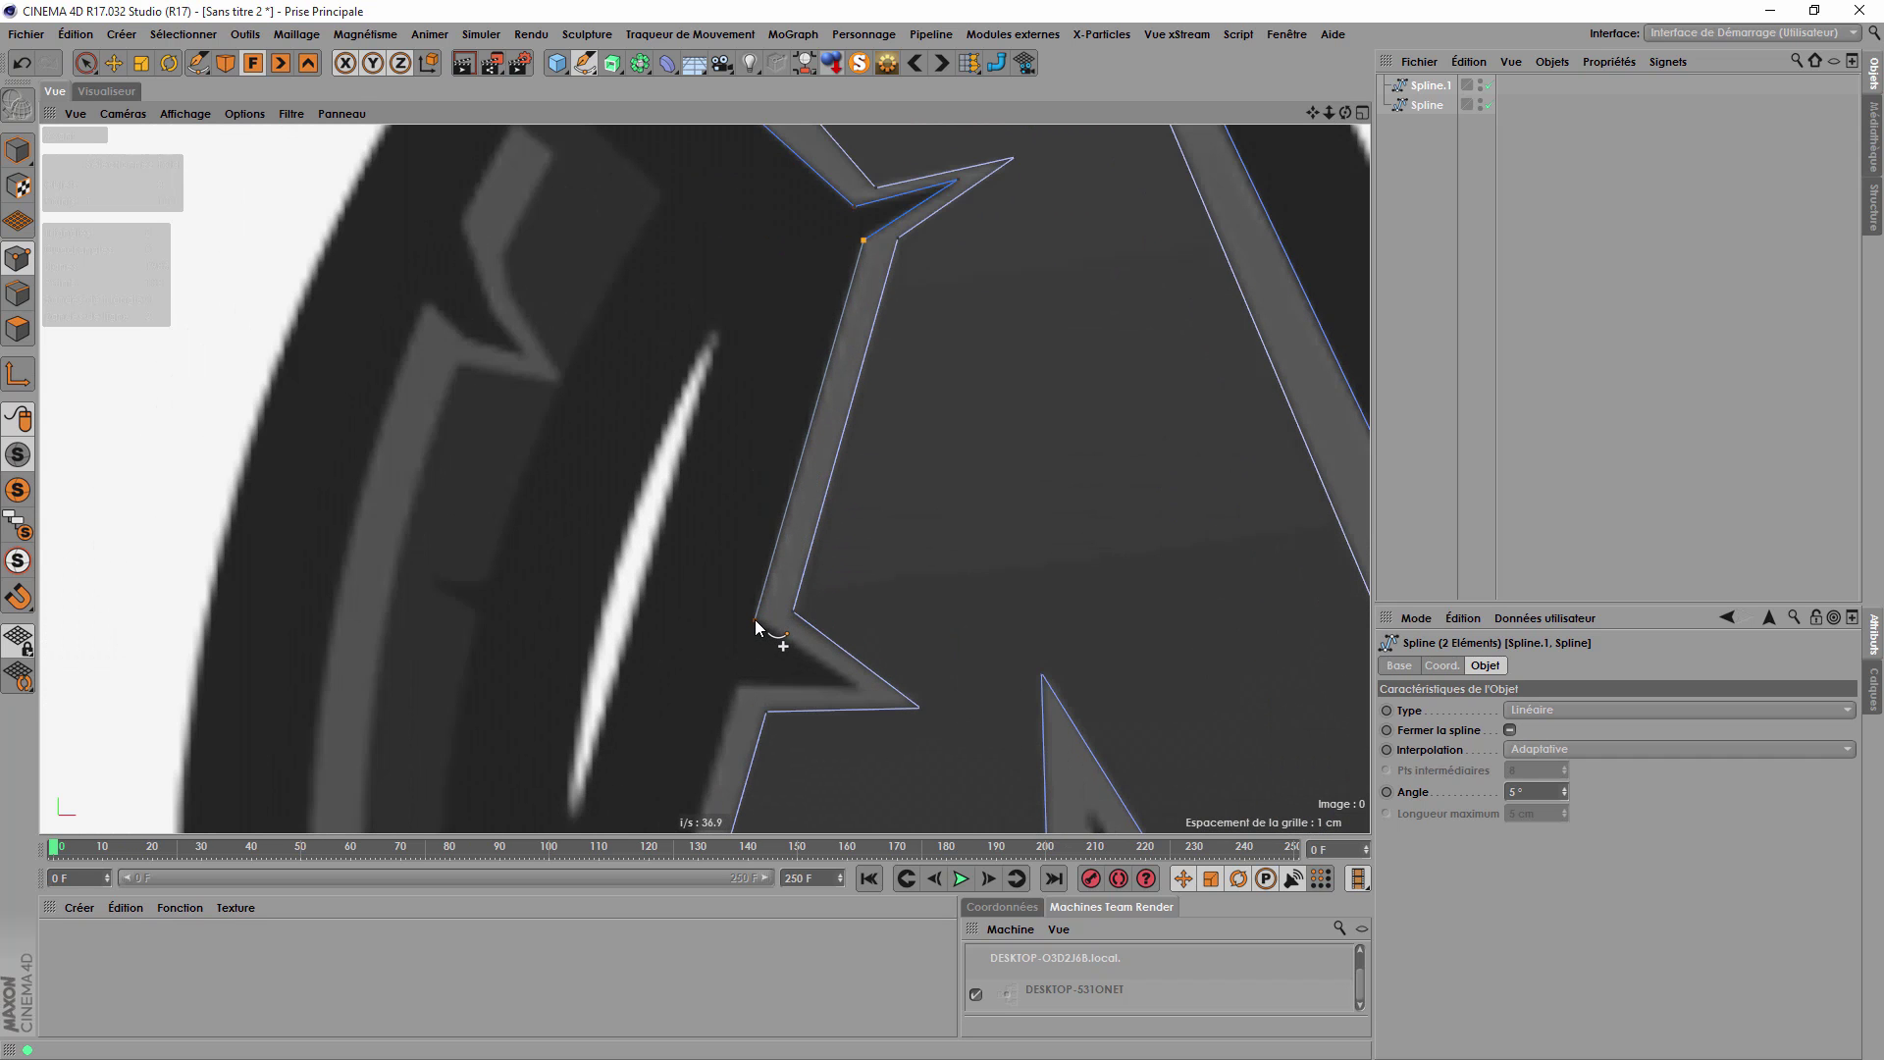
click(738, 687)
Trace the light border down to the left leg's lowest outer notch and around its inner tip.
scroll(944, 545, down, 3)
scroll(769, 304, down, 3)
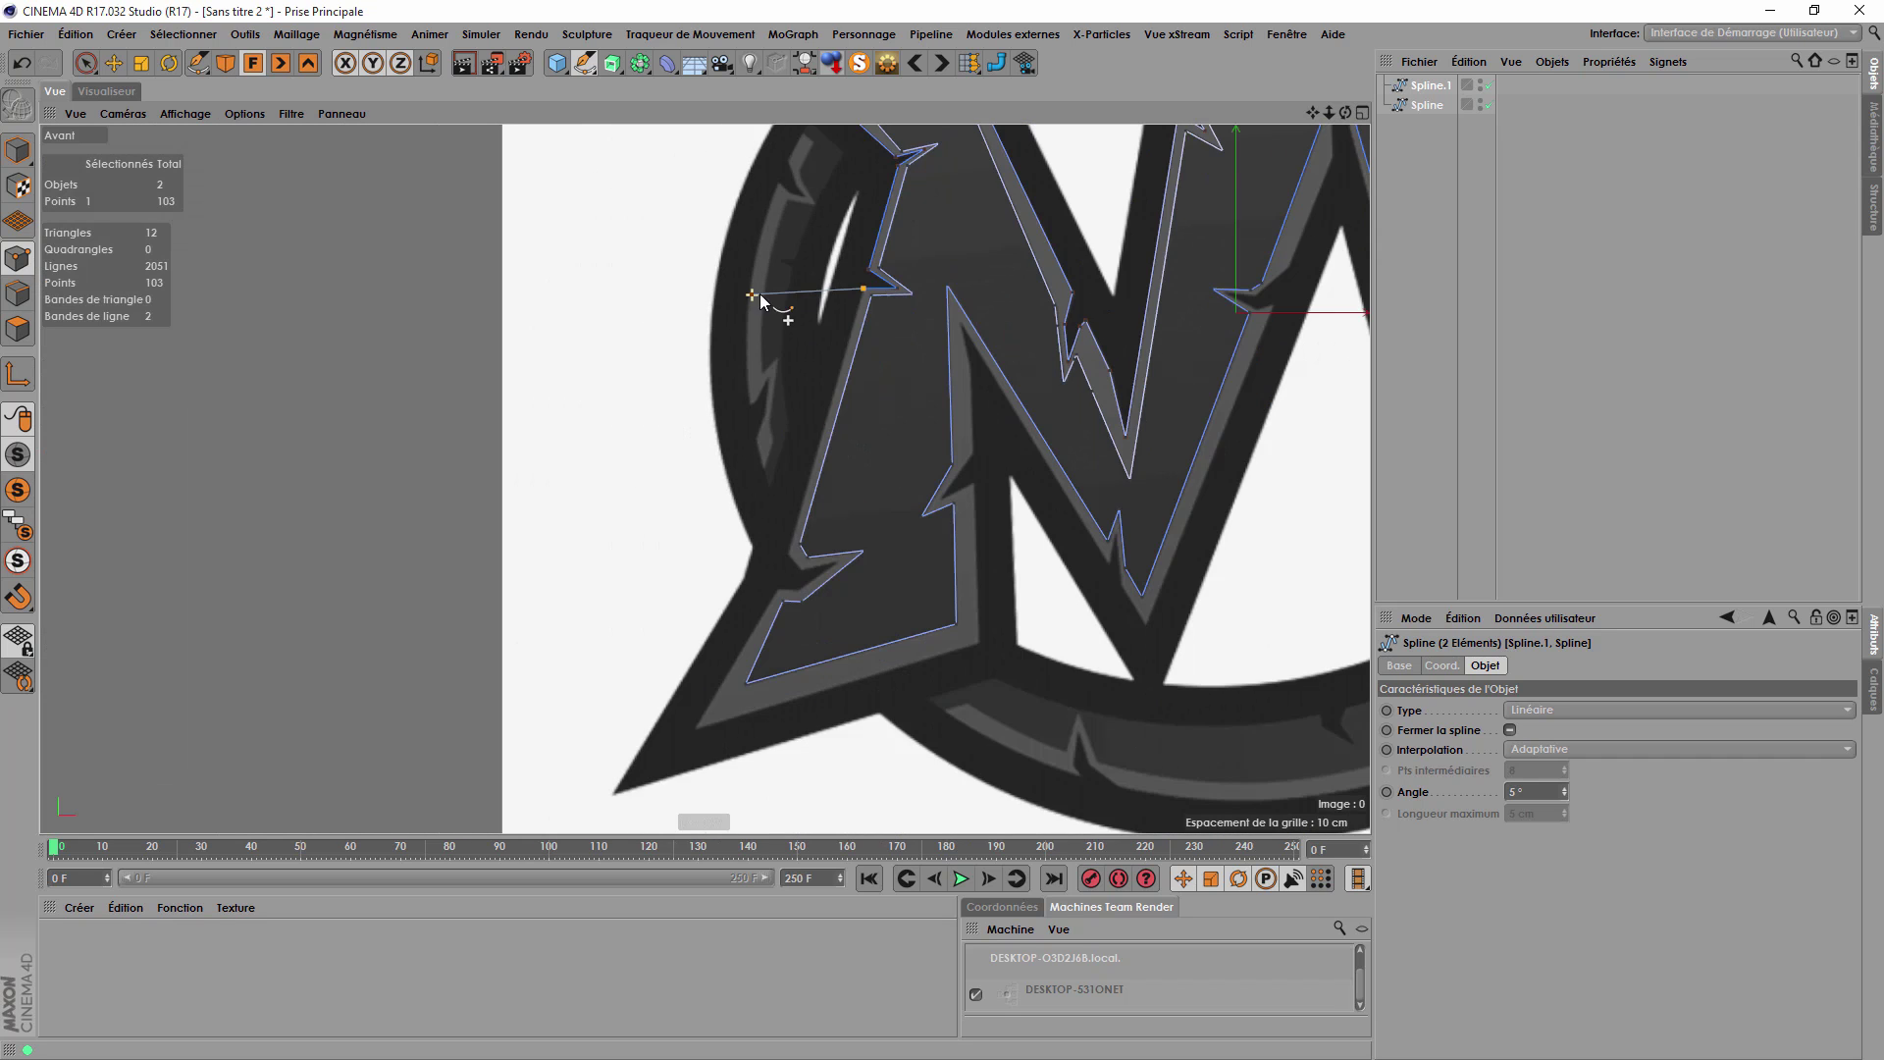
scroll(801, 572, up, 4)
scroll(800, 572, up, 3)
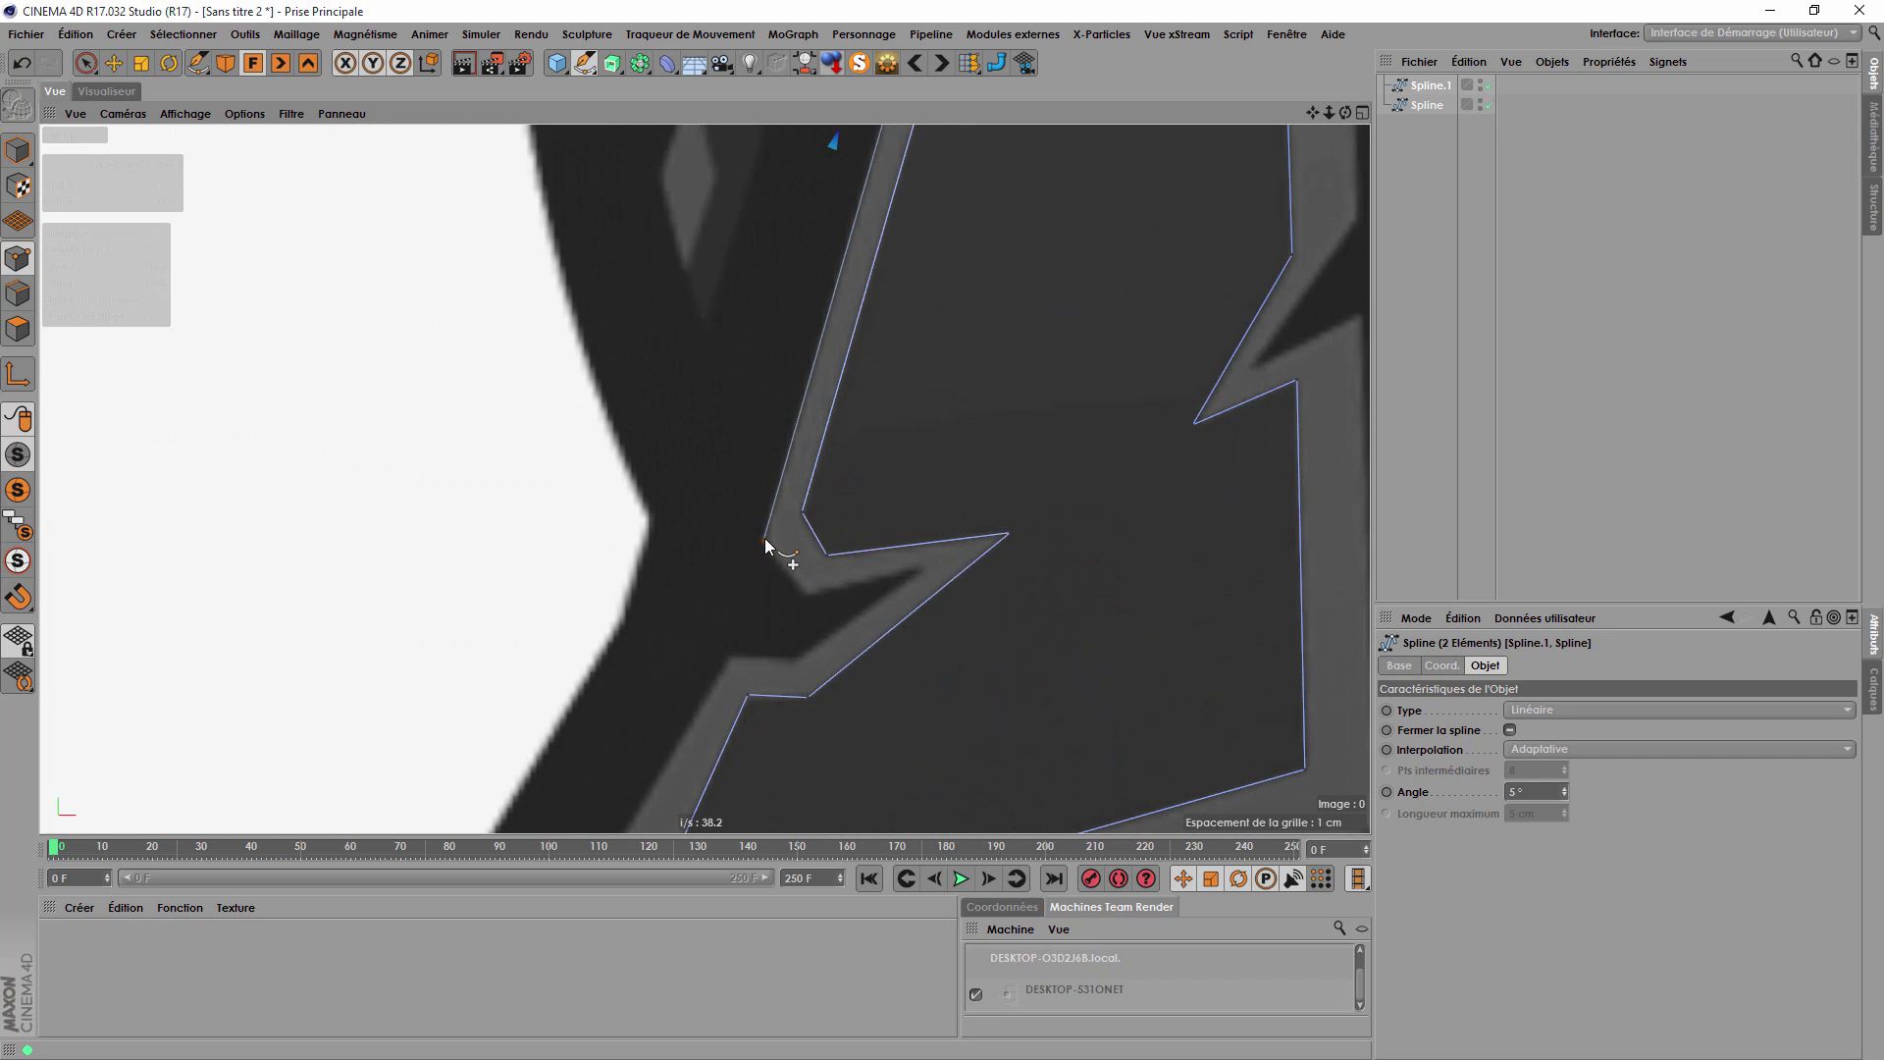
click(808, 592)
click(928, 565)
click(798, 665)
click(728, 658)
Trace the light border to the left leg's bottom spike and across to its bottom inner corner.
scroll(1031, 261, down, 3)
scroll(863, 534, up, 3)
click(710, 642)
scroll(709, 644, down, 3)
click(776, 562)
Trace the light border up the left leg's inner edge and around the notch there, nudging the notch's lower corner point into place.
click(768, 343)
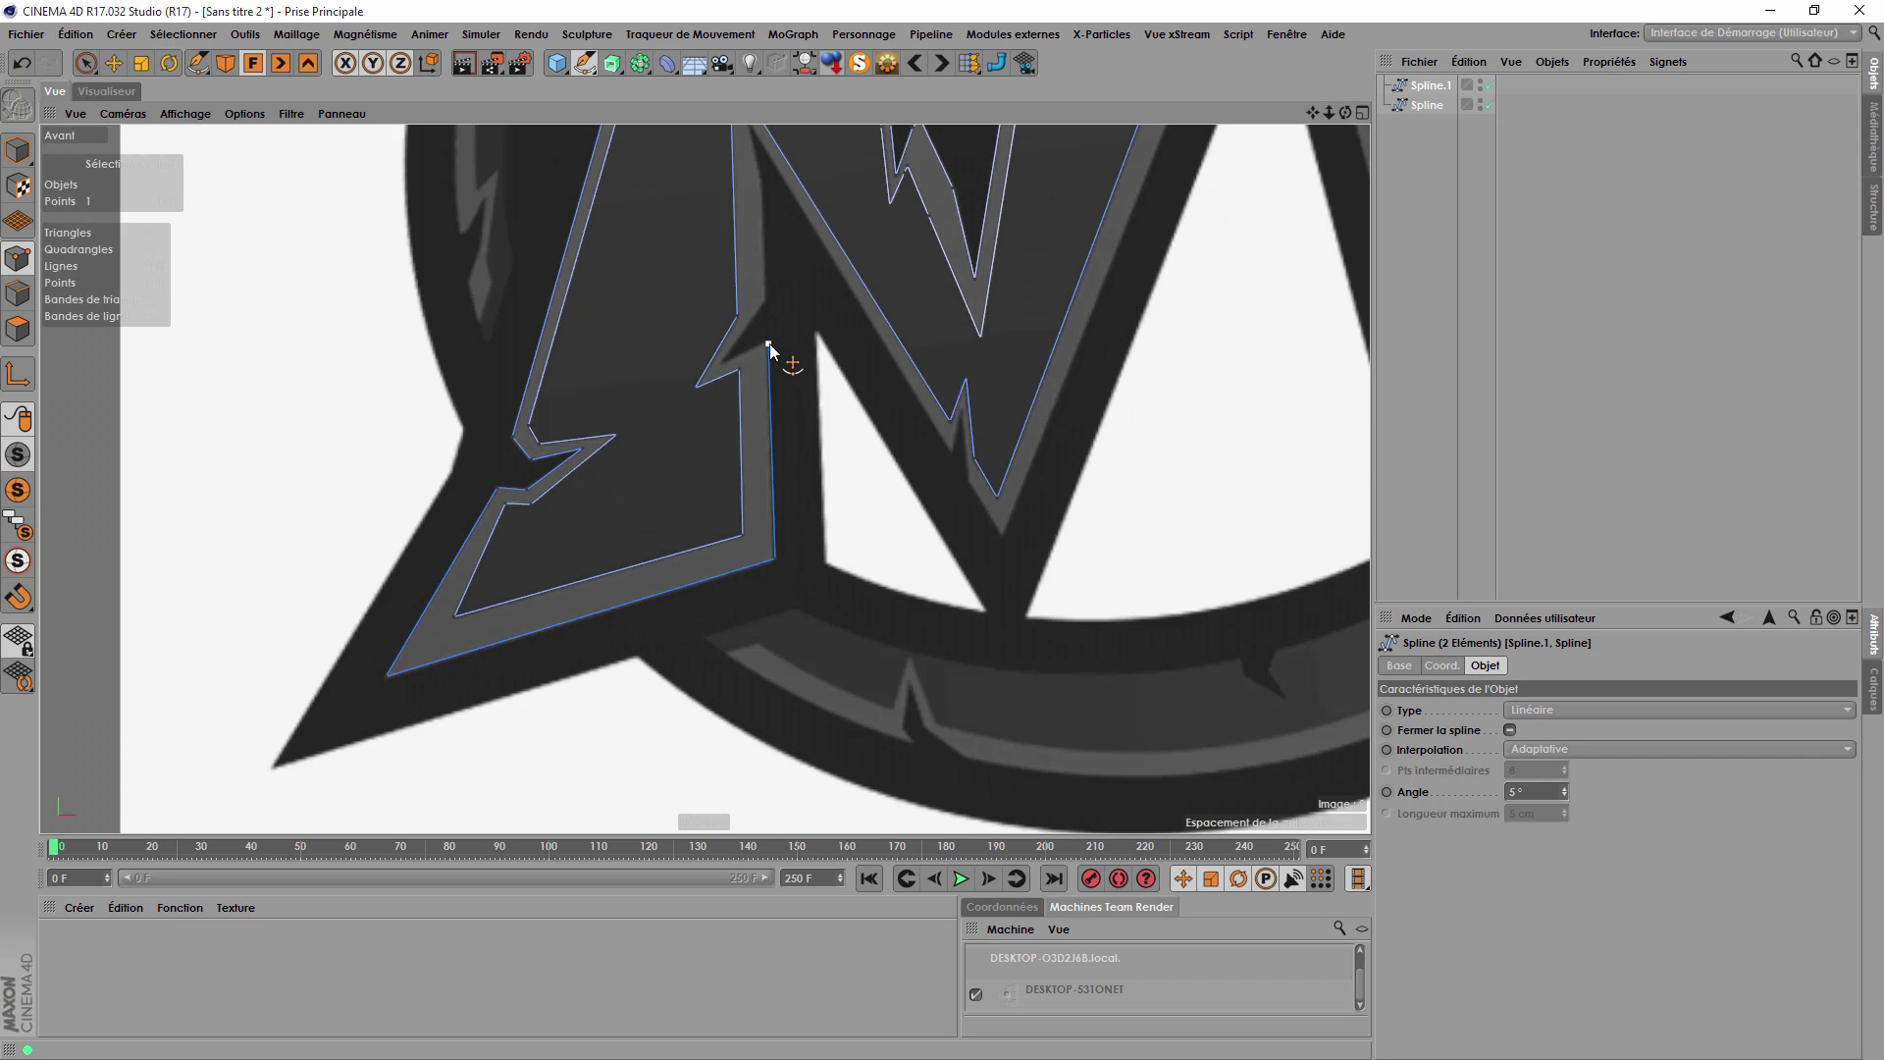
scroll(768, 343, up, 4)
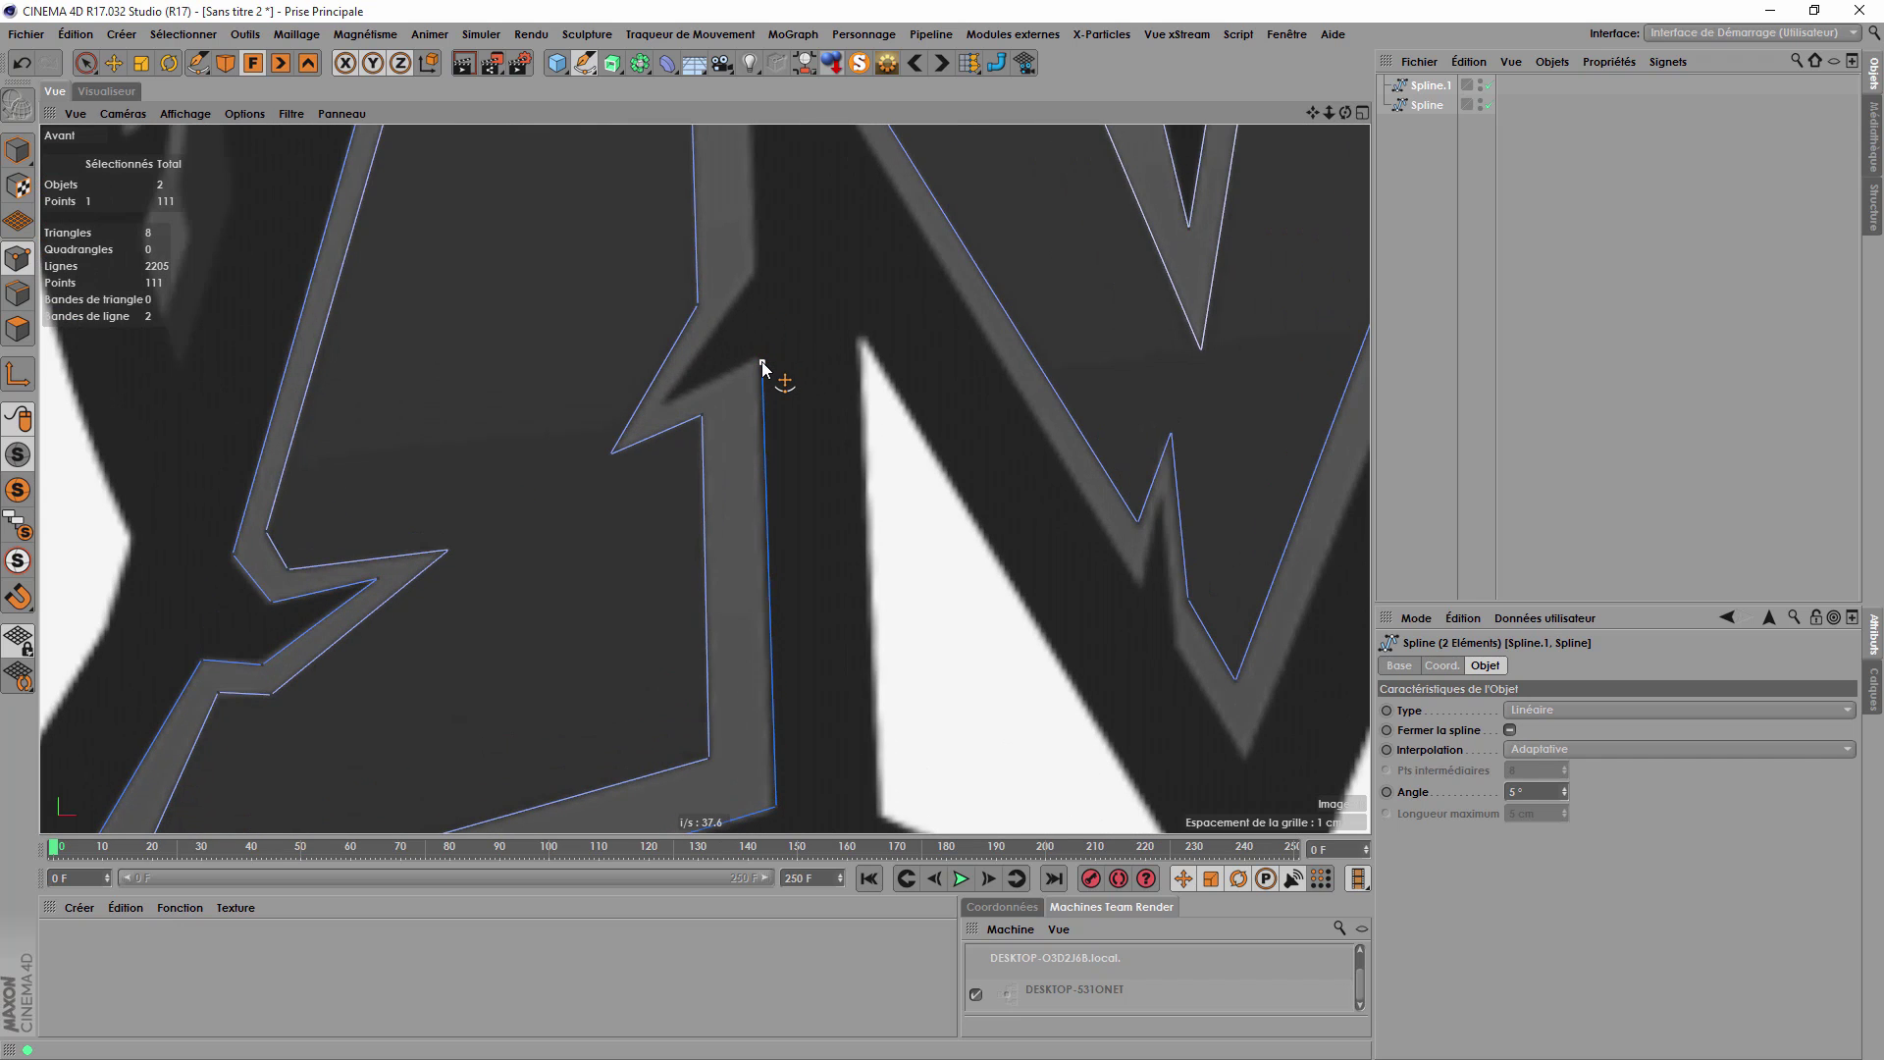
drag(761, 362, 757, 360)
click(662, 406)
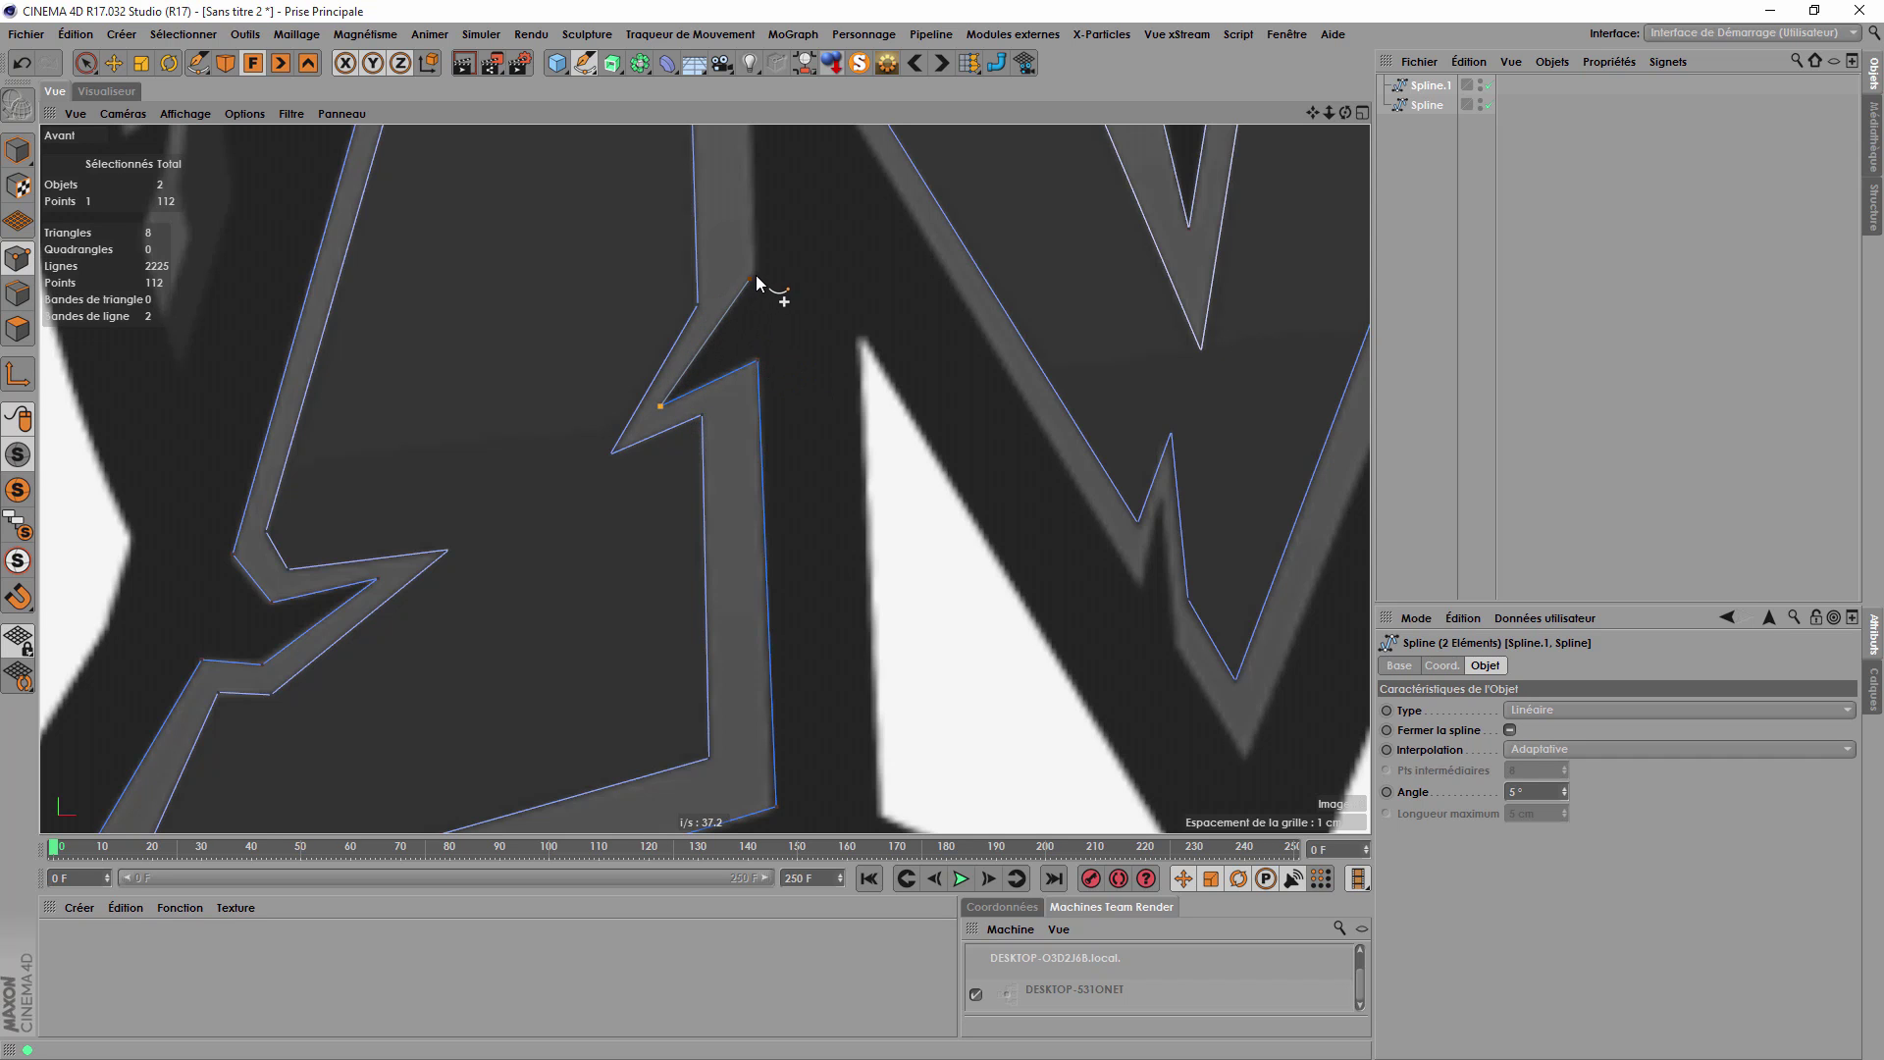
click(755, 280)
Trace the light border up to the tip between left leg and diagonal, adding a point on the M-artwork spline opposite the bend.
scroll(698, 530, down, 3)
scroll(715, 490, up, 3)
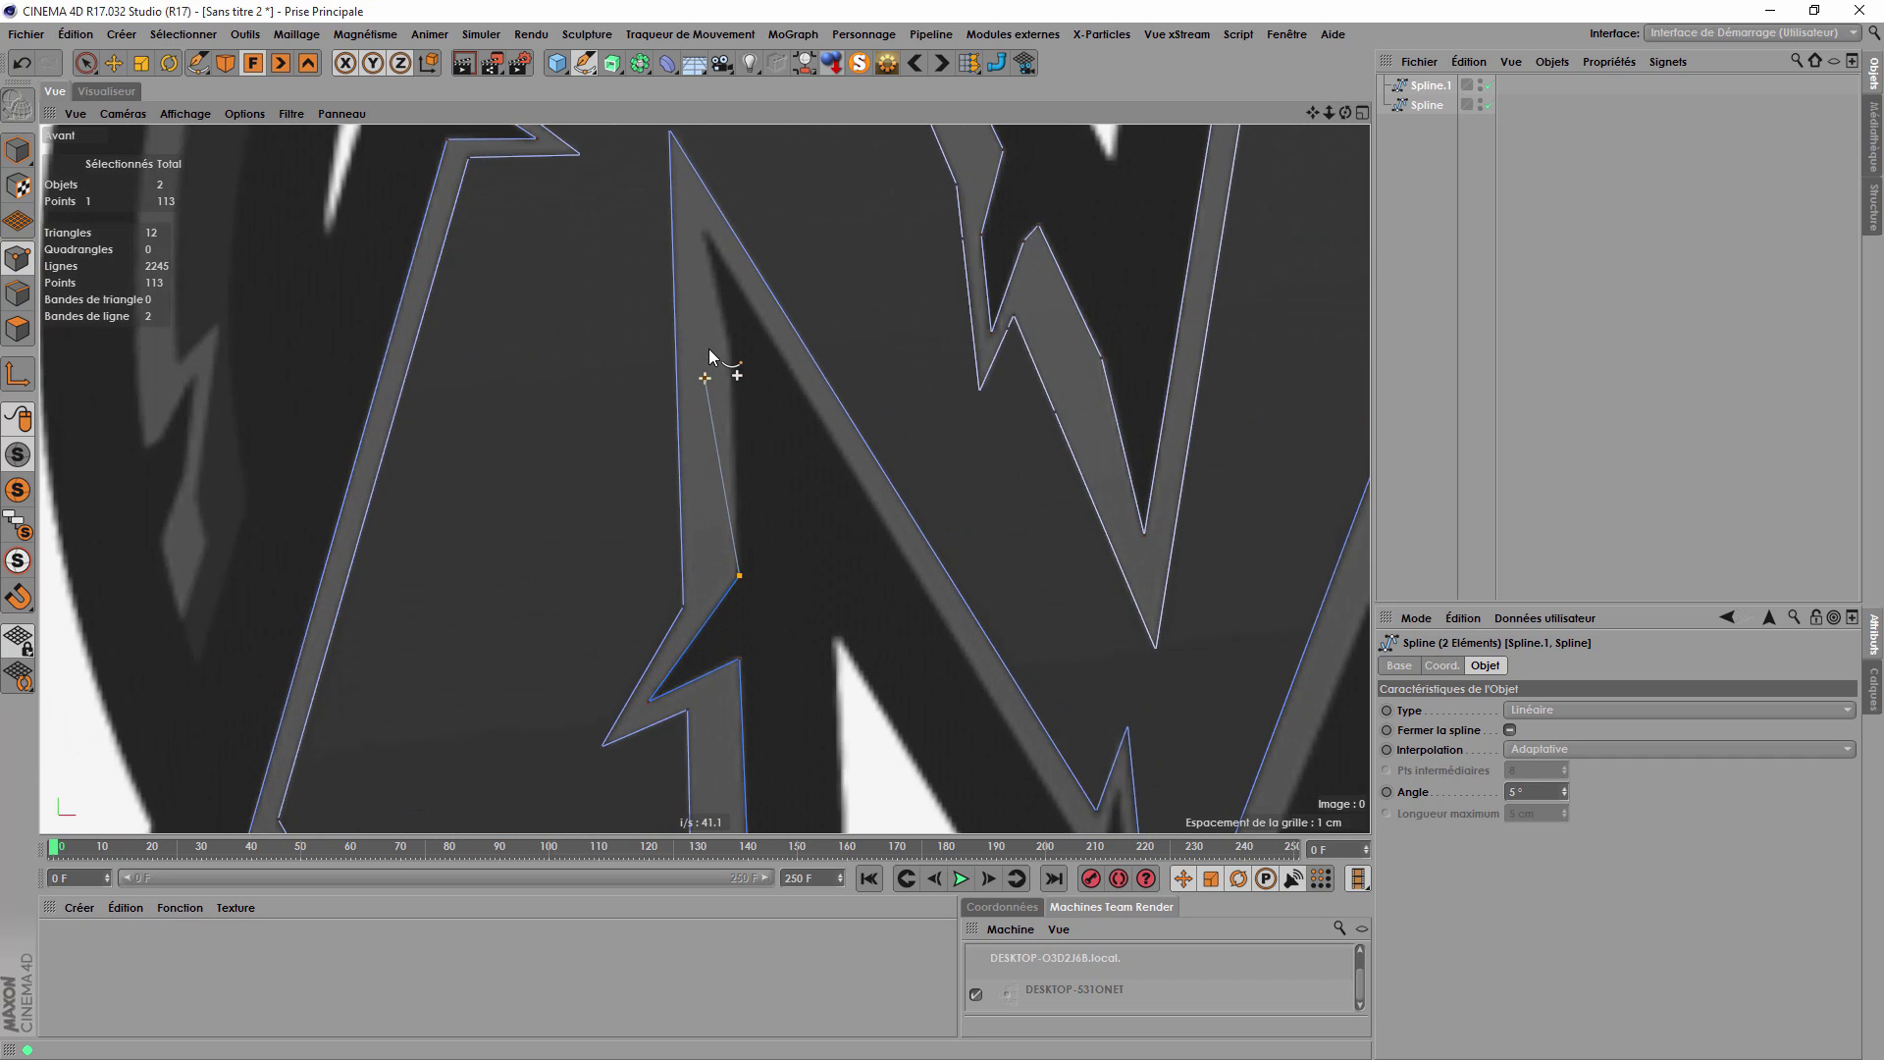
click(733, 350)
click(676, 351)
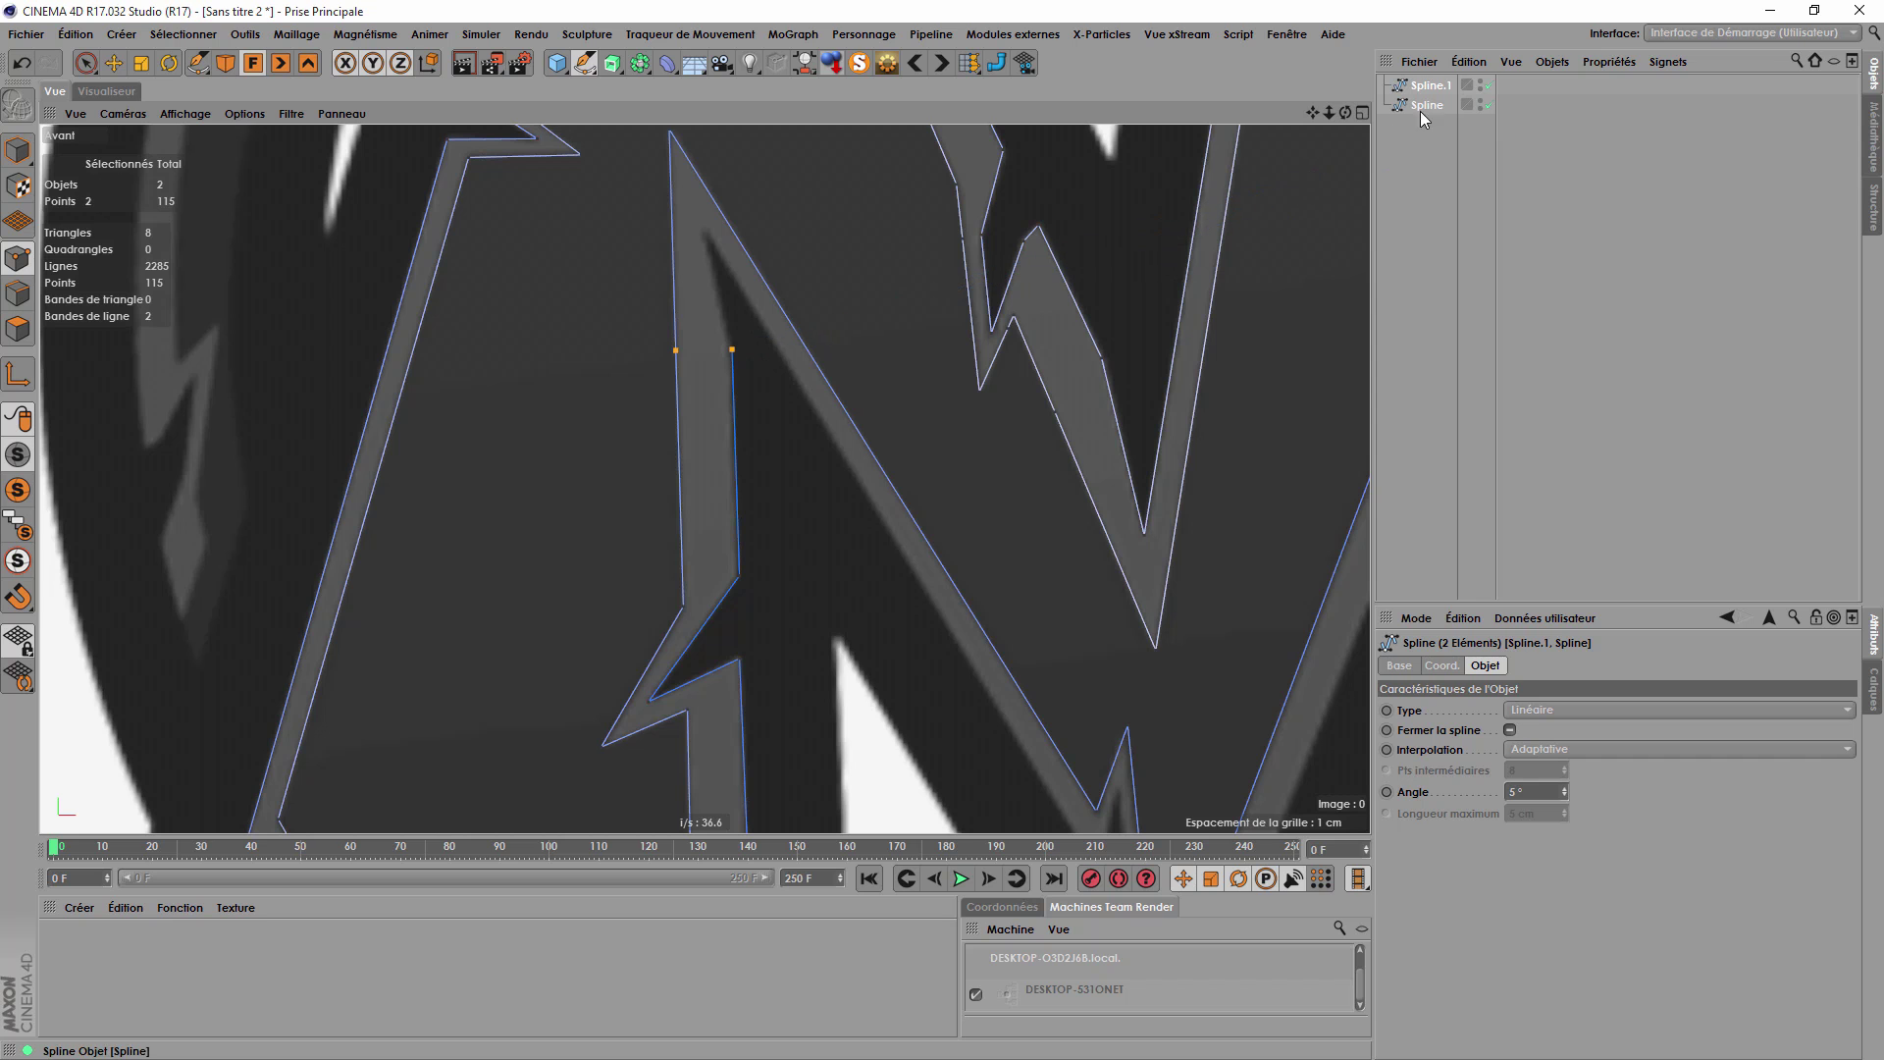
scroll(768, 338, down, 2)
scroll(740, 345, up, 5)
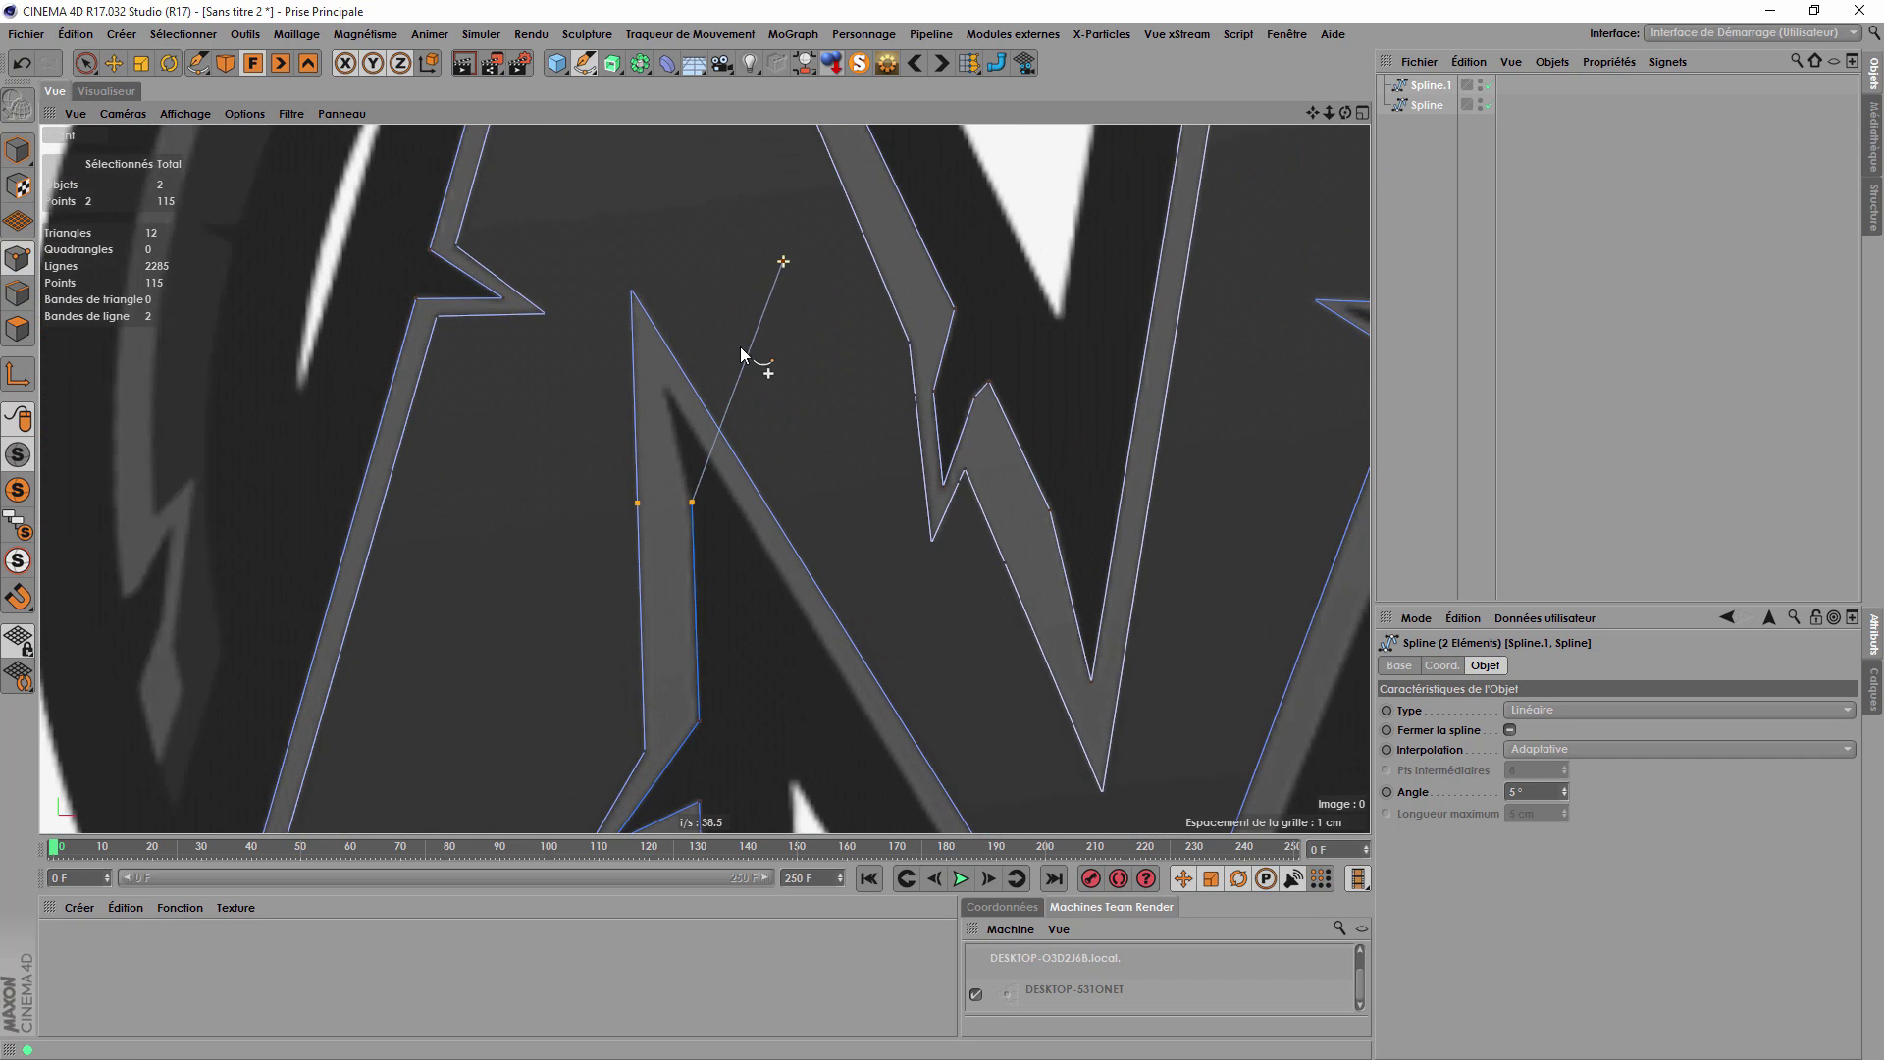
click(638, 386)
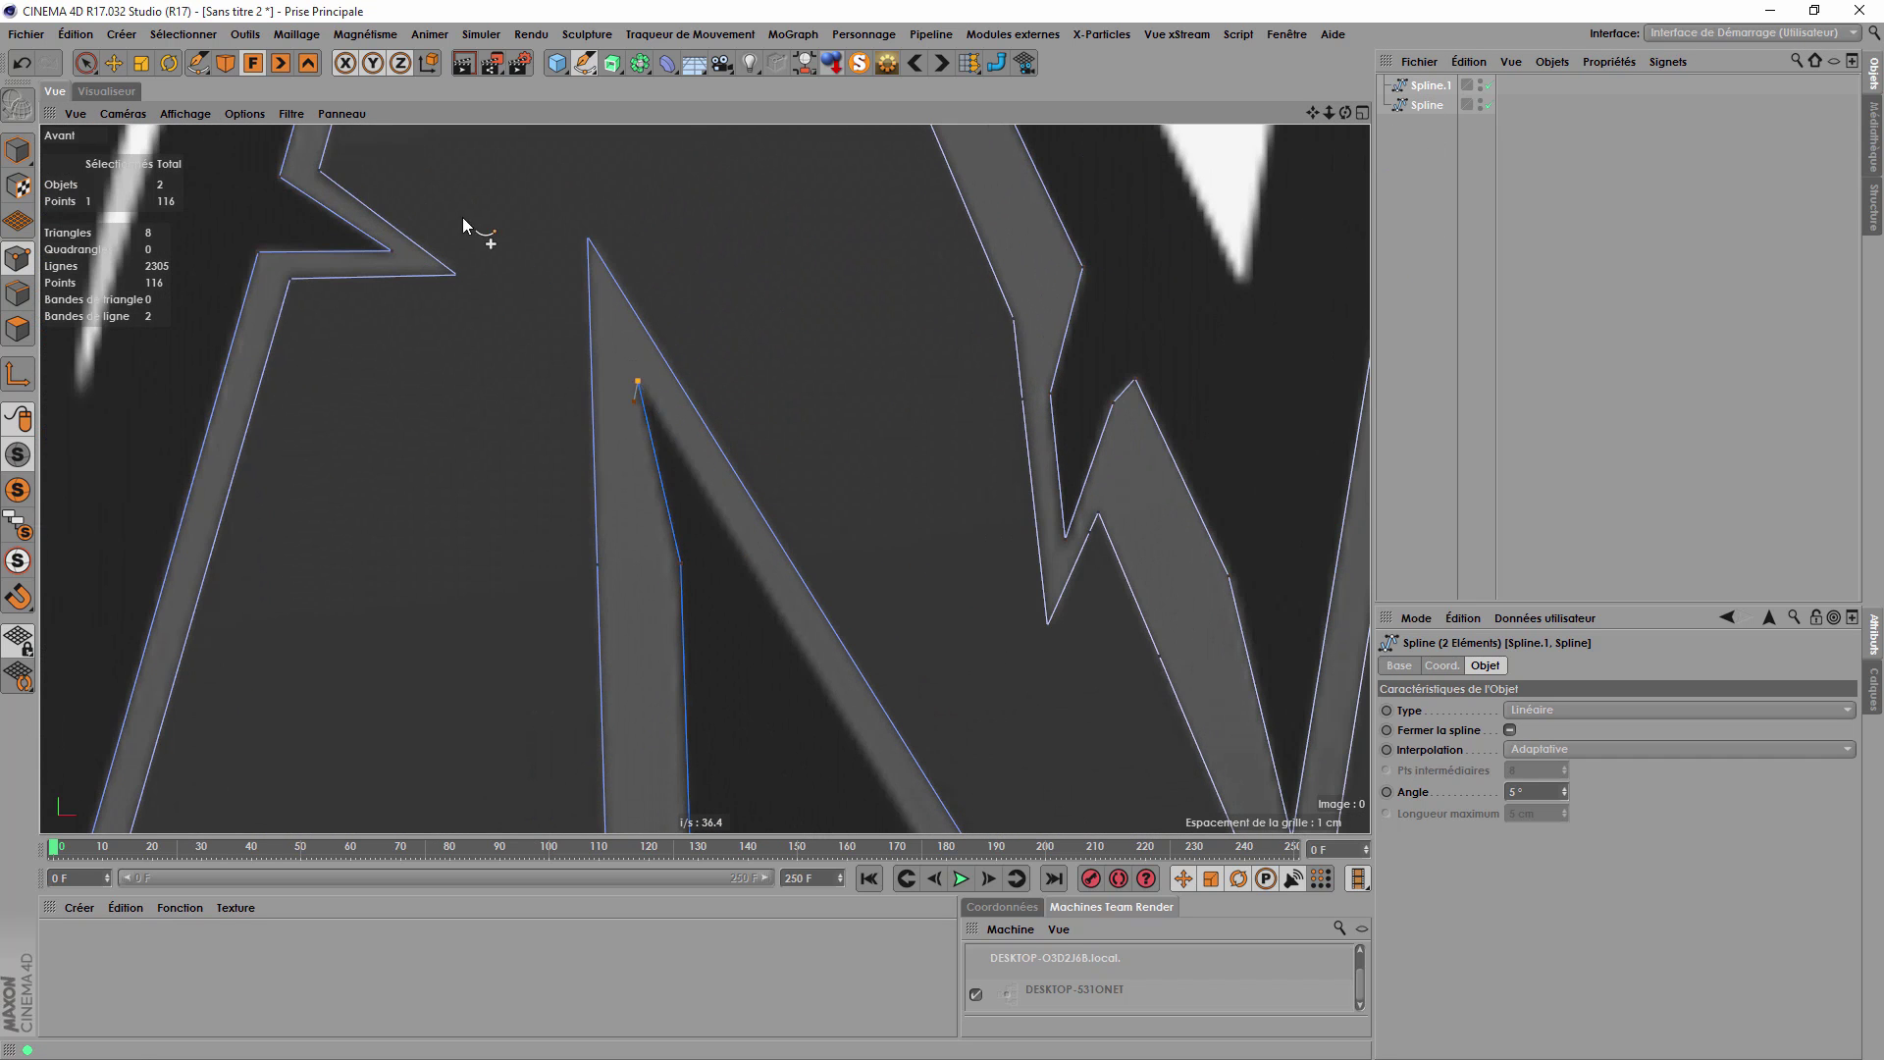
Trace the light border down the diagonal to the small notch near the M's central lower point, adjust that corner and continue to the notch's peak.
scroll(780, 705, down, 3)
scroll(850, 785, up, 2)
click(850, 785)
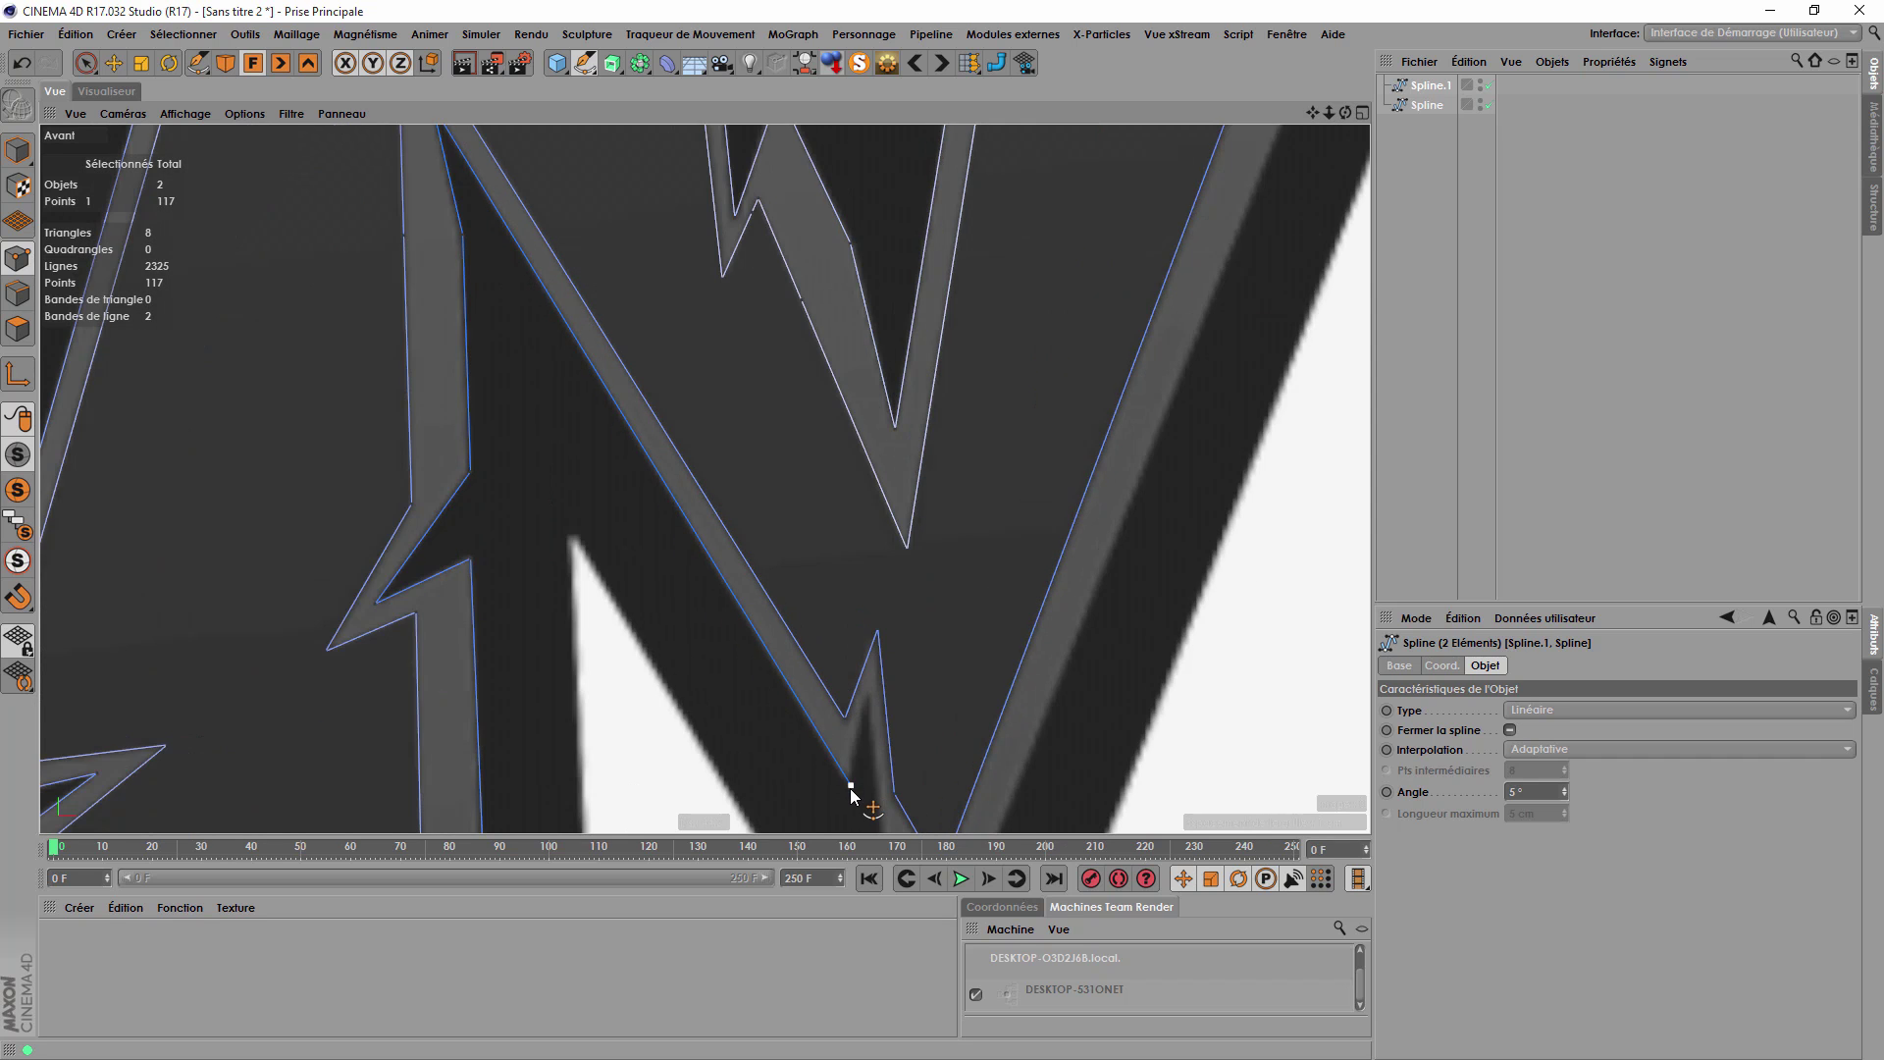
scroll(851, 784, up, 2)
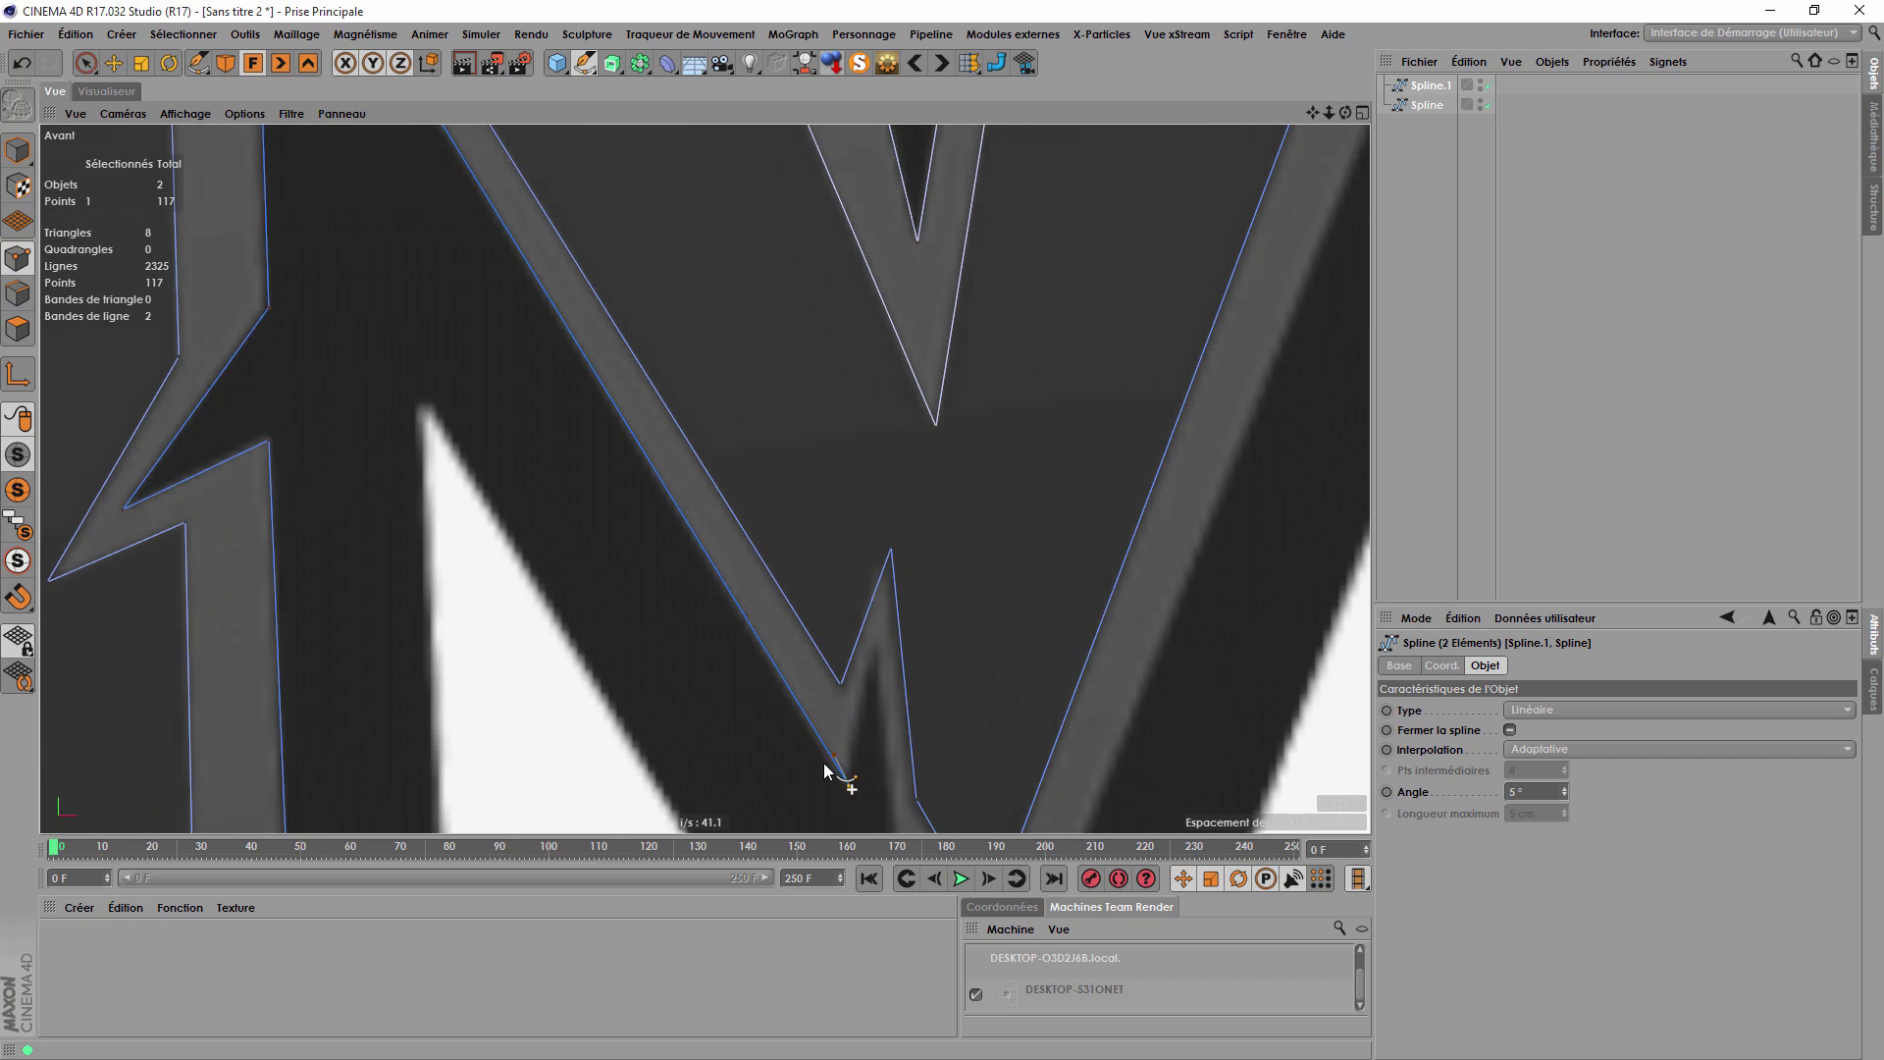
scroll(532, 467, down, 2)
scroll(627, 680, up, 2)
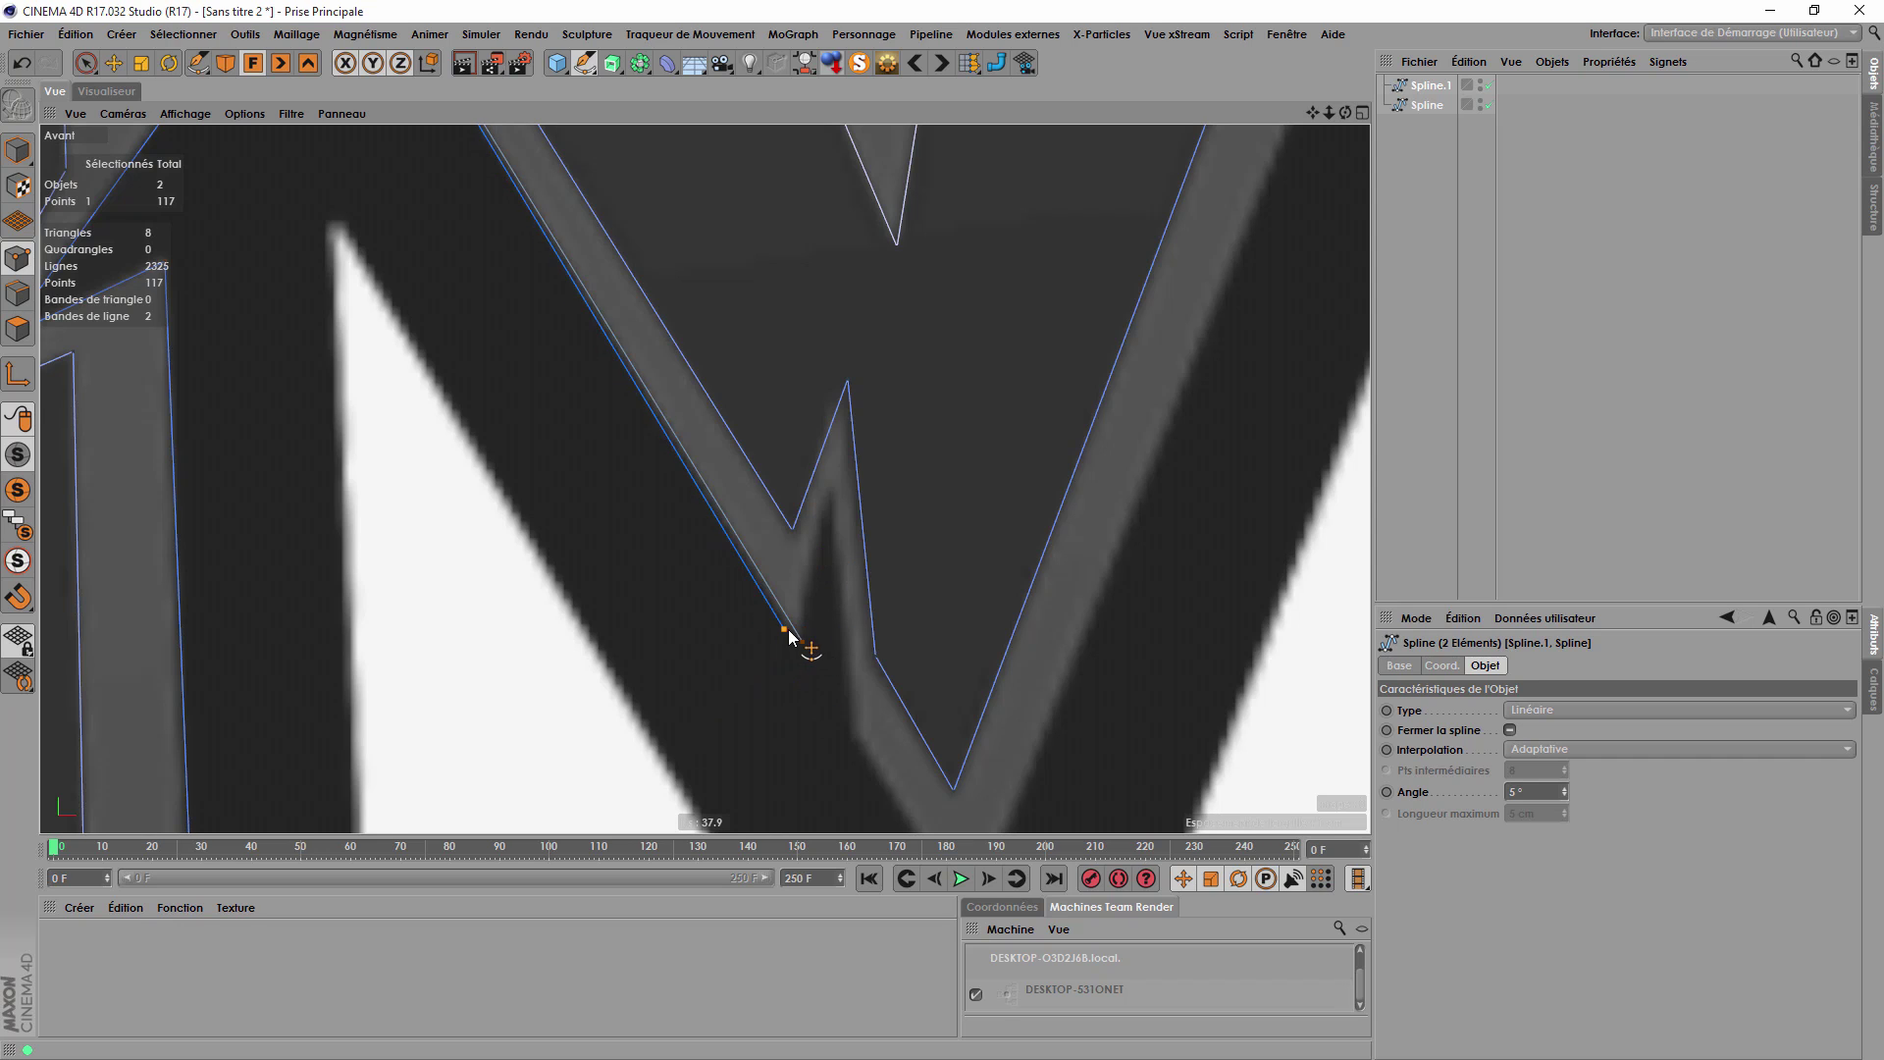
click(832, 488)
Trace the light border from the small notch's peak down to the tip of the M's central lower point.
scroll(729, 485, down, 2)
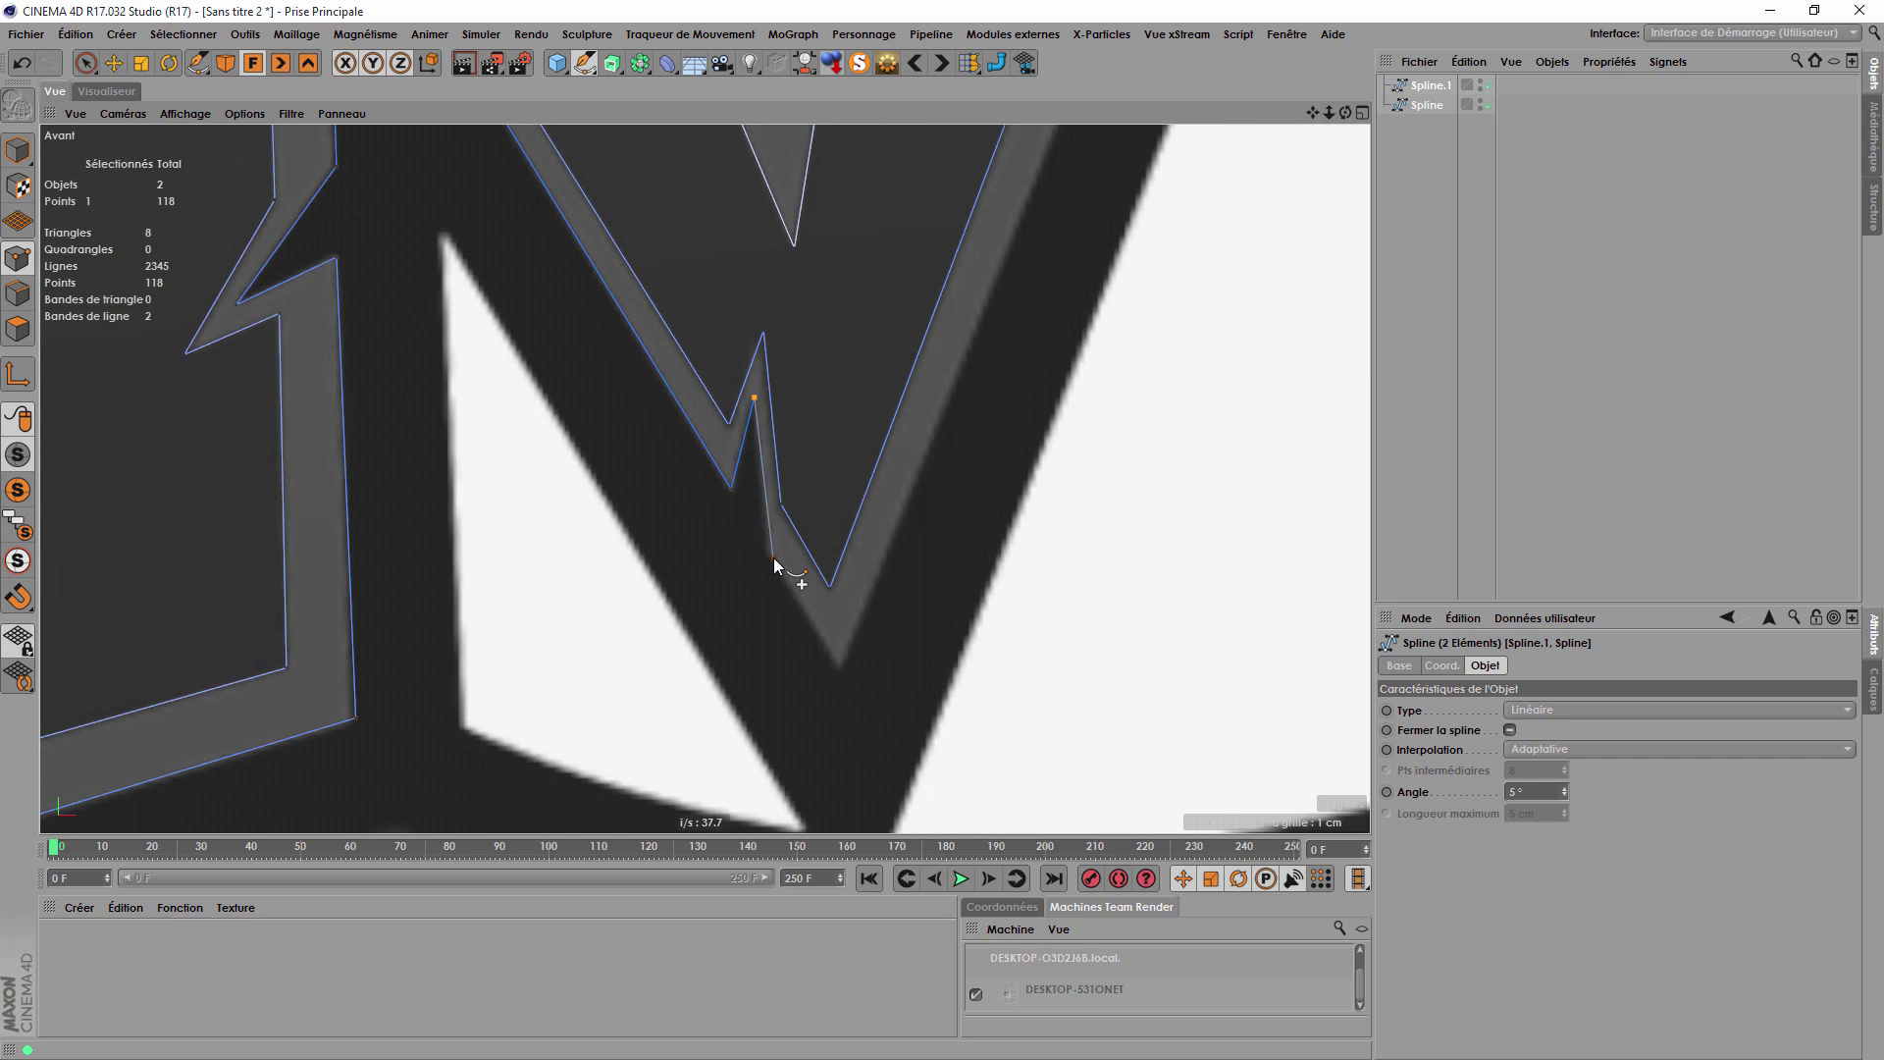
click(771, 557)
click(838, 670)
Trace the light border up the central point's right edge to the notch's lower shoulder, and add a point on the adjacent M-artwork spline.
scroll(495, 723, down, 1)
scroll(581, 579, down, 2)
scroll(809, 261, up, 3)
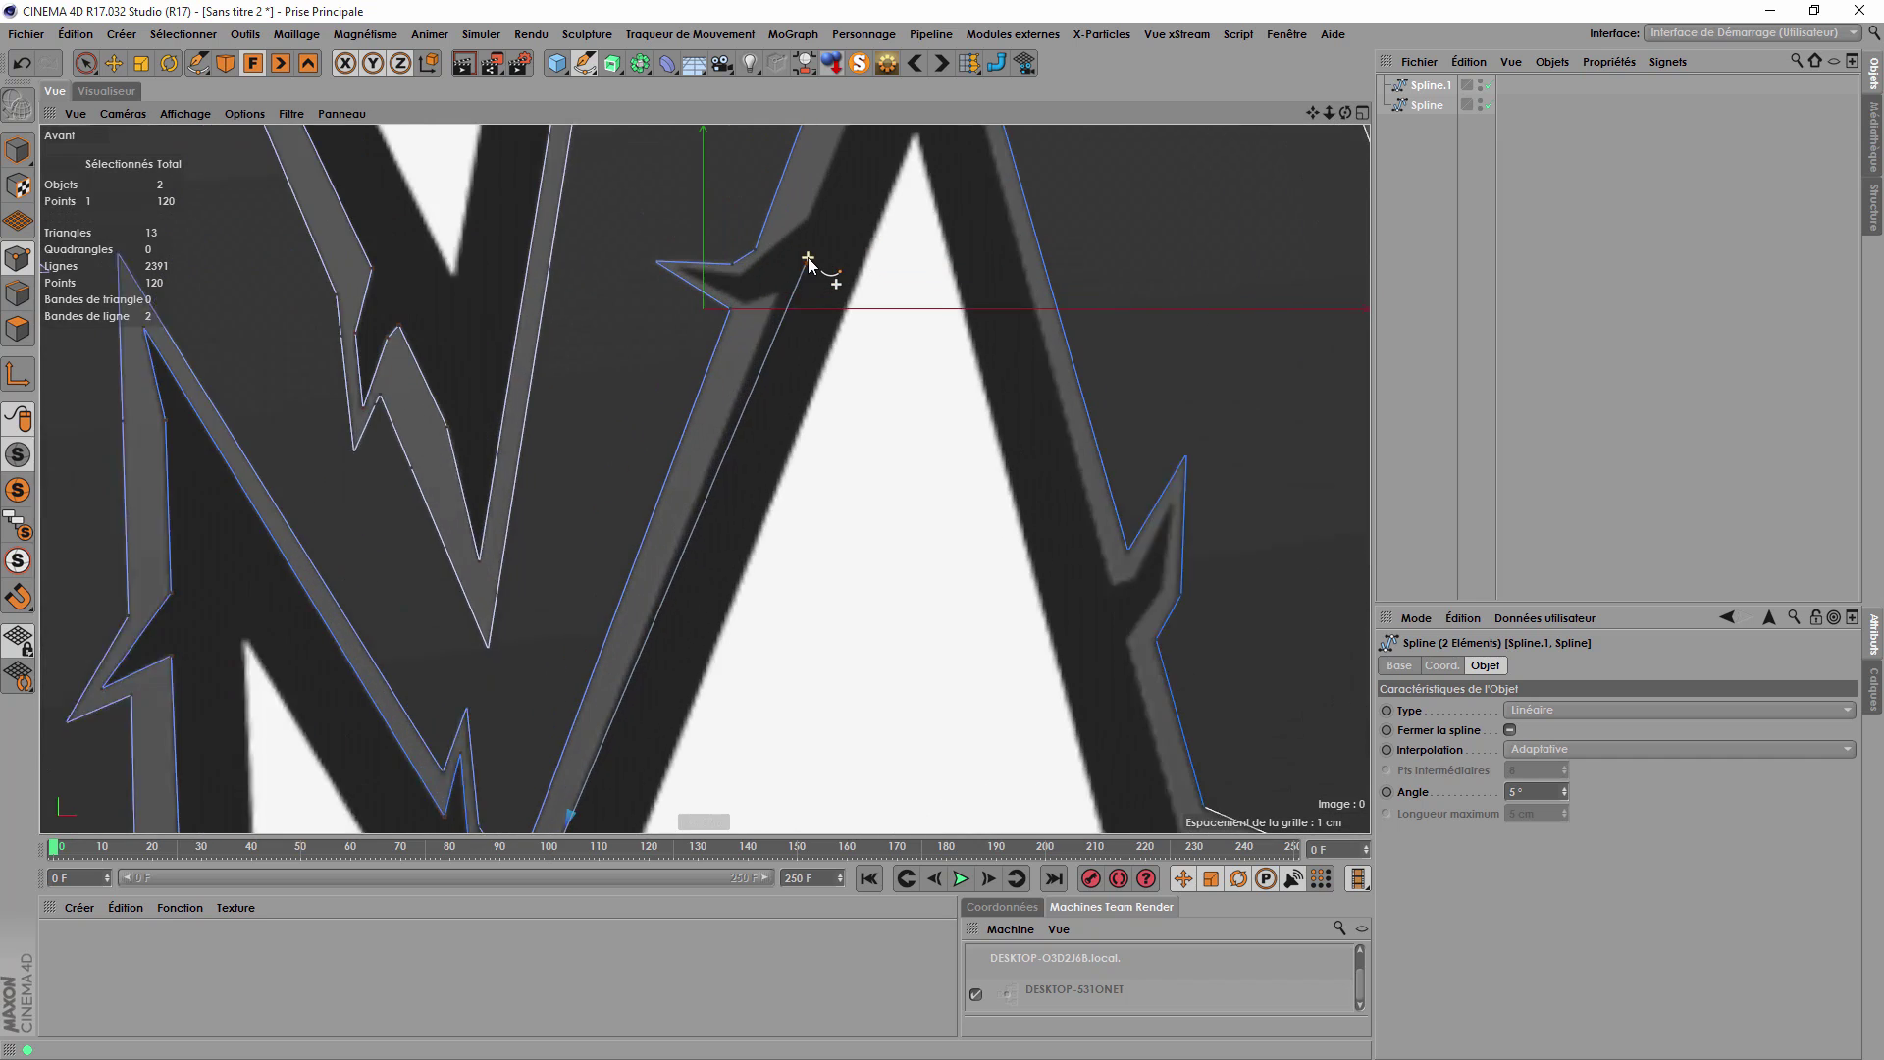
scroll(809, 262, up, 4)
click(760, 336)
click(624, 356)
click(680, 358)
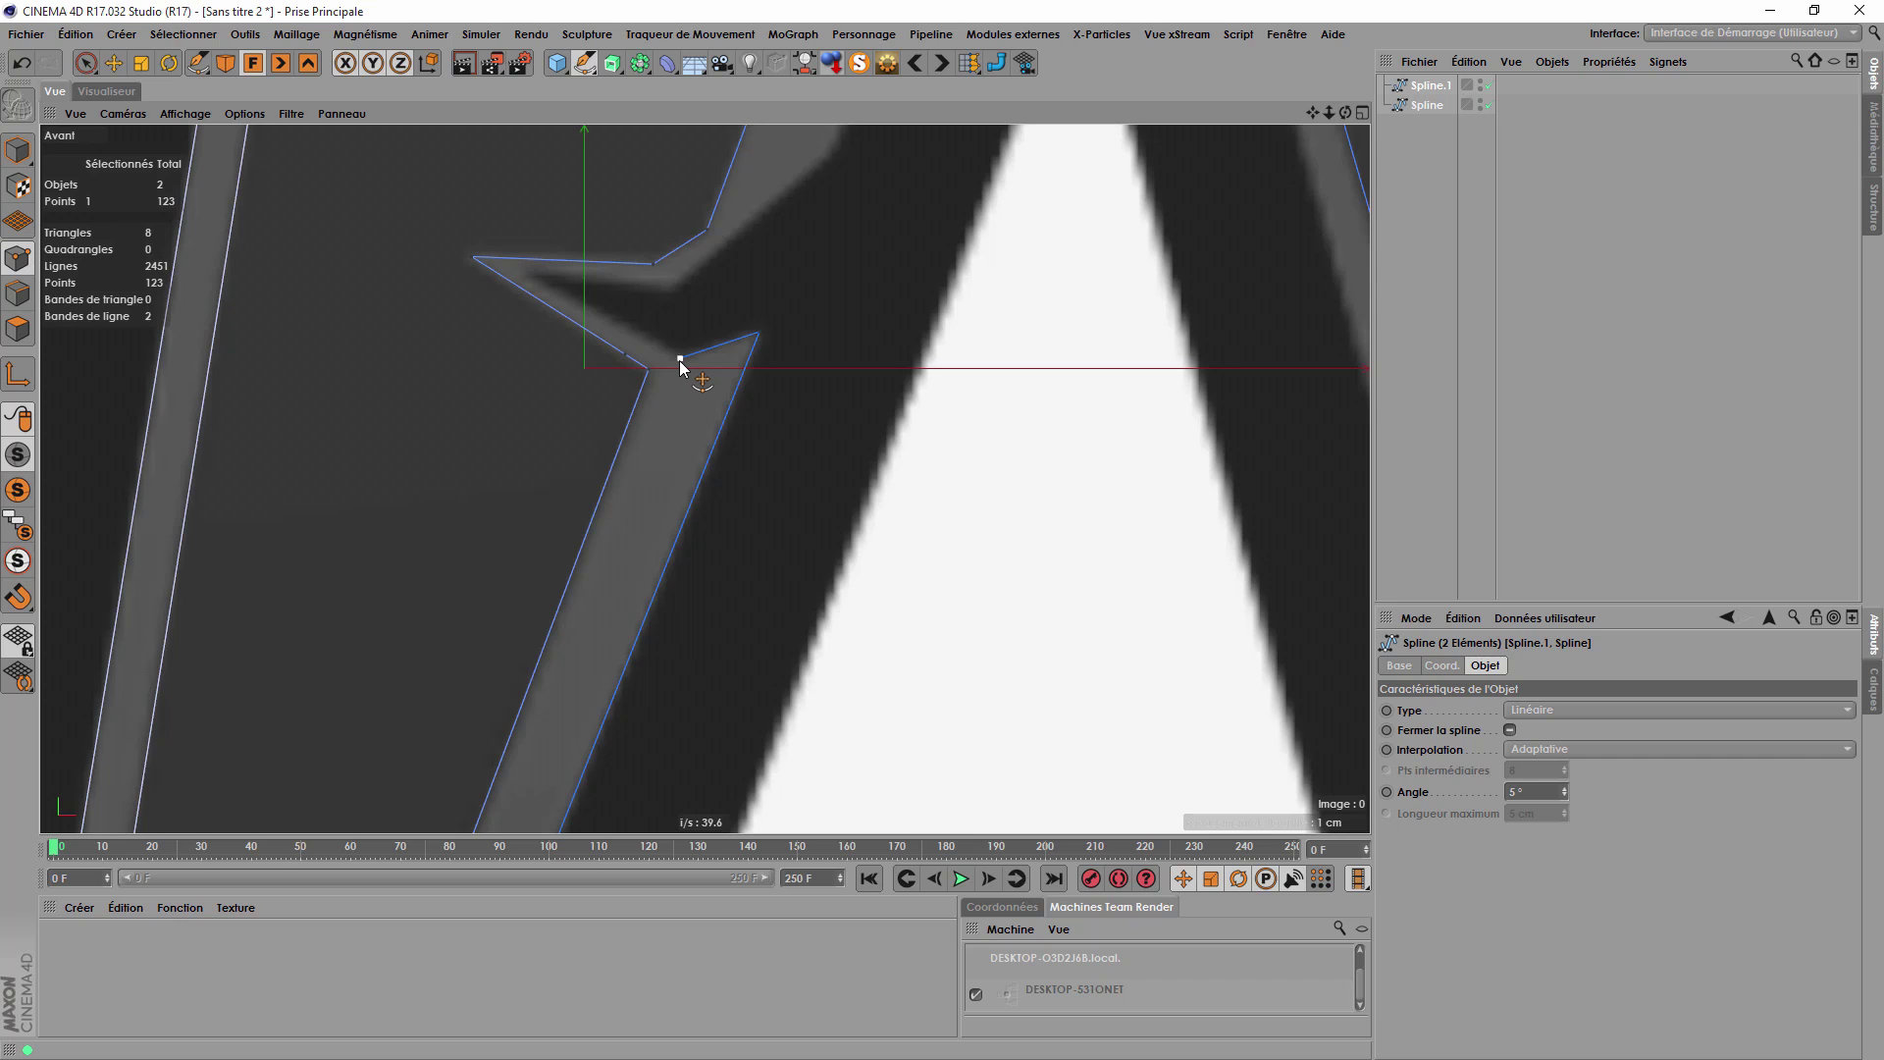
Undo the last two points, placing new ones on the M-artwork spline below the side notch's corner and at the border's lower notch shoulder.
key(ctrl+z)
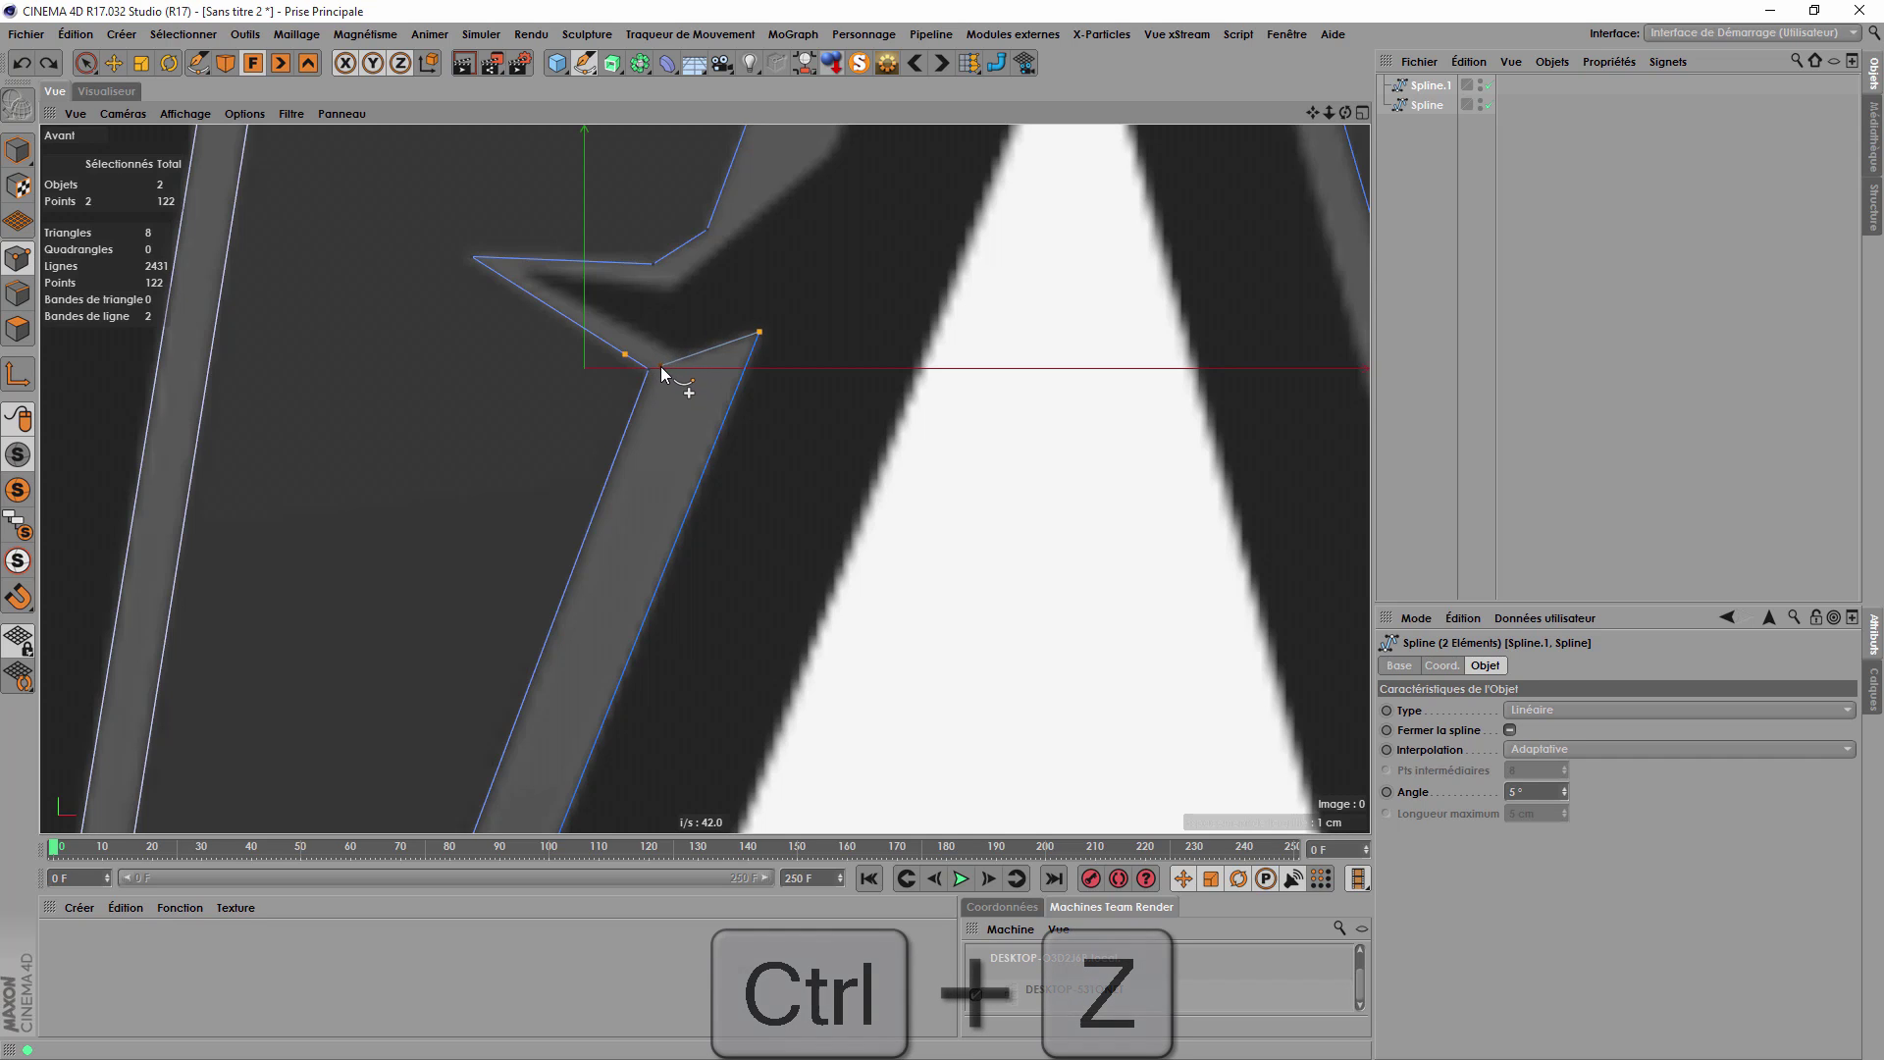
key(ctrl+z)
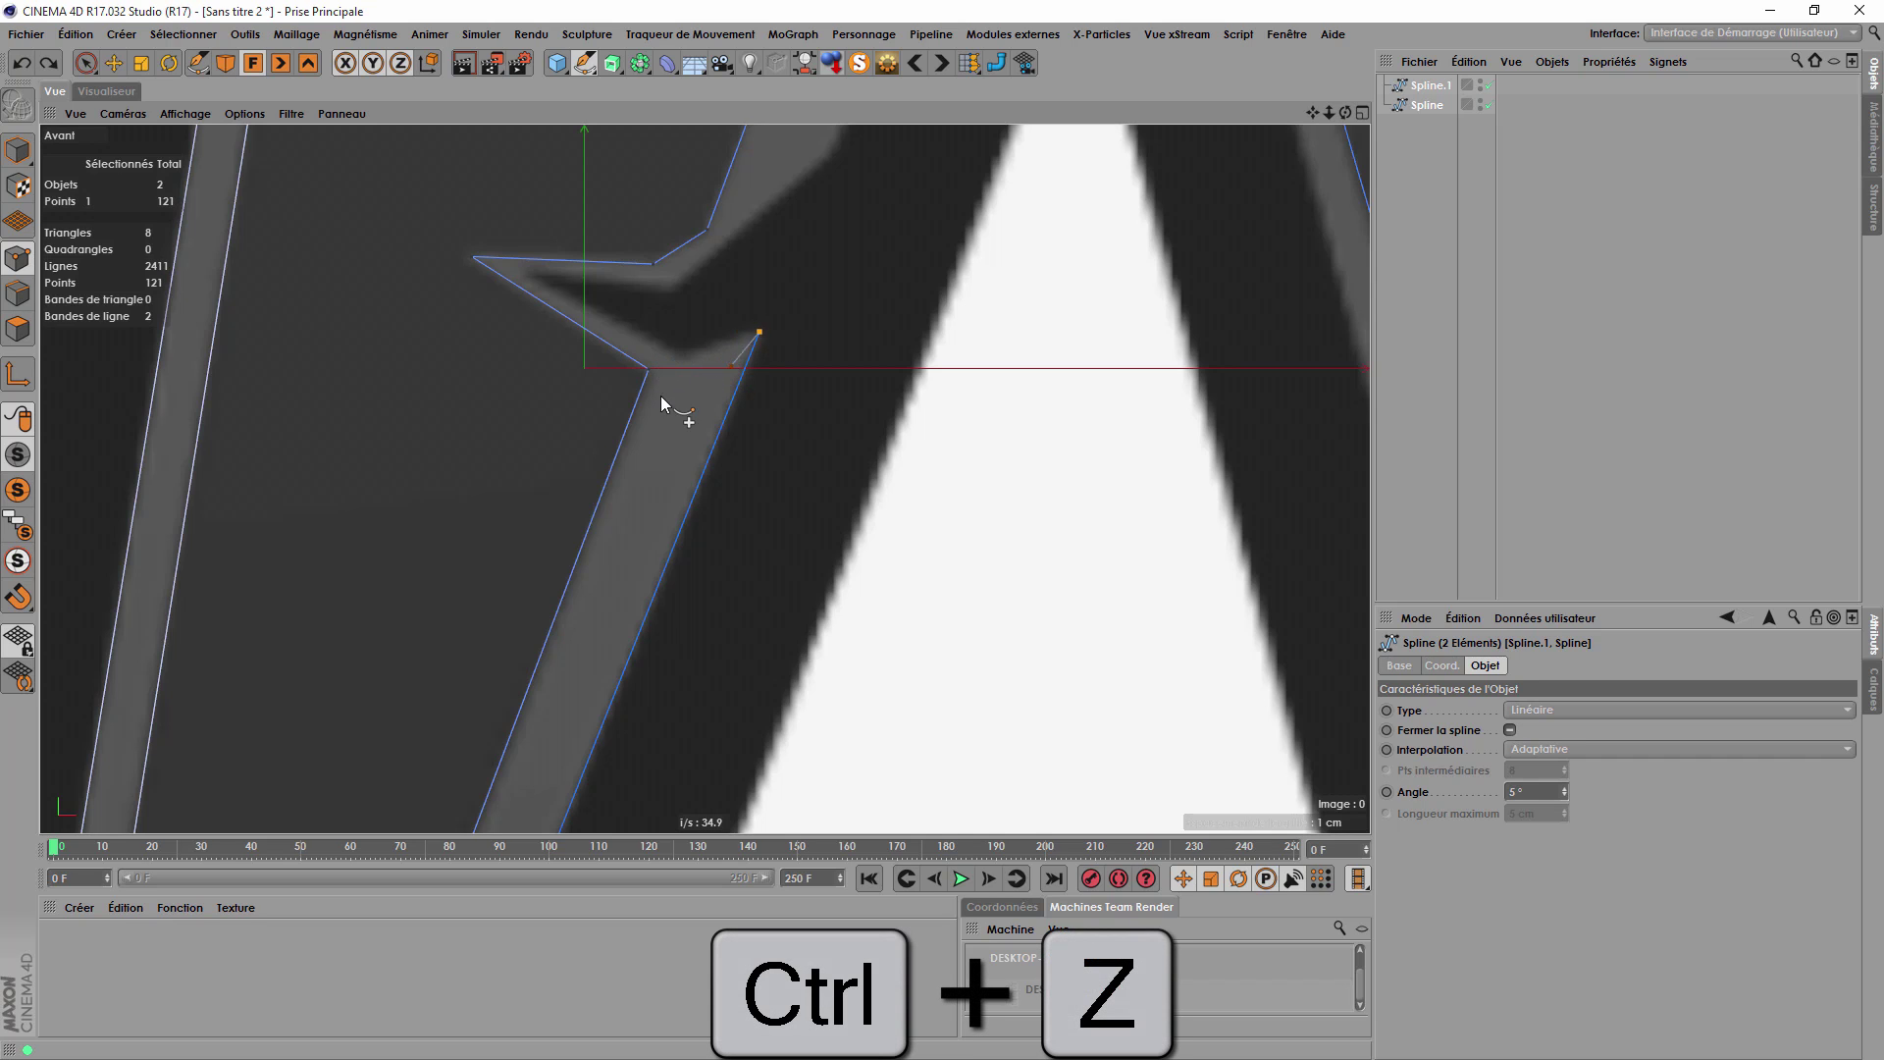
click(638, 398)
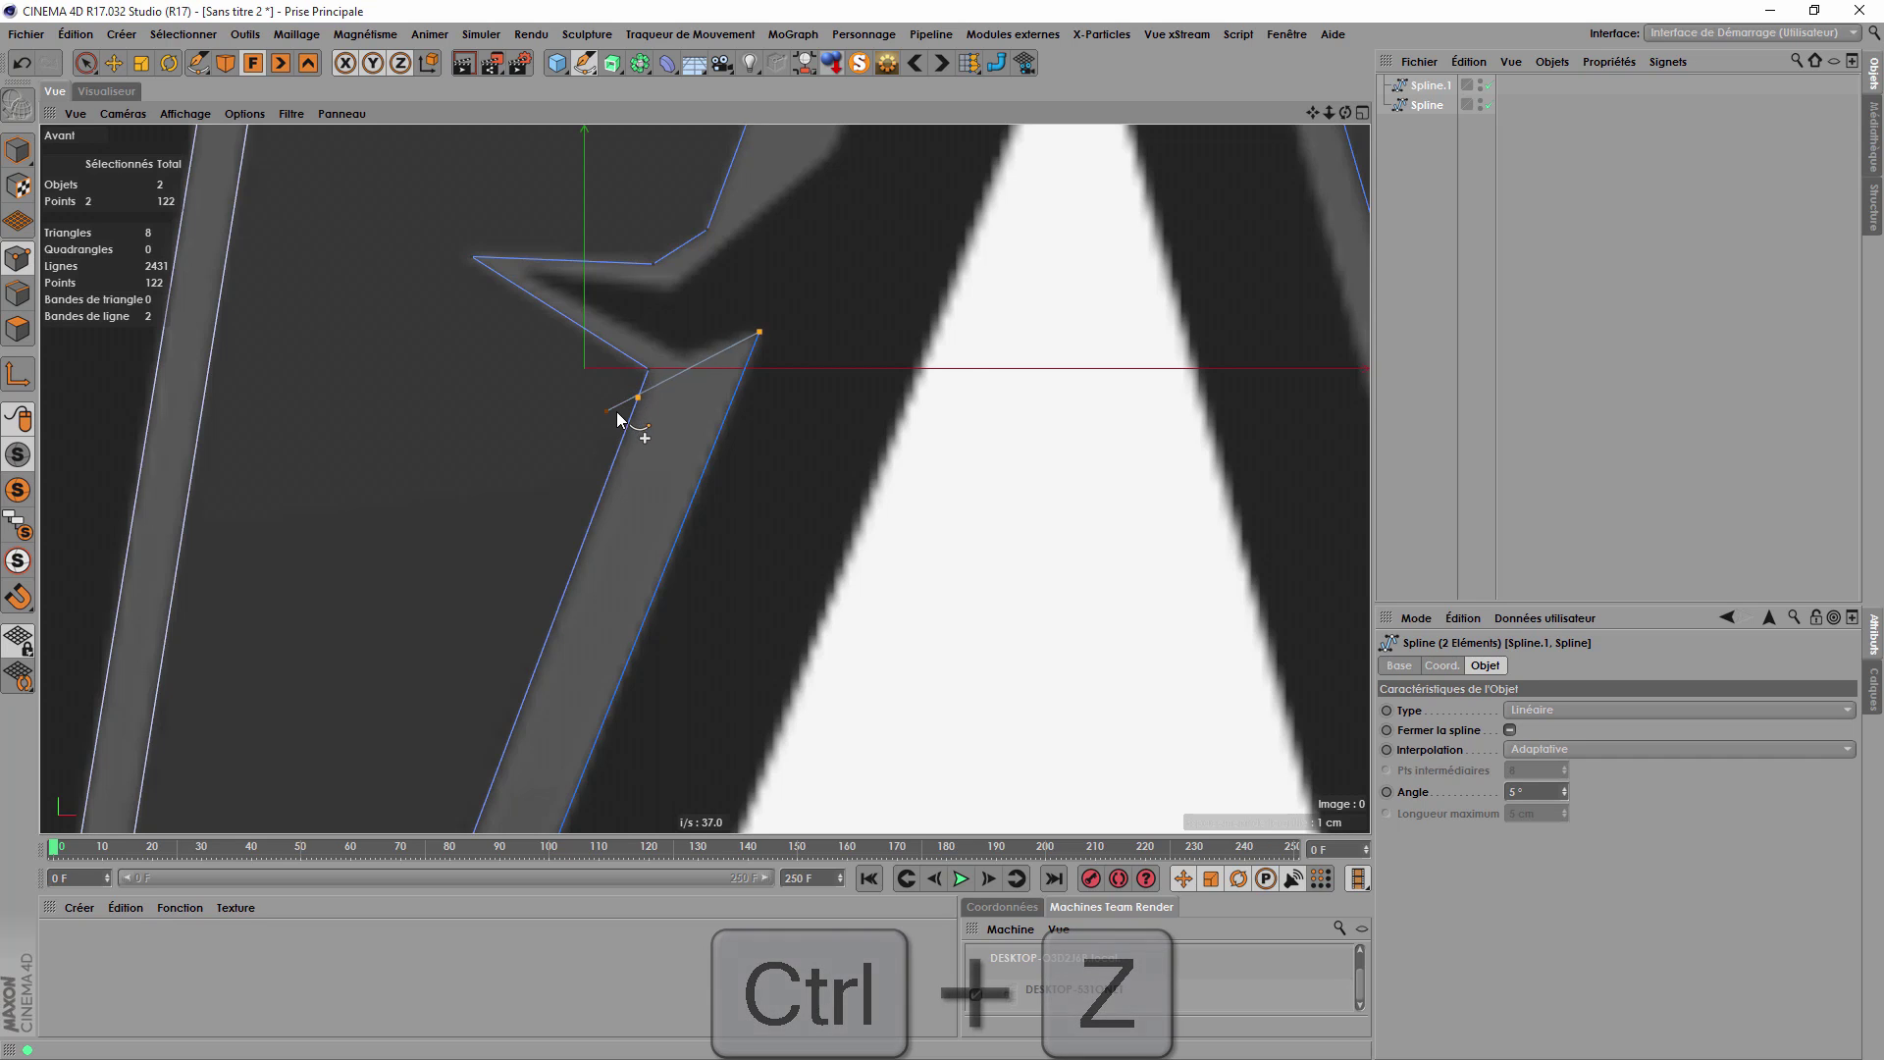
click(686, 358)
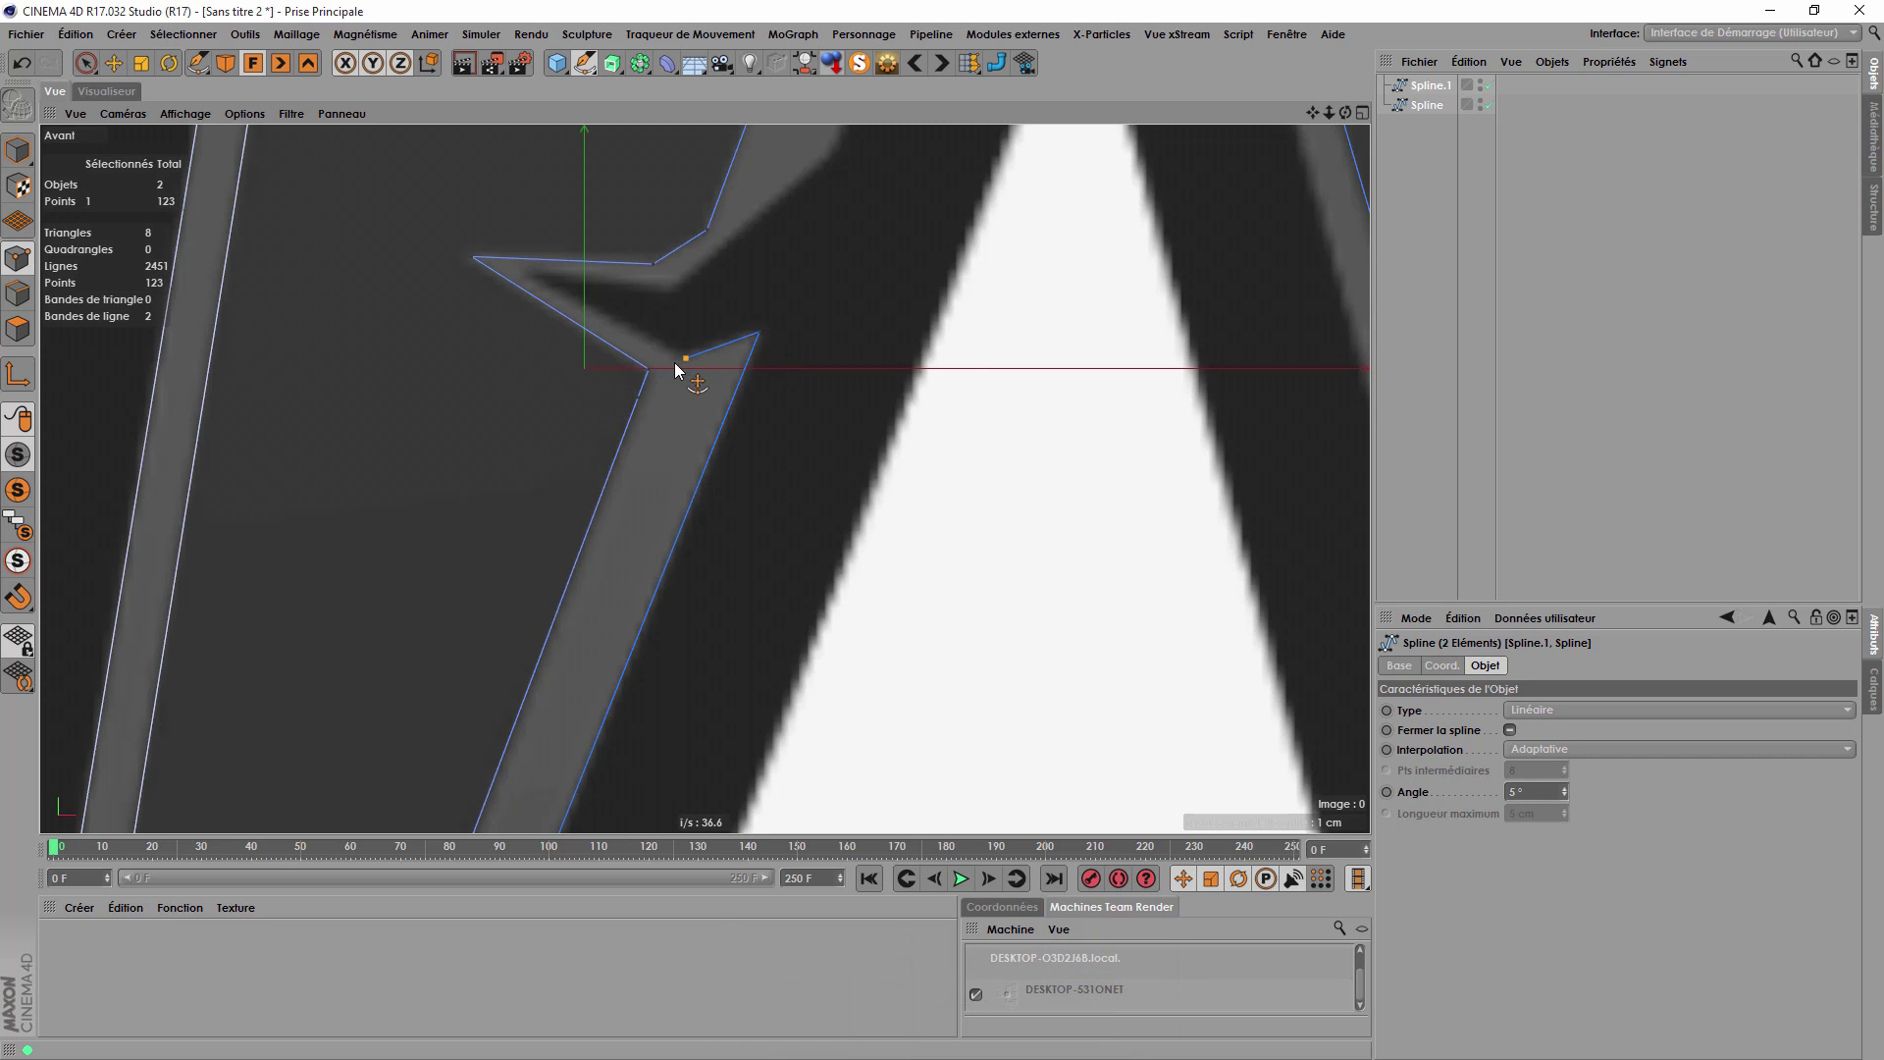
Trace the light border from the side notch's lower shoulder to its tip and back to its upper shoulder.
click(532, 273)
scroll(636, 365, up, 2)
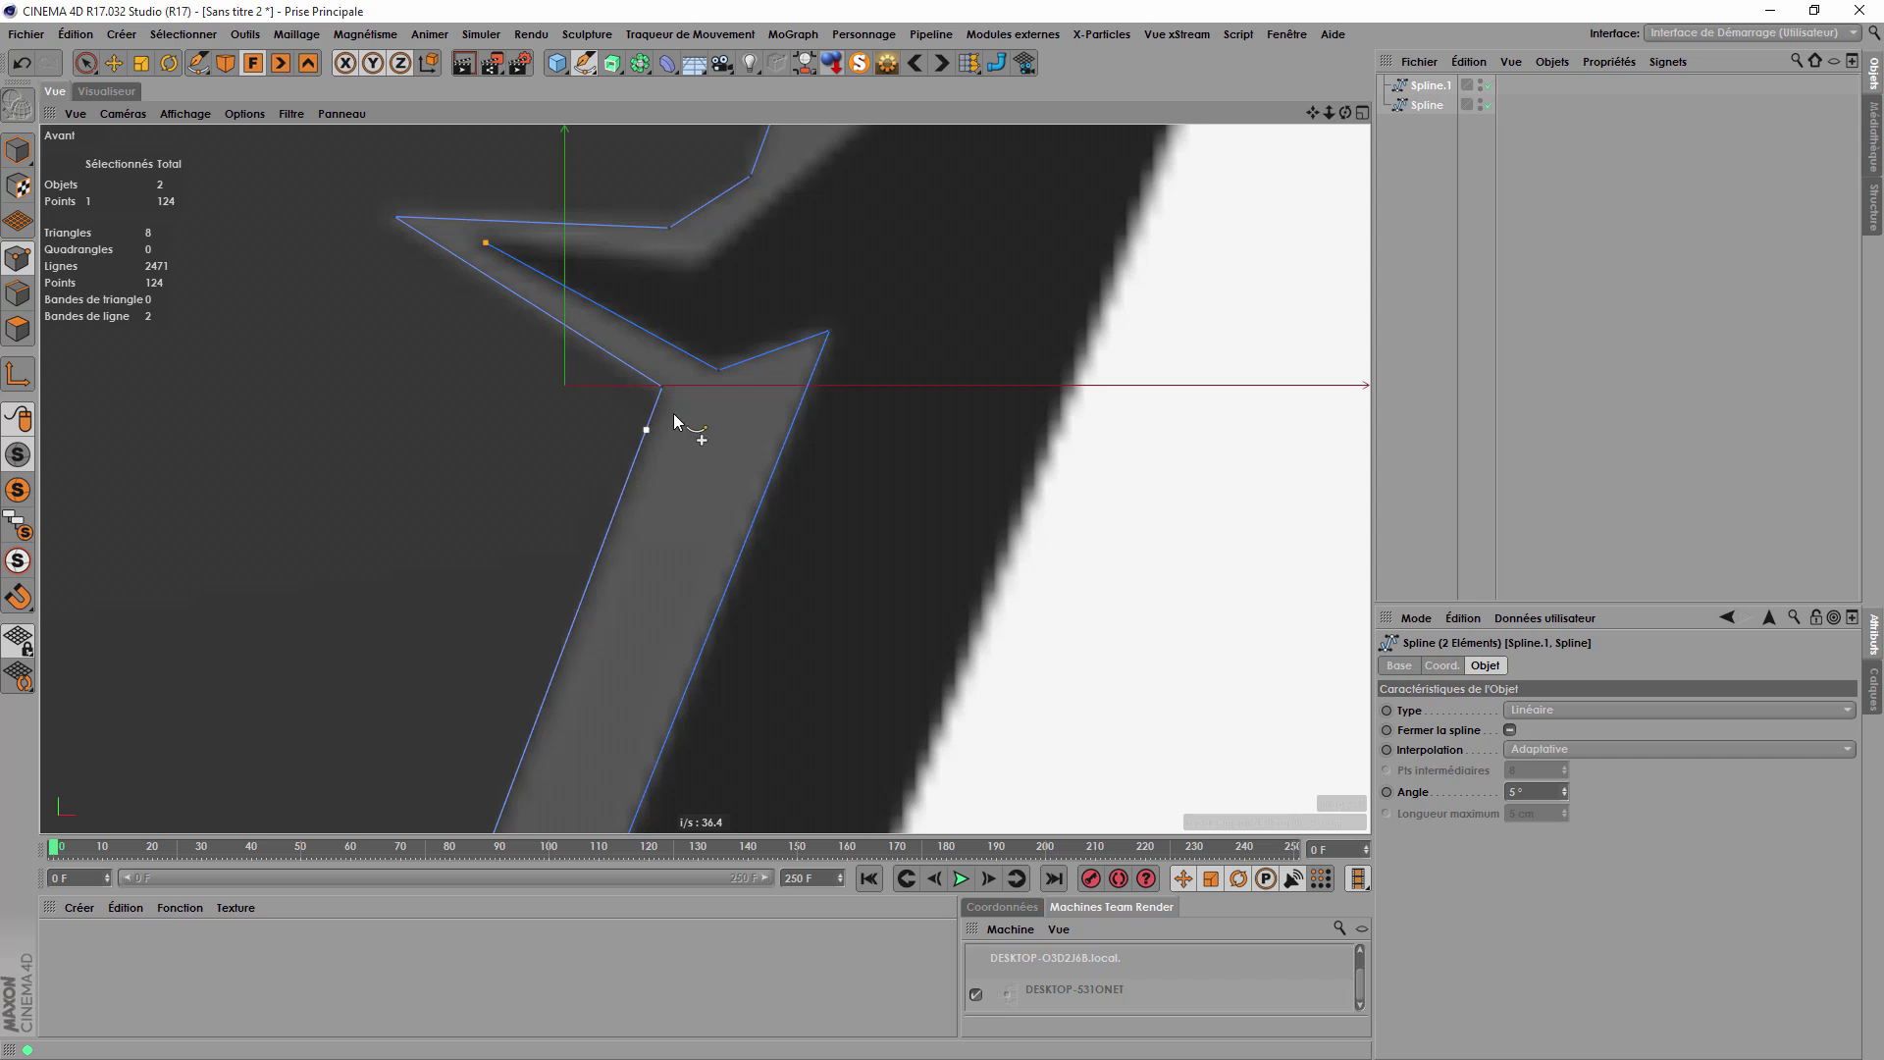
scroll(417, 532, down, 1)
scroll(597, 306, up, 2)
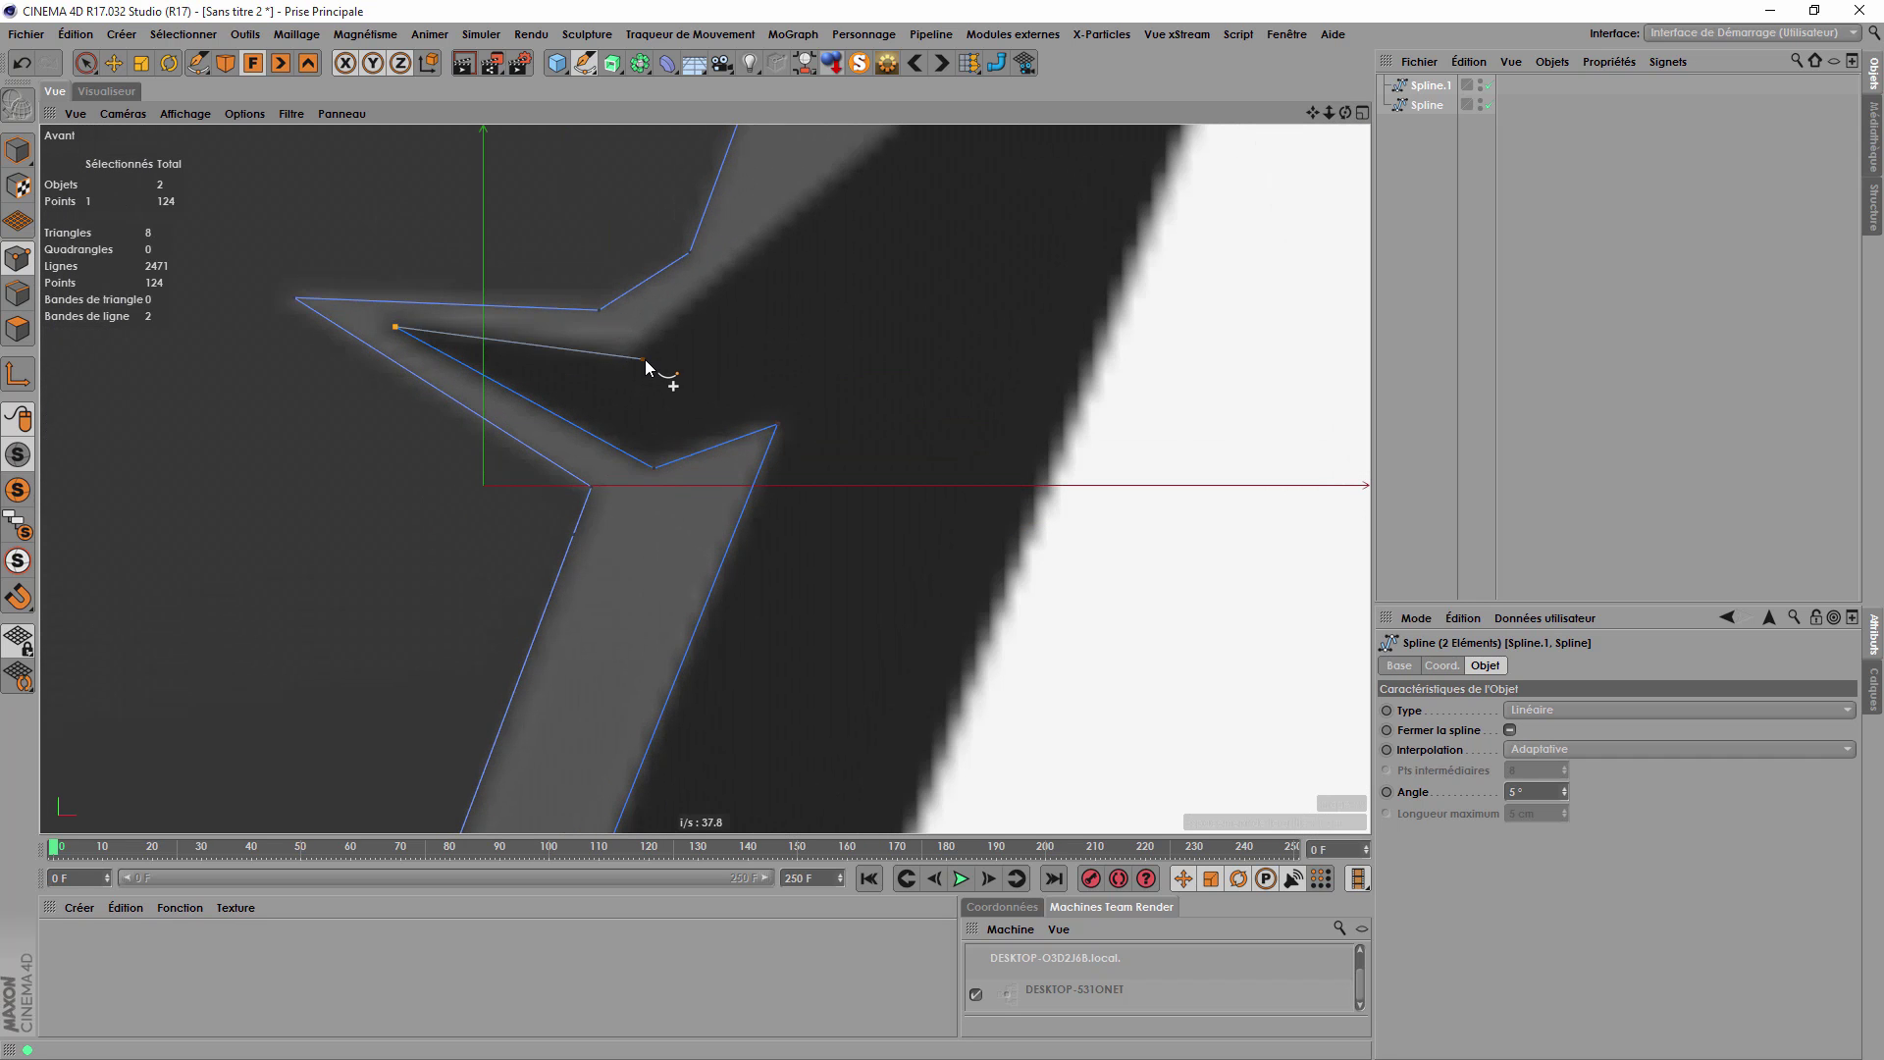
click(639, 350)
Trace the light border from the side notch's upper shoulder to the bend above, adding a matching point on the adjacent M-artwork spline.
scroll(328, 517, down, 1)
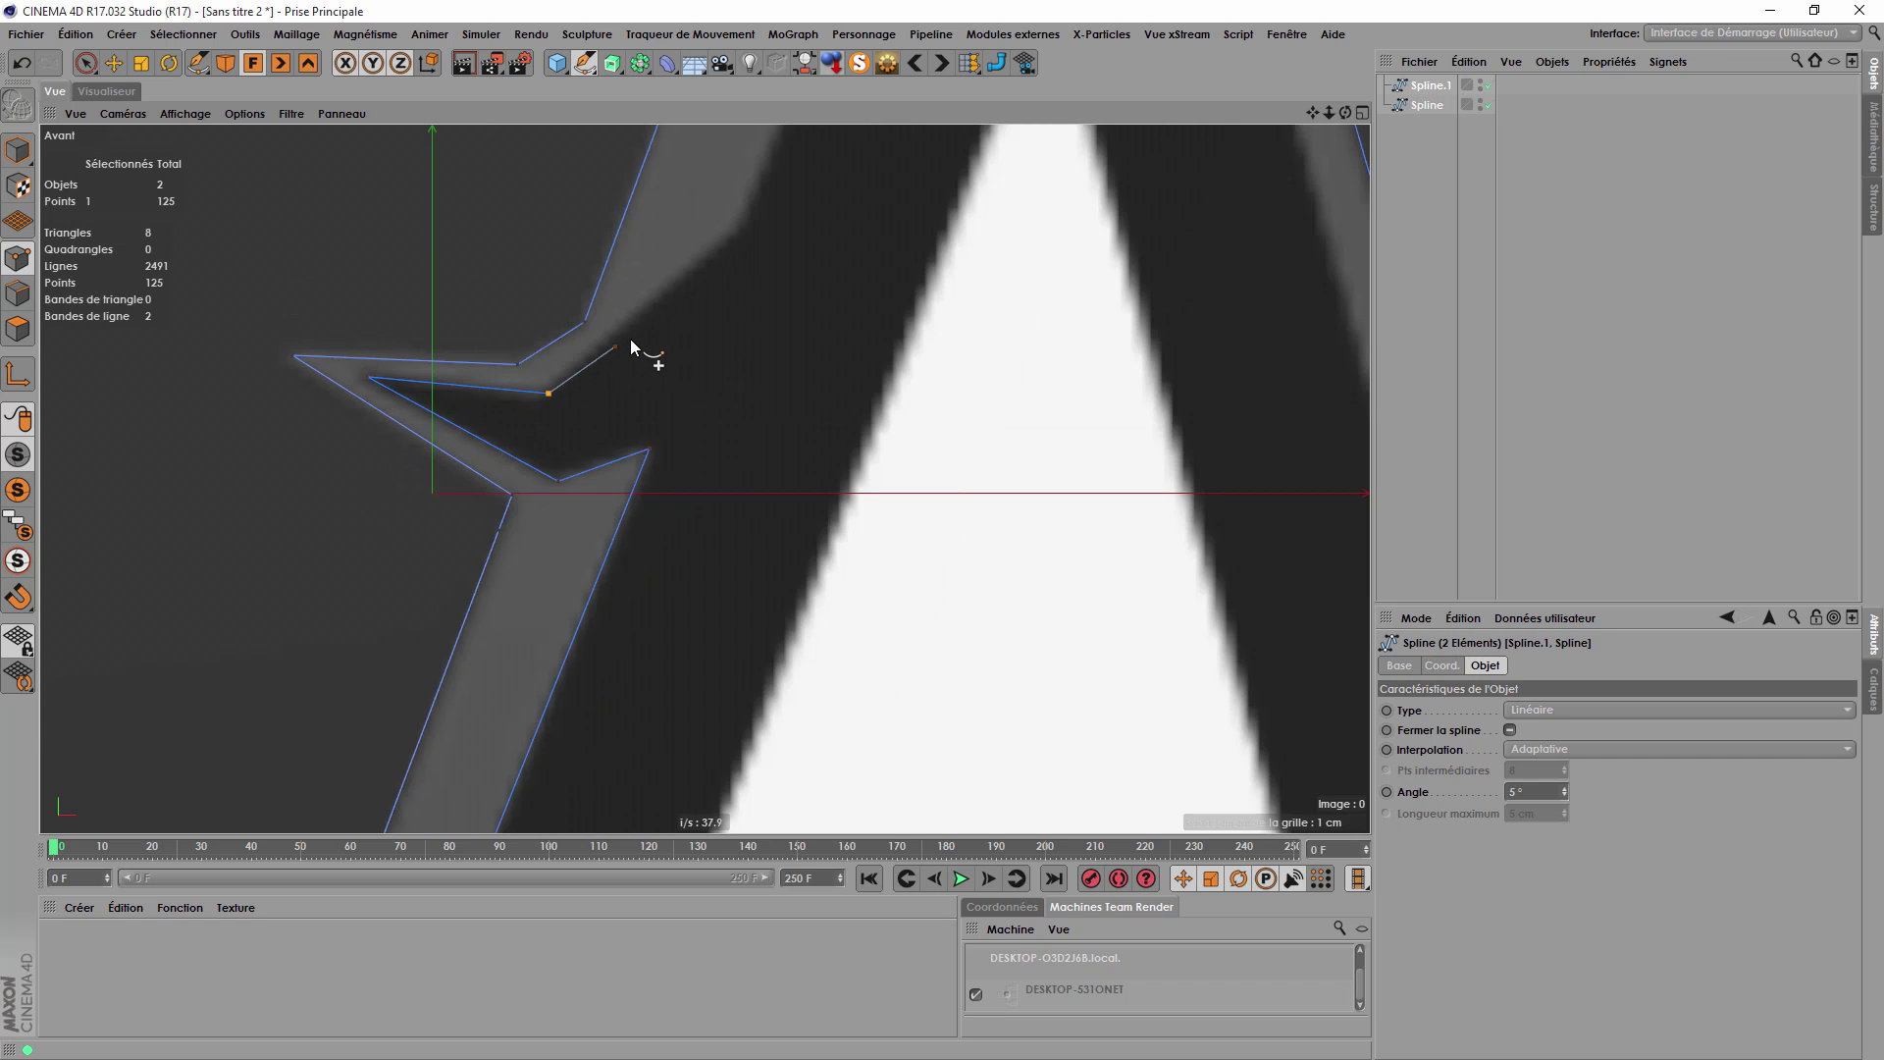
scroll(515, 449, down, 2)
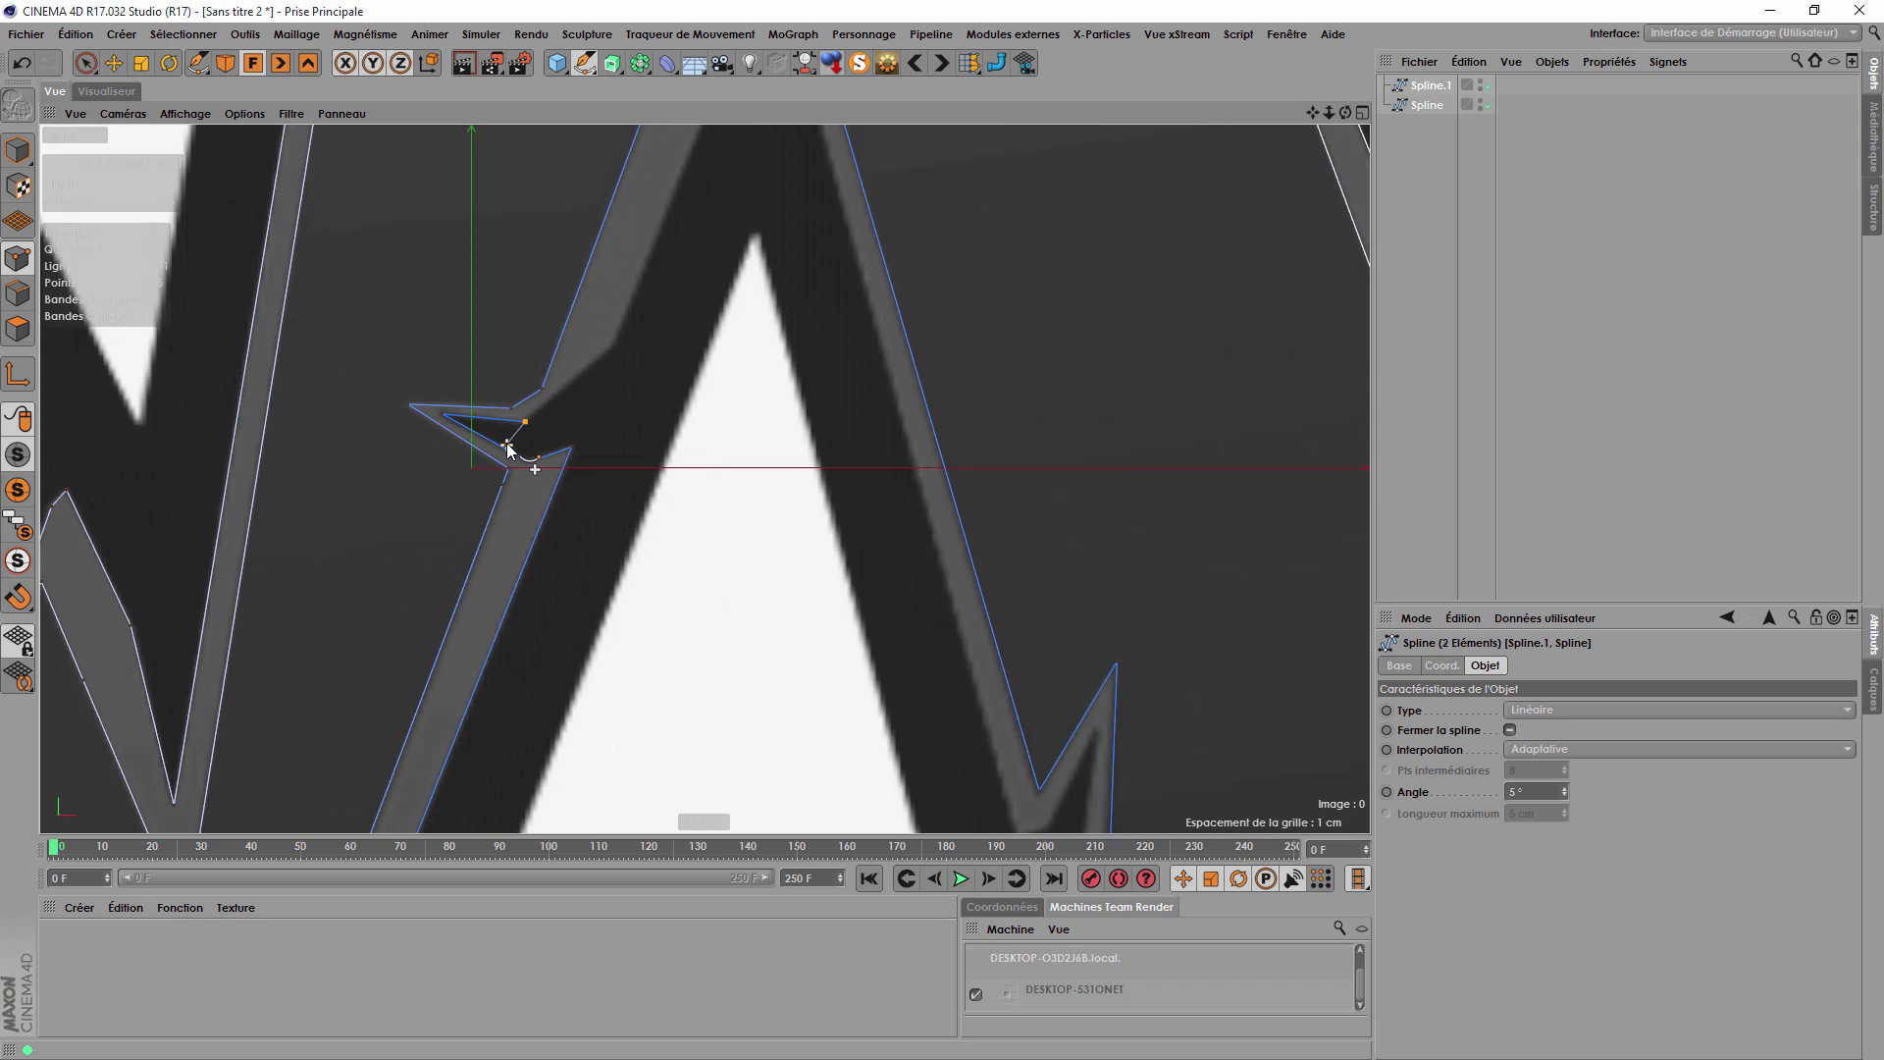
scroll(515, 441, up, 3)
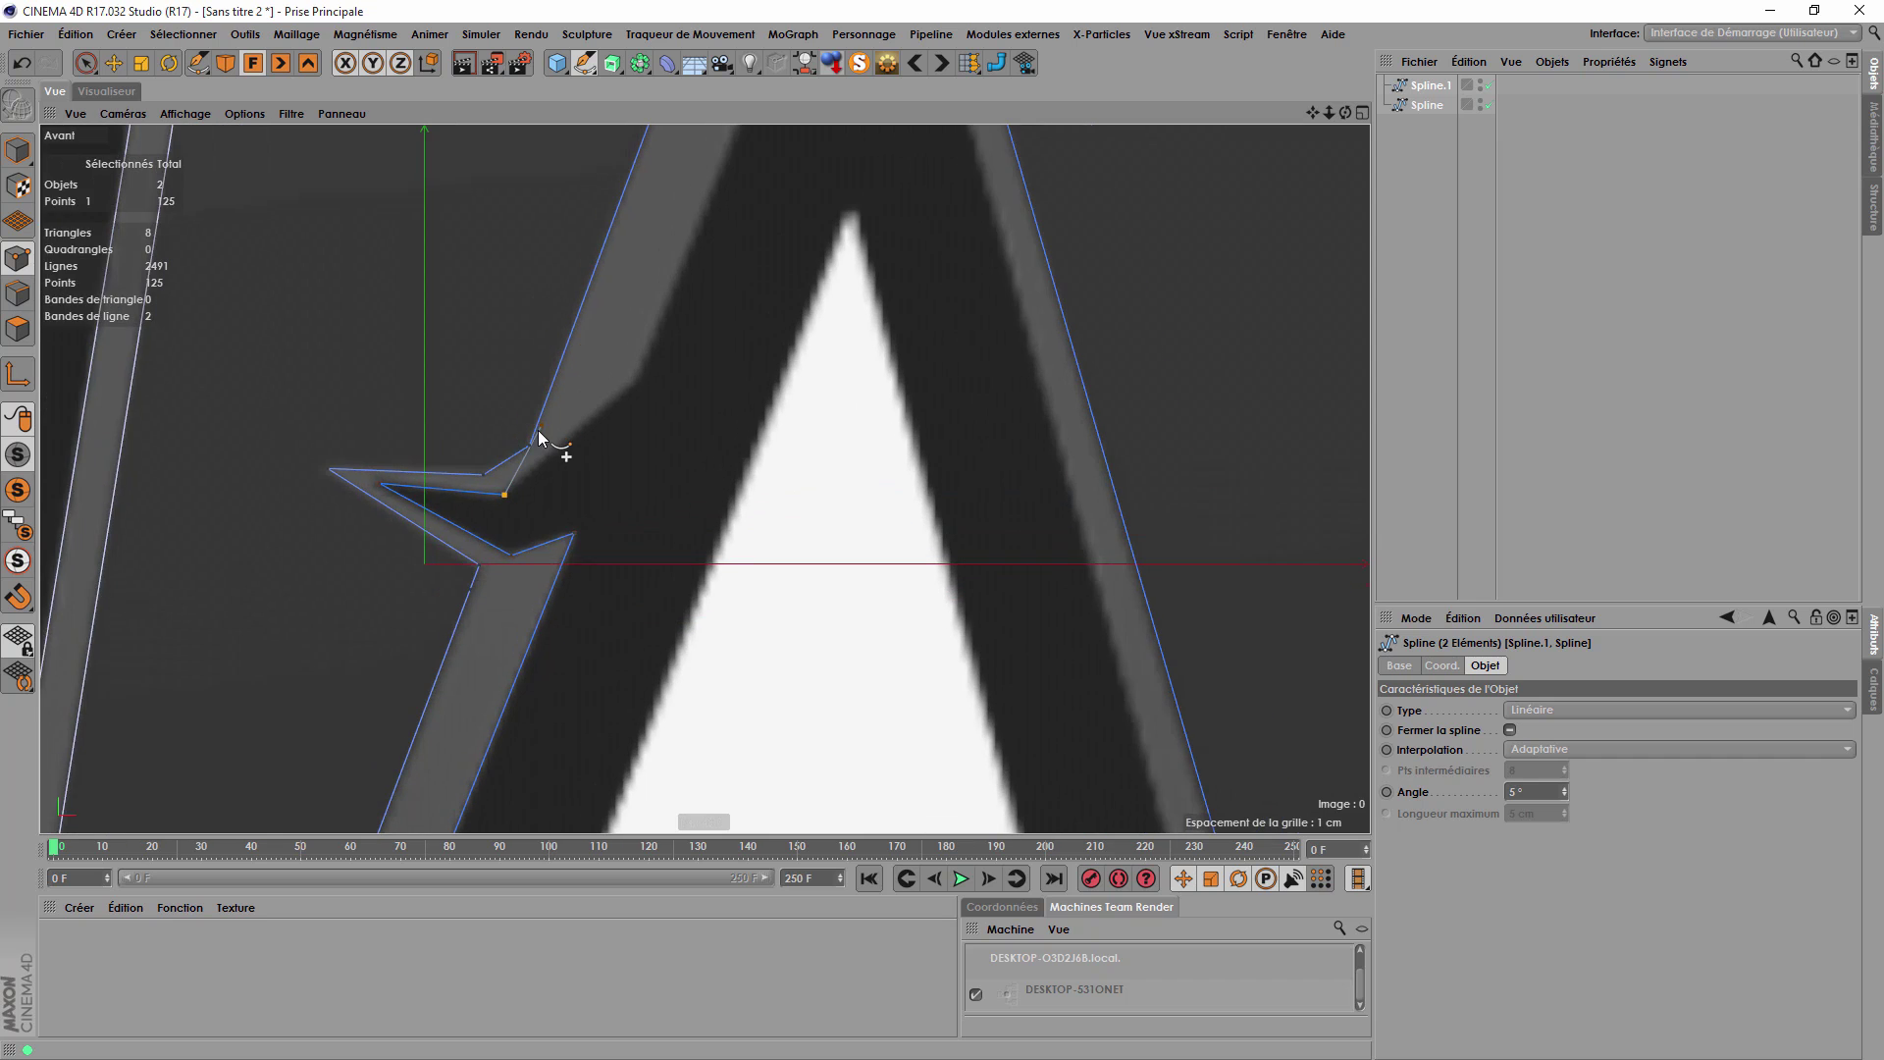
scroll(524, 461, up, 2)
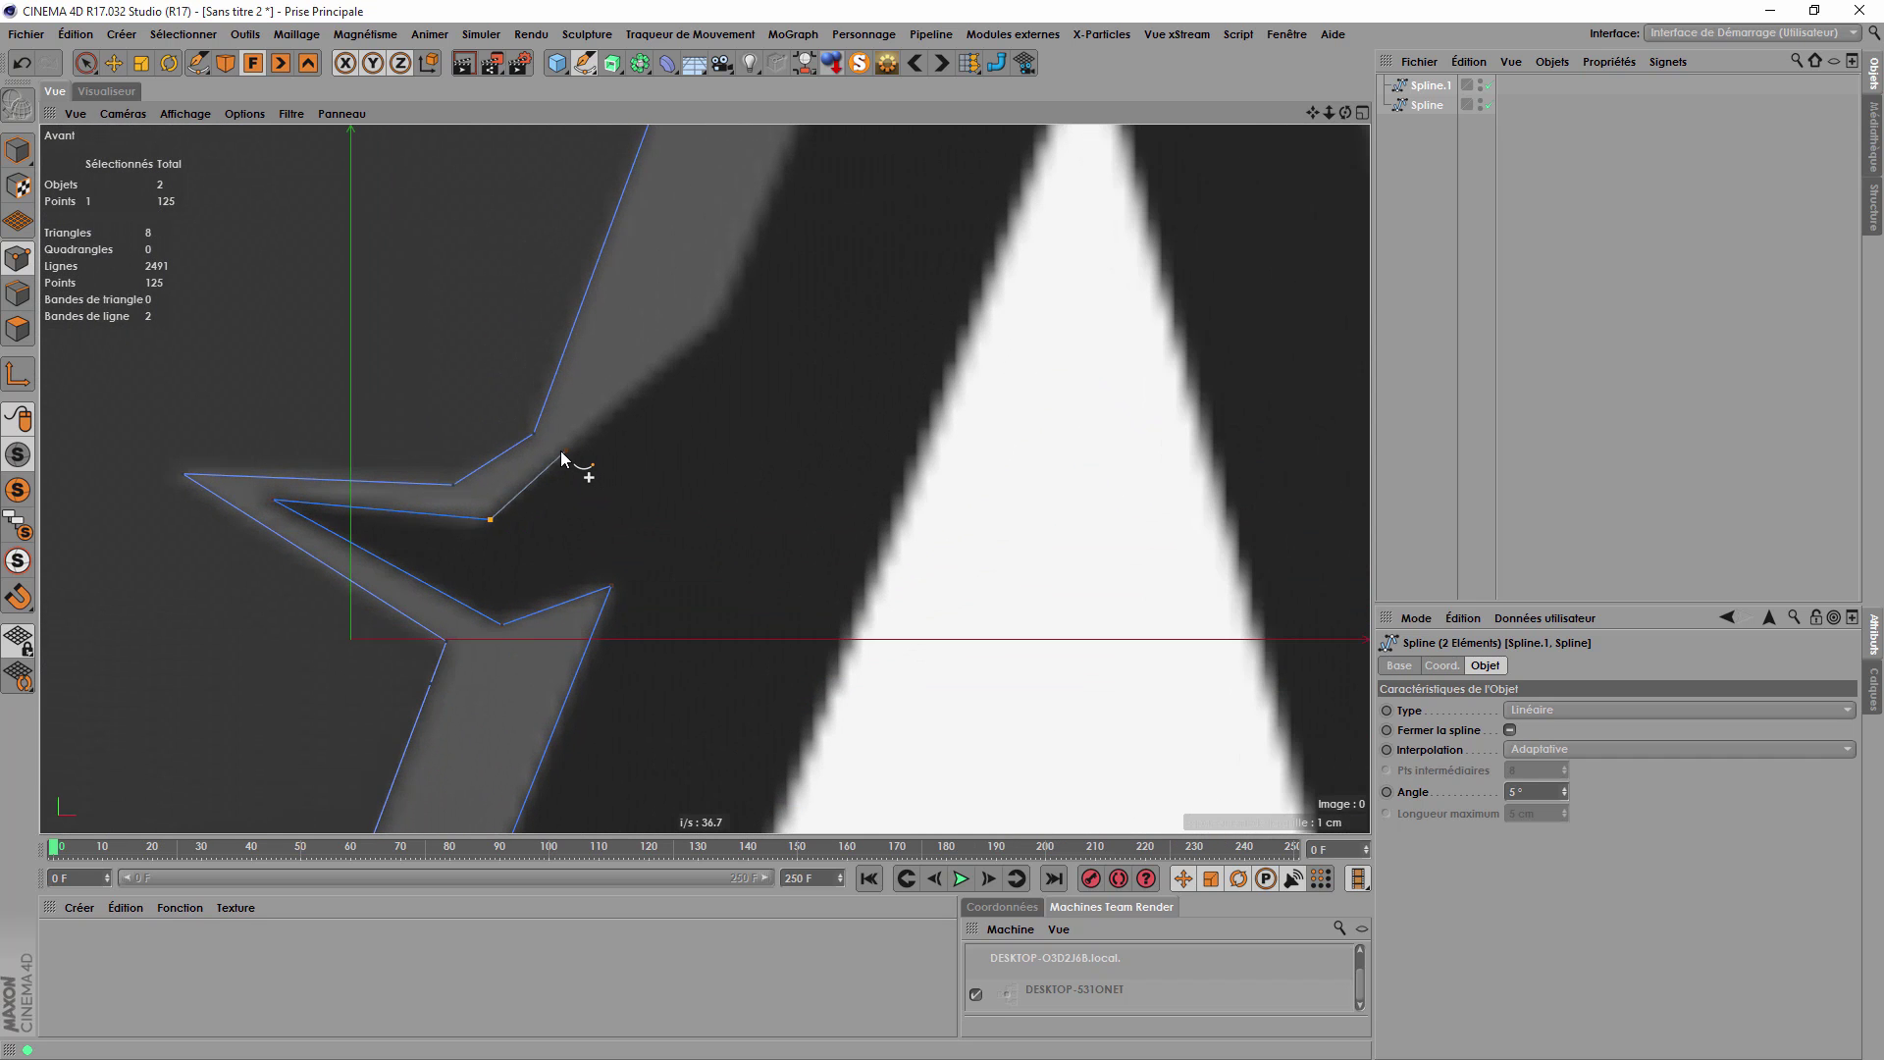
scroll(557, 451, down, 2)
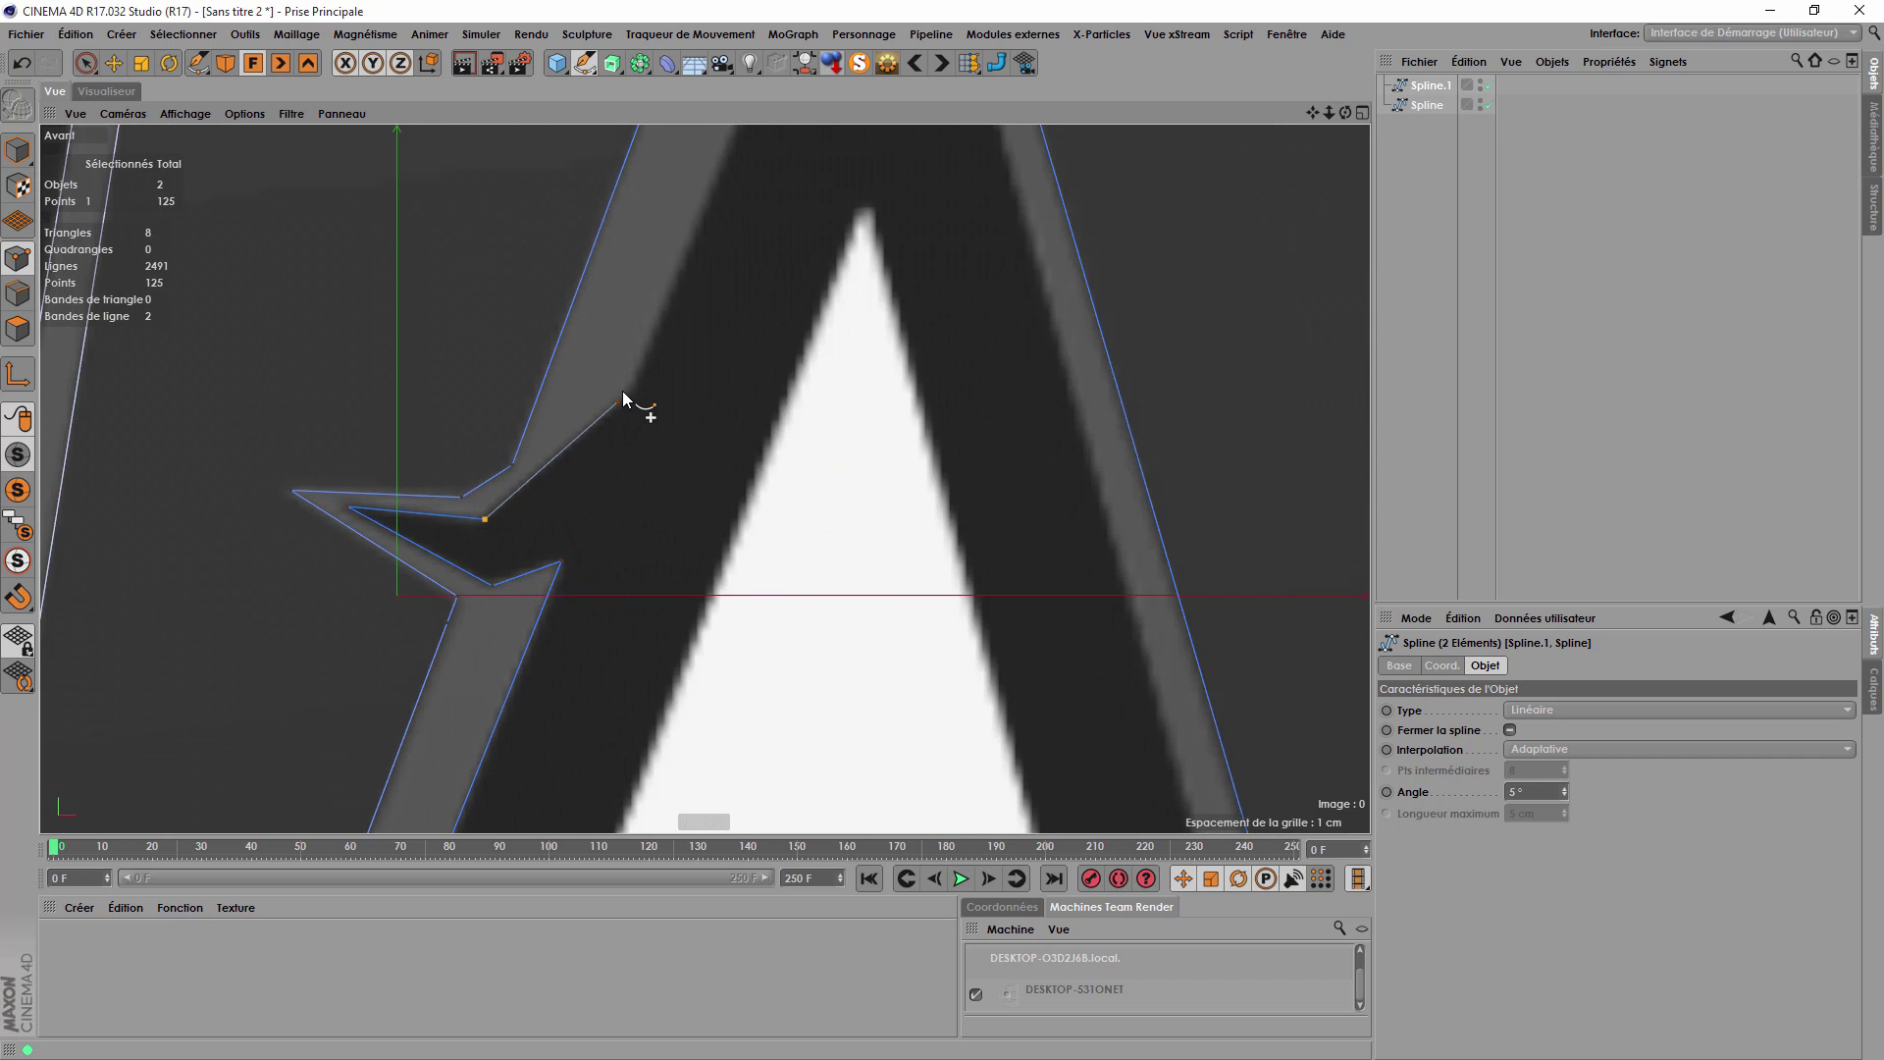
scroll(525, 478, up, 2)
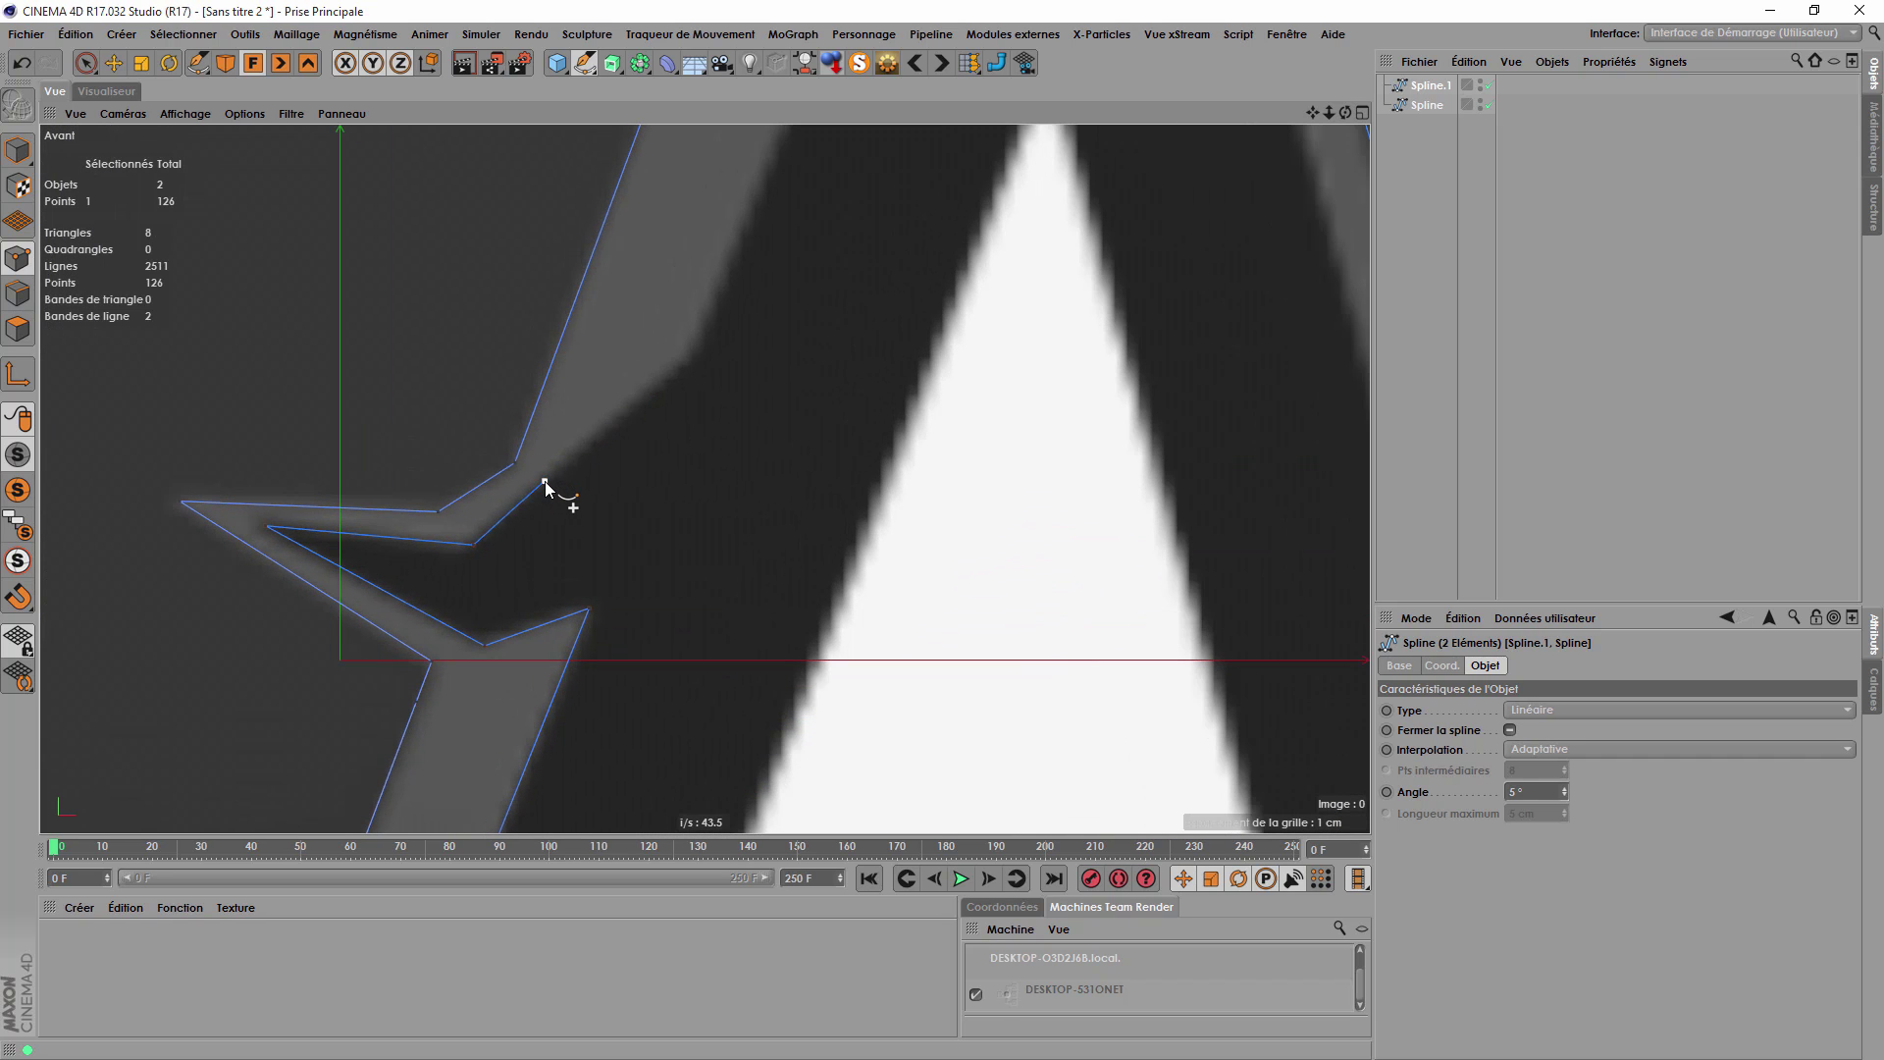
click(698, 351)
scroll(570, 616, down, 3)
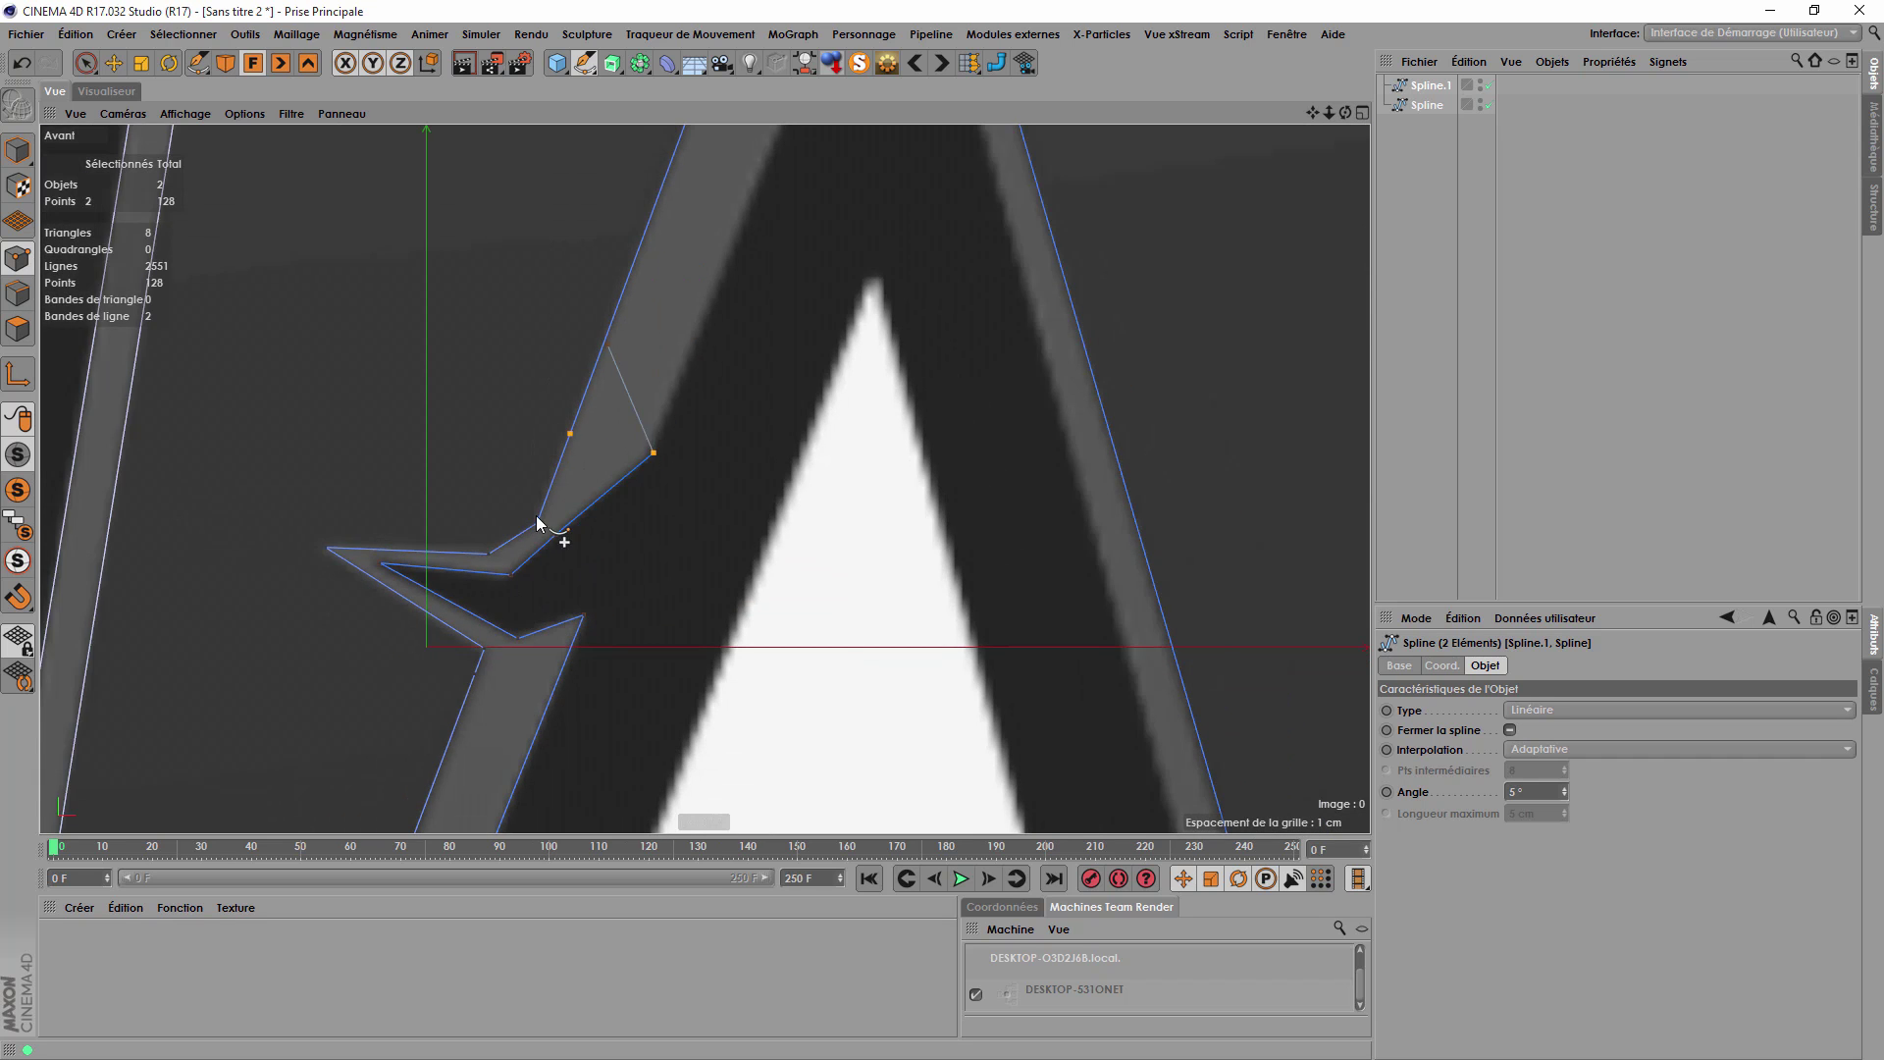
Trace the light border up the right leg's inner edge, through the upper bend to the narrow inner tip near the apex.
scroll(309, 765, down, 2)
scroll(517, 432, down, 3)
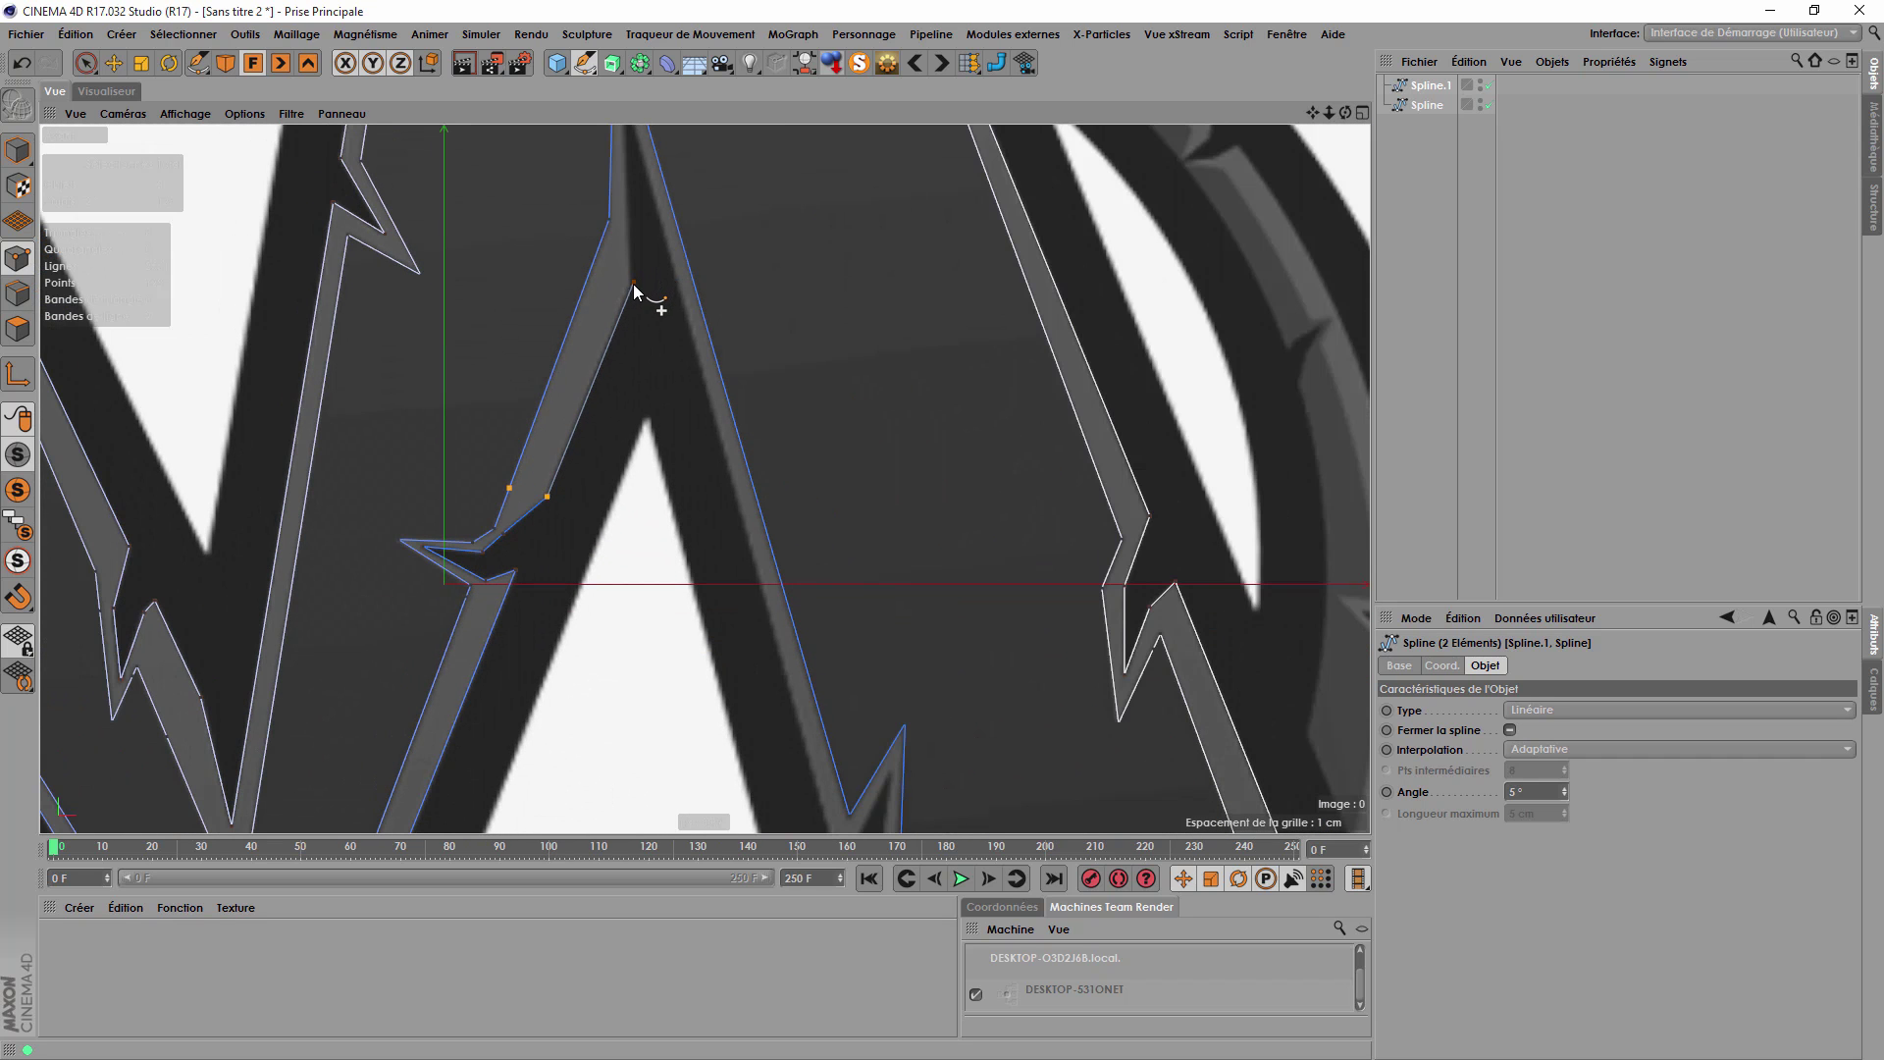
click(633, 286)
scroll(630, 465, down, 3)
scroll(617, 226, up, 6)
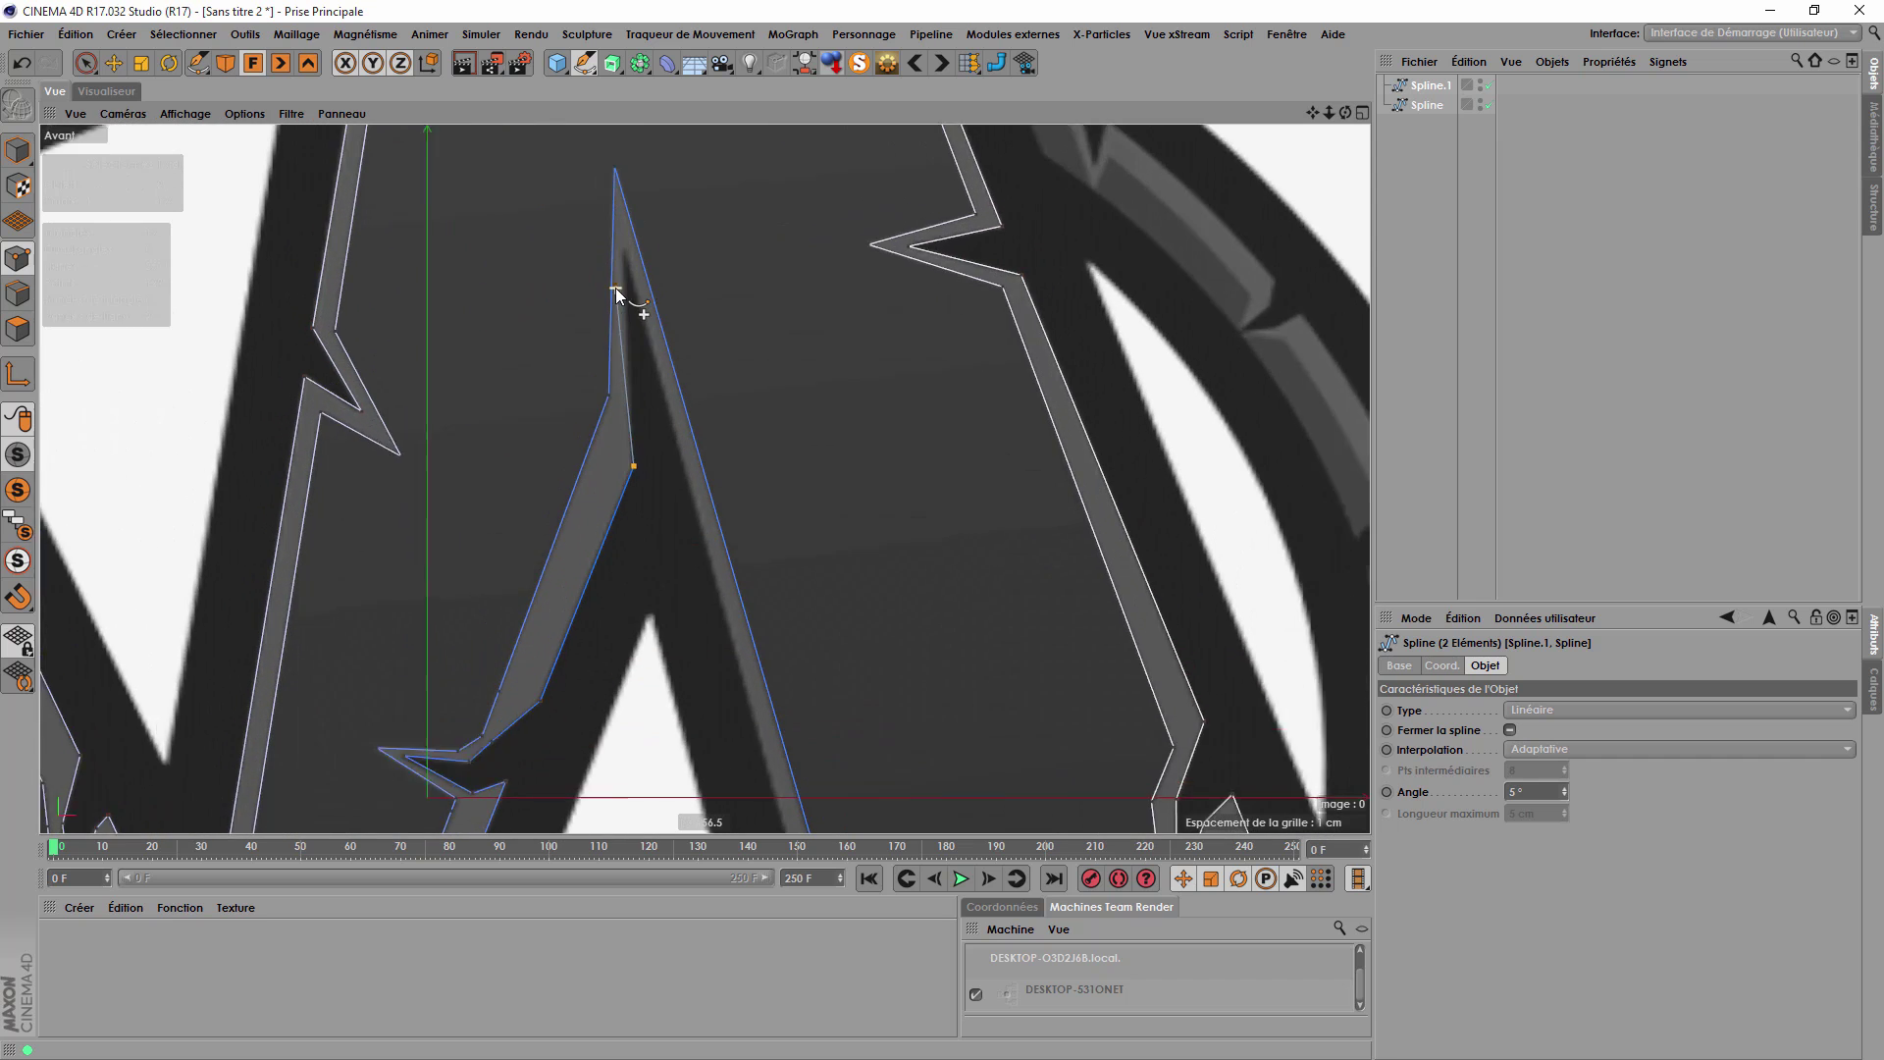
scroll(706, 314, down, 3)
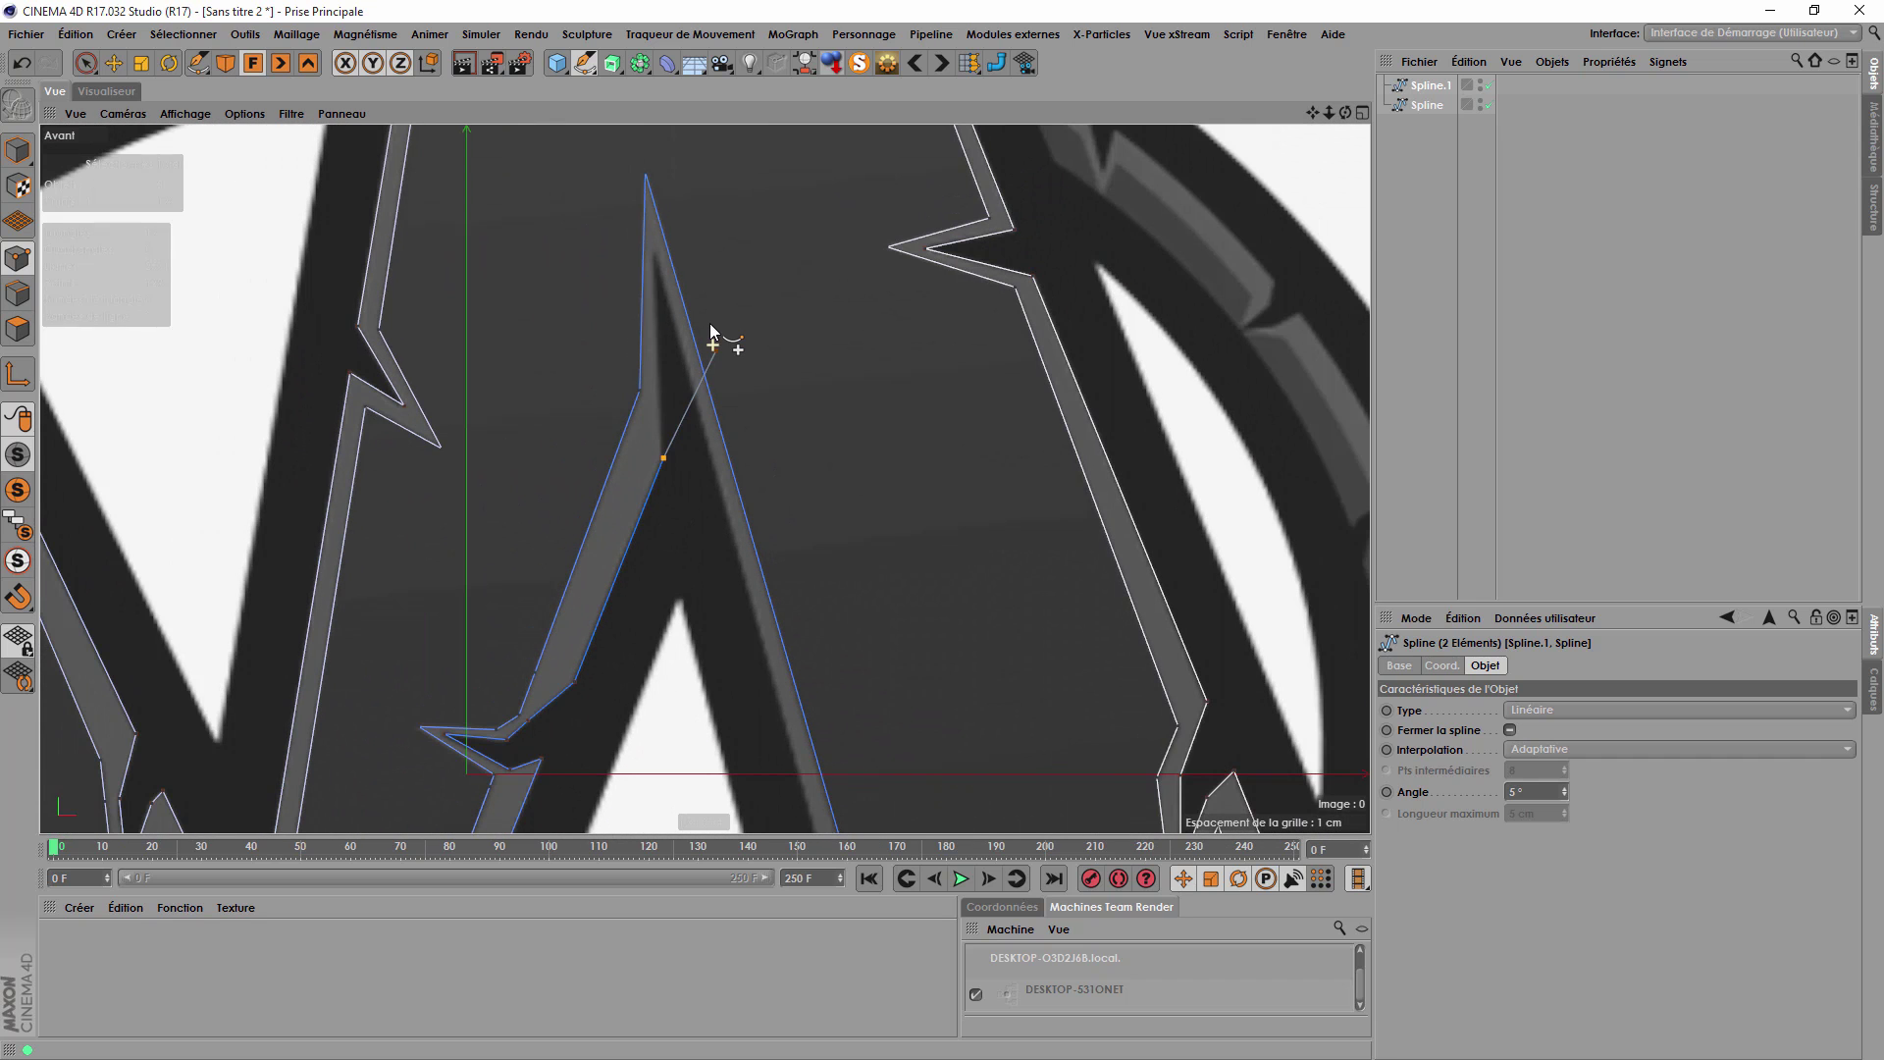
scroll(728, 374, up, 2)
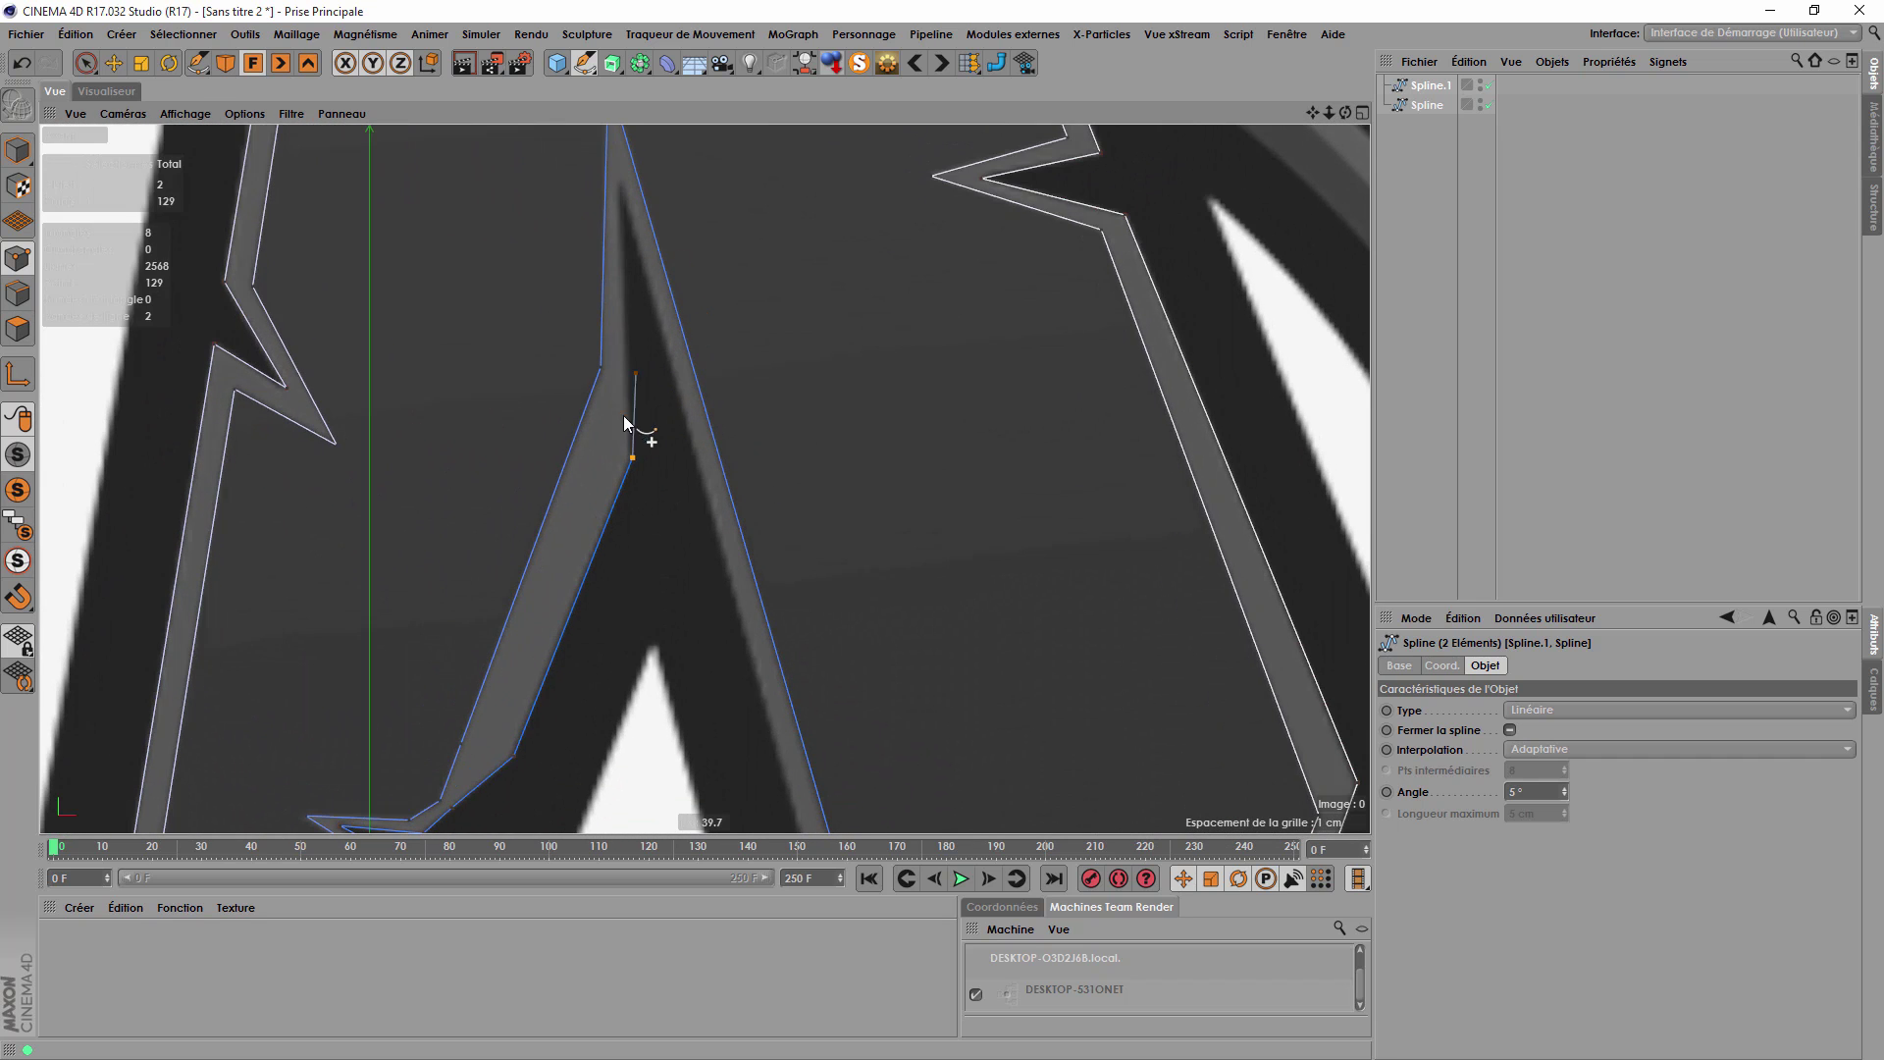
click(622, 182)
Trace the light border from the narrow apex tip down the long inner edge to the right leg's next notch.
scroll(638, 165, down, 2)
scroll(764, 629, up, 2)
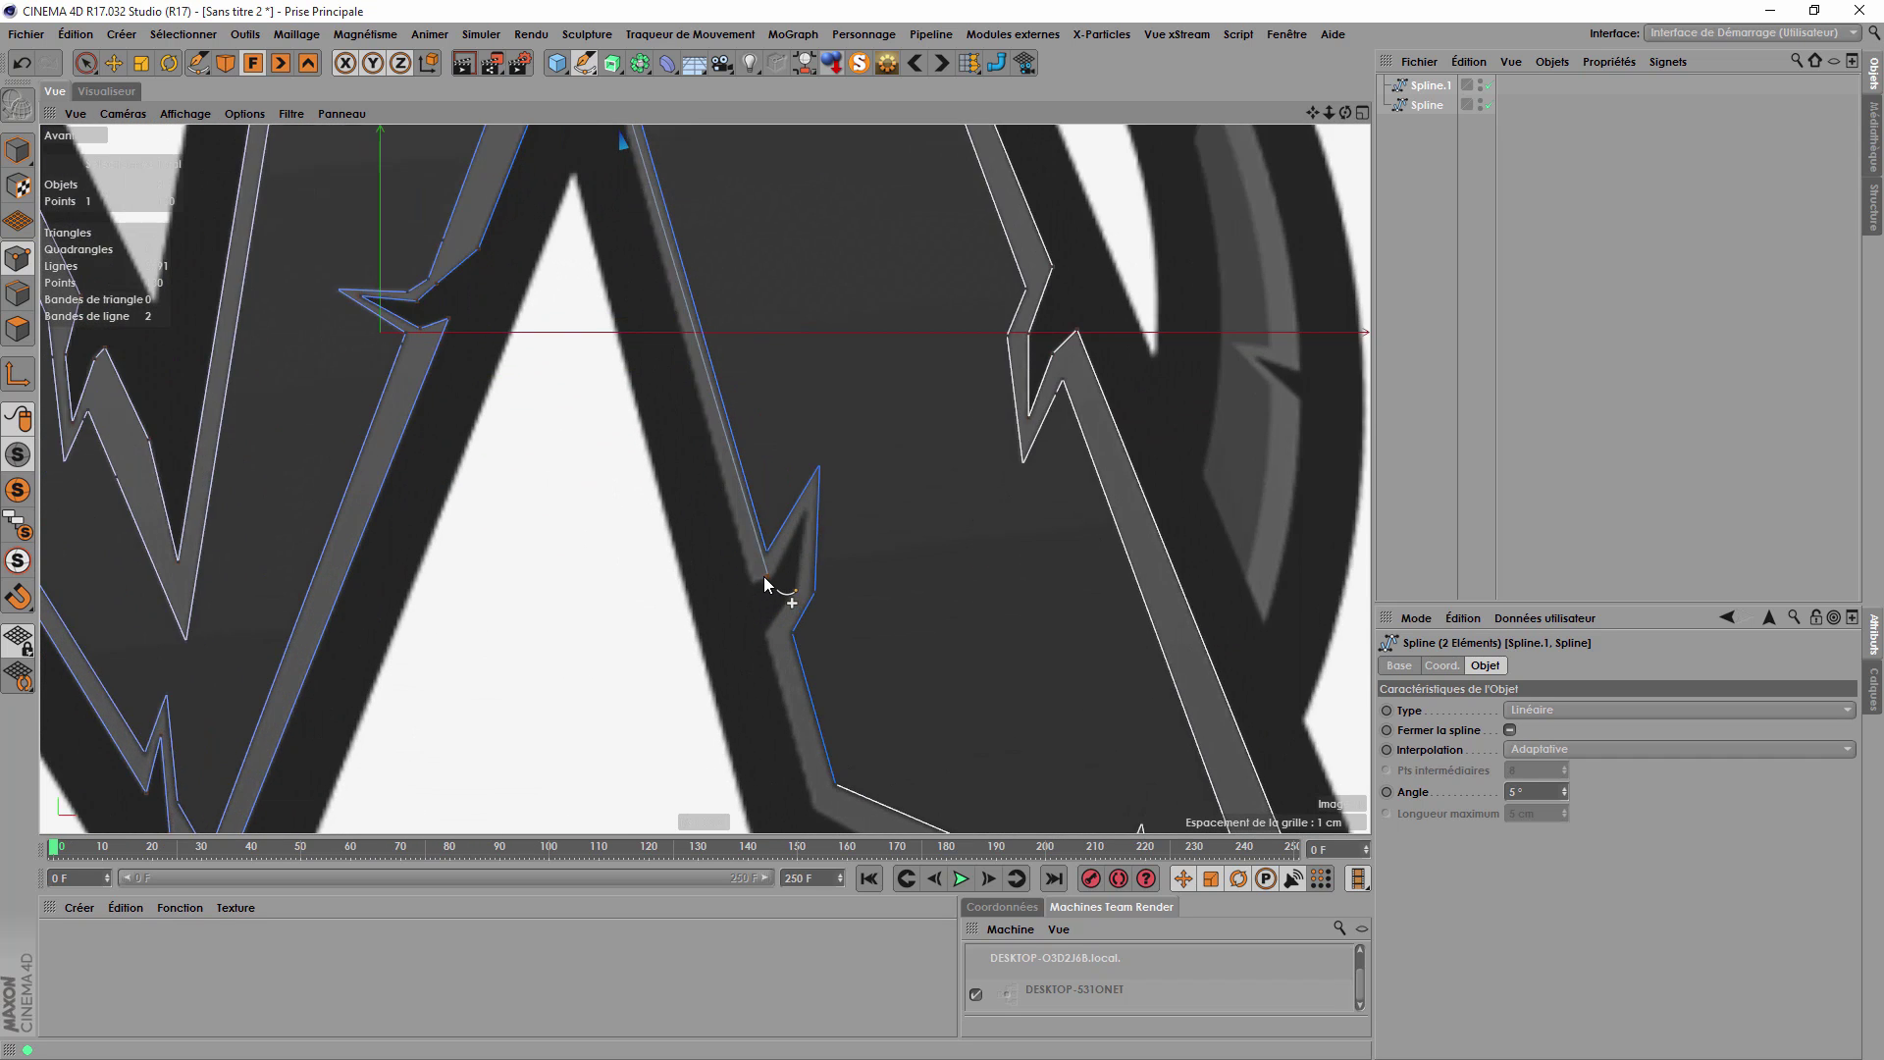
click(746, 586)
Trace the light border around the right leg's inner notch to its lower shoulder, adding a point on the M-artwork spline beside the notch corner.
scroll(741, 587, up, 2)
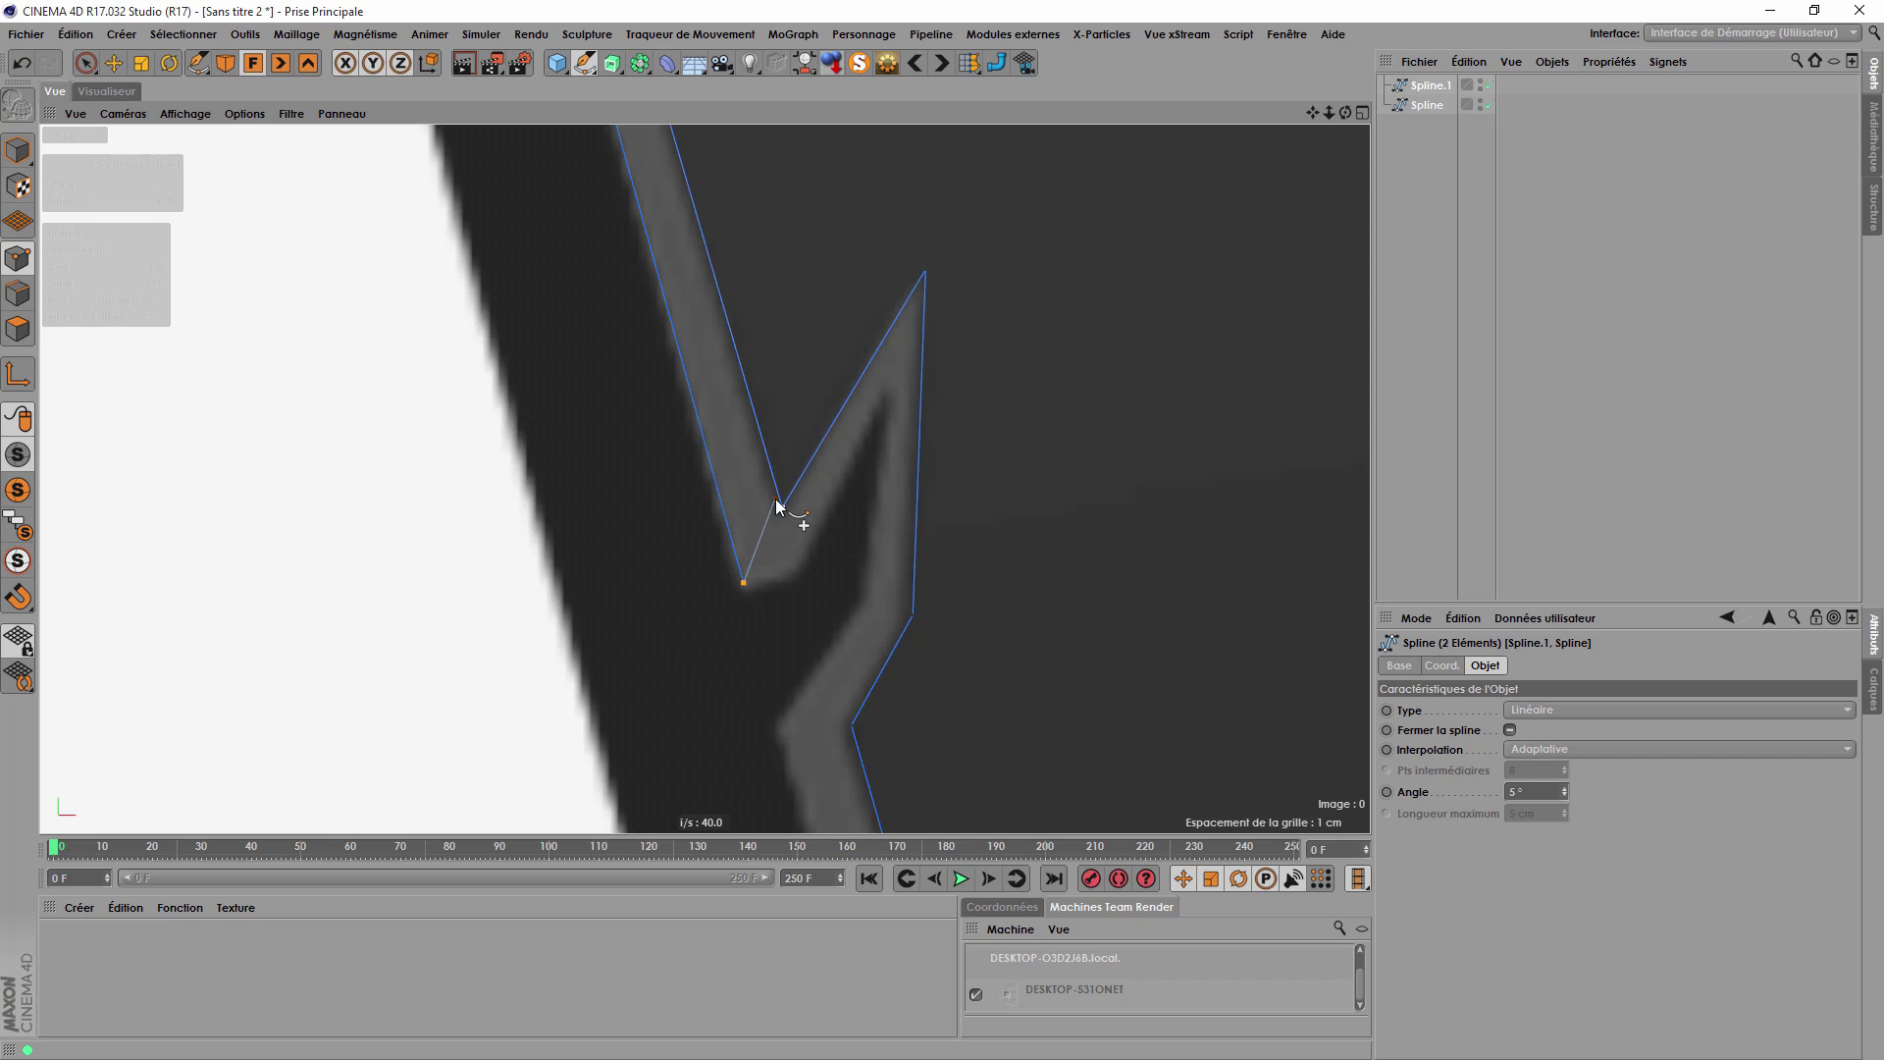
click(798, 573)
click(798, 482)
click(868, 597)
click(775, 730)
Trace the light border from the notch's lower shoulder down to the right leg's lower inner corner.
scroll(692, 351, down, 3)
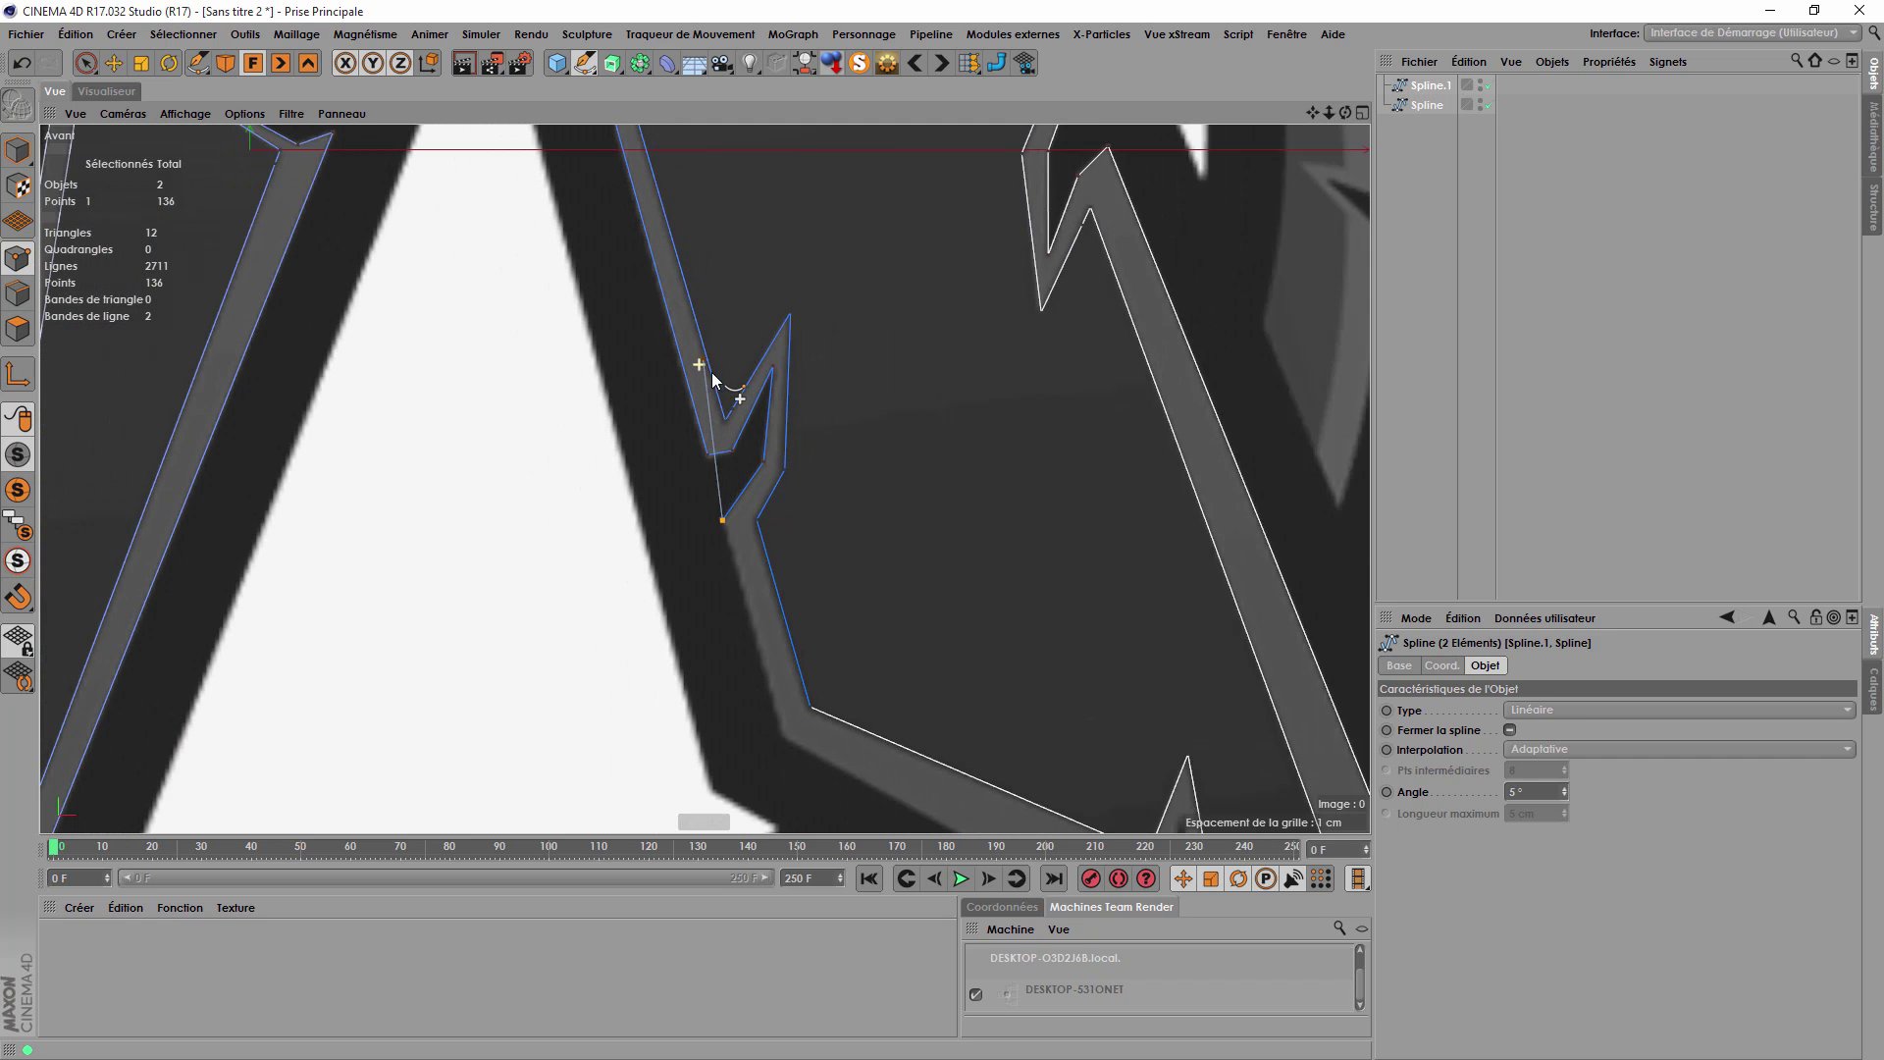
scroll(712, 375, down, 3)
scroll(762, 591, up, 3)
click(769, 654)
Trace the light border along the right leg's bottom edge into the start of the bottom notch, and fine-tune the notch's first two points.
scroll(854, 736, down, 2)
scroll(954, 714, up, 3)
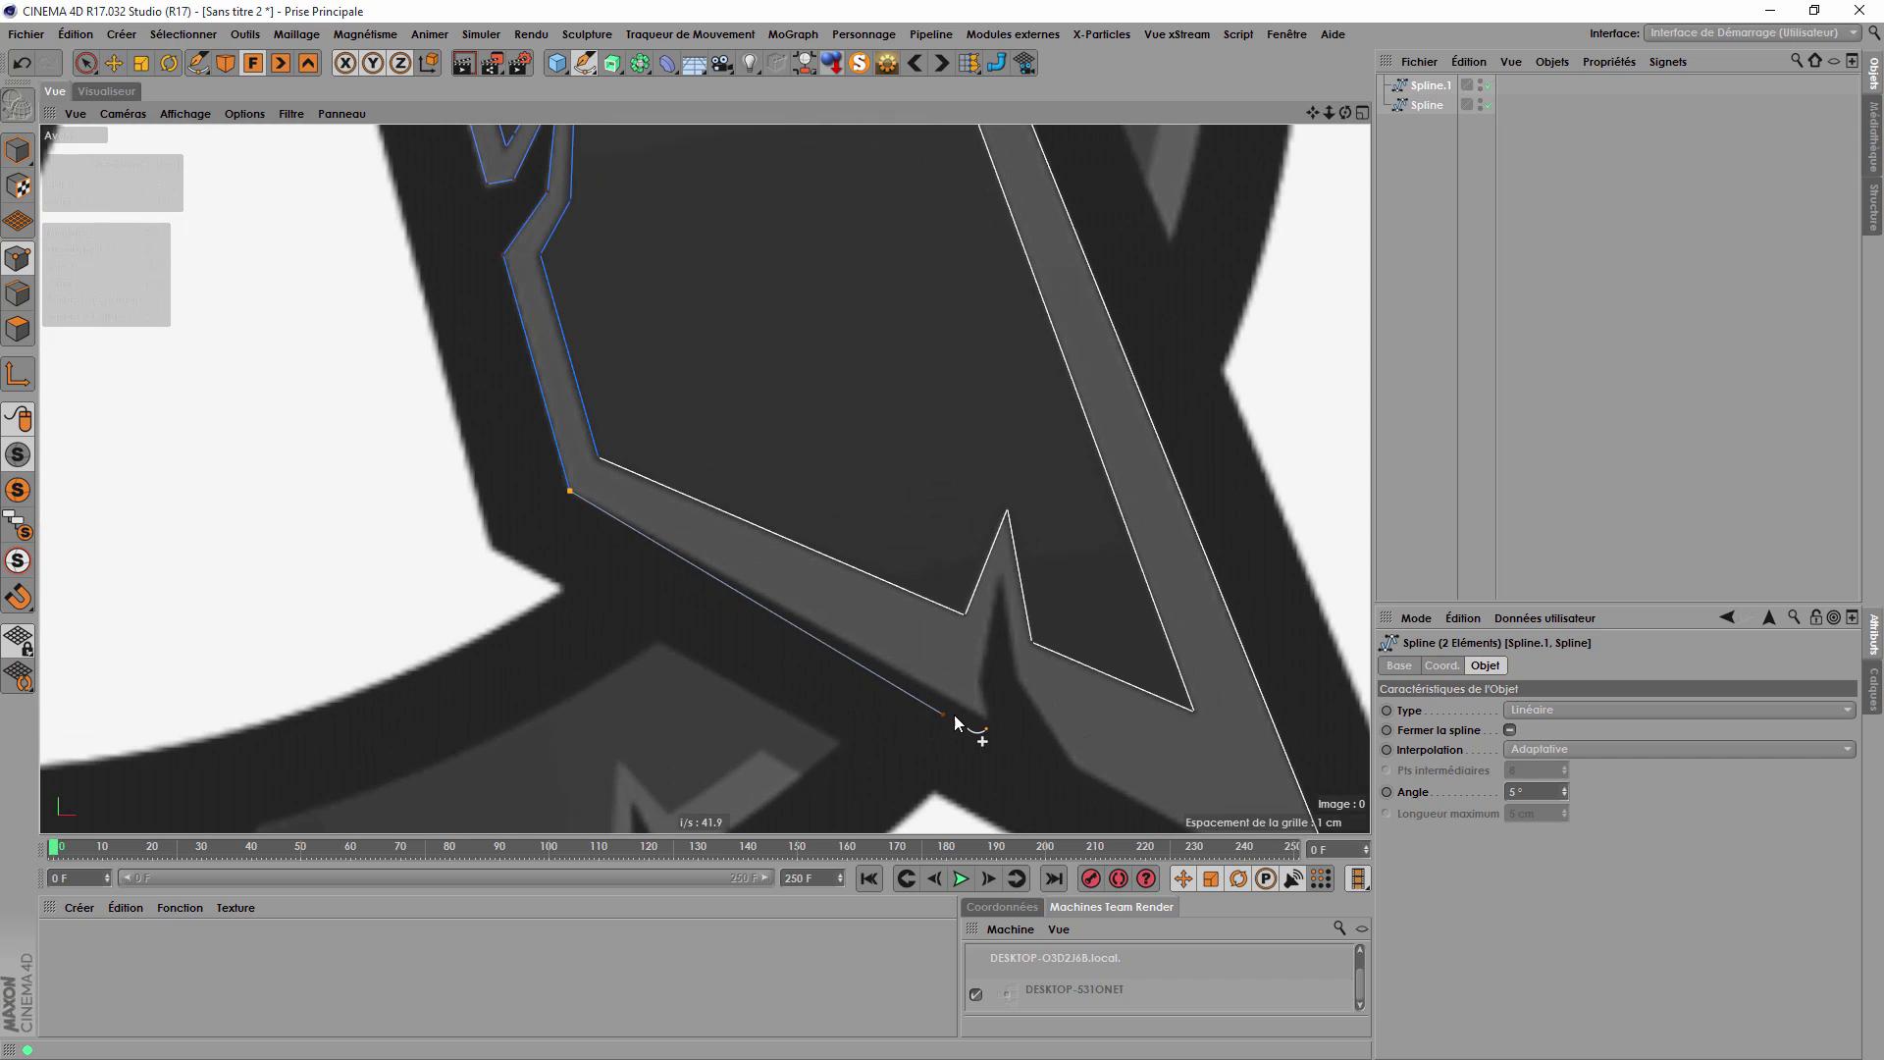
click(991, 720)
scroll(991, 721, up, 2)
click(968, 663)
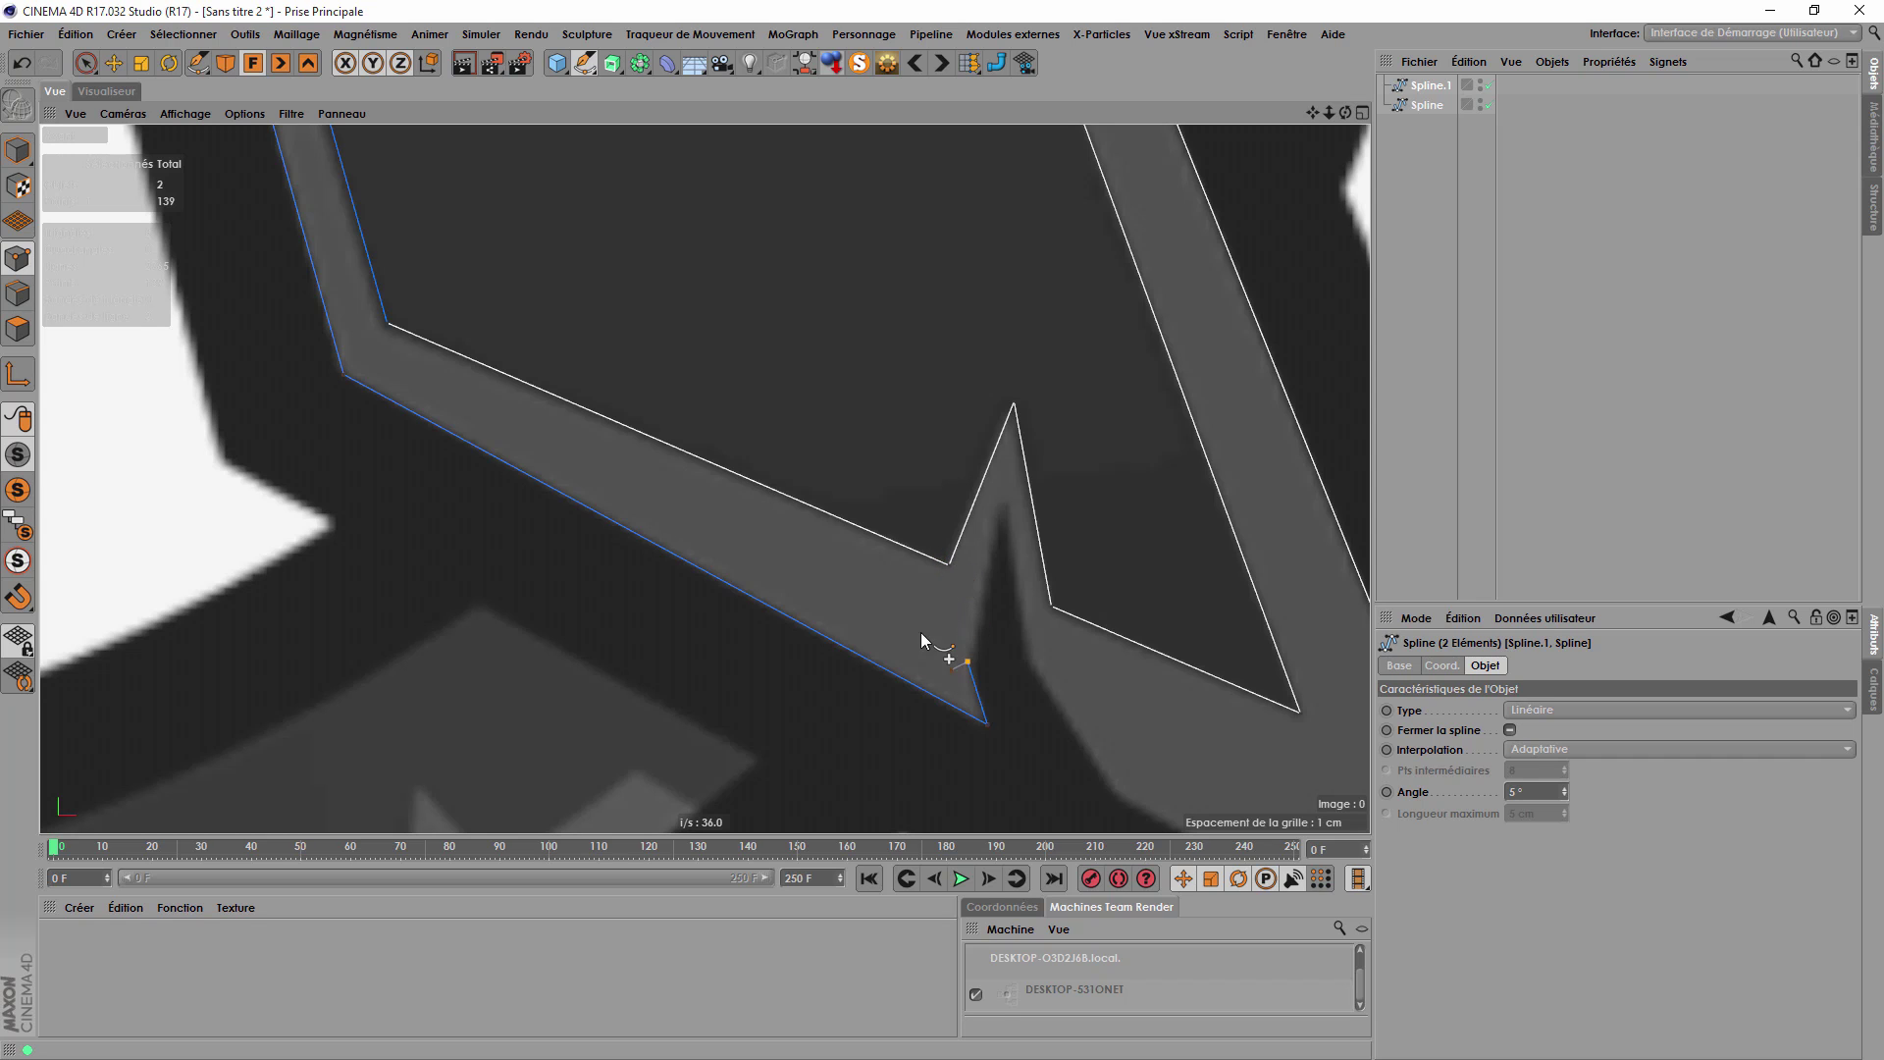
scroll(993, 726, up, 3)
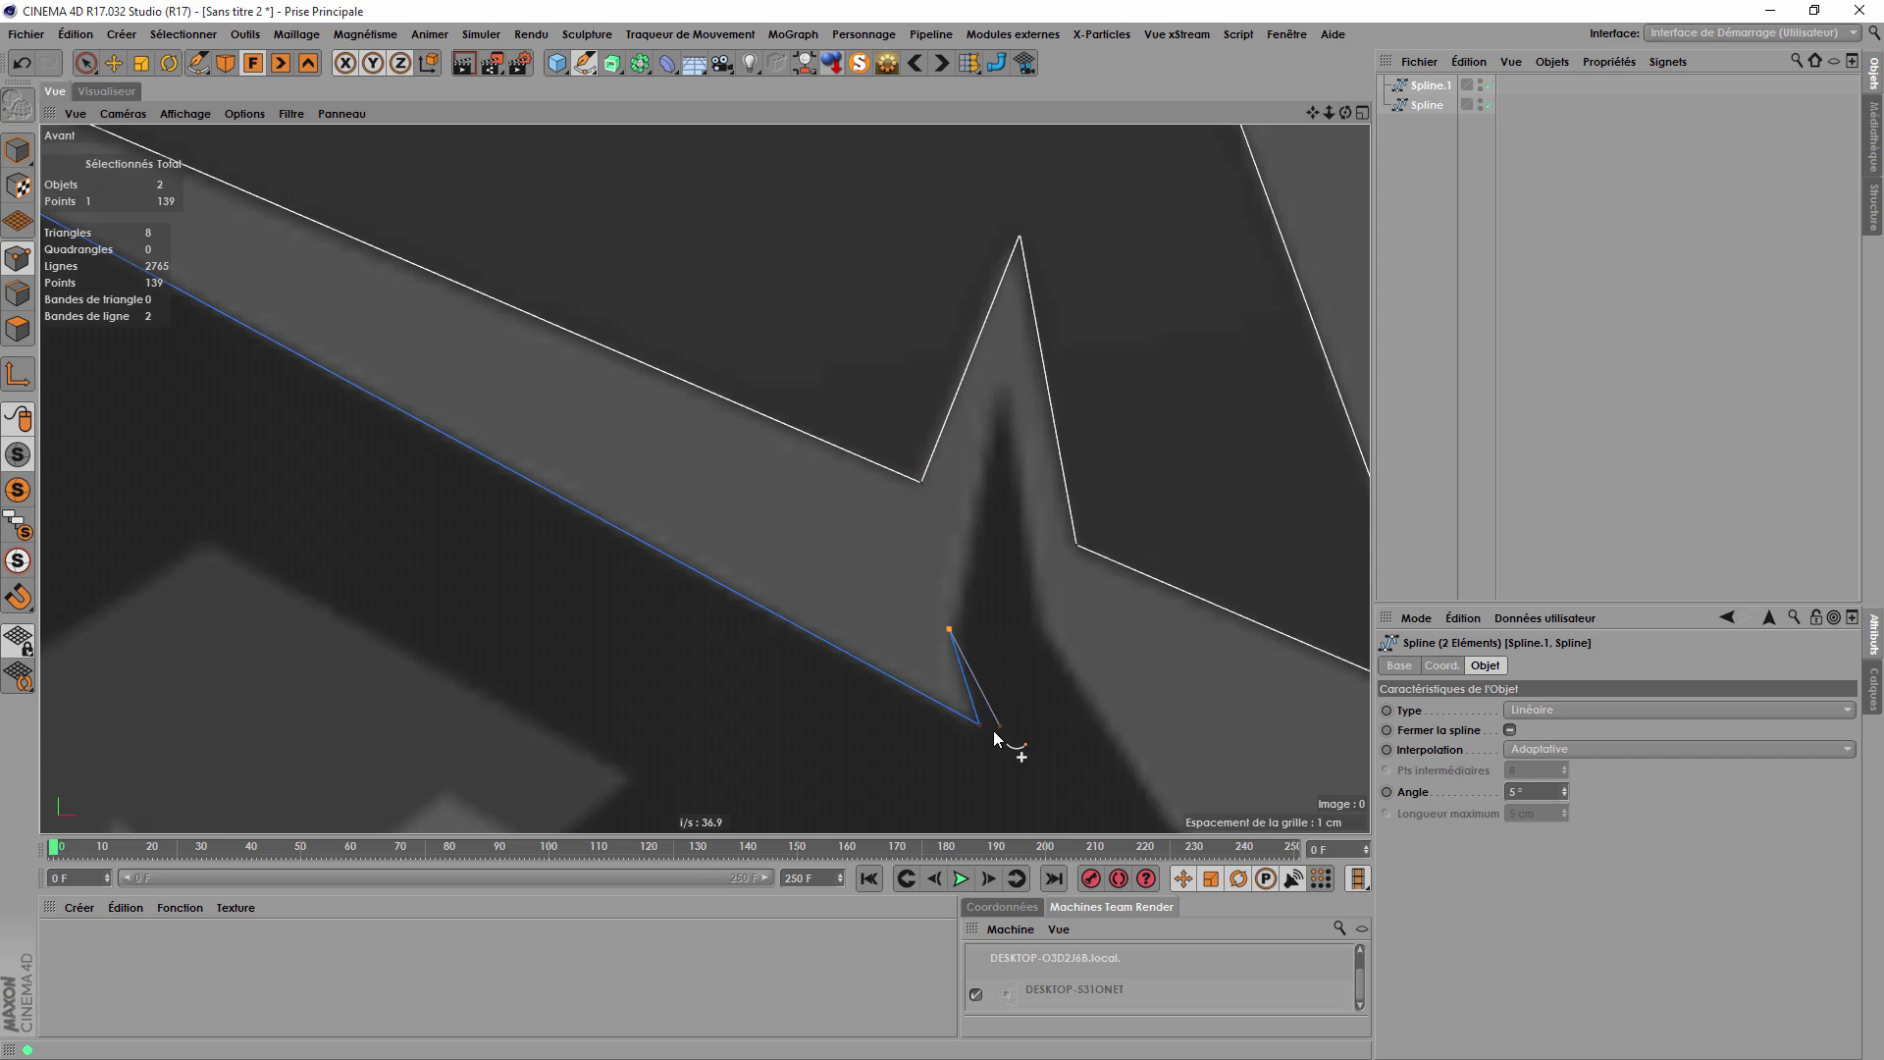
drag(979, 727, 967, 717)
drag(951, 631, 955, 626)
Add a point on the M-artwork spline beside the bottom notch, and trace the border over the notch's peak to its far shoulder.
click(926, 475)
click(1008, 377)
click(1042, 627)
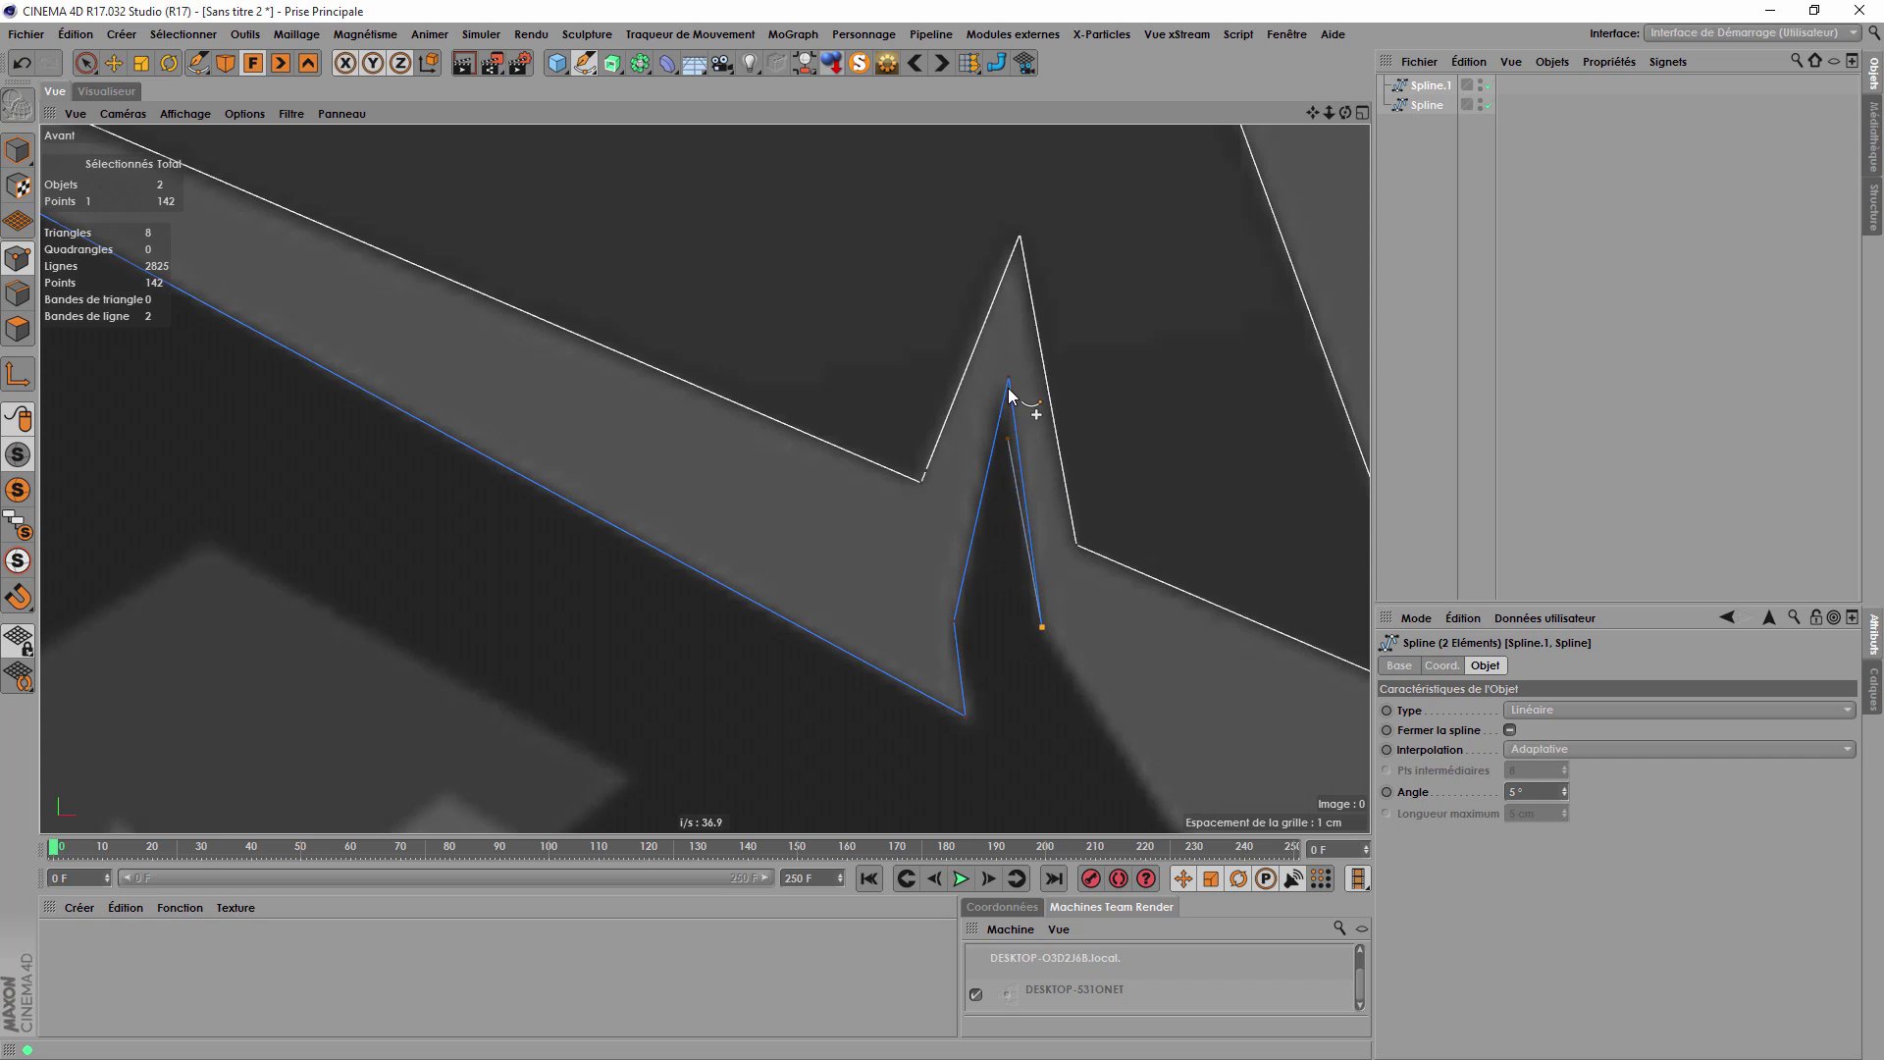
Trace the border past the bottom notch to the right leg's outer tip to close the outline, adding a matching M-artwork spline point on the way.
scroll(1094, 538, down, 2)
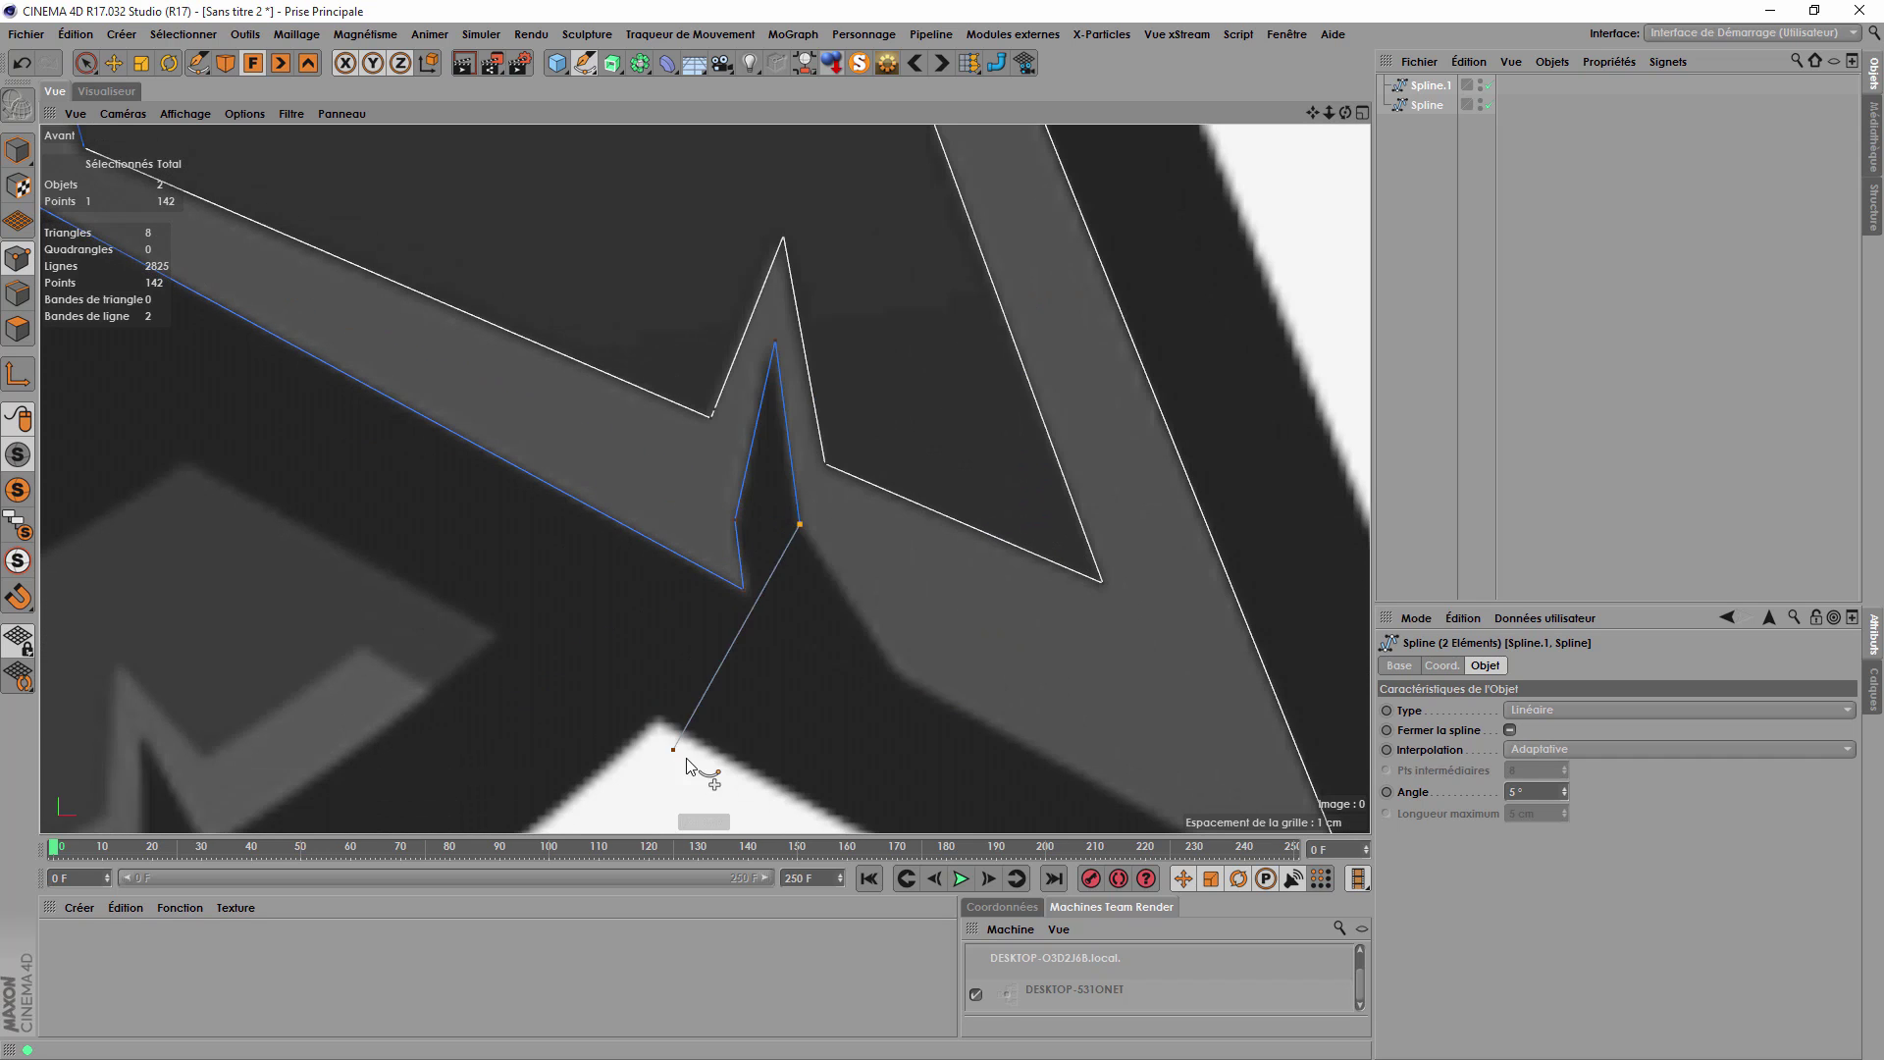
click(902, 678)
click(938, 513)
scroll(512, 512, down, 4)
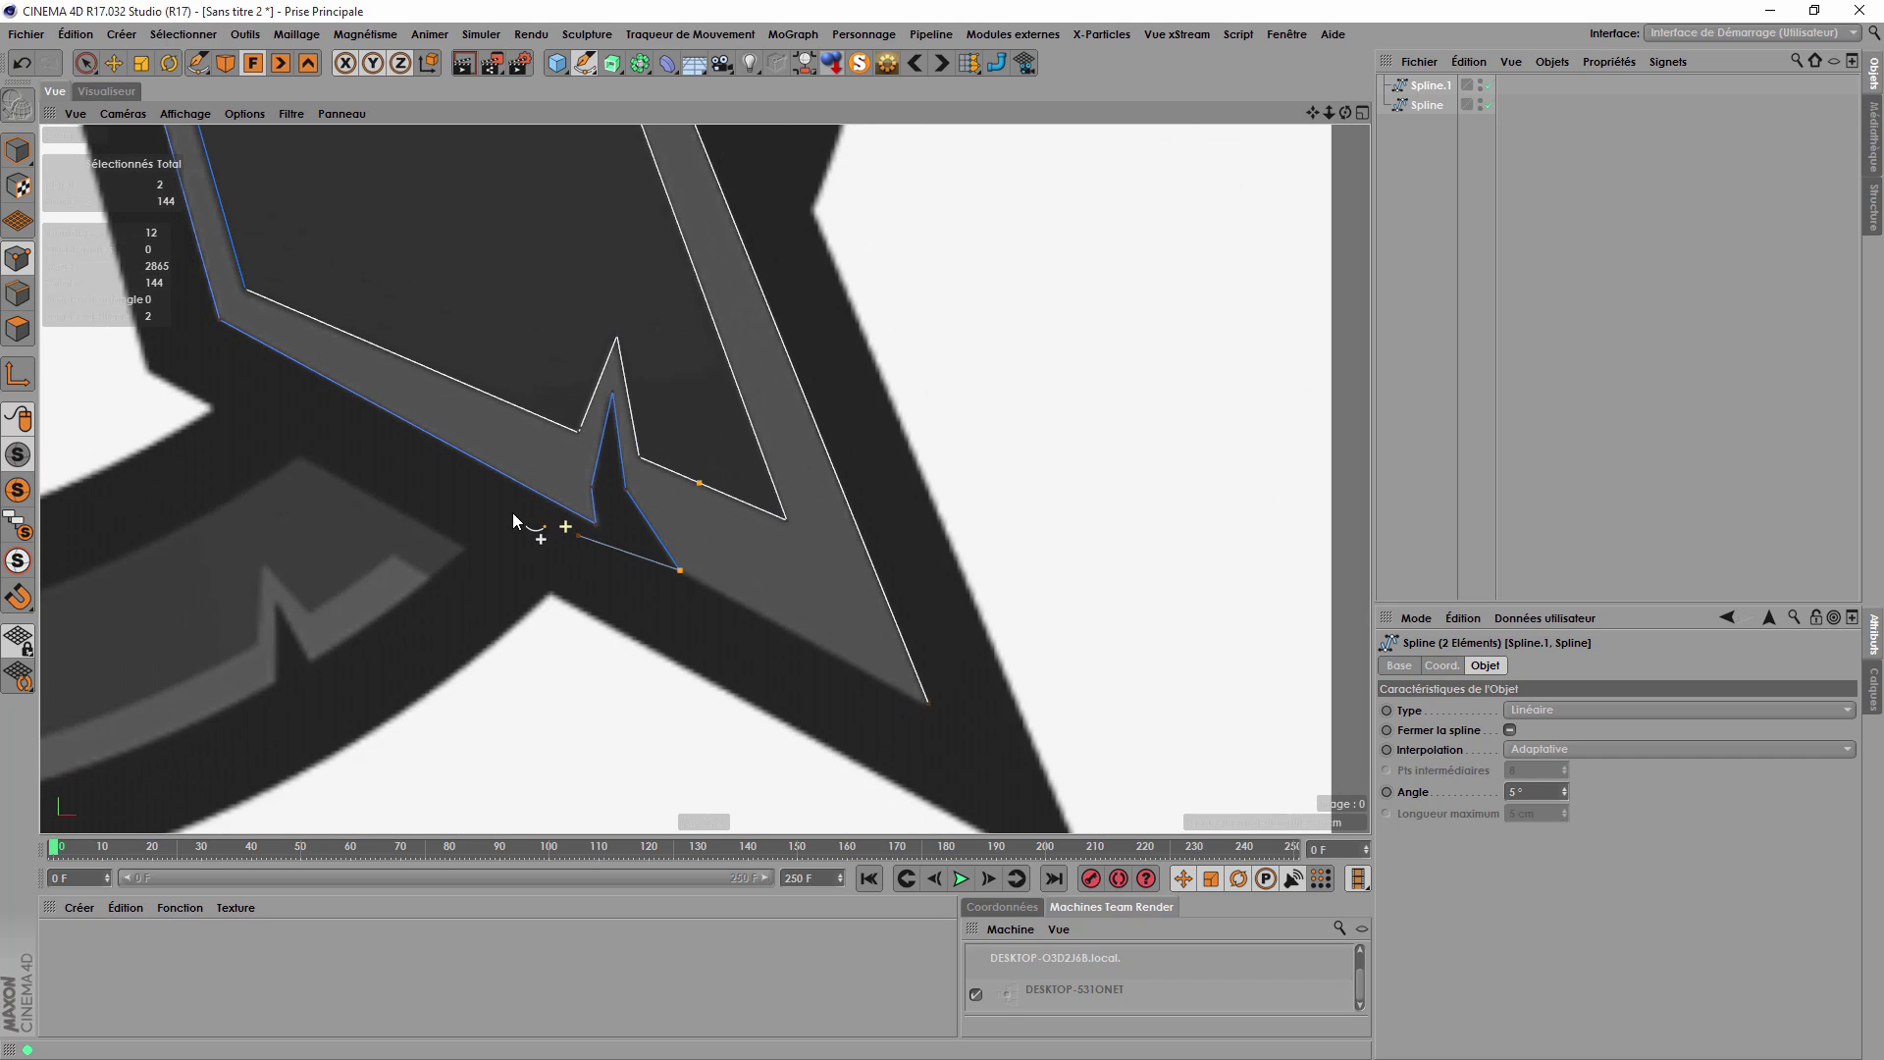
click(930, 703)
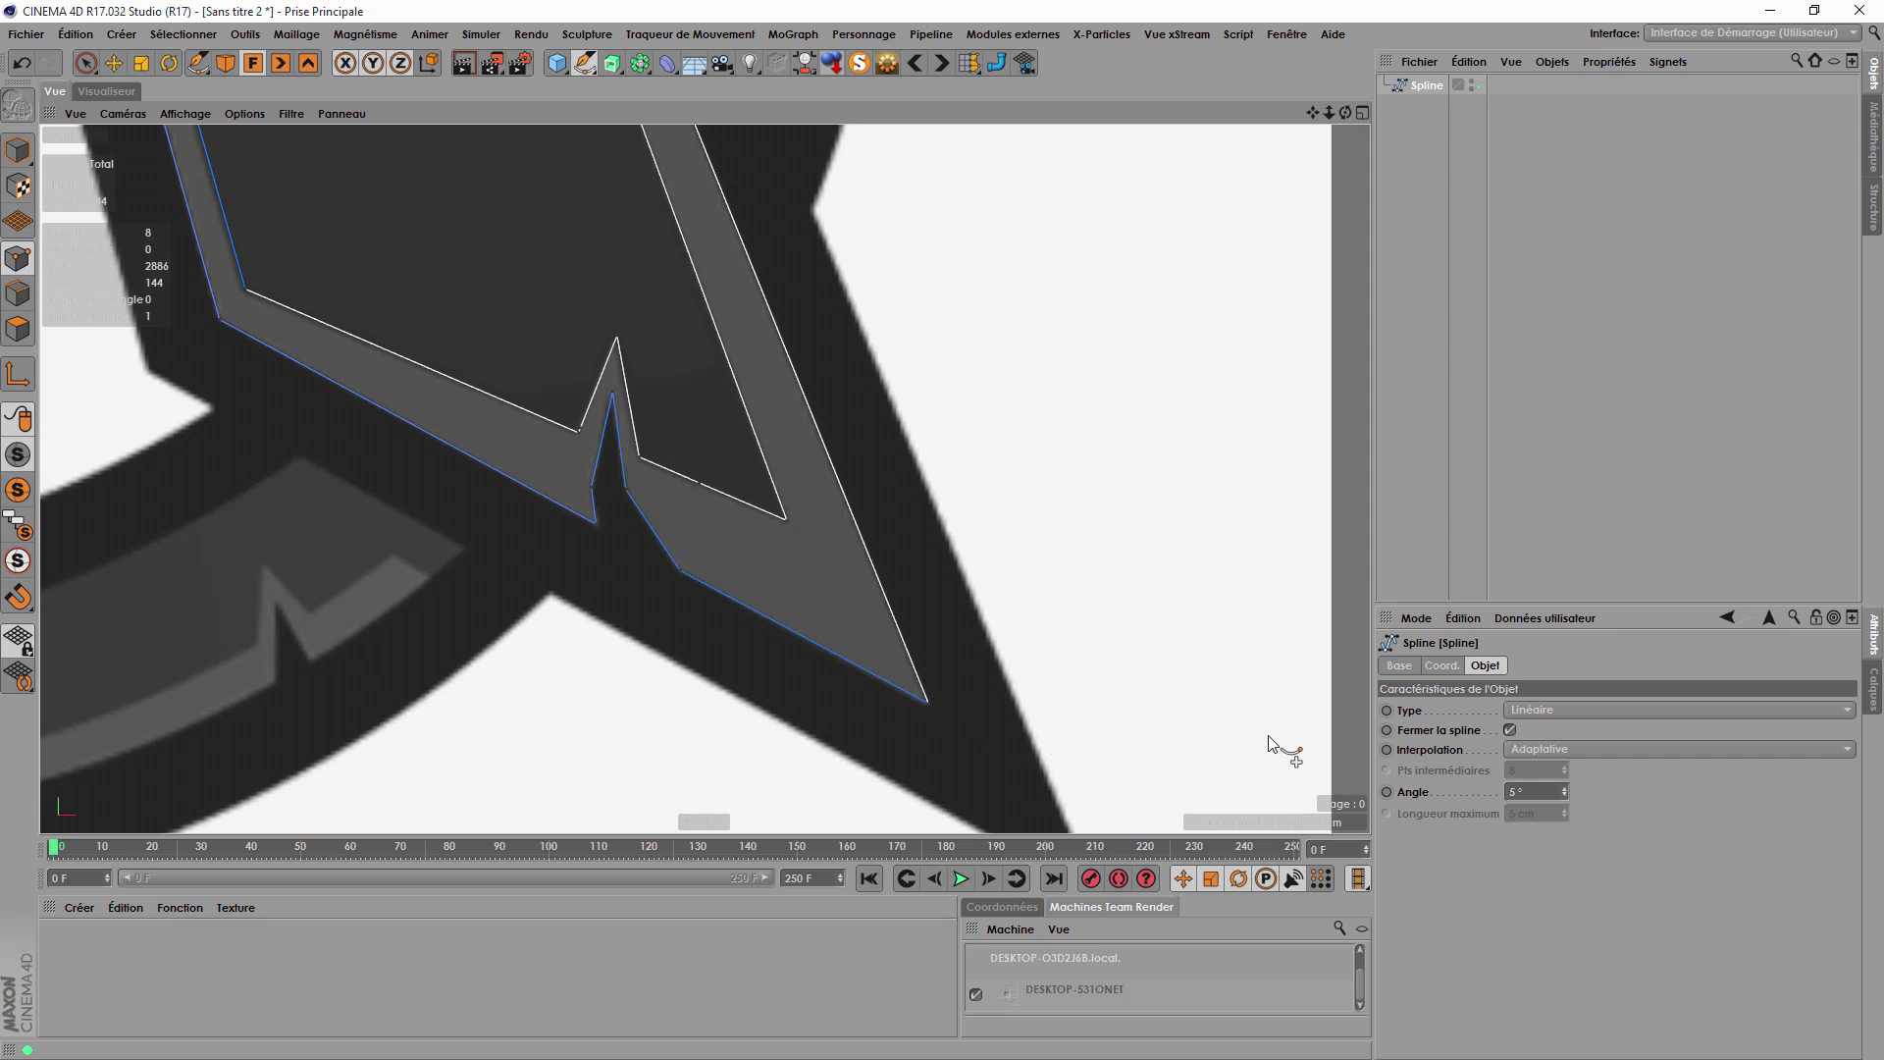
Examine the front view's heads-up display options, toggling the total-points read-out and checking the selected-points option.
scroll(1284, 750, down, 3)
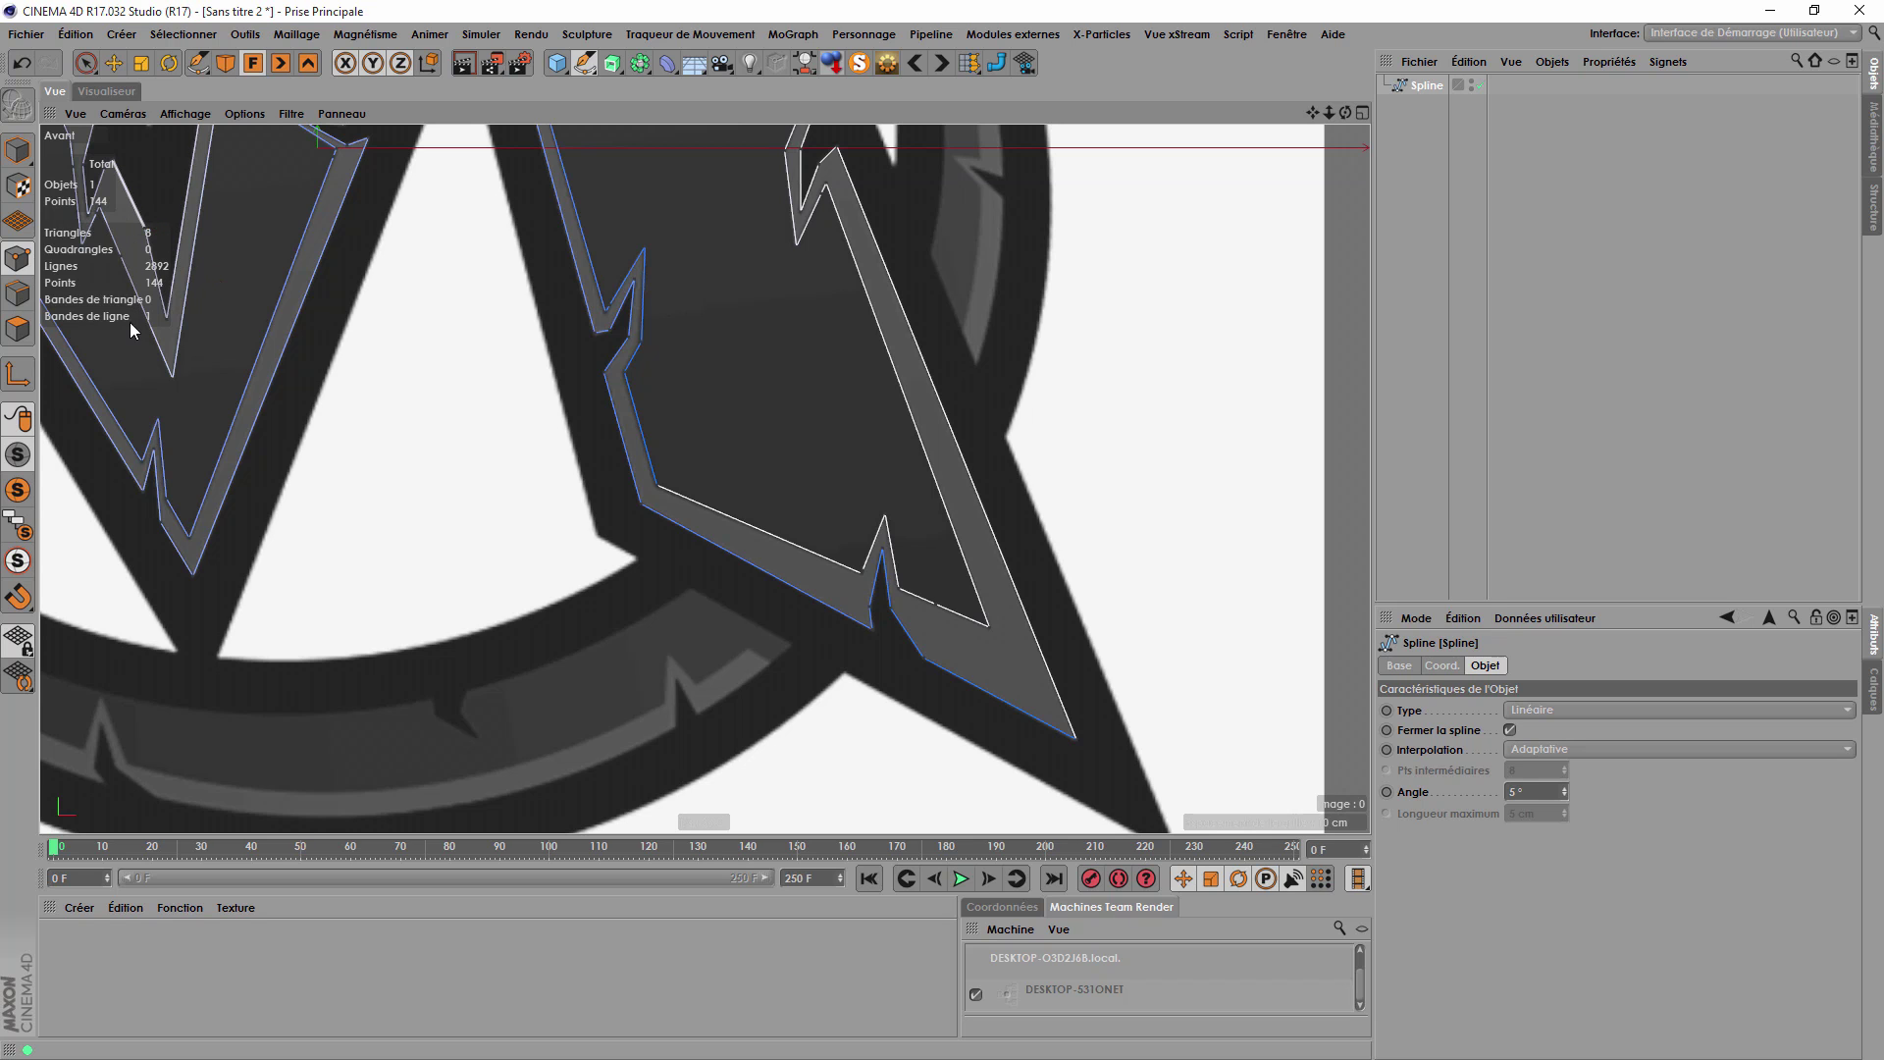
key(shift+v)
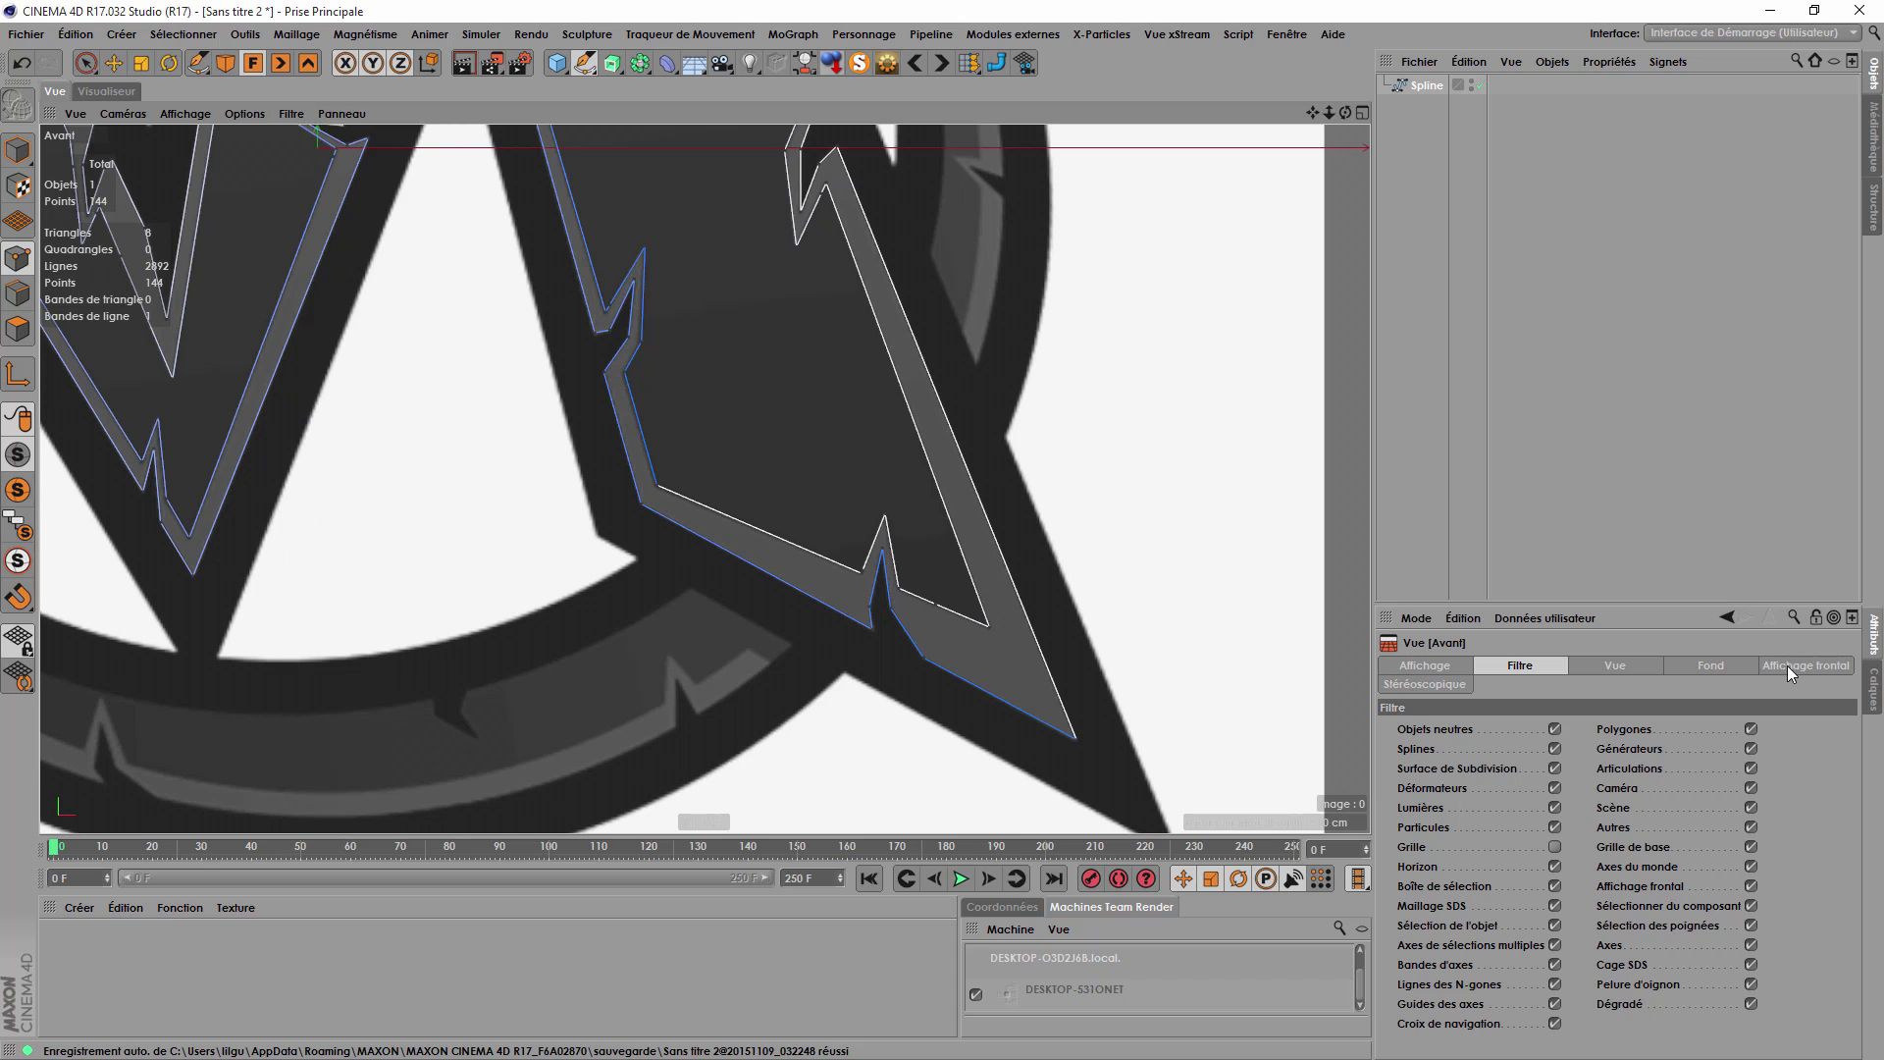
click(1787, 666)
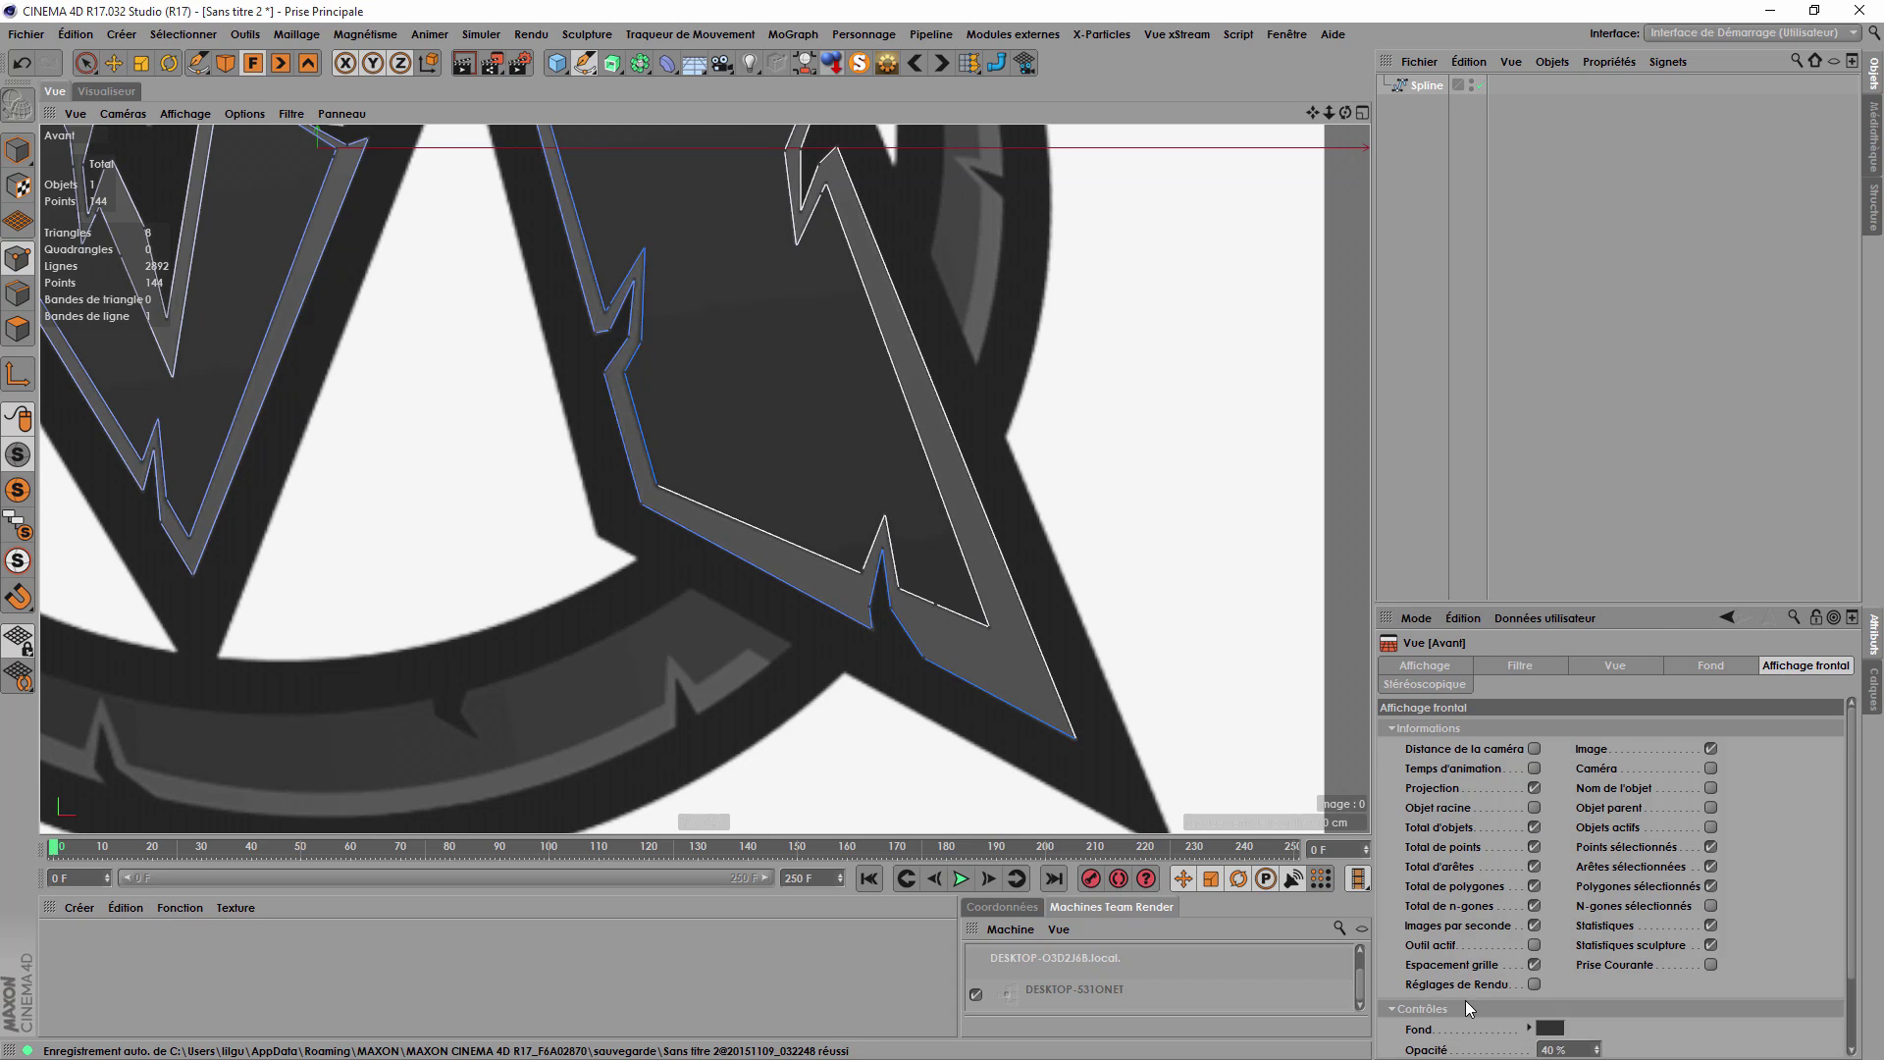
click(1535, 844)
click(1535, 844)
click(1536, 846)
click(1535, 846)
click(1713, 846)
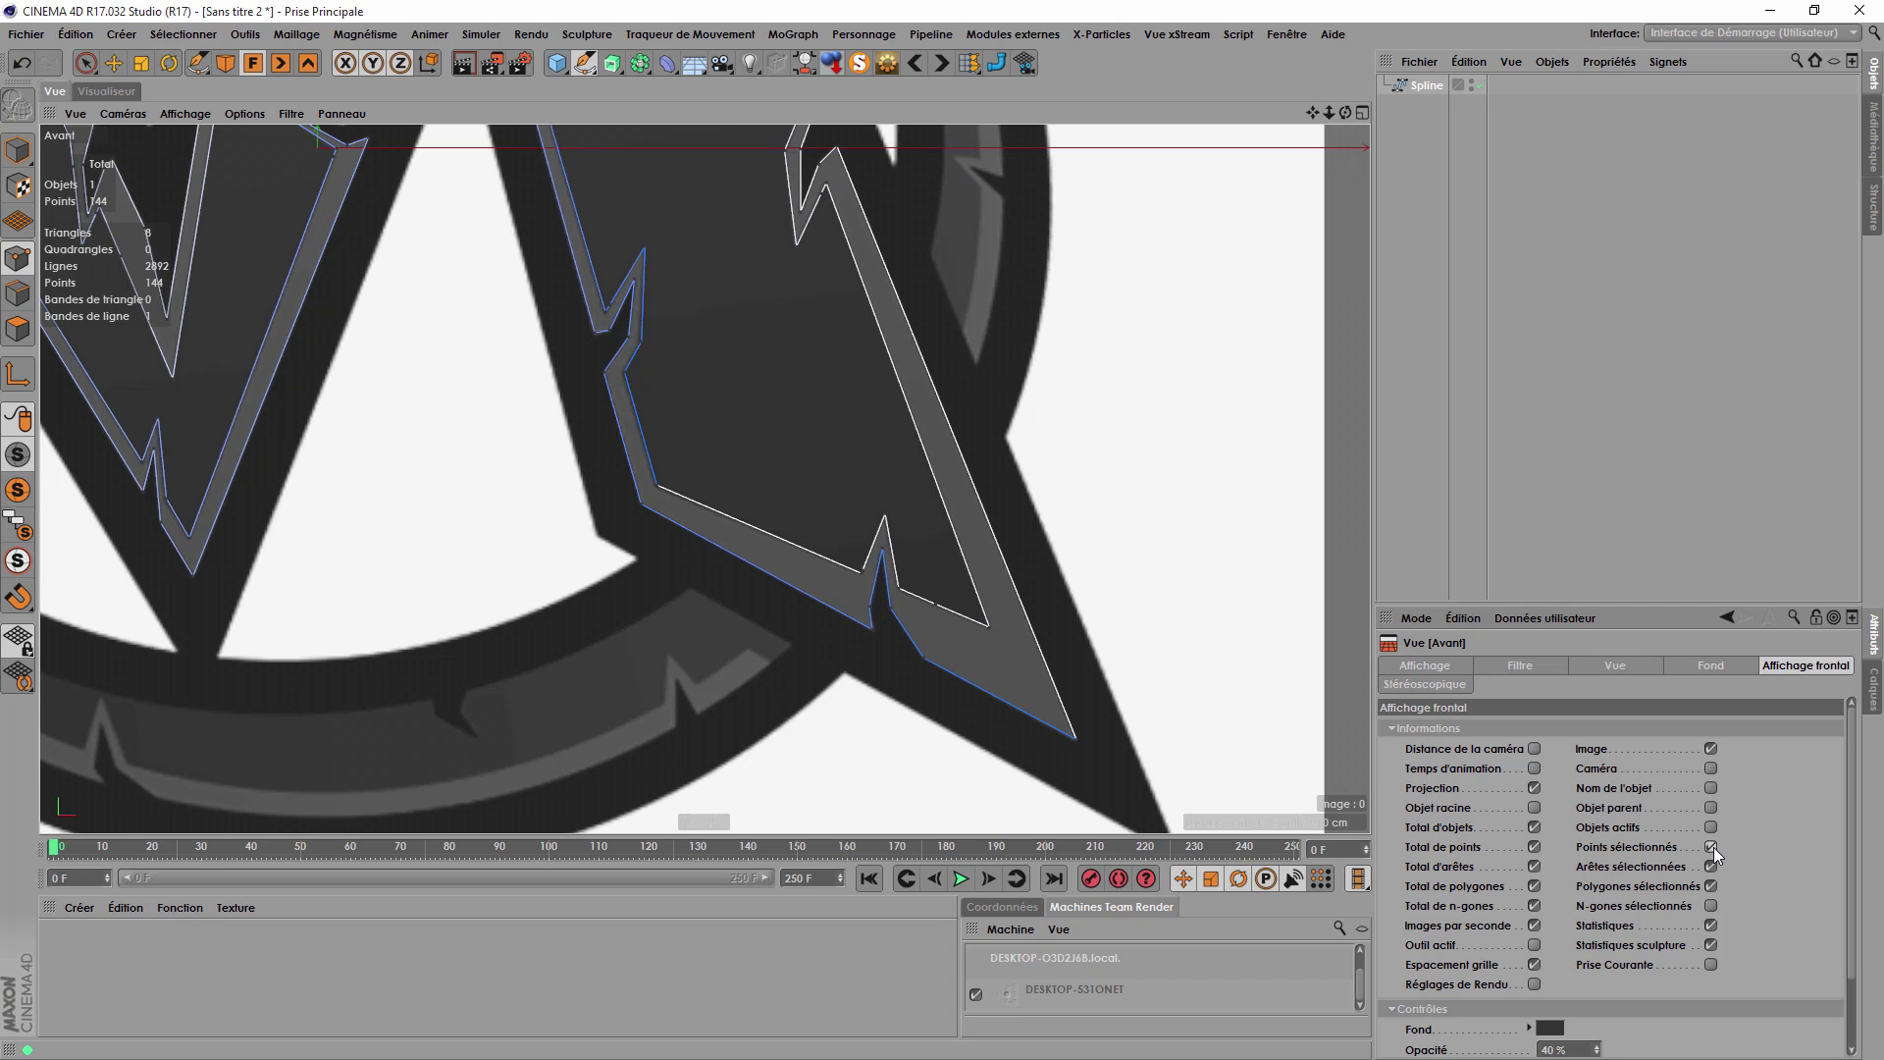
Select a few spline points around the right leg's bottom notch to check the selected-points read-out, and clear the selection.
click(86, 63)
click(864, 603)
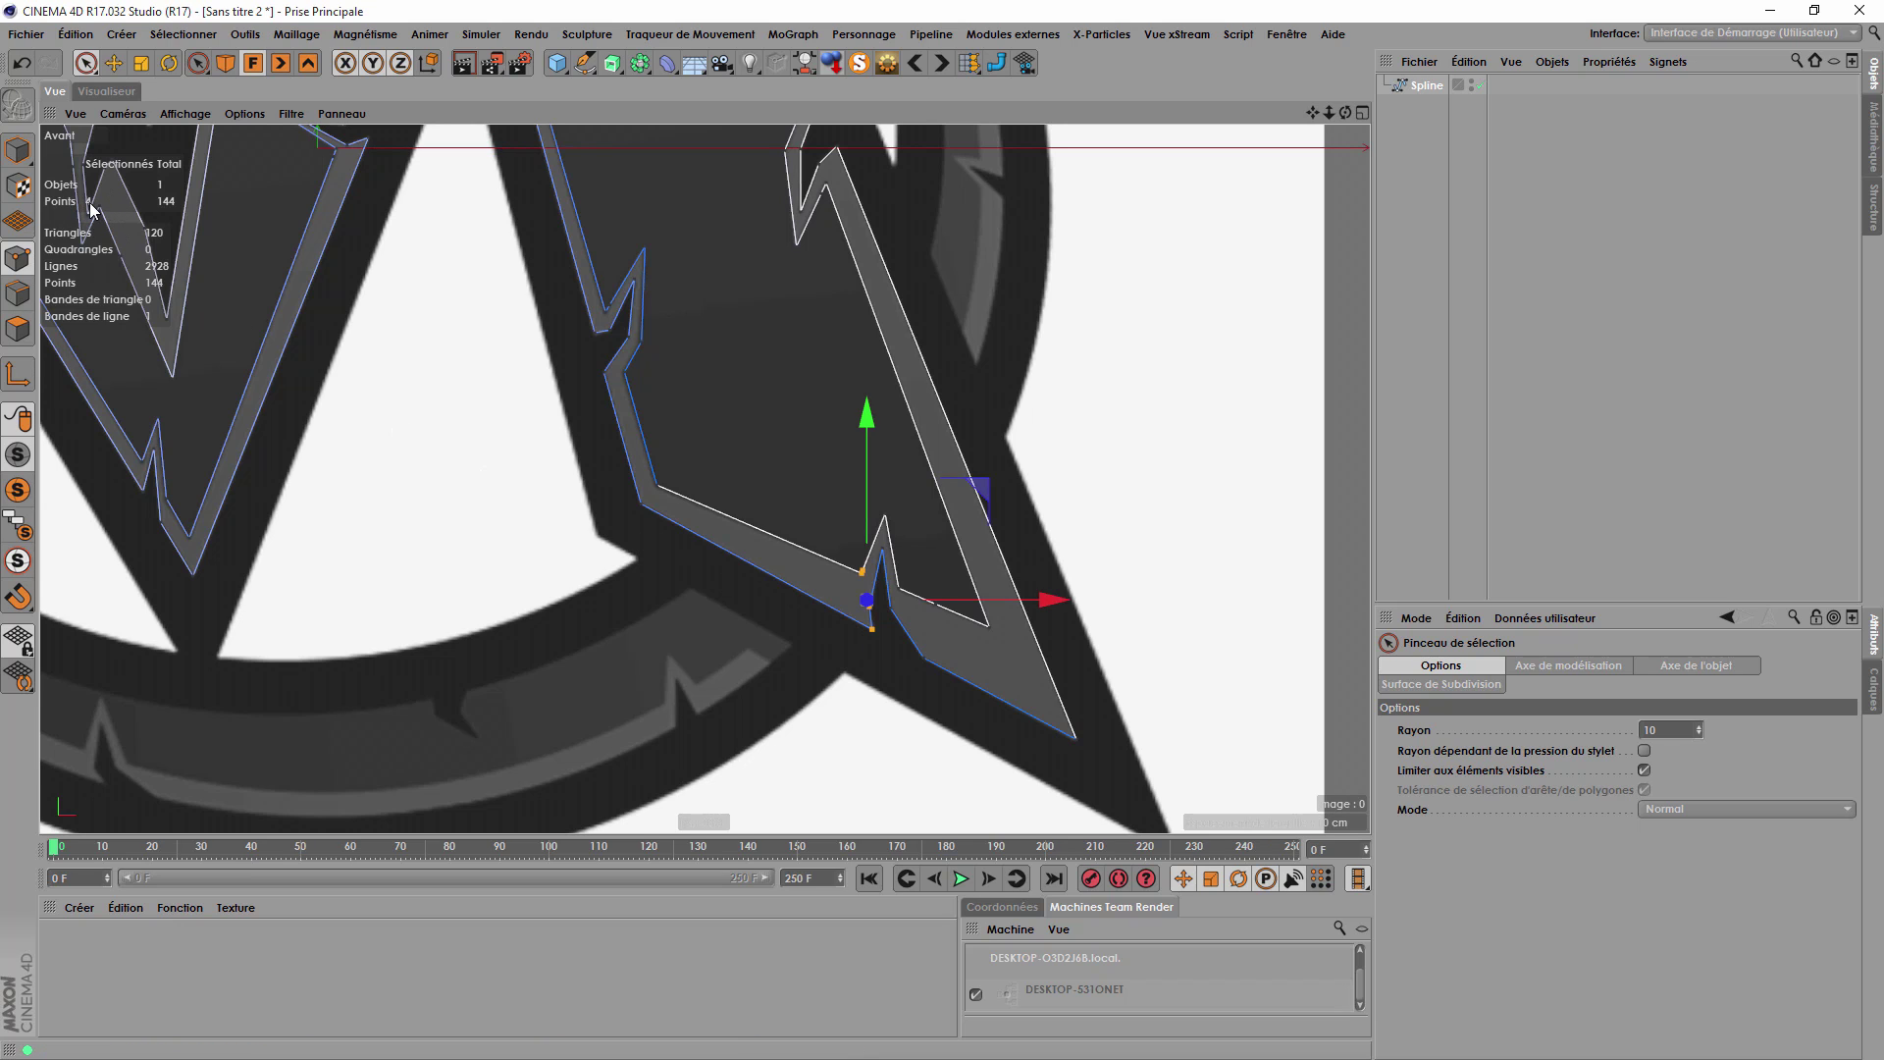
click(490, 528)
Reopen the front view's heads-up display options and toggle the total-objects read-out off and back on.
key(shift+v)
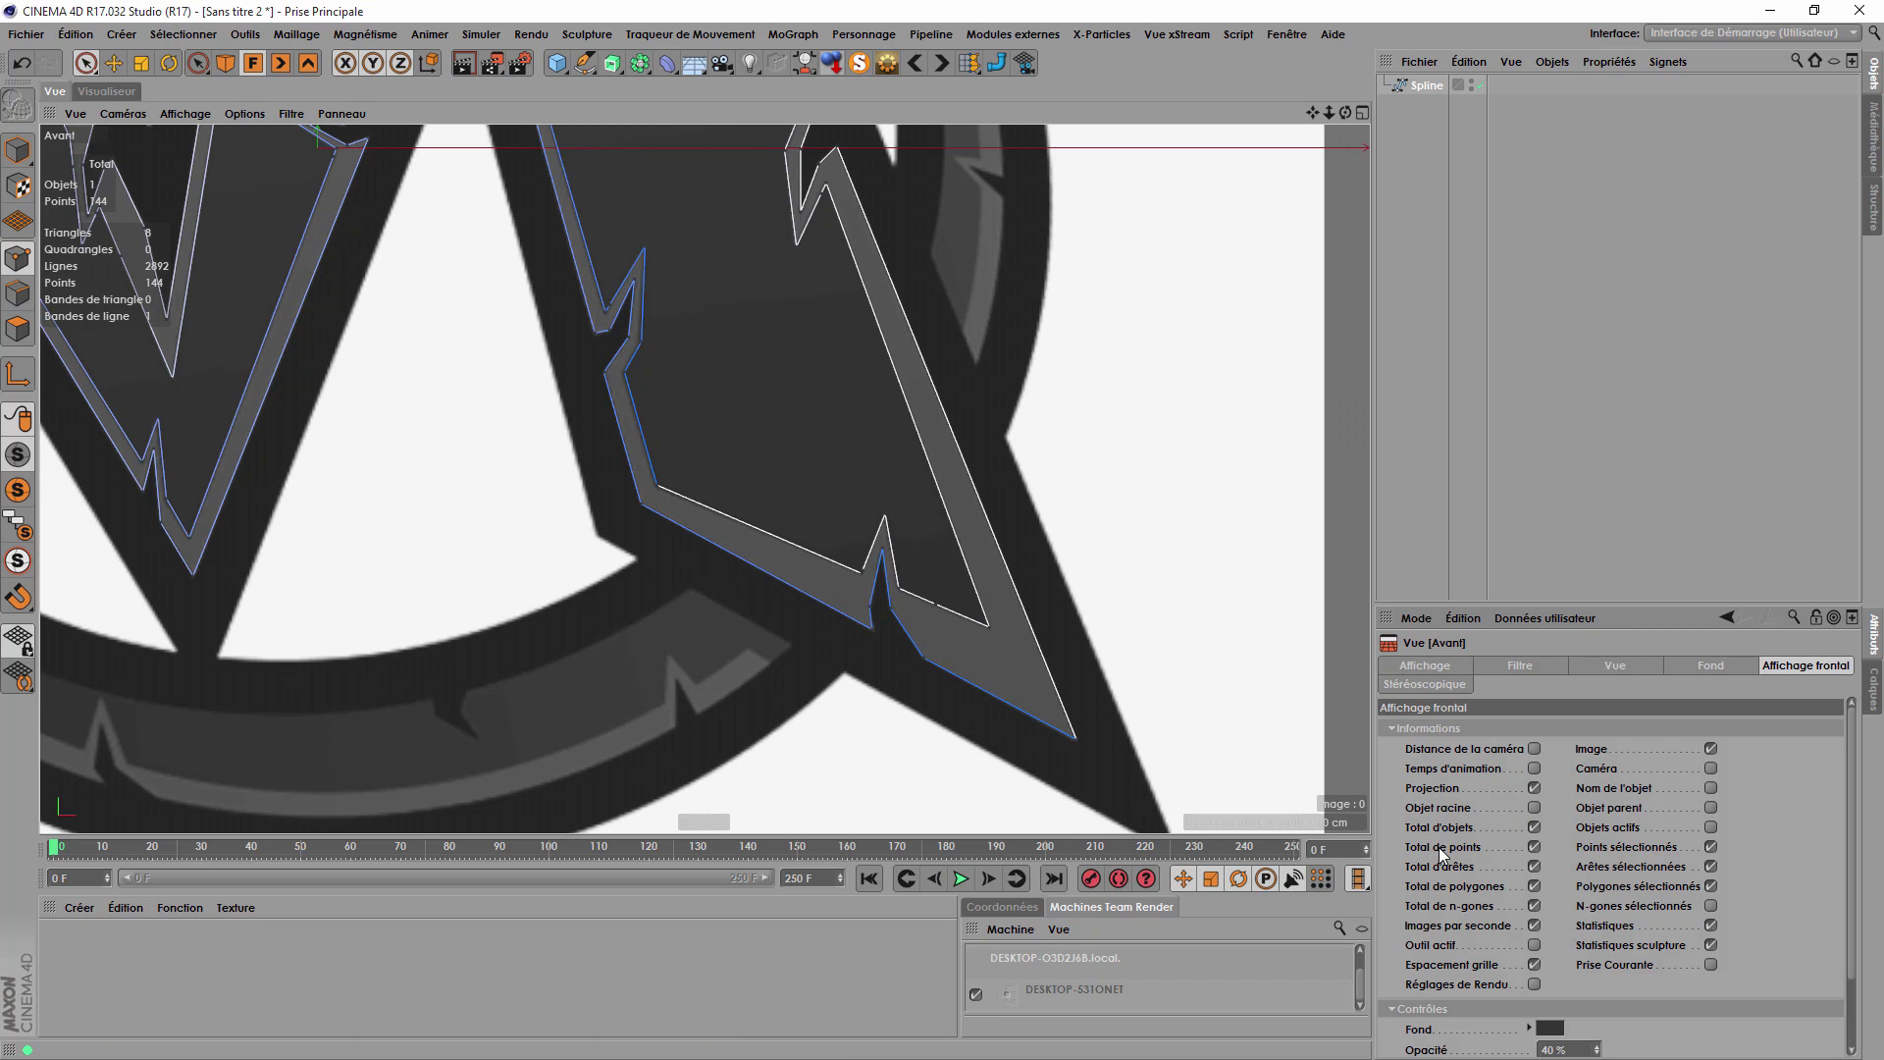
click(1534, 829)
click(1534, 828)
Deselect the spline, frame the whole logo in the front view, and reselect the merged spline to review the tracing.
click(1481, 290)
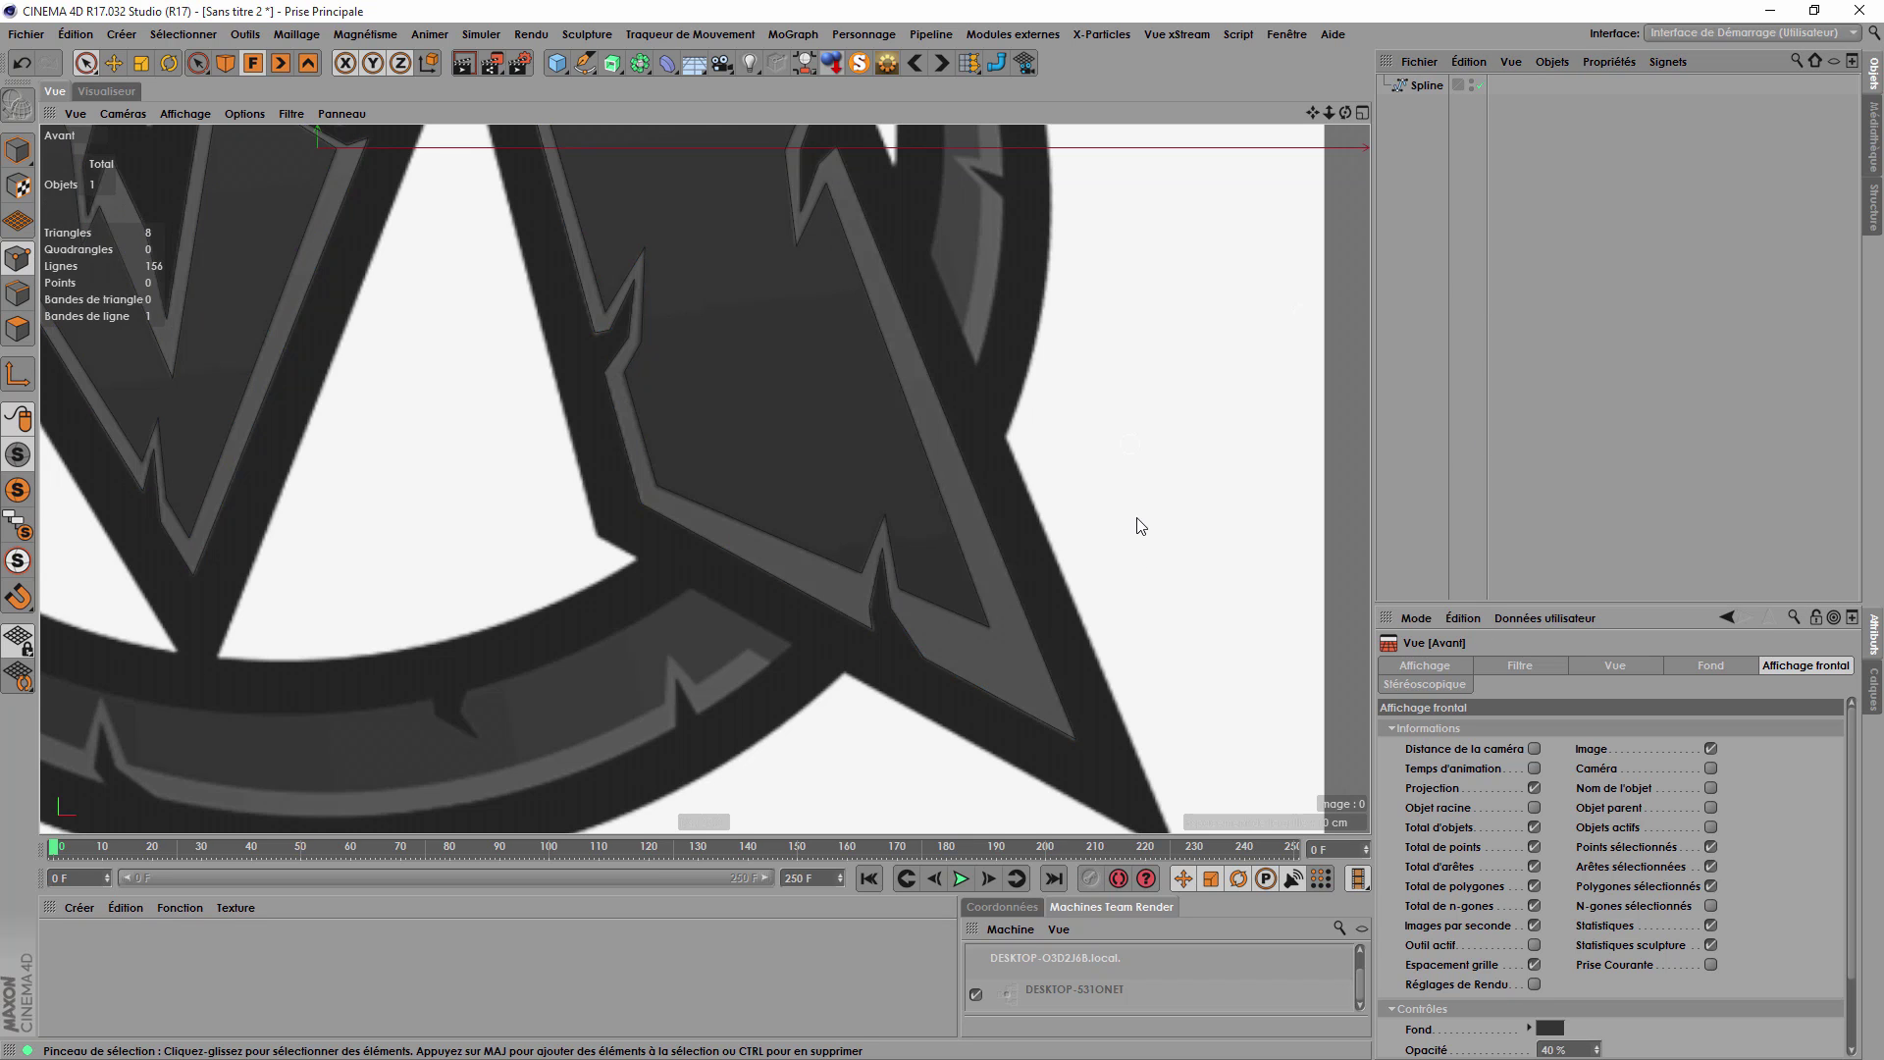
key(h)
click(1428, 86)
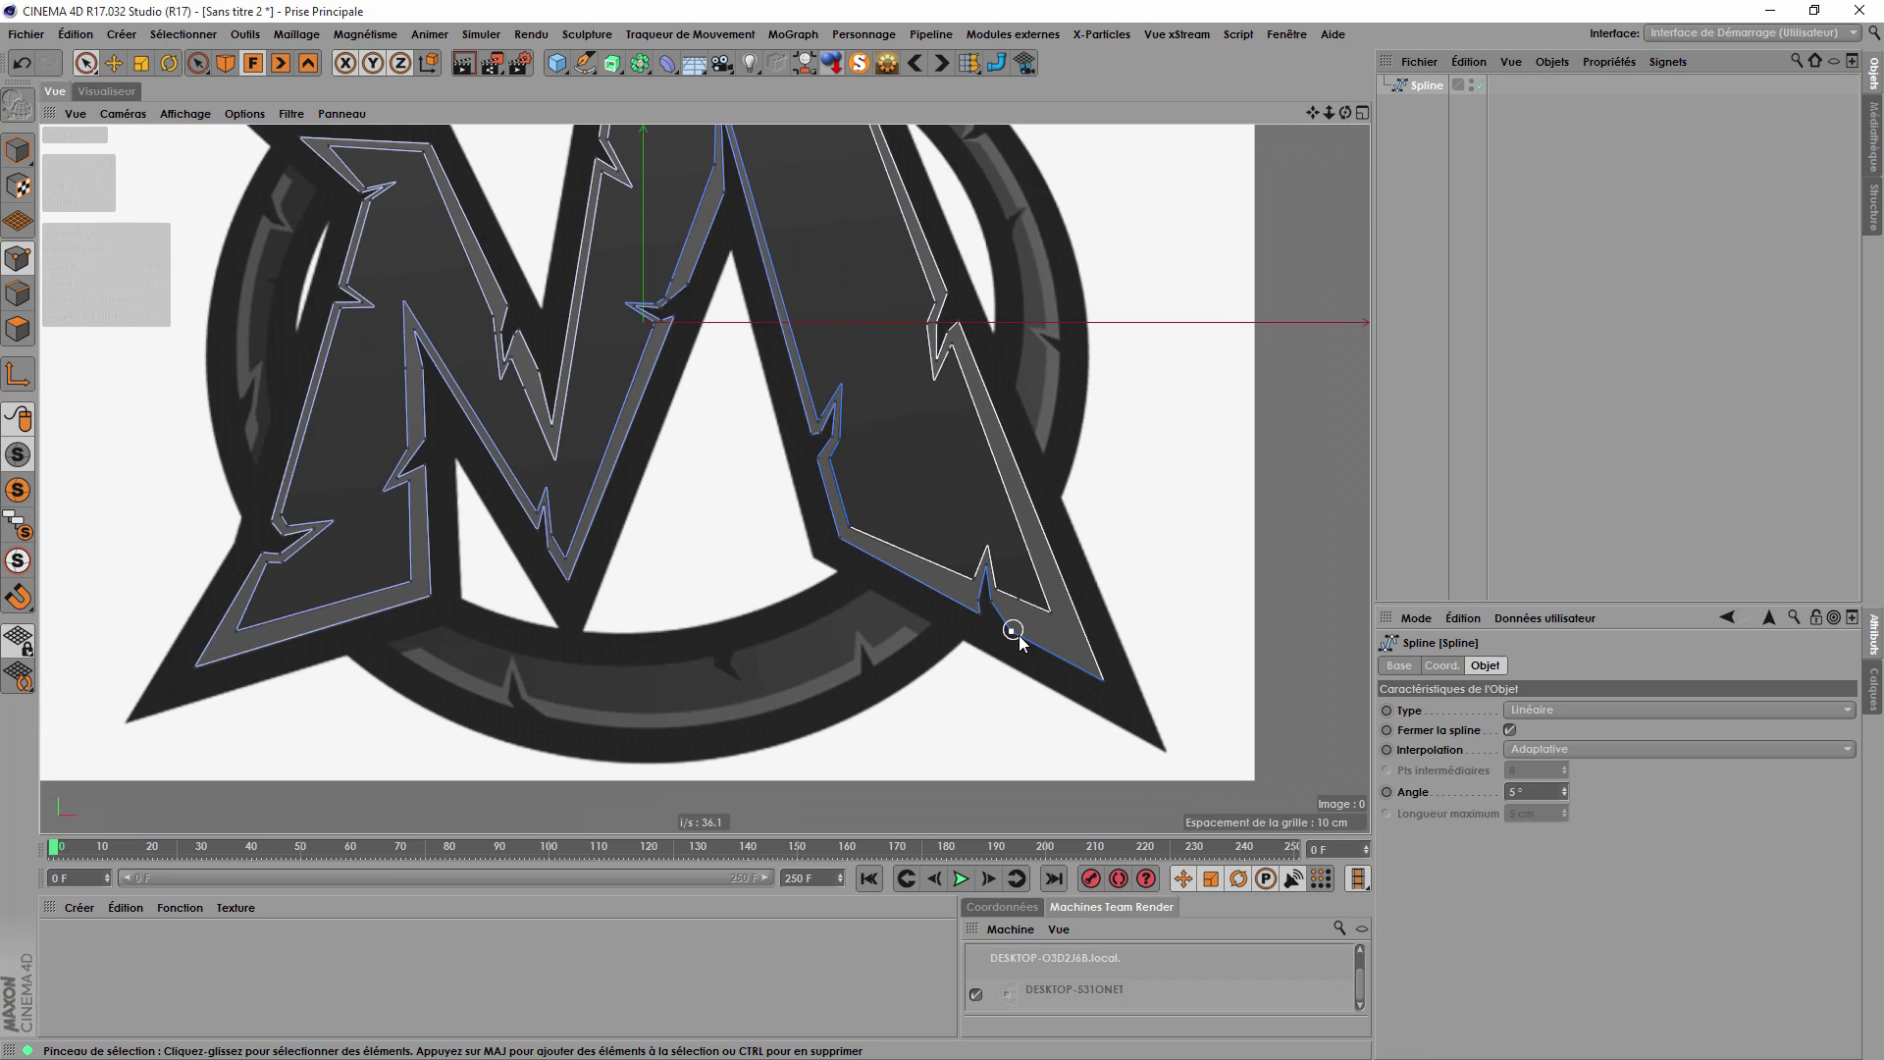
Undo the last edits back to before the inner and outer outline splines were joined into one.
scroll(1085, 639, up, 3)
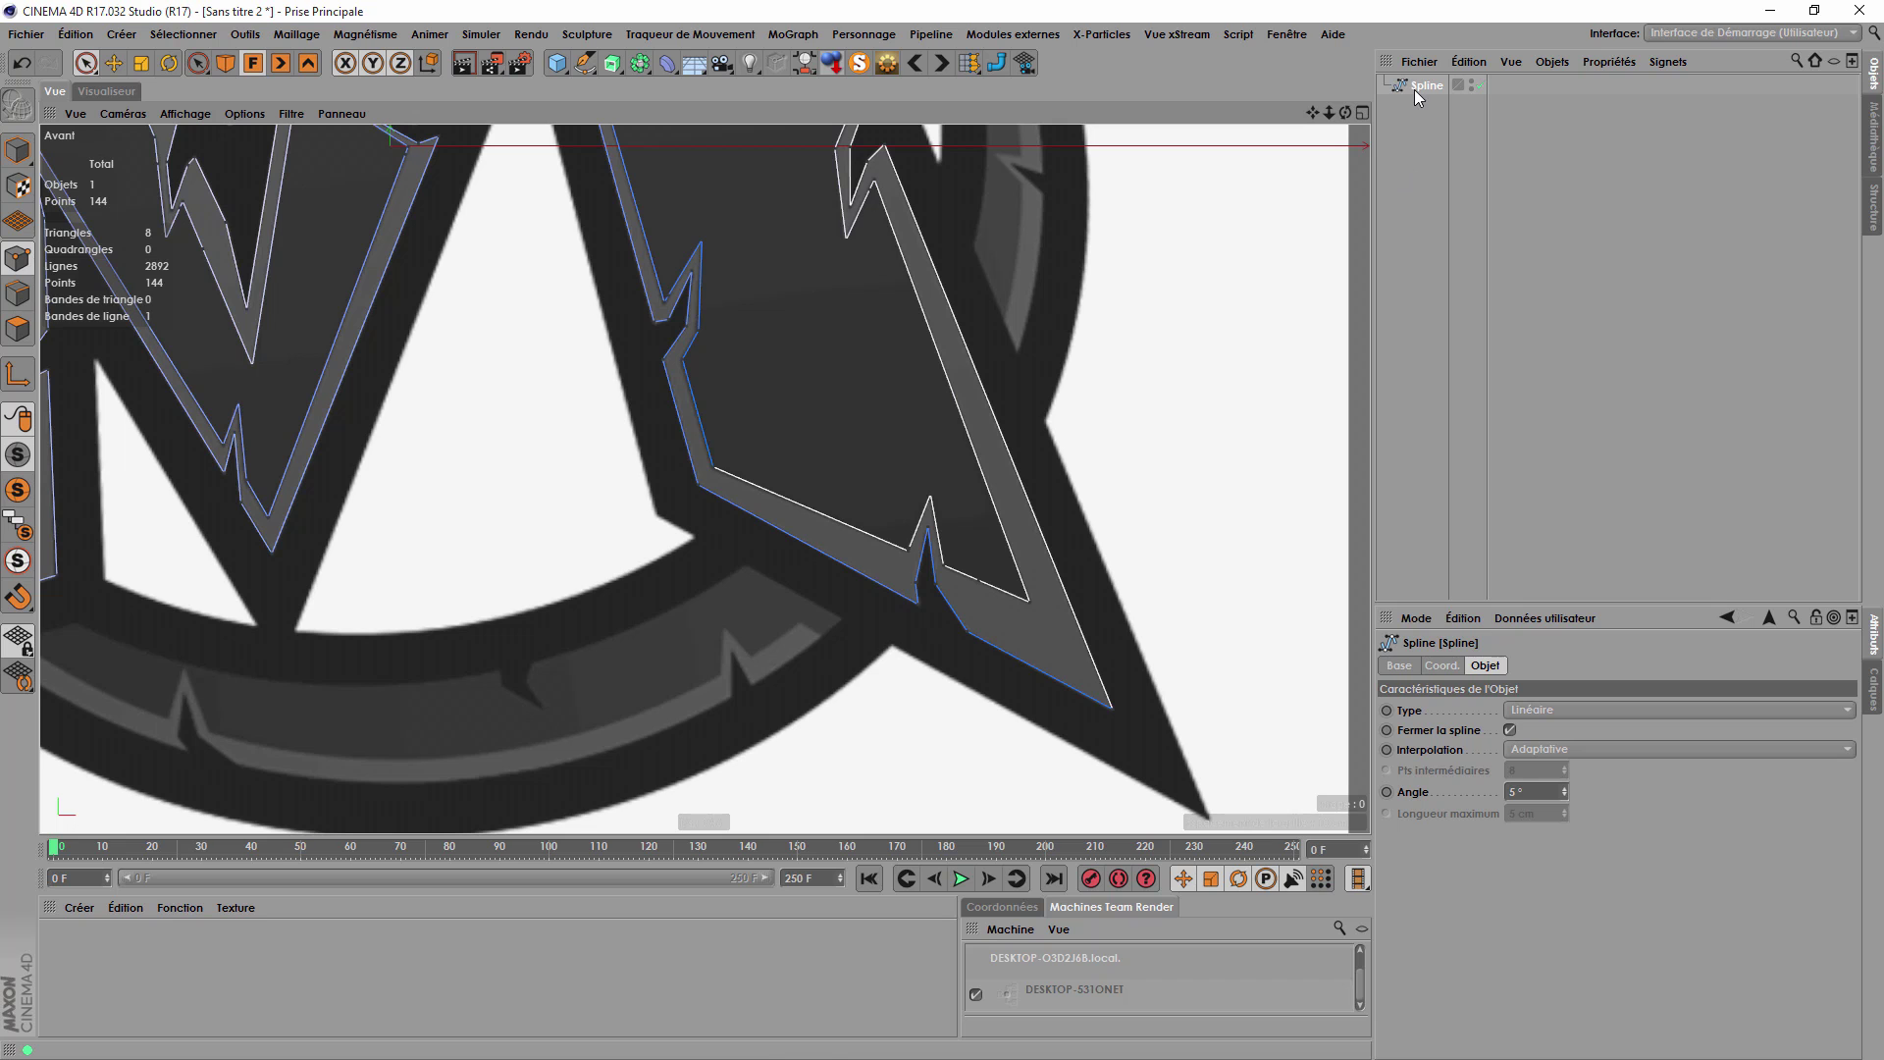
key(ctrl+z)
key(ctrl+z)
key(ctrl+z)
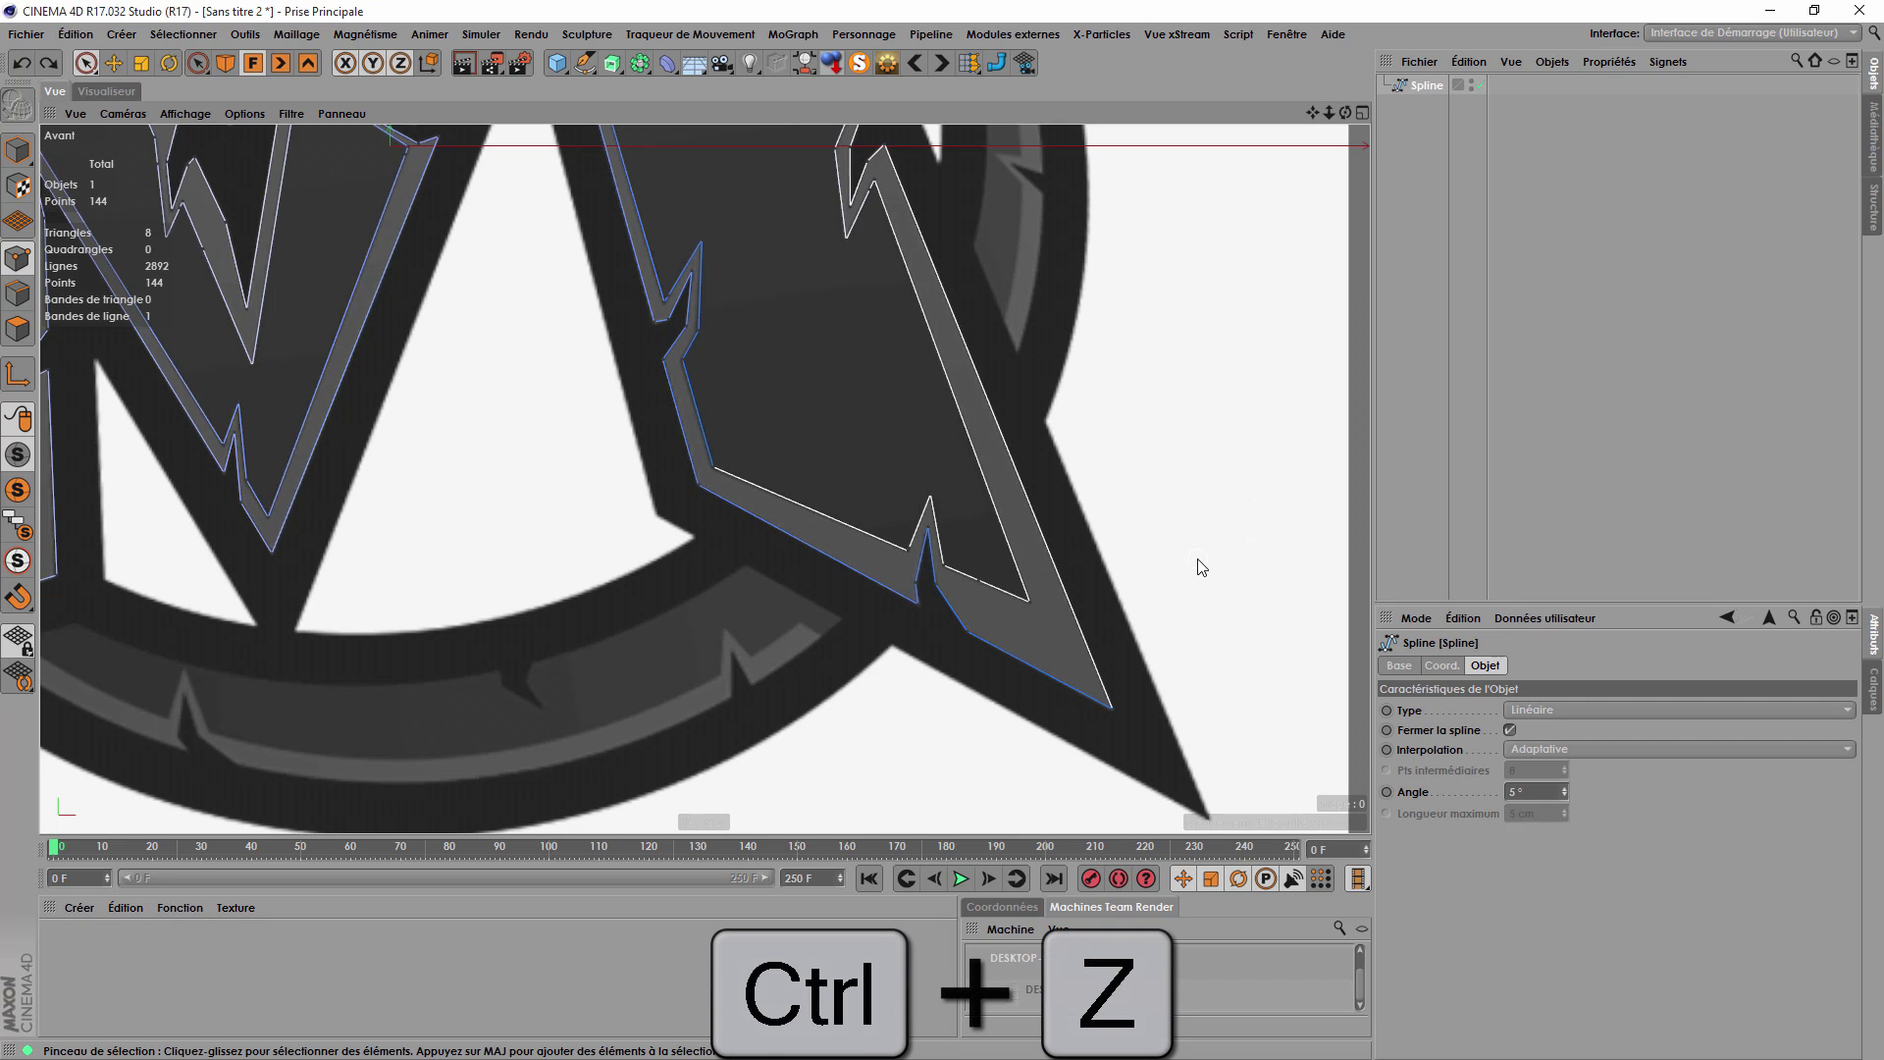
key(ctrl+z)
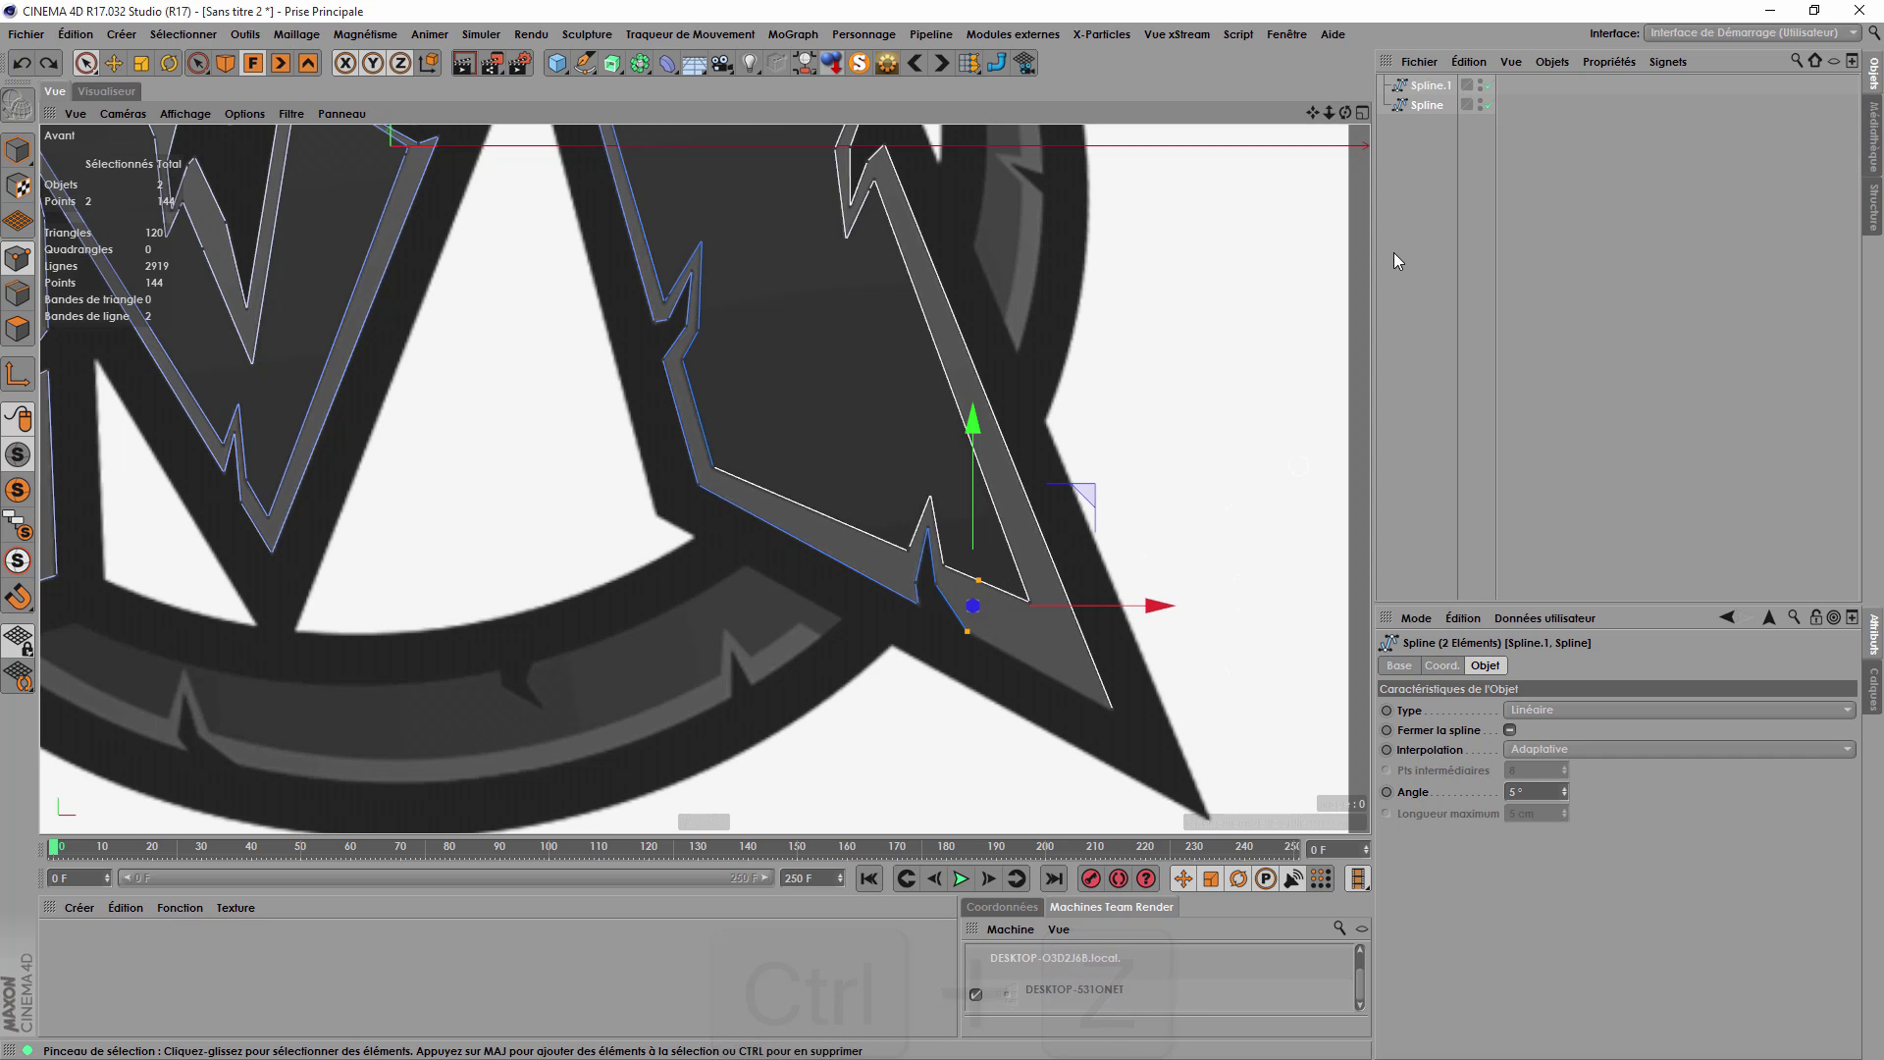
With the Pen tool, connect the outer outline's open end beside the right leg's notch to the leg's pointed tip, and review the tracing.
scroll(1244, 636, up, 2)
click(584, 63)
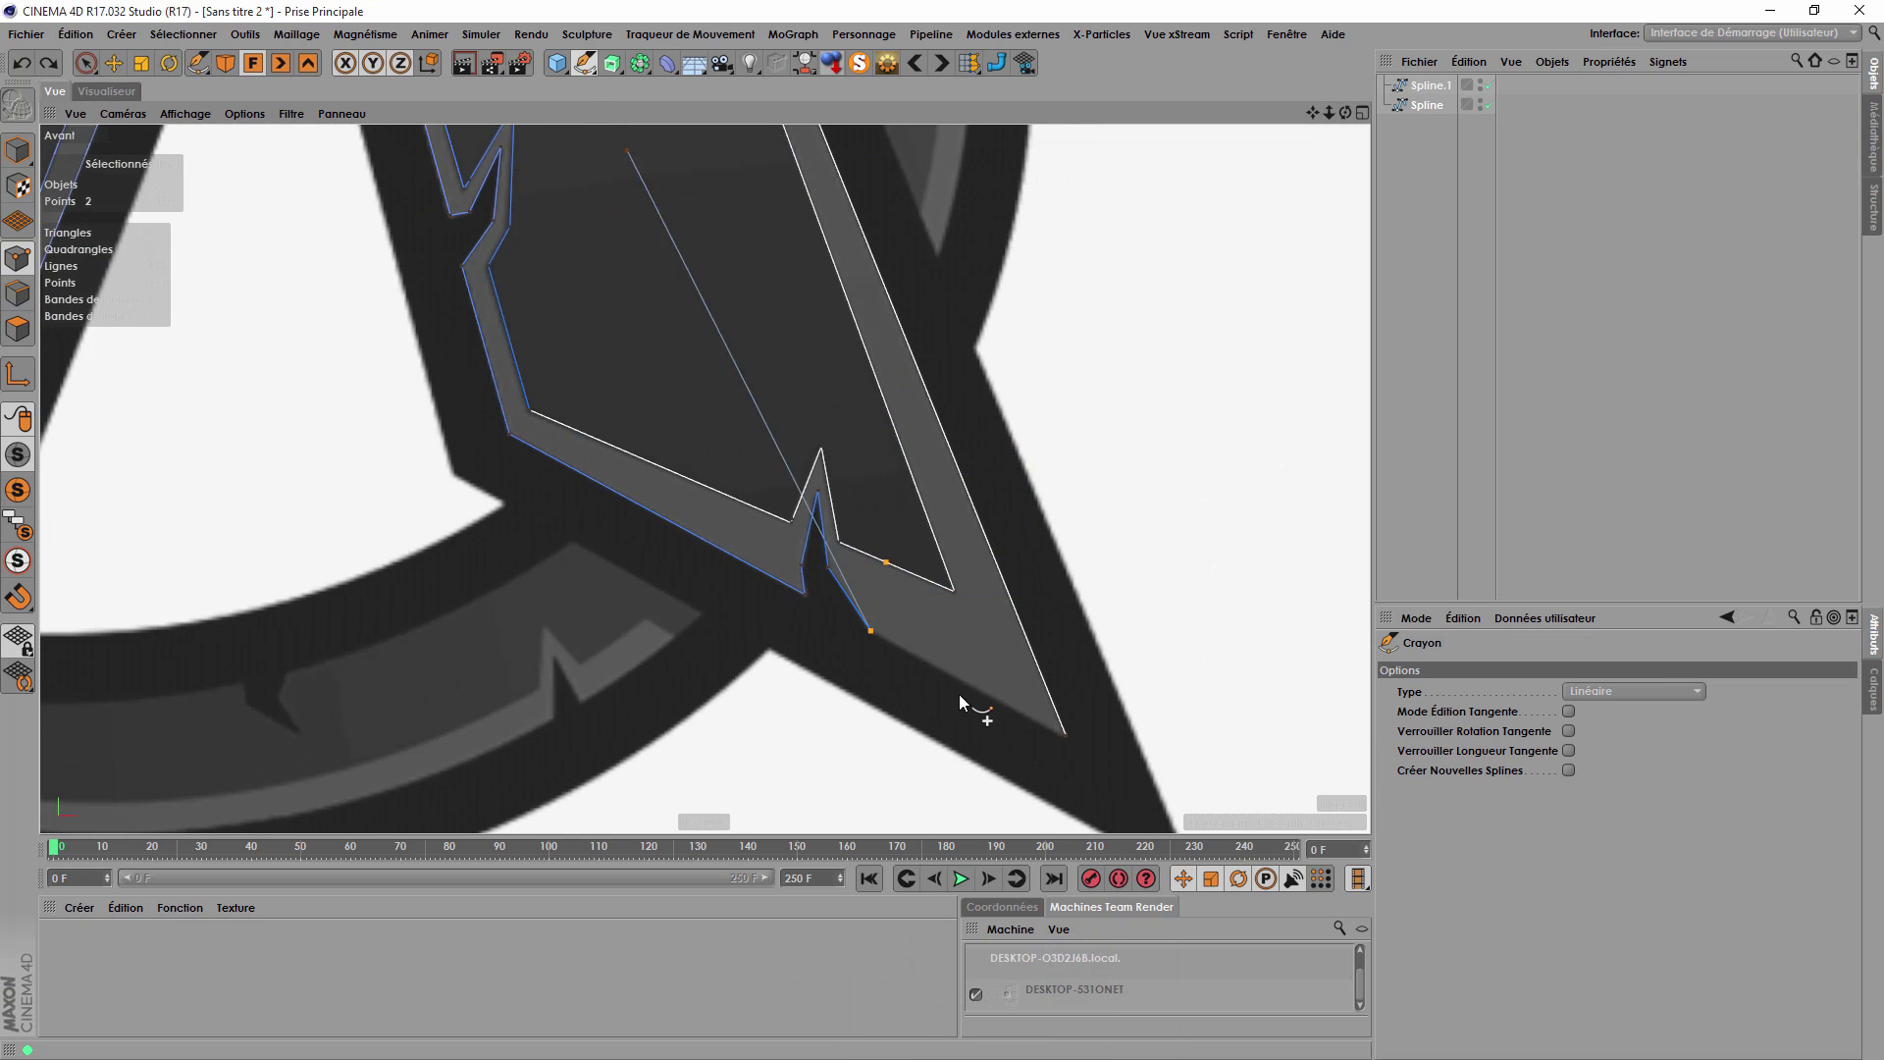
scroll(1013, 762, up, 2)
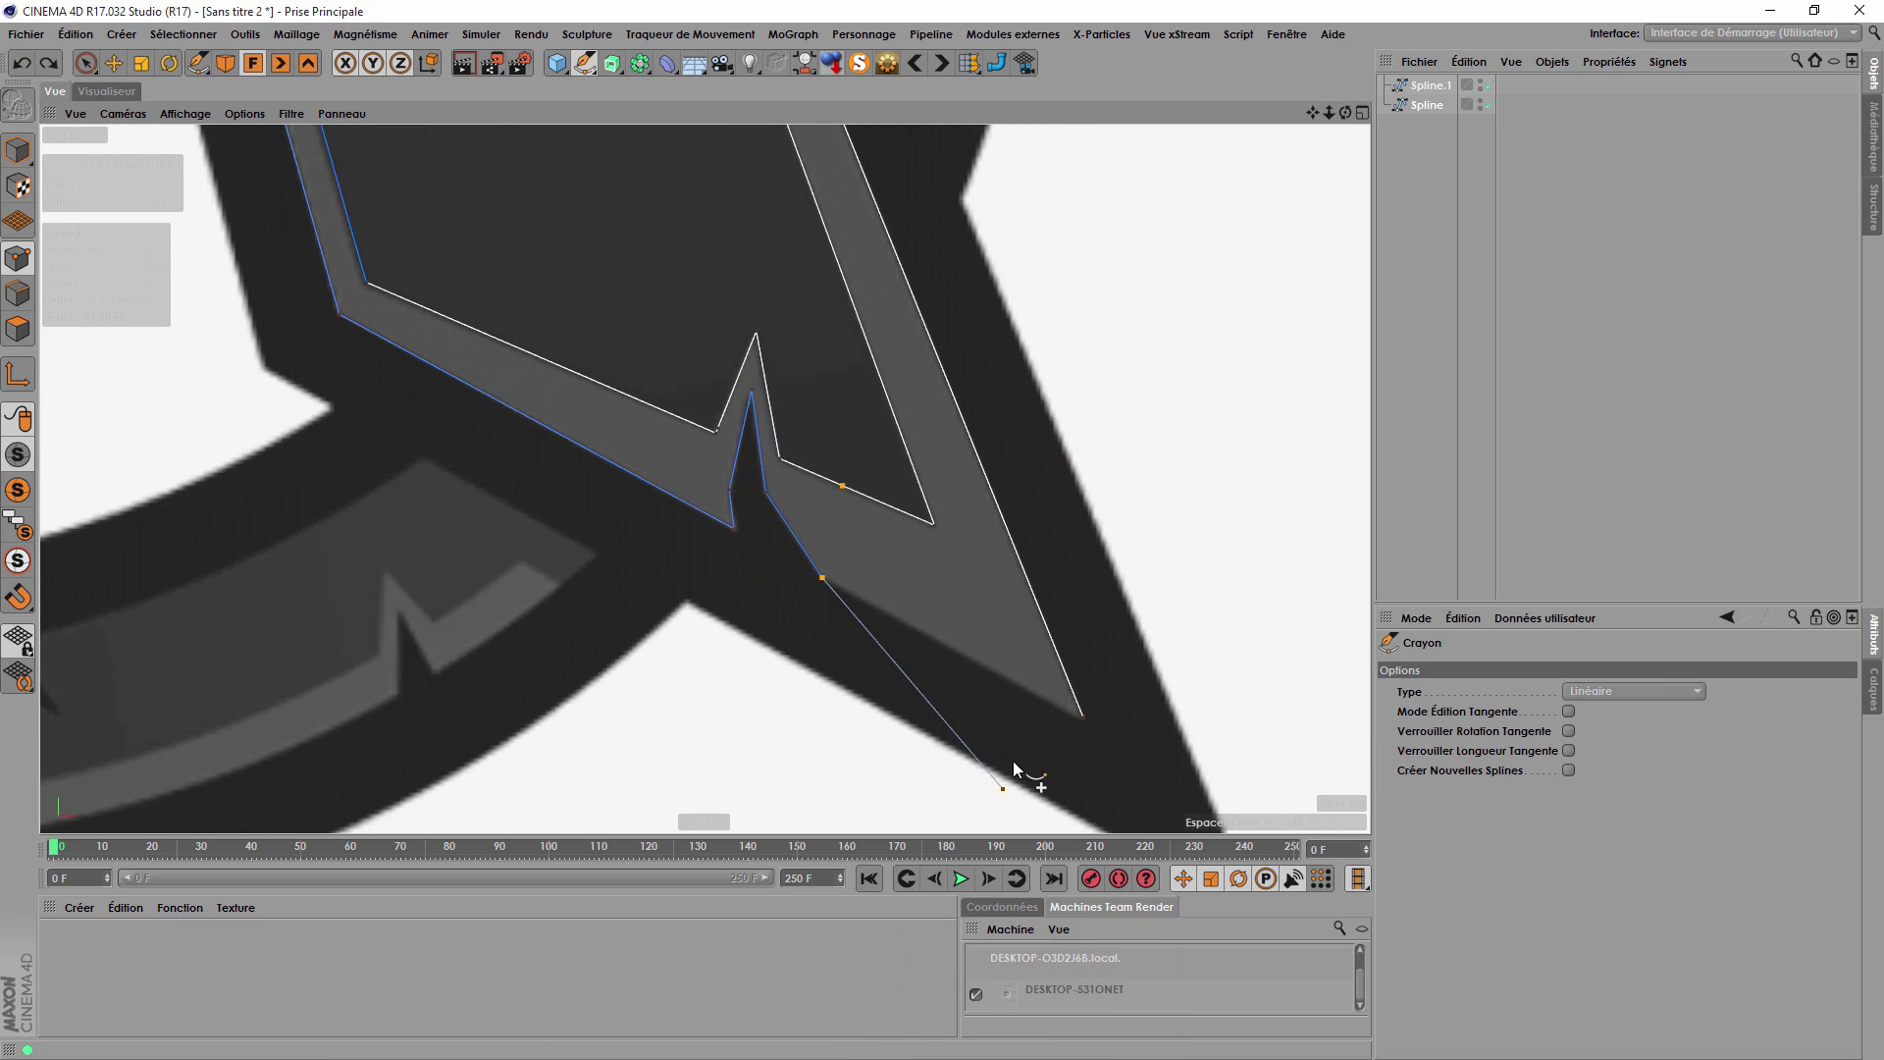
click(1083, 718)
scroll(812, 727, down, 7)
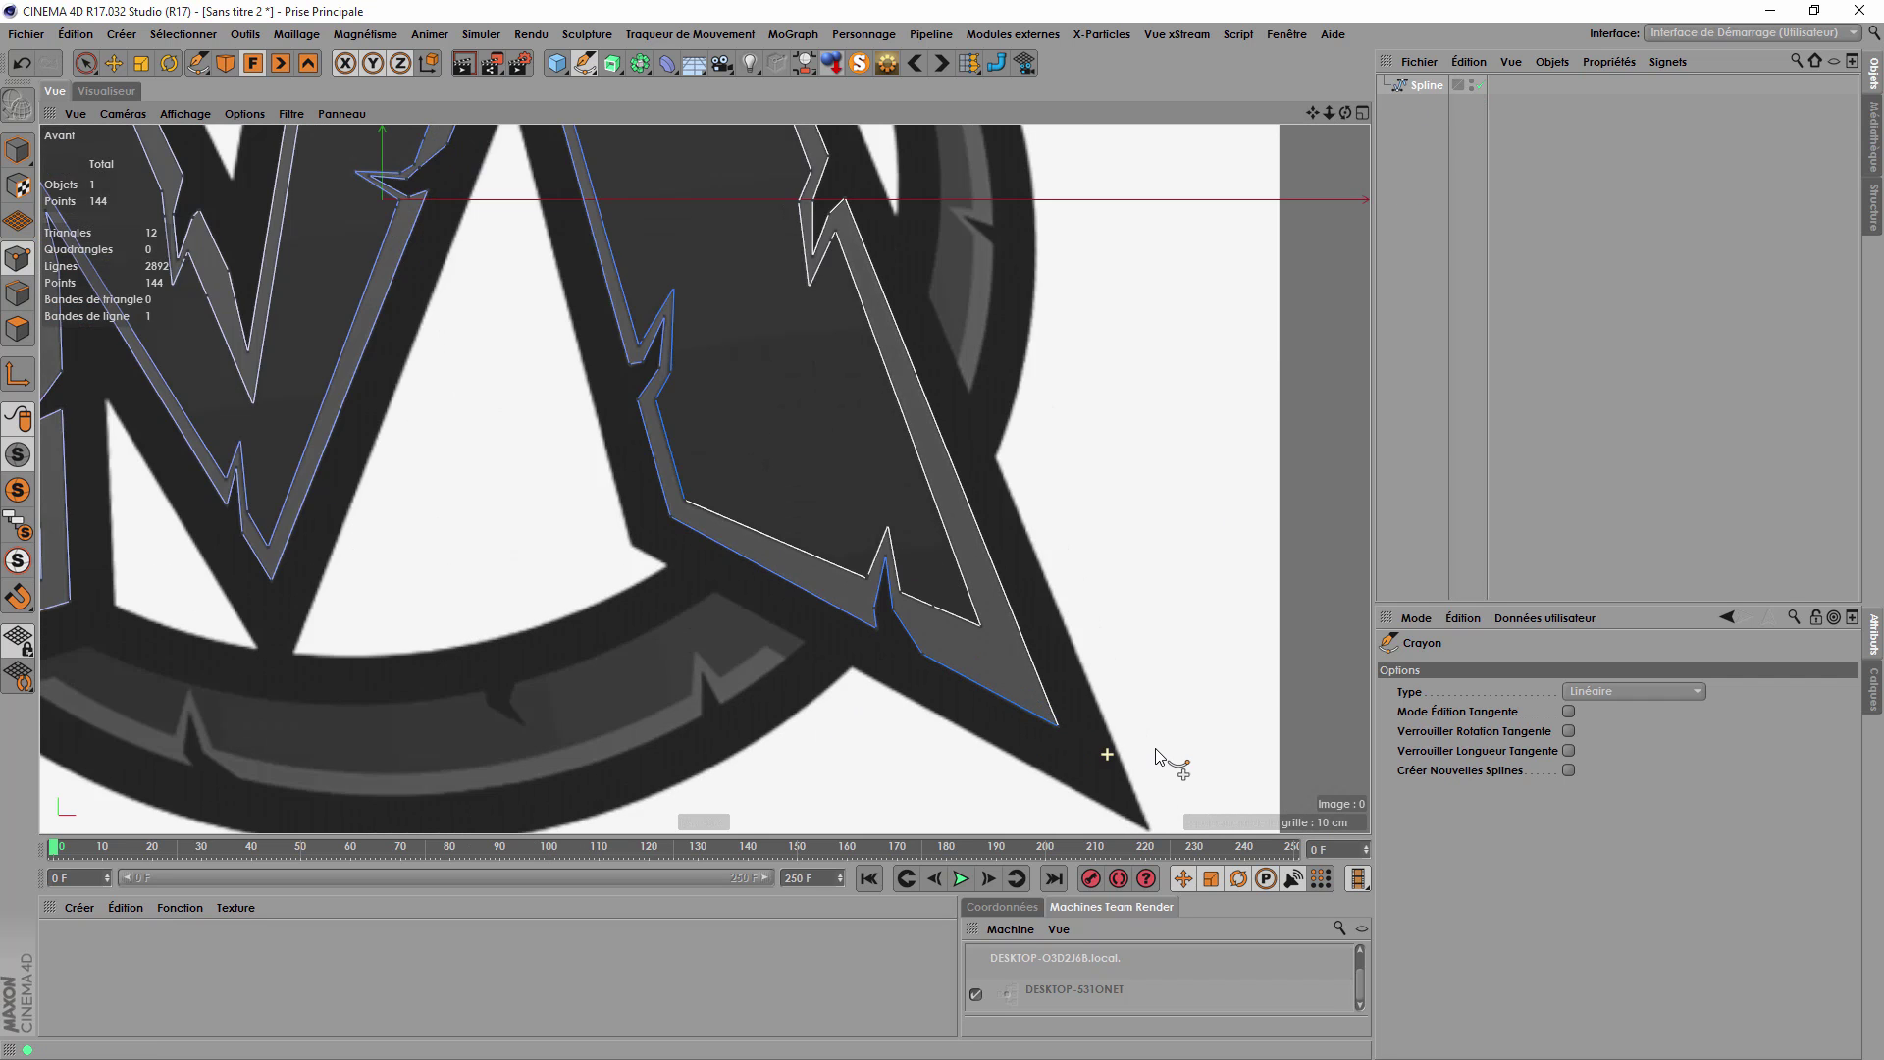
scroll(1100, 732, up, 3)
scroll(1109, 721, down, 6)
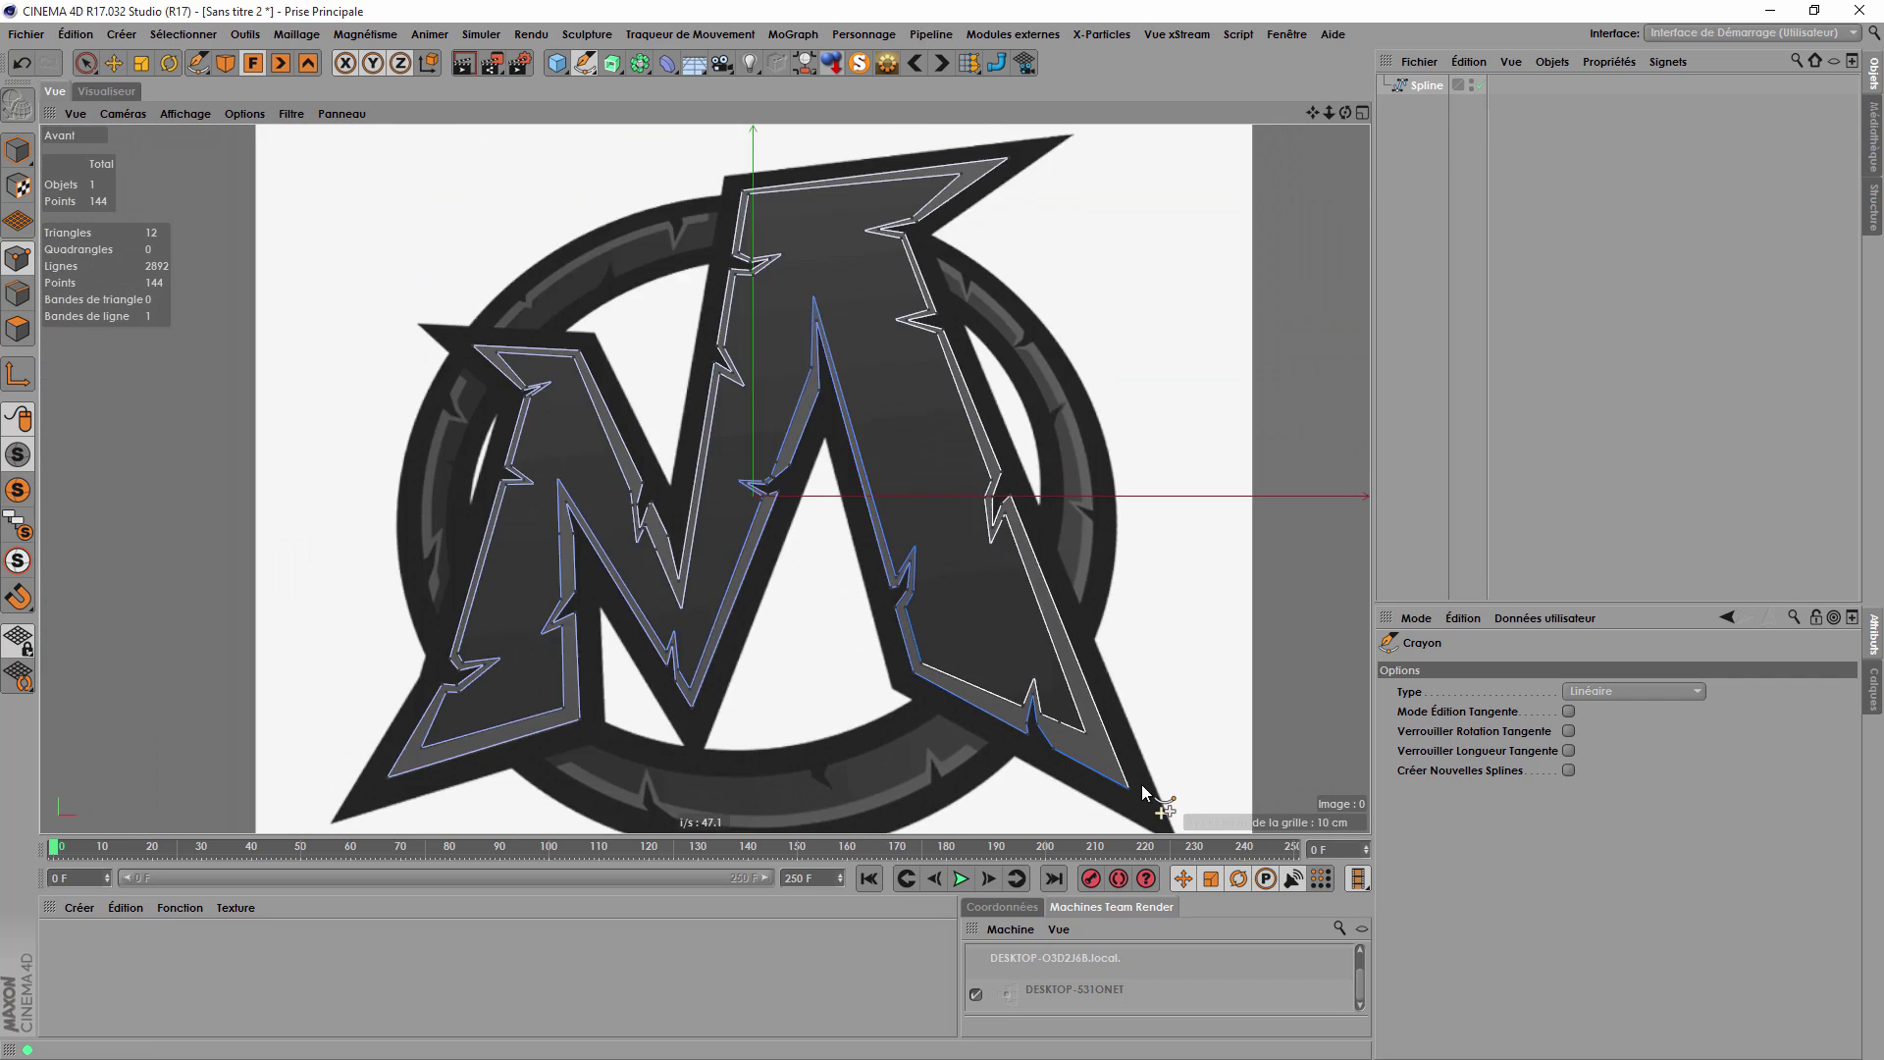
scroll(389, 412, down, 2)
scroll(579, 538, up, 6)
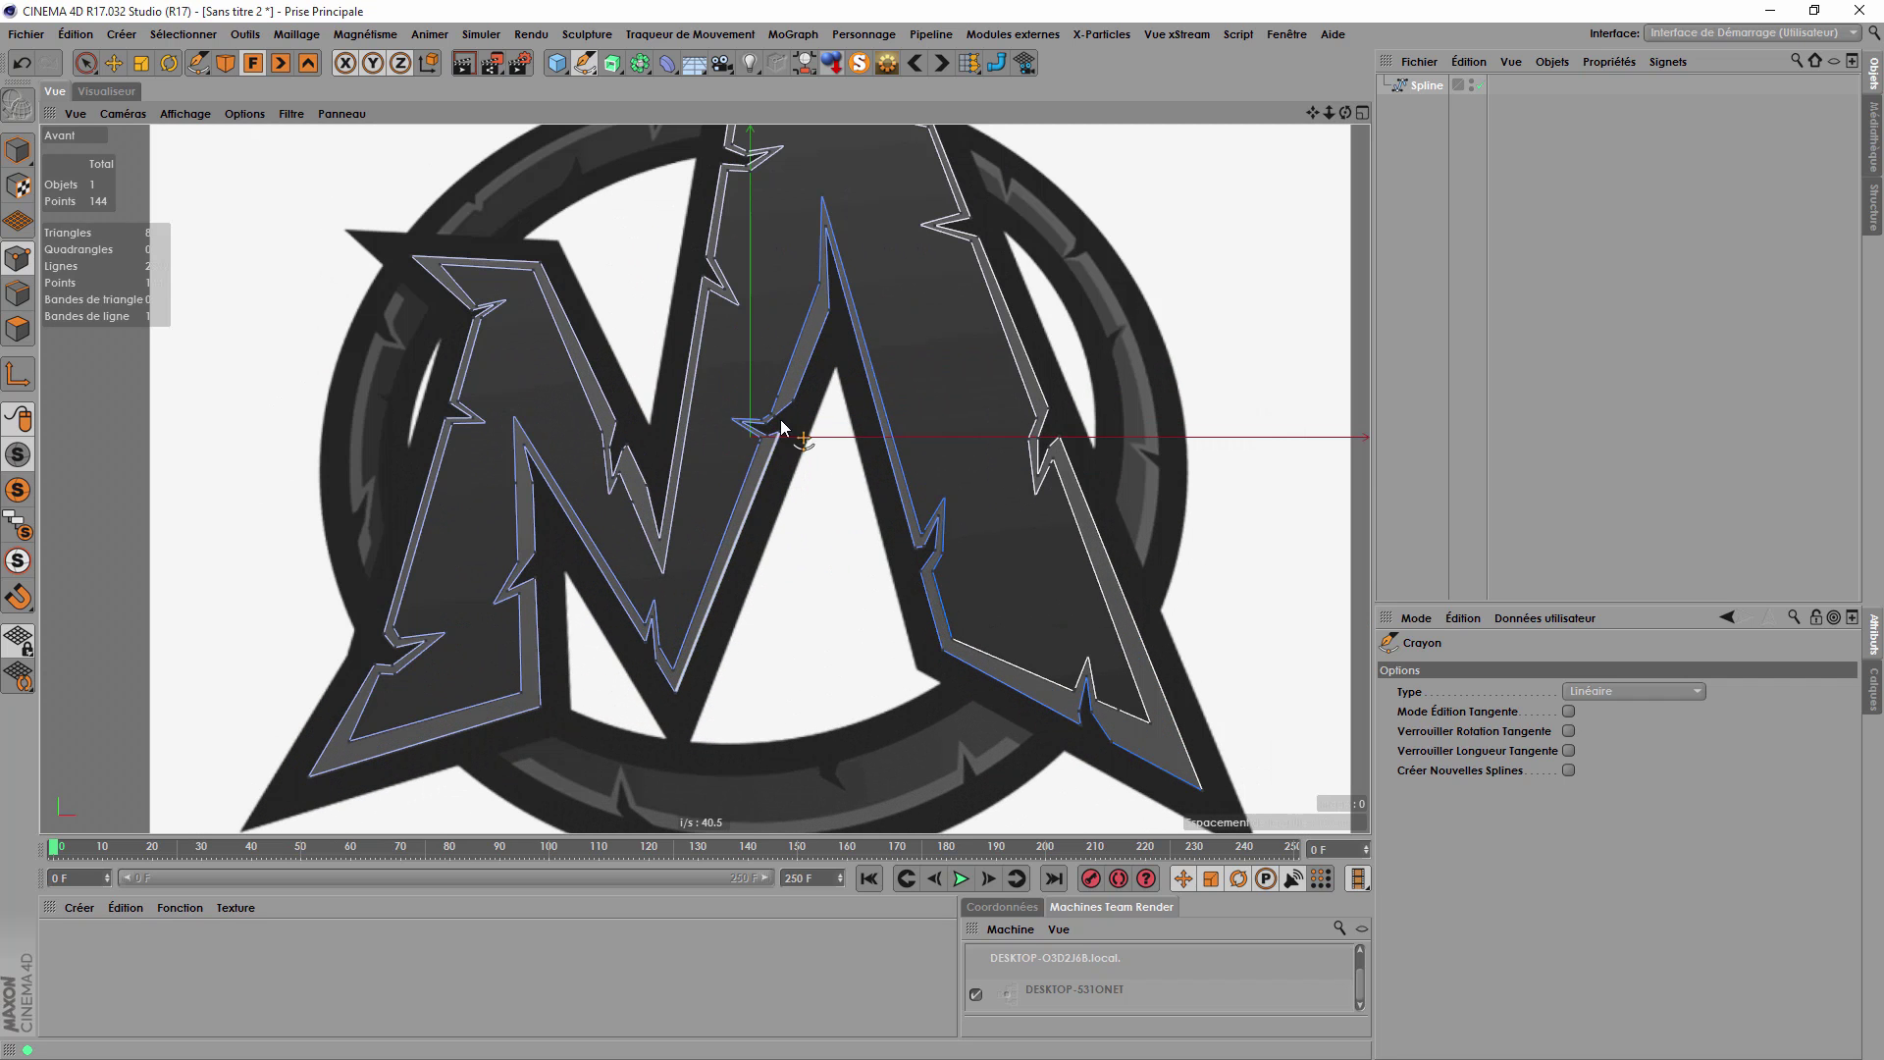
Select the outer outline's point at the right leg's tip, extend the selection to its connected elements, and reselect only the tip point.
click(113, 63)
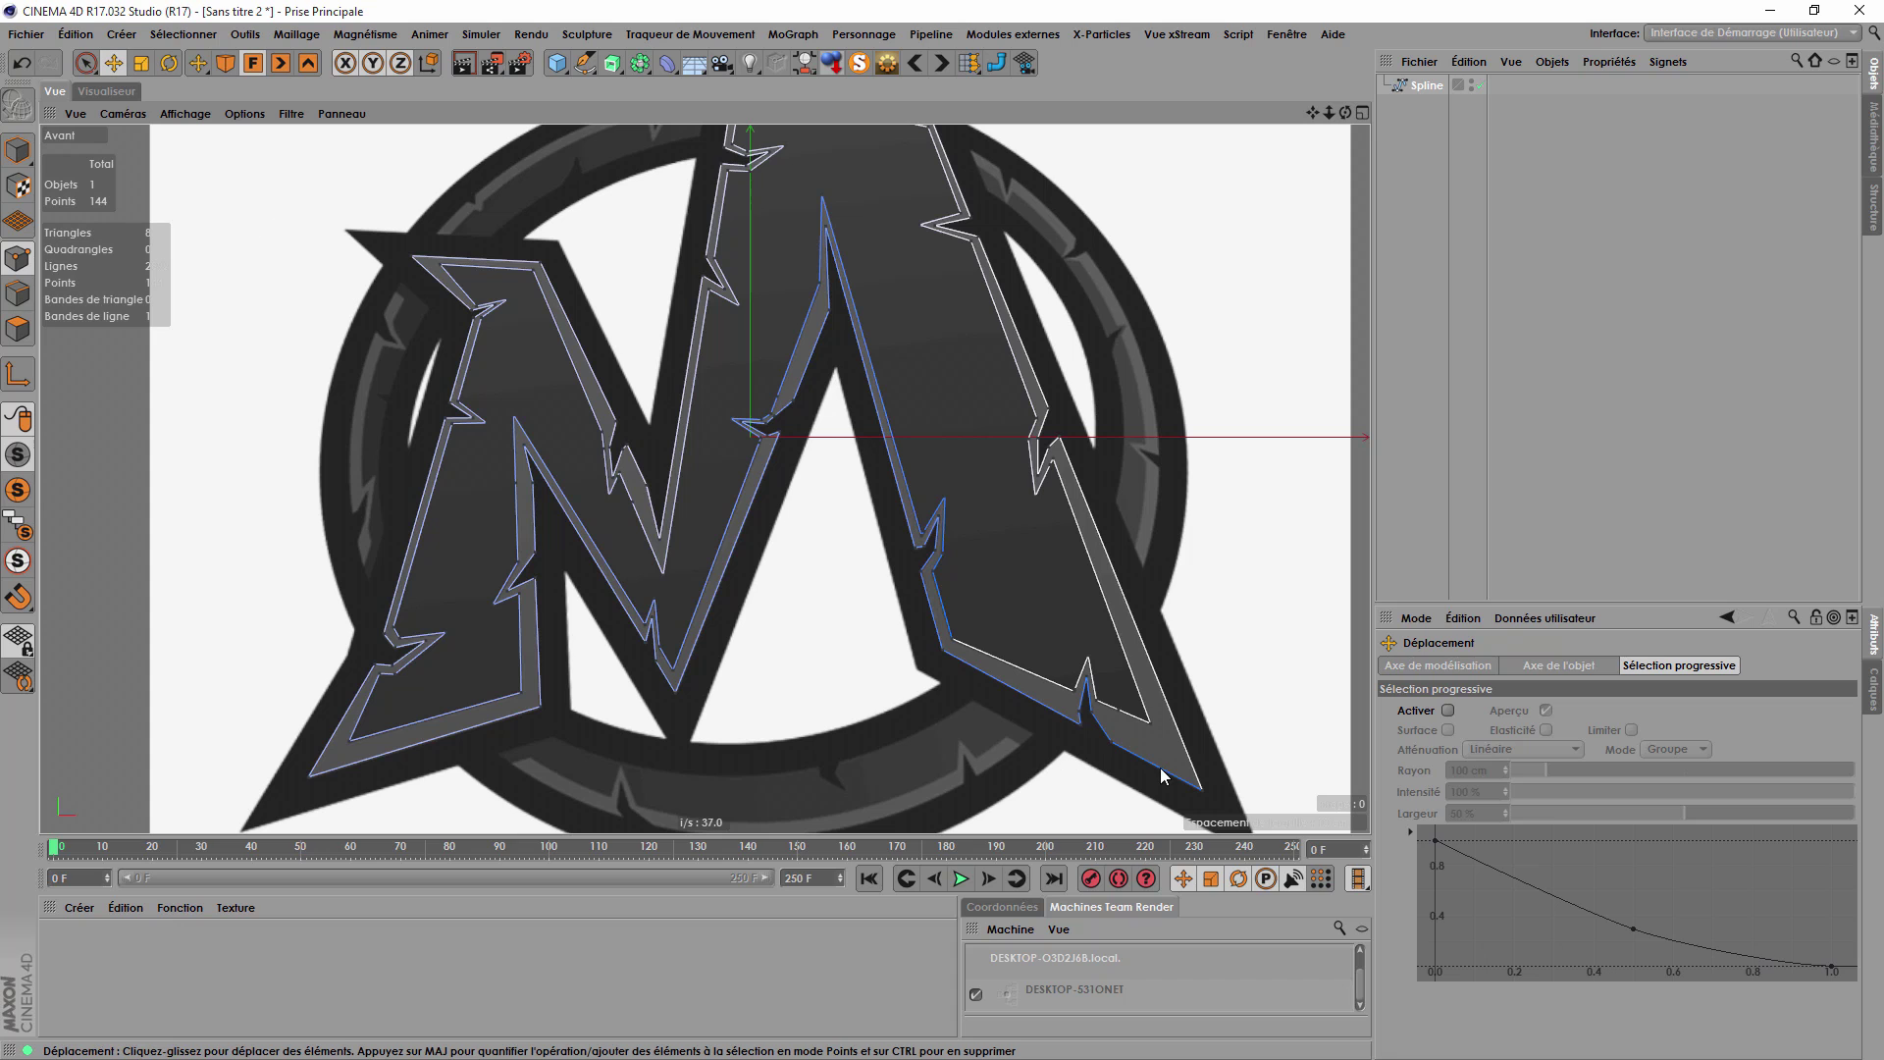
click(1207, 785)
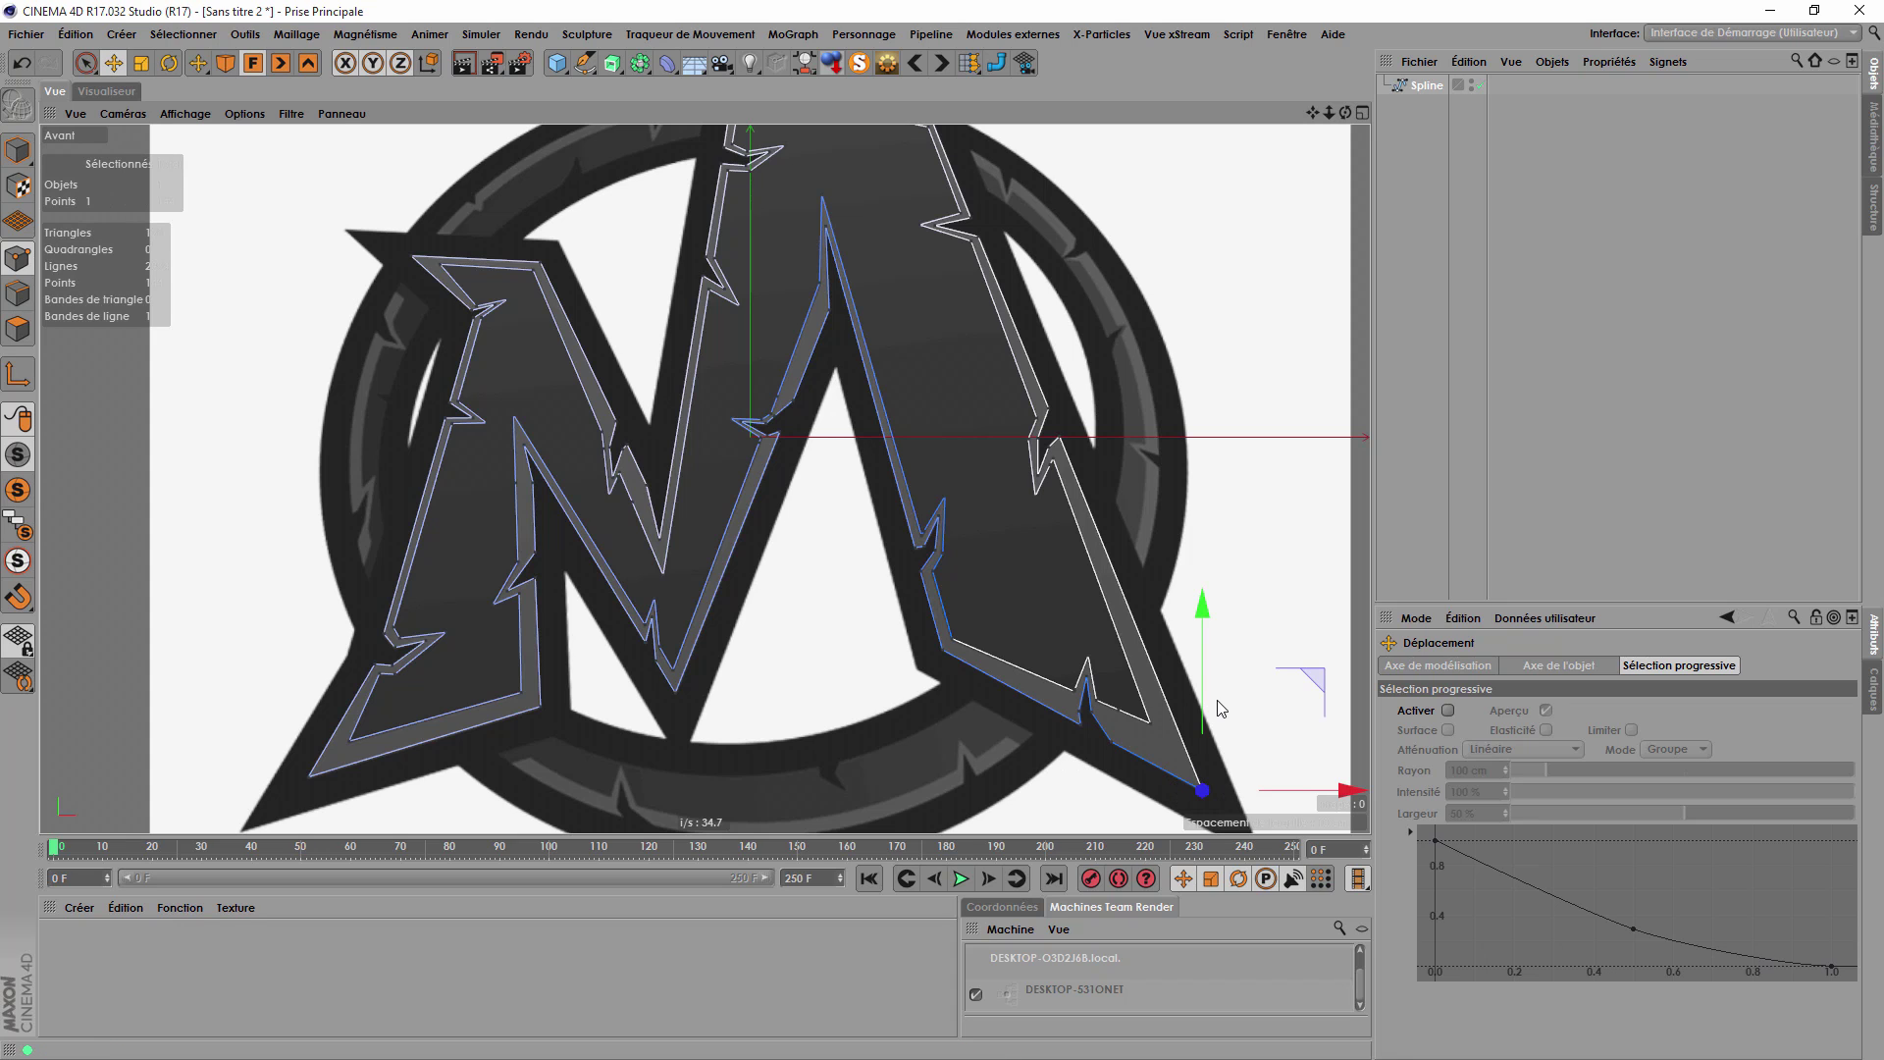
key(u)
key(w)
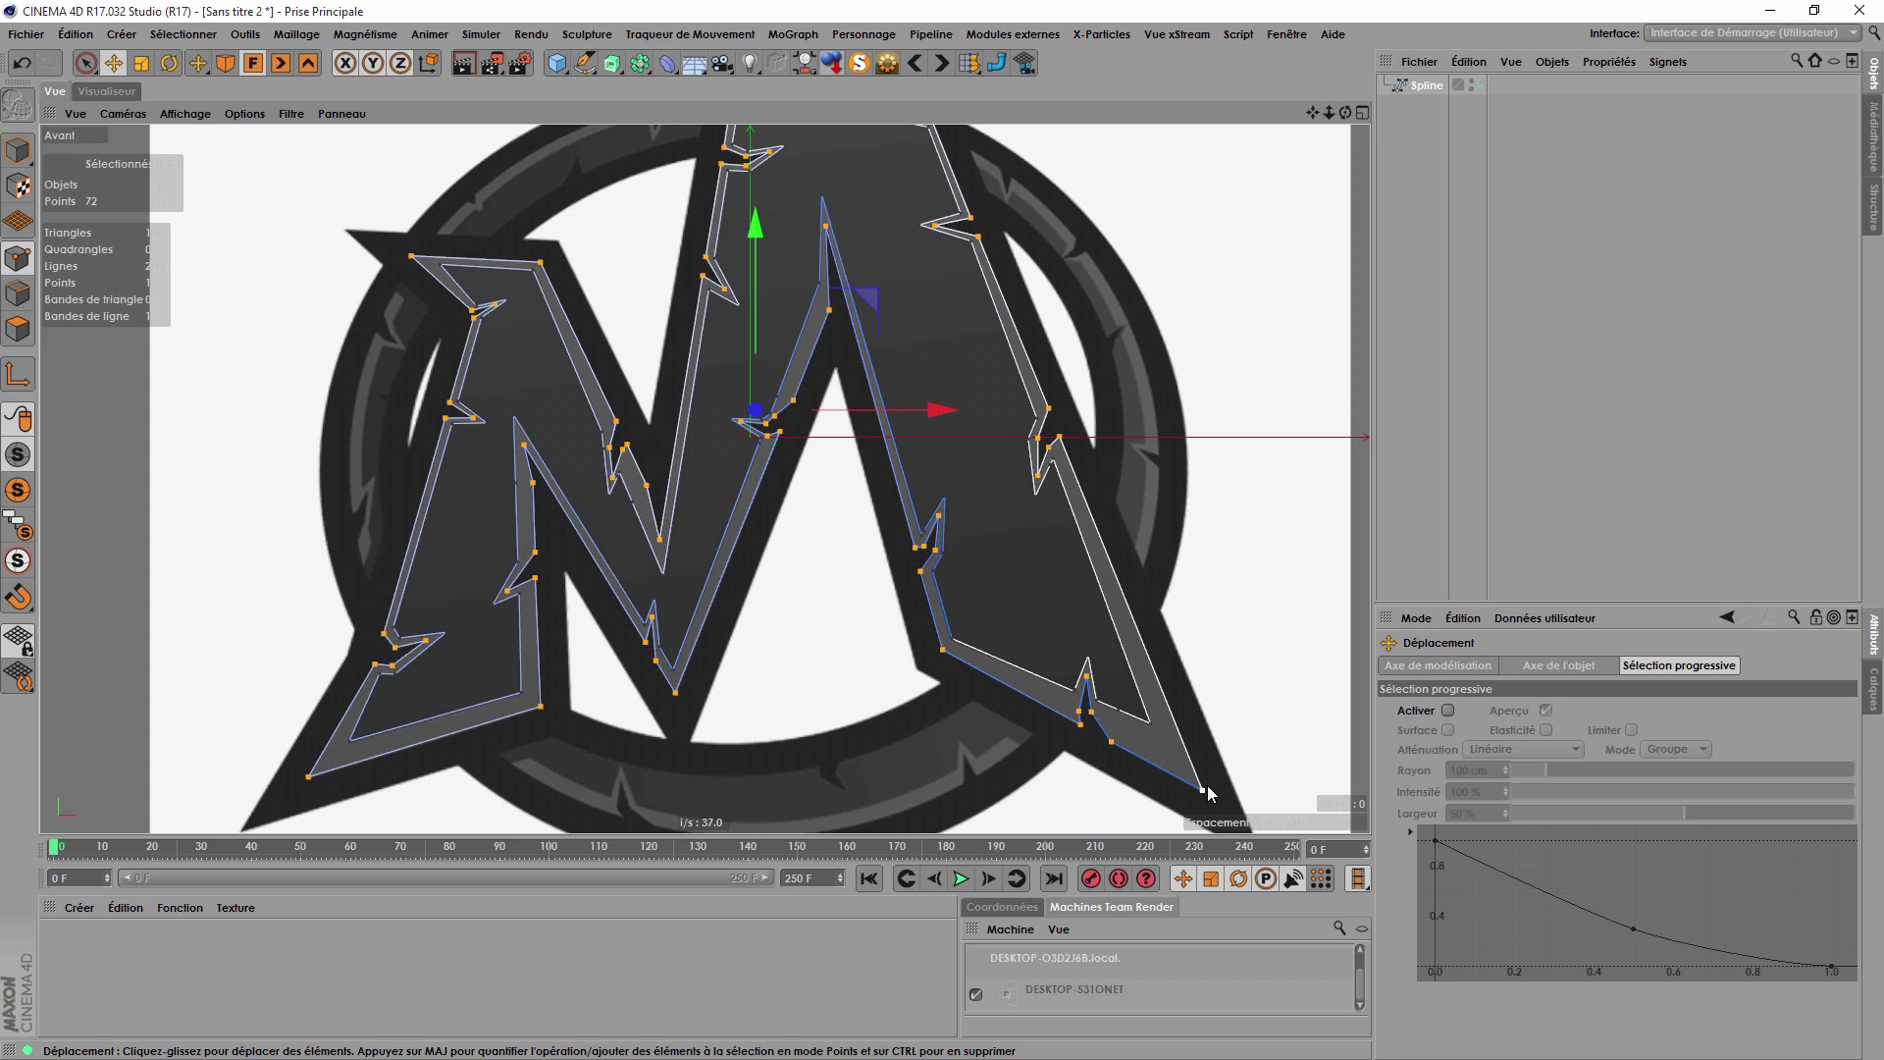
scroll(1210, 800, up, 2)
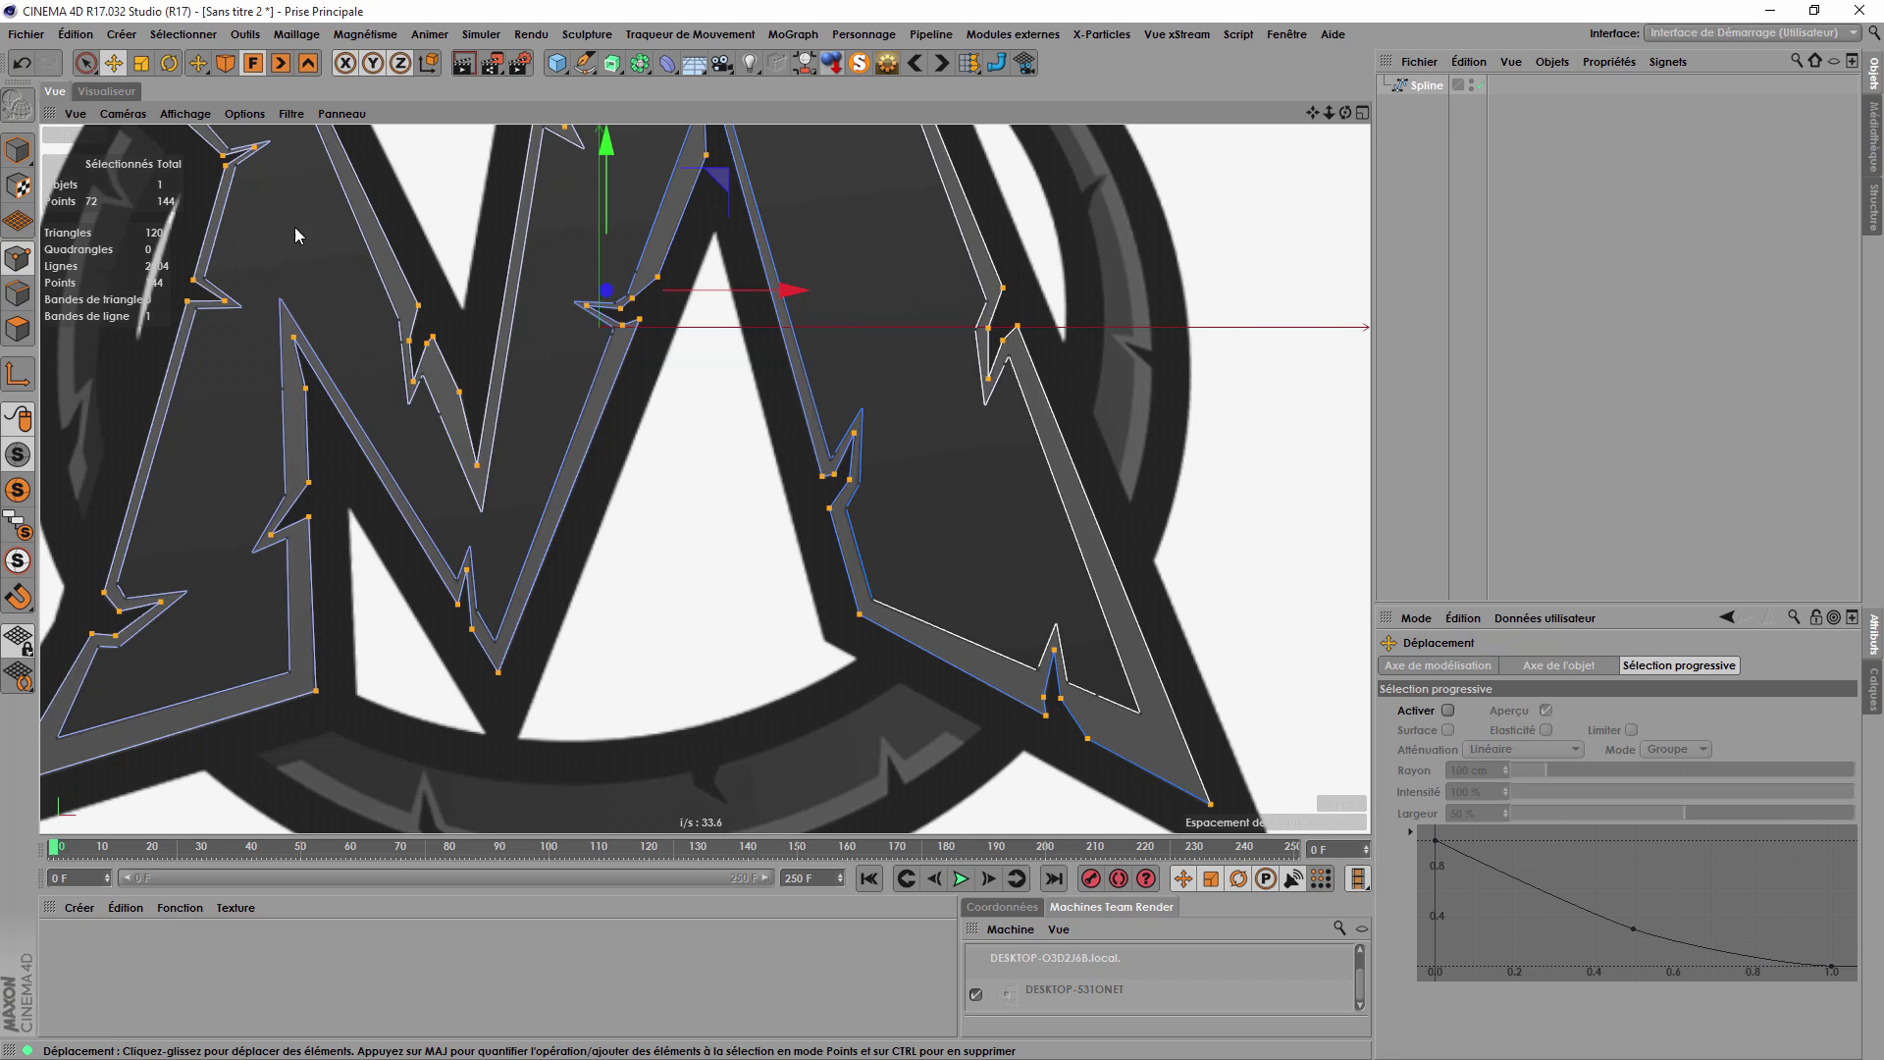
click(1210, 801)
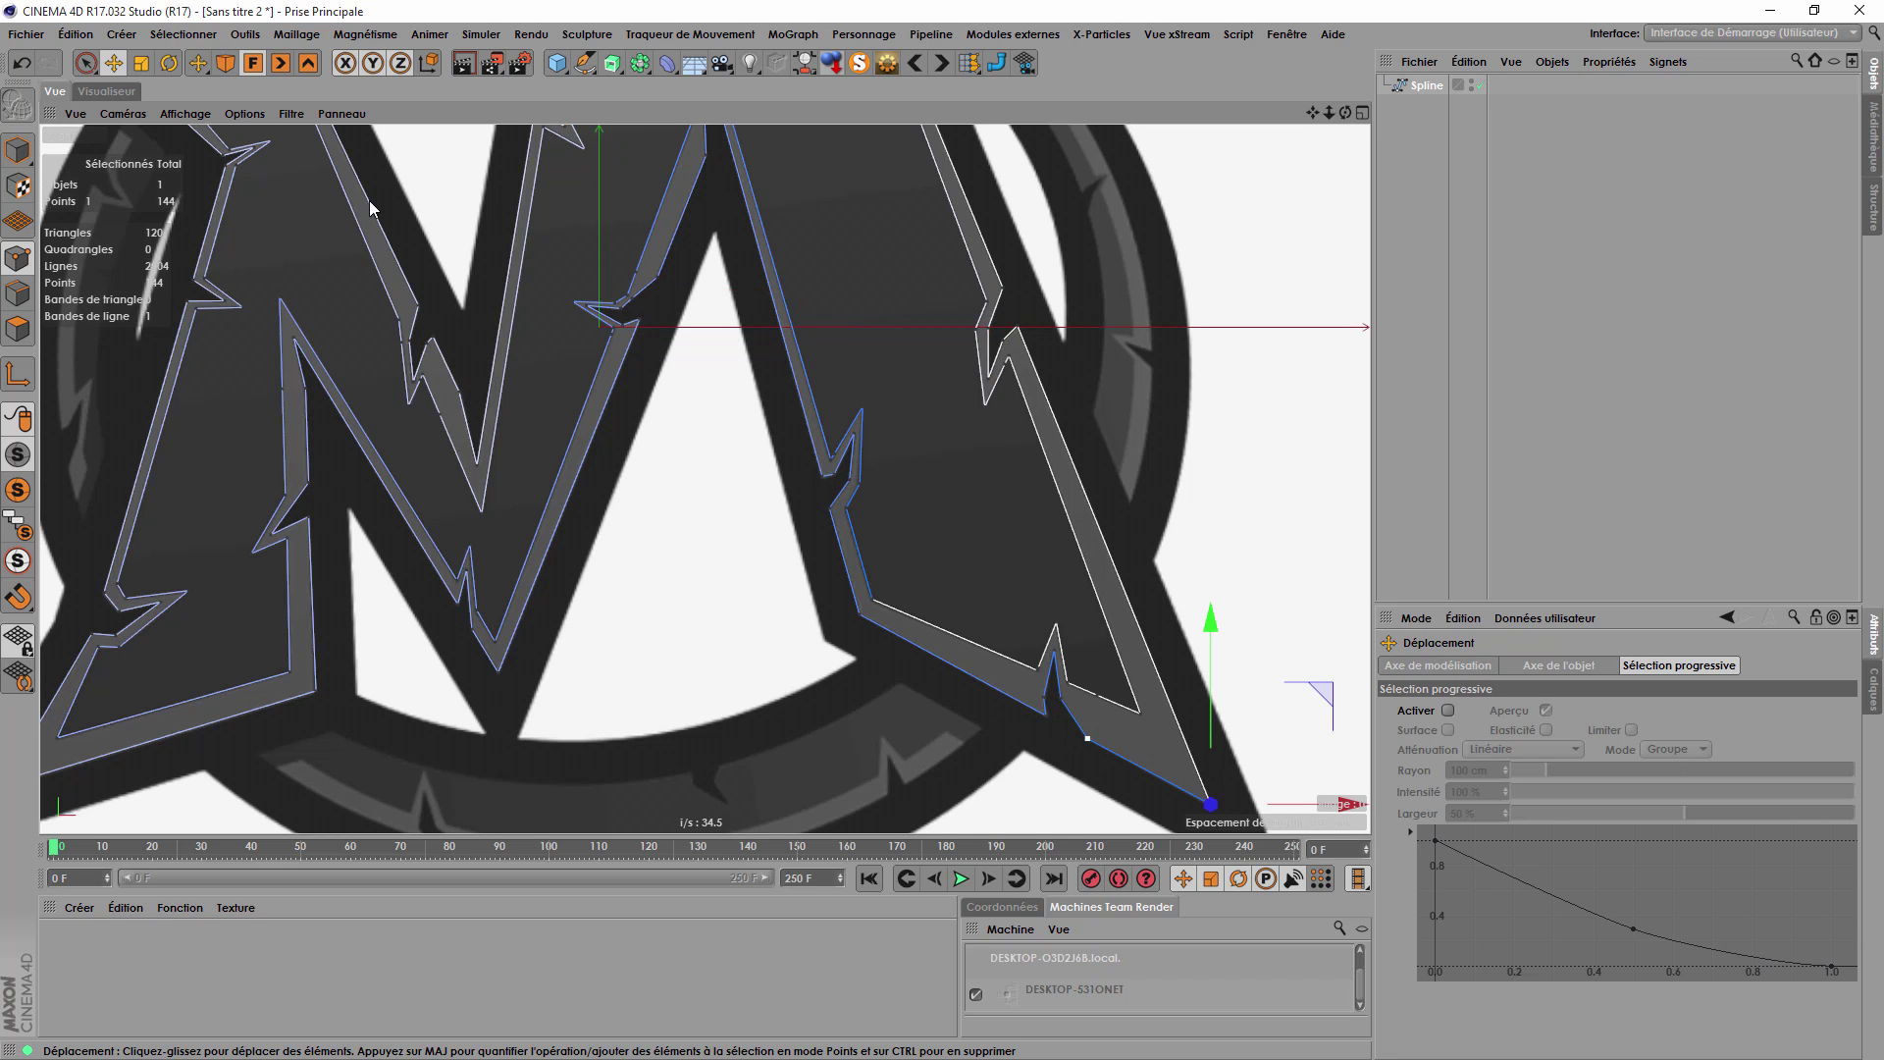
click(245, 35)
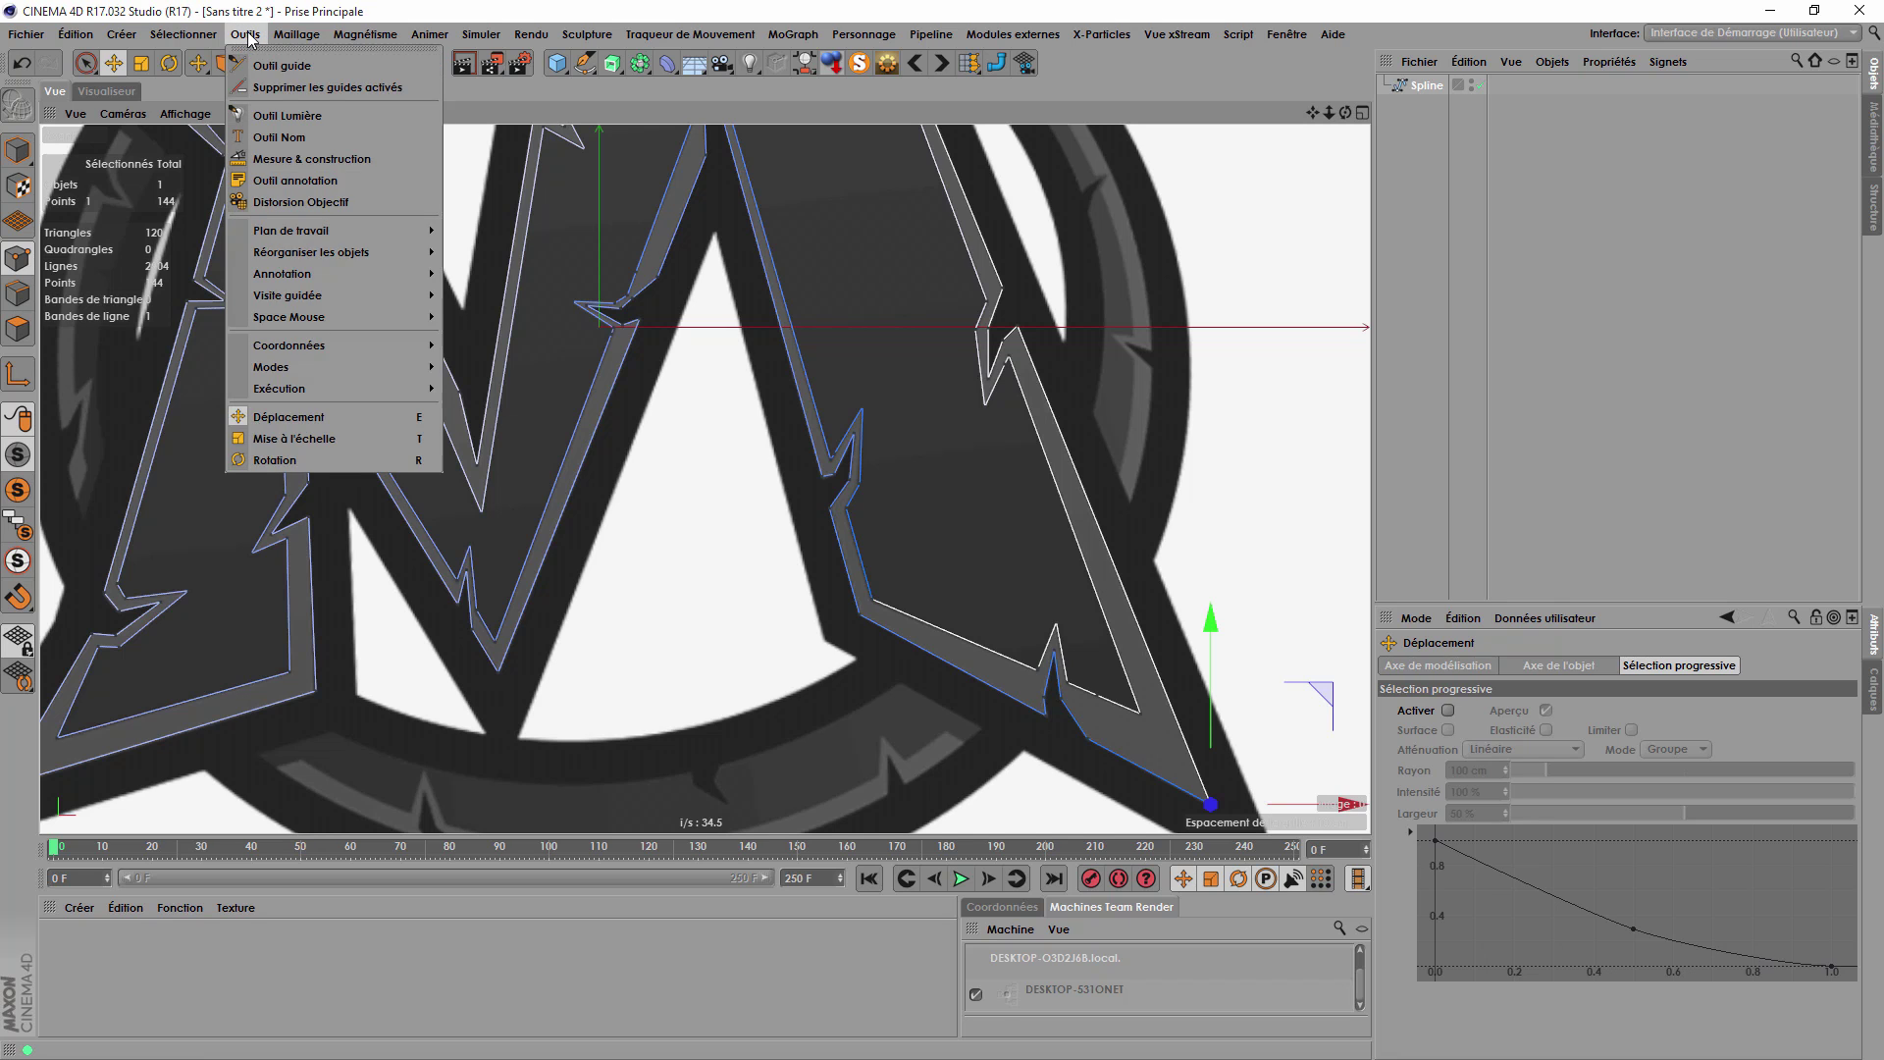
mouse_move(206, 37)
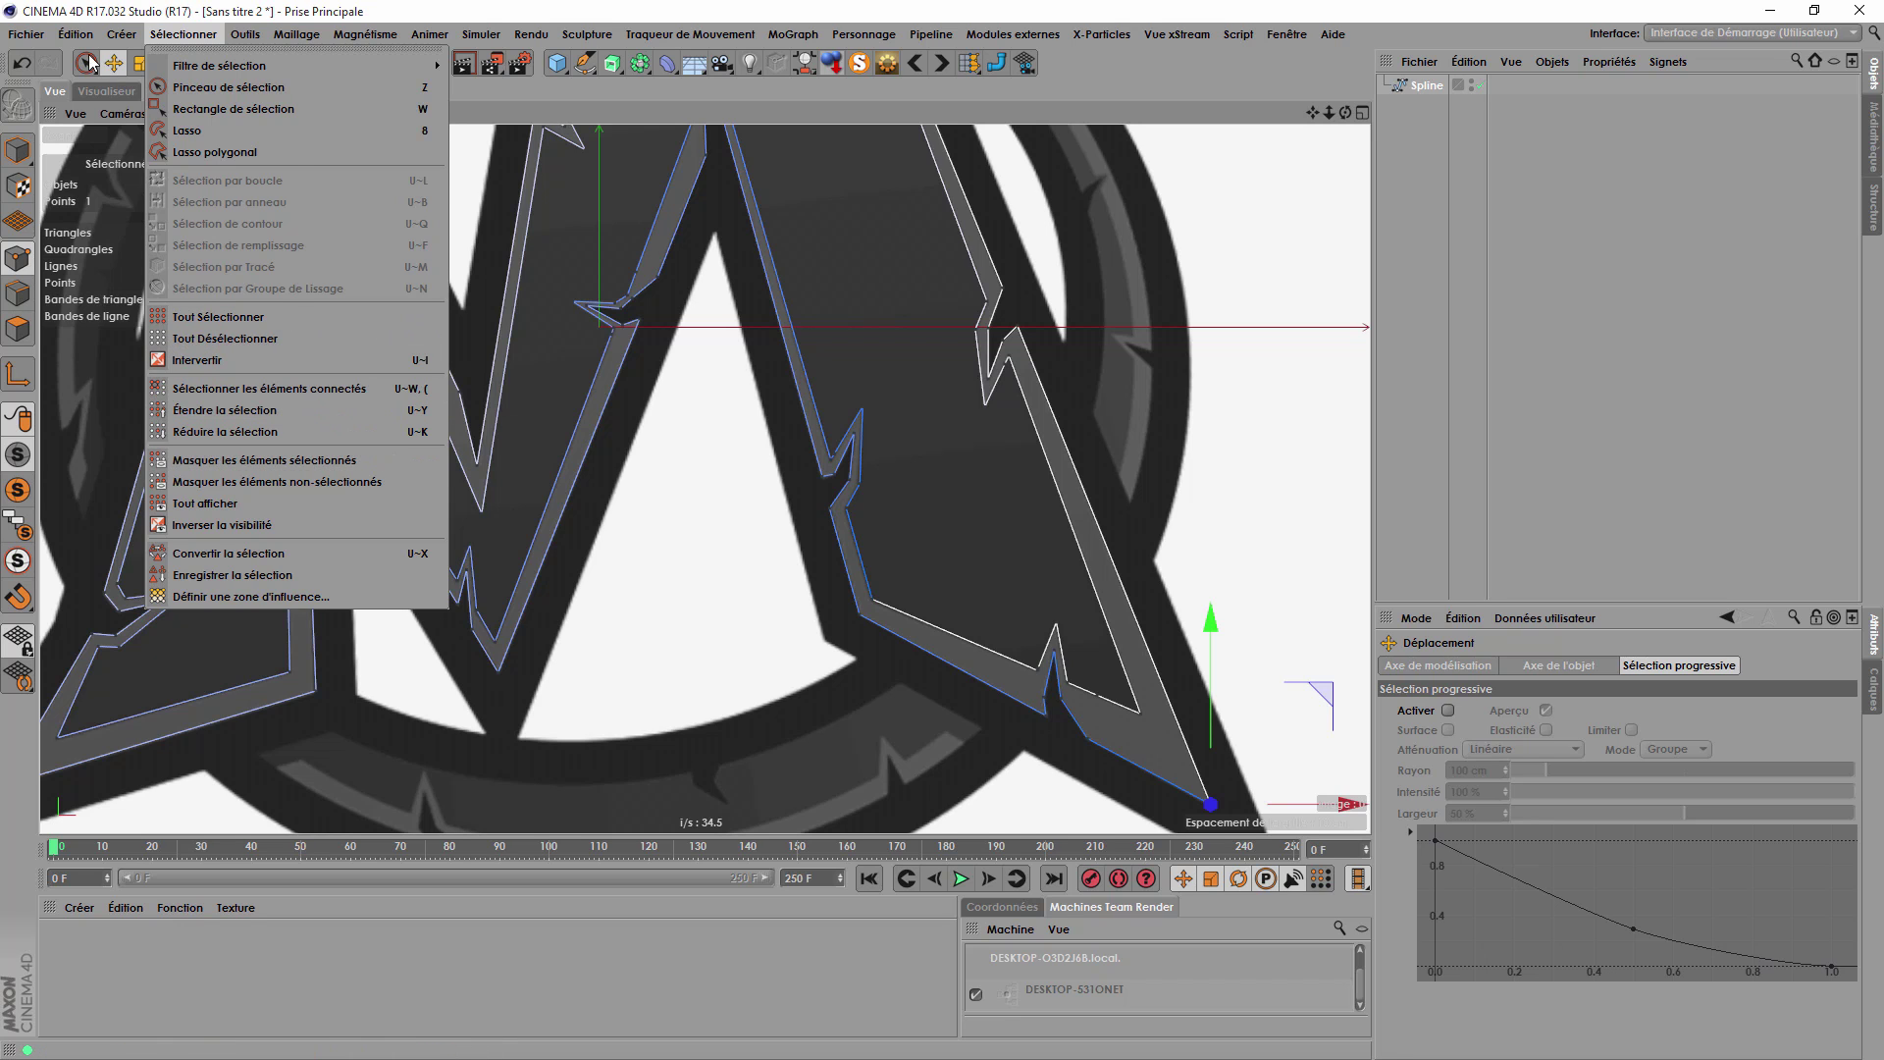
mouse_move(76, 34)
click(149, 380)
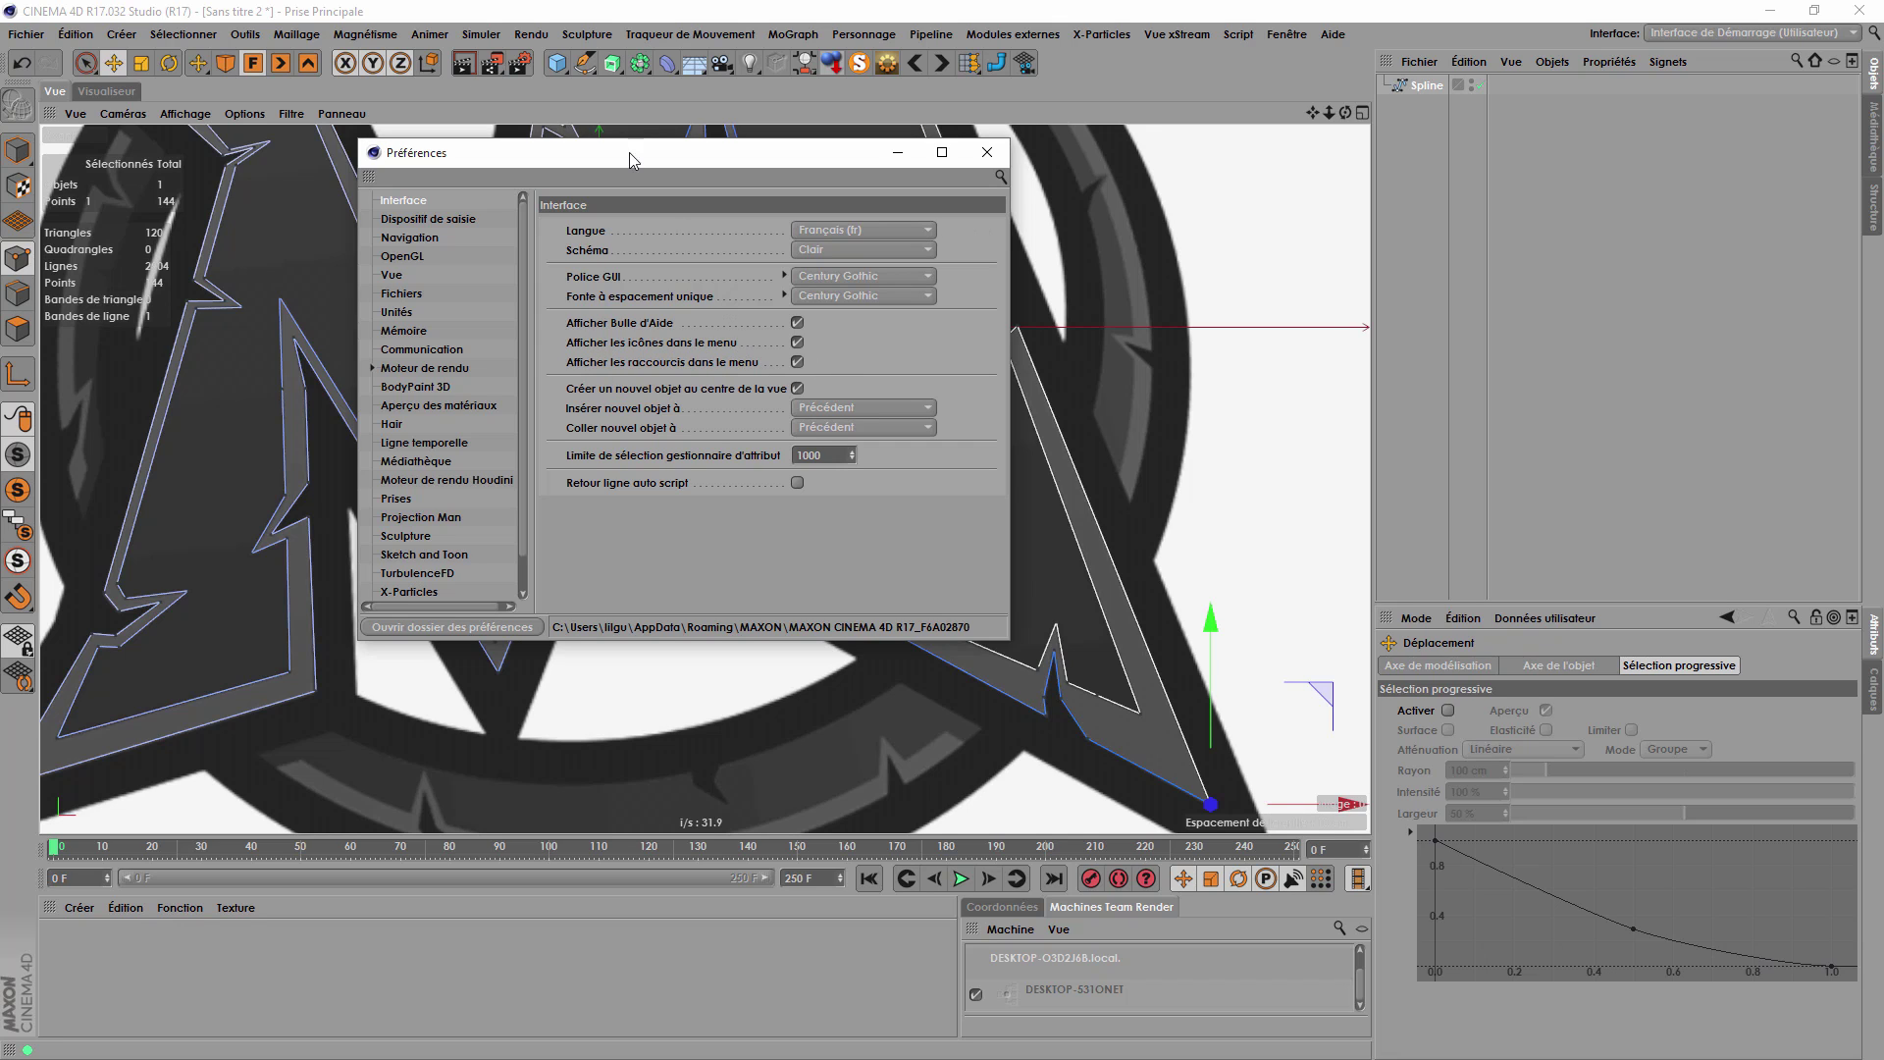
click(184, 34)
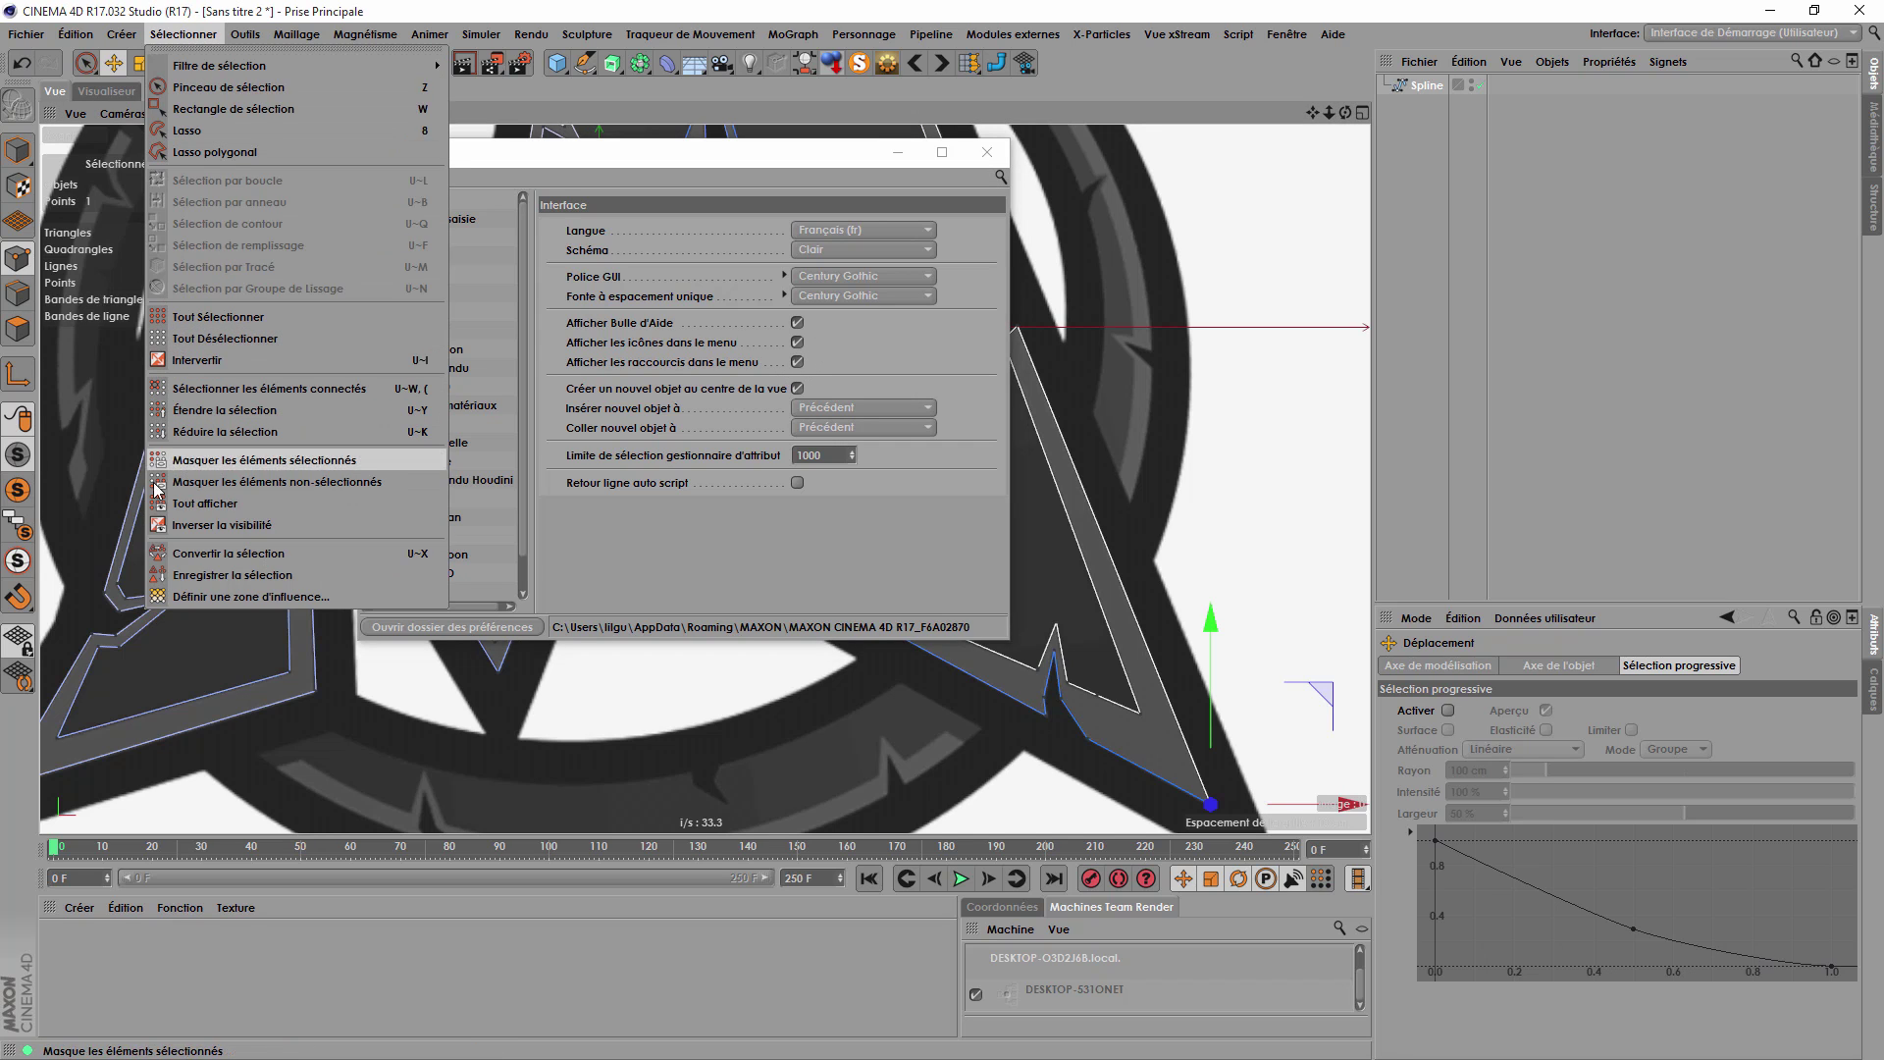
click(966, 161)
click(1006, 157)
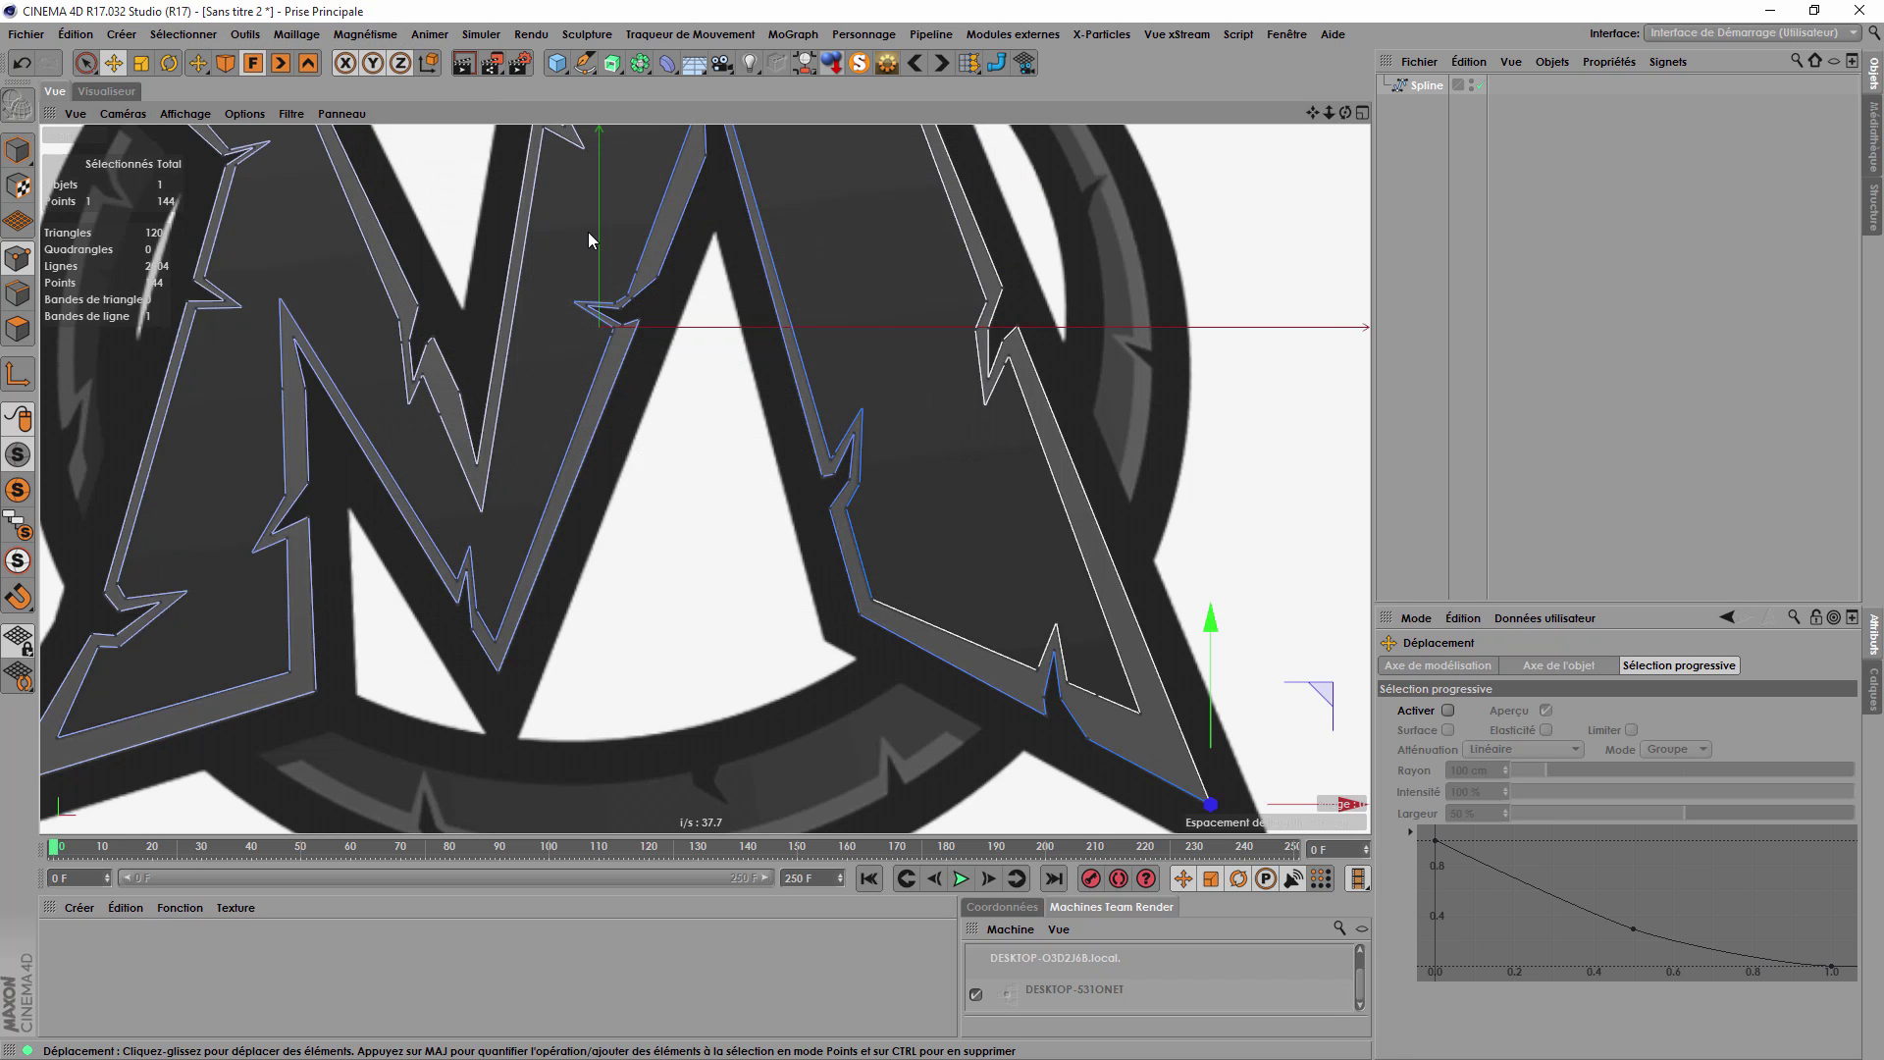
Select all points connected to the inner outline's point in the M's upper valley, check the selected-points read-out, and clear the selection.
click(184, 34)
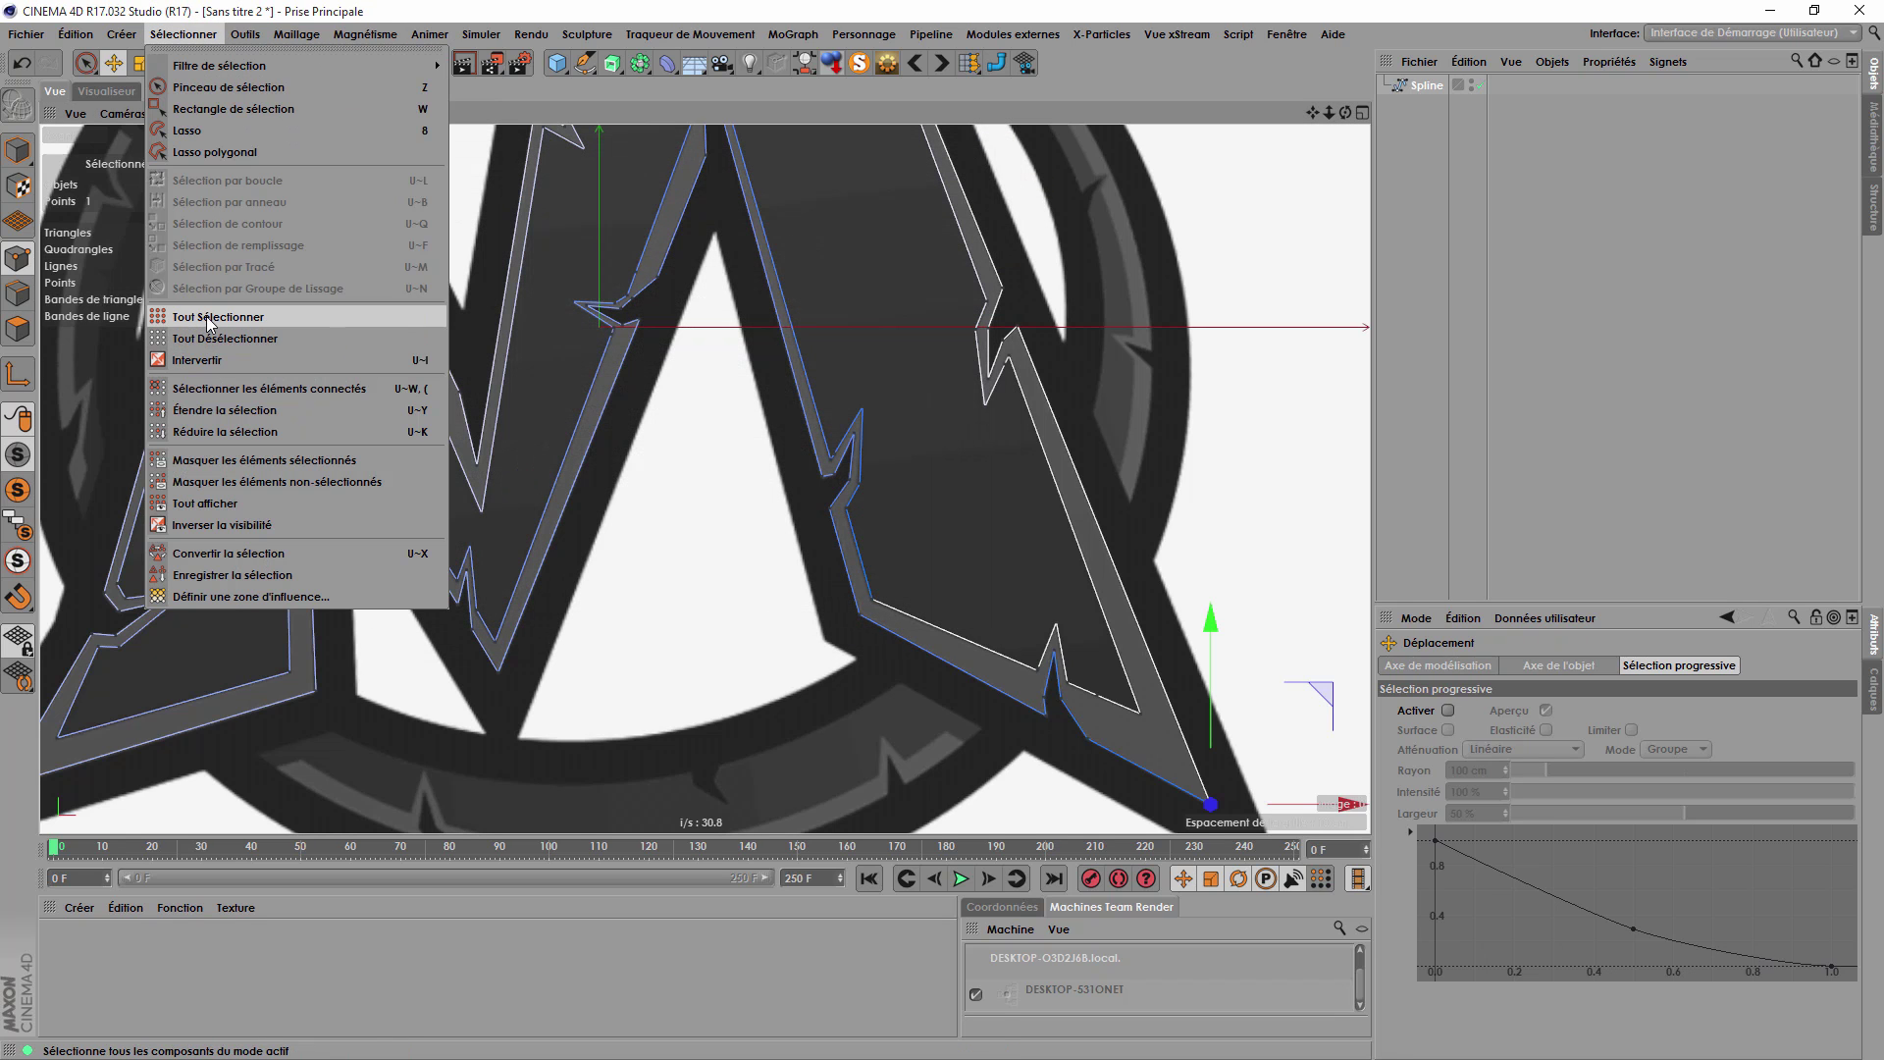
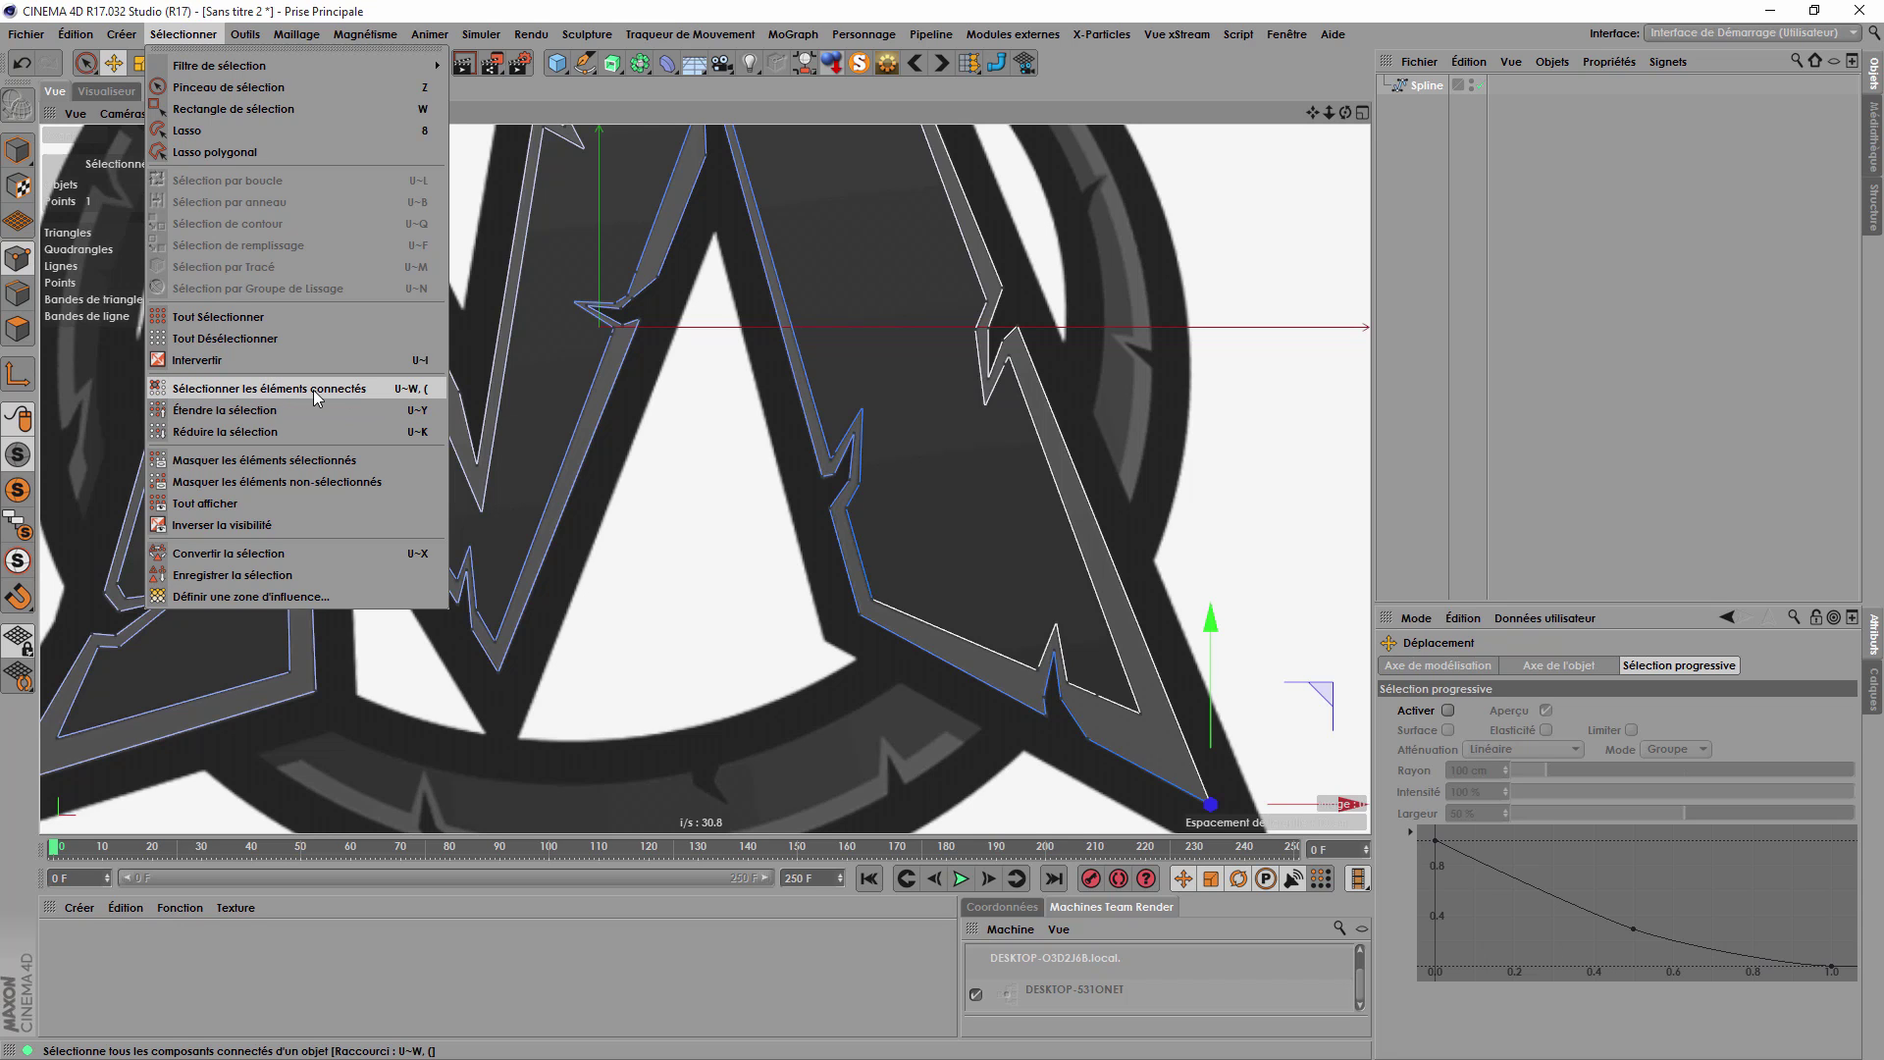
click(532, 591)
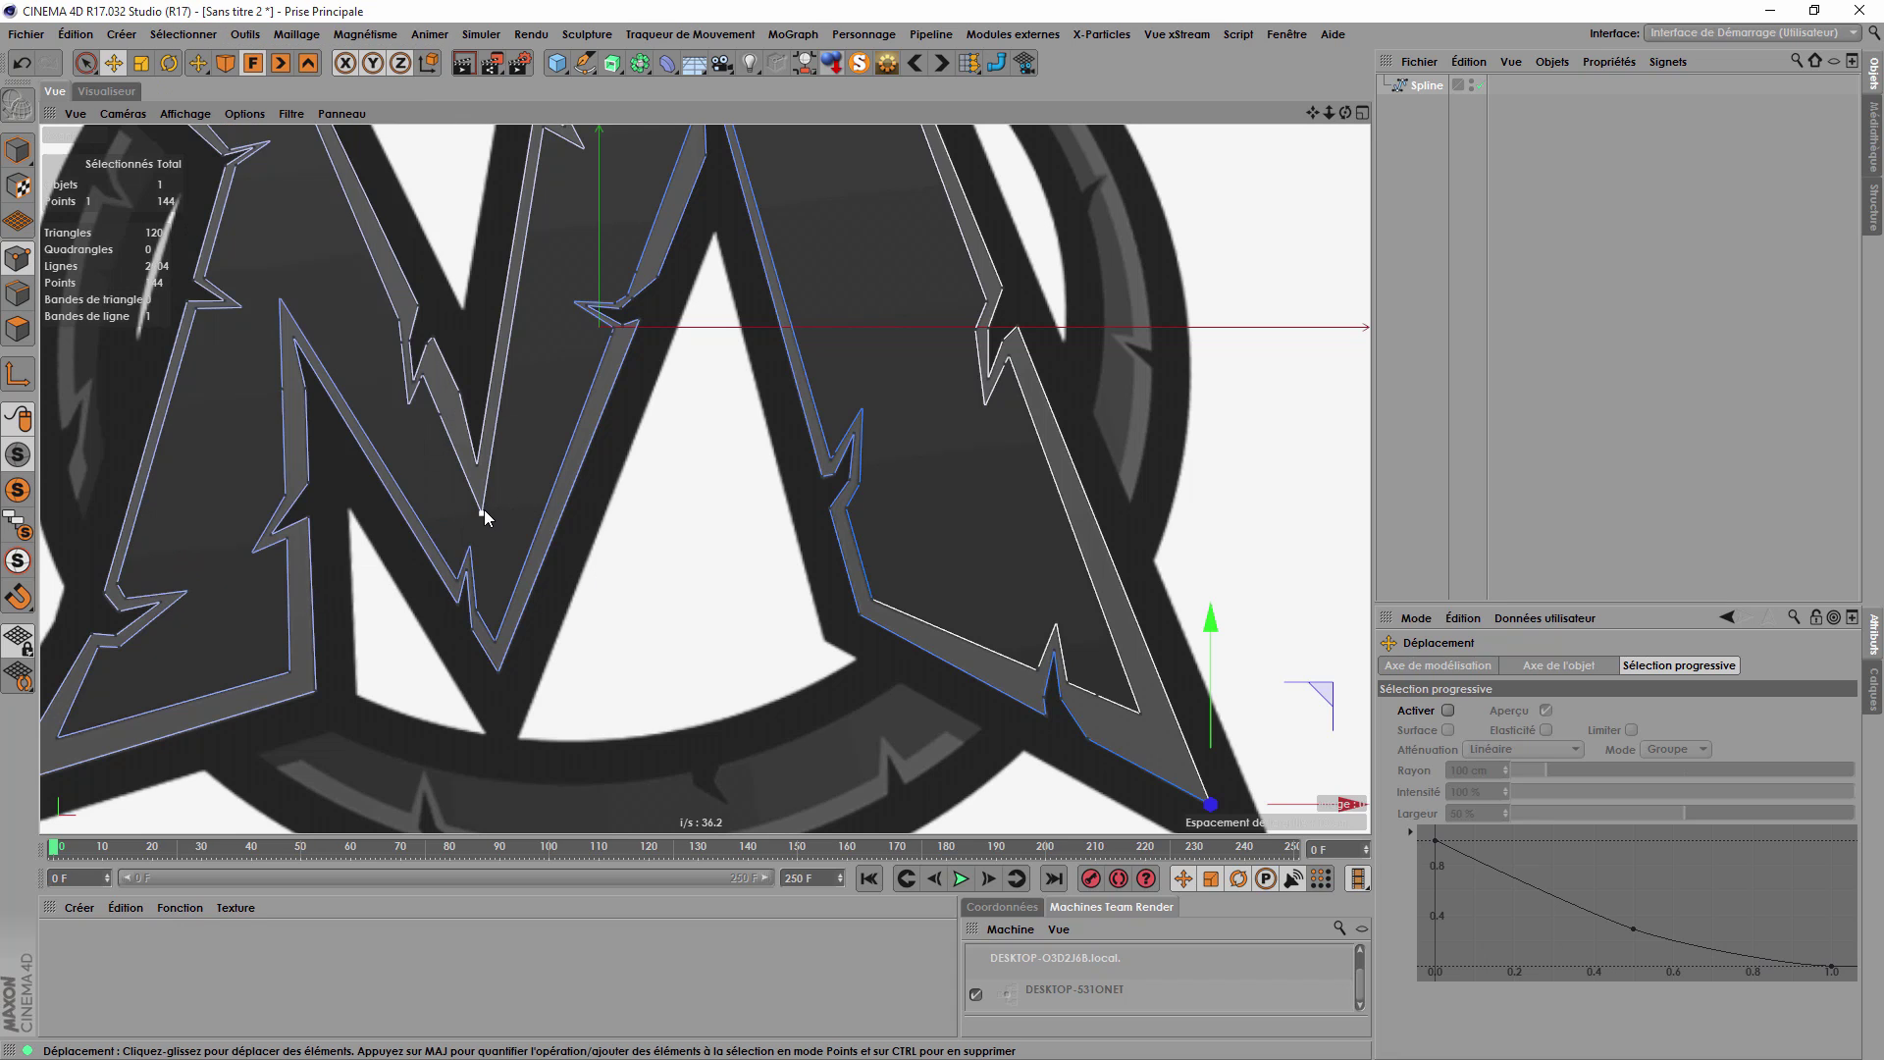
click(483, 512)
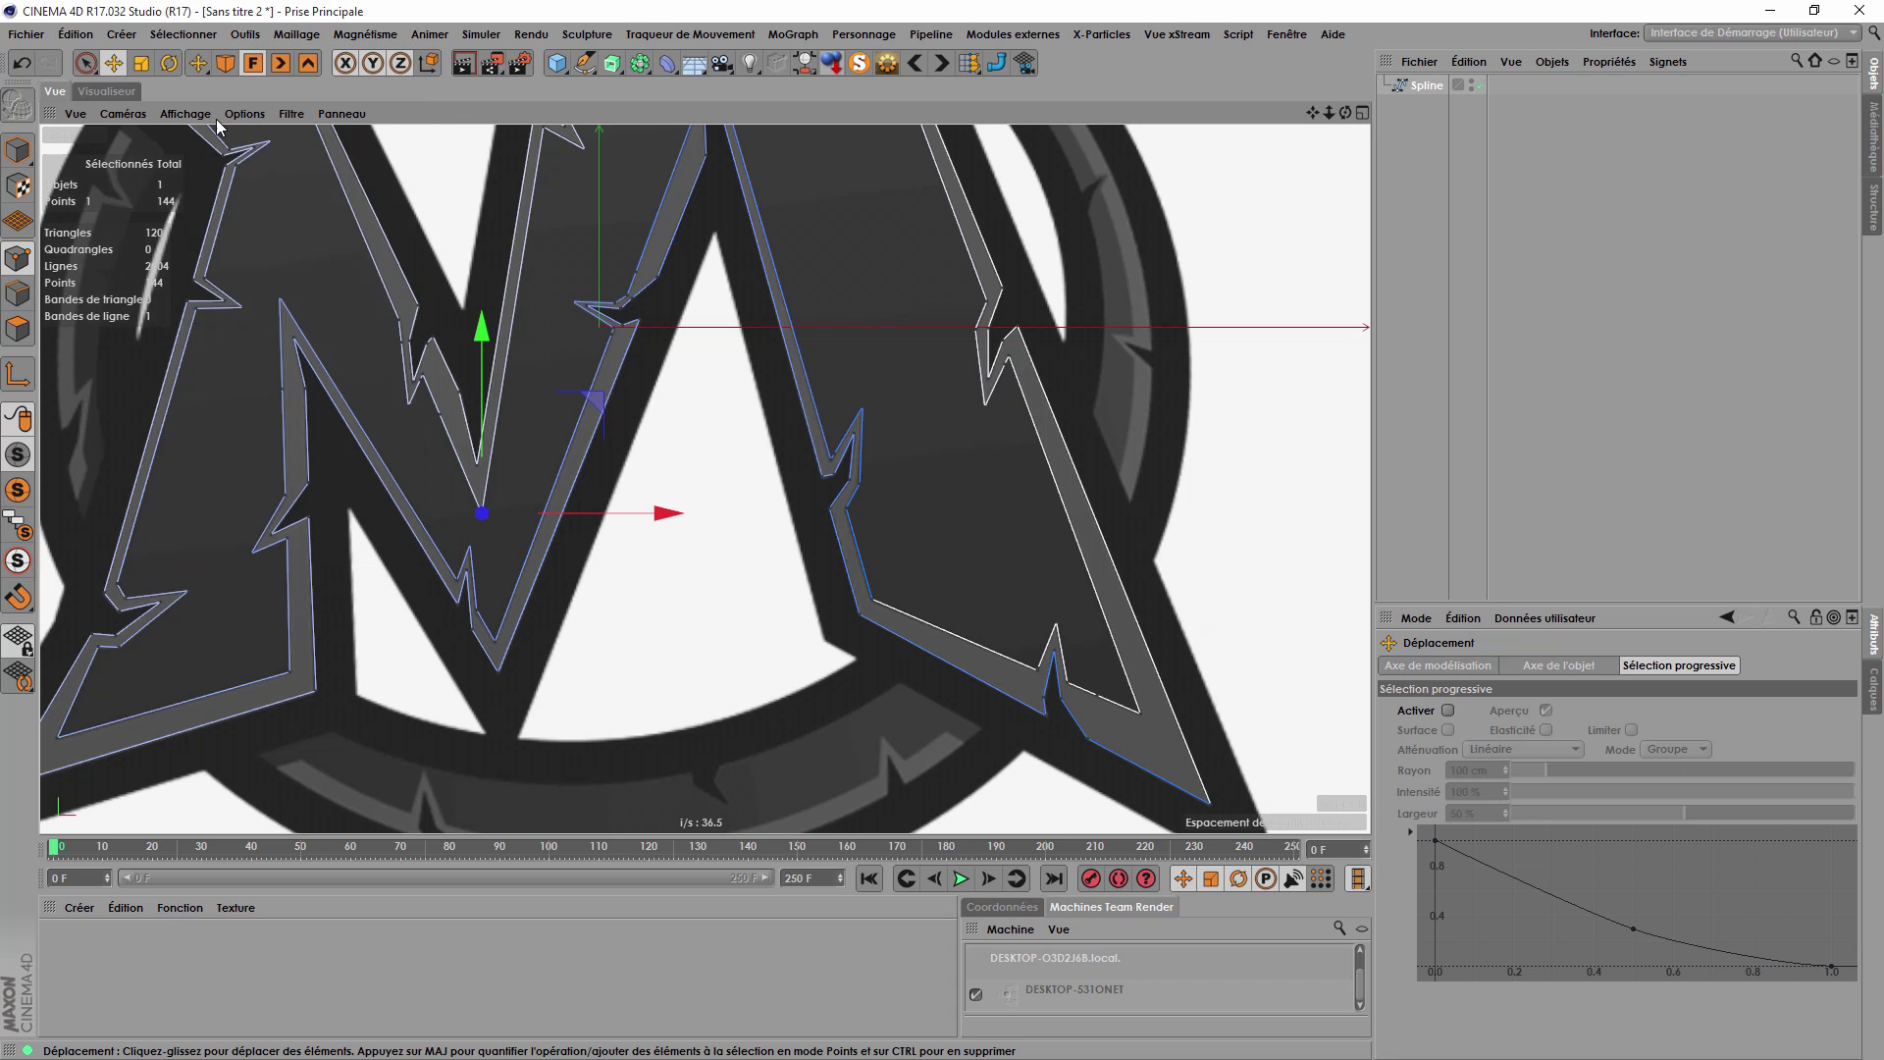
click(182, 34)
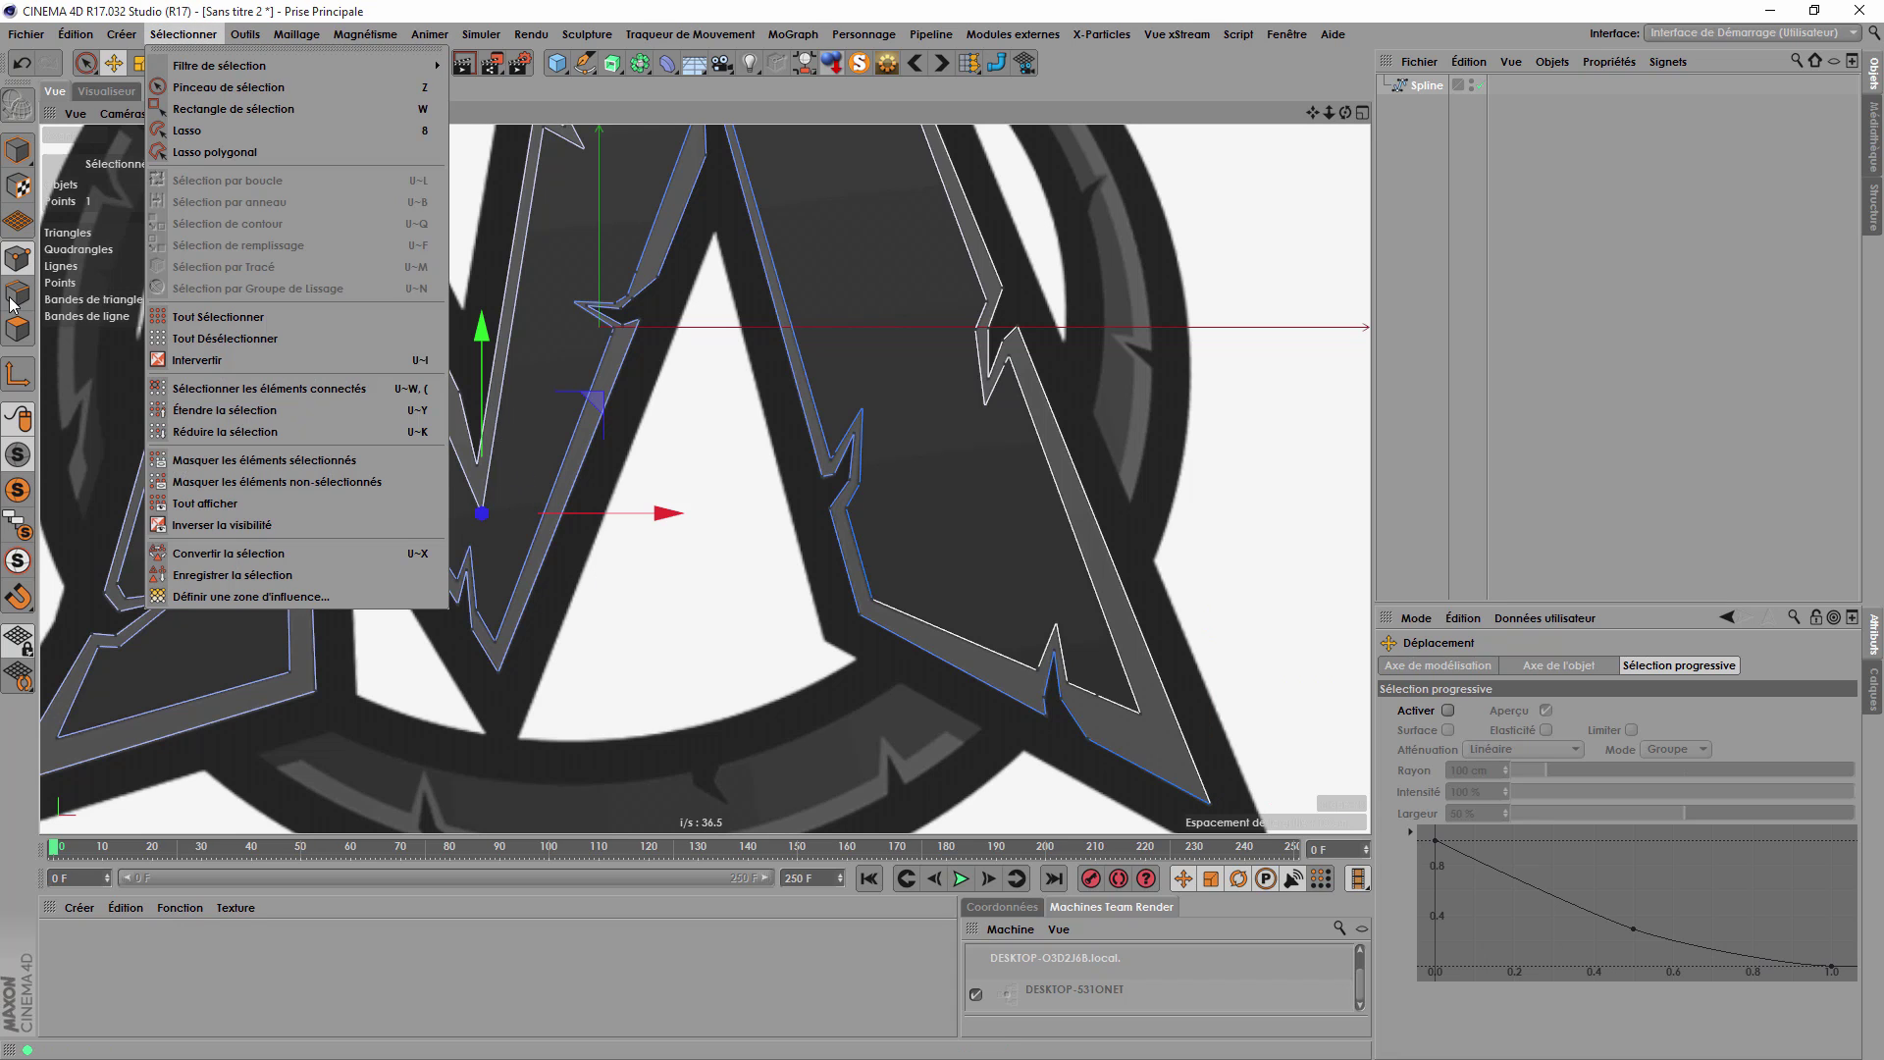
click(289, 389)
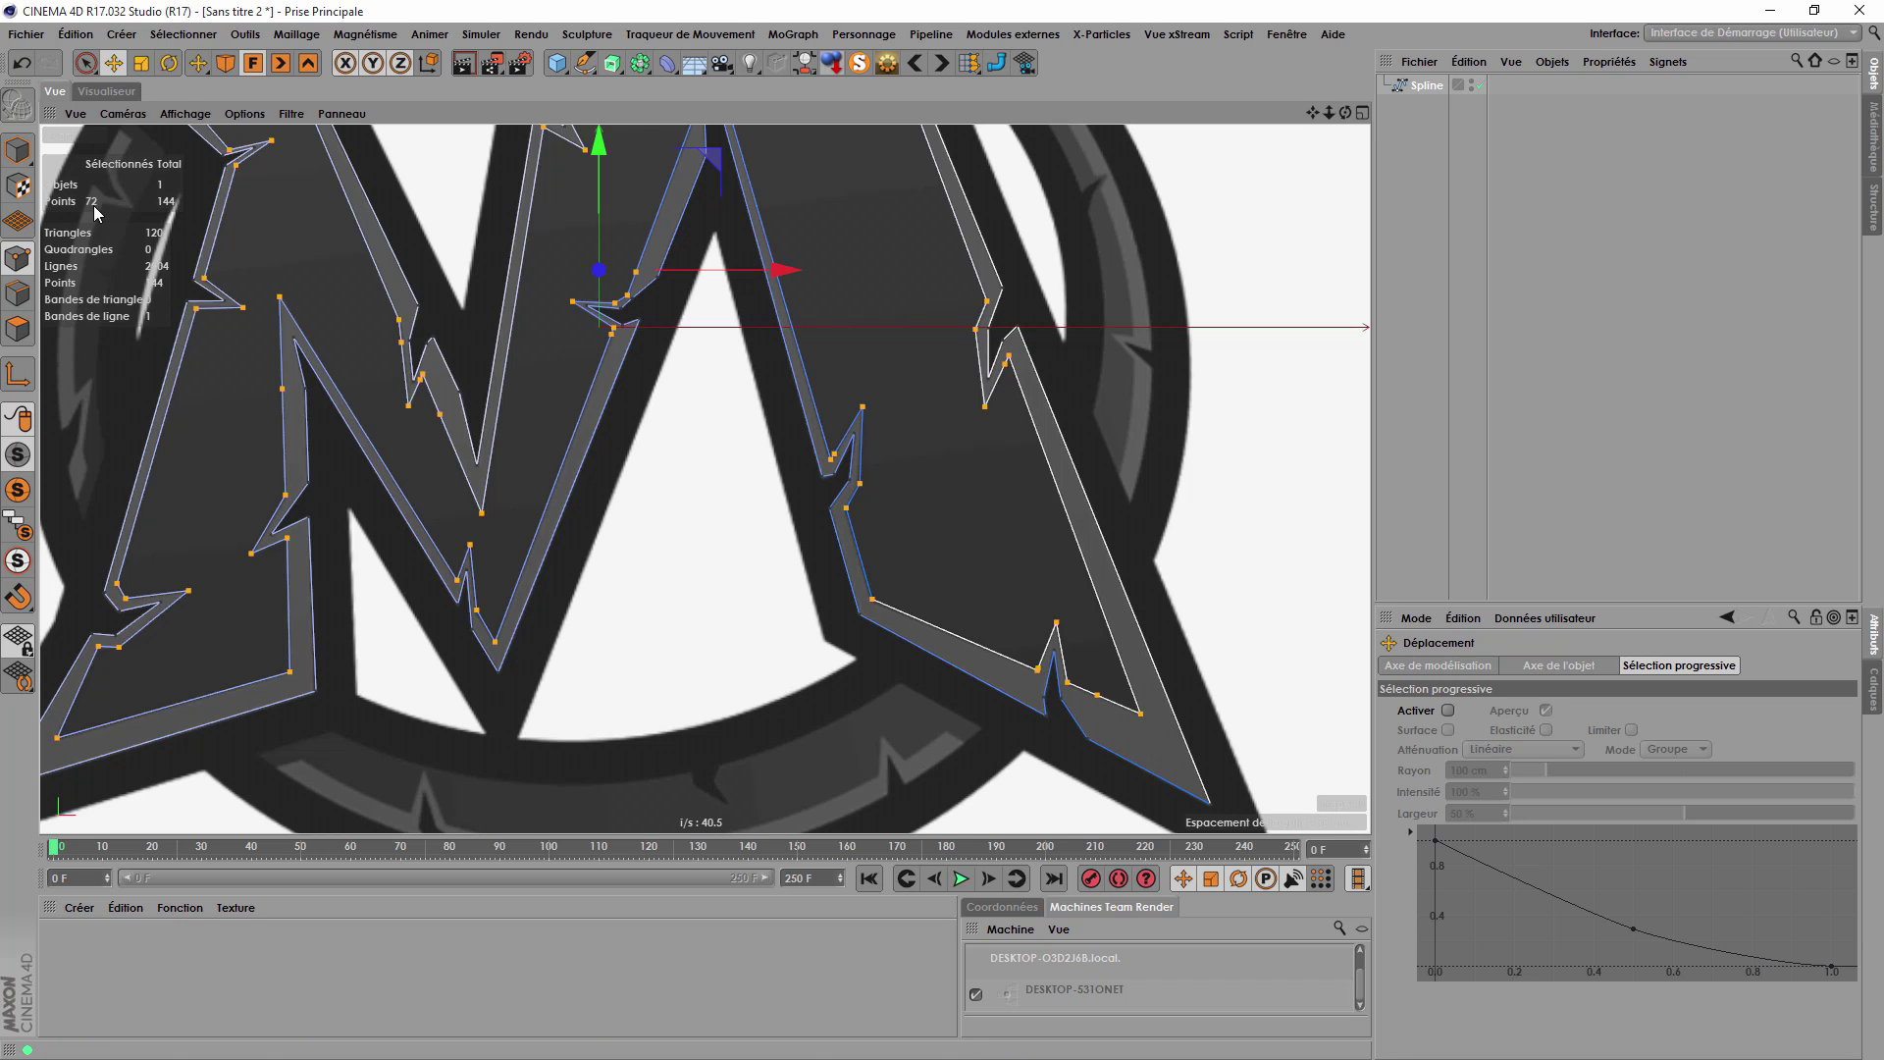
click(680, 451)
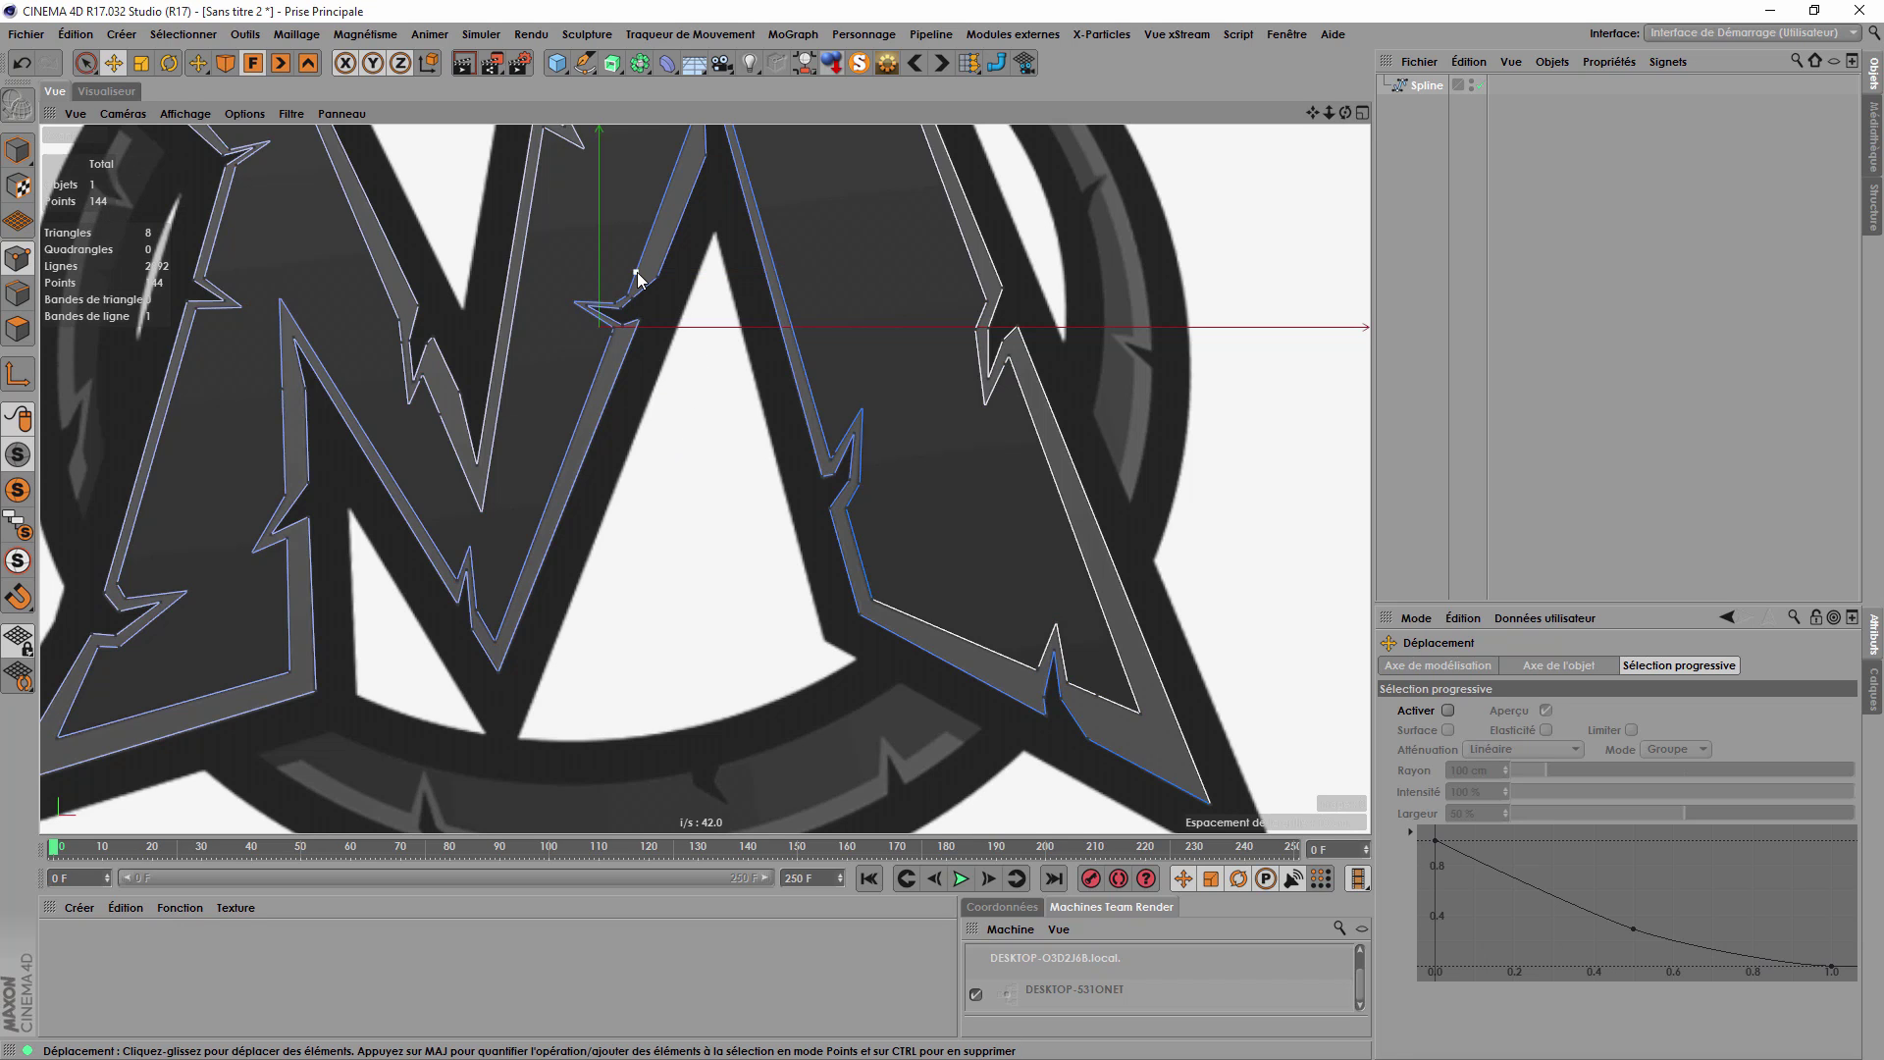
Select all connected points of the outer outline, starting from a point on the right leg's outer edge, and split them into a separate spline.
scroll(1040, 543, down, 1)
alt+middle_drag(1040, 543, 891, 485)
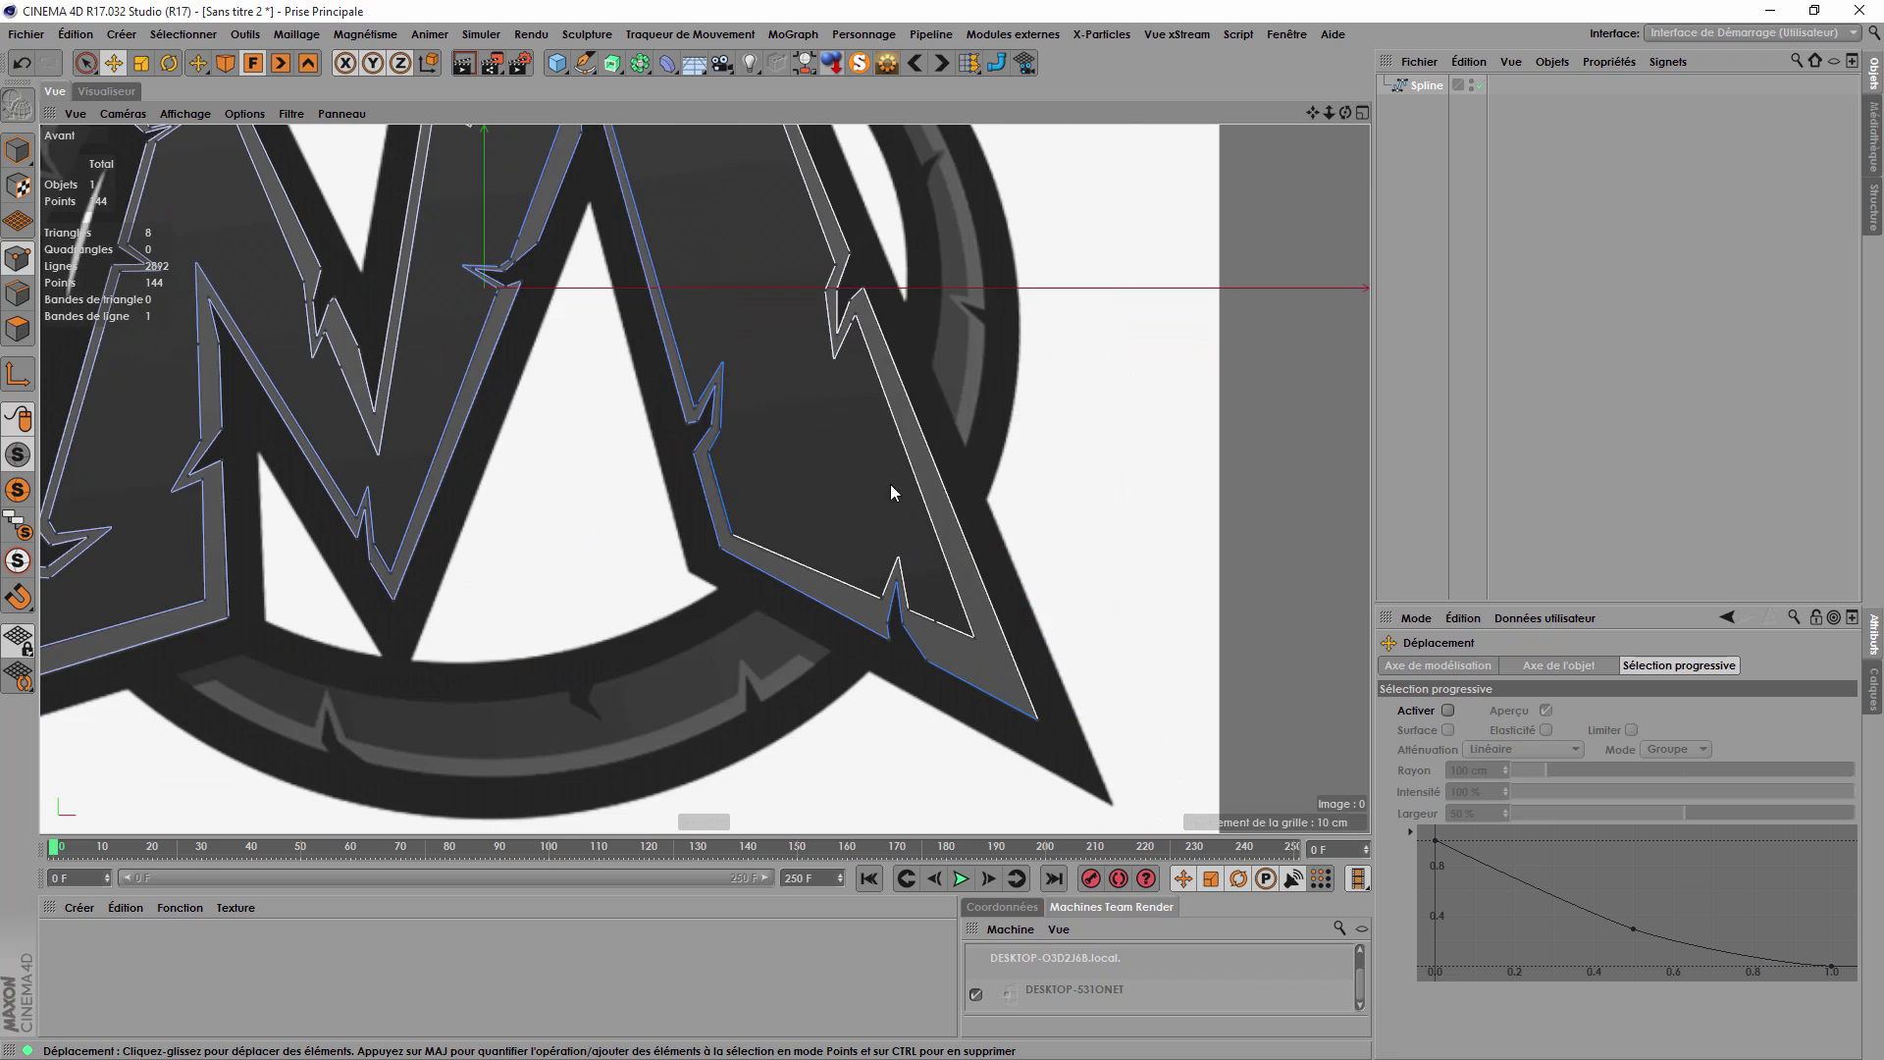
click(863, 285)
click(184, 33)
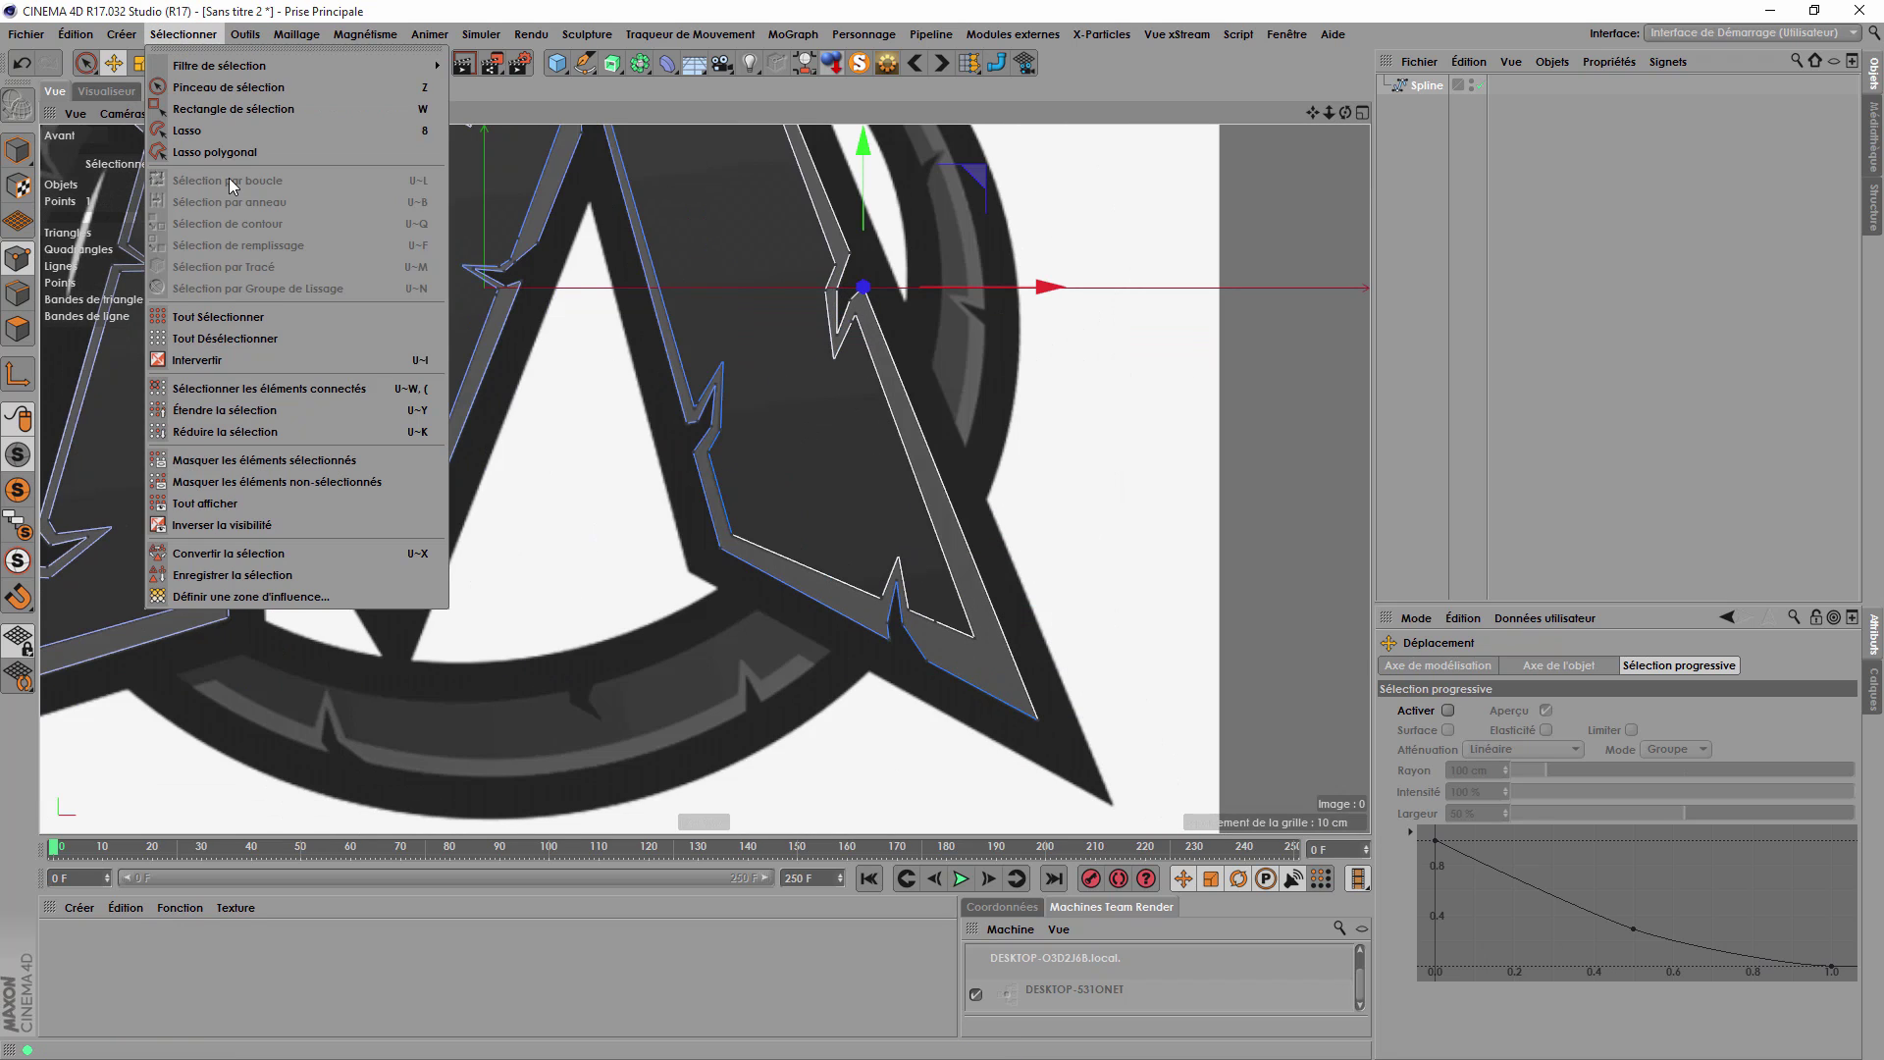
click(327, 391)
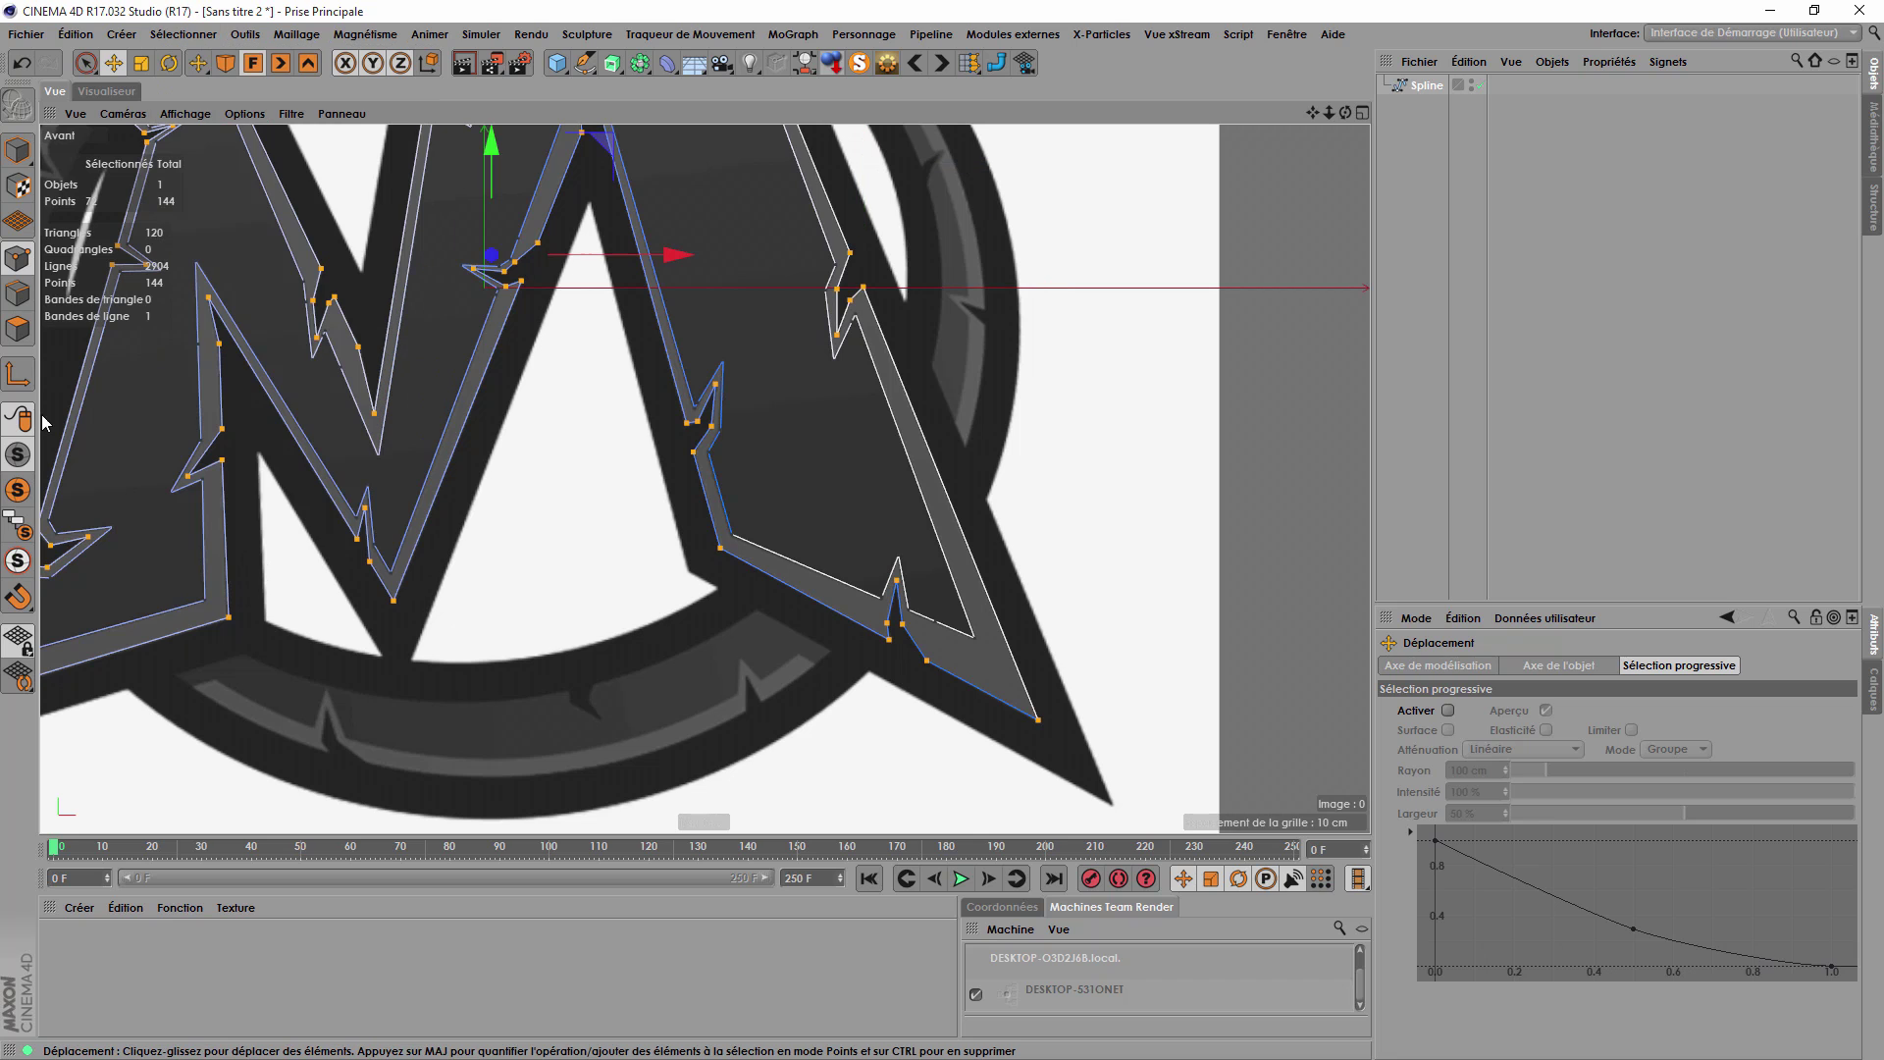
right_click(507, 424)
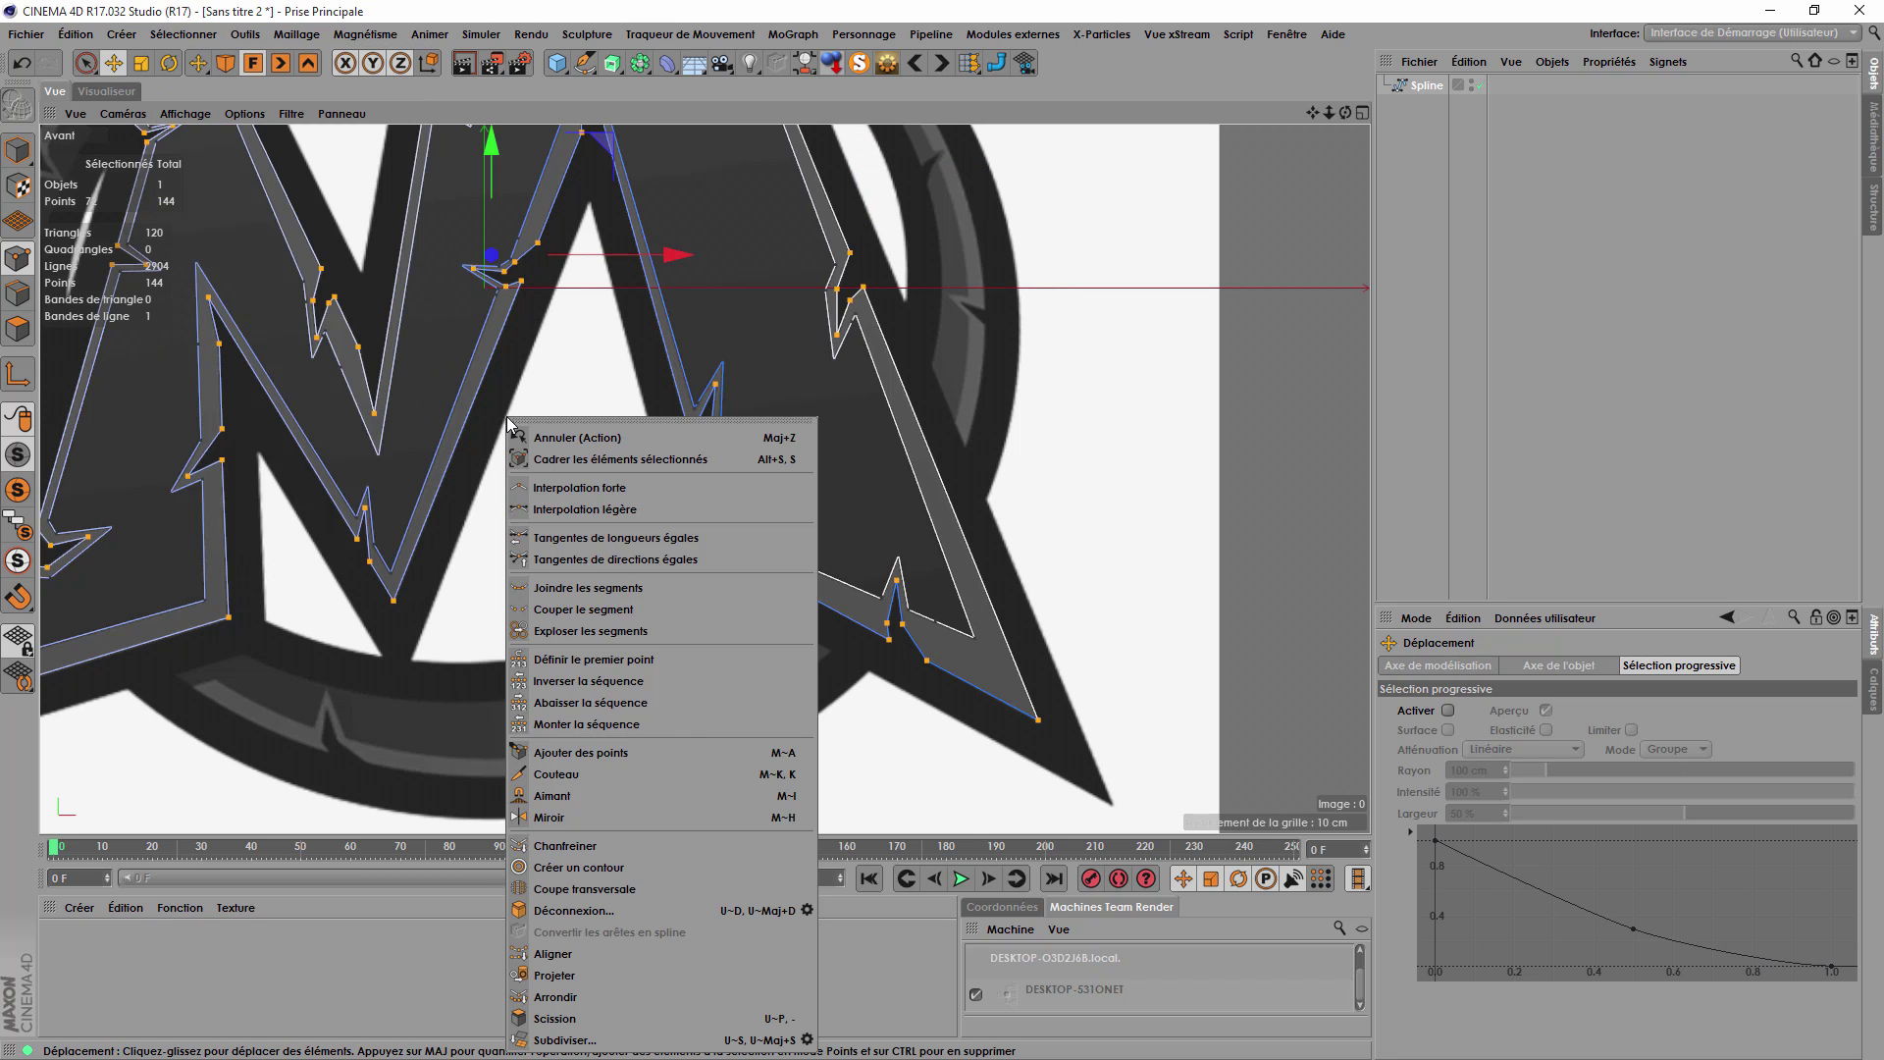
click(591, 1015)
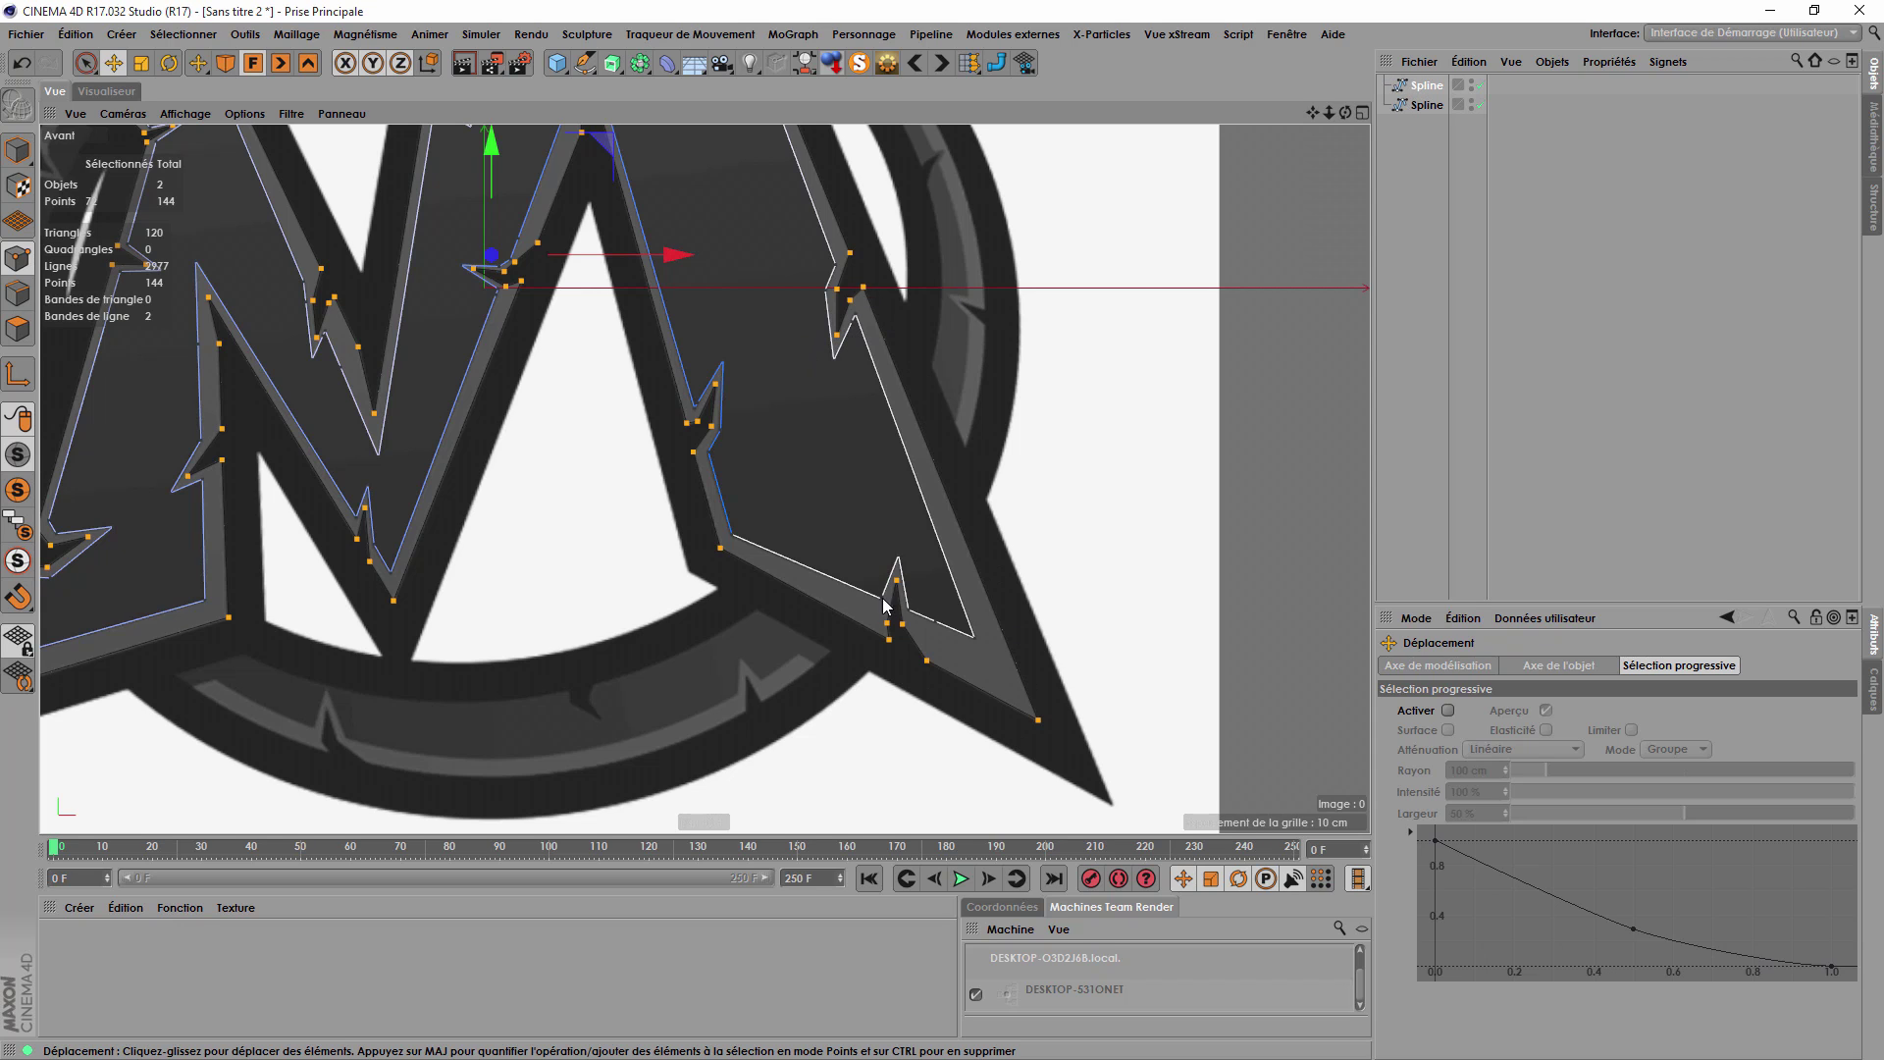
Delete the selected outer-outline points from the original spline, and select each of the two splines in turn to check them.
click(80, 38)
click(155, 203)
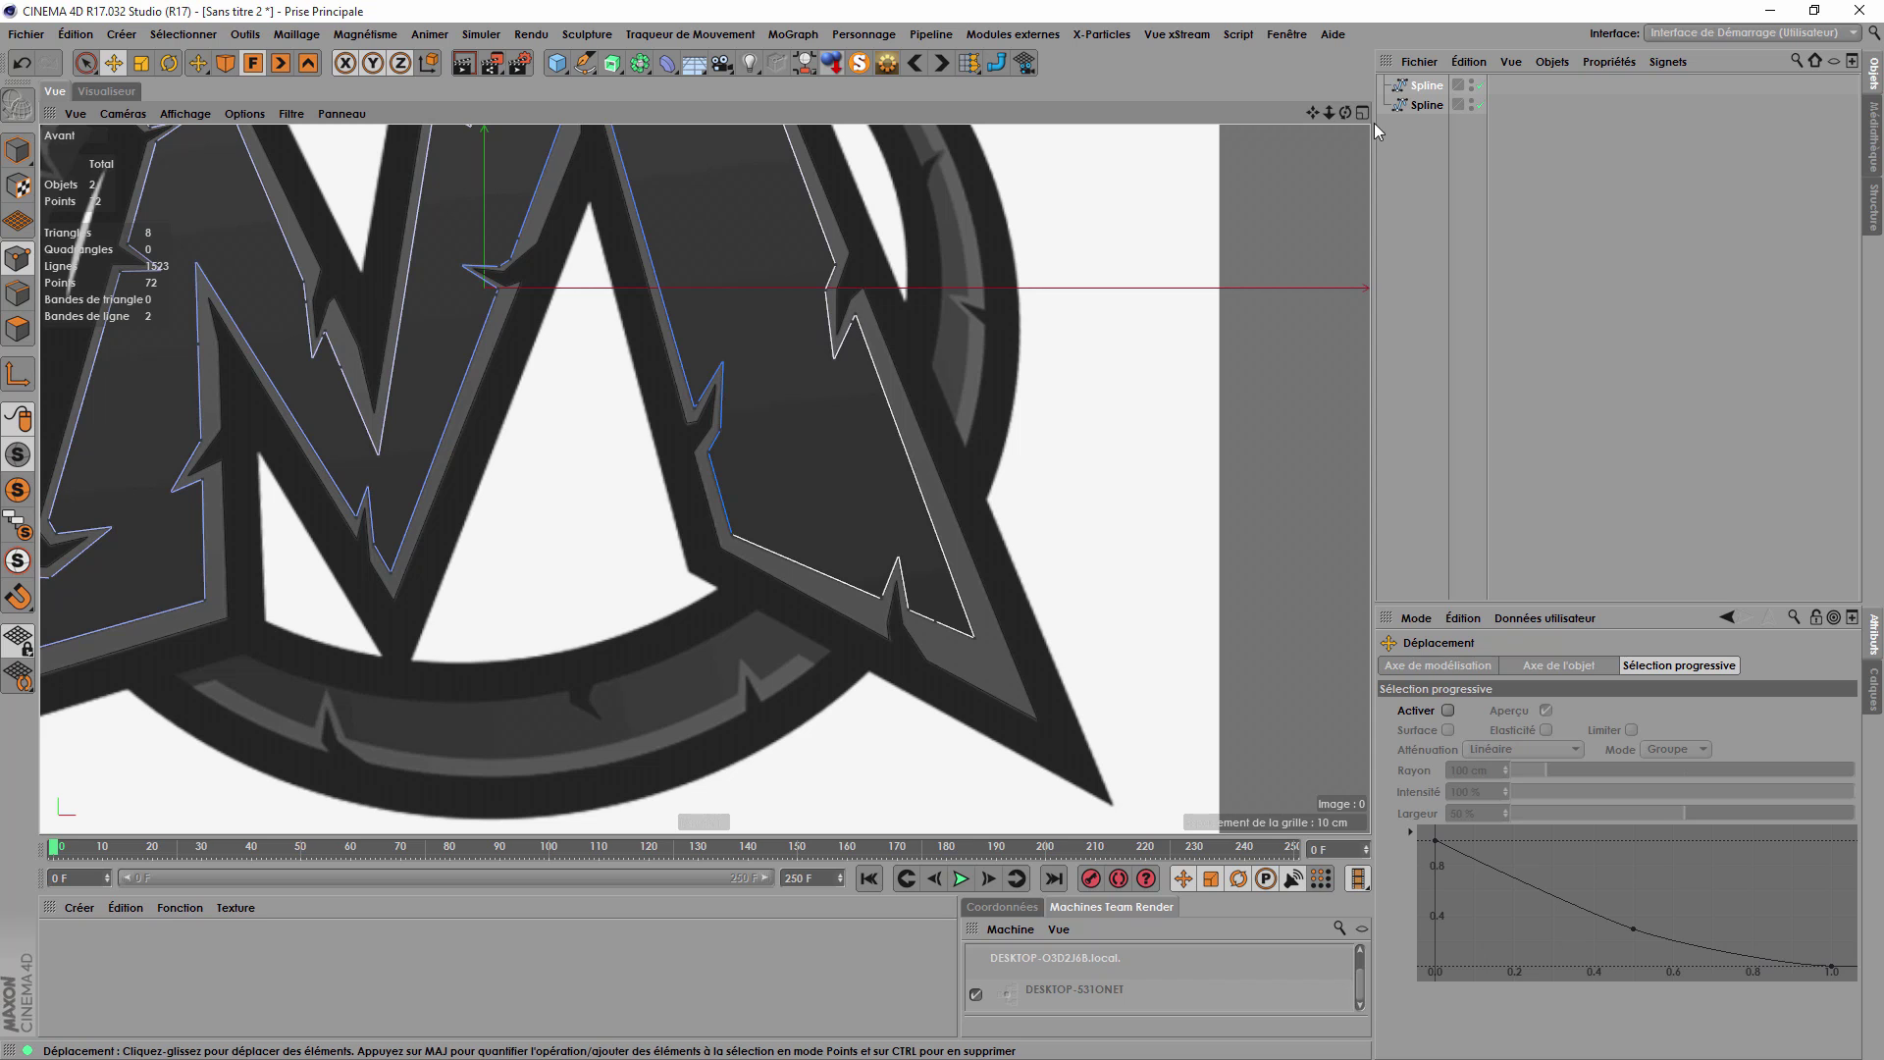
click(1426, 86)
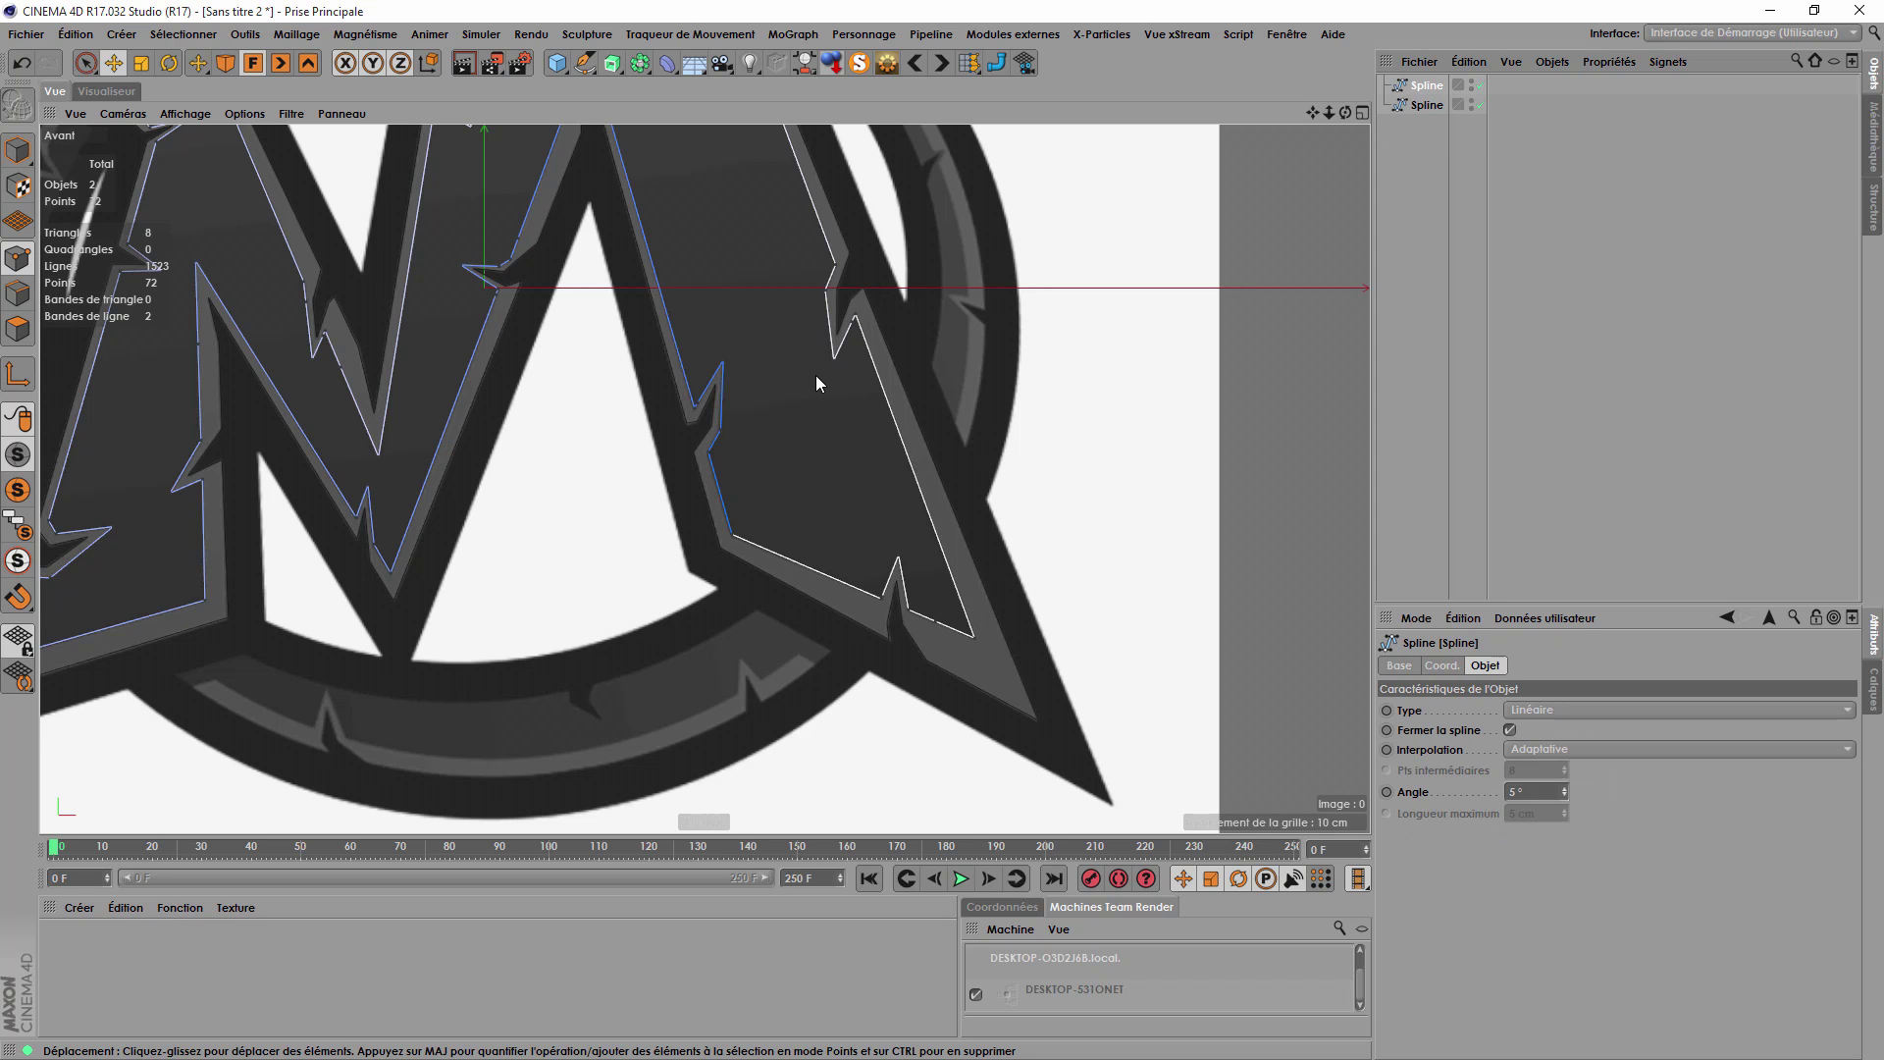
click(1426, 105)
Zoom out to review the outer outline spline over the logo, and switch to the Perspective camera to inspect both splines.
alt+right_drag(1173, 620, 766, 384)
scroll(167, 210, down, 3)
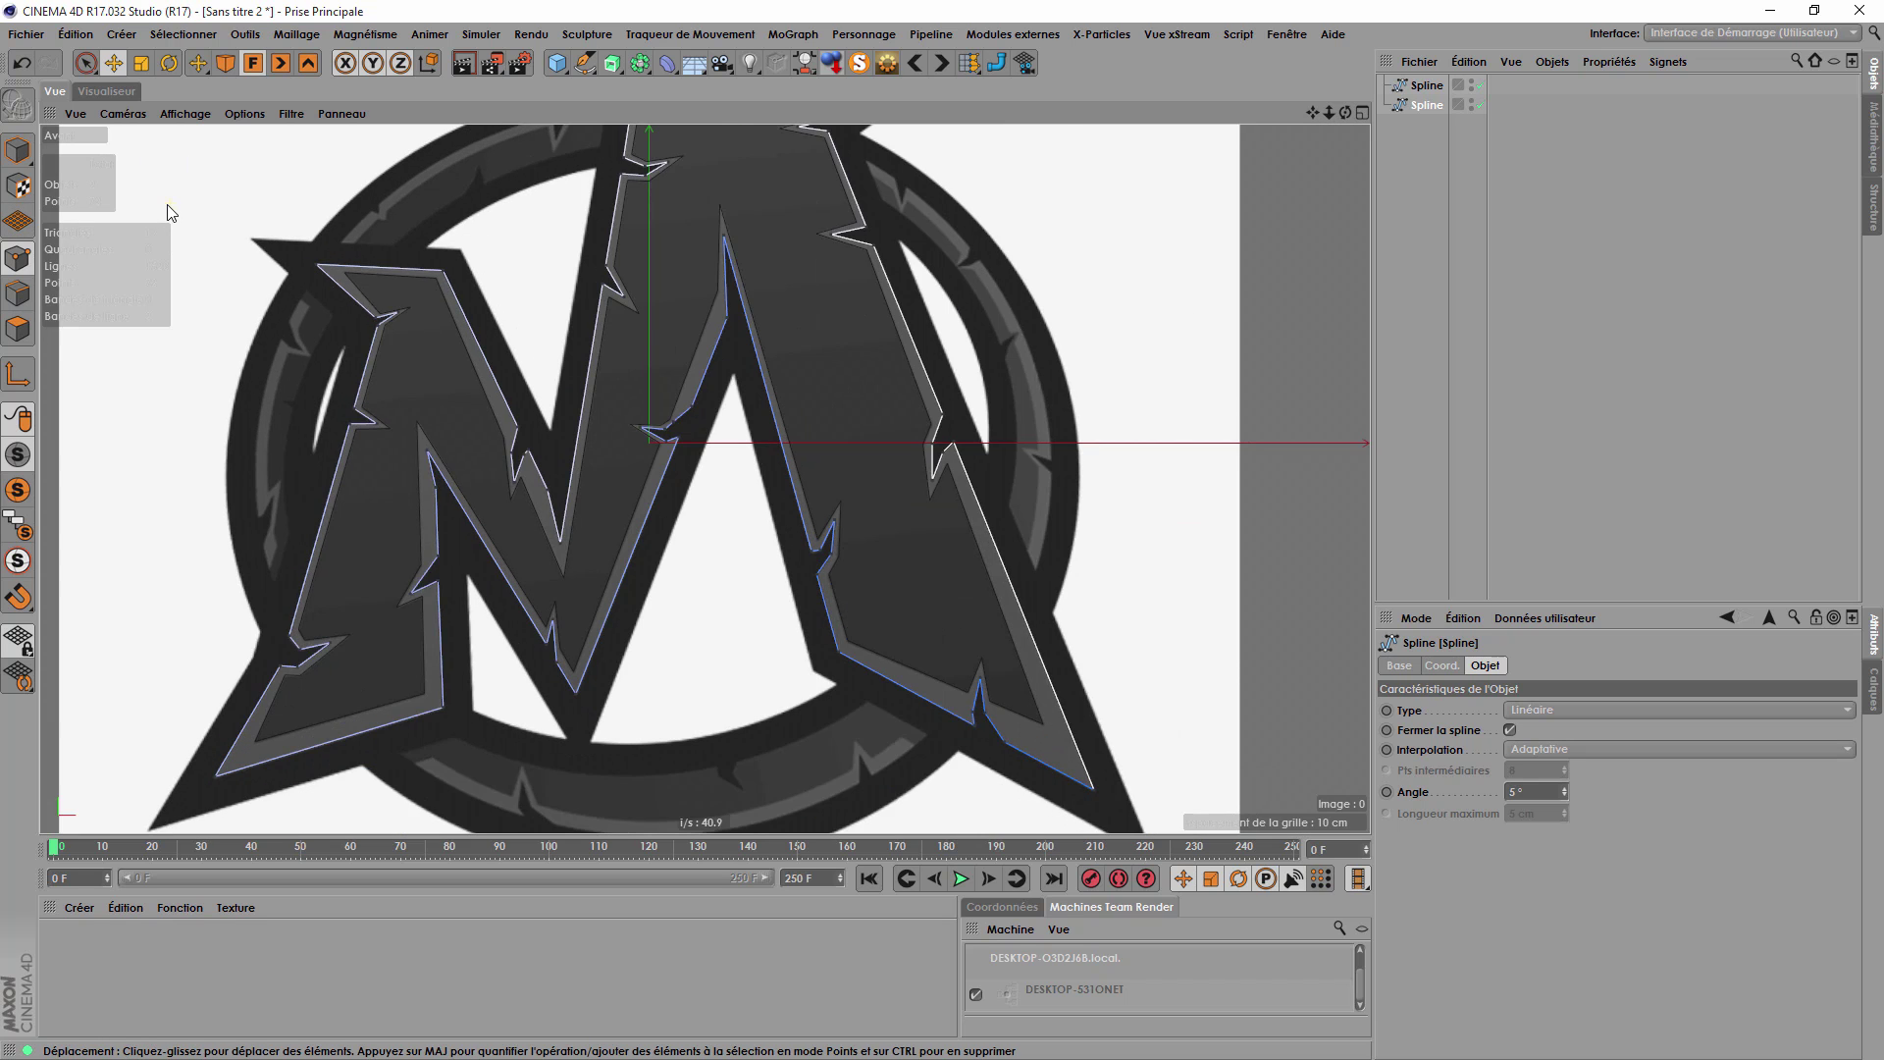
click(123, 114)
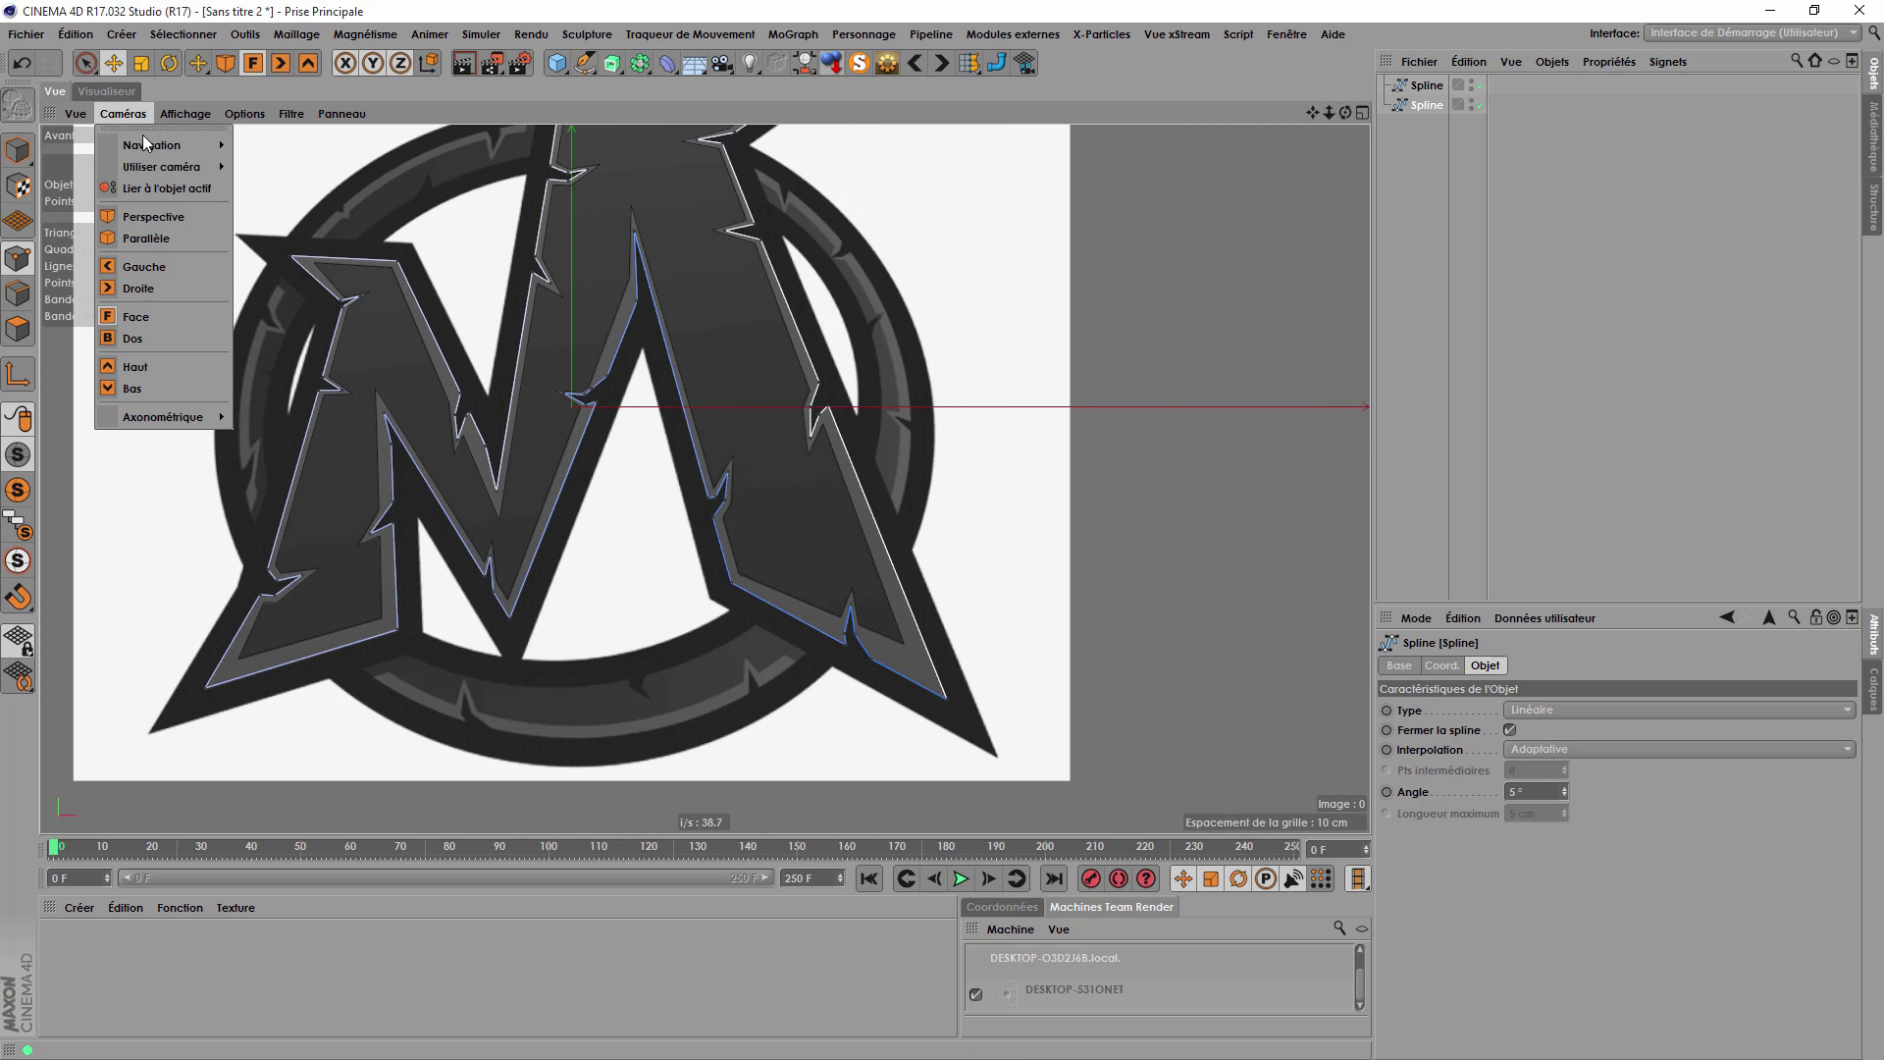
click(148, 189)
scroll(804, 517, up, 3)
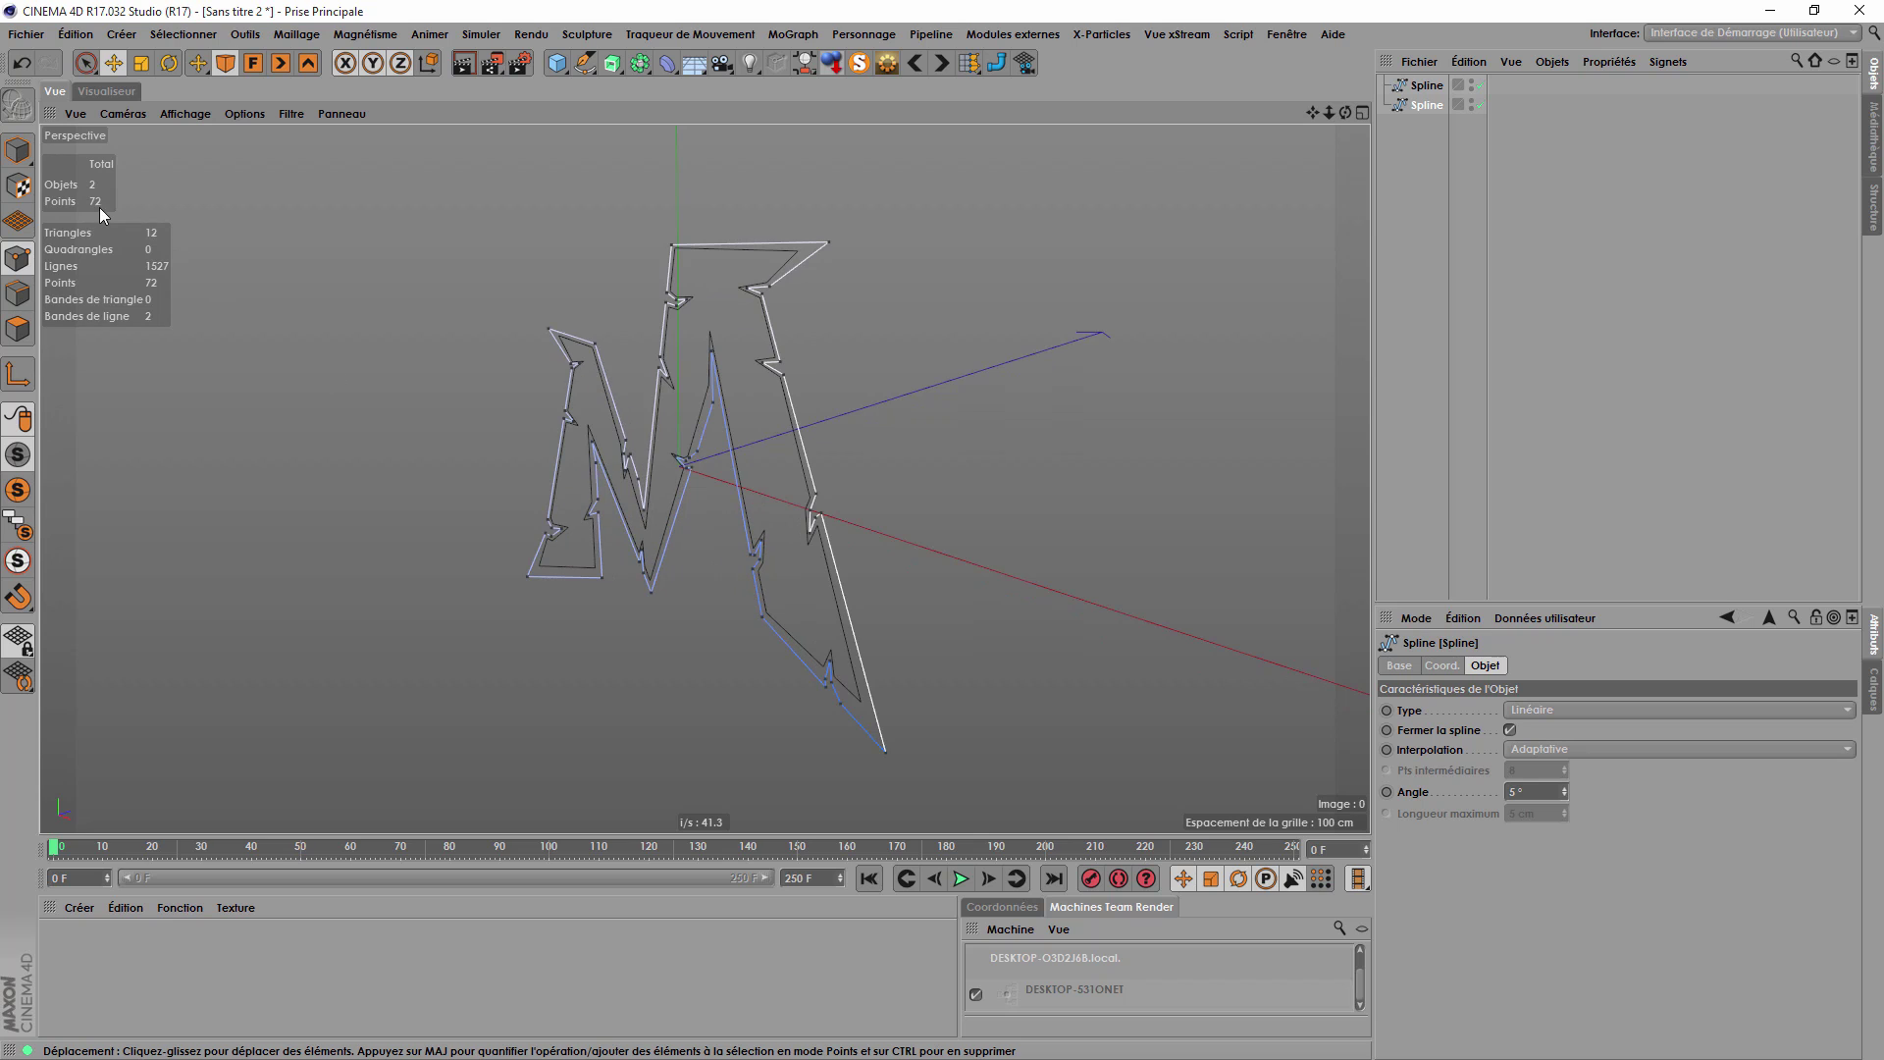
Select the two M outline splines in turn and compare their shapes and coordinates in the Perspective view.
click(1425, 87)
click(1425, 105)
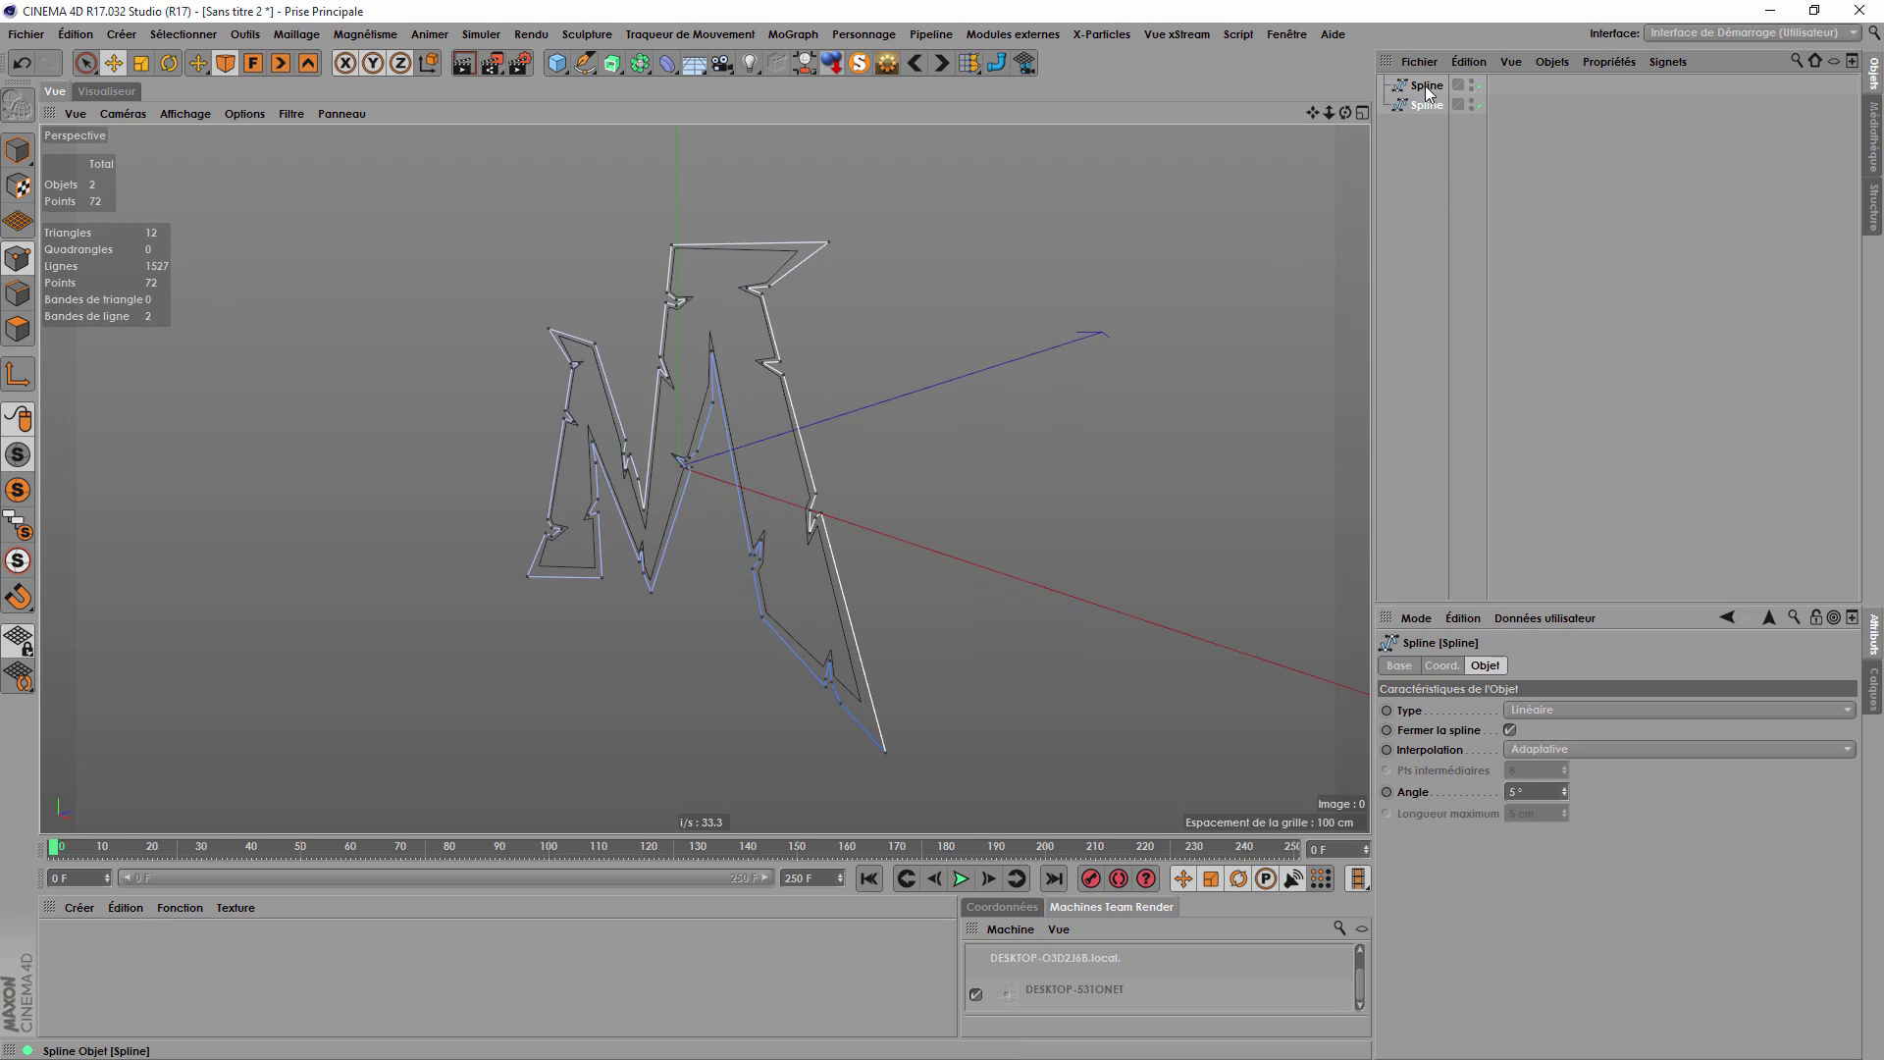
scroll(801, 575, up, 3)
scroll(1089, 324, up, 1)
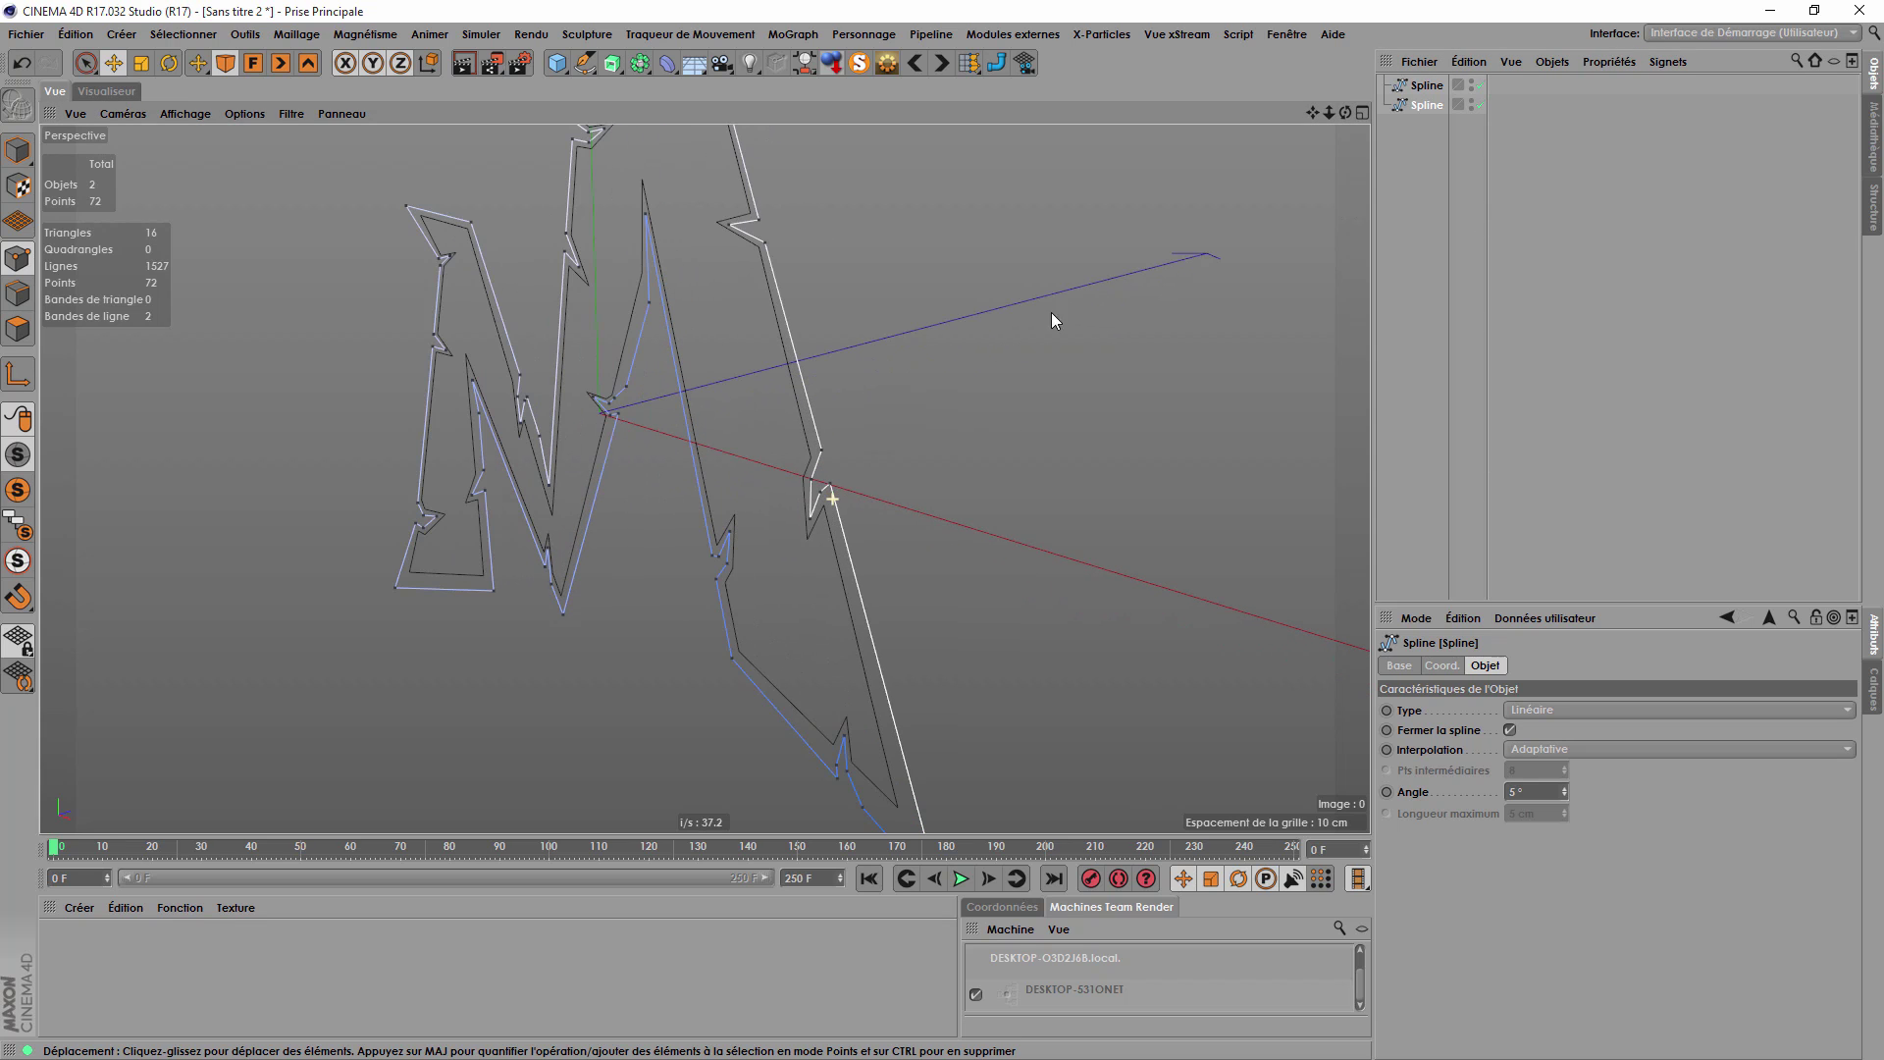
click(1438, 666)
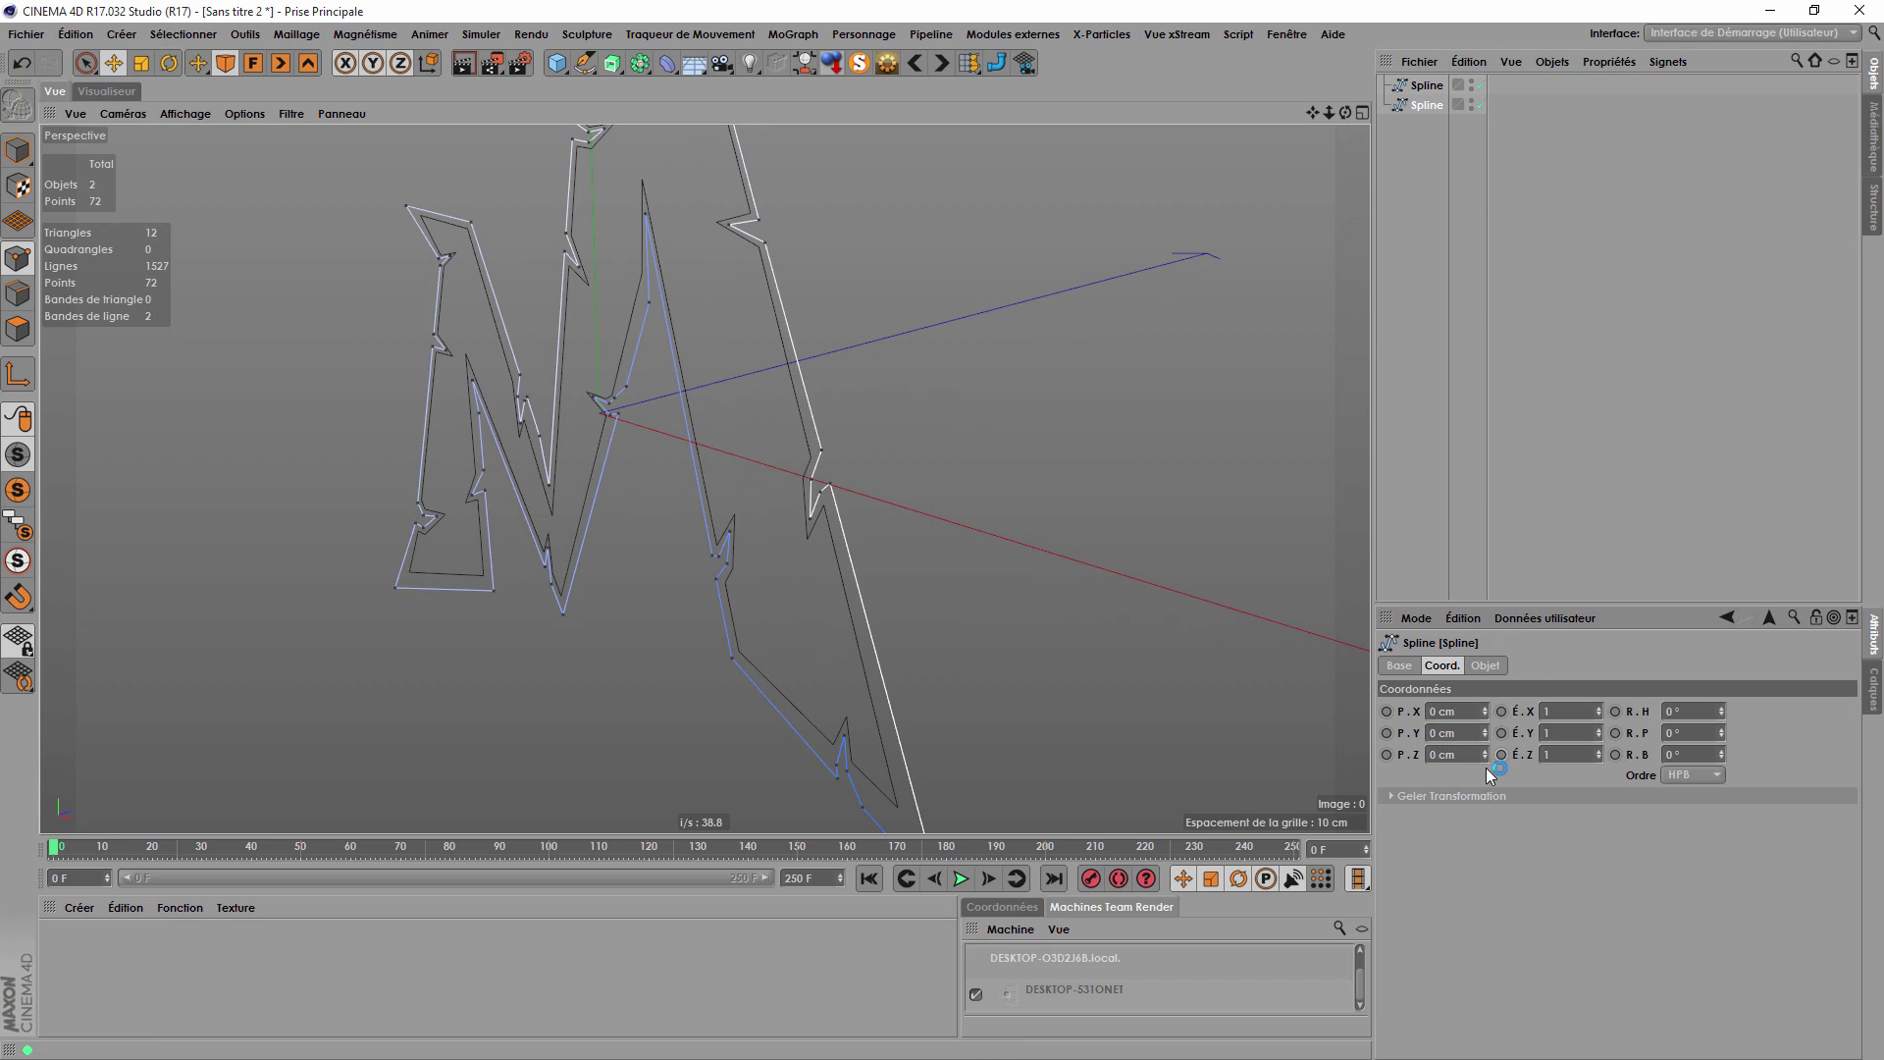
mouse_move(1345, 114)
mouse_down()
mouse_move(1217, 114)
mouse_move(1320, 114)
mouse_up()
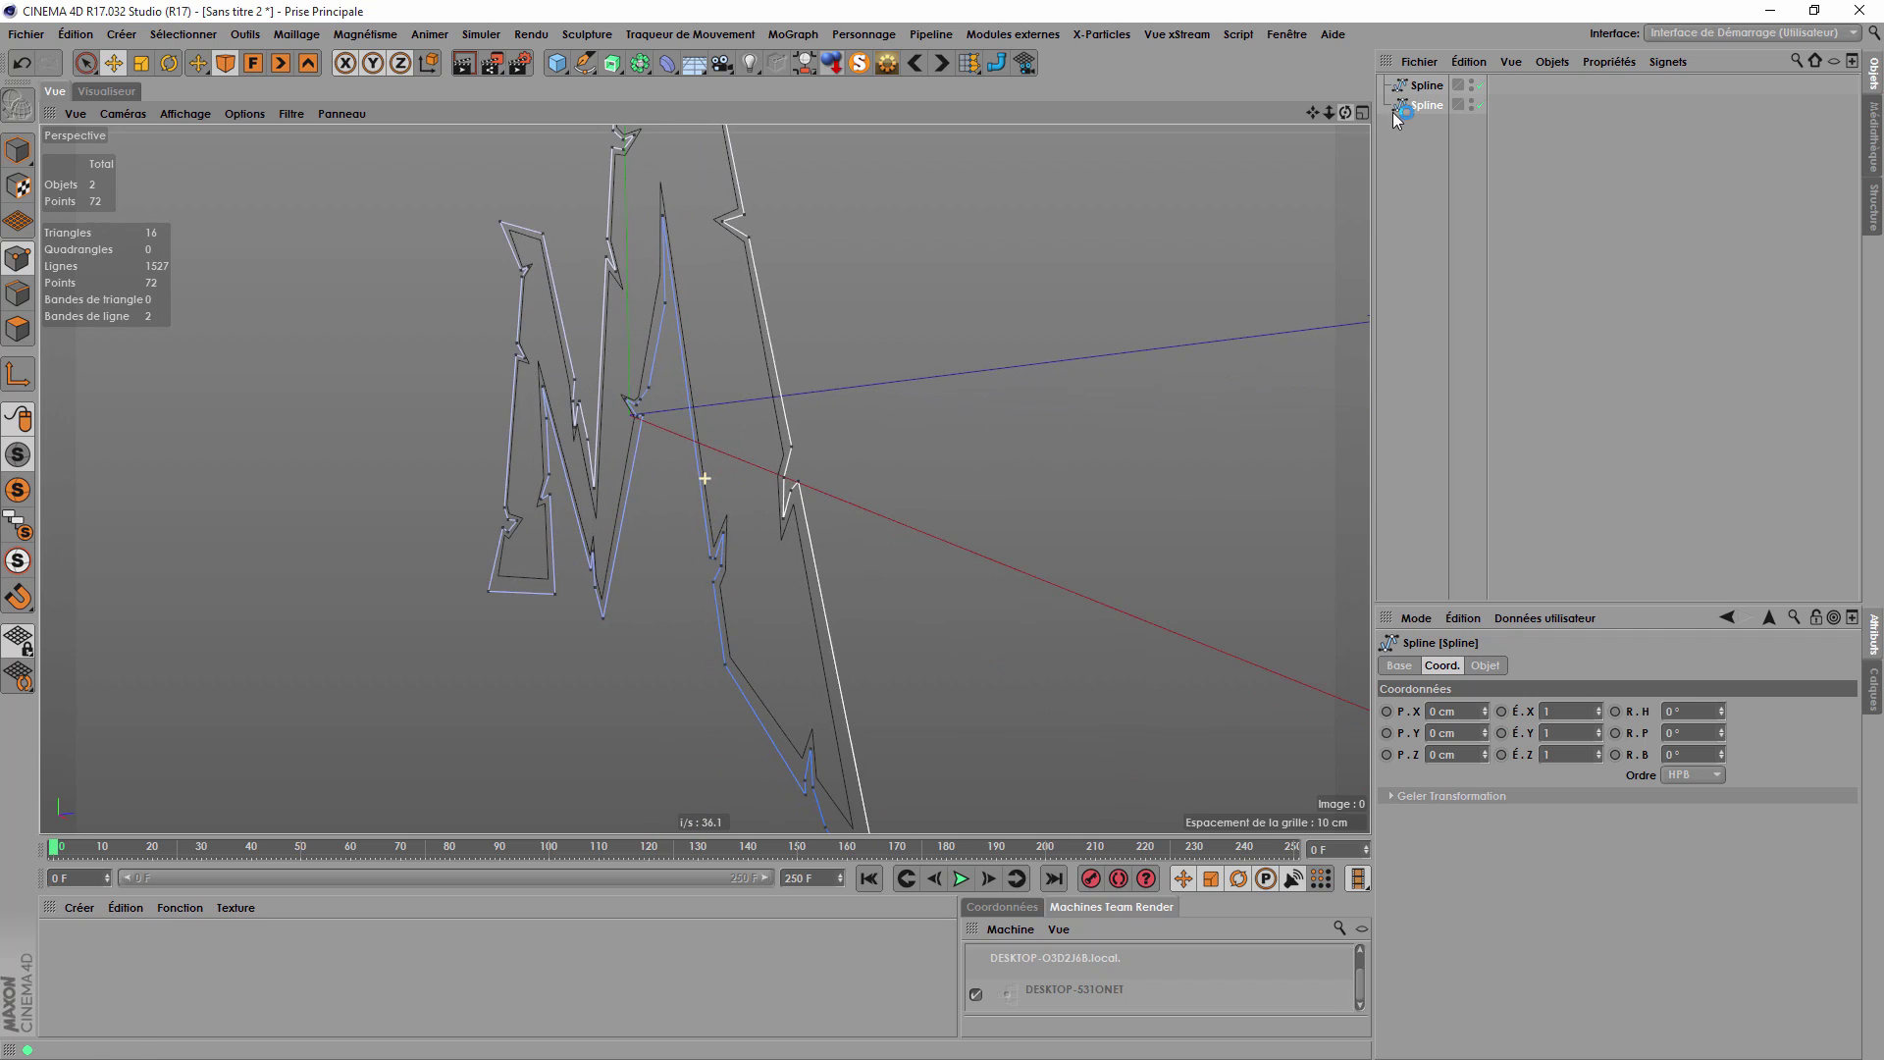
click(1419, 105)
click(1422, 87)
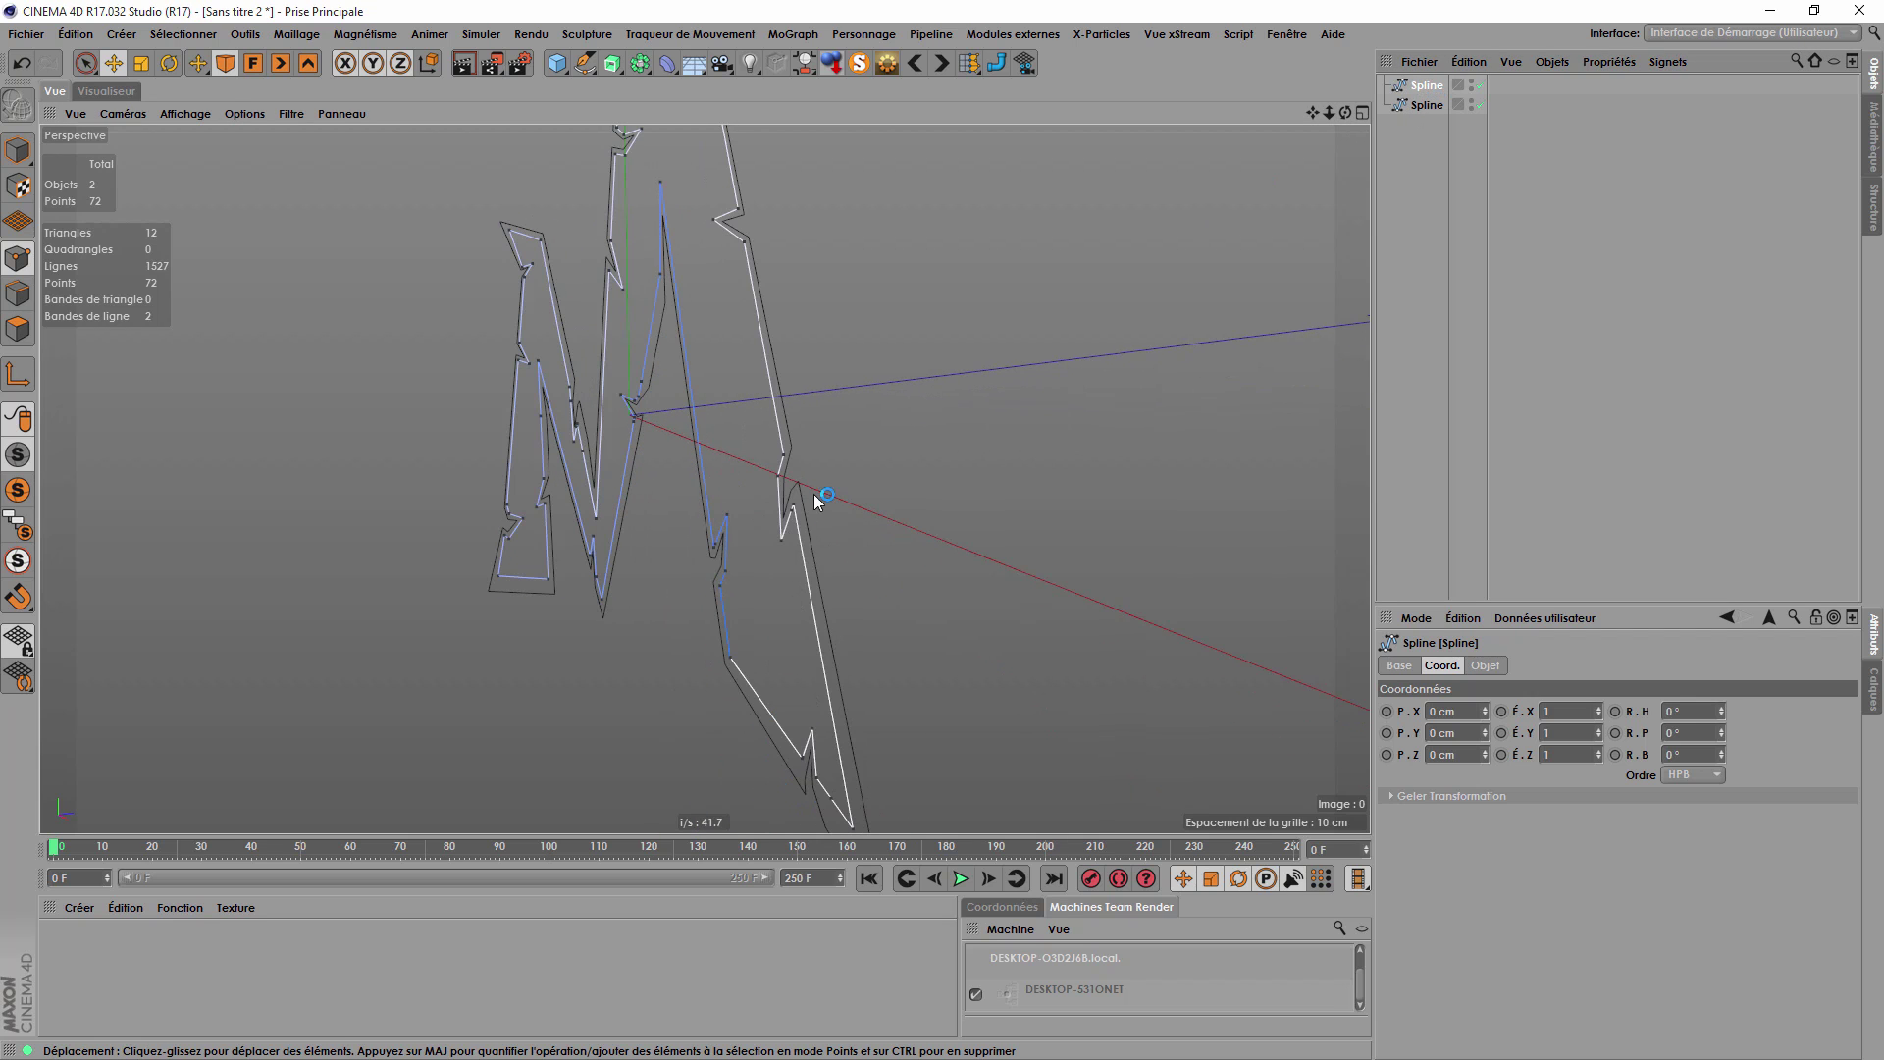
alt+right_drag(753, 545, 780, 482)
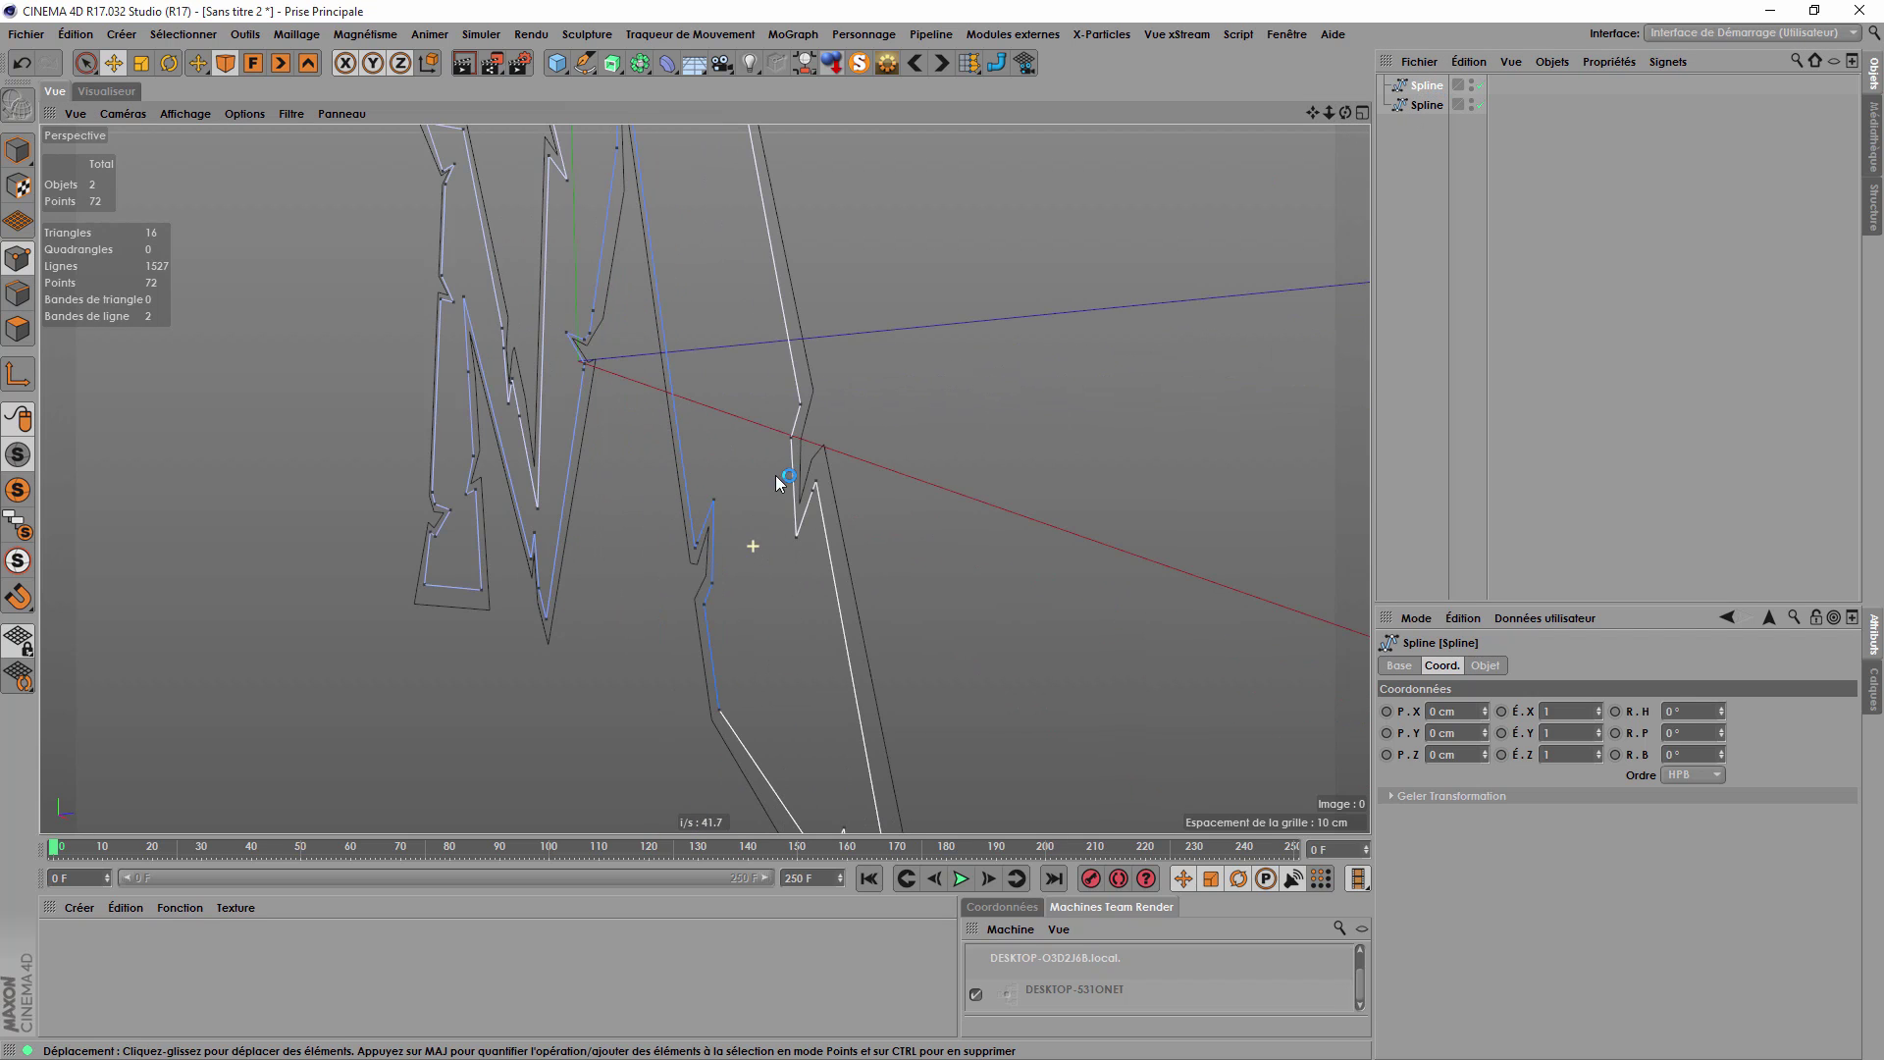
Move the whole inner outline spline along Z to about -4.5 cm in the Right view, consulting the 06-MADKRAKEN.mp4 reference video in VLC.
click(19, 154)
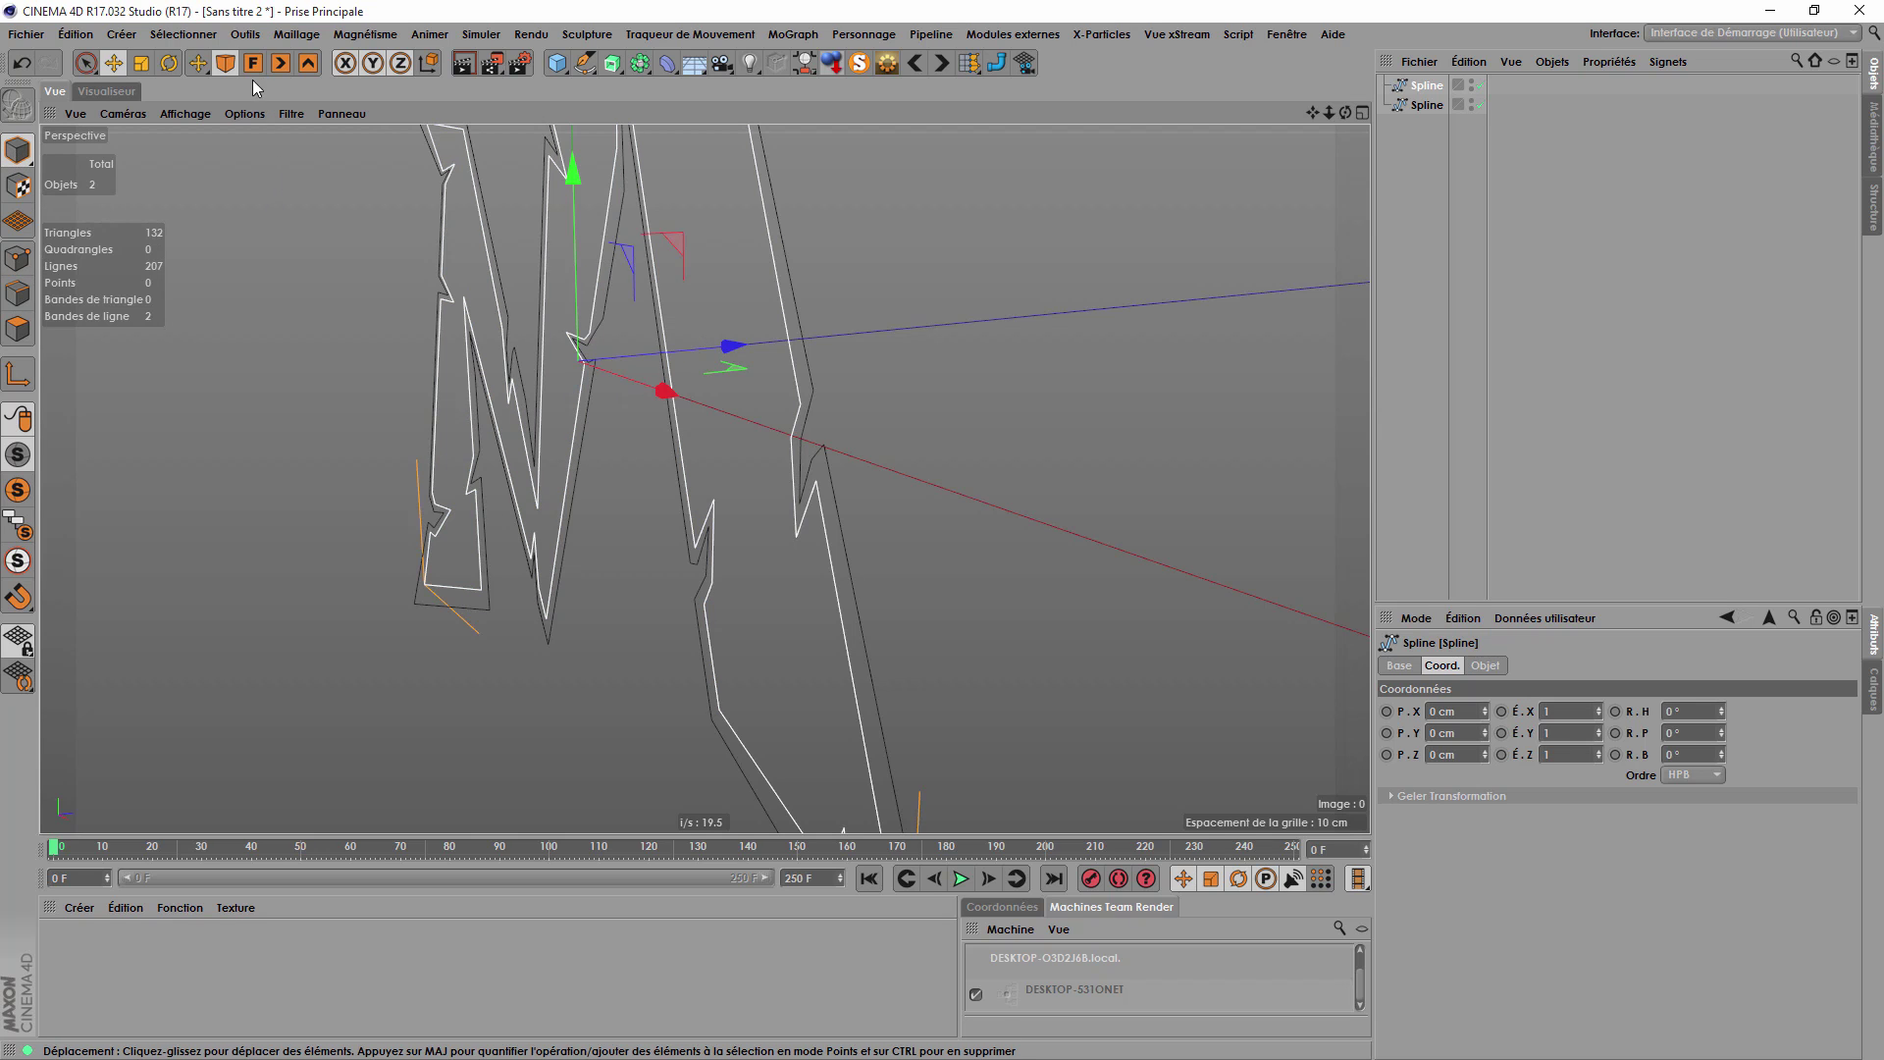
click(130, 114)
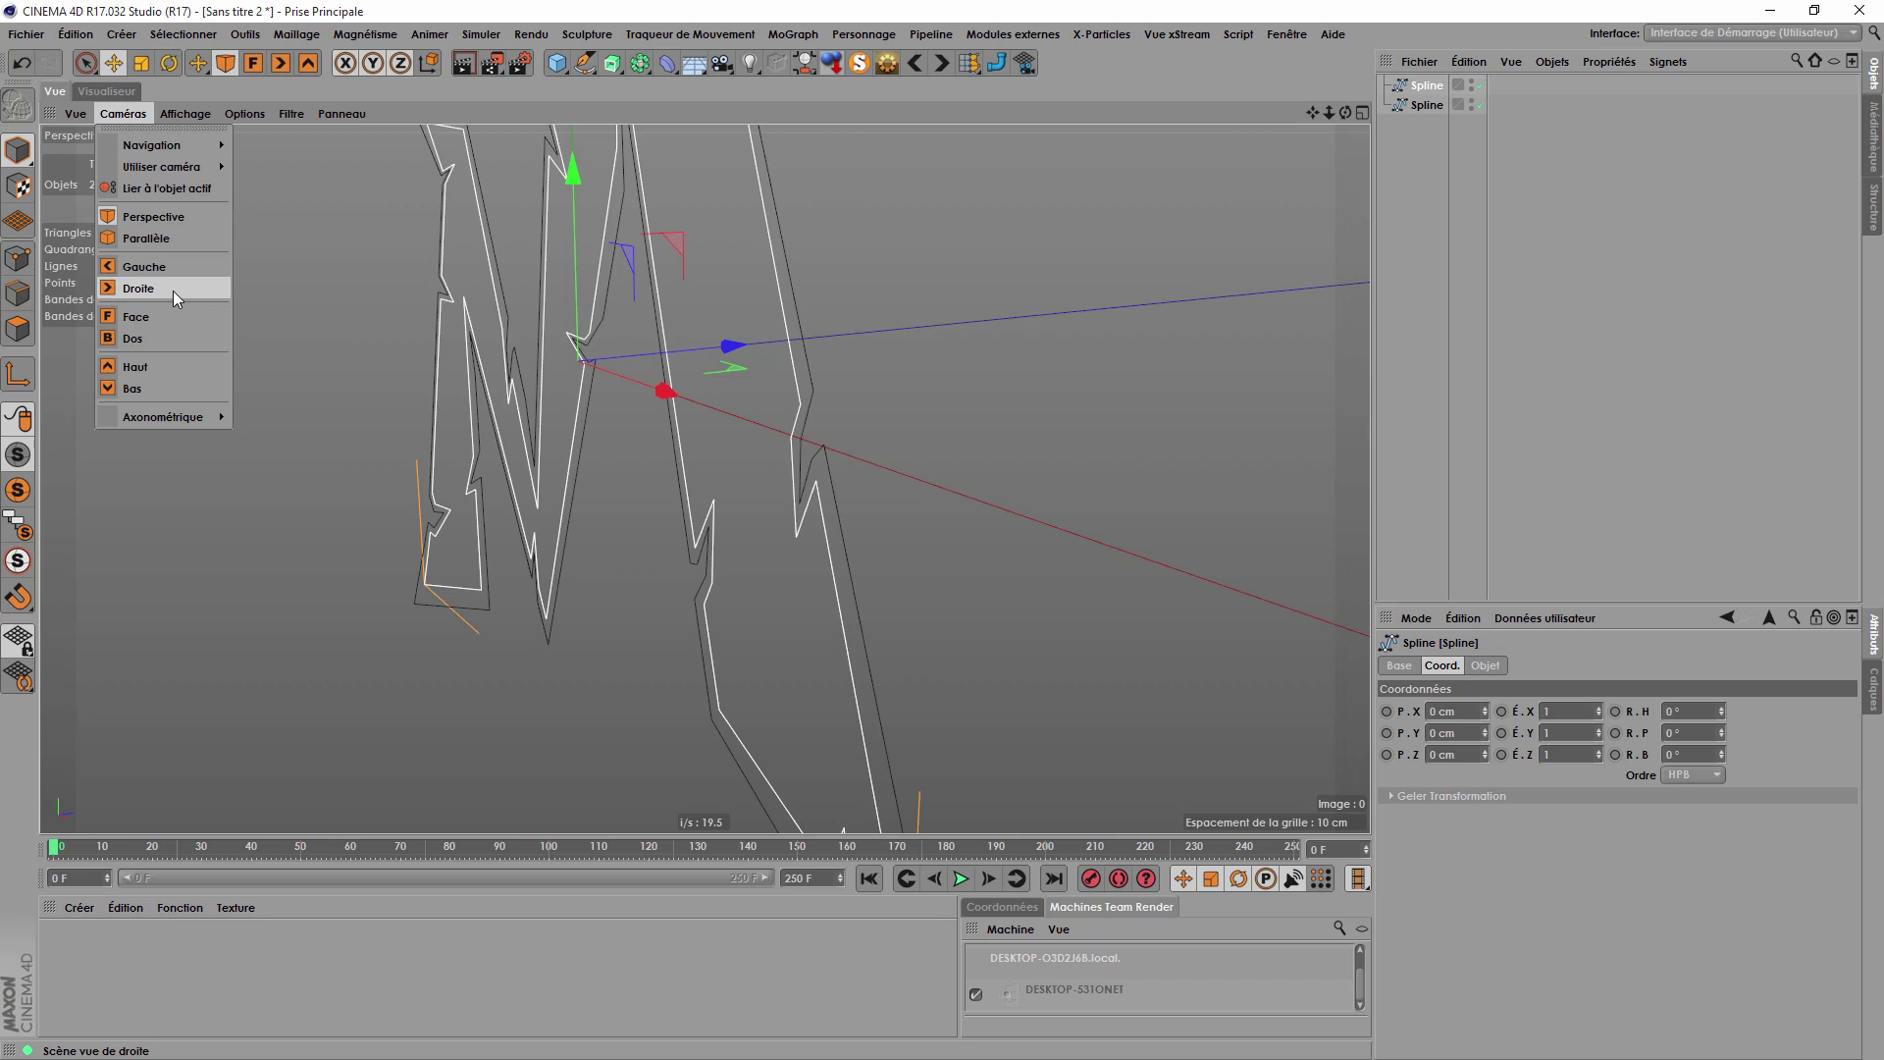
click(174, 290)
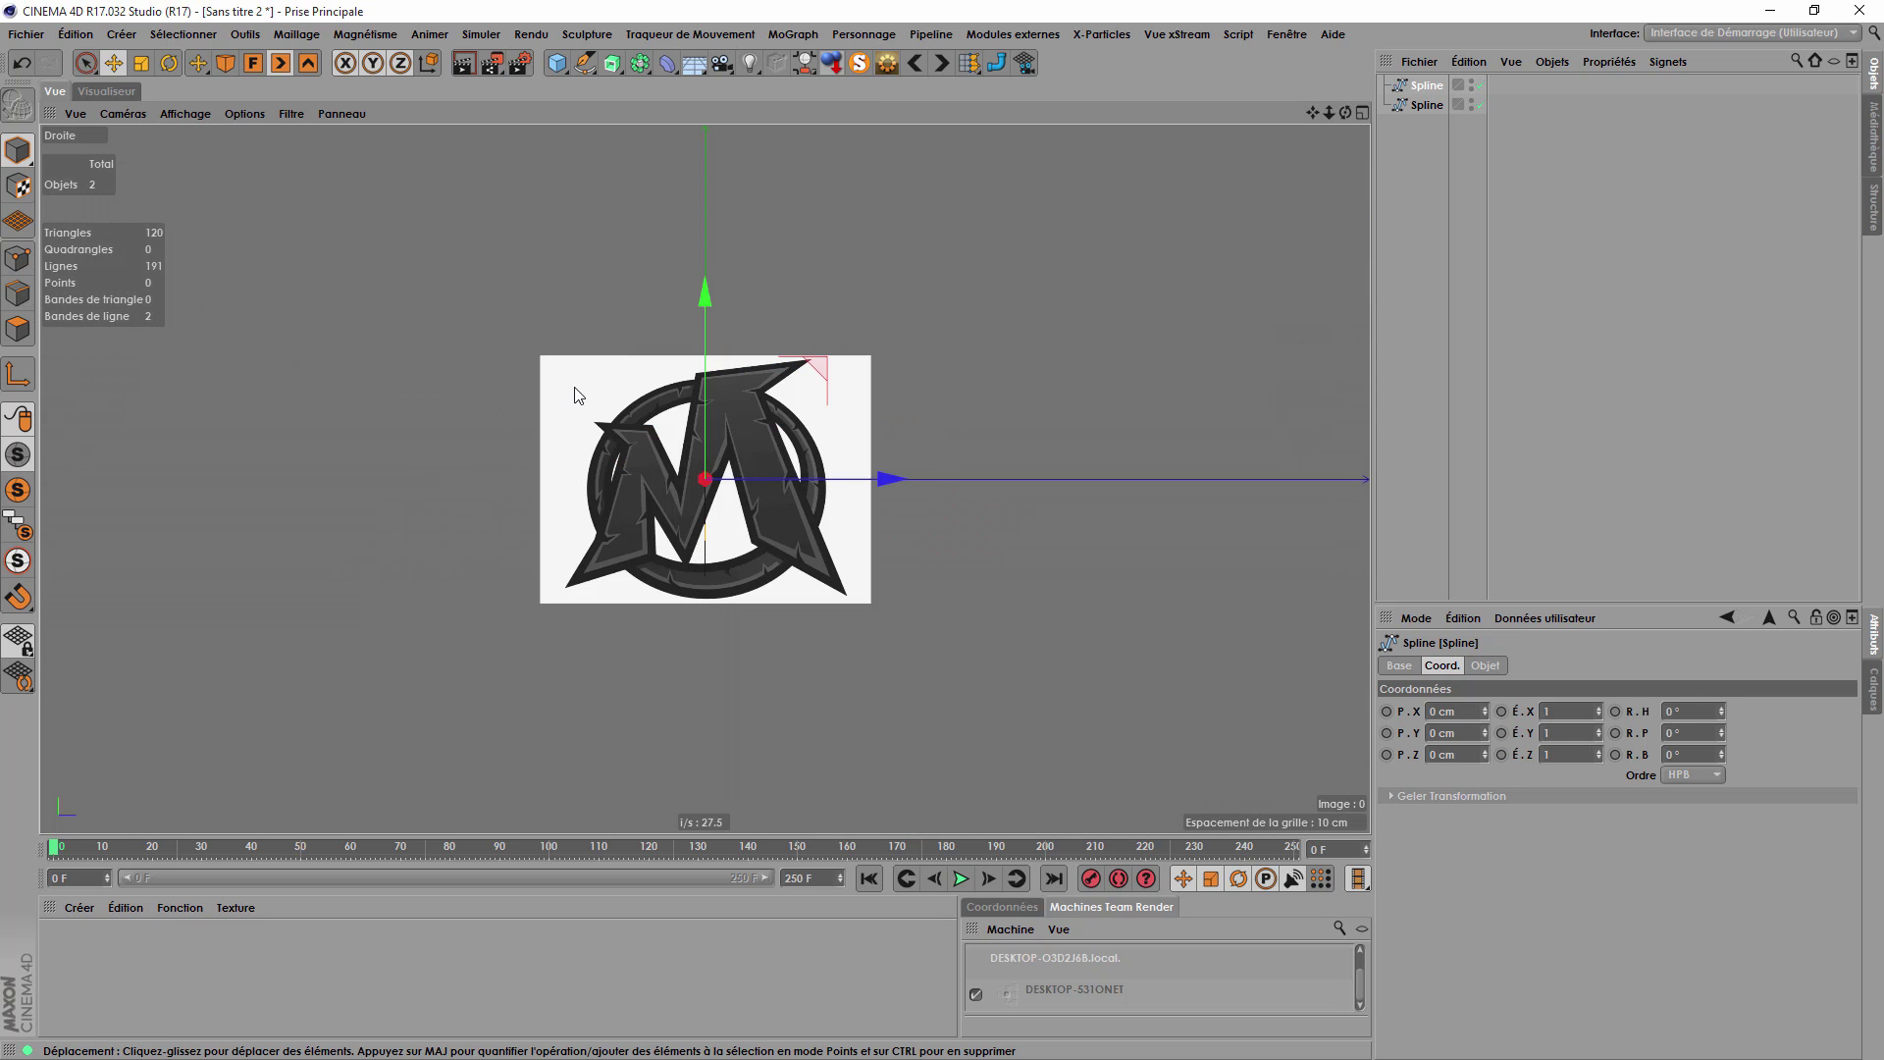
scroll(721, 338, up, 10)
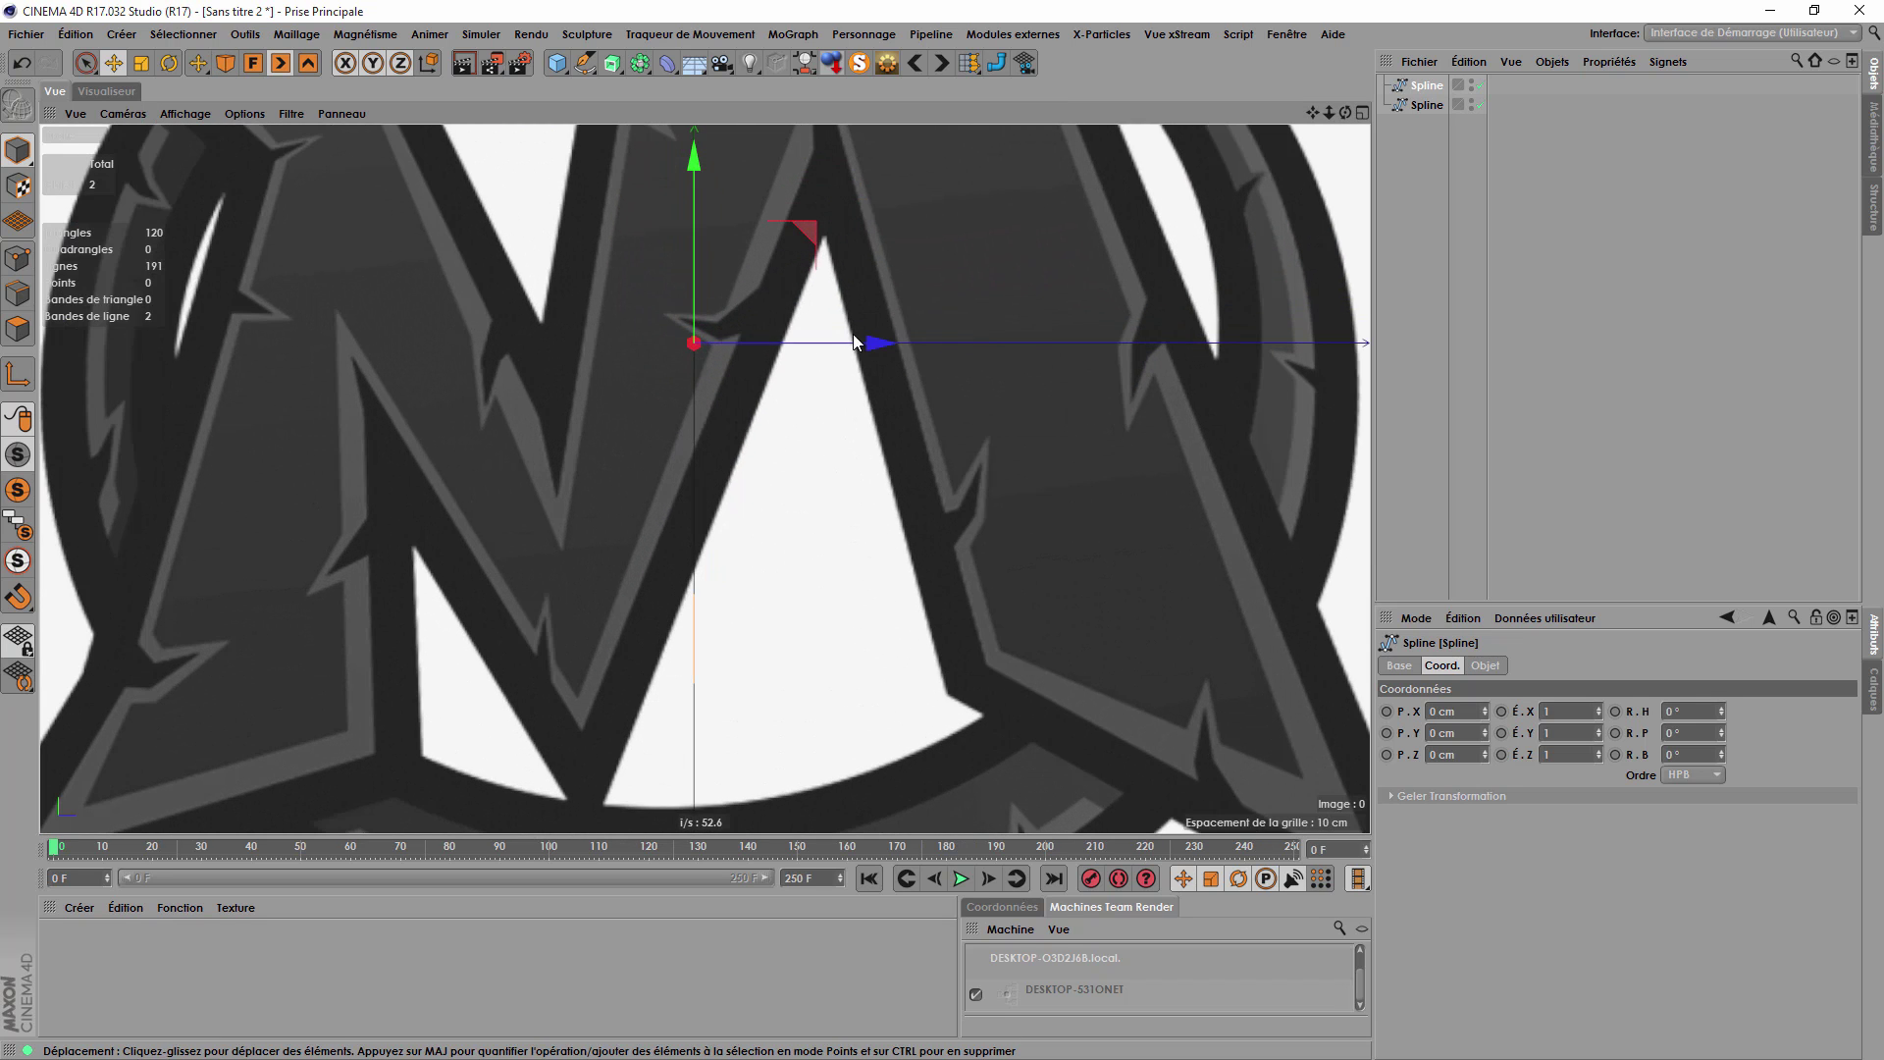
drag(879, 346, 849, 346)
key(alt+Tab)
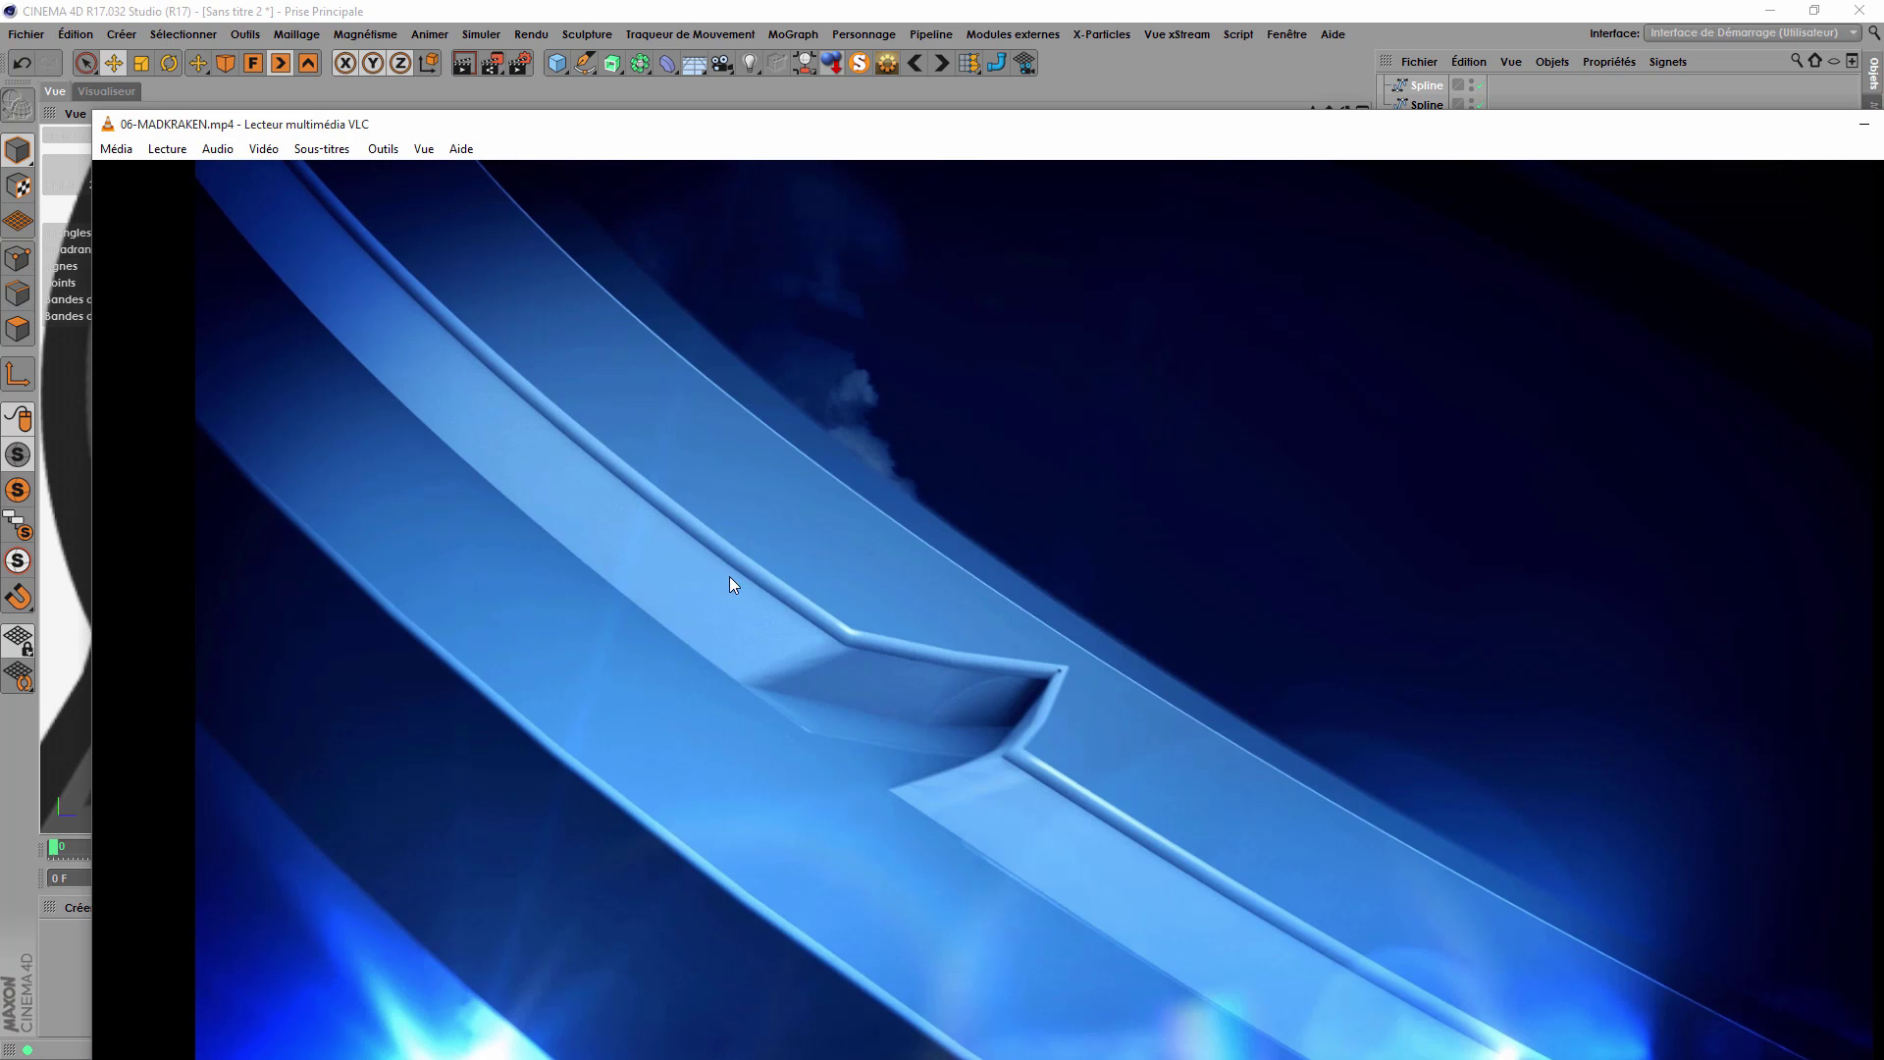
click(1845, 128)
drag(817, 344, 815, 345)
Inspect the offset between the two splines in the Front, Right, Top and Perspective views.
click(143, 115)
click(168, 214)
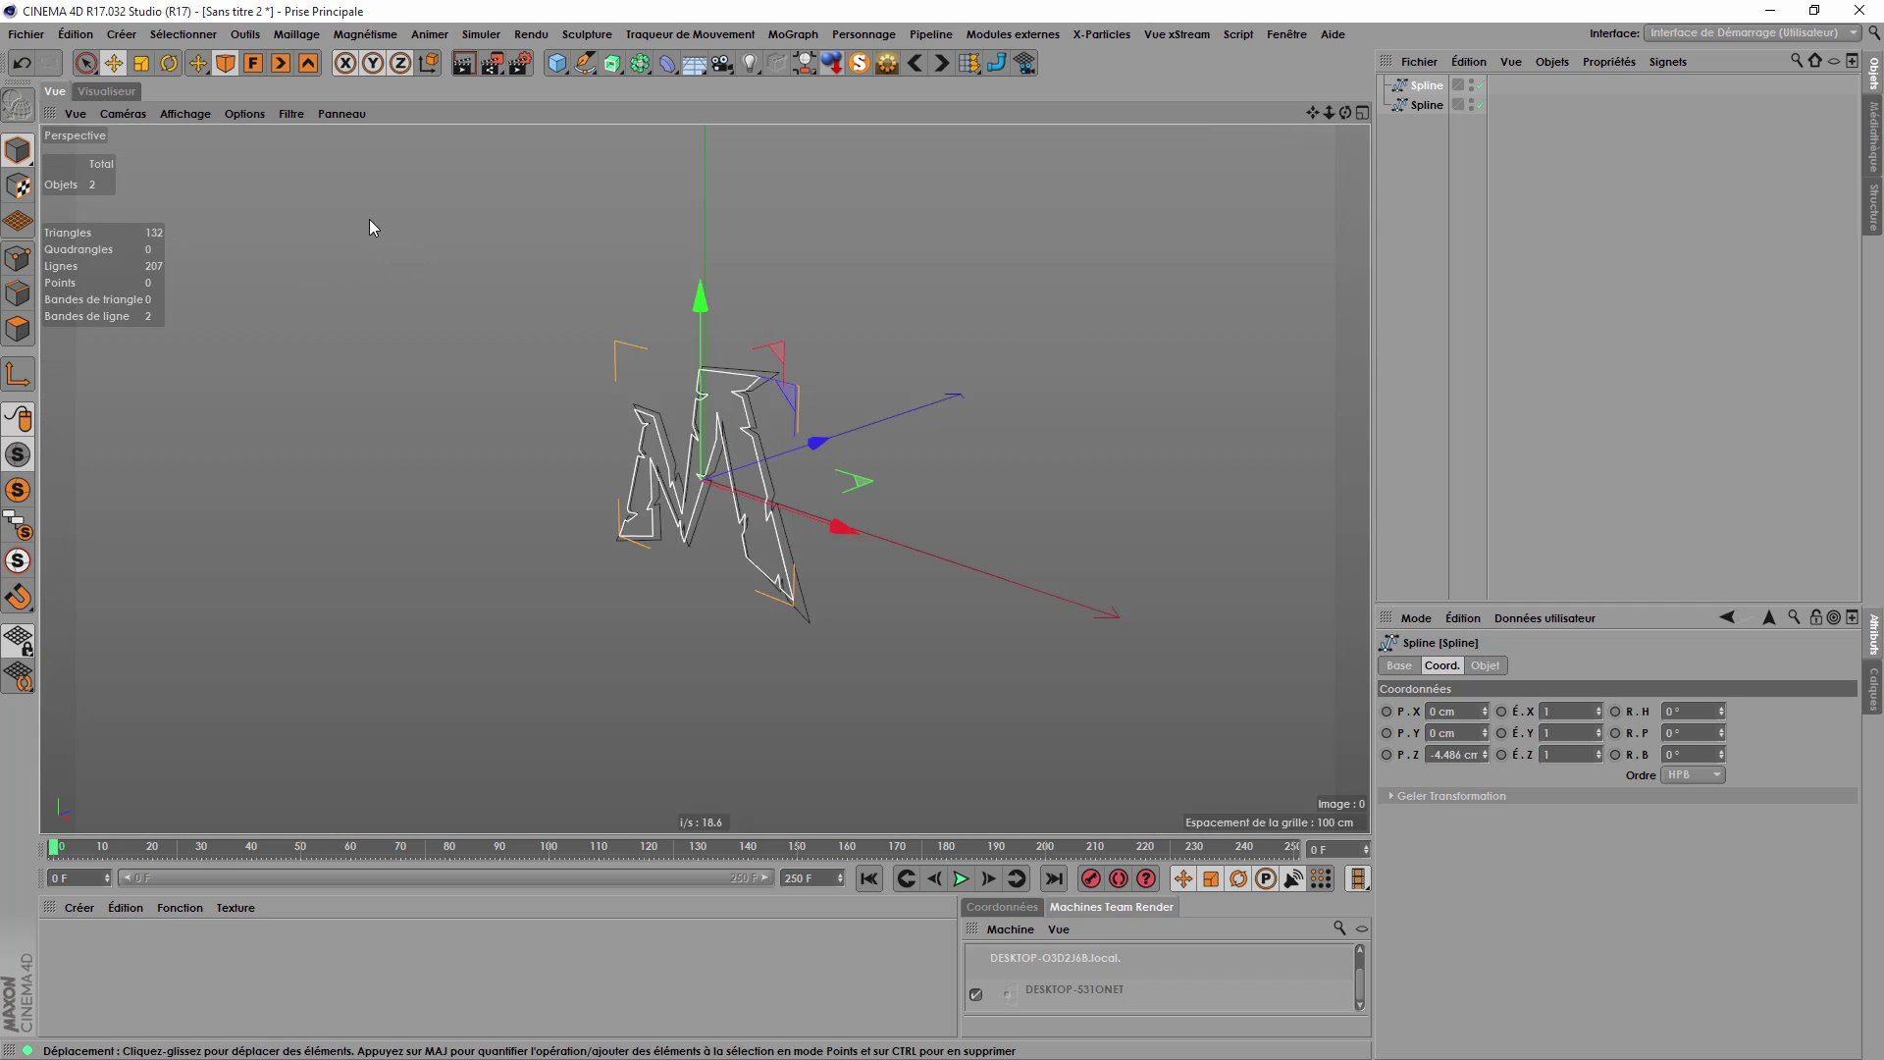
click(123, 114)
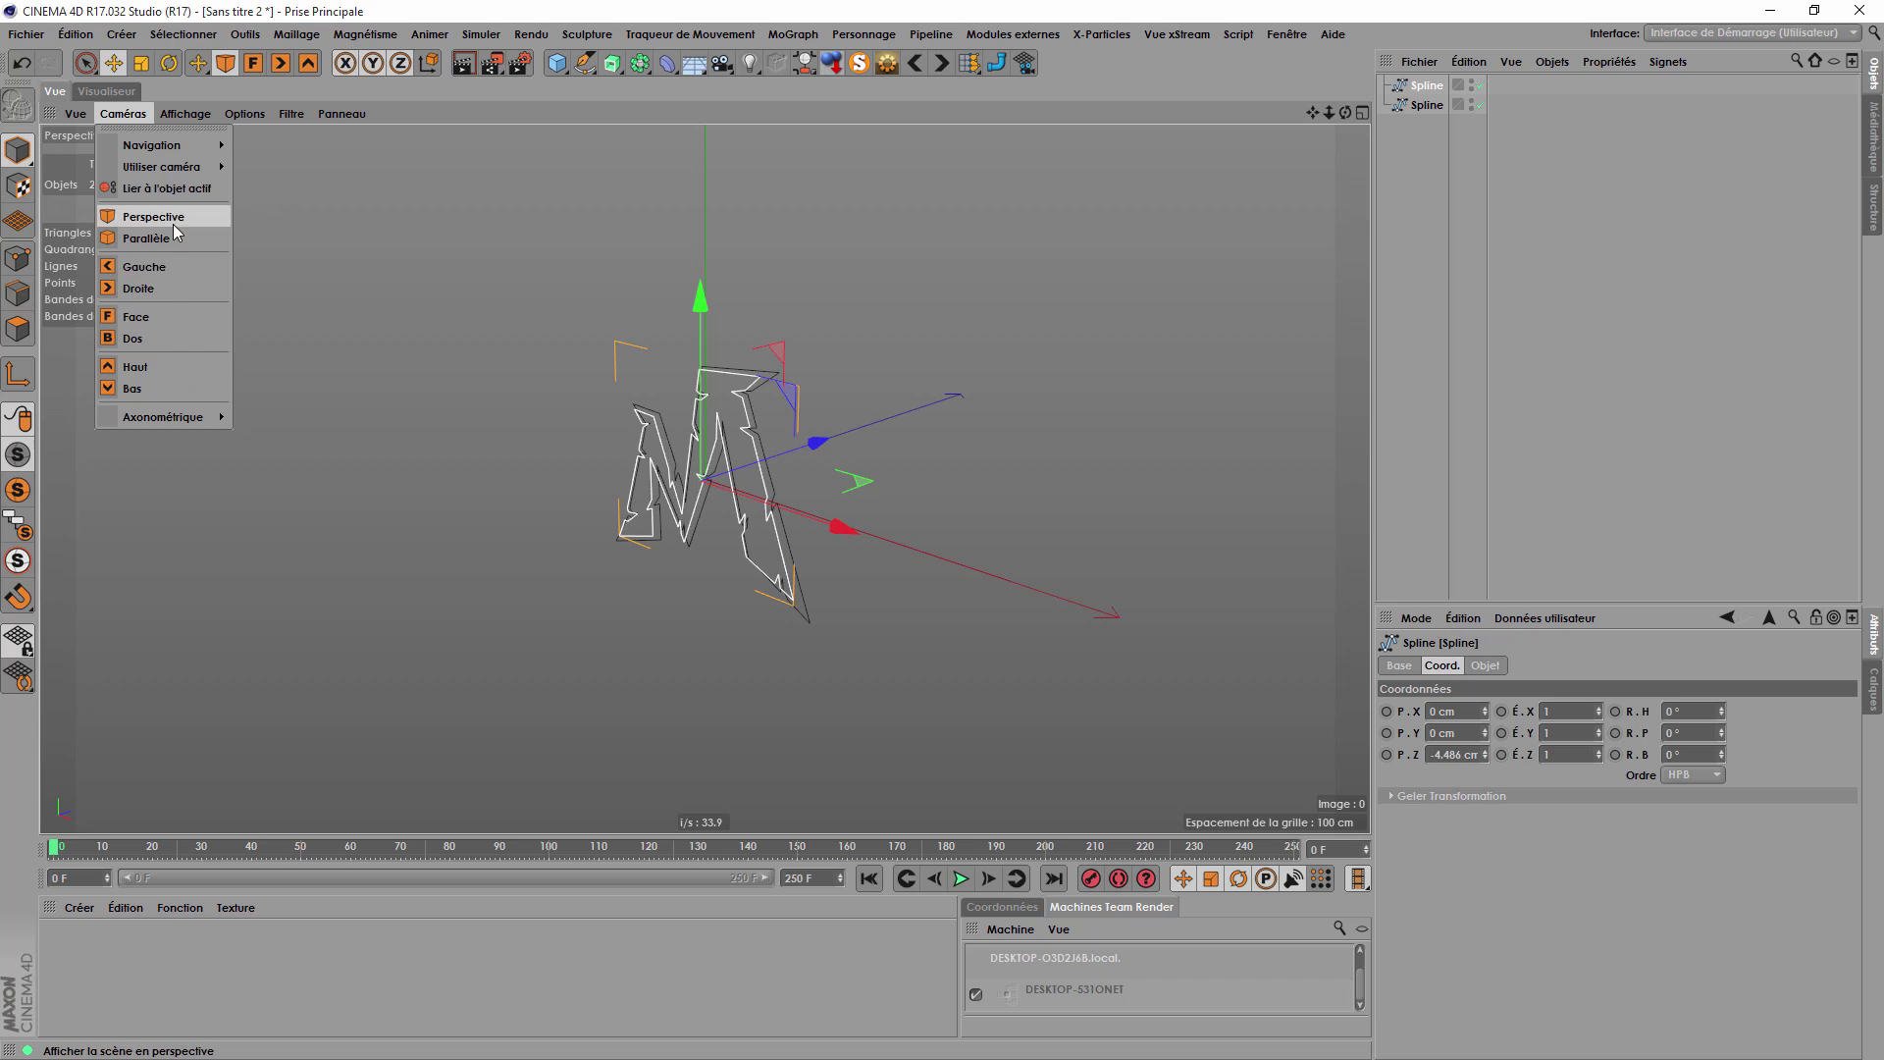
click(232, 114)
click(234, 110)
click(256, 68)
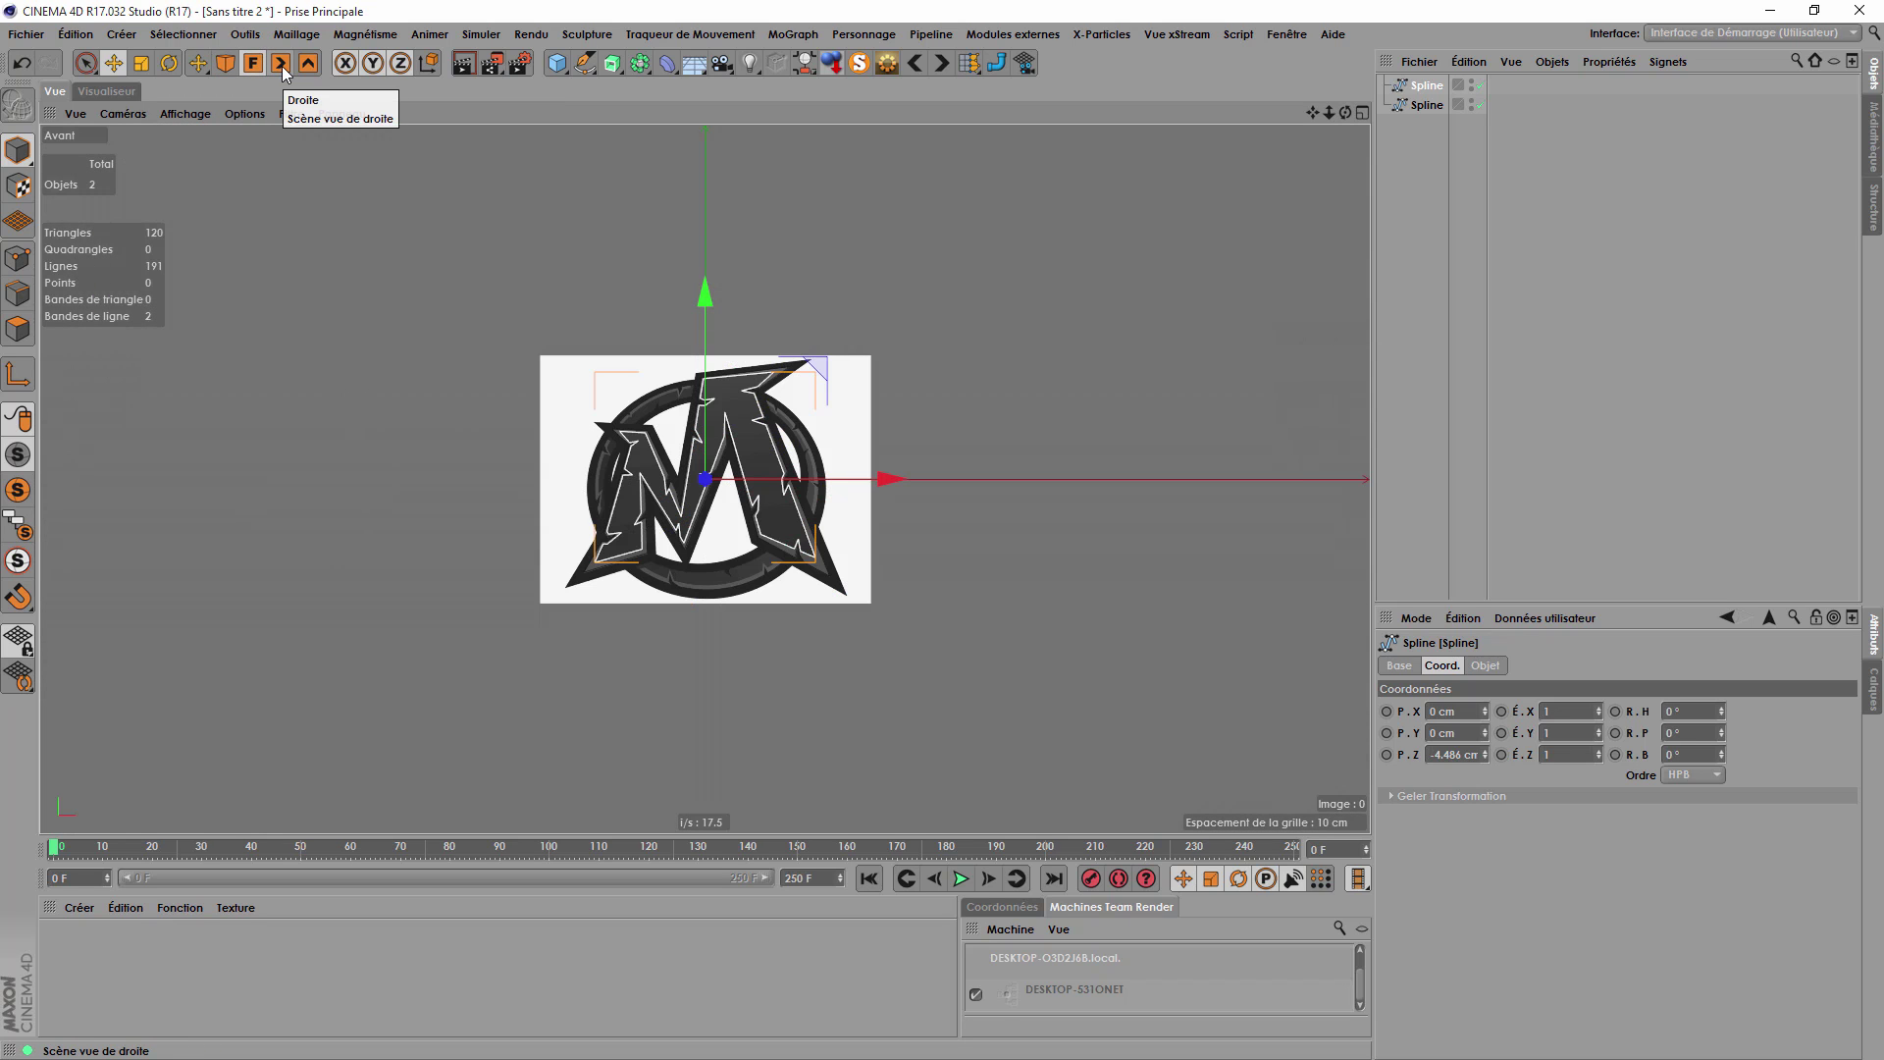
click(281, 65)
click(308, 65)
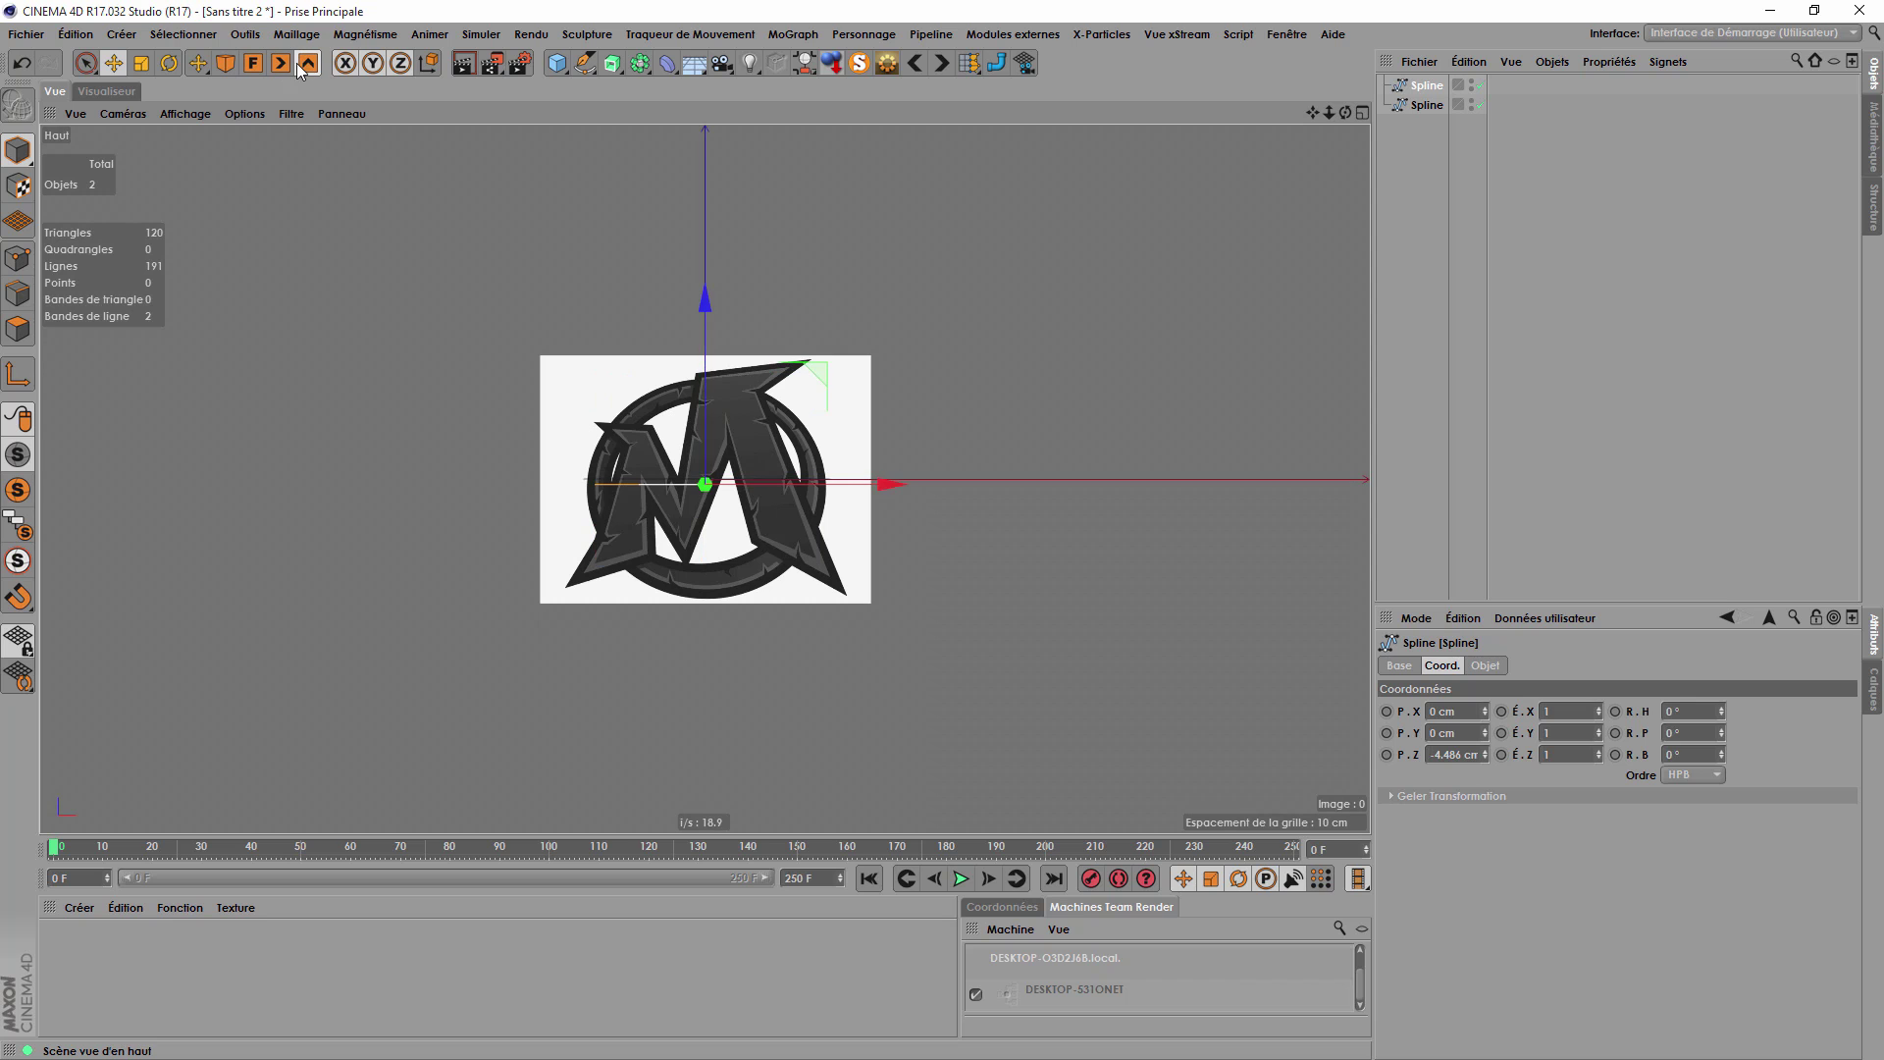
click(225, 65)
scroll(780, 535, up, 5)
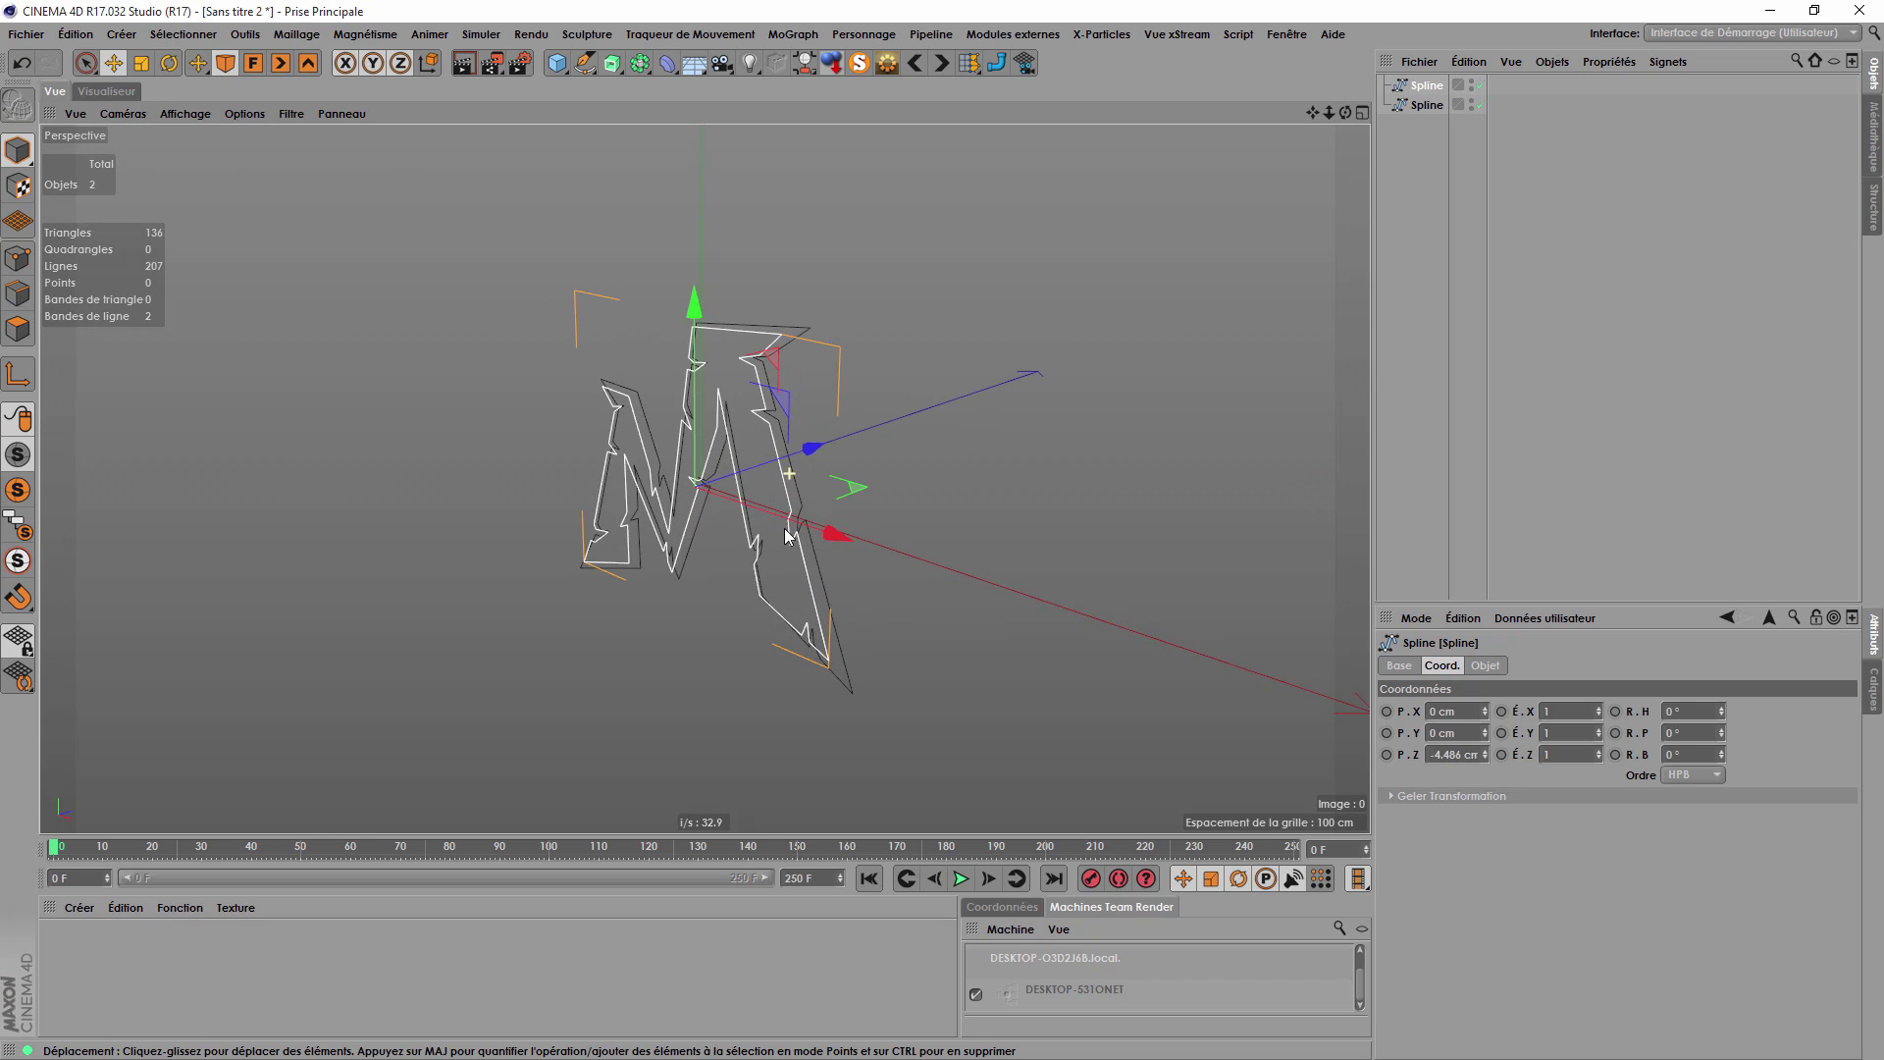
drag(1345, 113, 1346, 117)
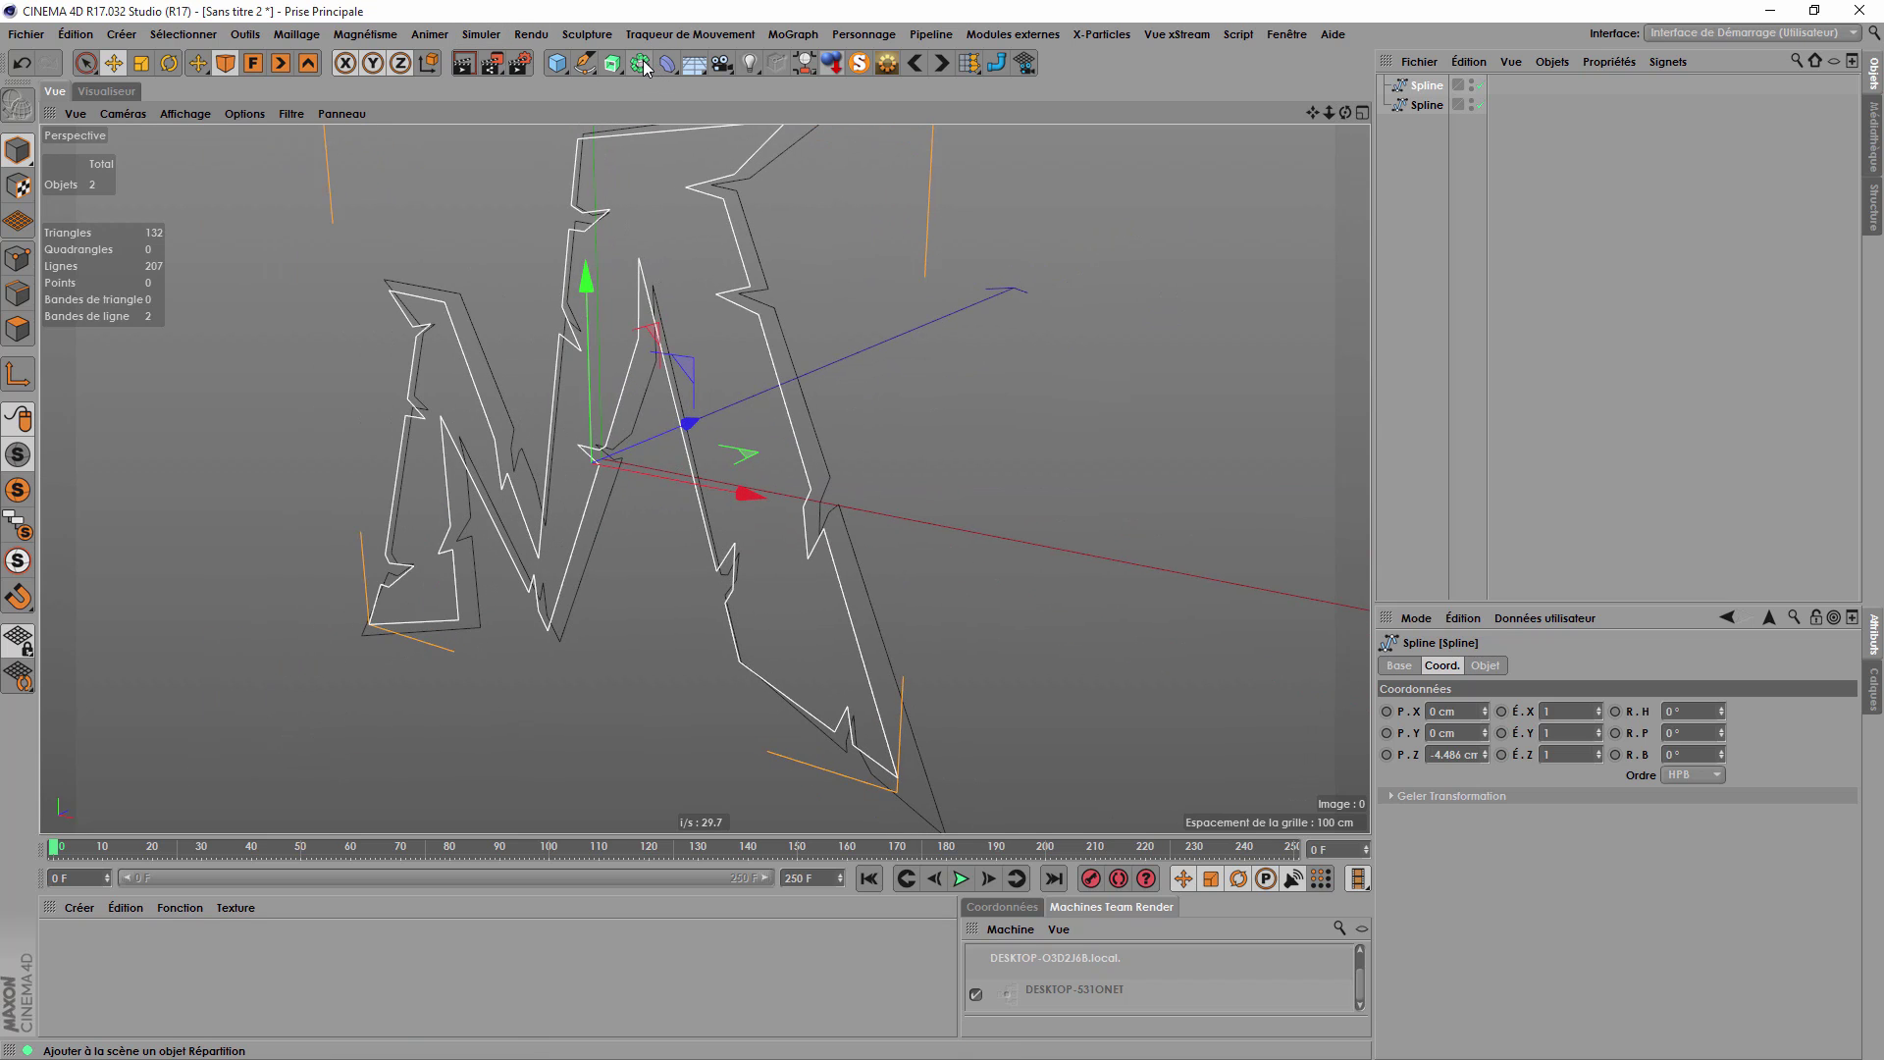
Add a Loft (Peau) object, place both outline splines inside it, and inspect the generated surface from several angles.
click(612, 65)
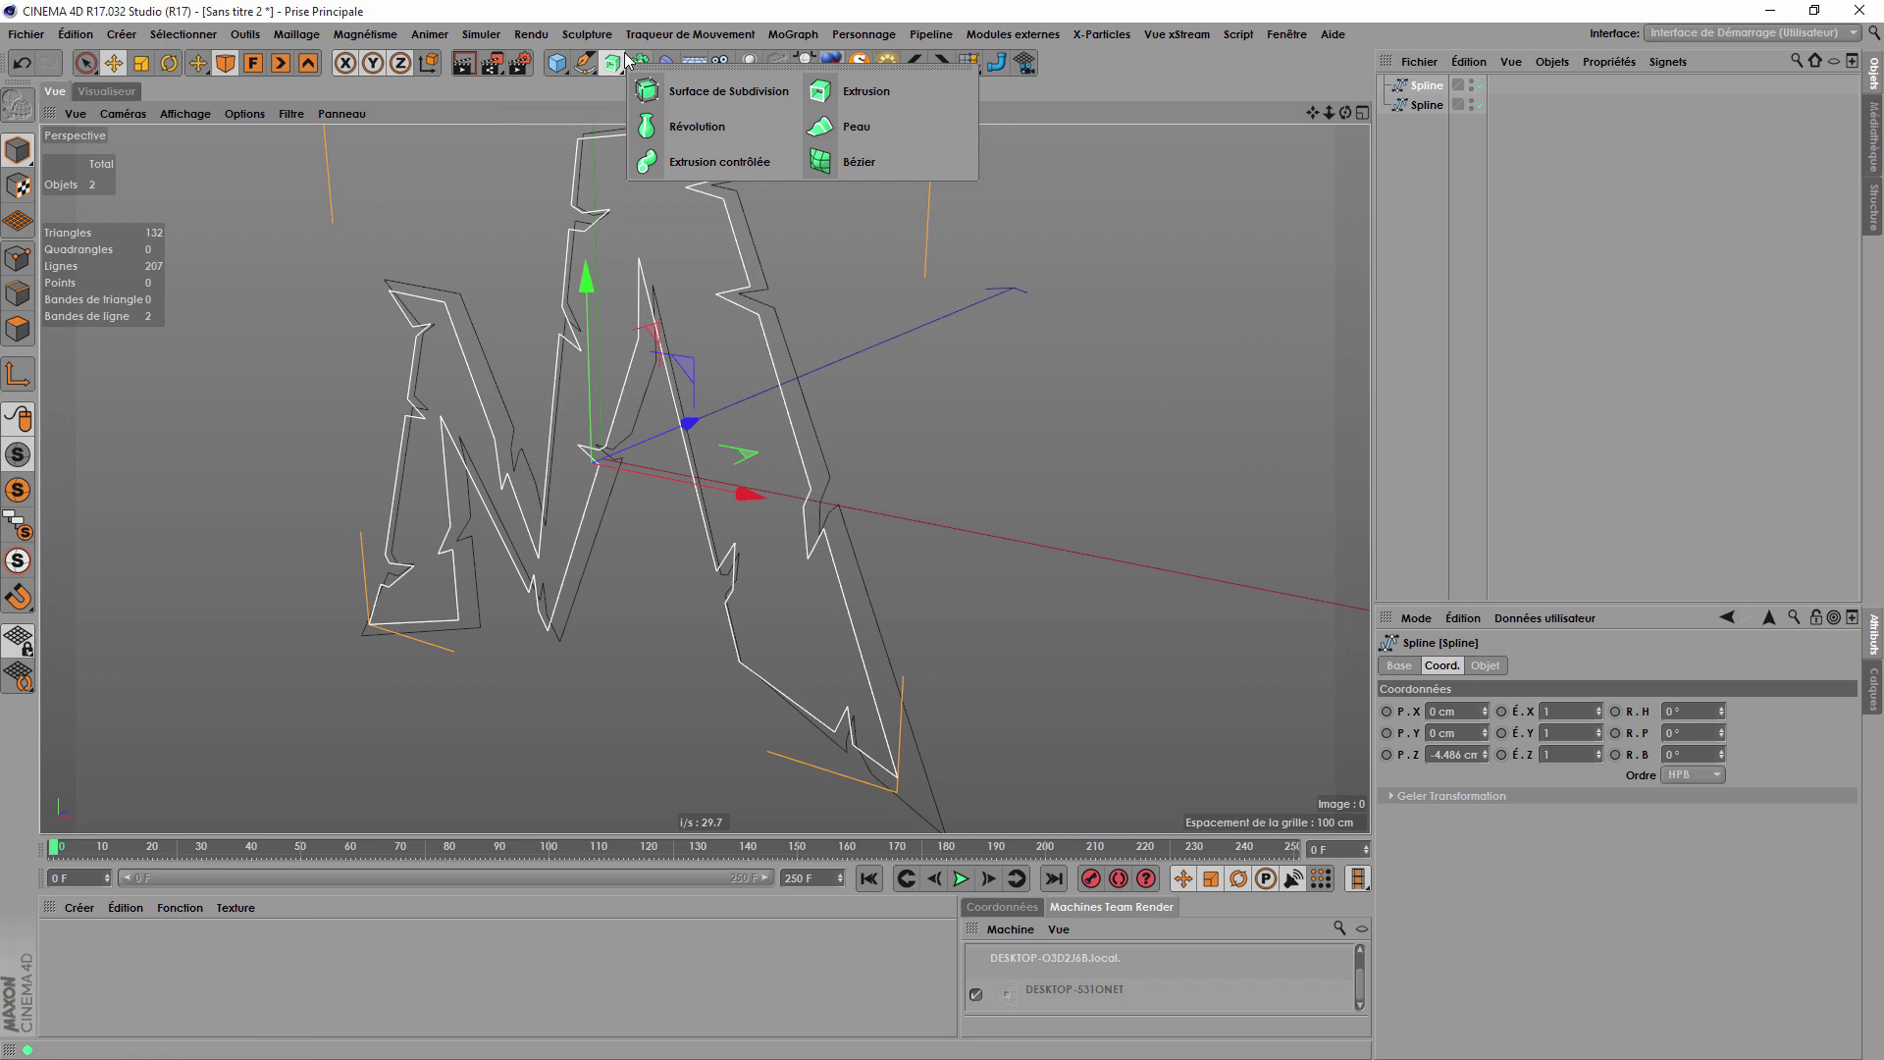
click(854, 127)
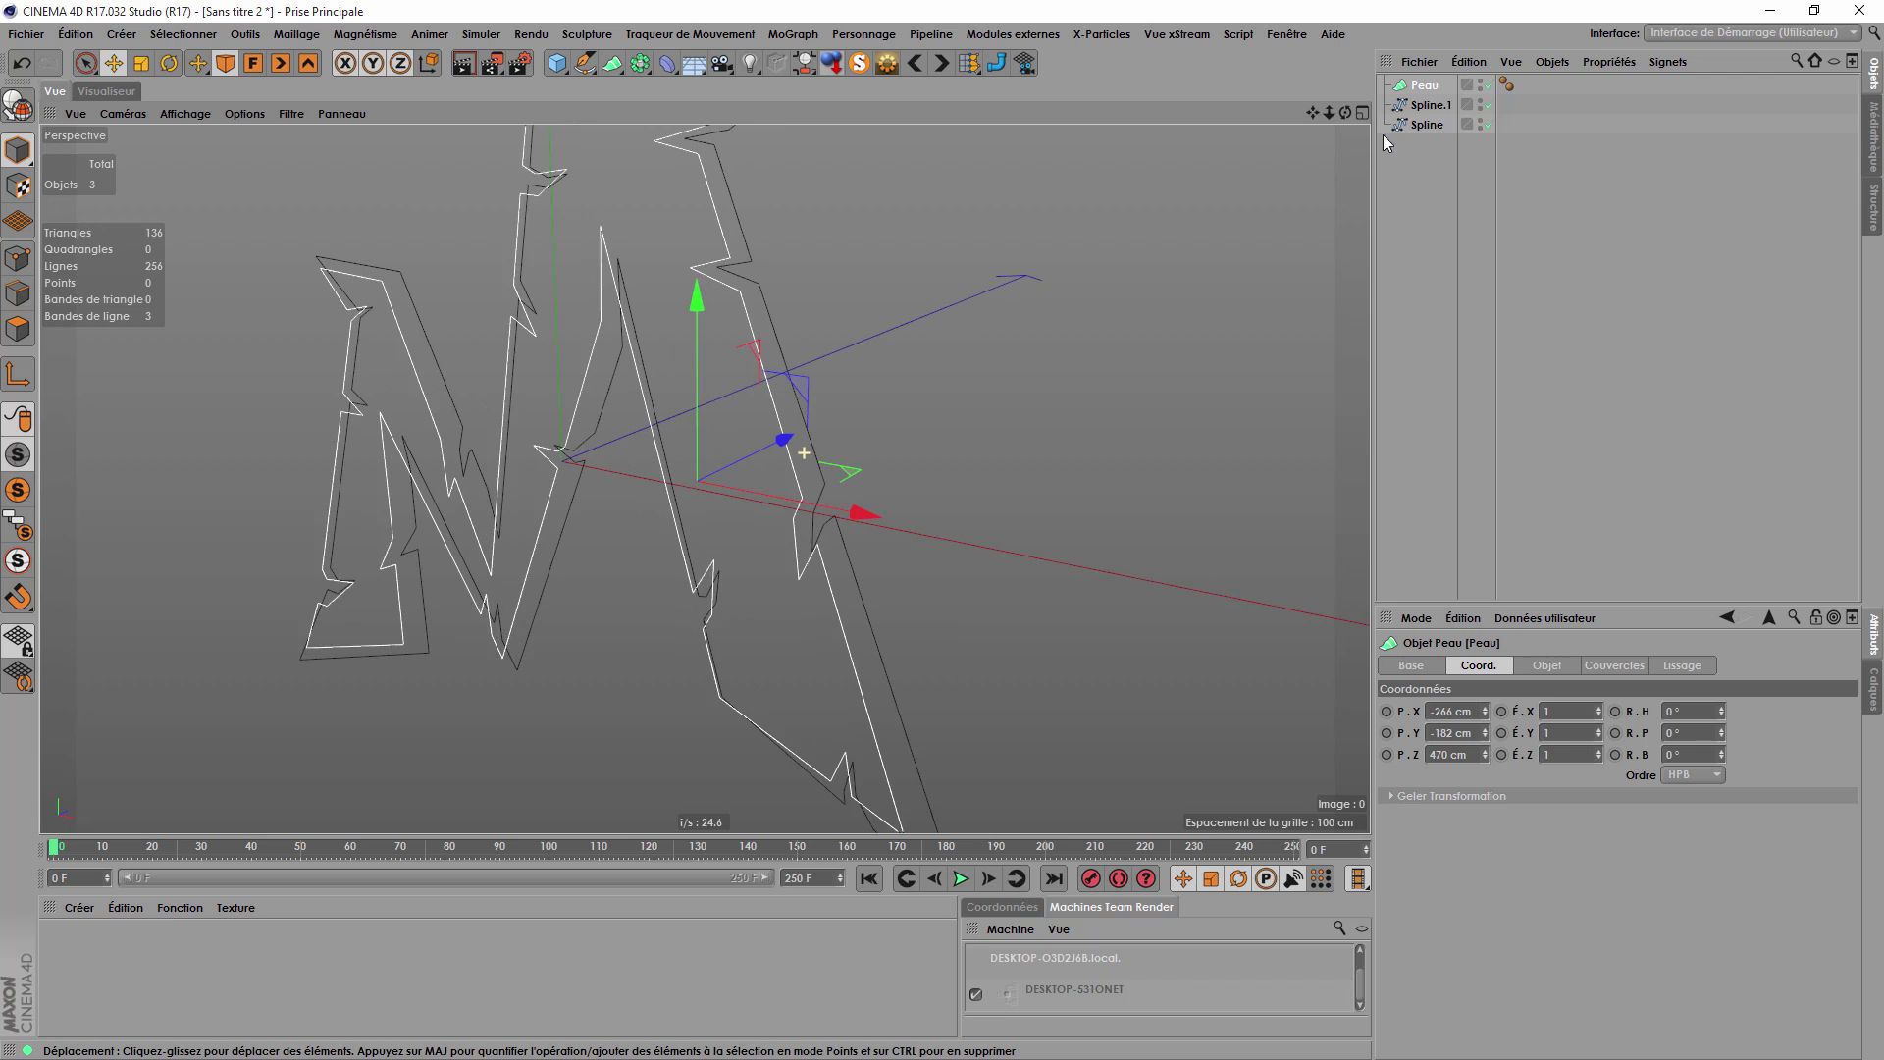
click(1428, 108)
drag(1428, 112, 1427, 89)
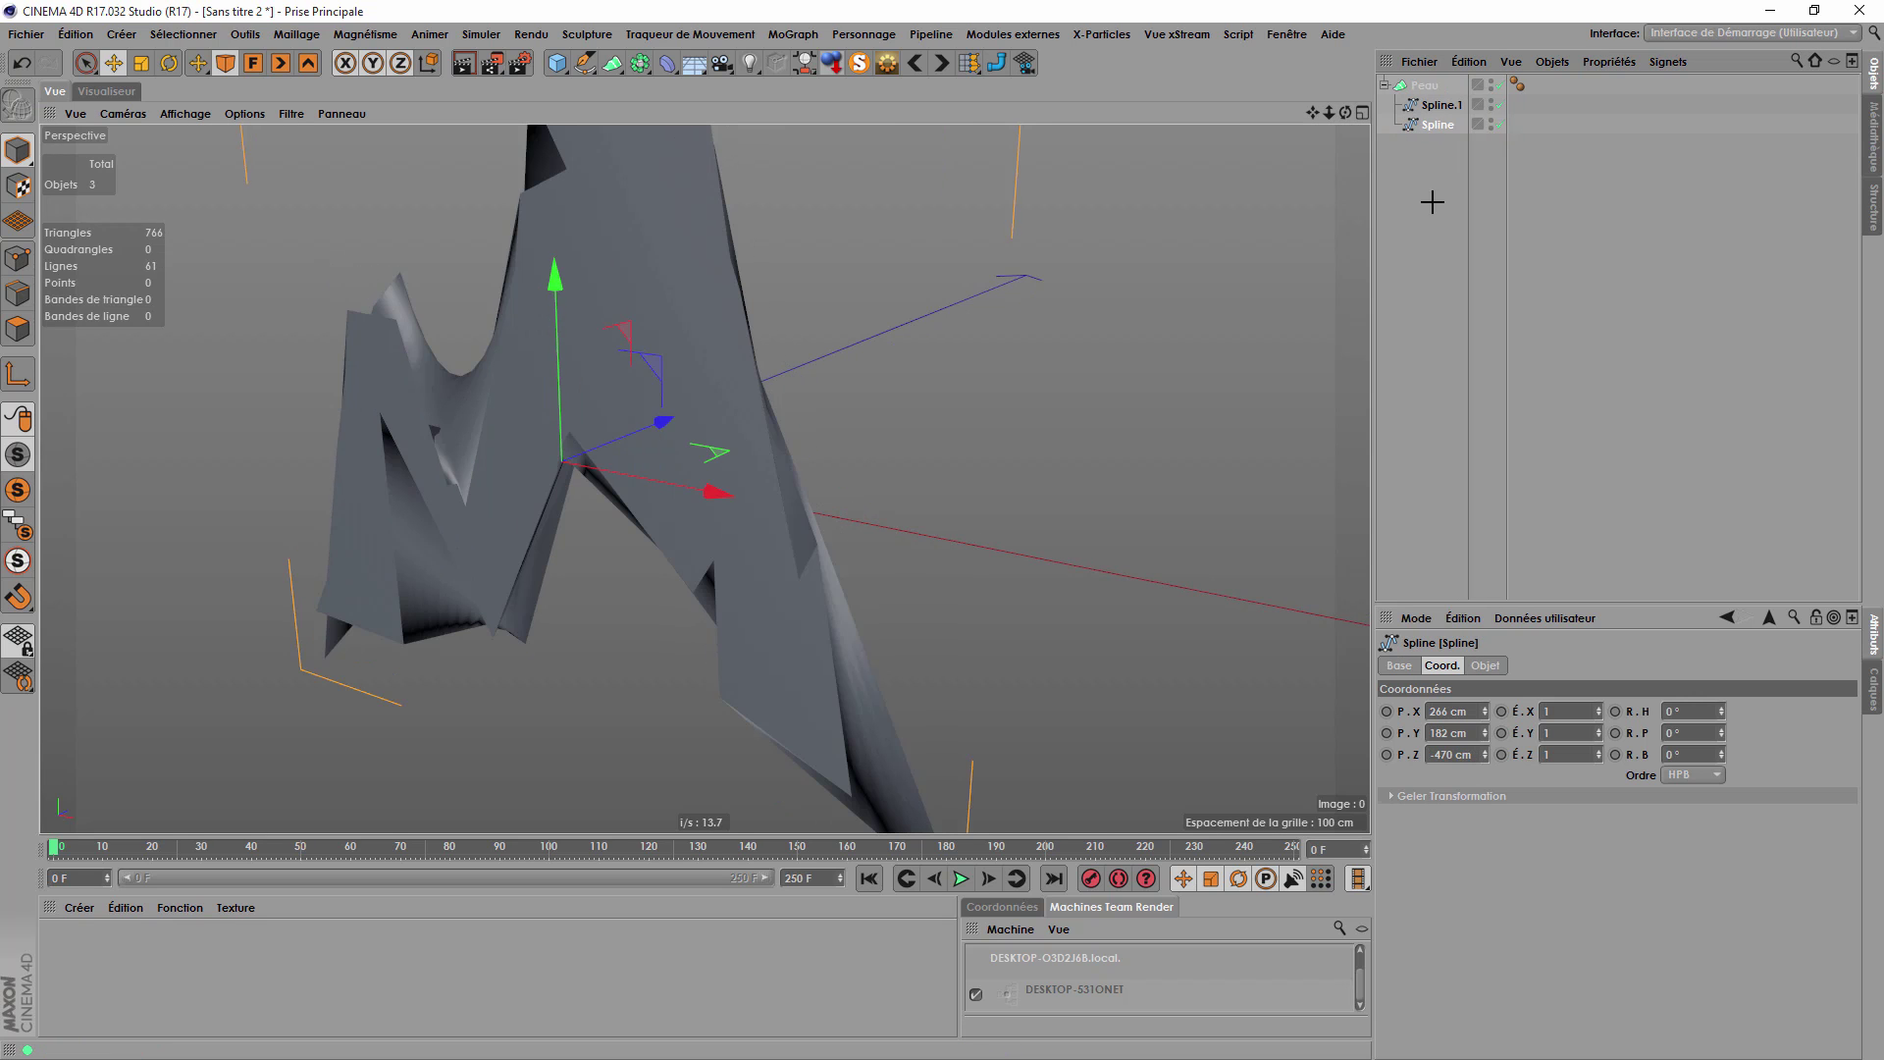
click(1430, 202)
scroll(1059, 422, down, 1)
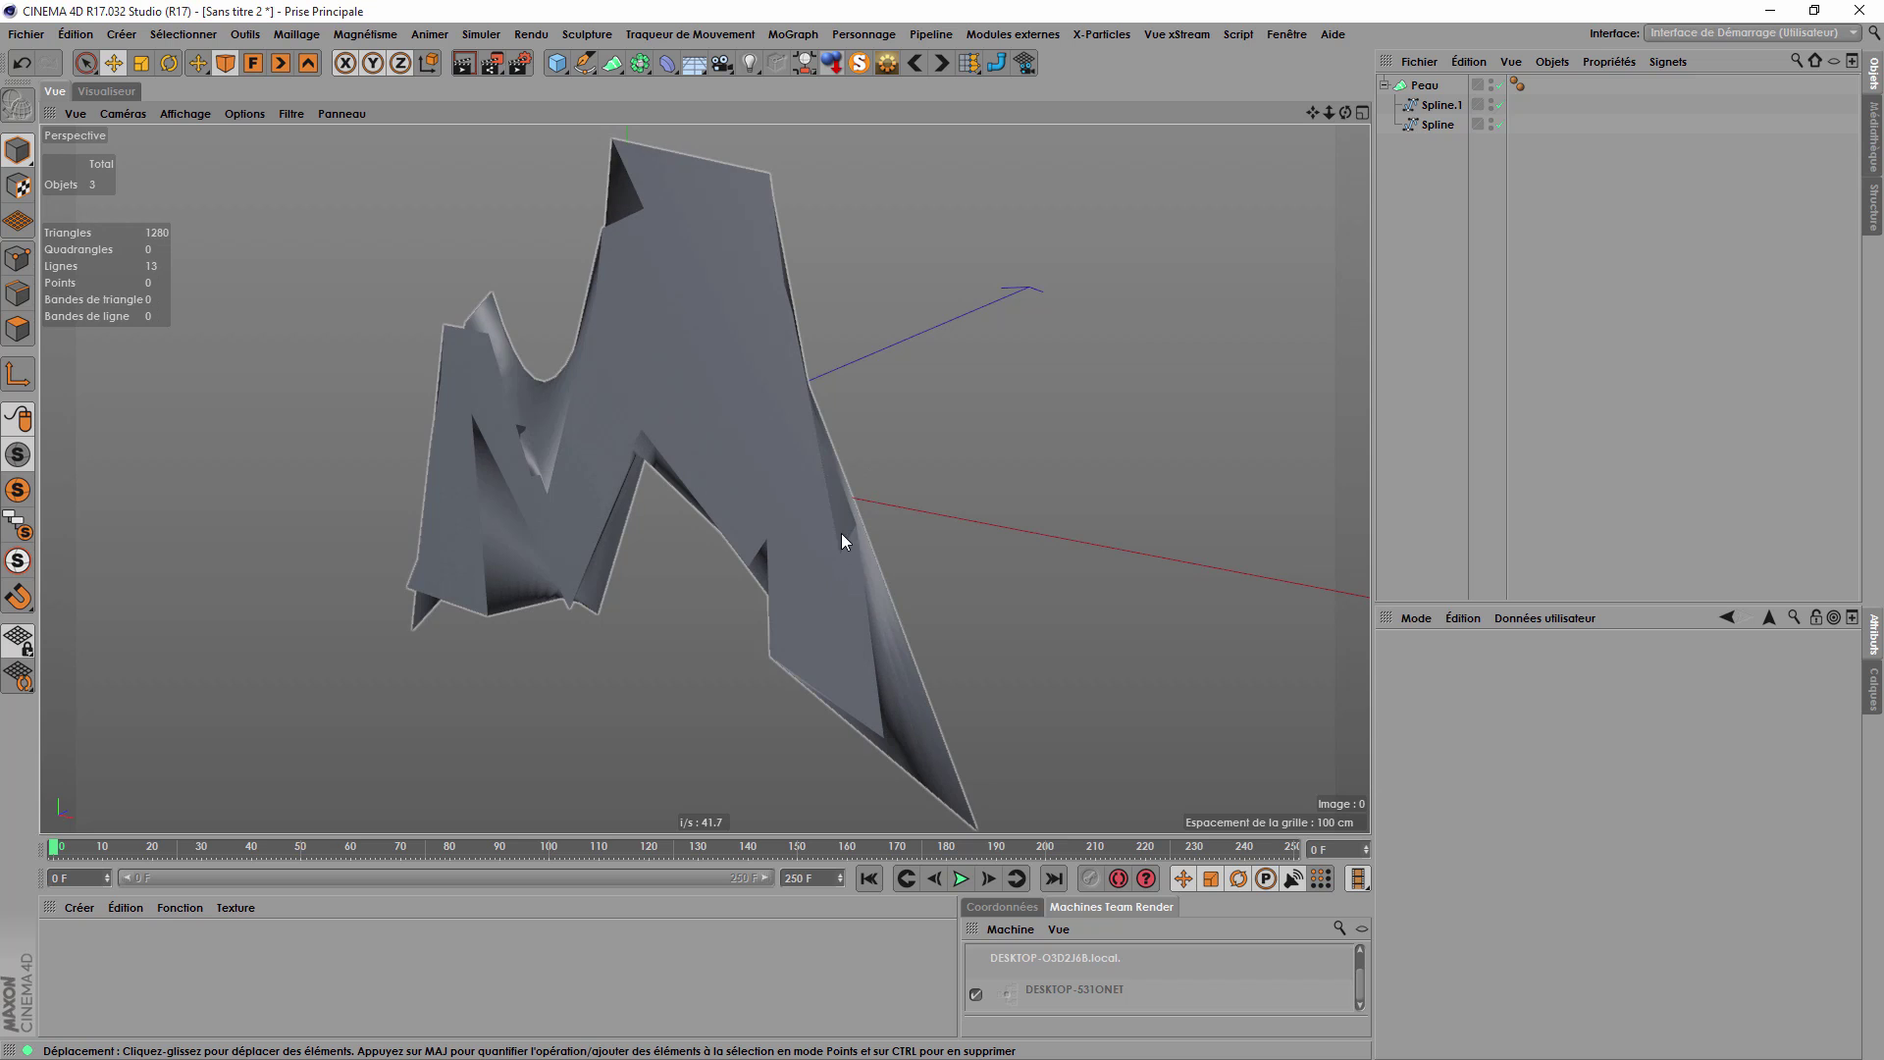
alt+drag(852, 586, 839, 385)
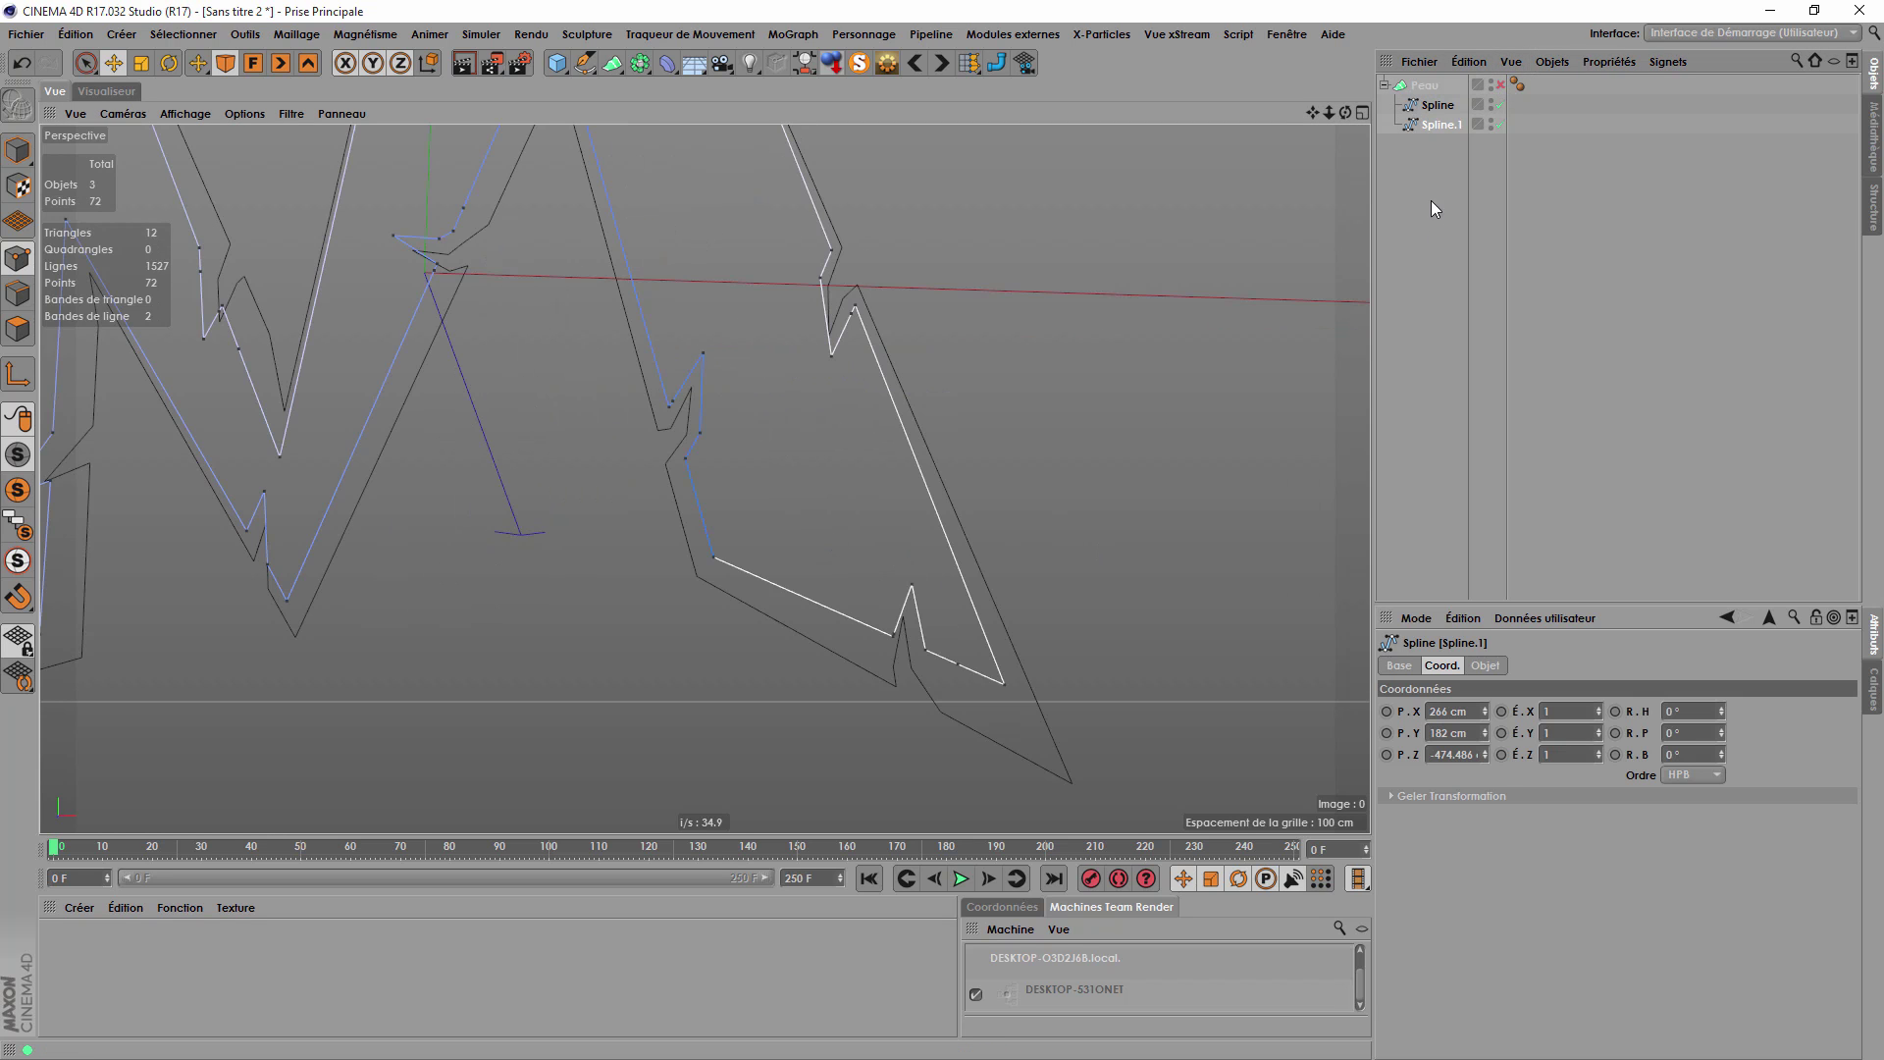
Rename the outer outline spline 2 and the inner one 1, and order 1 above 2 inside the Loft.
click(1442, 110)
double_click(1437, 105)
text(2)
key(Return)
double_click(1444, 125)
text(1)
key(Return)
drag(1422, 106, 1424, 132)
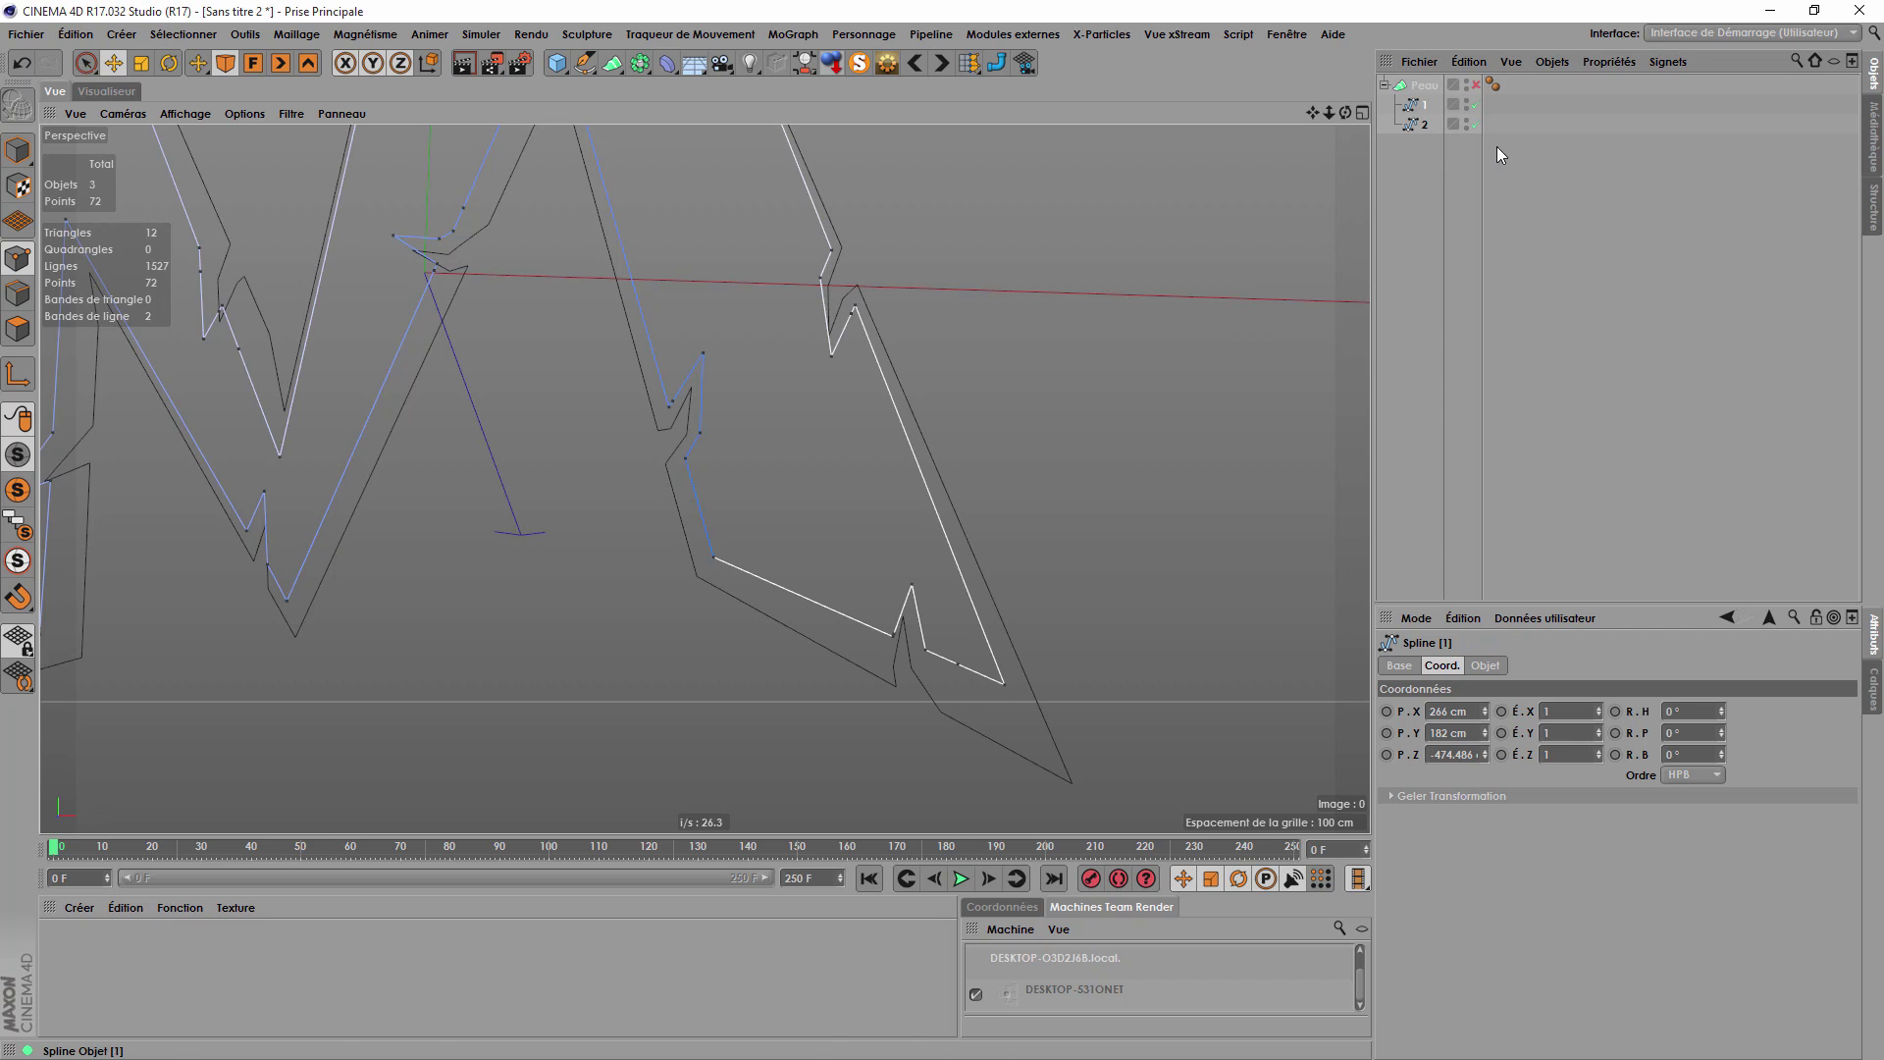
Set the lower inner corner of the M's right leg as the first point of spline 2.
click(1424, 106)
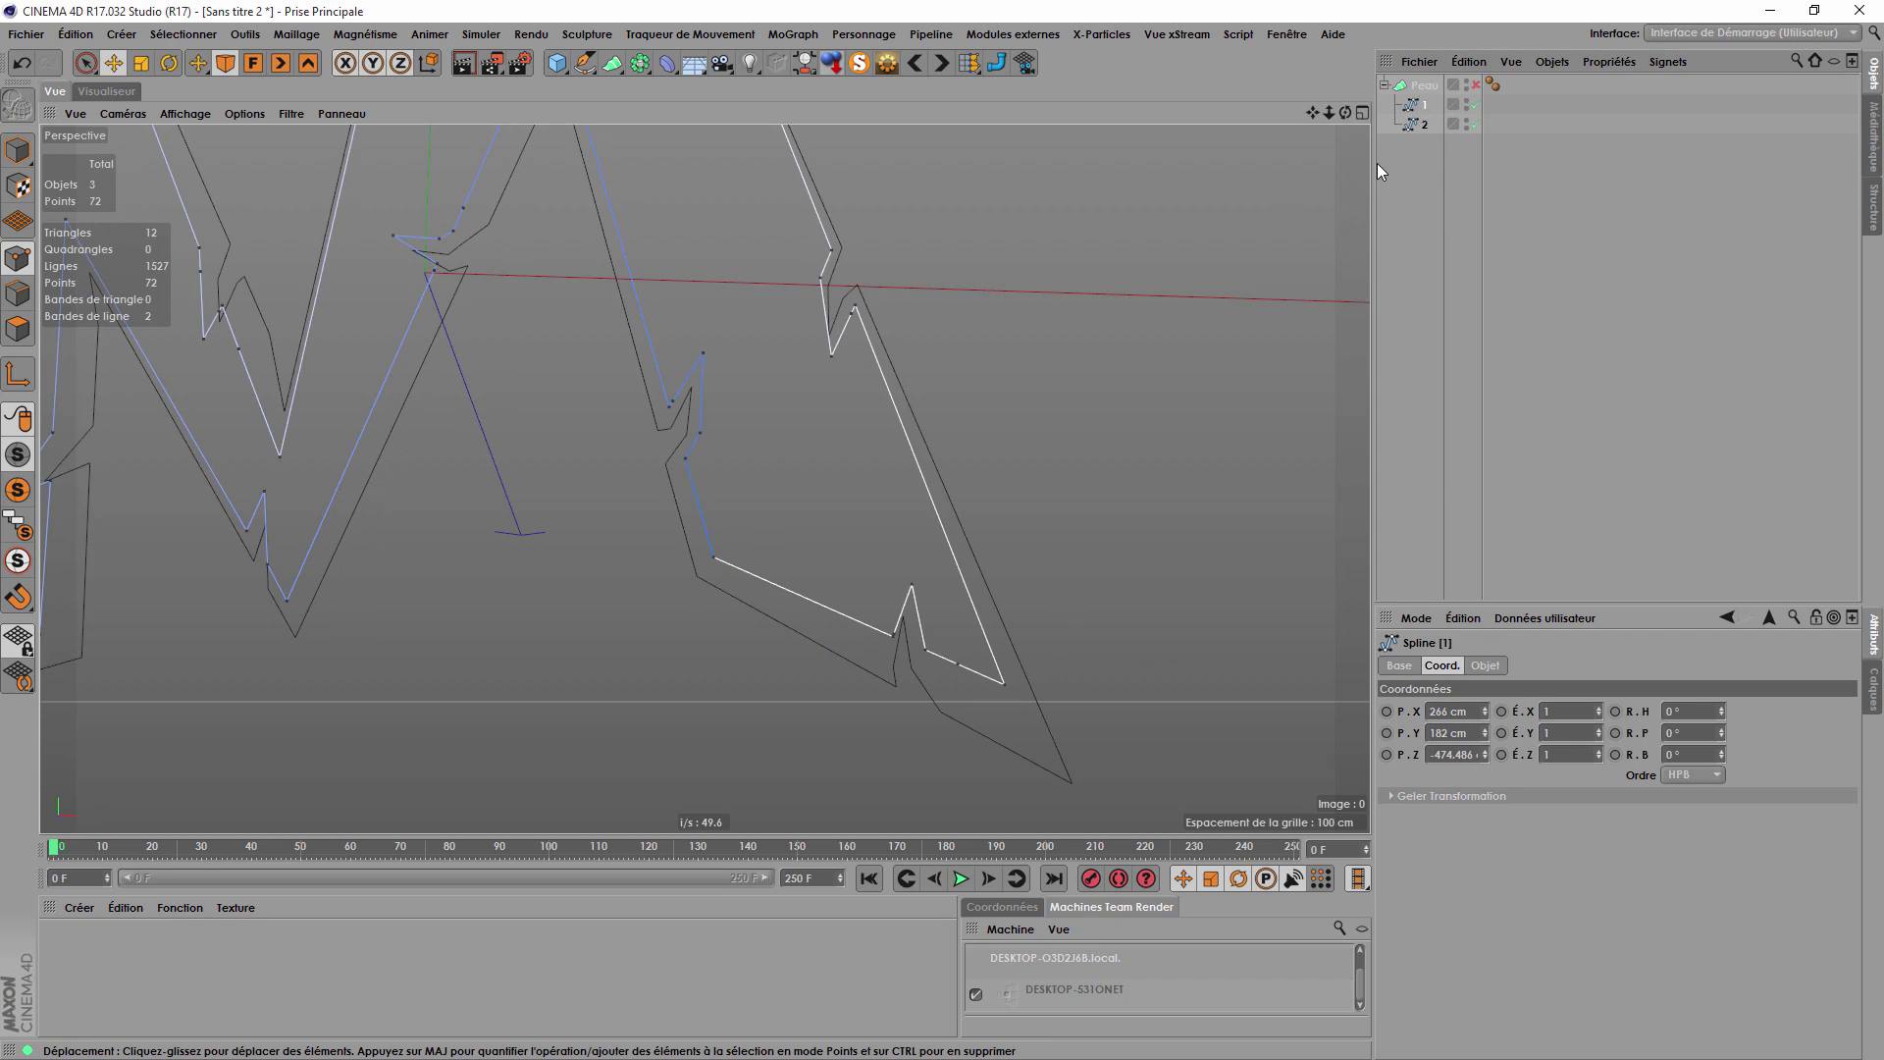
click(1434, 122)
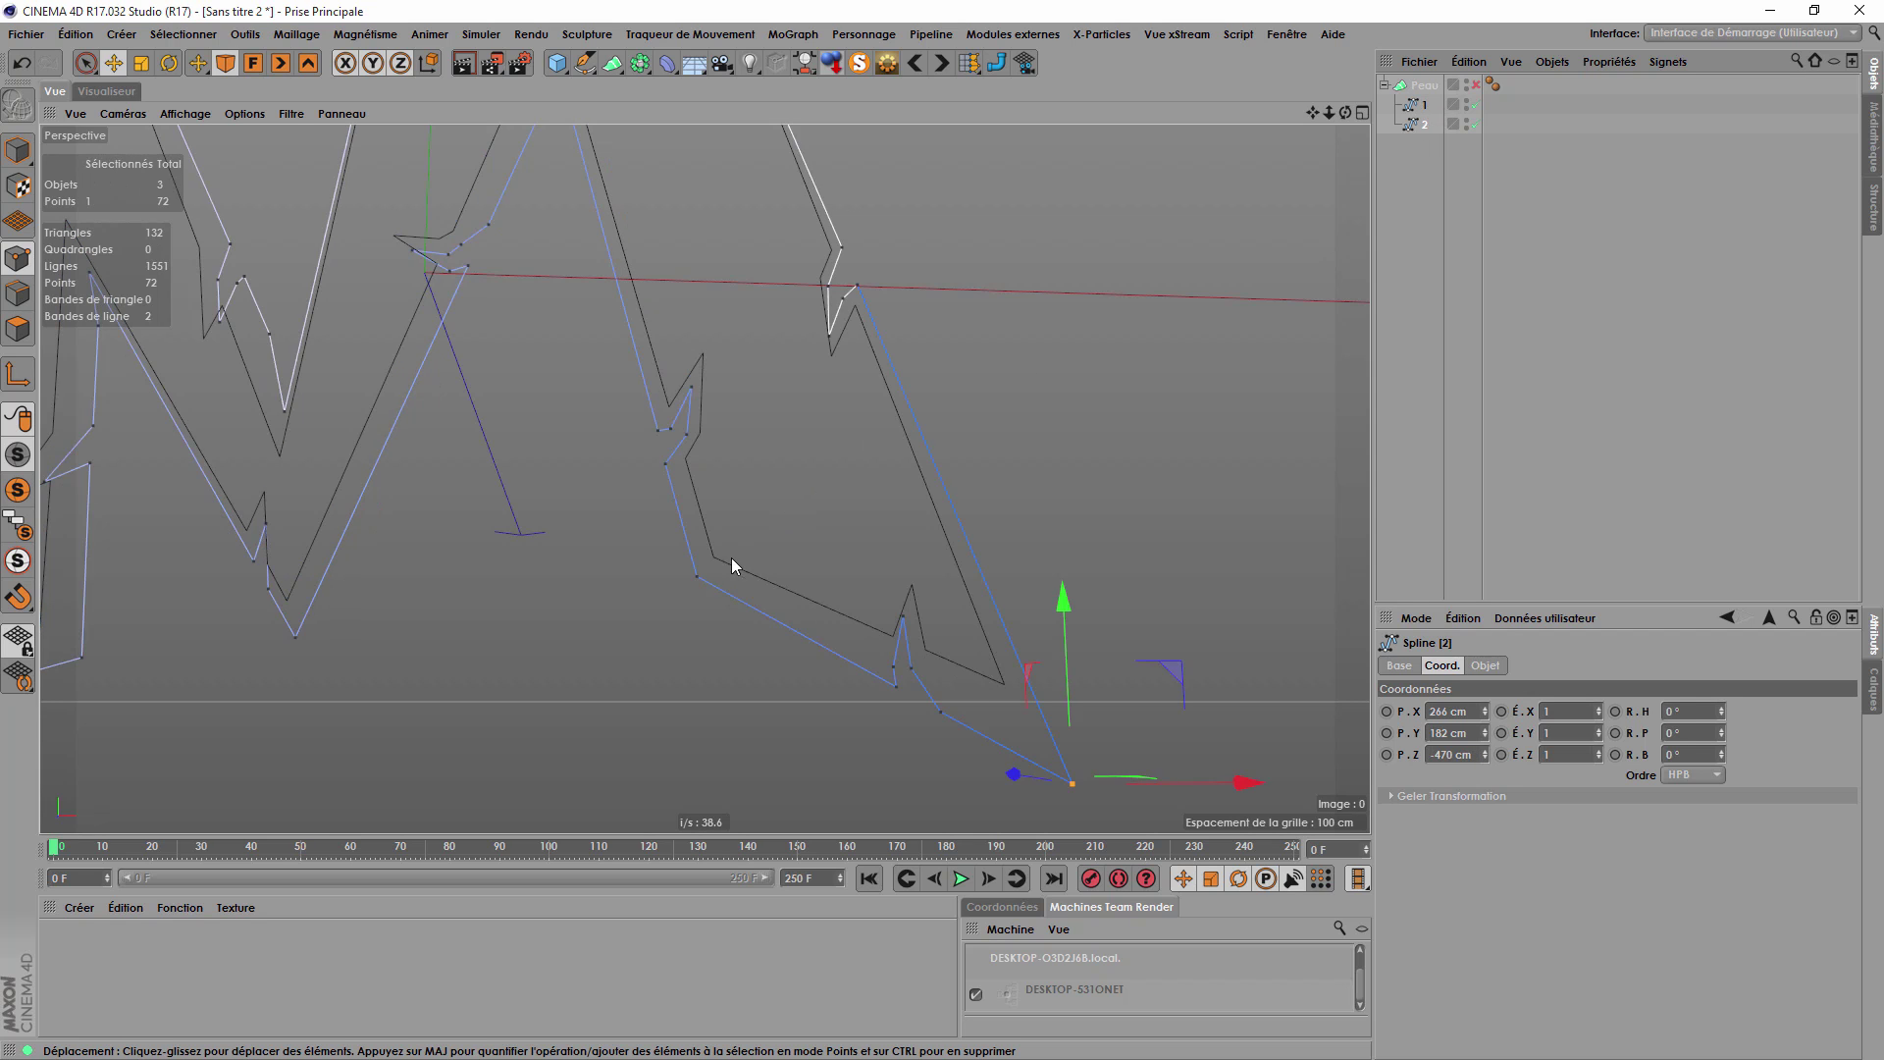
click(697, 578)
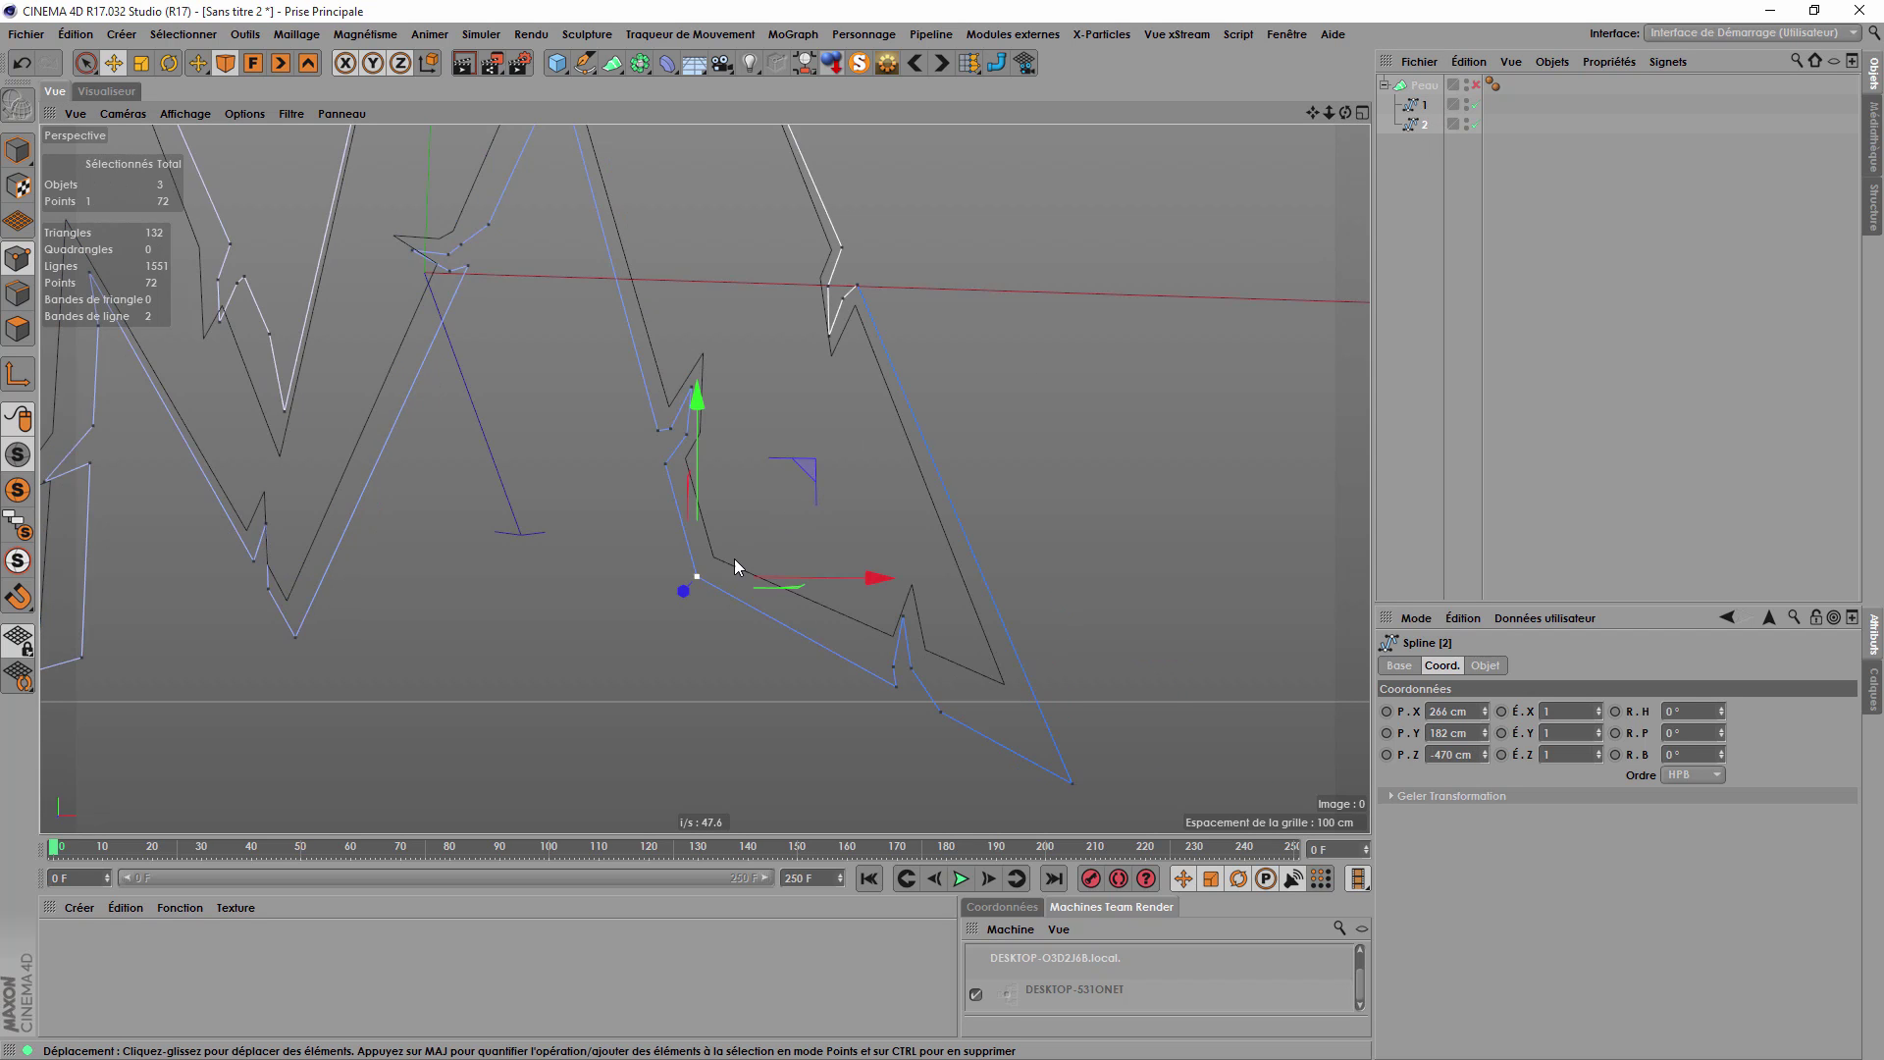
right_click(1038, 311)
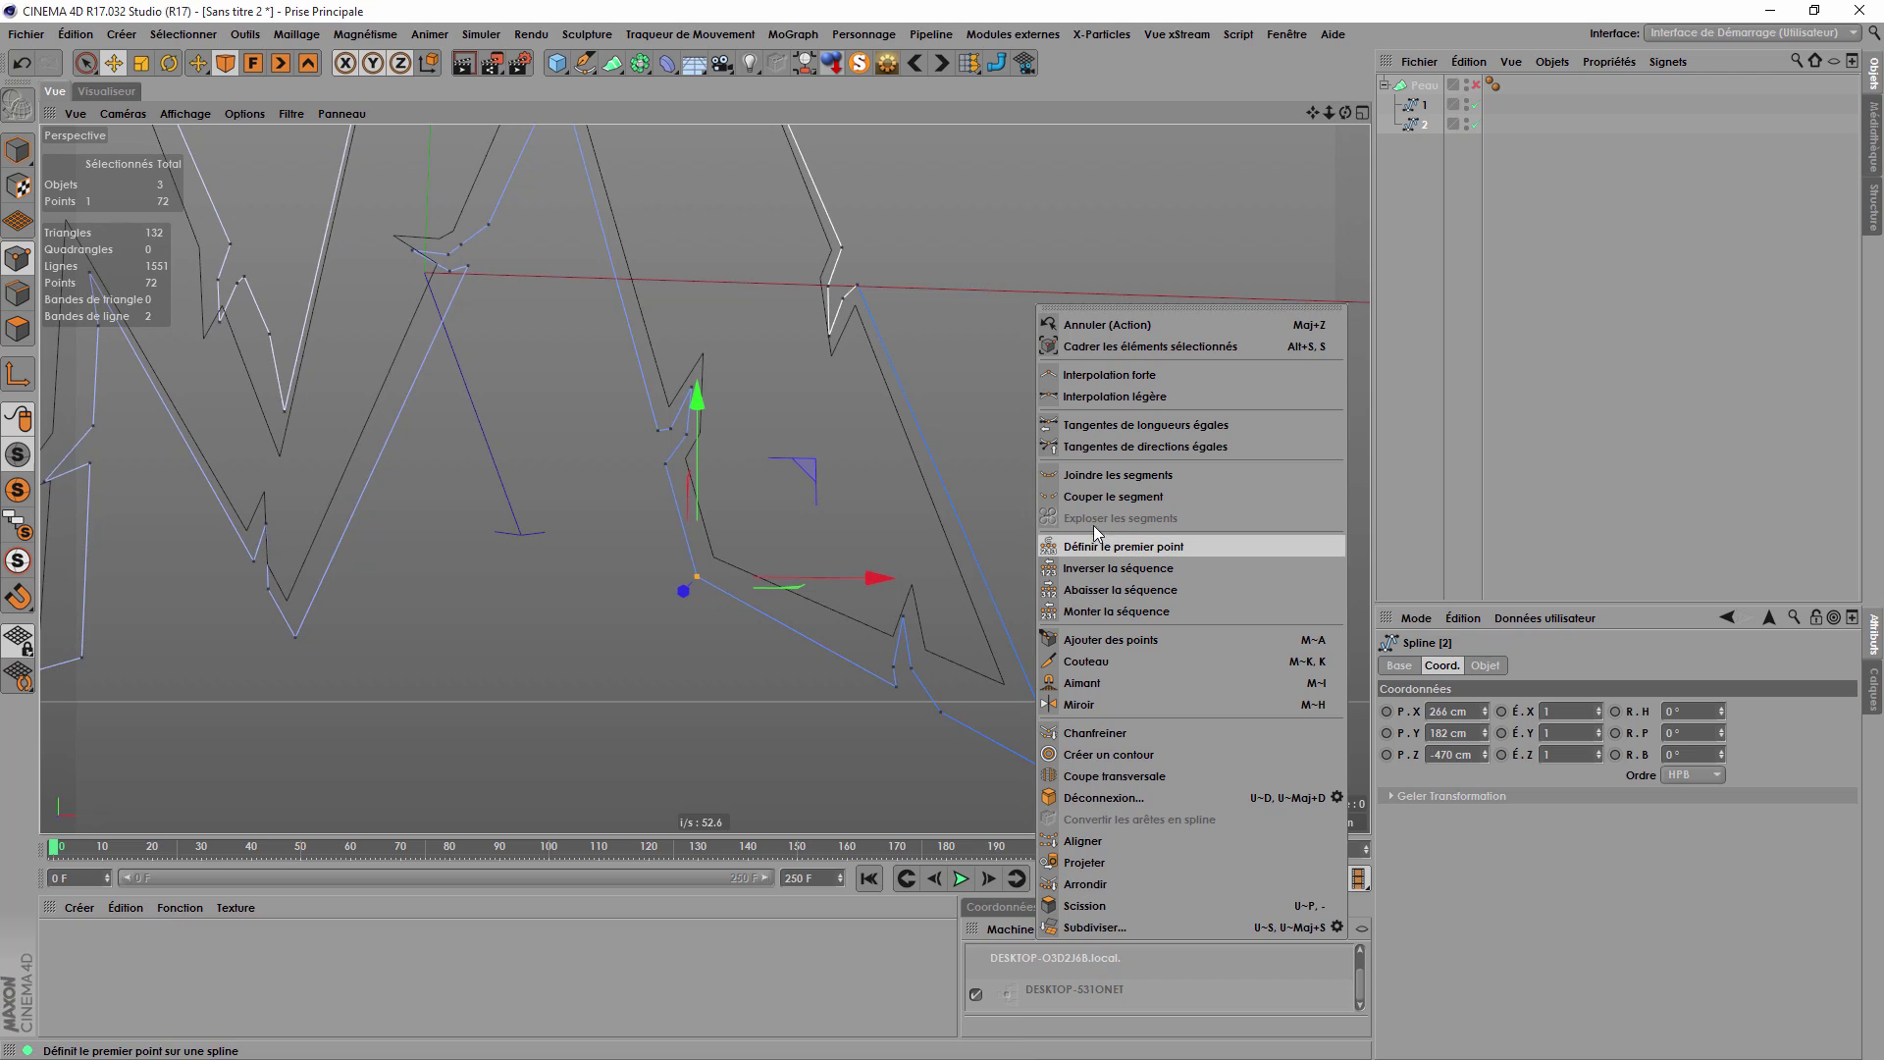
click(1209, 546)
Select splines 1 and 2 together to compare their point sequences, and re-enable the Loft to examine its surface.
drag(1405, 168, 1436, 94)
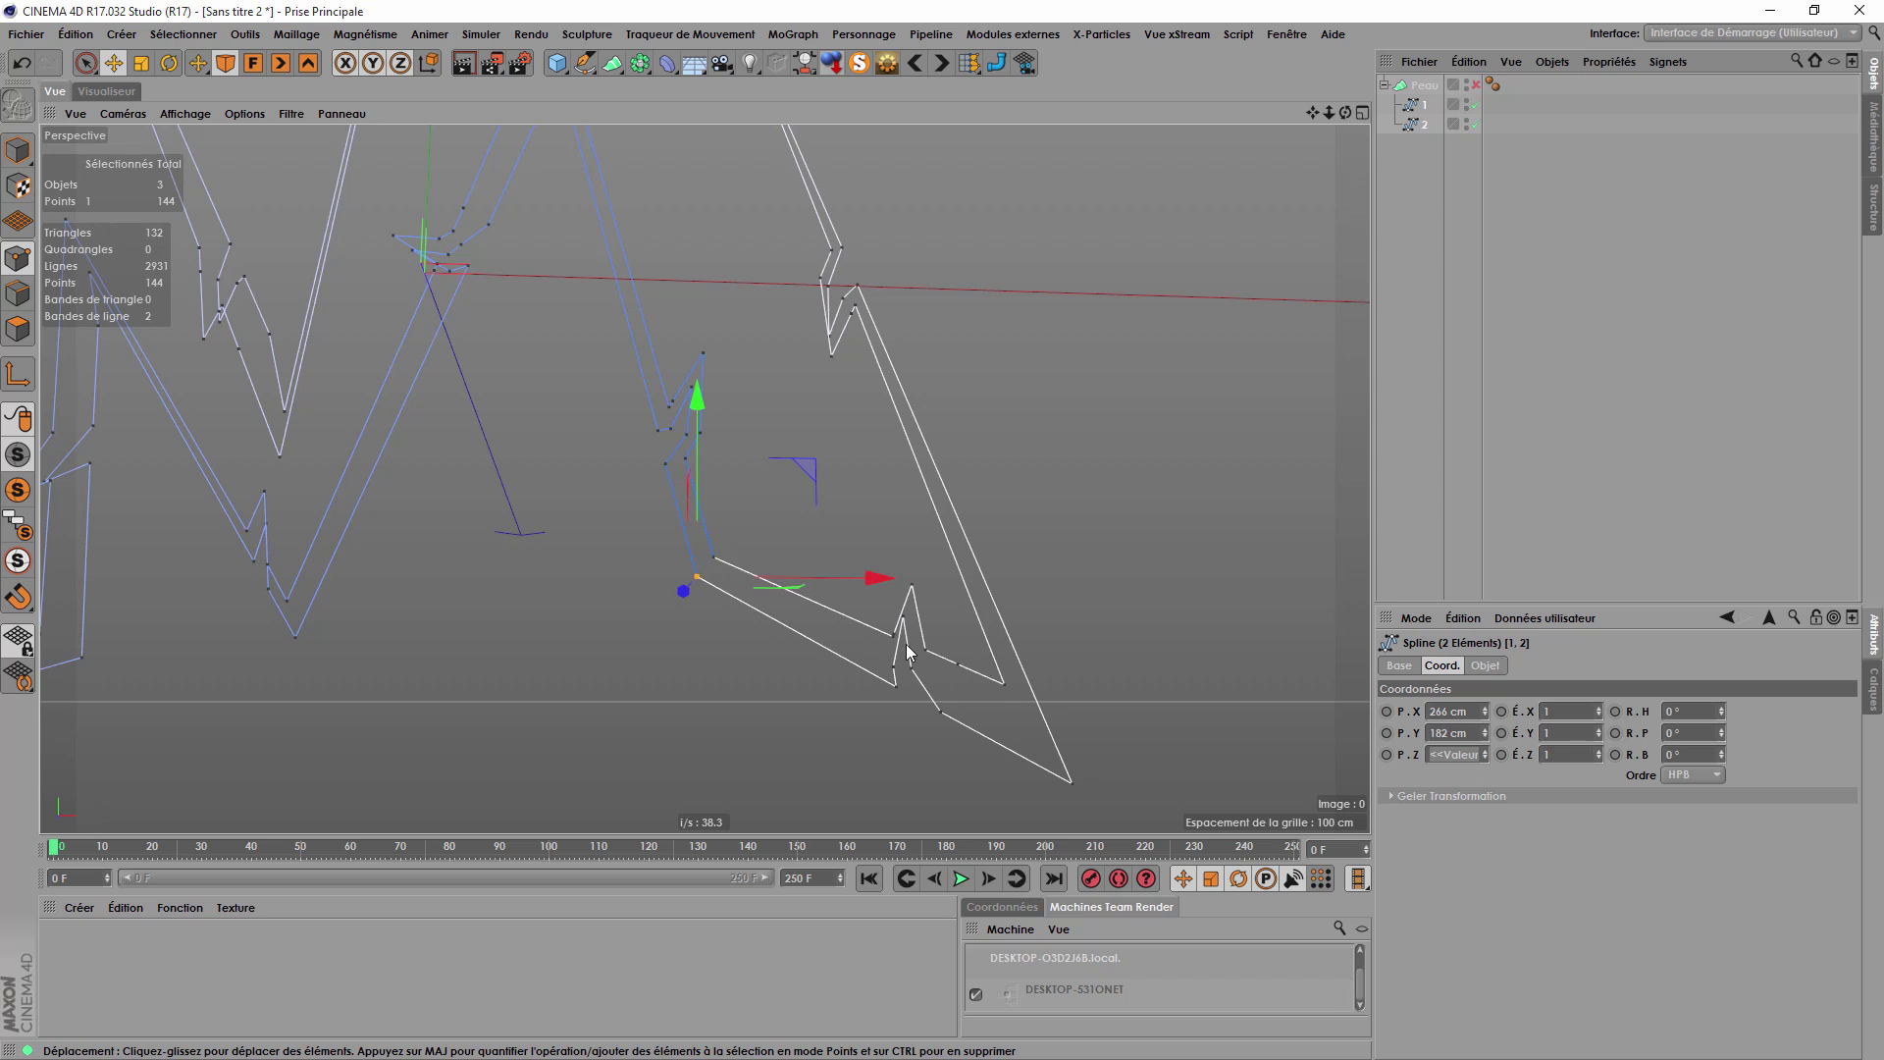
alt+drag(908, 651, 769, 628)
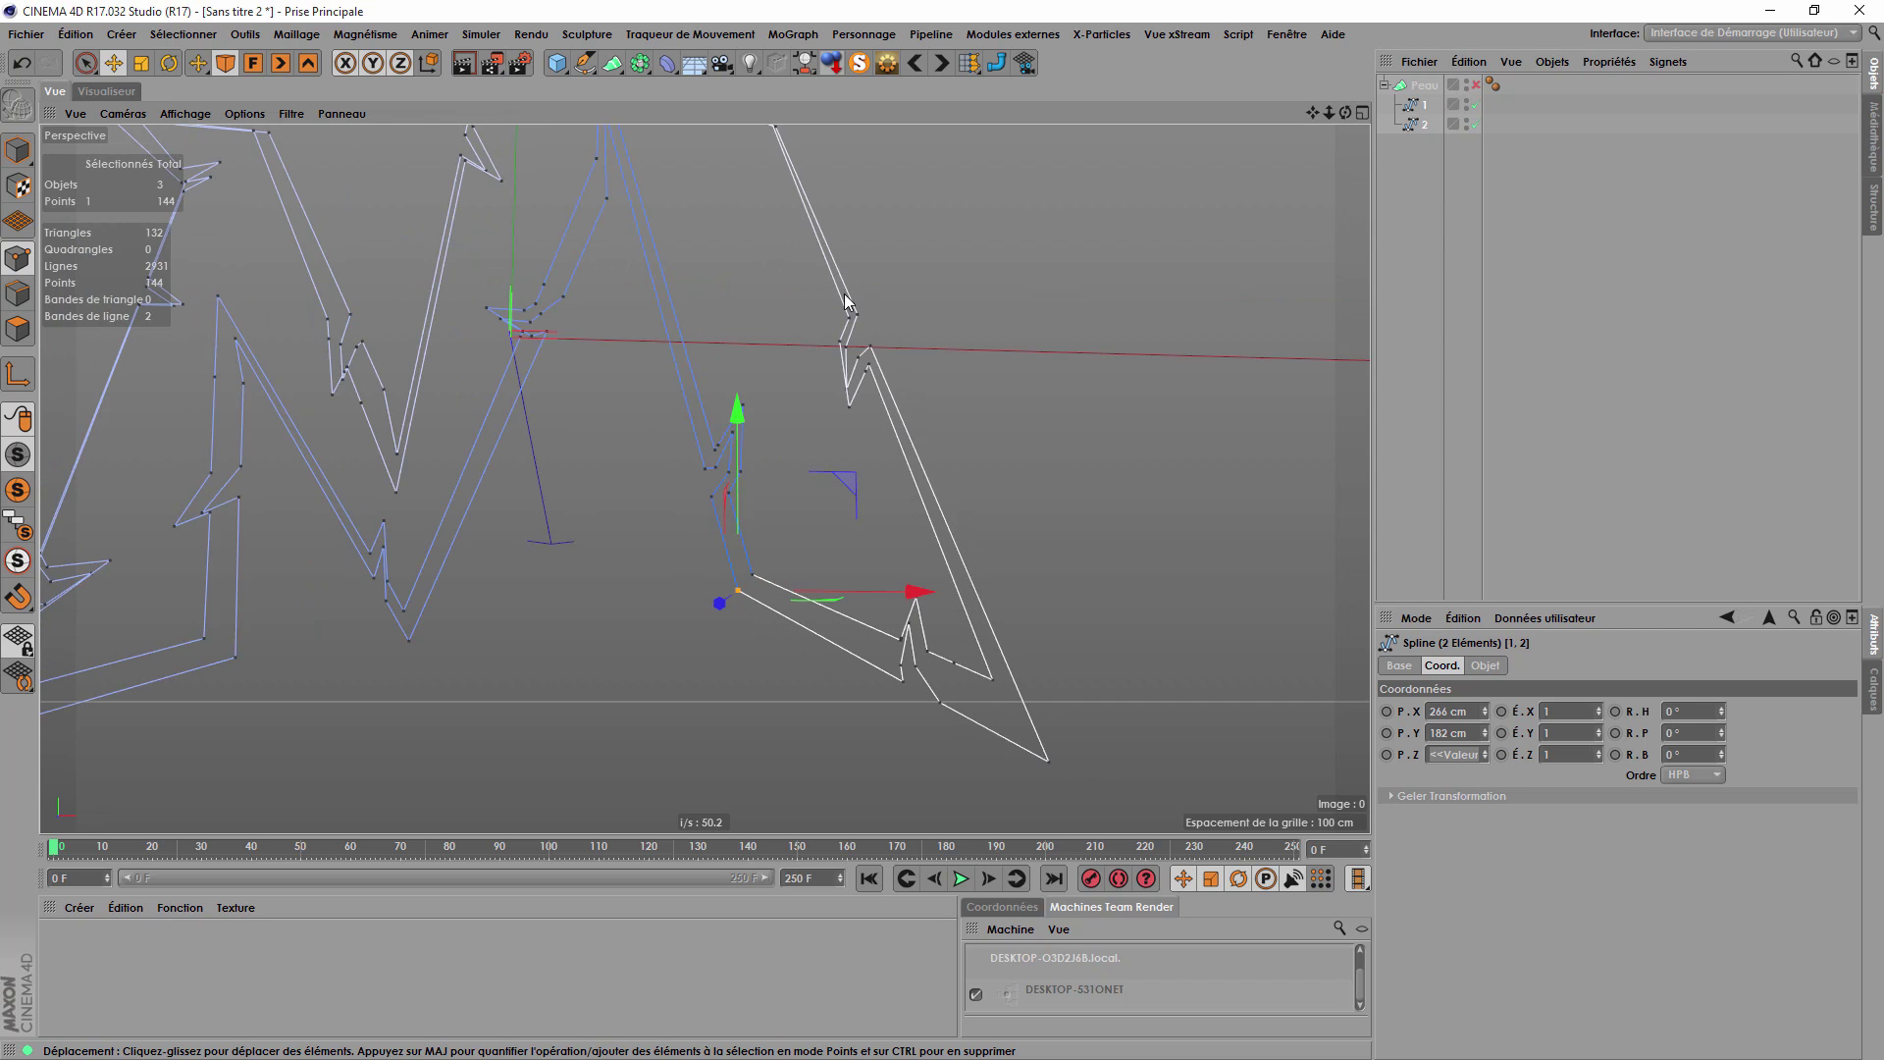
drag(1345, 112, 1325, 145)
click(1473, 87)
alt+drag(1185, 504, 1194, 509)
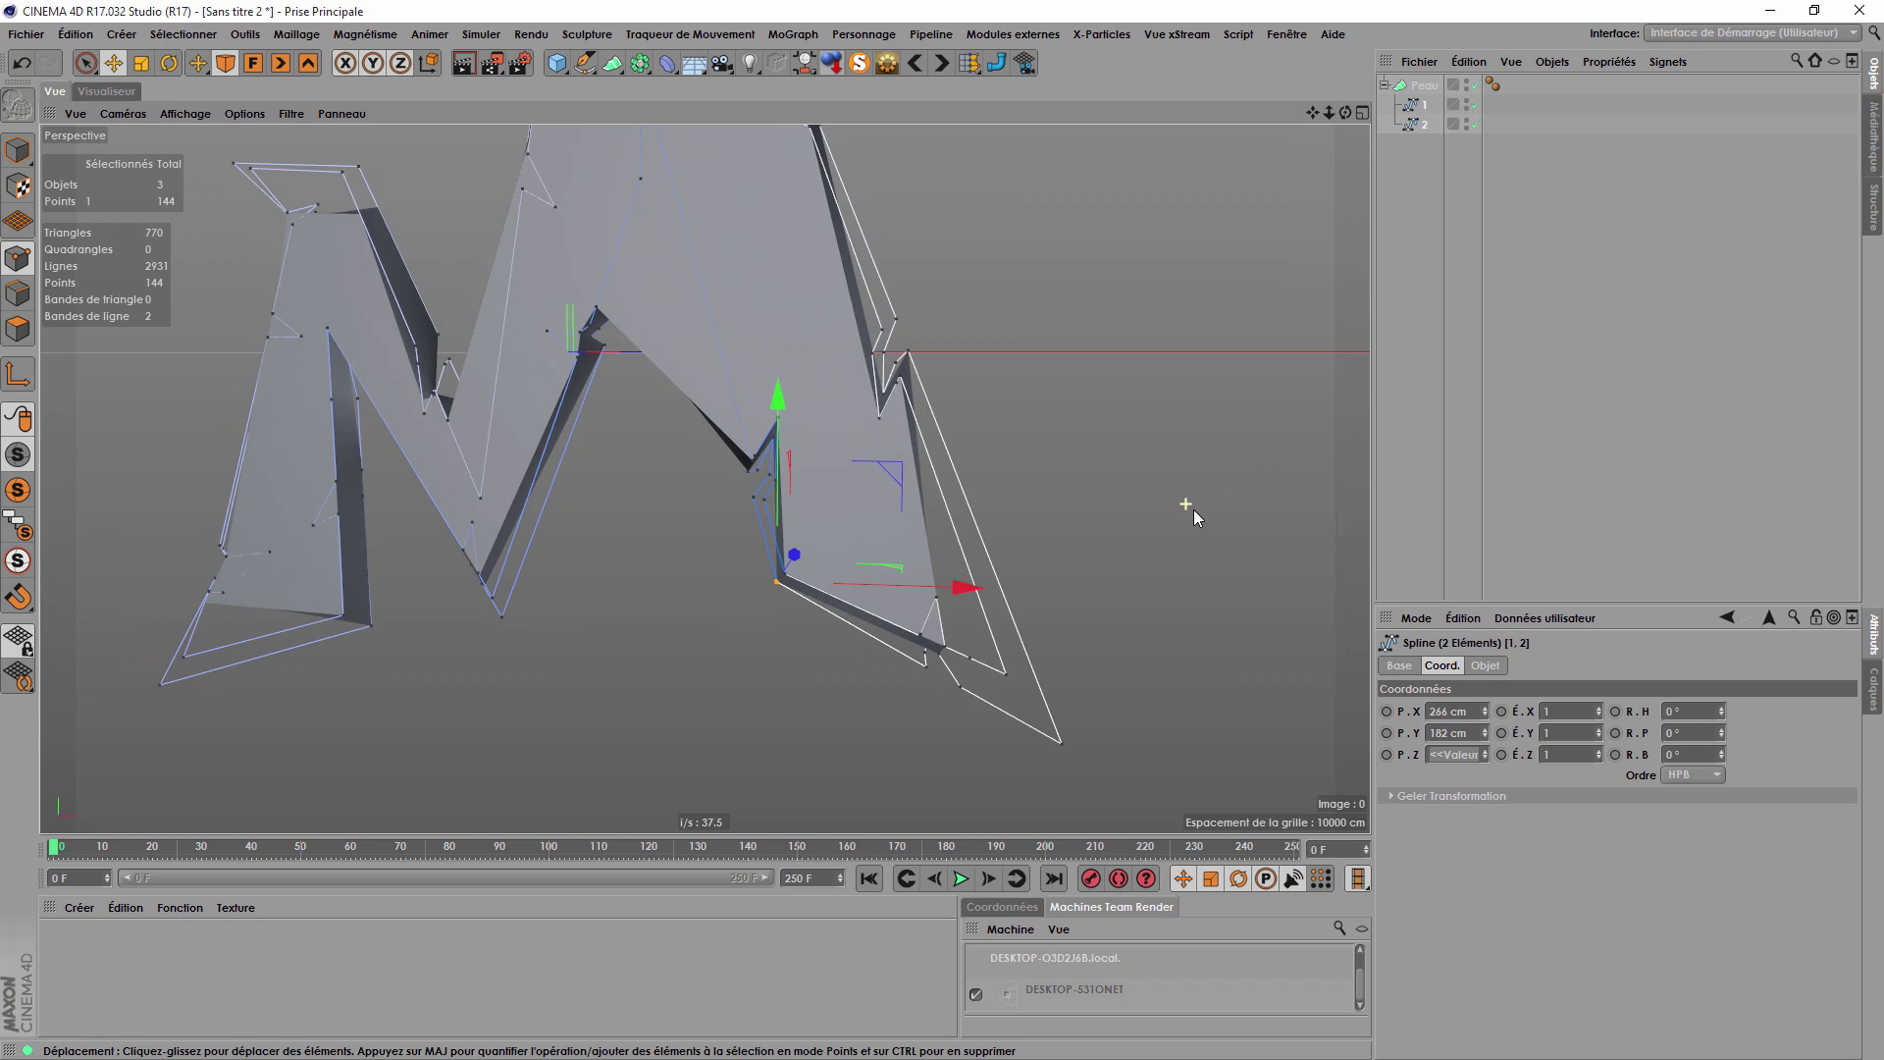
alt+drag(1167, 436, 1161, 189)
drag(1313, 115, 1353, 137)
Switch the viewport to shaded display with lines and inspect the Loft's mesh around the M's legs.
click(185, 113)
click(209, 169)
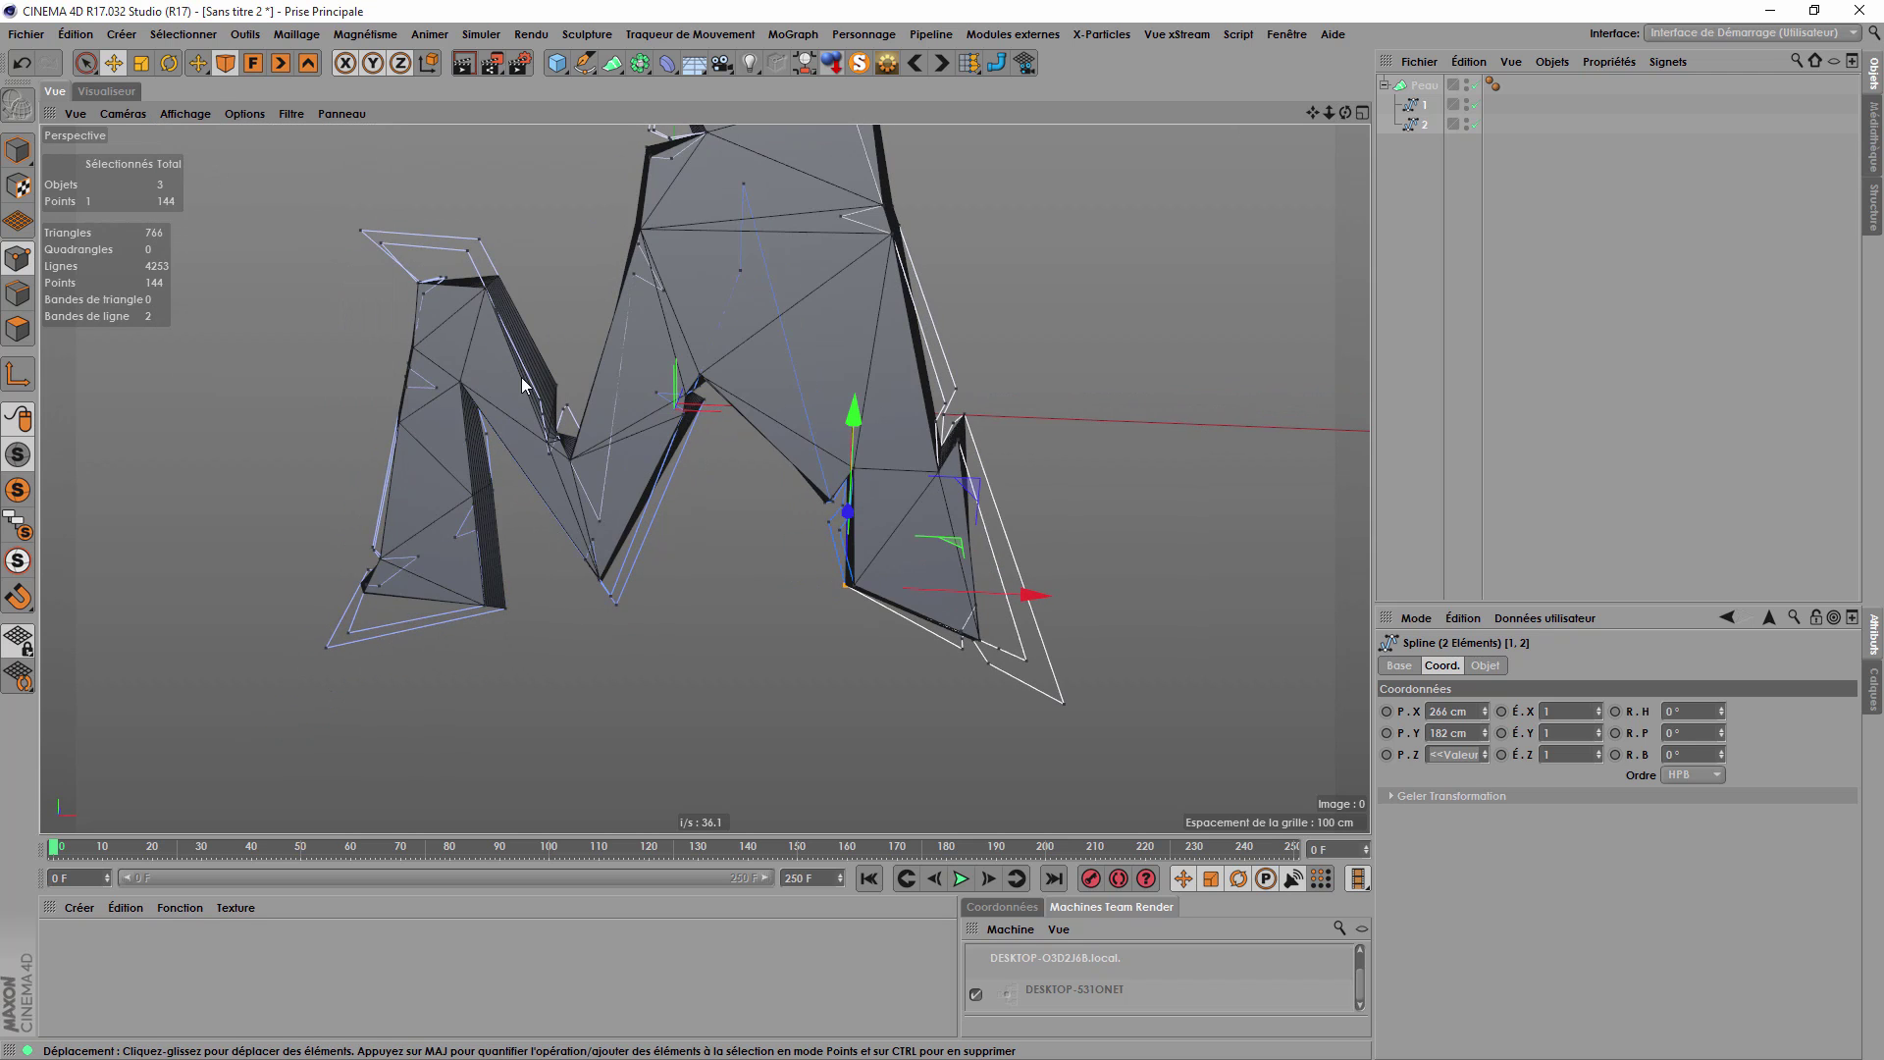
scroll(521, 377, up, 3)
drag(1346, 113, 620, 332)
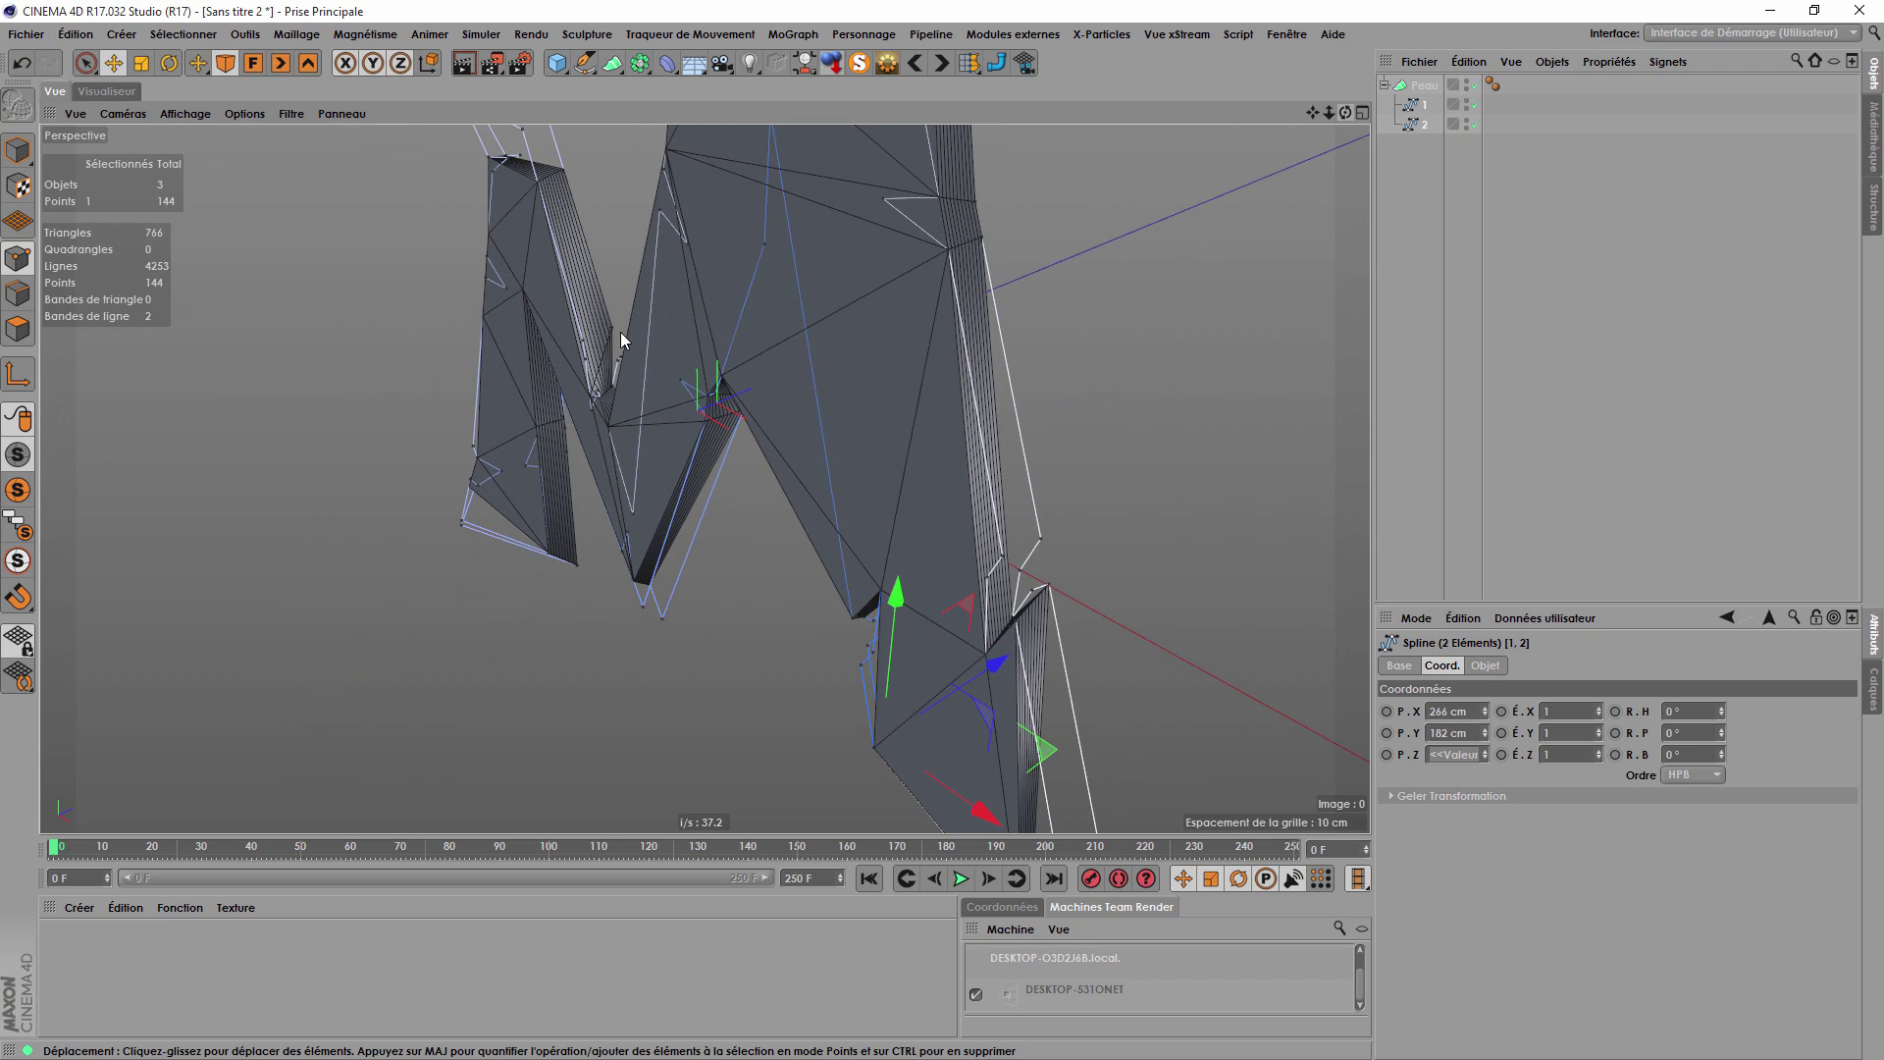
alt+drag(548, 199, 855, 330)
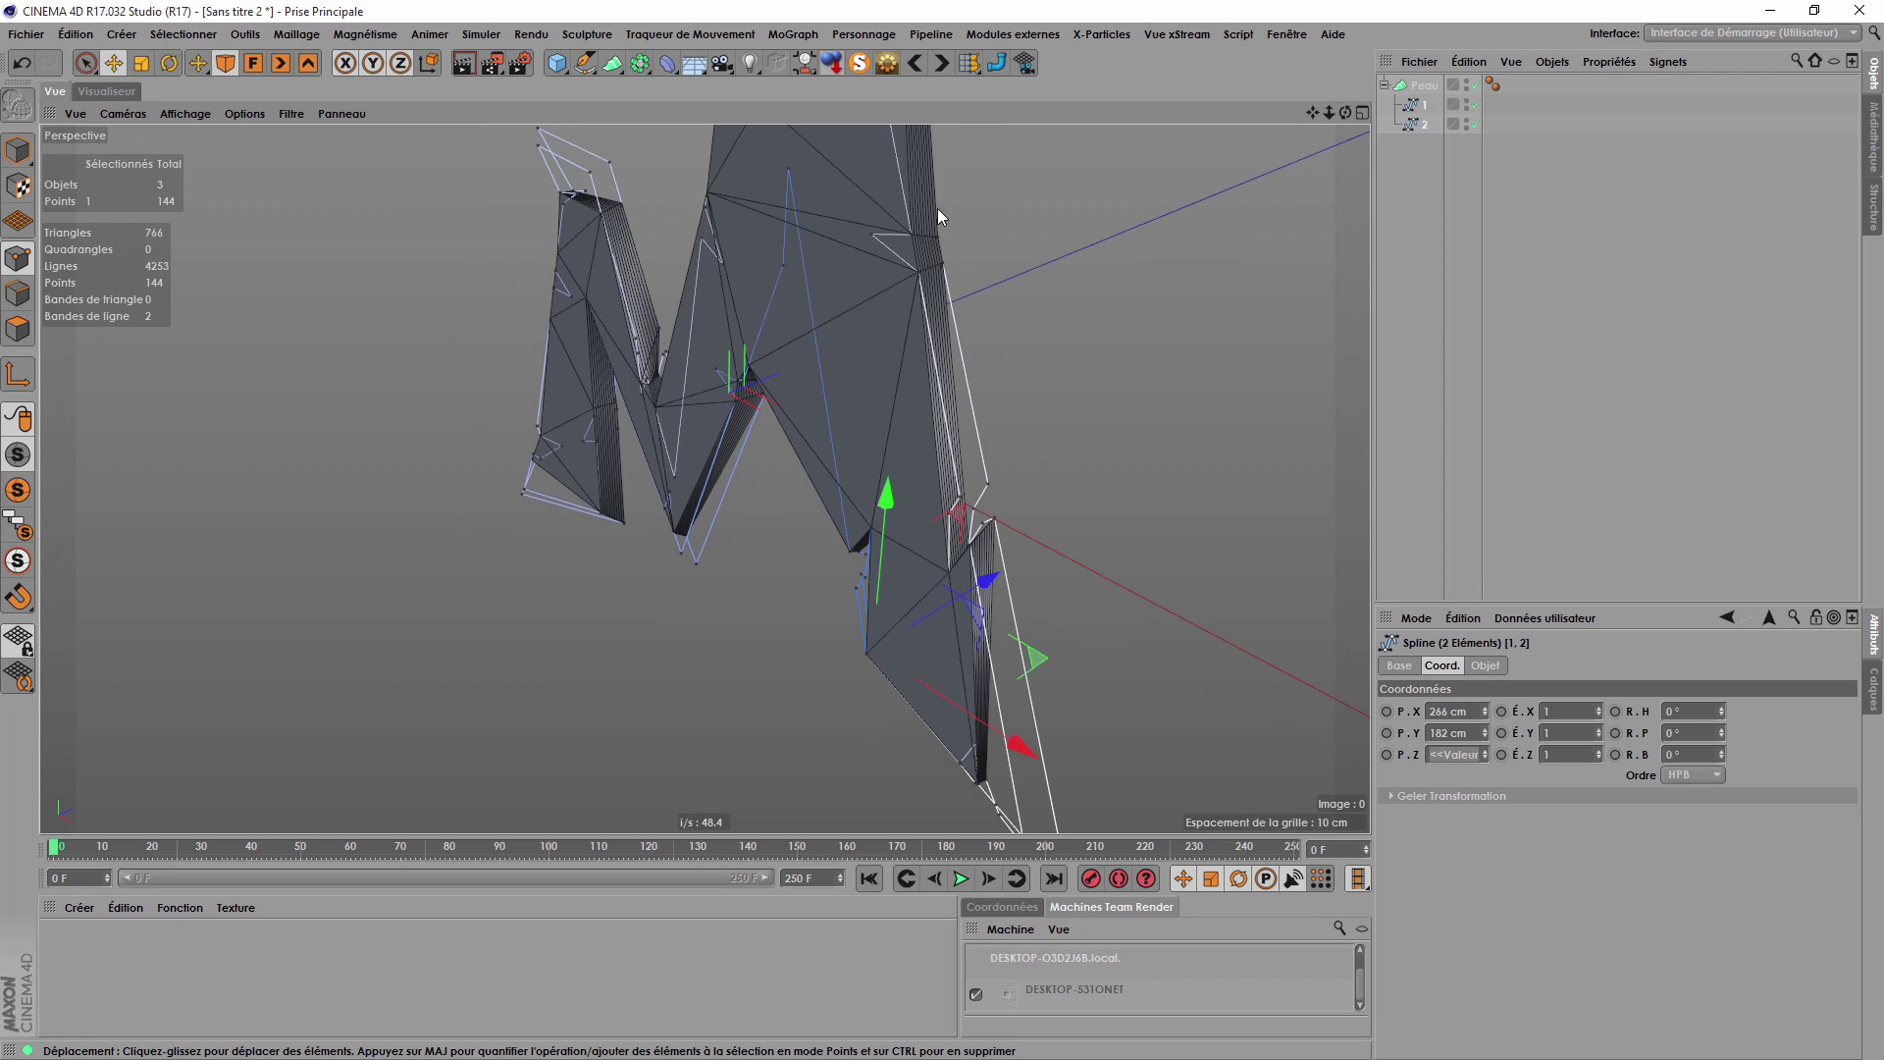
drag(1346, 113, 1498, 106)
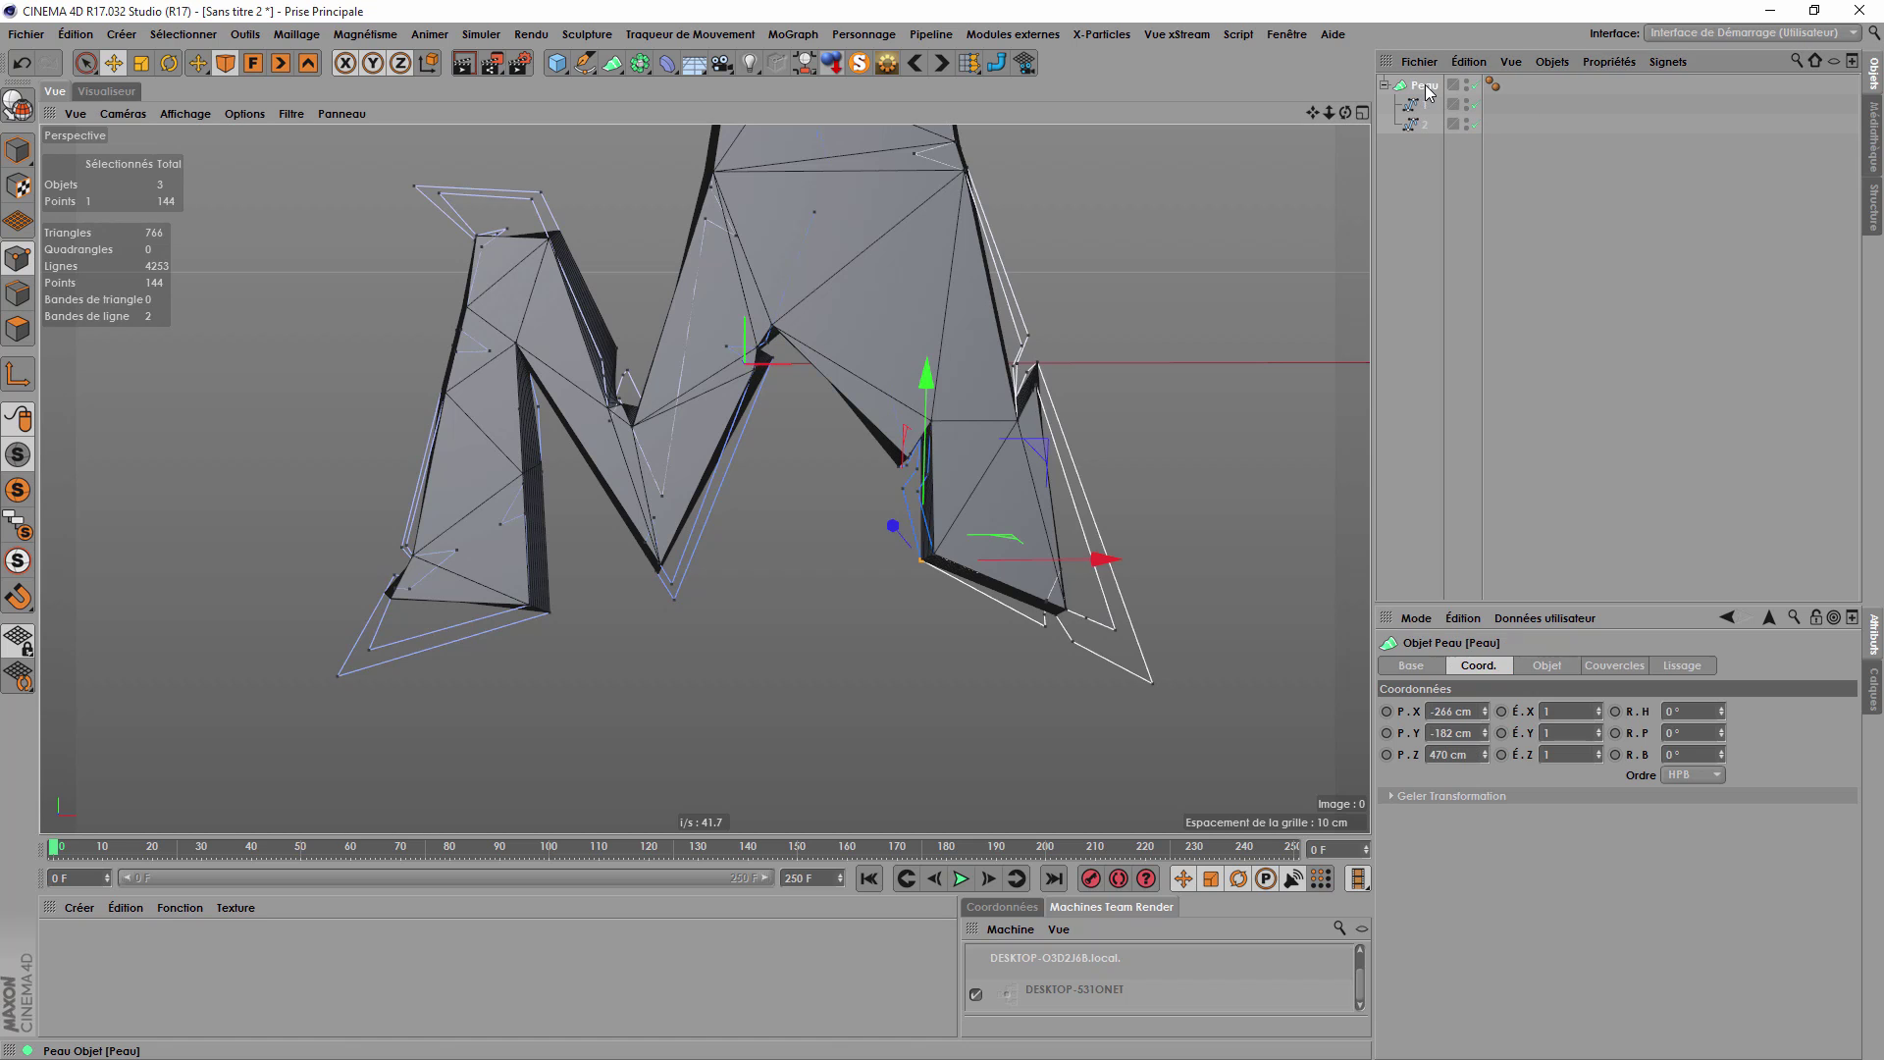
Raise the Loft's U mesh subdivision to 116 and inspect how its surface follows the M's outline.
click(1425, 86)
click(1541, 666)
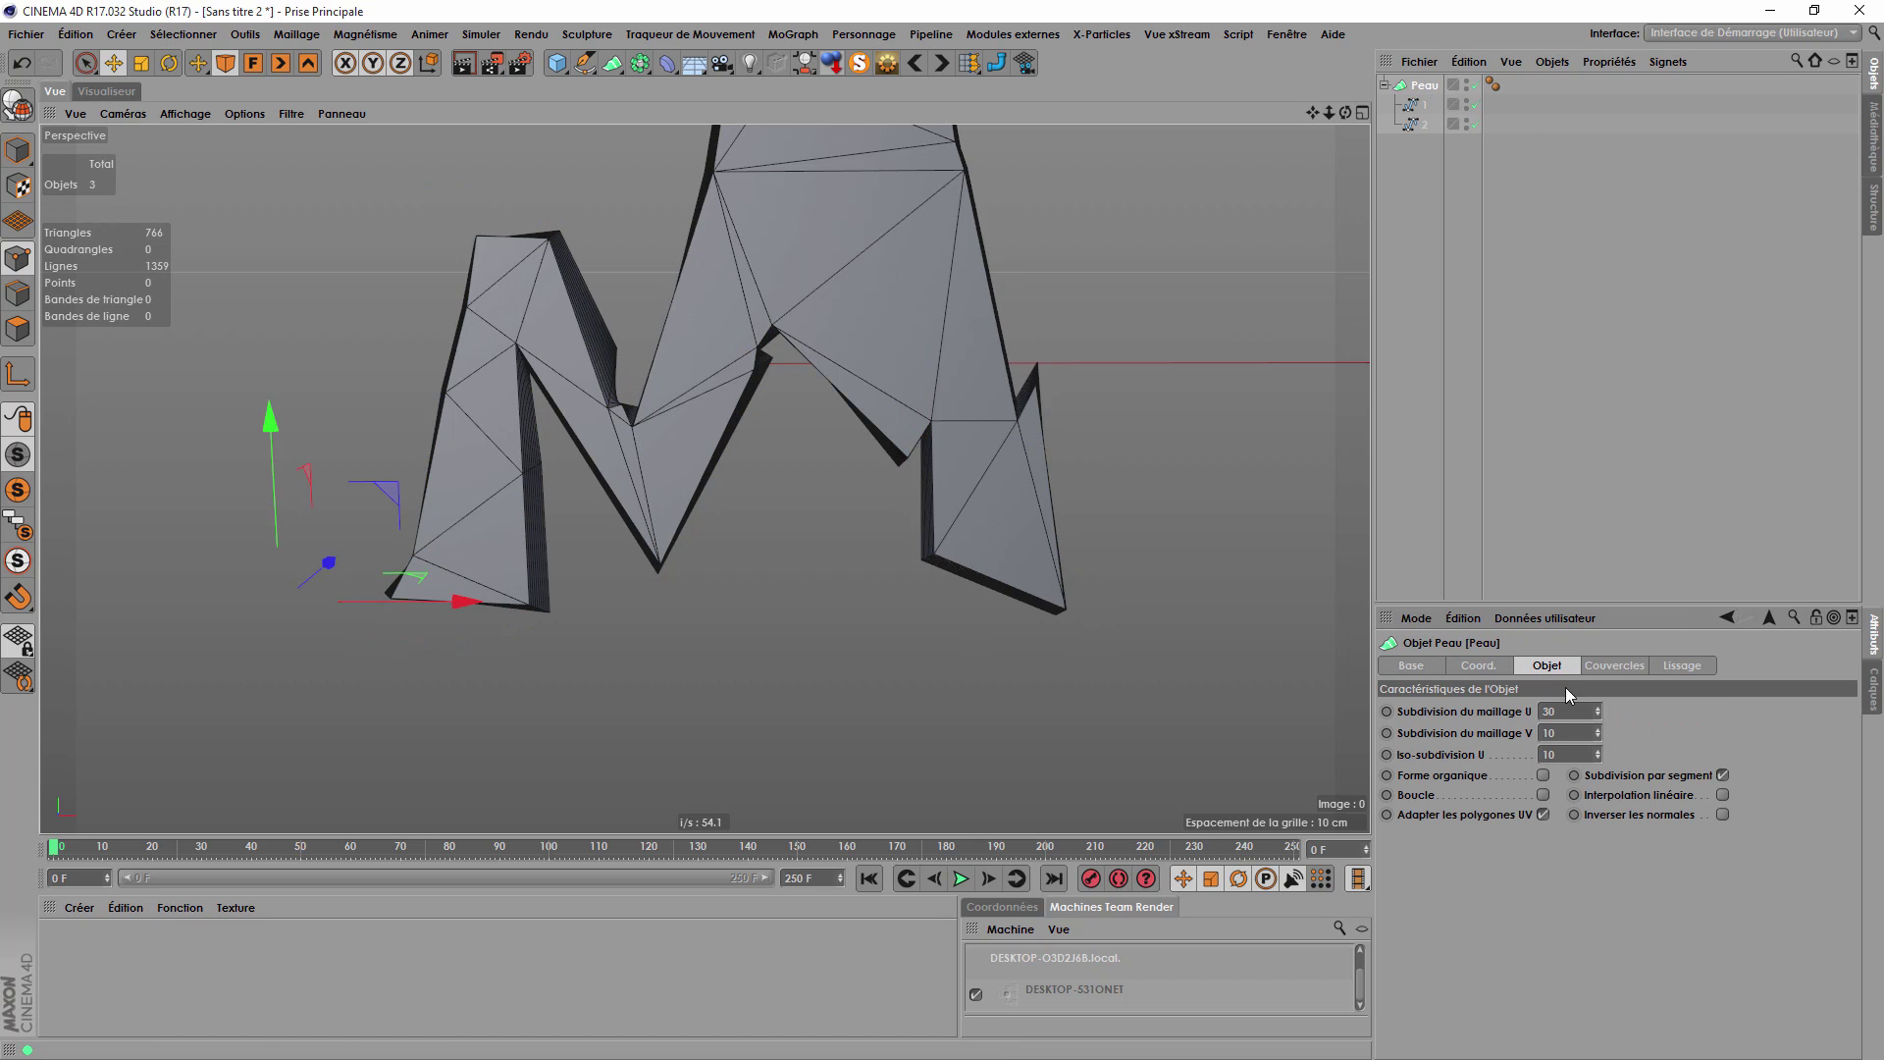
drag(1602, 712, 1601, 633)
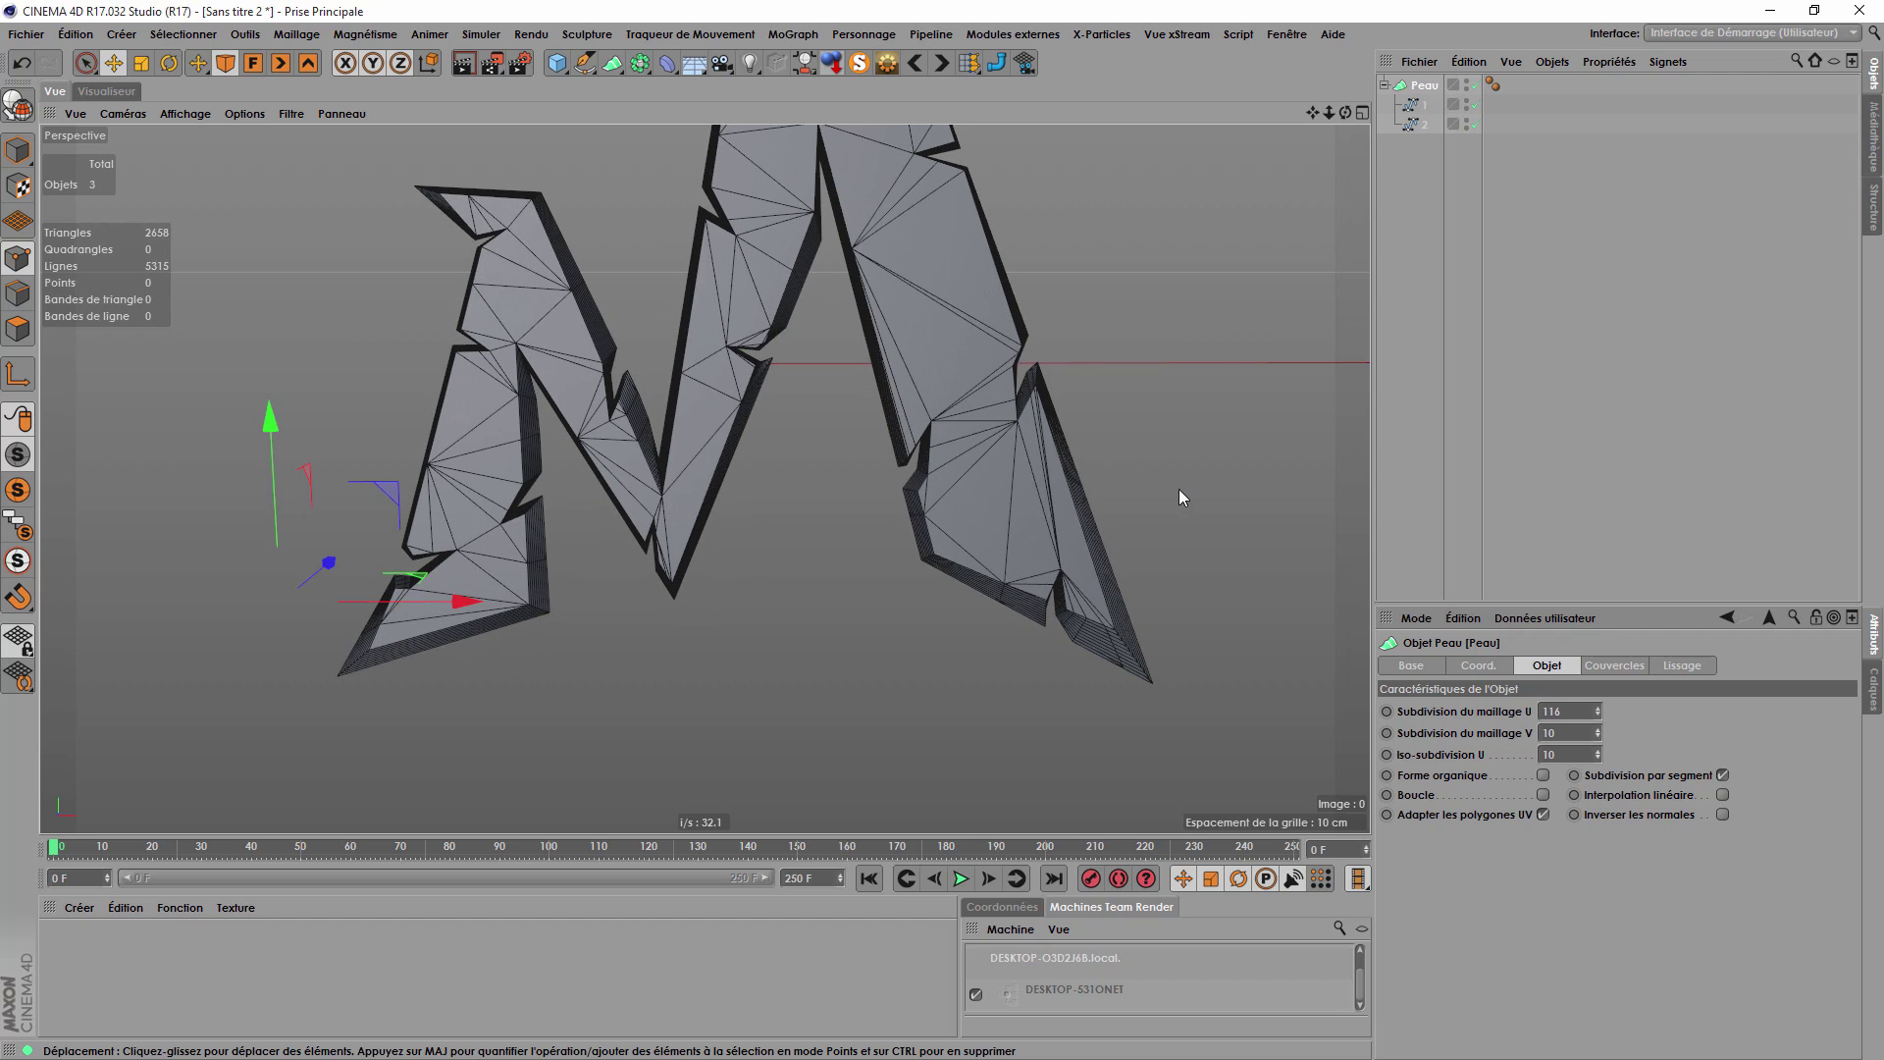
drag(1313, 113, 1182, 128)
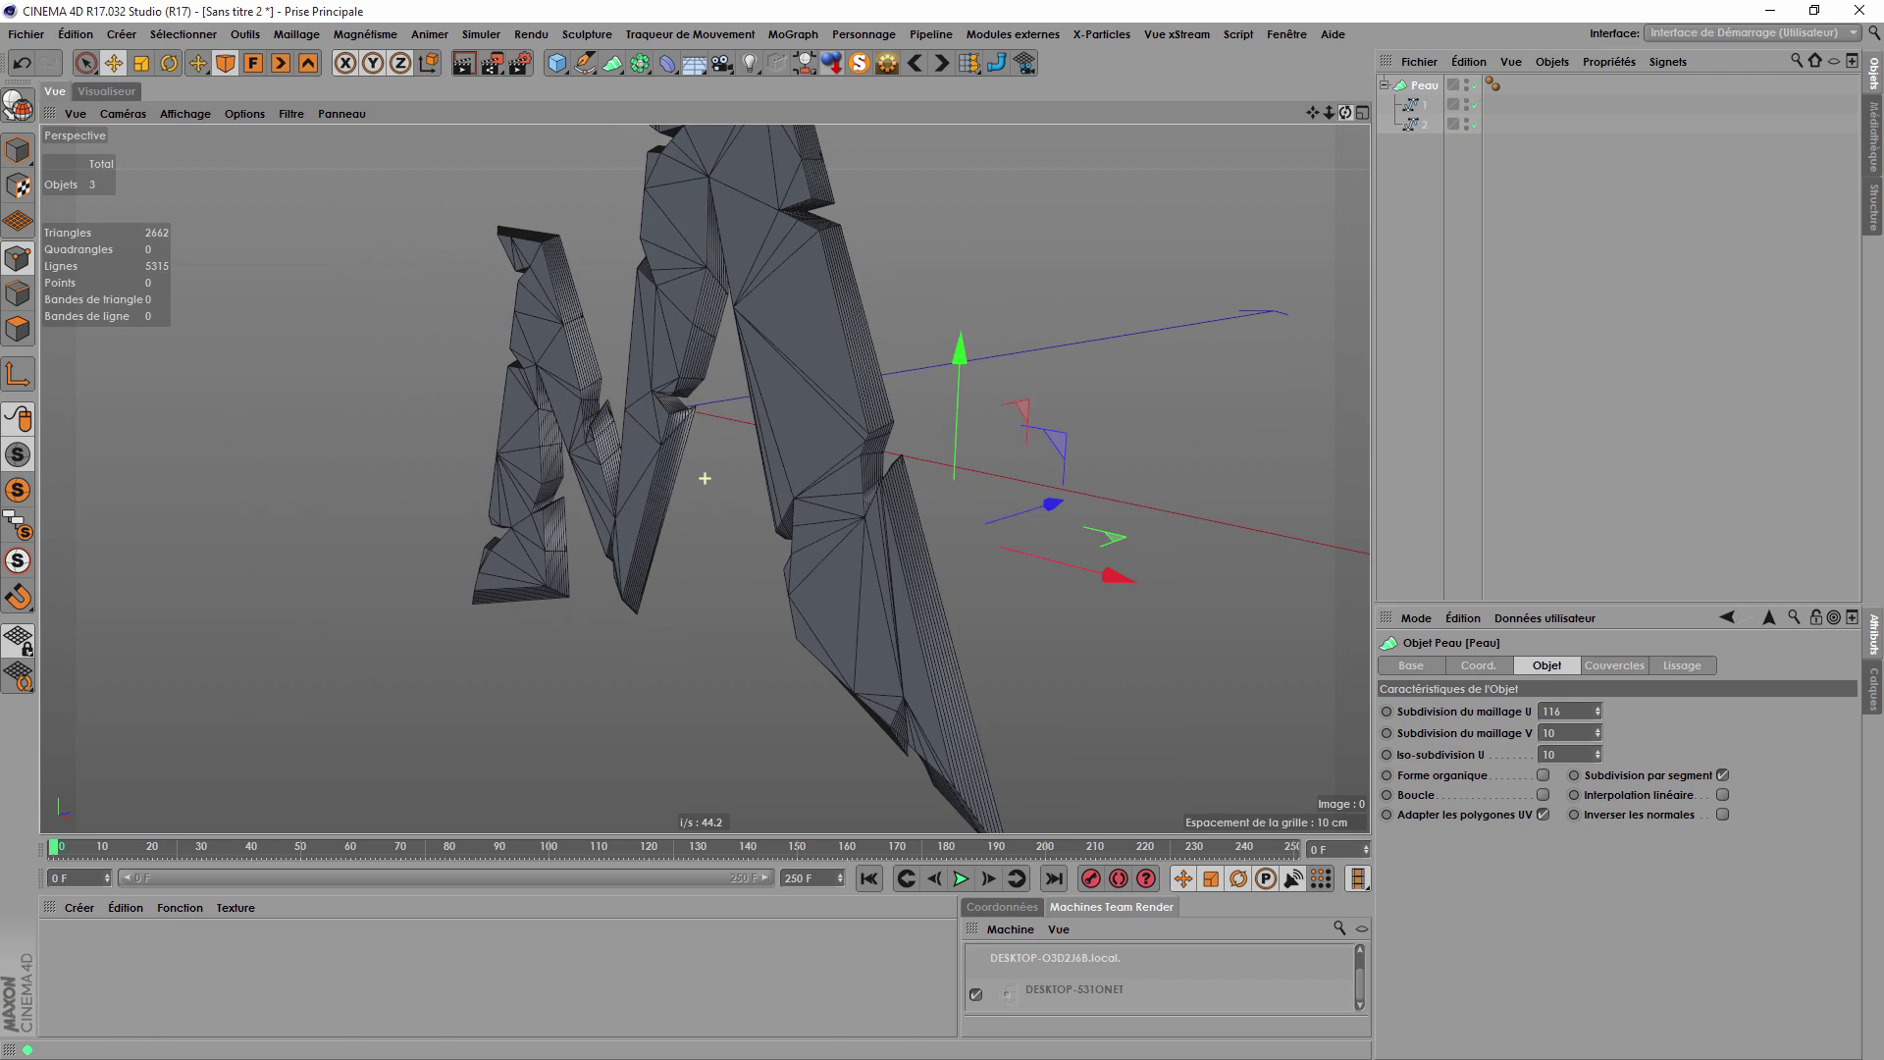
scroll(875, 748, up, 3)
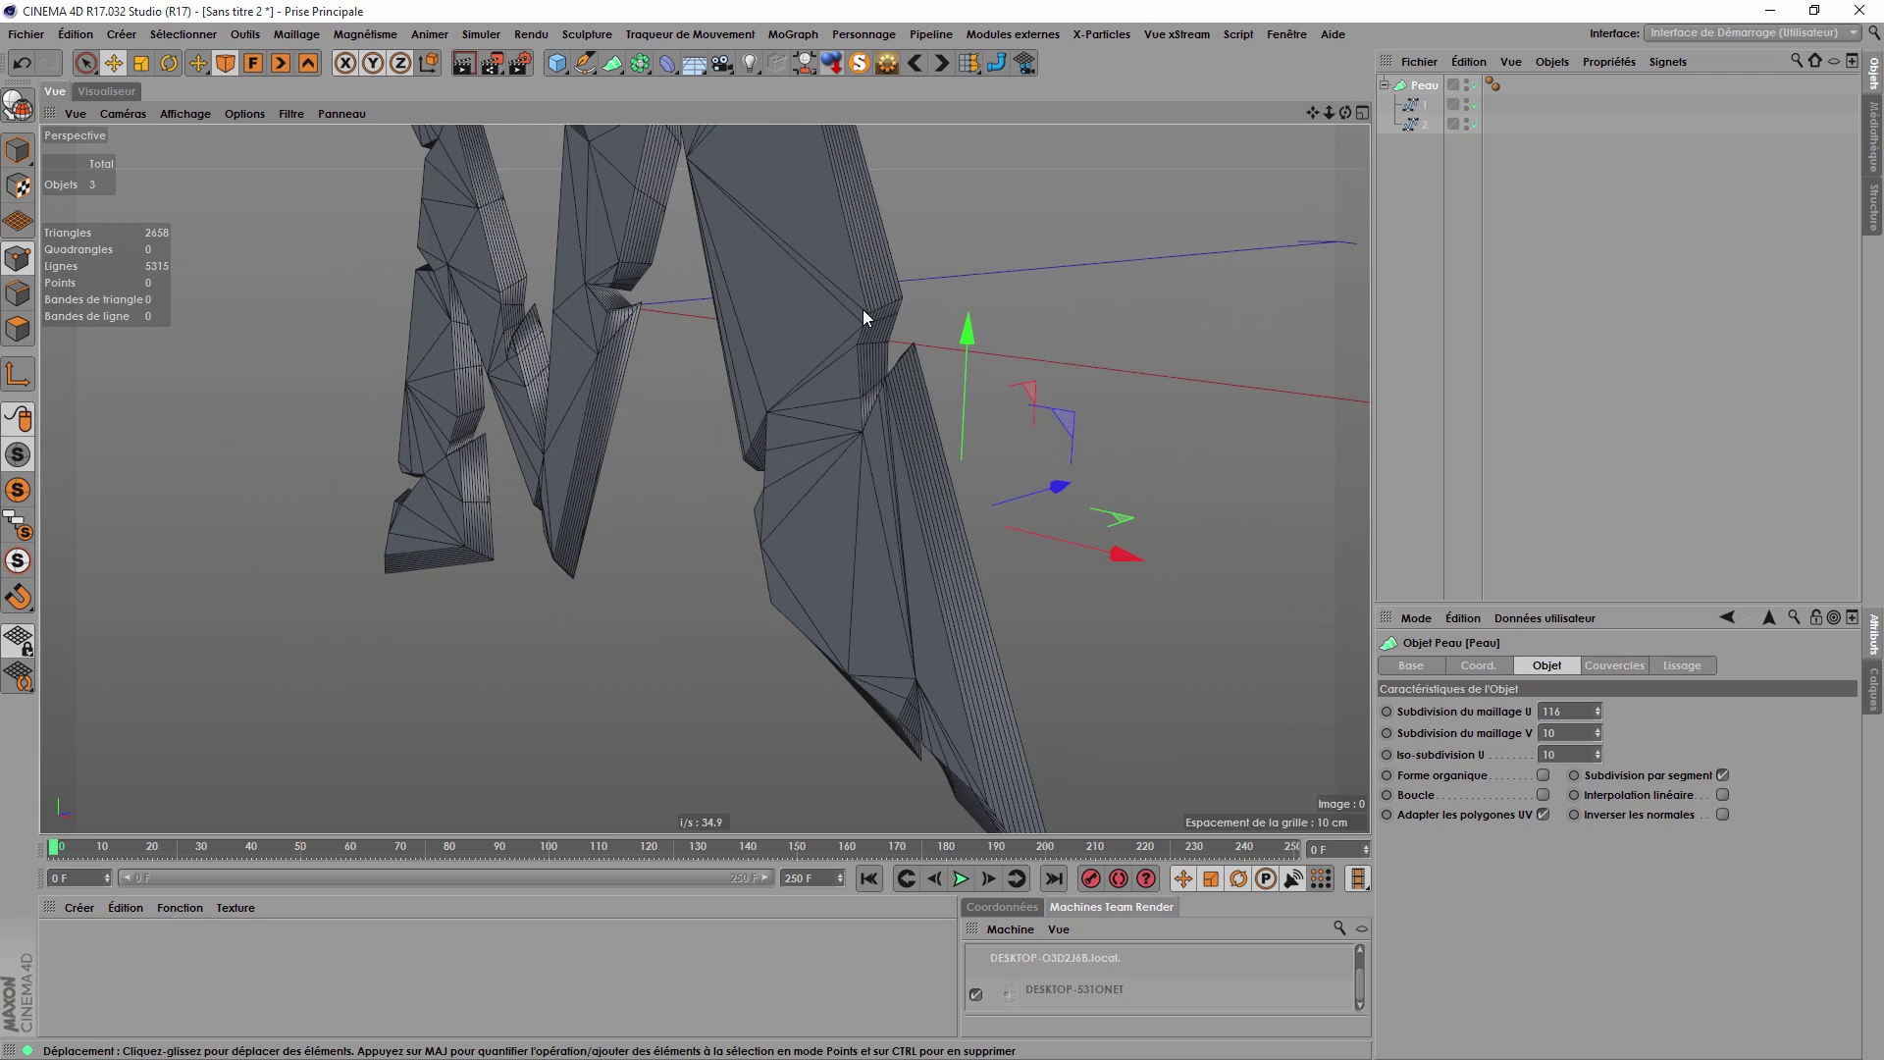
scroll(1064, 285, down, 2)
drag(1345, 113, 1413, 103)
Try a U mesh subdivision of 300 on the Loft, and settle on 150.
drag(1571, 712, 1319, 711)
text(300)
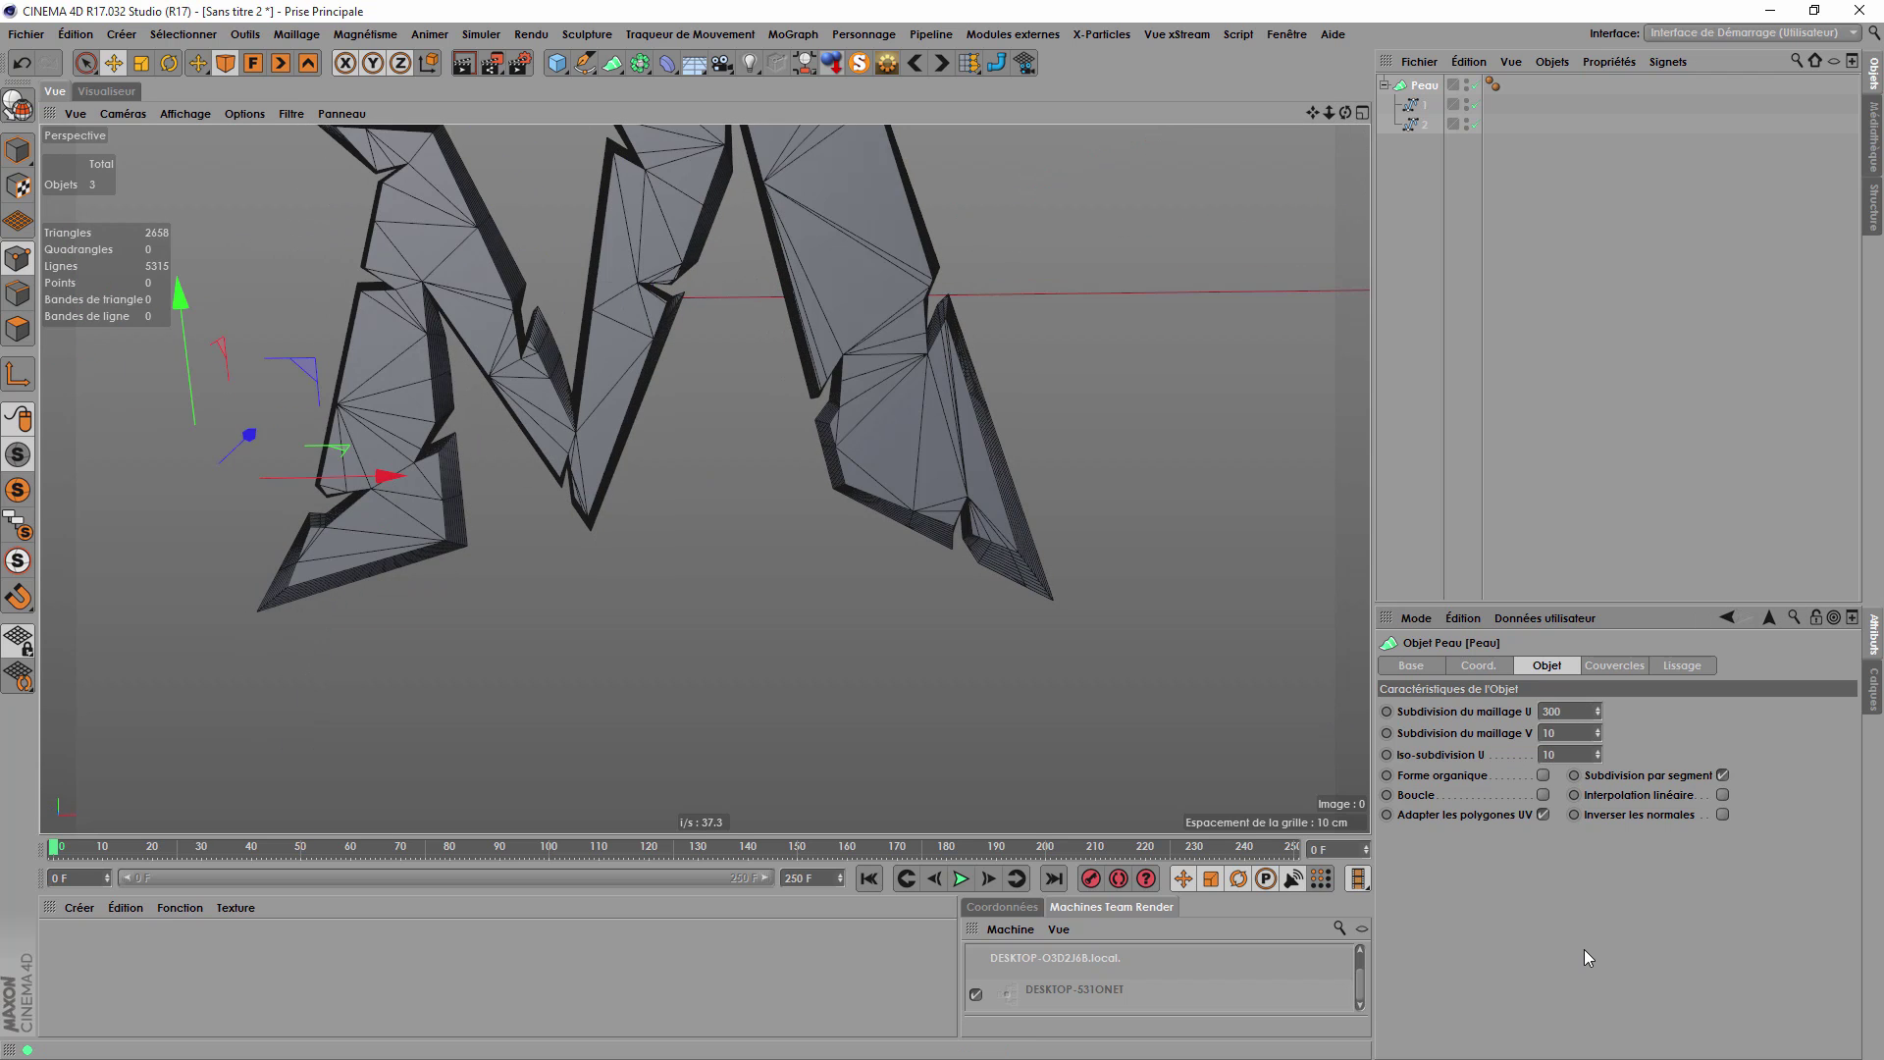
key(Return)
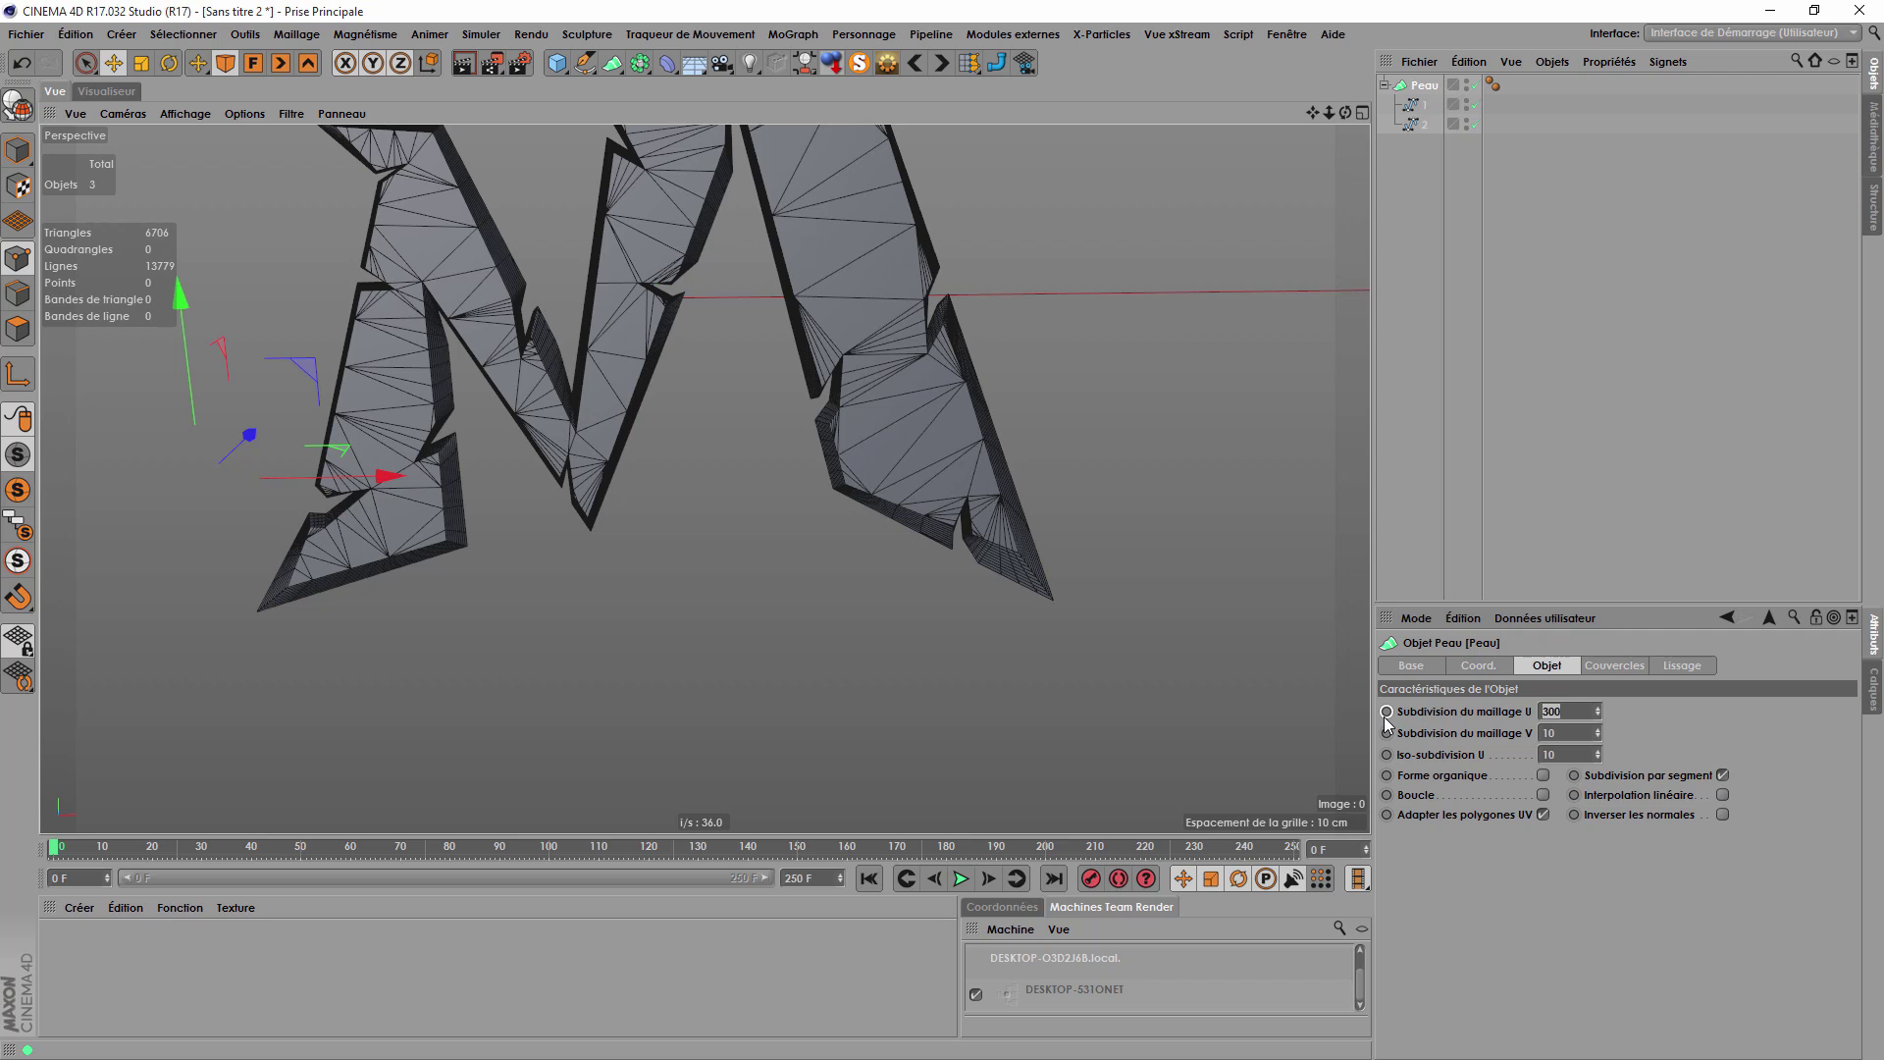
click(1506, 905)
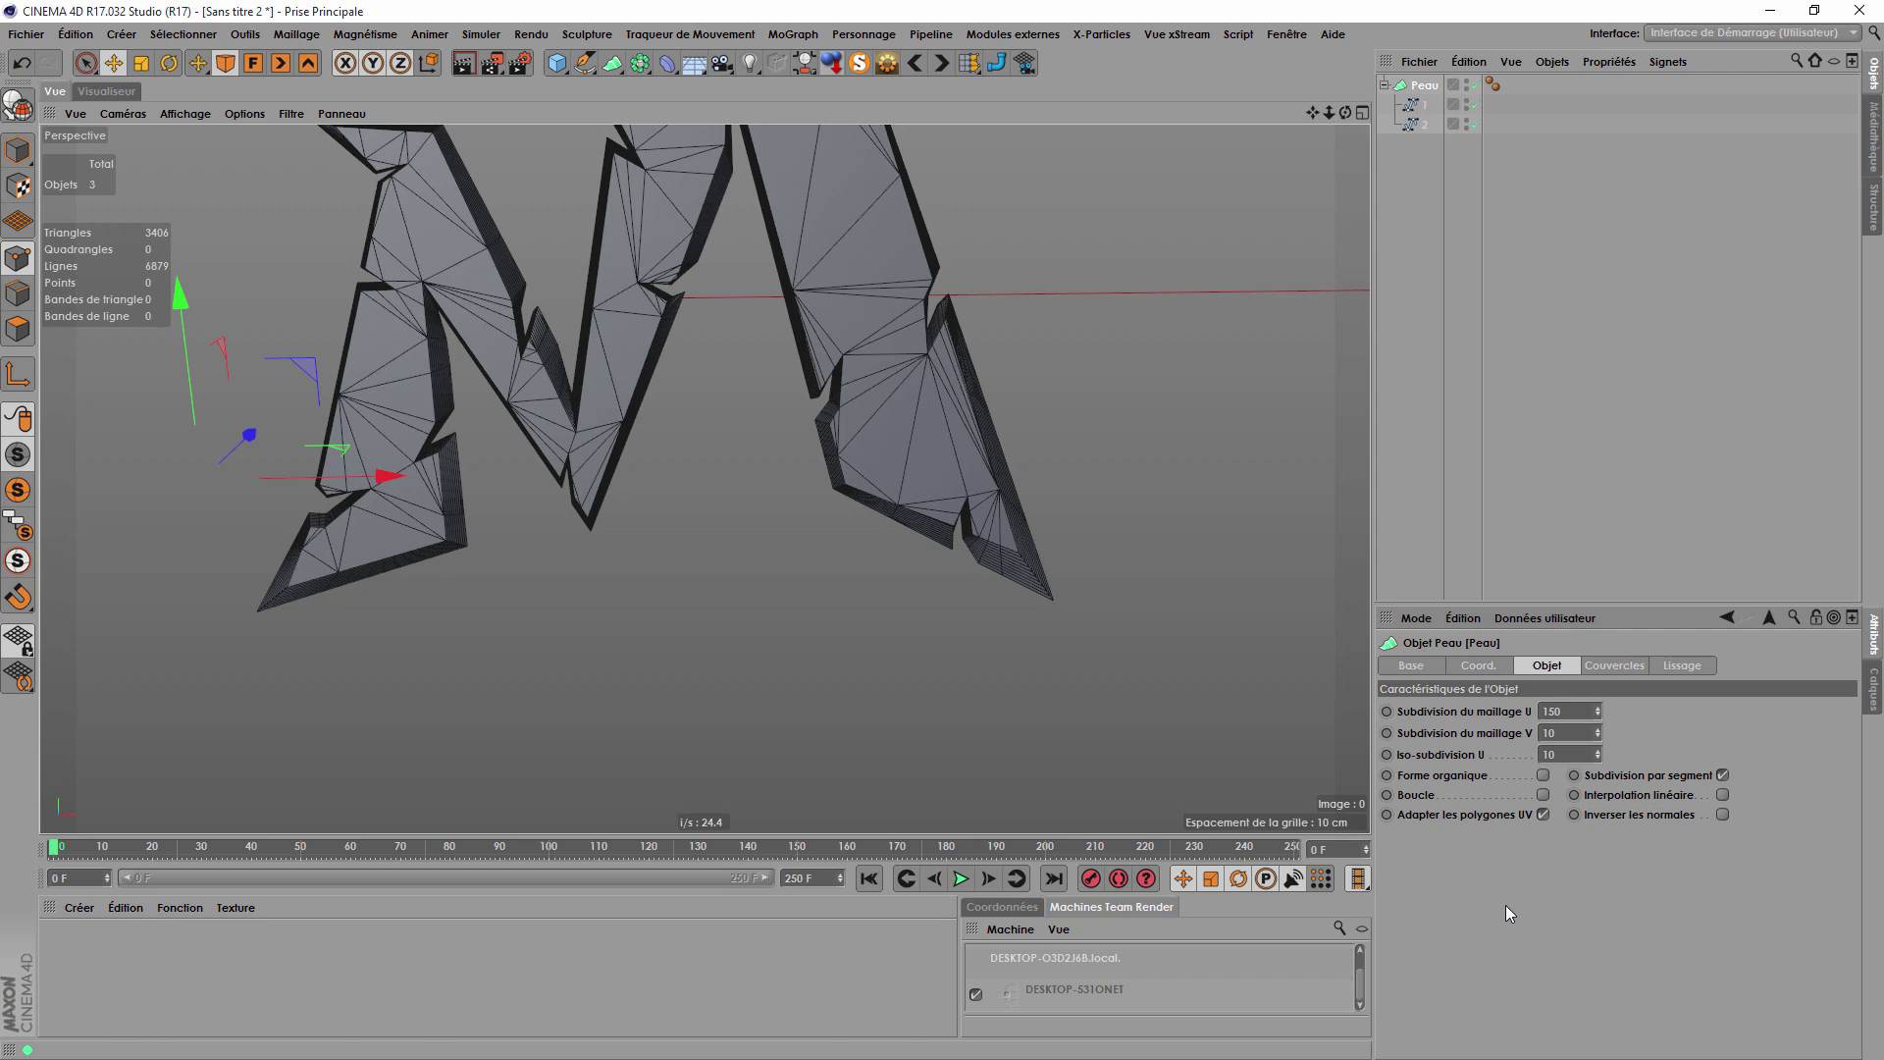
Reduce the Loft's V mesh subdivision to 2 and inspect the M's side walls and front face.
scroll(921, 756, down, 1)
drag(1345, 112, 956, 677)
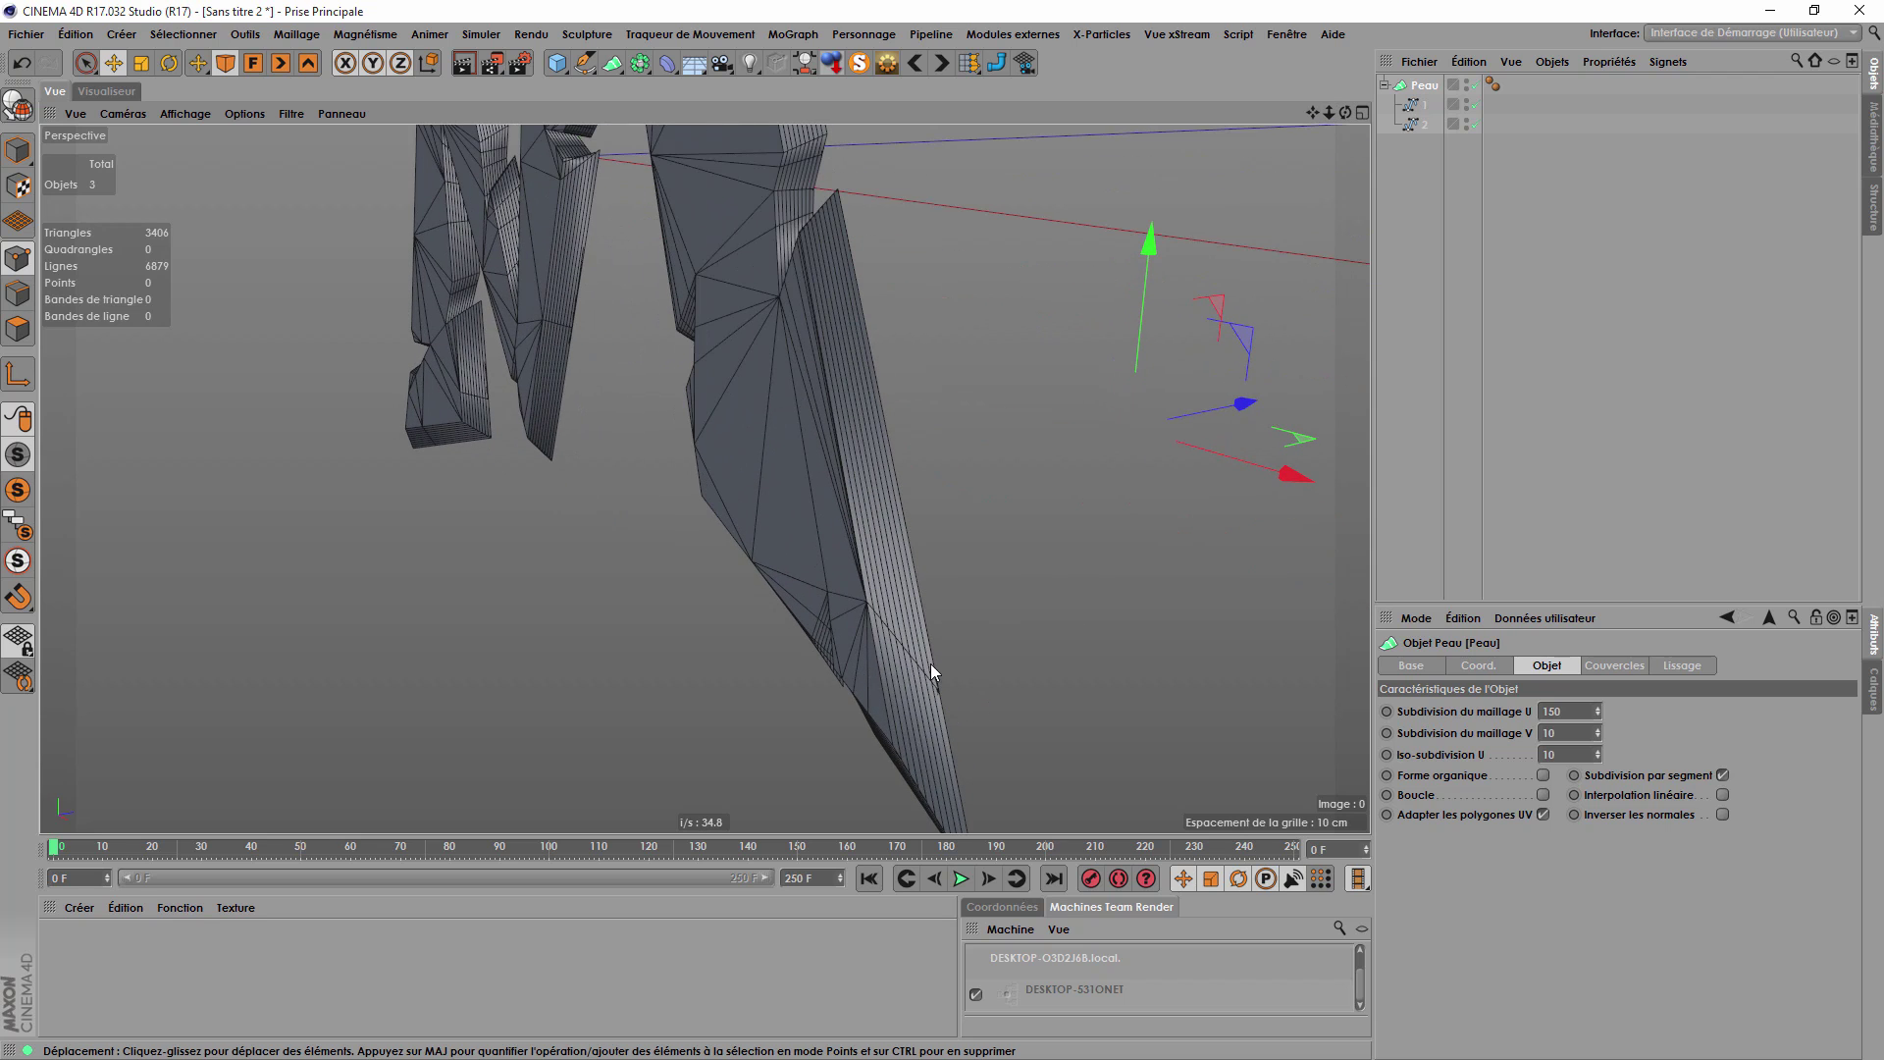
drag(1598, 736, 1599, 785)
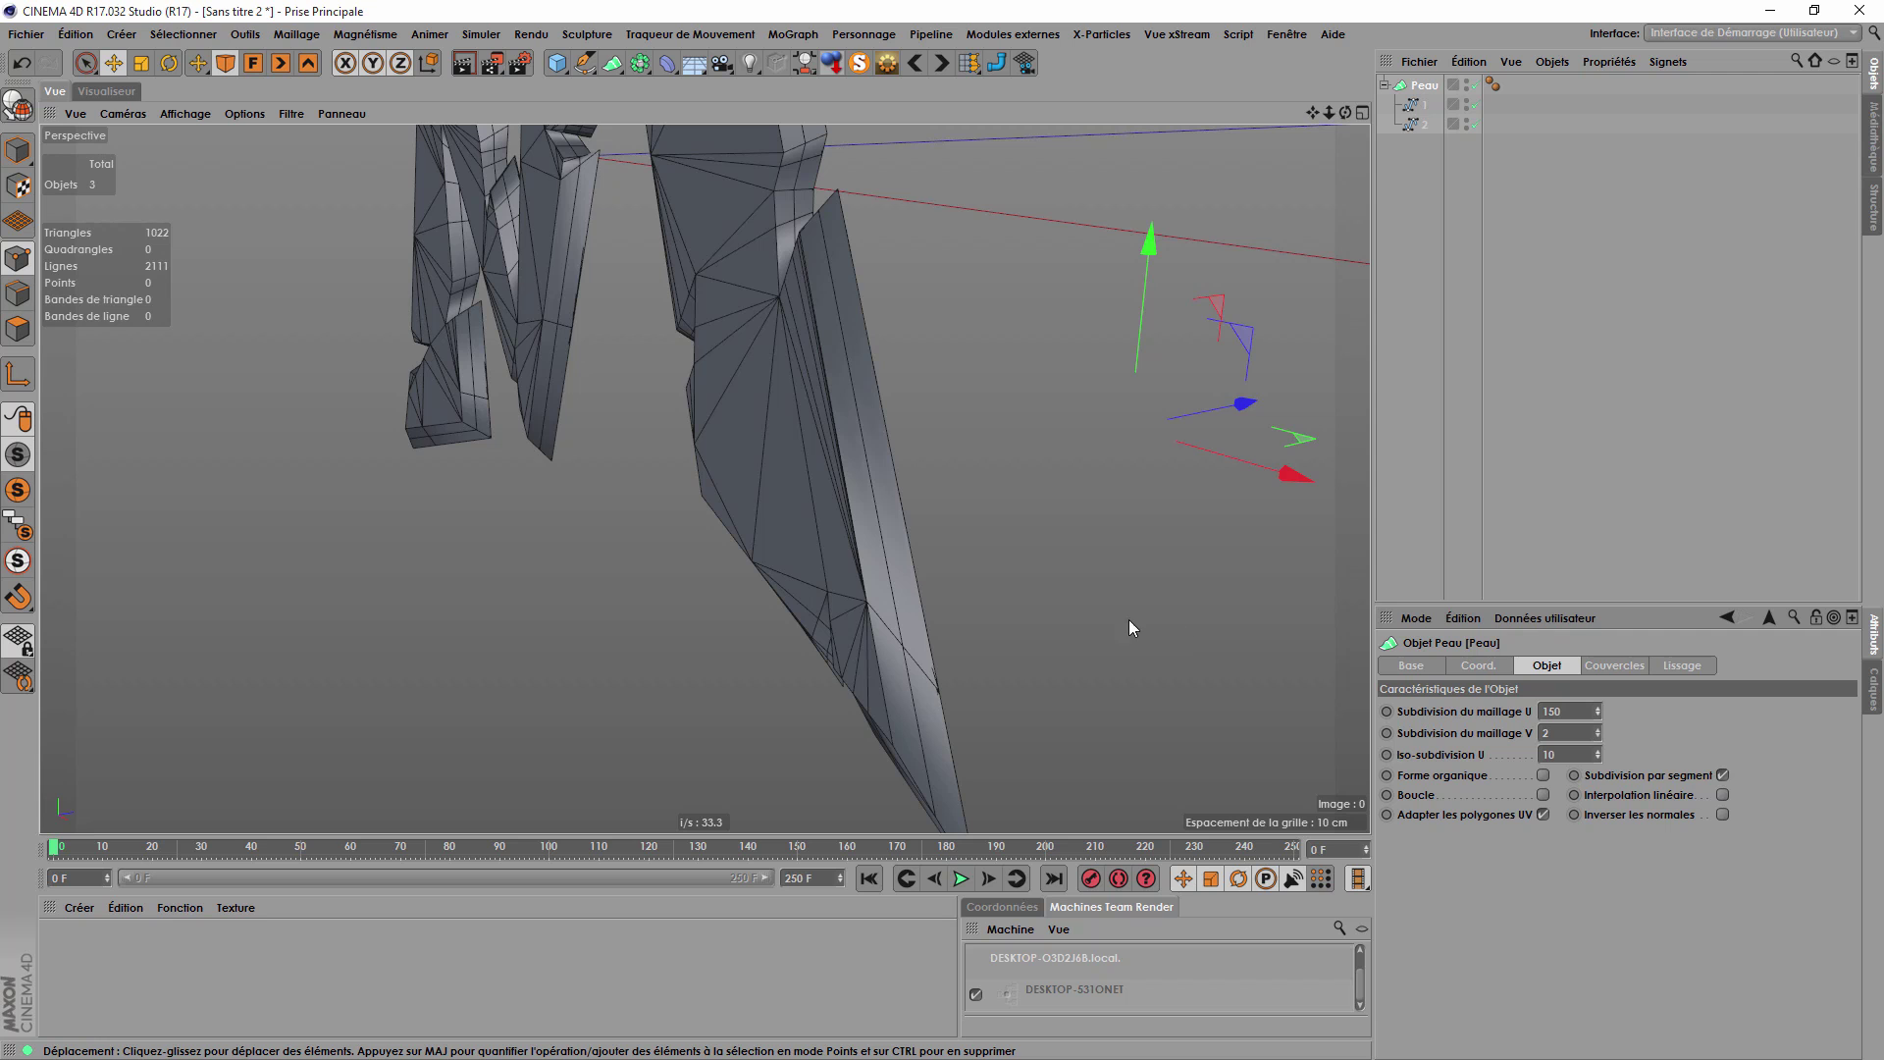
scroll(1129, 621, down, 1)
scroll(1080, 462, down, 4)
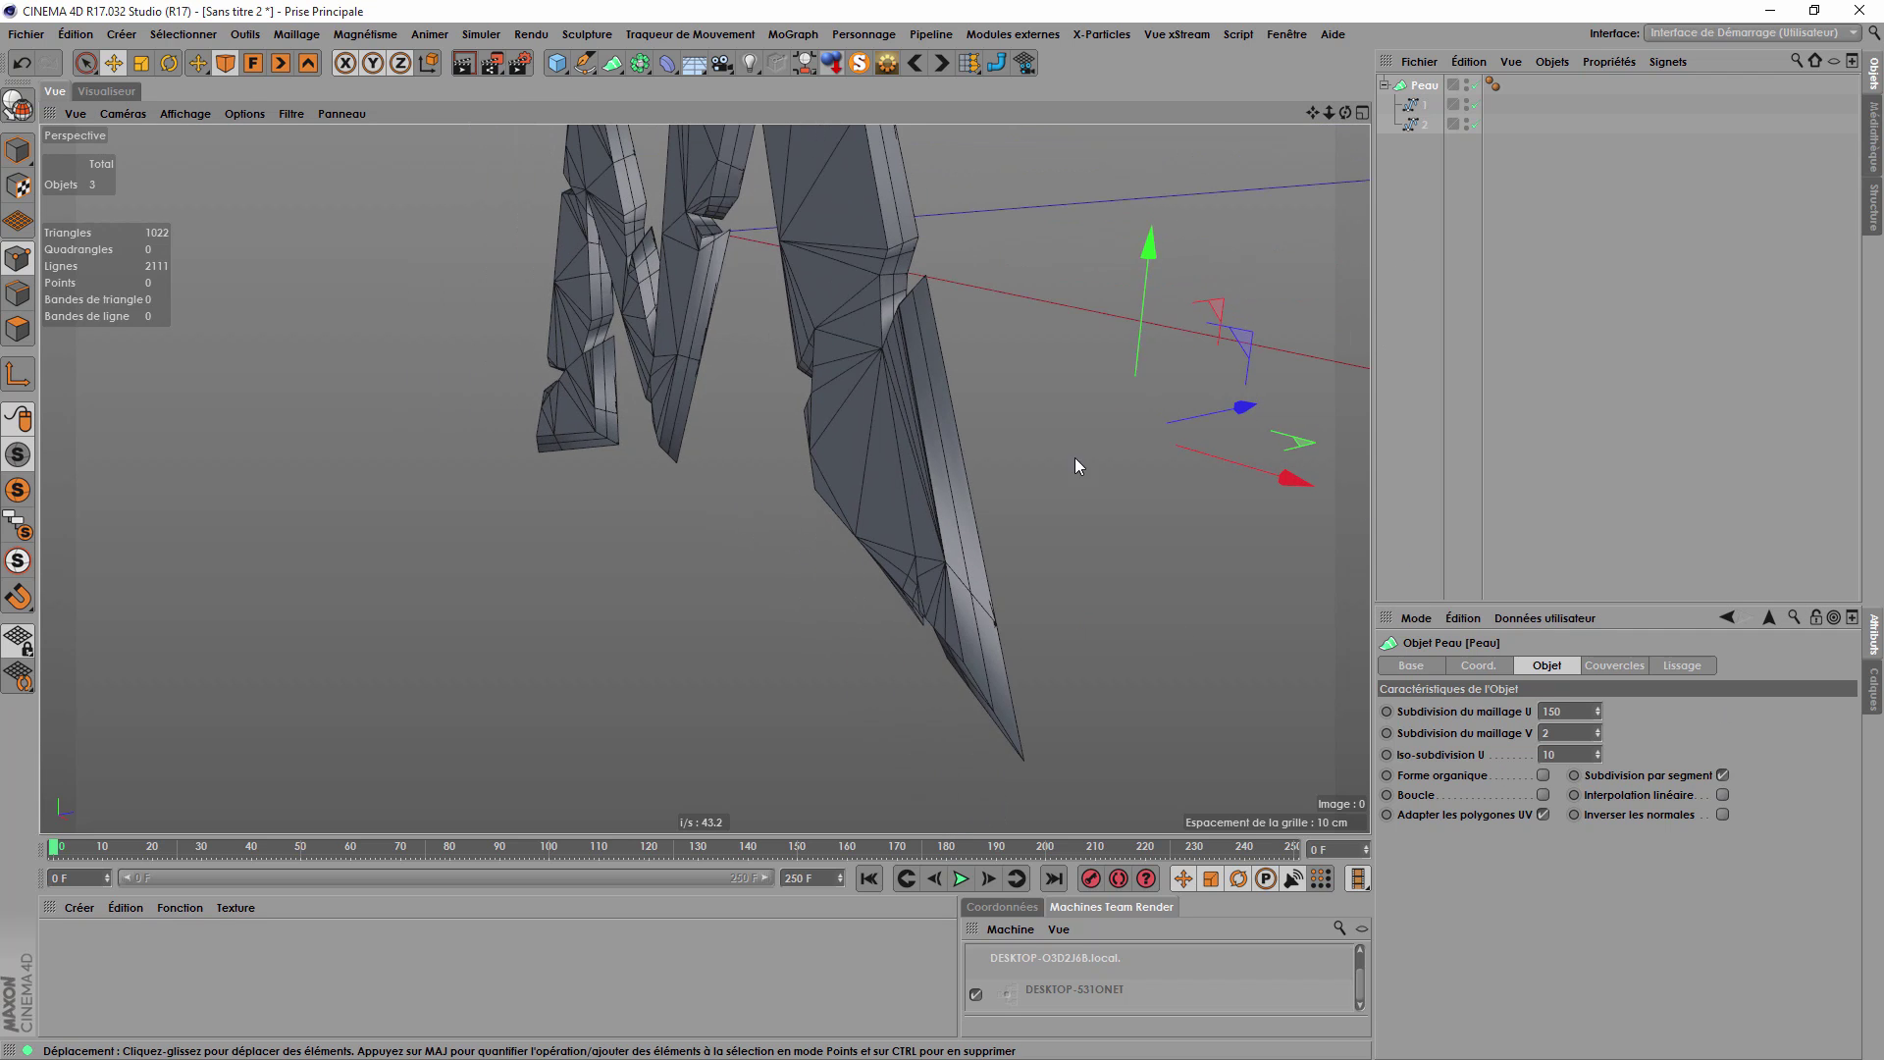
drag(1344, 112, 1484, 71)
scroll(1082, 470, down, 2)
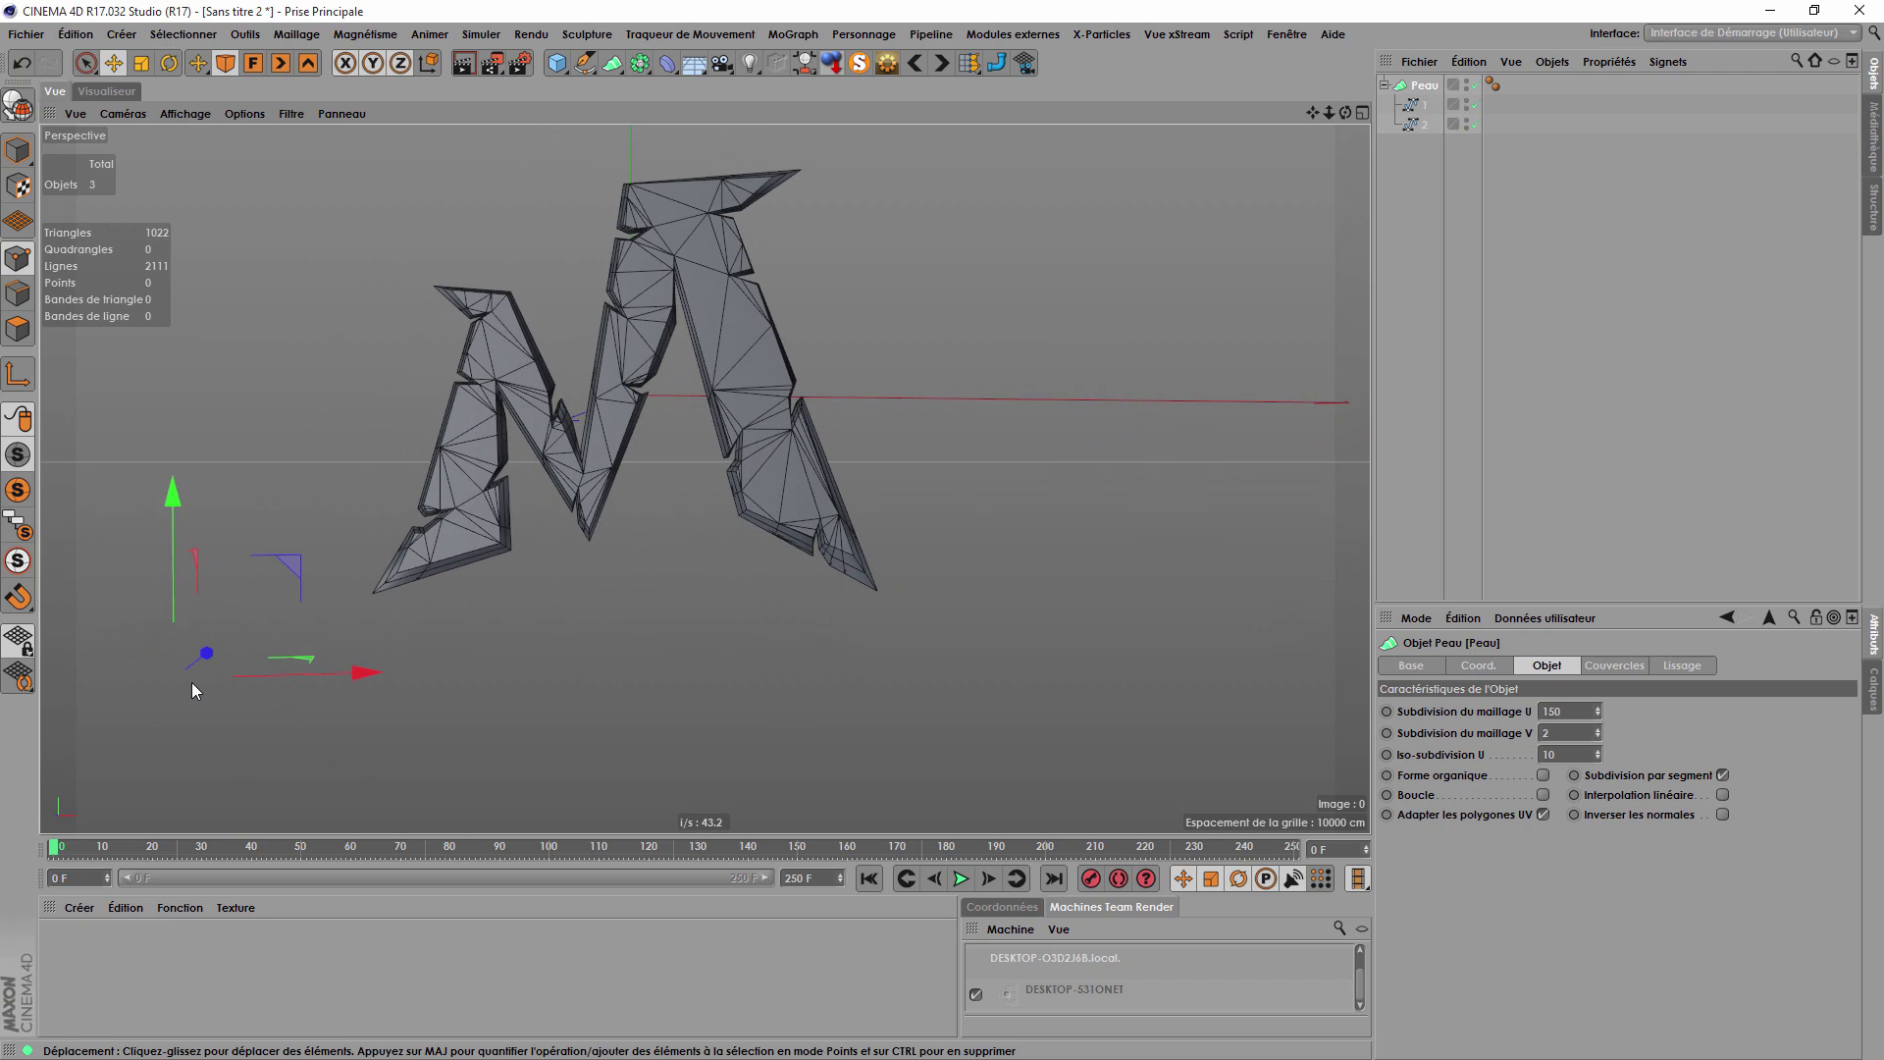
scroll(636, 374, up, 2)
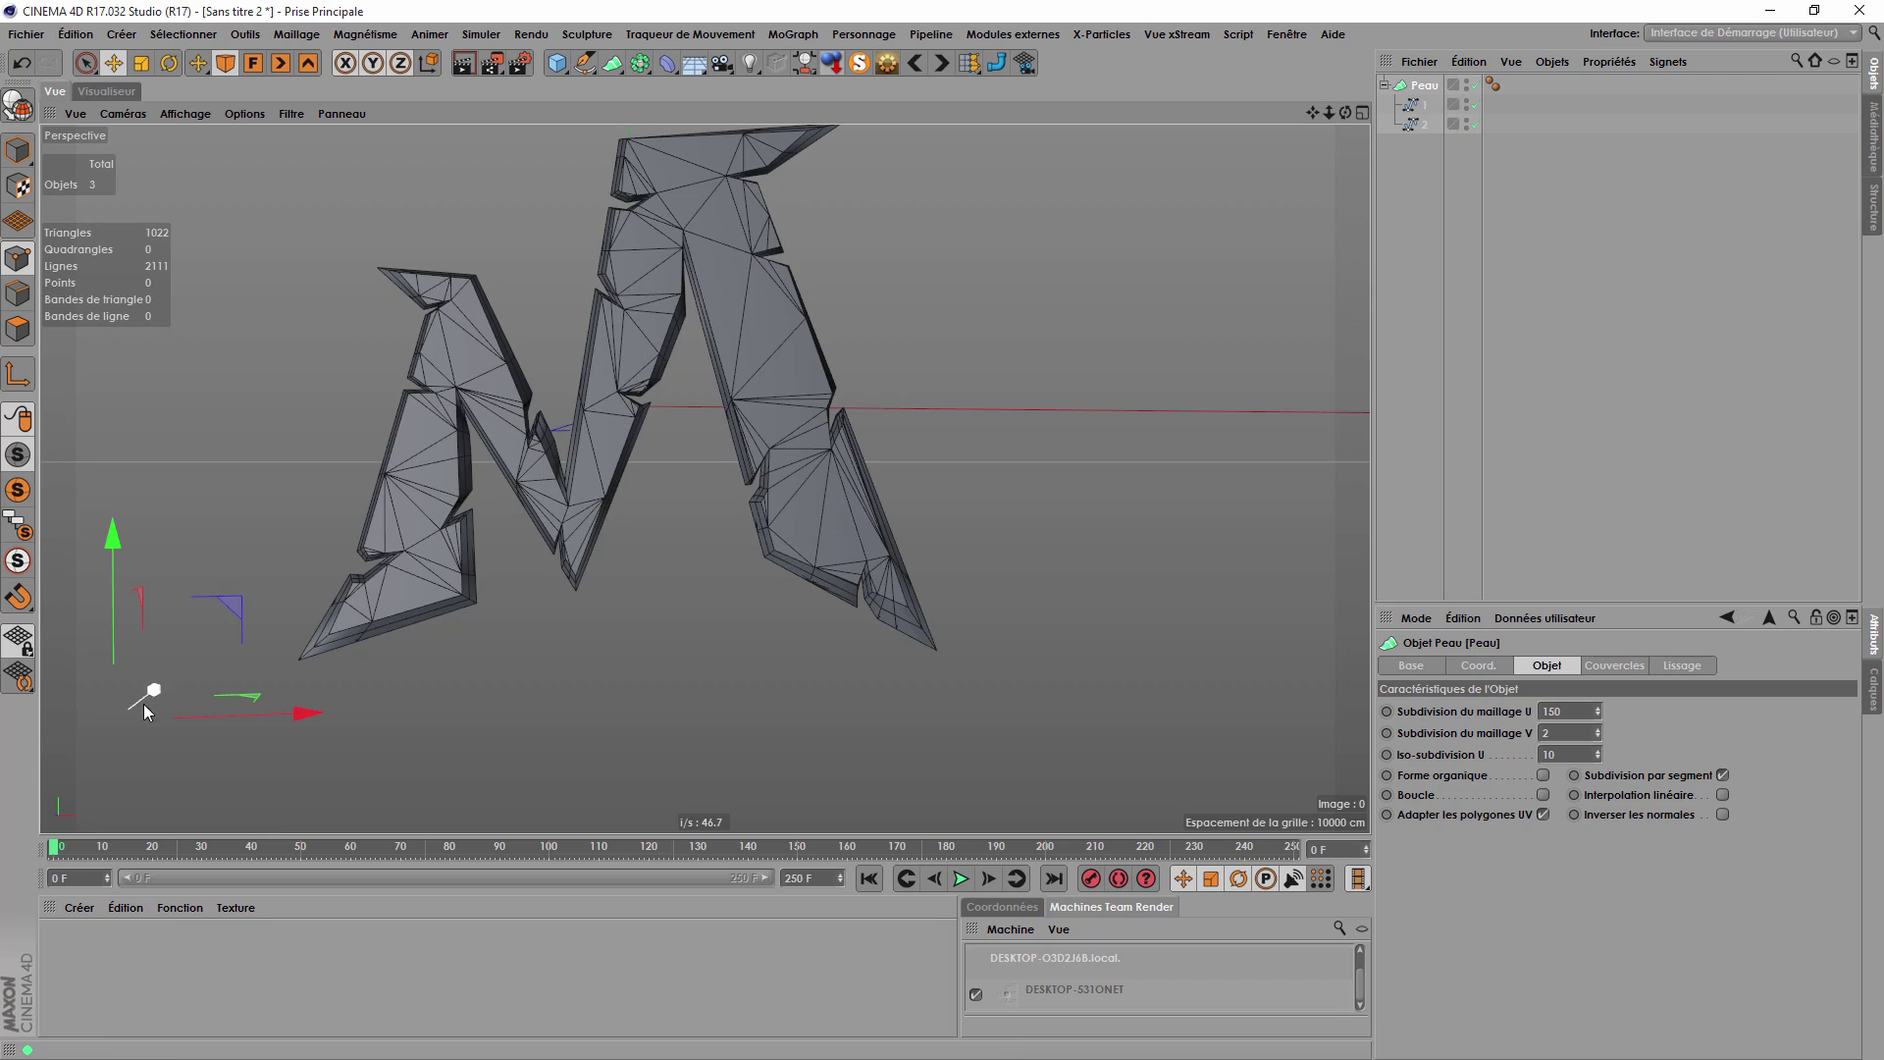
scroll(633, 377, up, 4)
scroll(744, 514, down, 2)
Deselect all objects, return to Model mode and inspect the whole M at an angle.
drag(1404, 222, 1443, 94)
click(1496, 273)
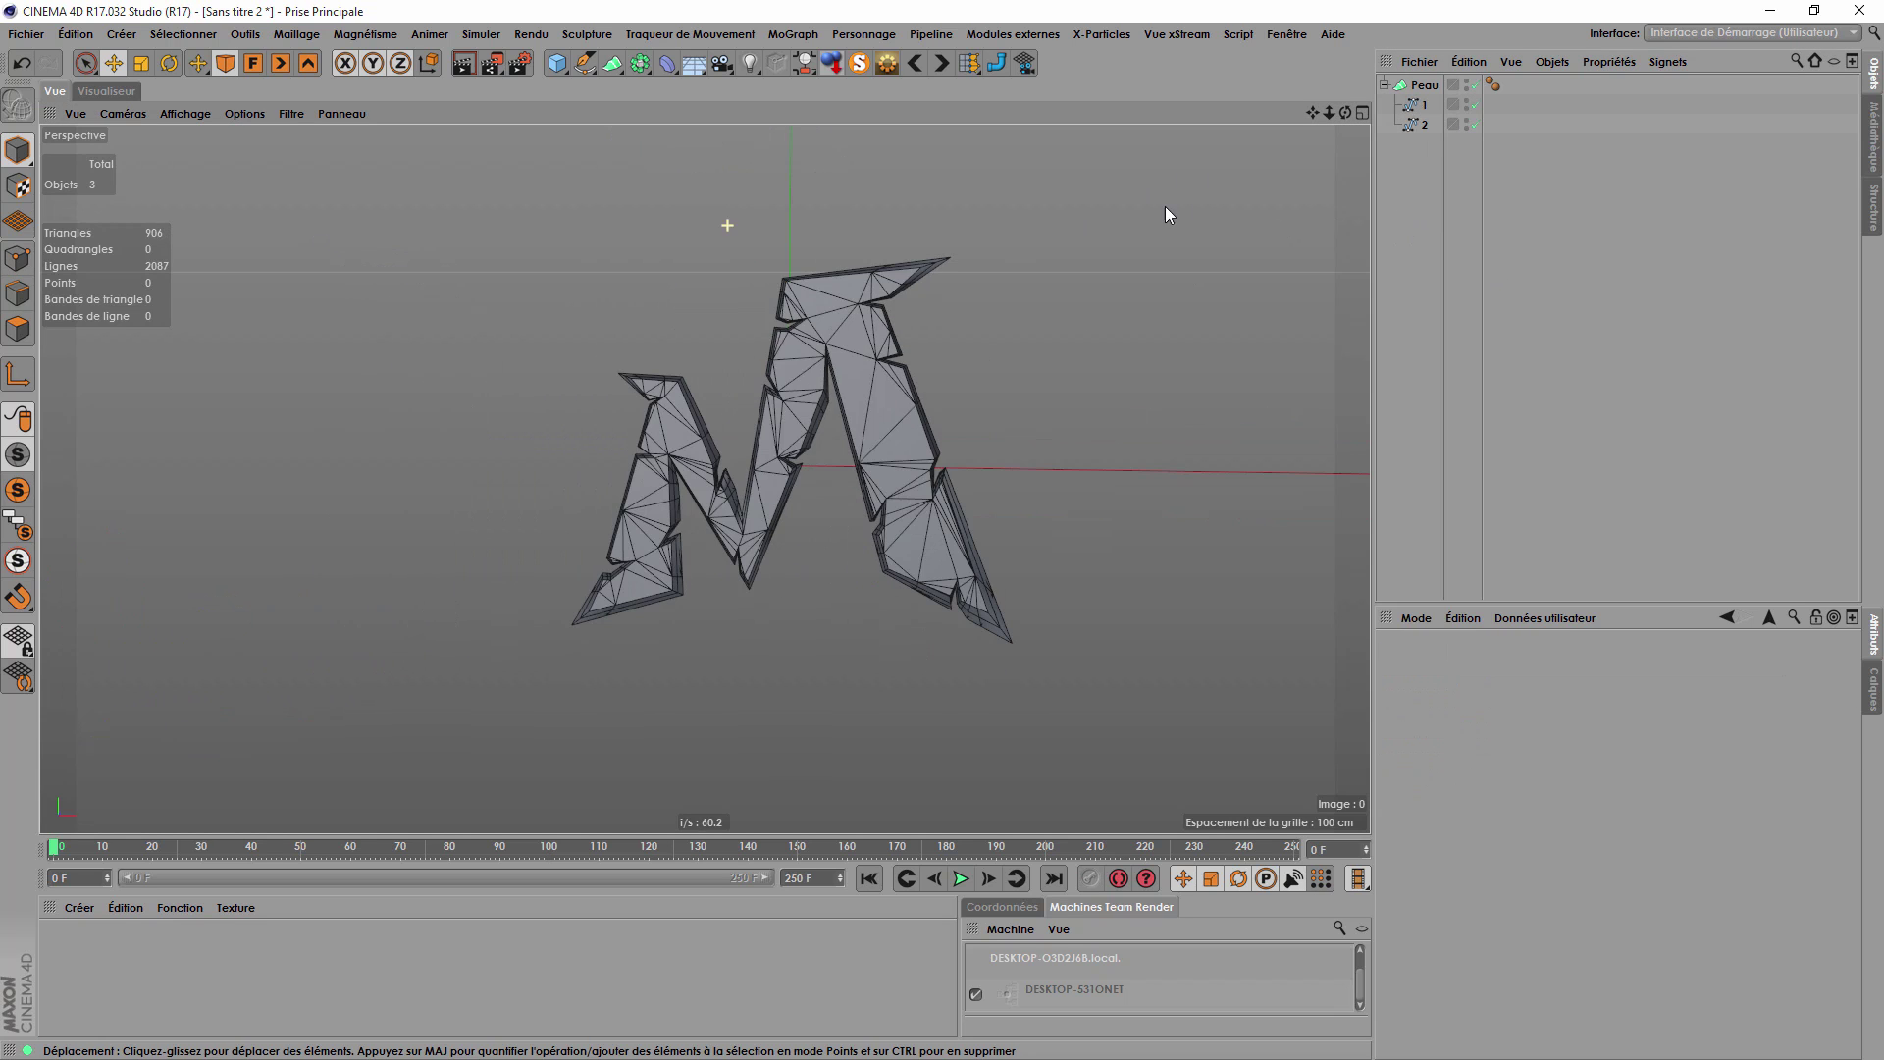
scroll(909, 530, up, 4)
drag(1345, 114, 1551, 168)
scroll(1018, 307, up, 3)
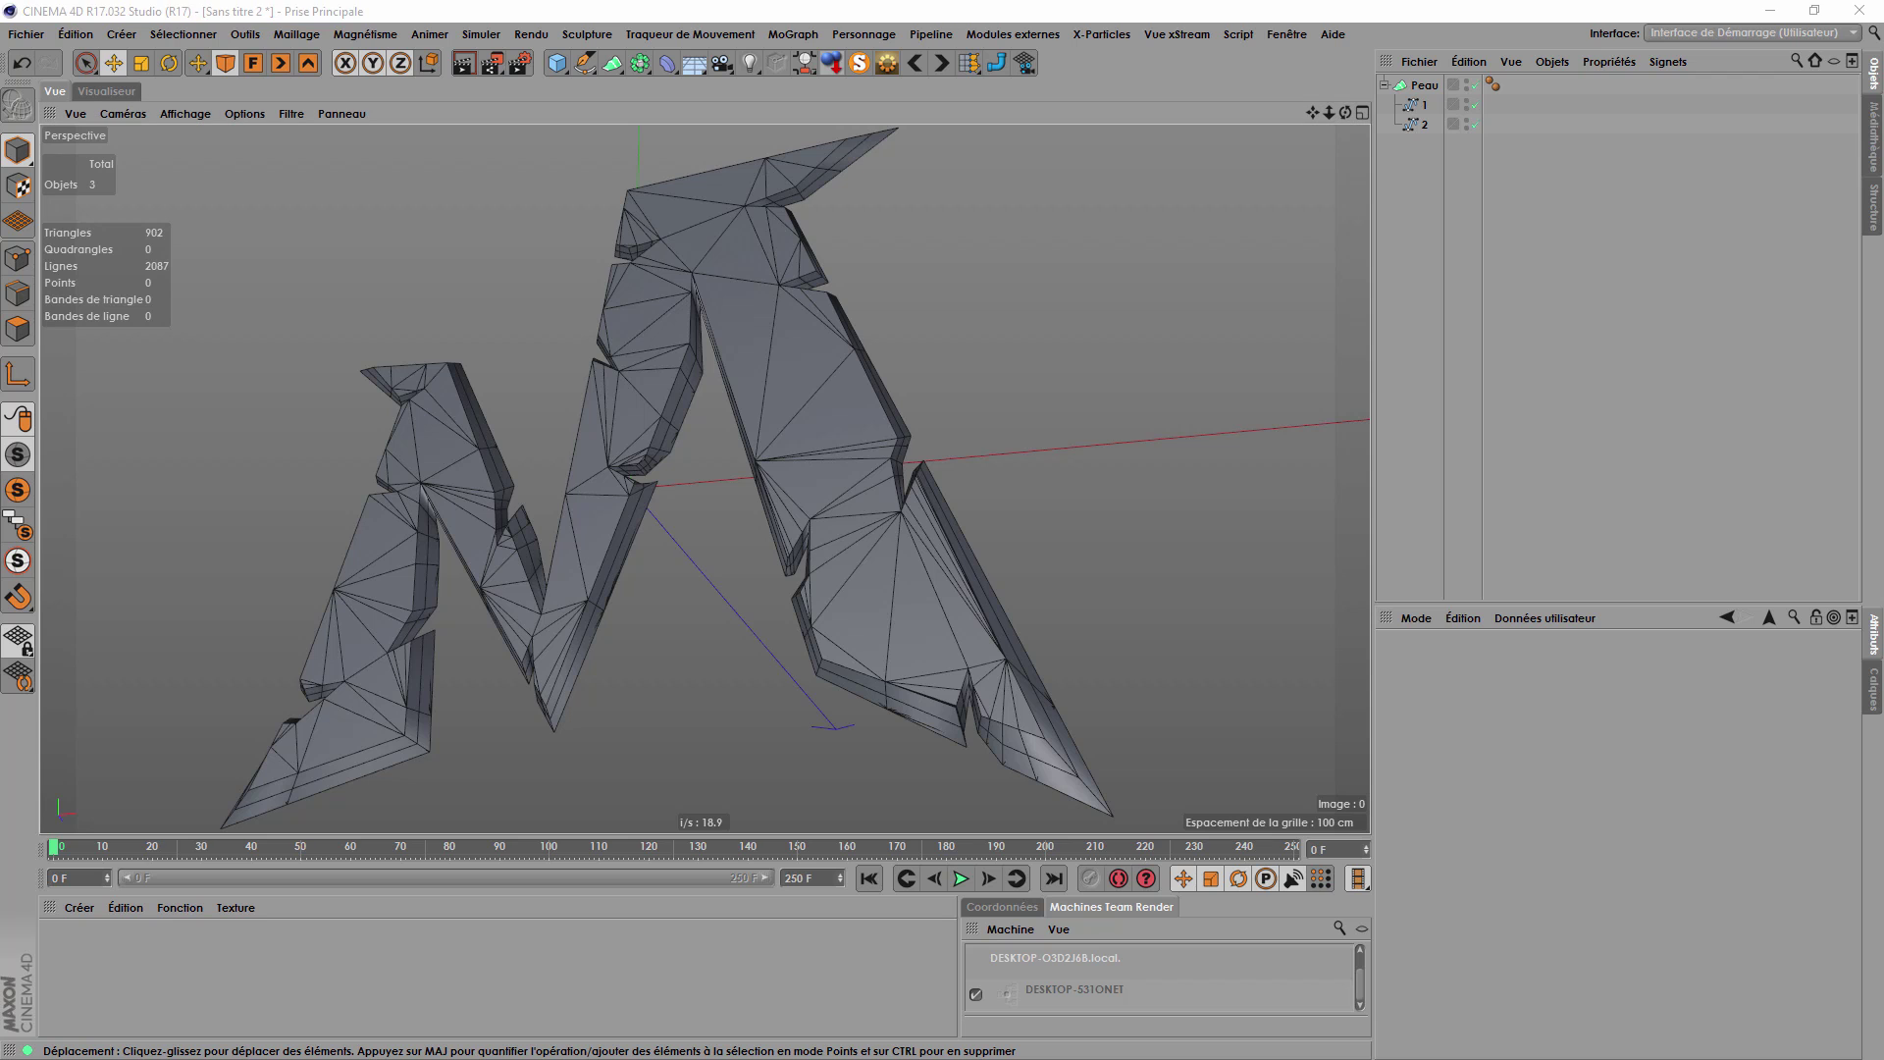
drag(1883, 666, 1193, 569)
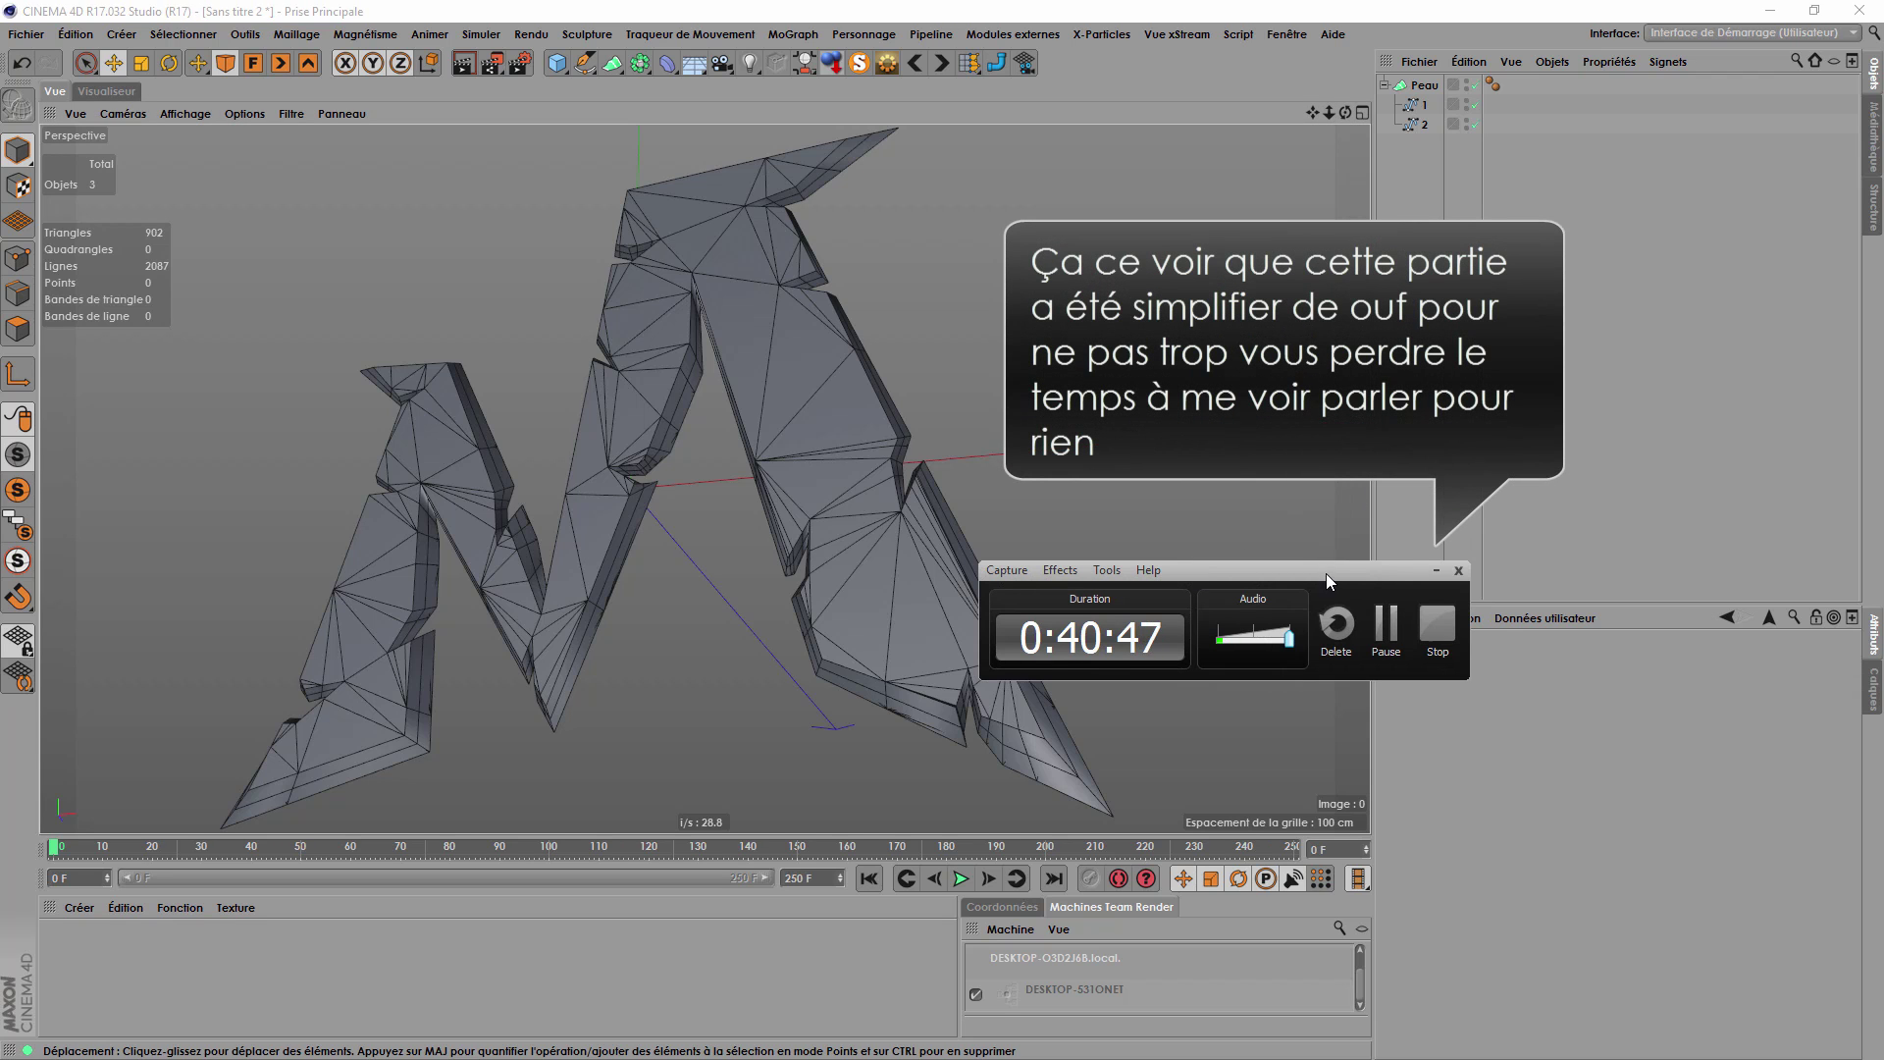
drag(1327, 573, 1492, 447)
Switch the viewport to shaded display without lines and inspect the M's bevelled surface.
click(185, 113)
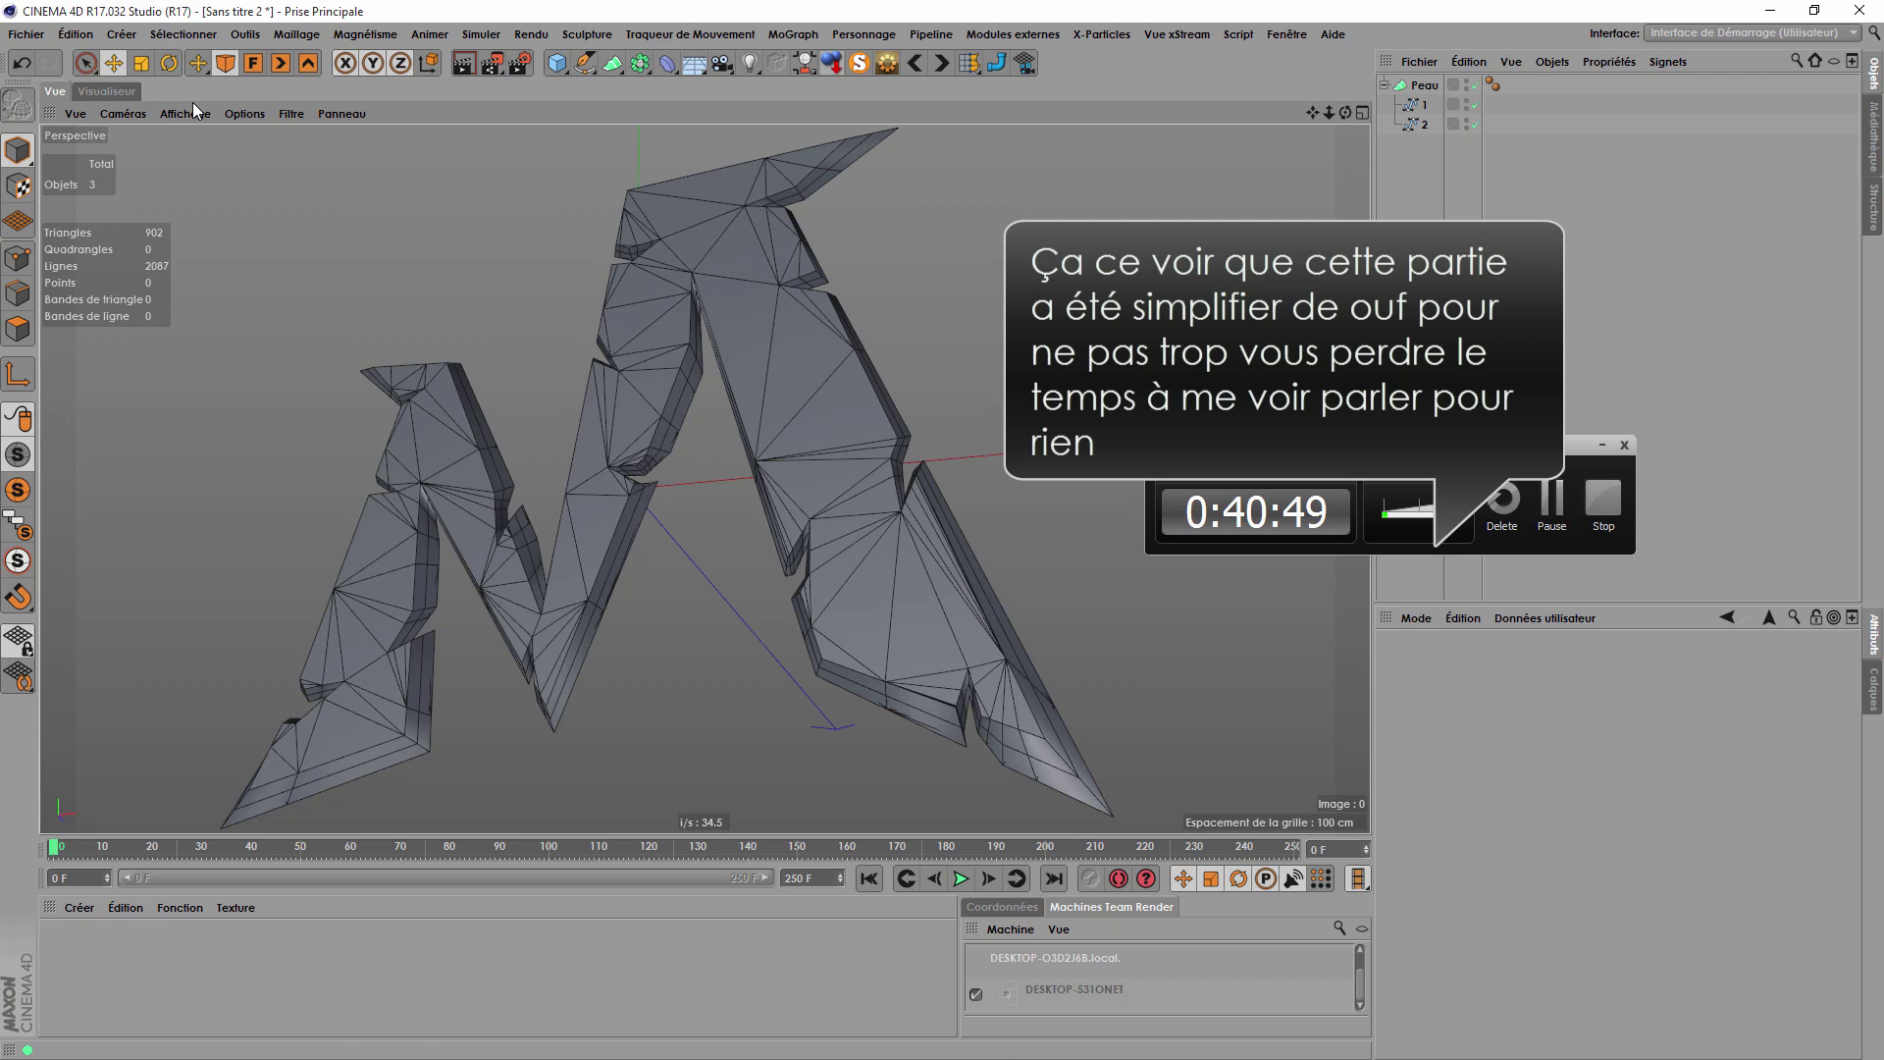
click(201, 145)
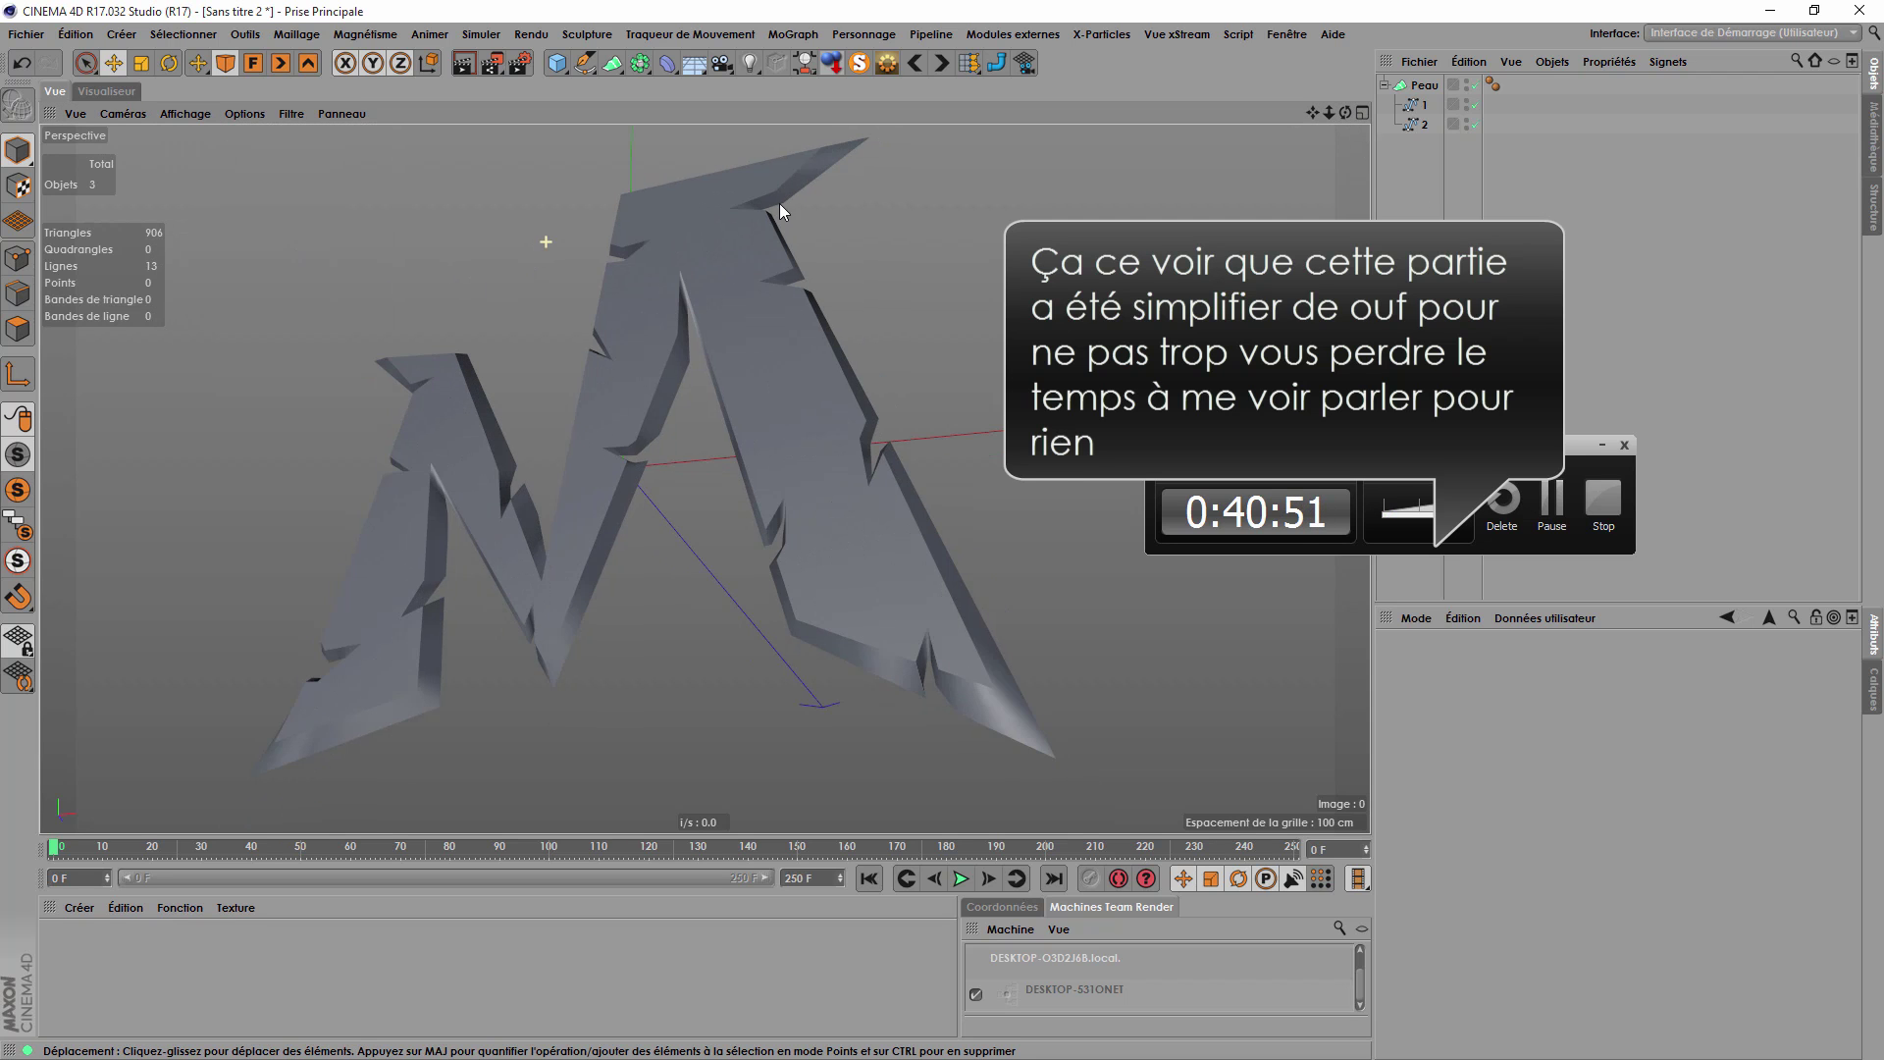
scroll(530, 284, down, 1)
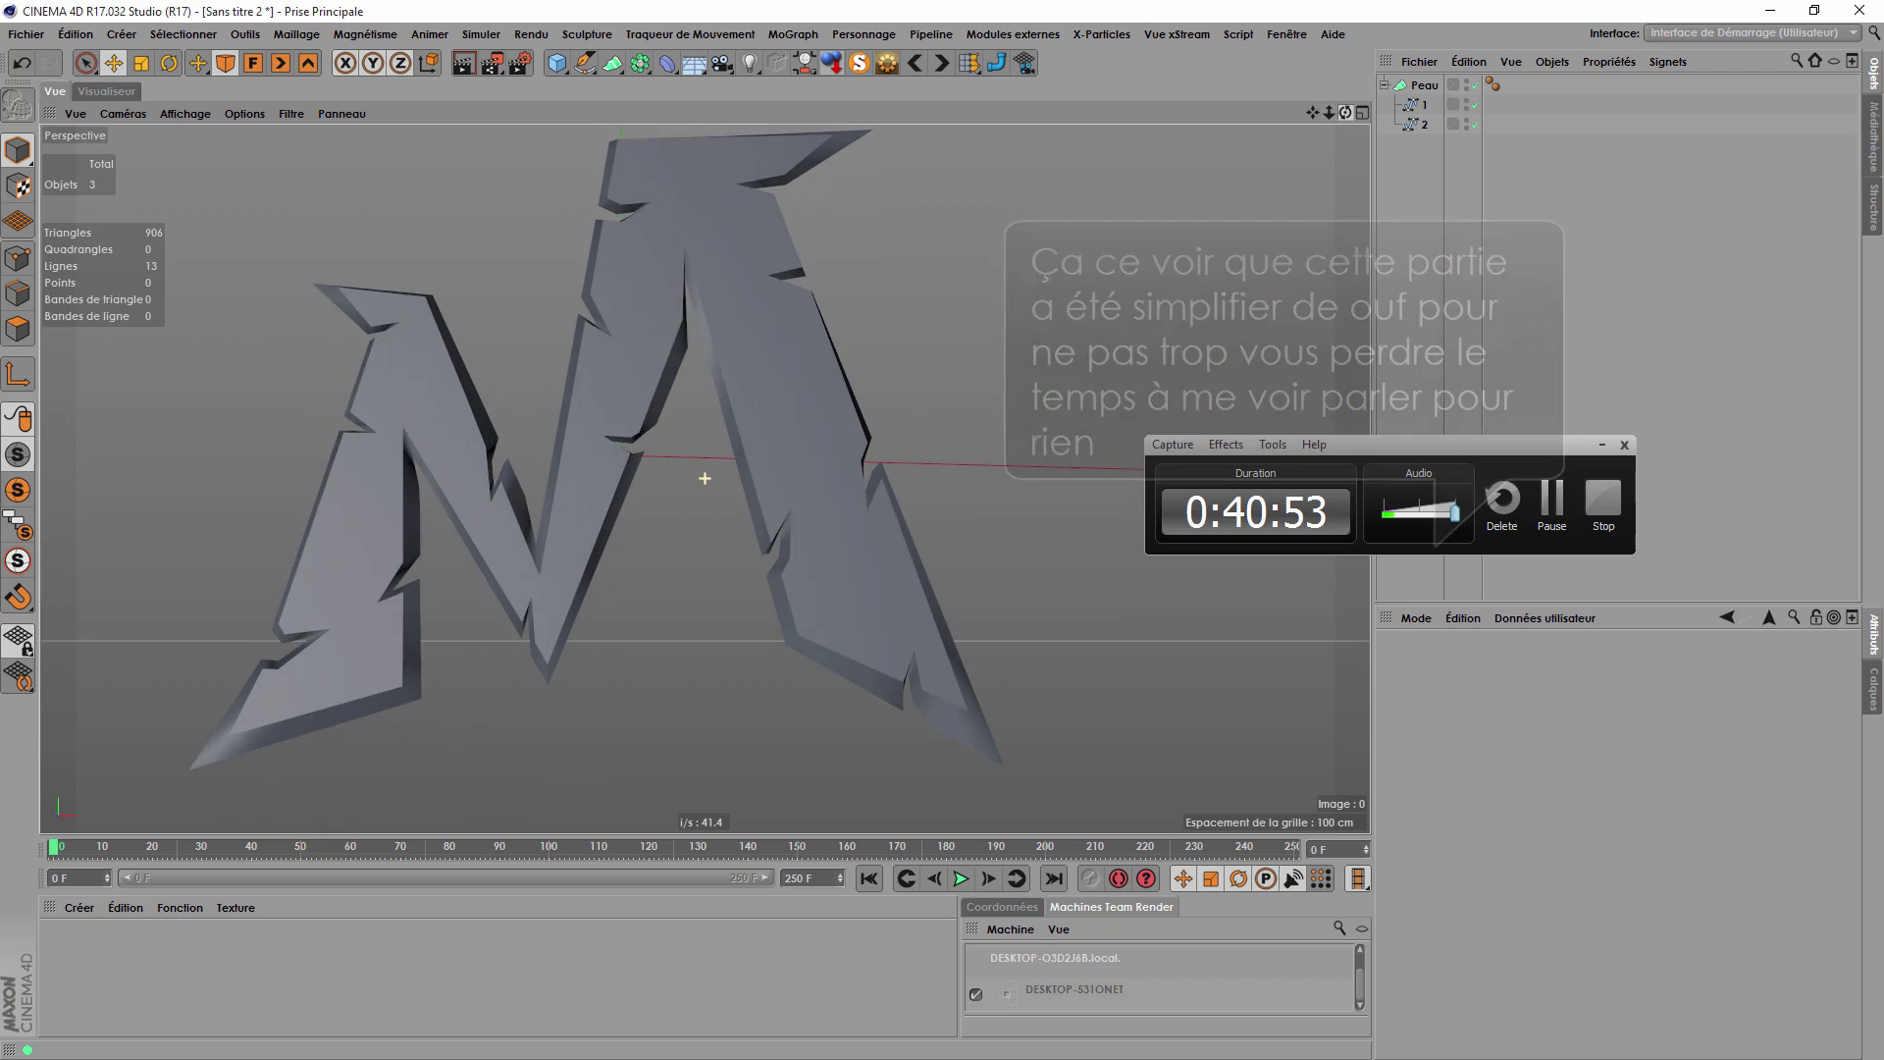